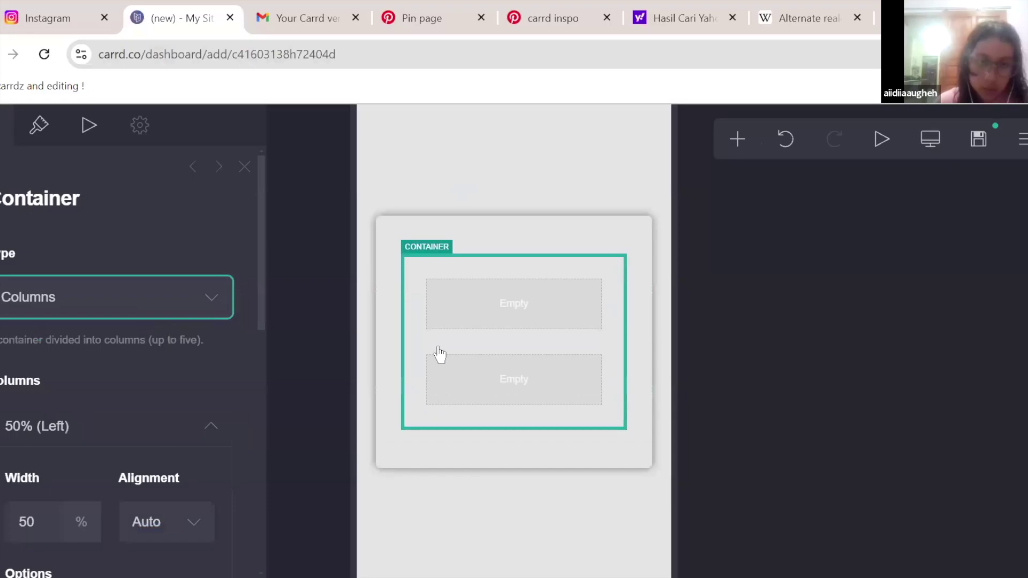
# - Reduce the columns container's vertical and horizontal padding and set its gutters to 0.375
pyautogui.scroll(-3, 70, 526)
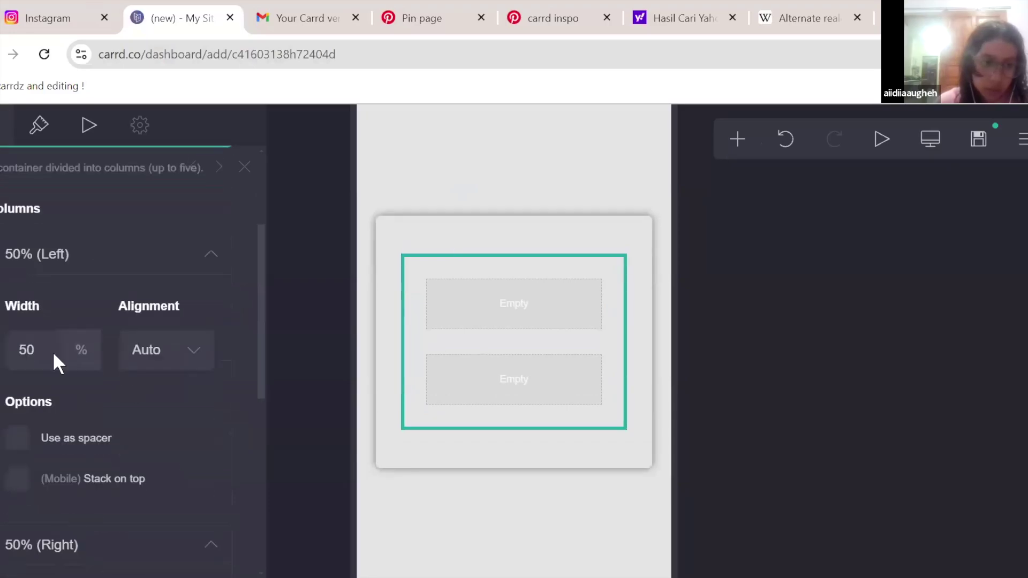
pyautogui.scroll(-8, 140, 433)
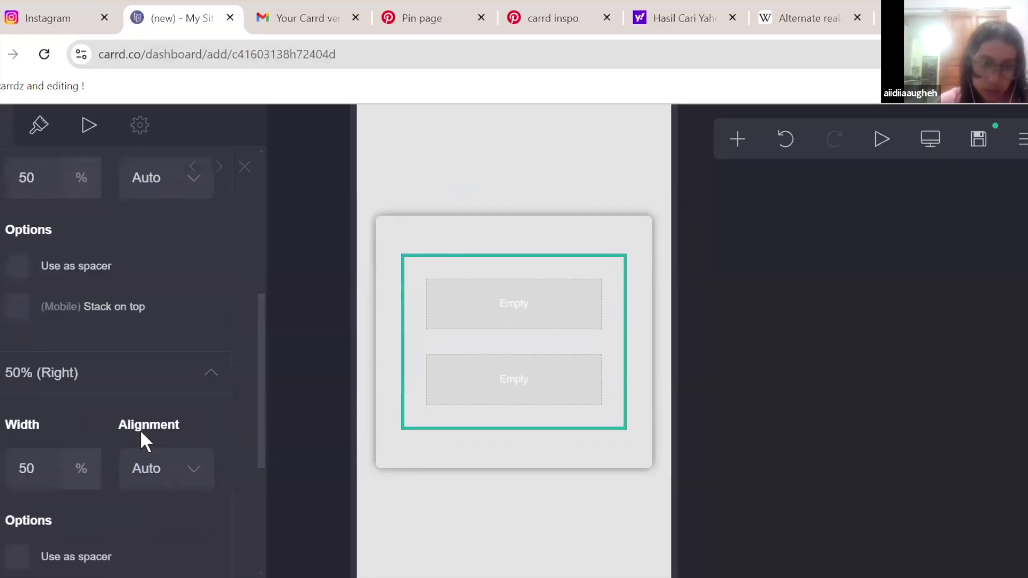
pyautogui.scroll(8, 141, 434)
pyautogui.scroll(3, 139, 429)
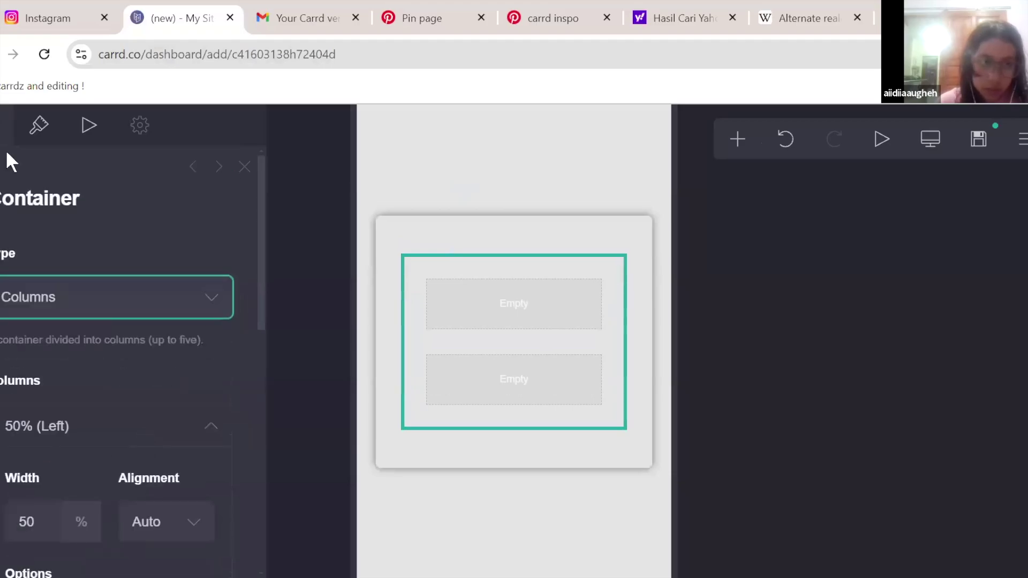
pyautogui.click(38, 125)
pyautogui.moveTo(109, 472); pyautogui.dragTo(73, 493)
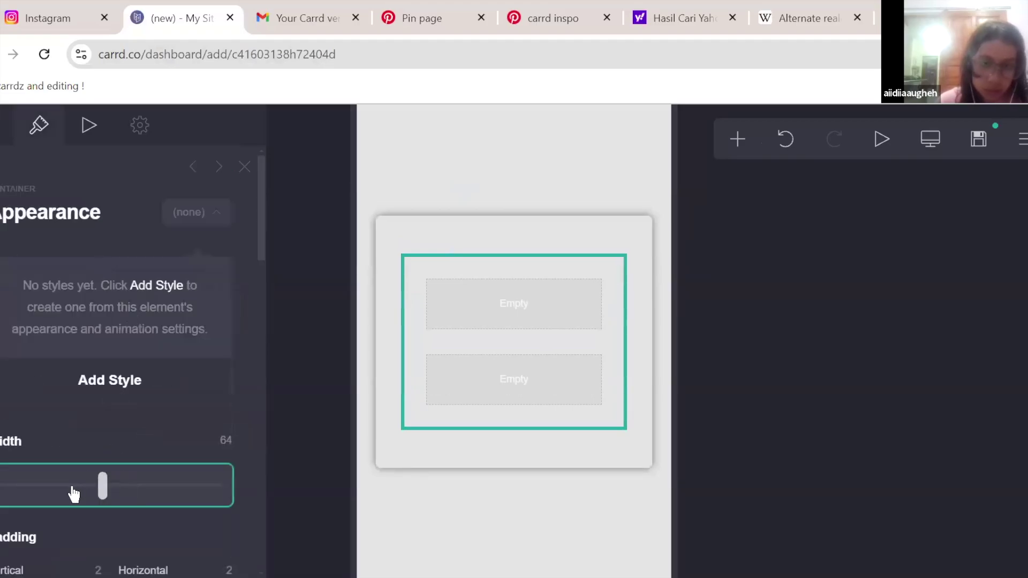
pyautogui.scroll(-3, 81, 468)
pyautogui.moveTo(16, 440); pyautogui.dragTo(9, 448)
pyautogui.moveTo(164, 451)
pyautogui.mouseDown()
pyautogui.moveTo(144, 447)
pyautogui.moveTo(153, 448)
pyautogui.mouseUp()
pyautogui.scroll(-2, 55, 454)
pyautogui.moveTo(55, 454); pyautogui.dragTo(11, 448)
pyautogui.scroll(-4, 89, 414)
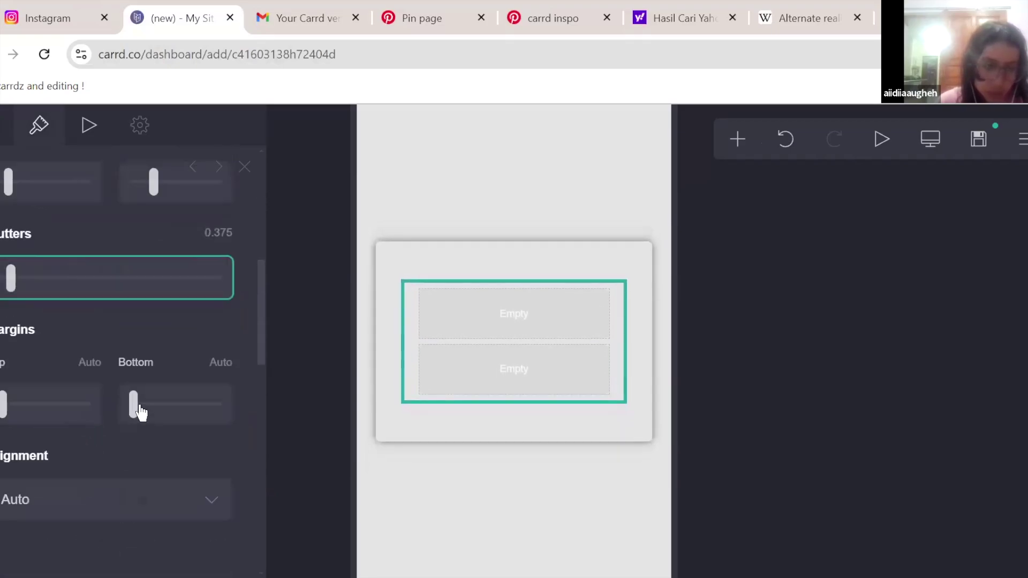
pyautogui.moveTo(135, 408); pyautogui.dragTo(143, 408)
pyautogui.scroll(-4, 108, 326)
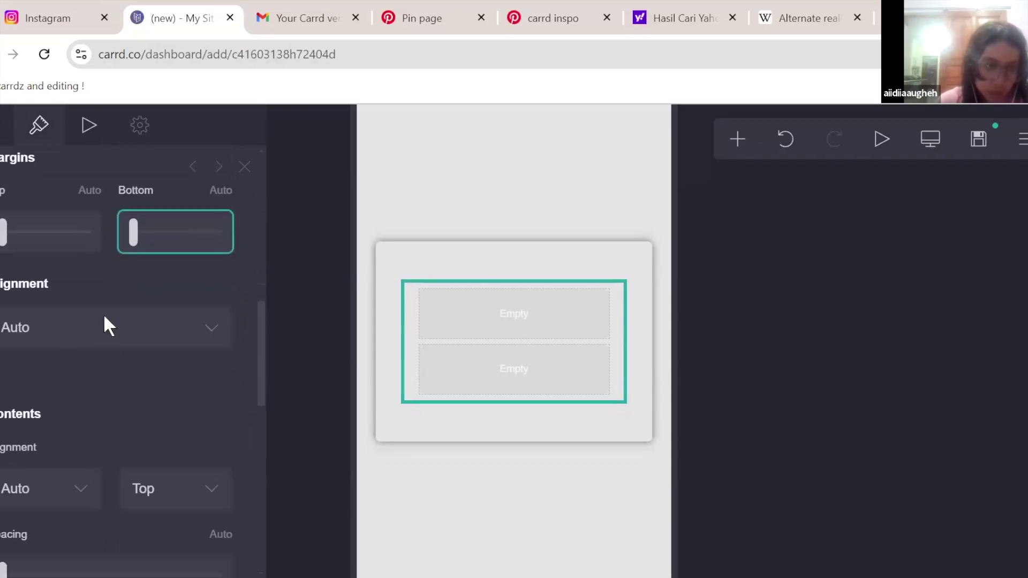
pyautogui.click(101, 336)
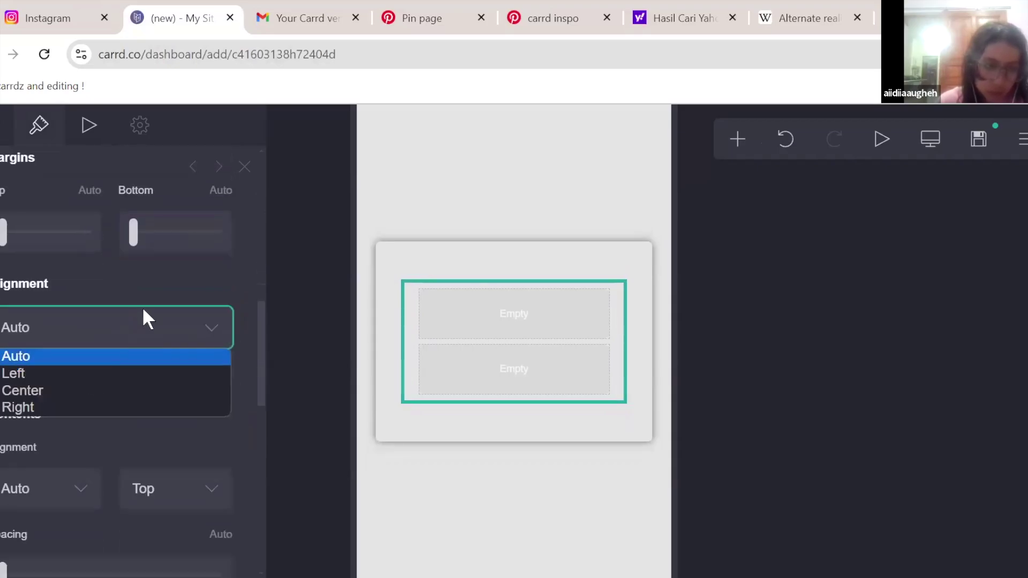
pyautogui.scroll(-6, 144, 310)
pyautogui.click(161, 312)
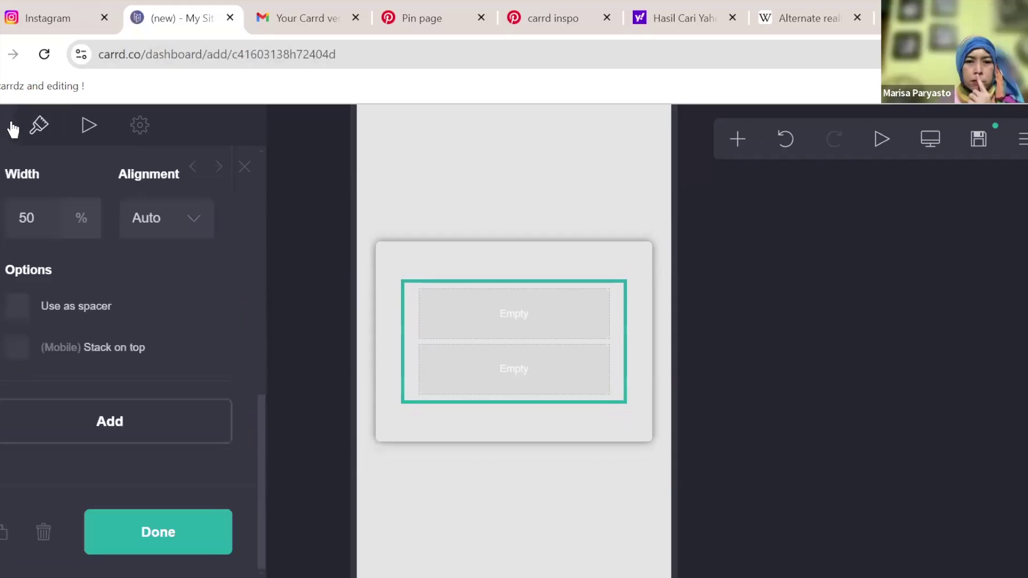
# - Set the width of the container's left column to 20%
pyautogui.scroll(7, 163, 315)
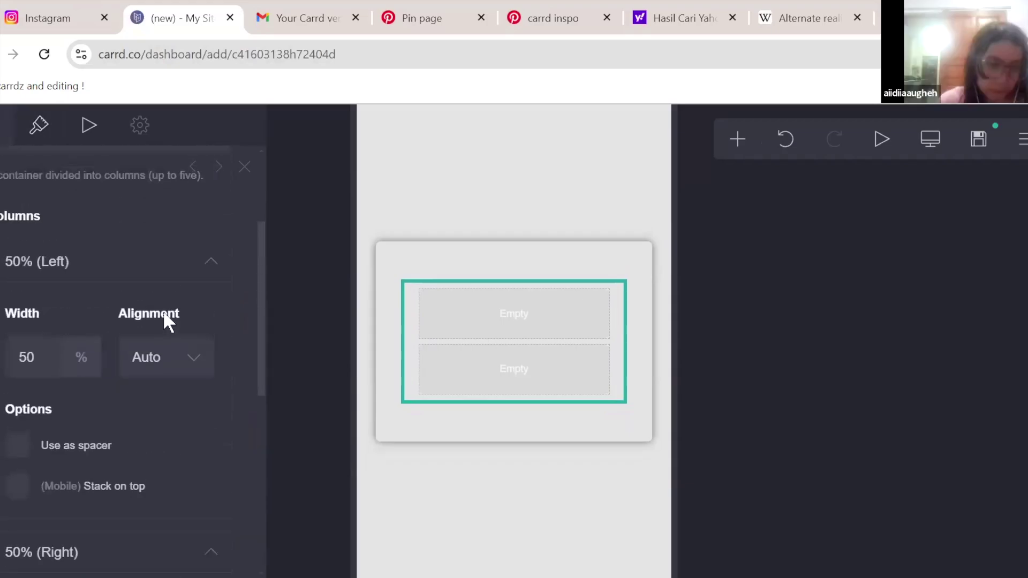
pyautogui.scroll(-2, 180, 330)
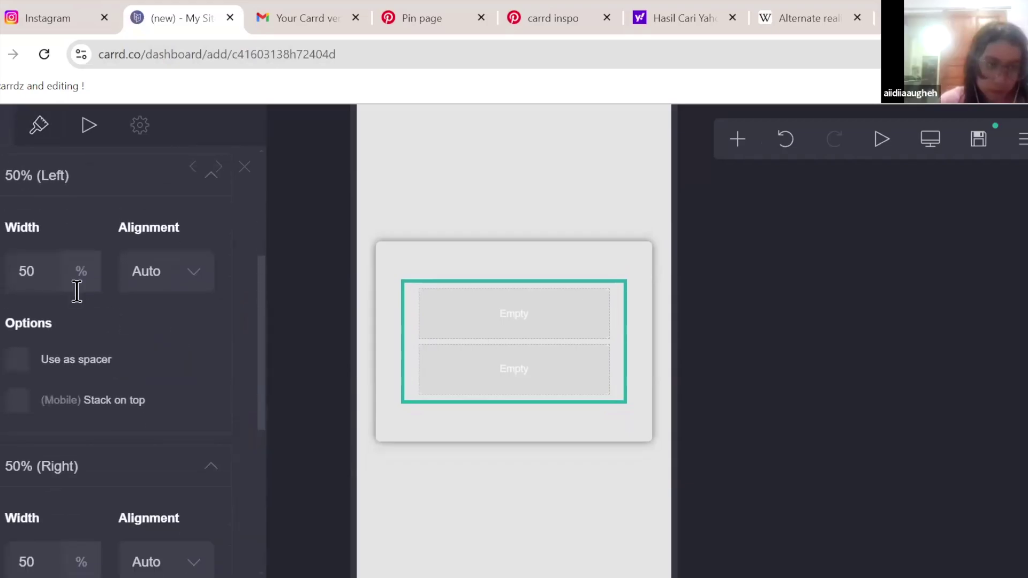
pyautogui.doubleClick(46, 270)
pyautogui.write('20')
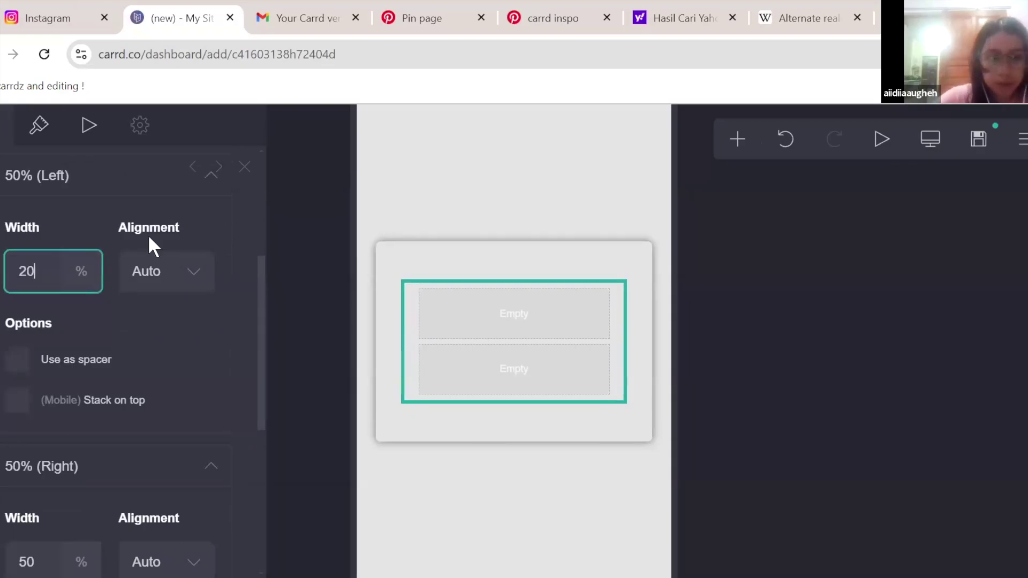
pyautogui.press('Return')
pyautogui.scroll(3, 151, 300)
pyautogui.scroll(-6, 156, 300)
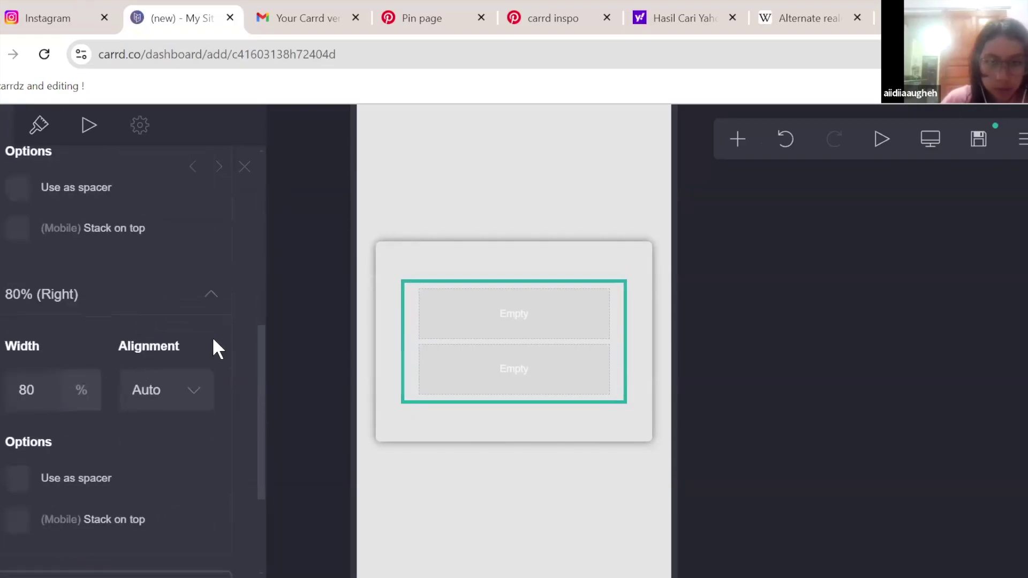
pyautogui.scroll(2, 213, 346)
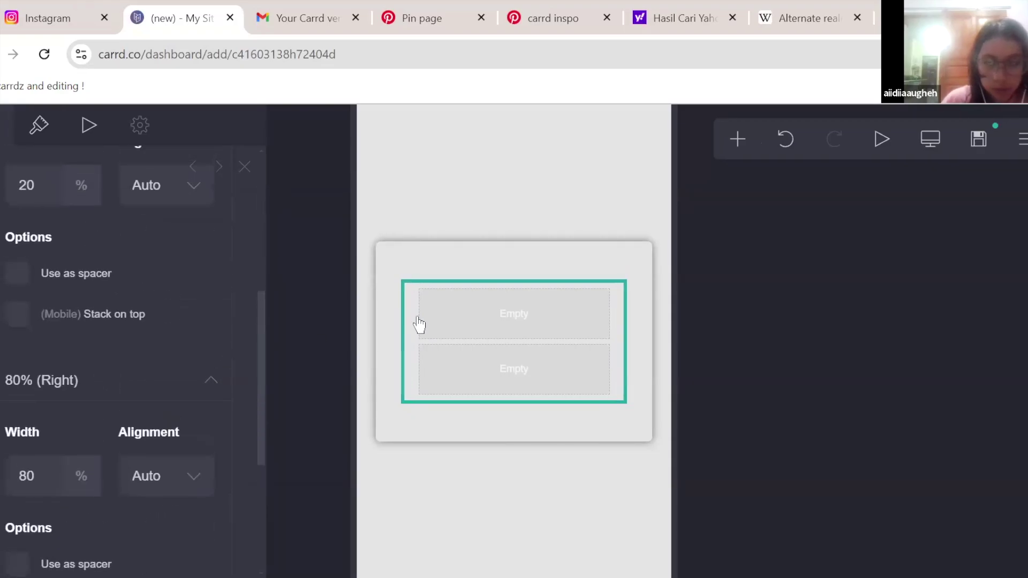
# - Show the page in desktop view and compare its column layout with the carrd inspo pin on Pinterest
pyautogui.click(931, 142)
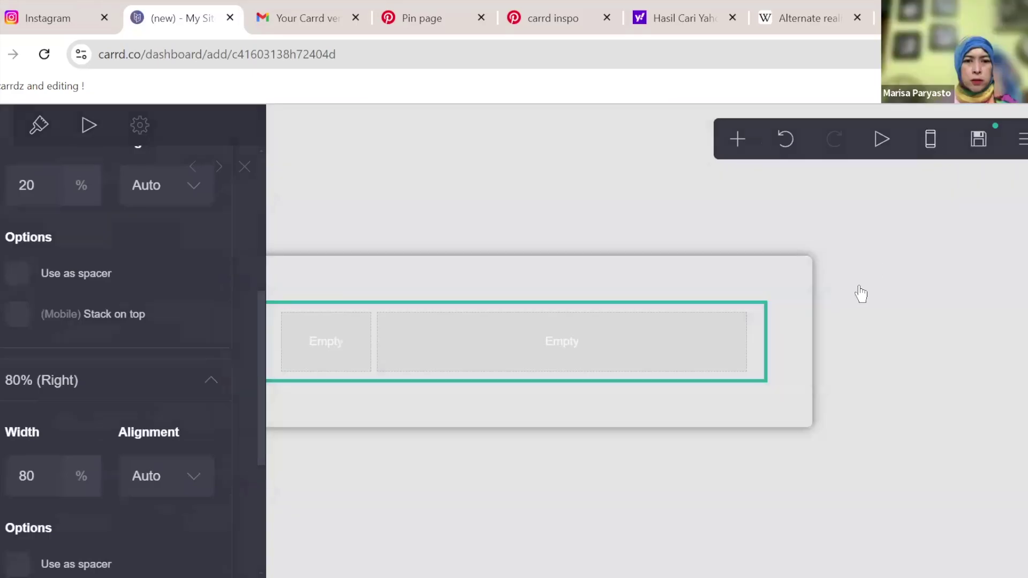
pyautogui.click(562, 17)
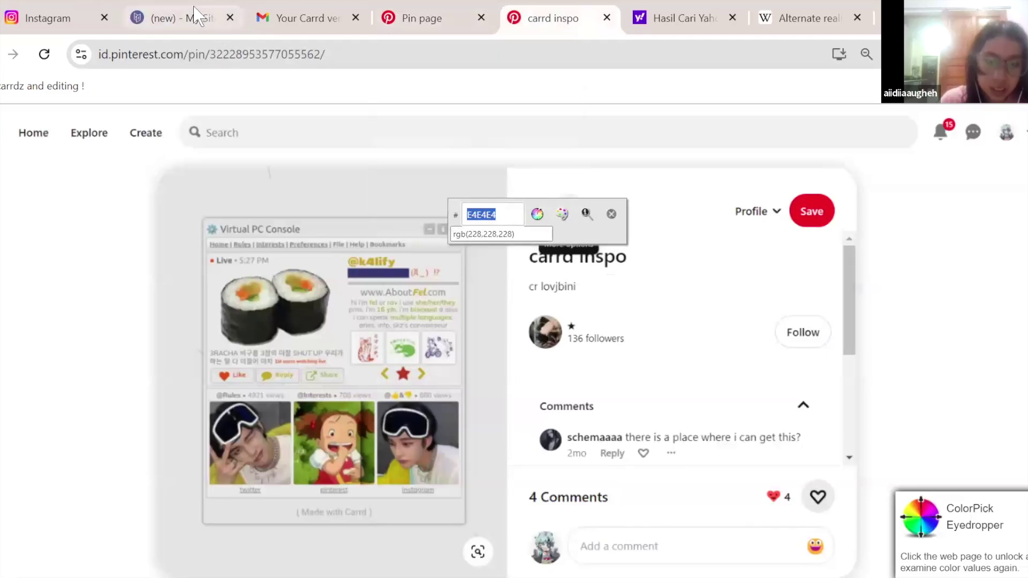
pyautogui.click(225, 11)
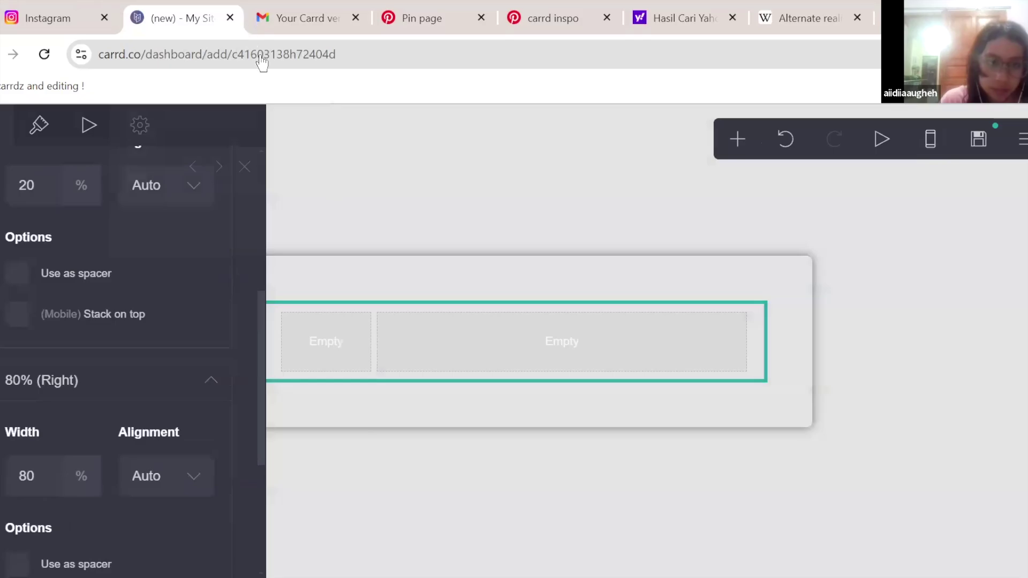
# - Add two more columns to the container to make four
pyautogui.scroll(2, 144, 344)
pyautogui.scroll(-5, 114, 452)
pyautogui.click(117, 429)
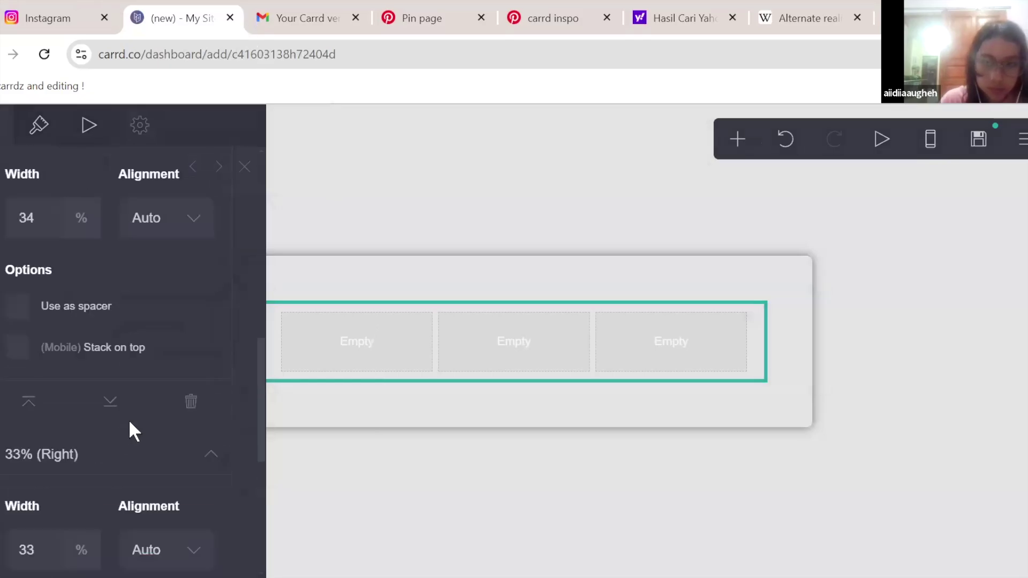
pyautogui.scroll(-5, 129, 423)
pyautogui.click(128, 424)
pyautogui.scroll(-3, 129, 428)
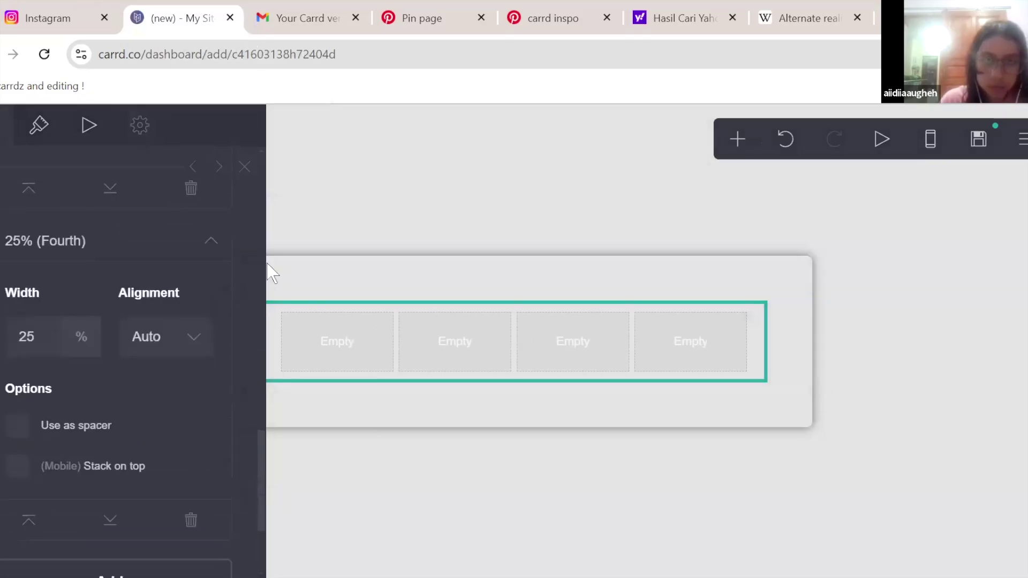
# - Switch to the carrd inspo pin on Pinterest, close the colour picker overlay and examine the reference layout
pyautogui.click(300, 17)
pyautogui.click(423, 18)
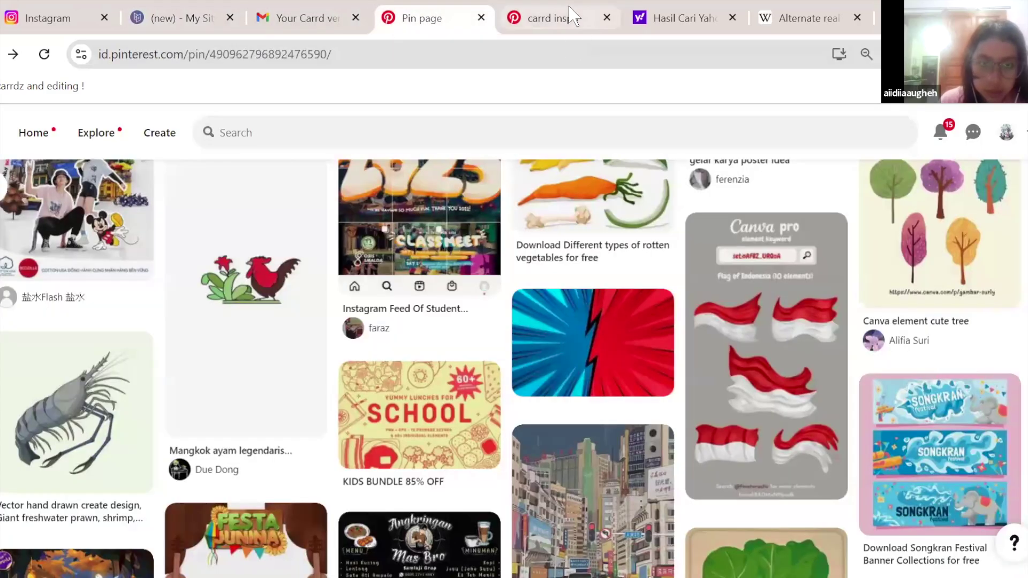
pyautogui.click(551, 18)
pyautogui.click(611, 215)
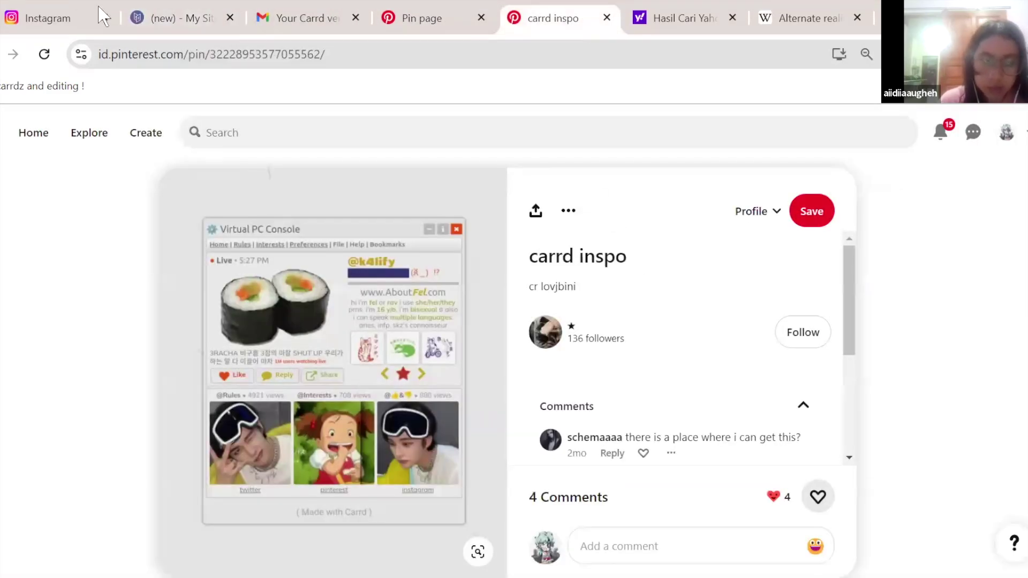
pyautogui.click(171, 18)
# - Return to Carrd, add a fifth column to the container and compare it with the carrd inspo pin
pyautogui.scroll(-3, 133, 471)
pyautogui.click(138, 423)
pyautogui.scroll(10, 229, 466)
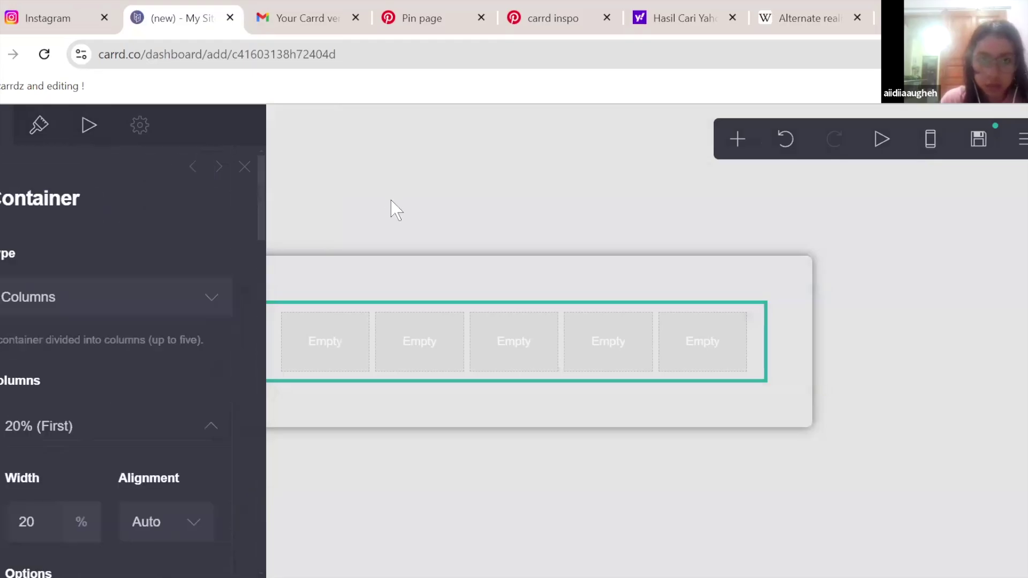
pyautogui.click(427, 12)
pyautogui.click(544, 19)
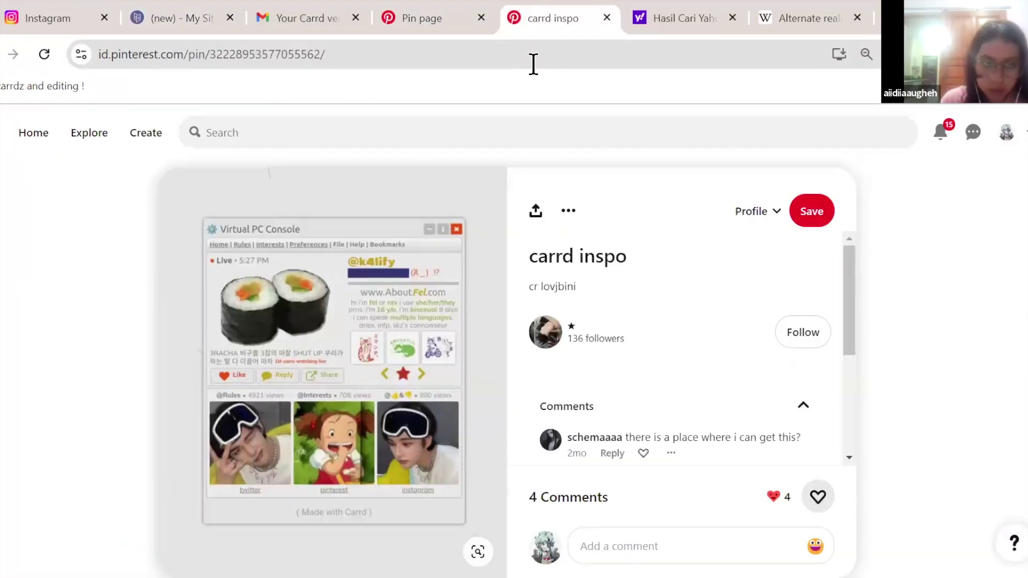
pyautogui.click(163, 18)
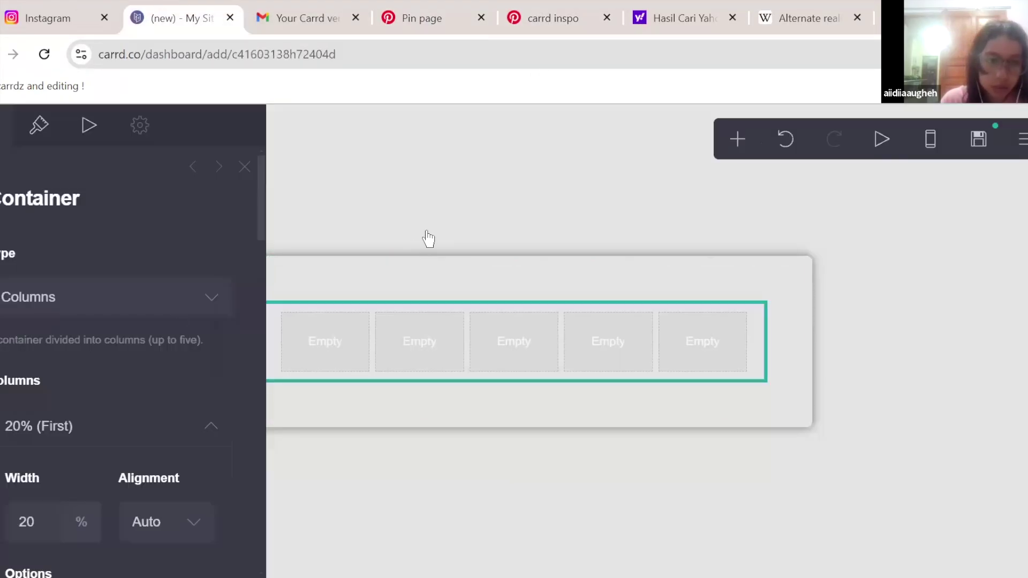
# - Add an Icons element to the page and place it in the container's first column
pyautogui.click(634, 185)
pyautogui.click(737, 140)
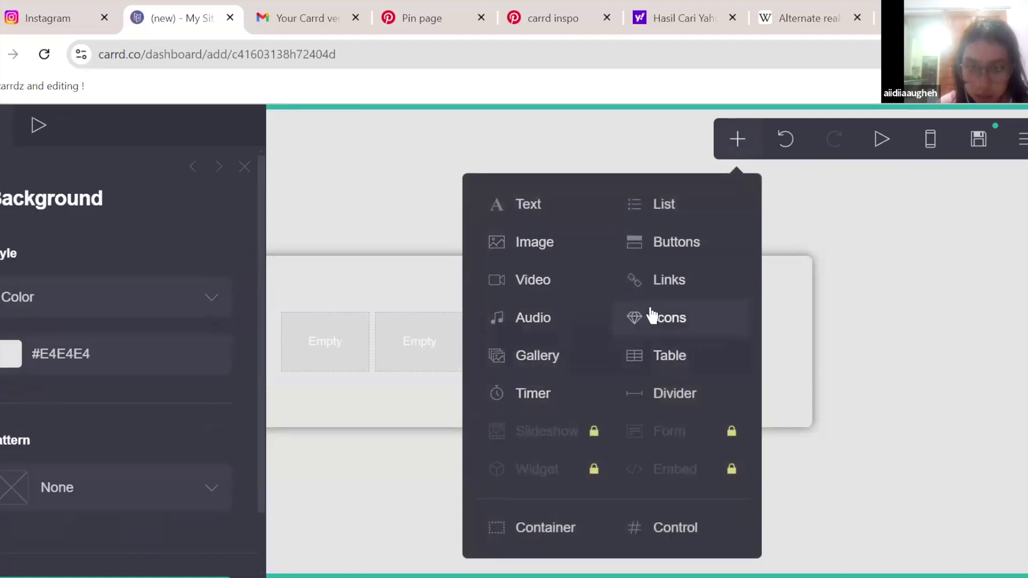
pyautogui.click(667, 321)
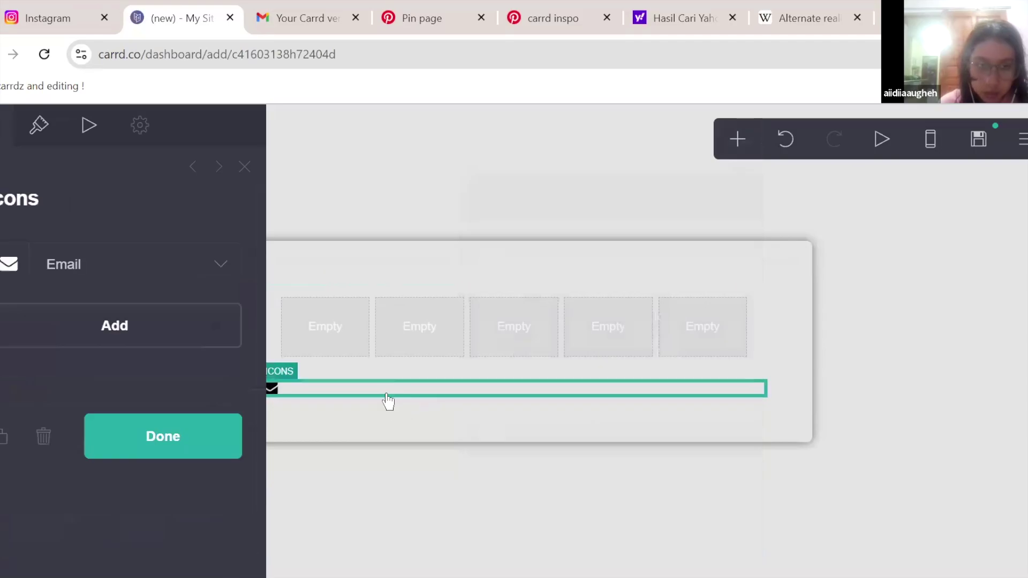
pyautogui.moveTo(383, 401); pyautogui.dragTo(321, 323)
# - Open the type choices of the Email icon and look through the available symbol and brand icons
pyautogui.click(155, 284)
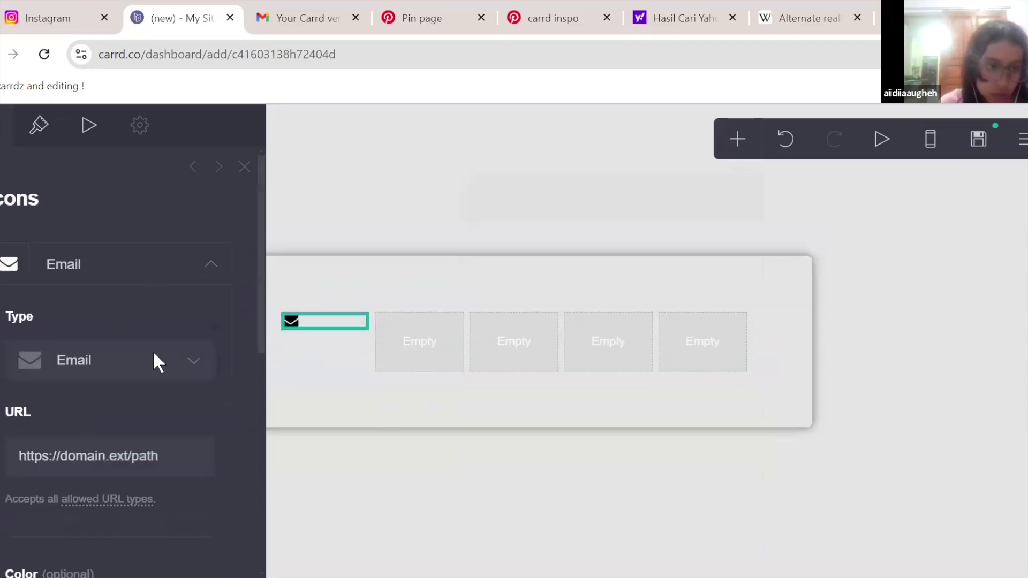
pyautogui.click(155, 362)
pyautogui.scroll(-3, 131, 417)
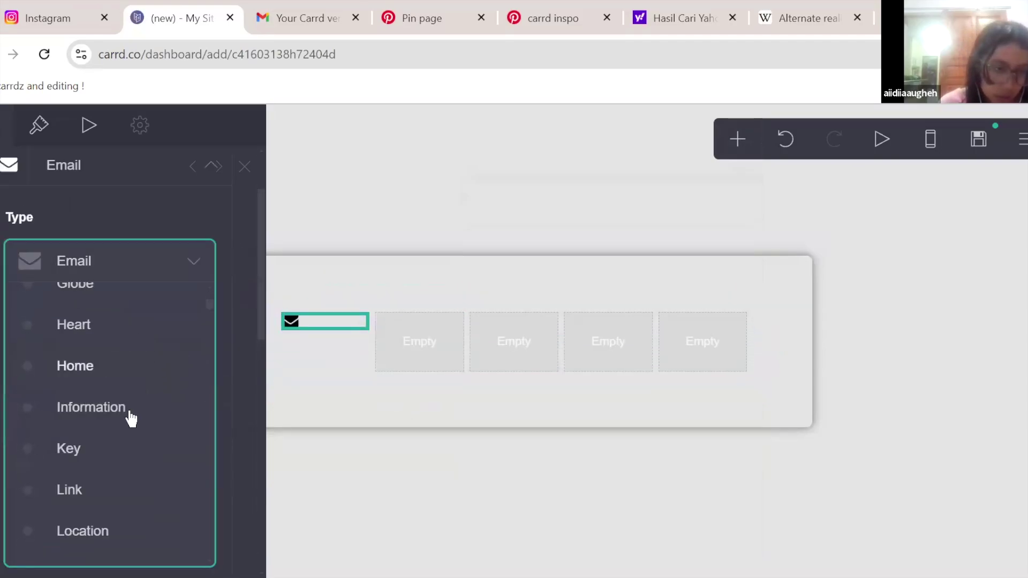
pyautogui.scroll(-15, 107, 458)
pyautogui.scroll(-15, 108, 459)
pyautogui.scroll(-15, 109, 459)
pyautogui.scroll(-15, 111, 458)
pyautogui.scroll(-4, 63, 356)
pyautogui.scroll(3, 65, 354)
pyautogui.scroll(3, 69, 342)
pyautogui.scroll(-15, 75, 329)
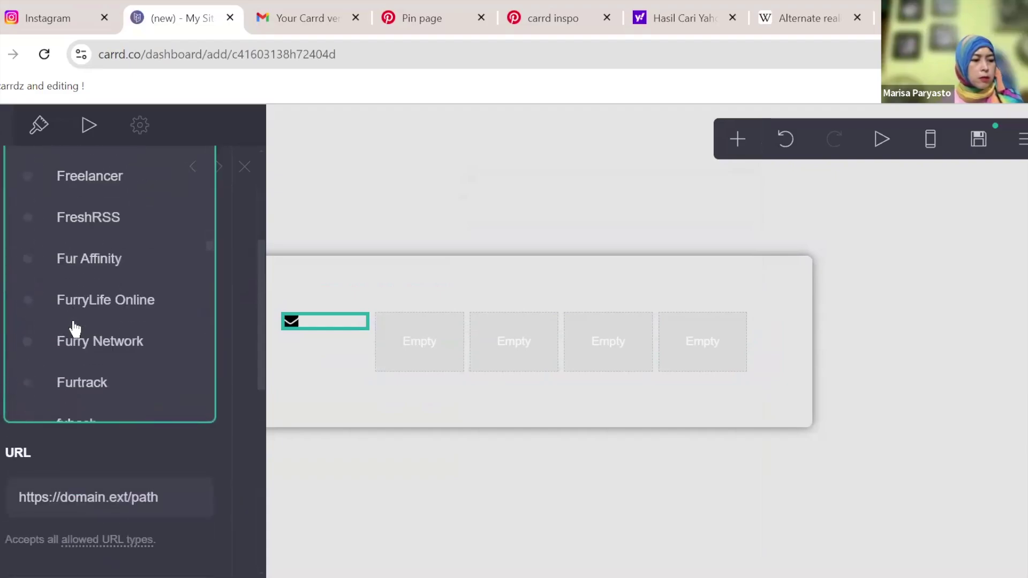
pyautogui.scroll(-15, 75, 328)
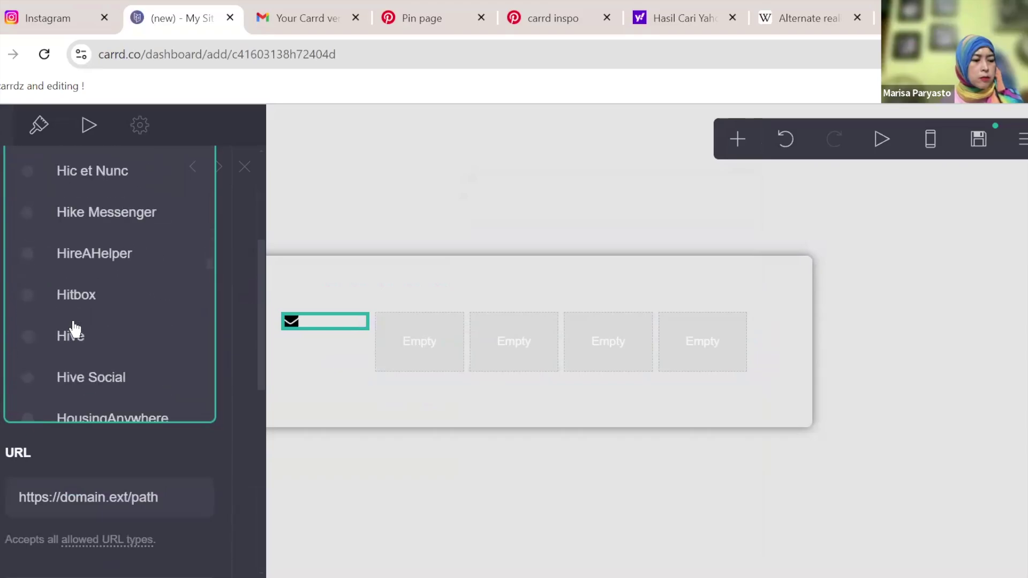
pyautogui.scroll(-15, 75, 327)
pyautogui.scroll(-15, 75, 328)
pyautogui.scroll(-20, 75, 327)
pyautogui.scroll(-20, 99, 312)
pyautogui.scroll(-15, 99, 312)
pyautogui.scroll(8, 100, 312)
pyautogui.scroll(3, 99, 312)
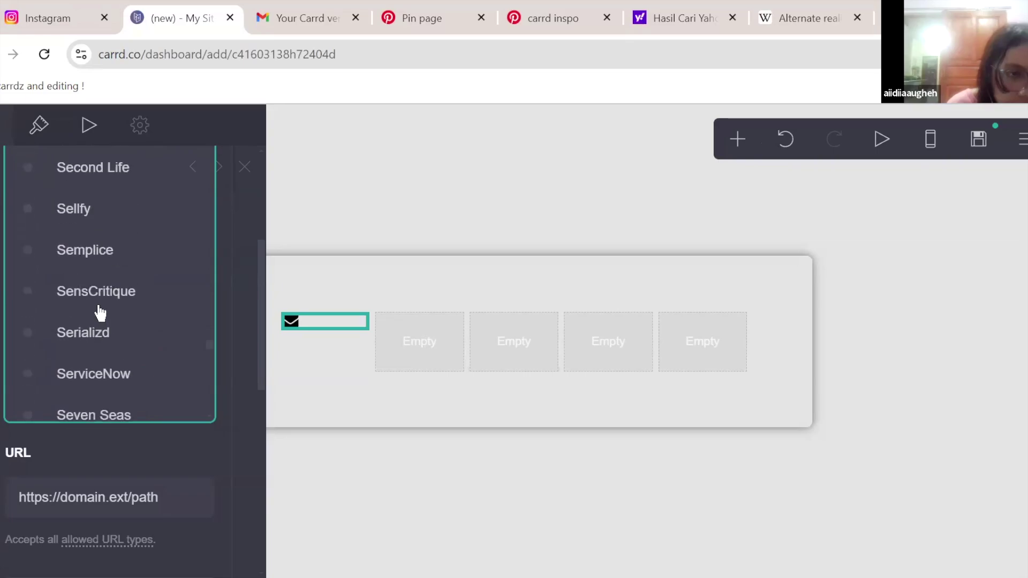
pyautogui.scroll(-10, 100, 312)
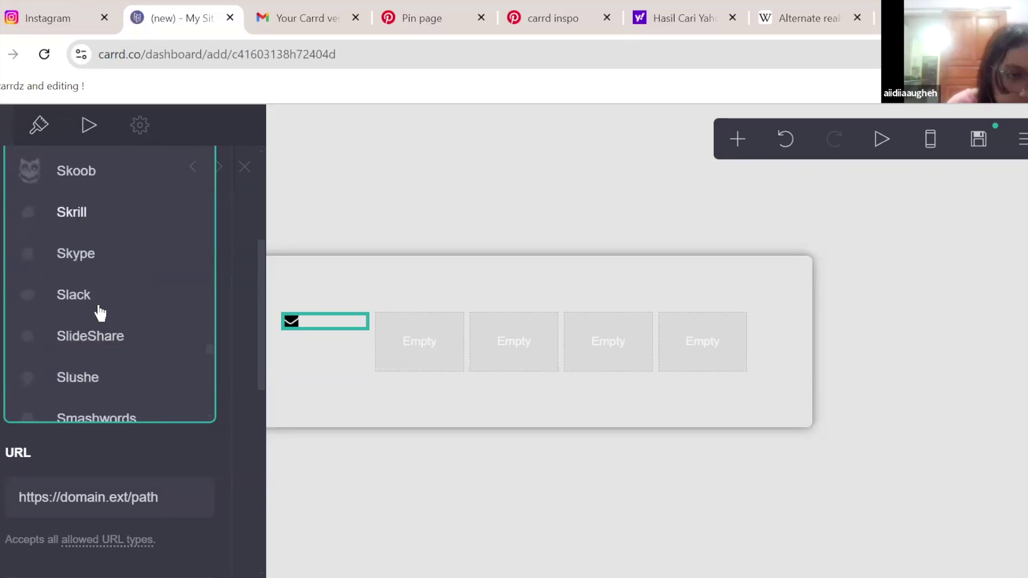
pyautogui.scroll(14, 100, 312)
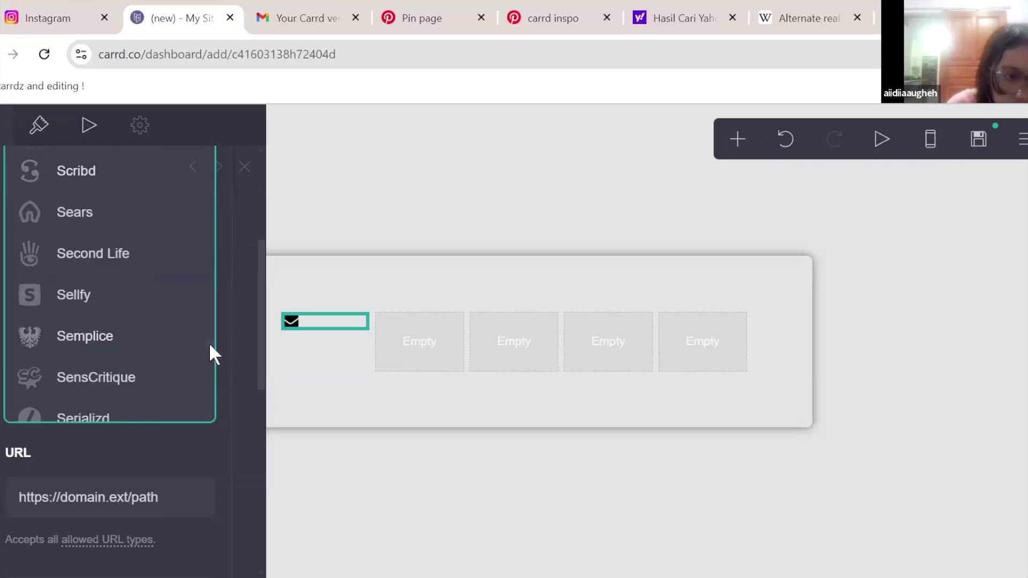
# - Change the Email icon in the container's first column to the User symbol
pyautogui.moveTo(209, 342); pyautogui.dragTo(220, 159)
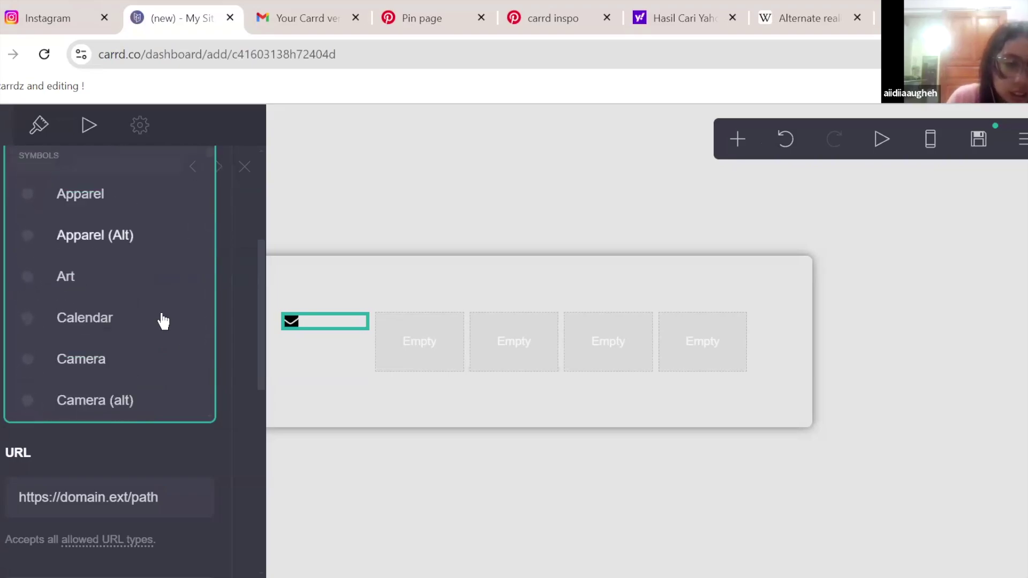
pyautogui.scroll(-15, 163, 321)
pyautogui.scroll(-8, 163, 321)
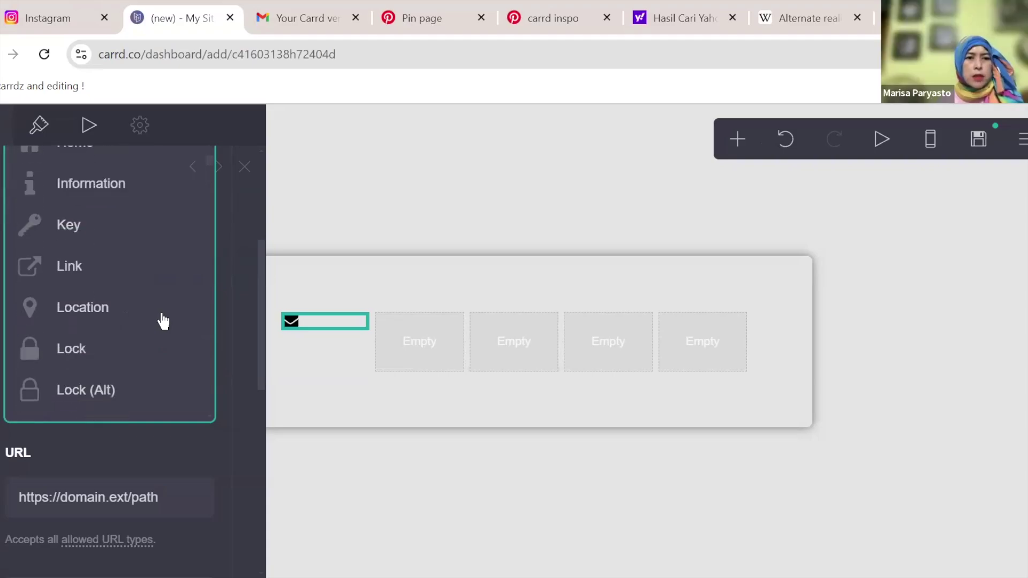
pyautogui.scroll(5, 164, 321)
pyautogui.scroll(-5, 164, 321)
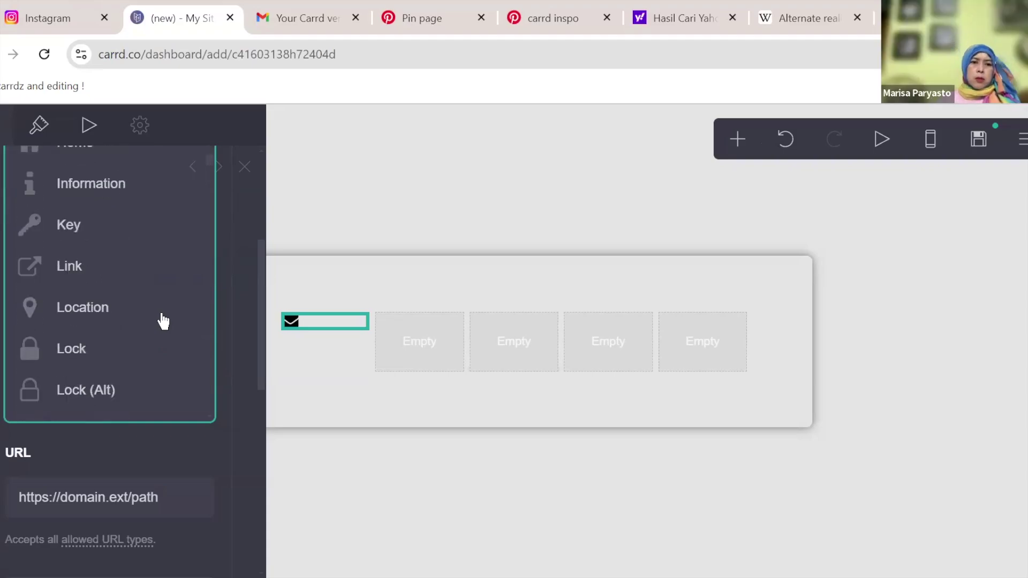
pyautogui.scroll(-10, 163, 321)
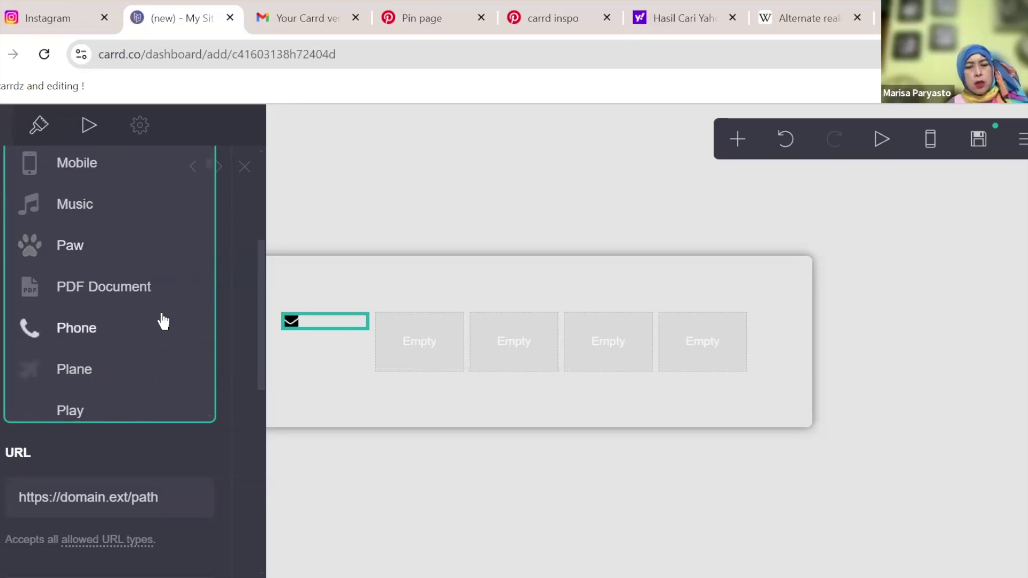
pyautogui.scroll(-2, 163, 321)
pyautogui.scroll(-8, 151, 346)
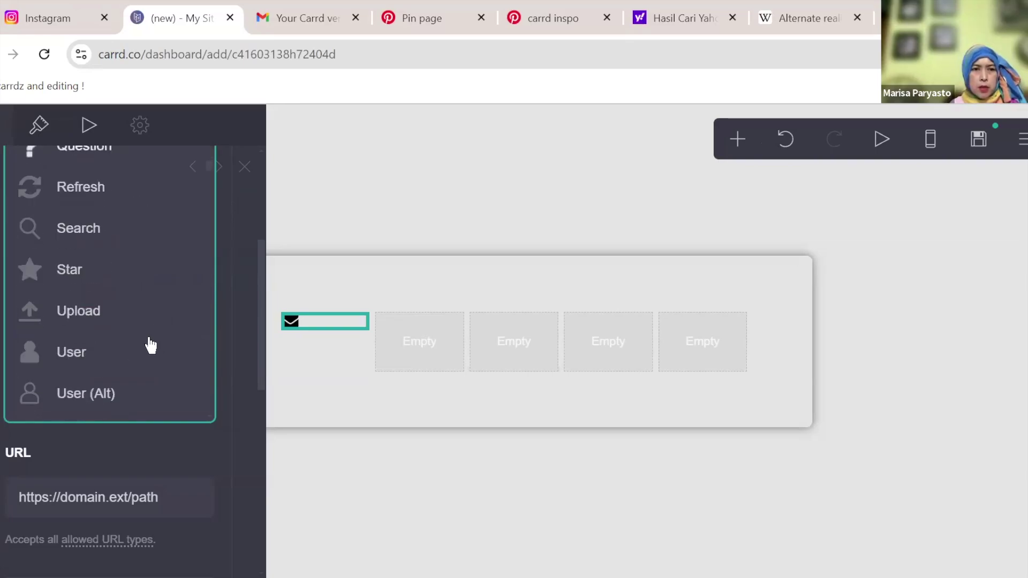
pyautogui.scroll(-4, 151, 343)
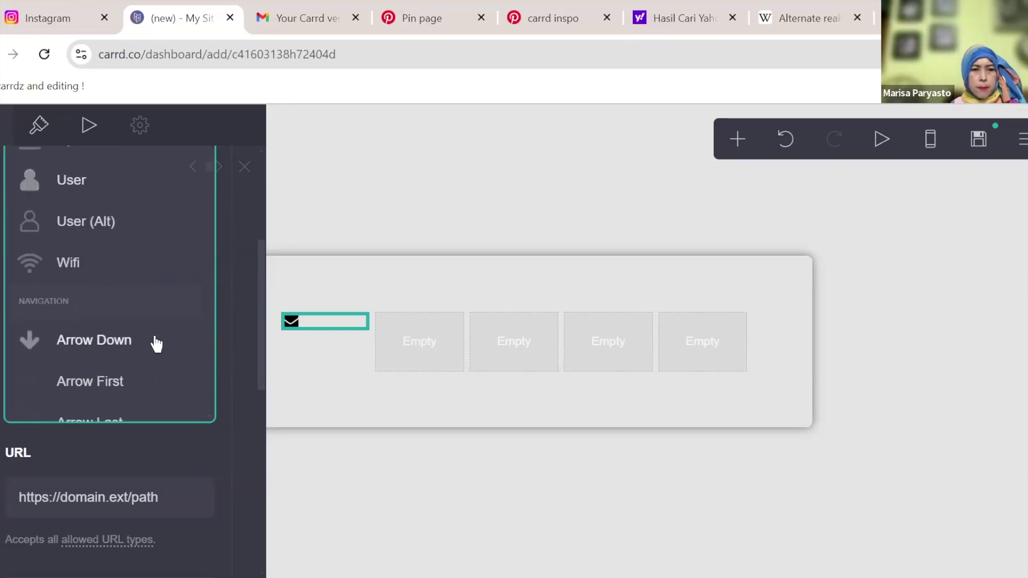
pyautogui.click(114, 182)
pyautogui.scroll(4, 147, 339)
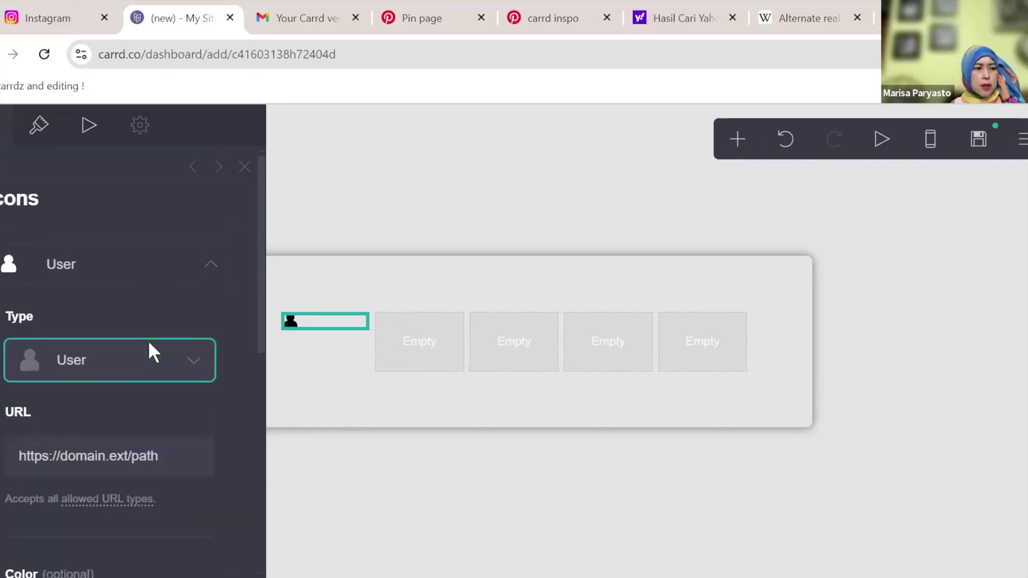
# - Set the user icon's size to 1.5 in its appearance settings
pyautogui.scroll(-8, 140, 344)
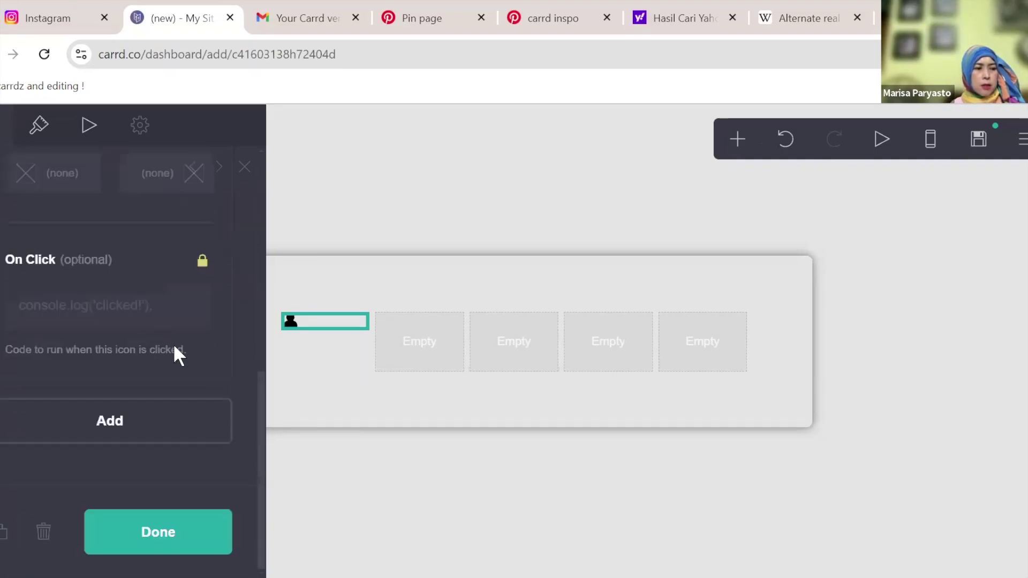
pyautogui.scroll(8, 177, 354)
pyautogui.click(34, 128)
pyautogui.scroll(-5, 91, 310)
pyautogui.moveTo(43, 313)
pyautogui.mouseDown()
pyautogui.moveTo(126, 332)
pyautogui.moveTo(35, 325)
pyautogui.mouseUp()
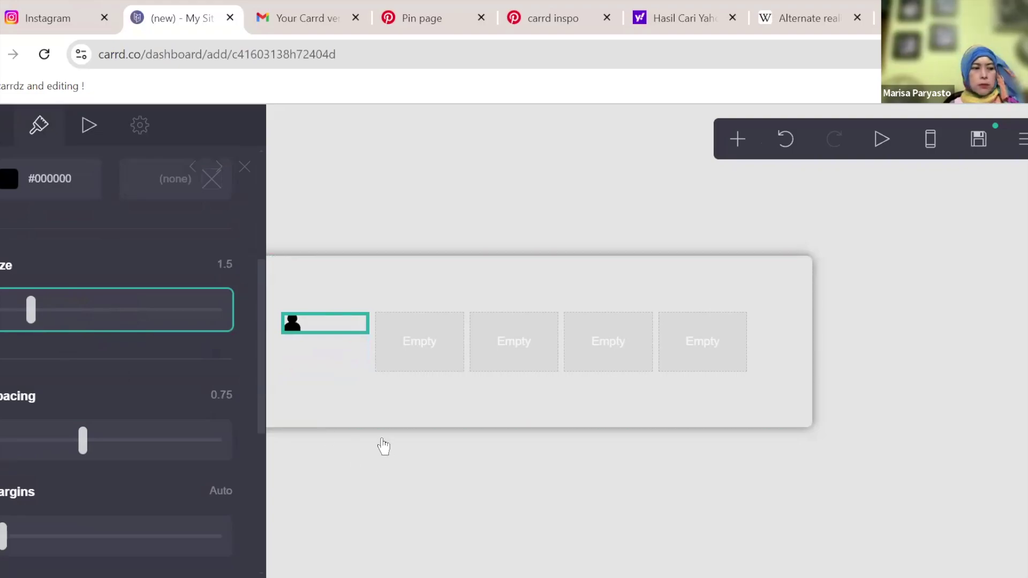
pyautogui.click(432, 484)
# - Examine the container's column settings, checking the width, alignment and options of the individual columns
pyautogui.click(330, 354)
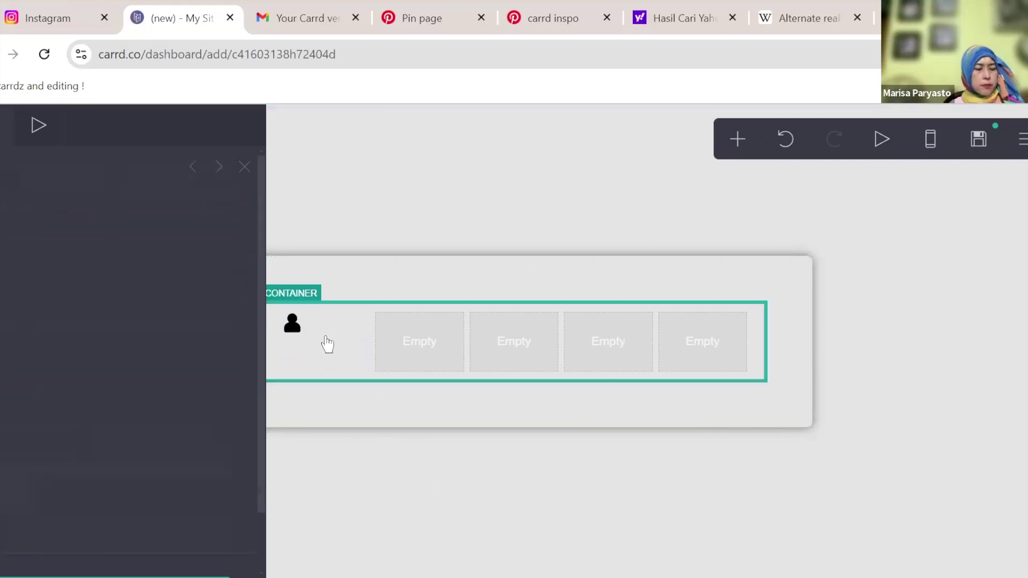
pyautogui.scroll(-2, 179, 376)
pyautogui.click(155, 351)
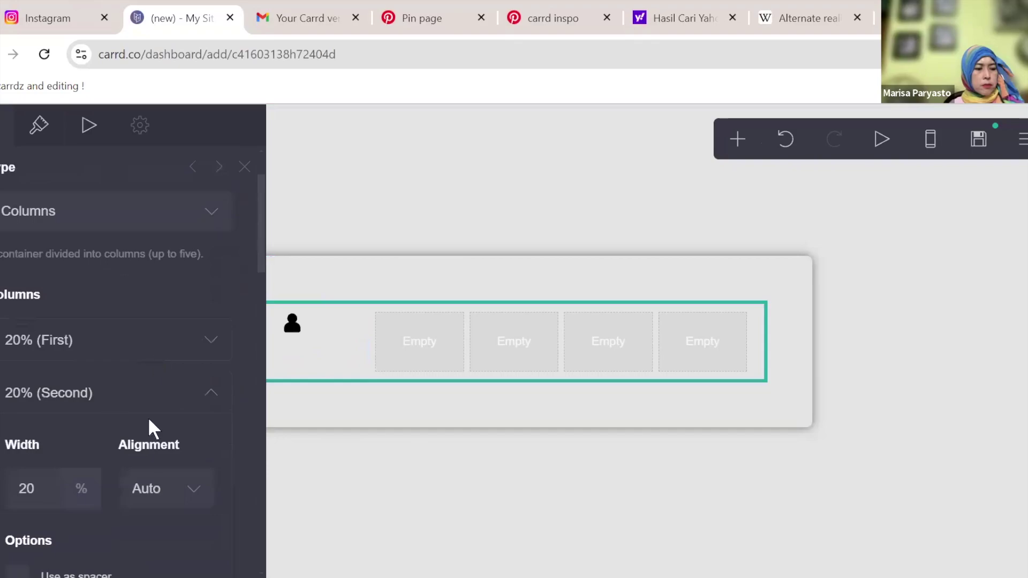
pyautogui.scroll(-3, 149, 420)
pyautogui.press('BackSpace')
pyautogui.press('BackSpace')
pyautogui.click(112, 329)
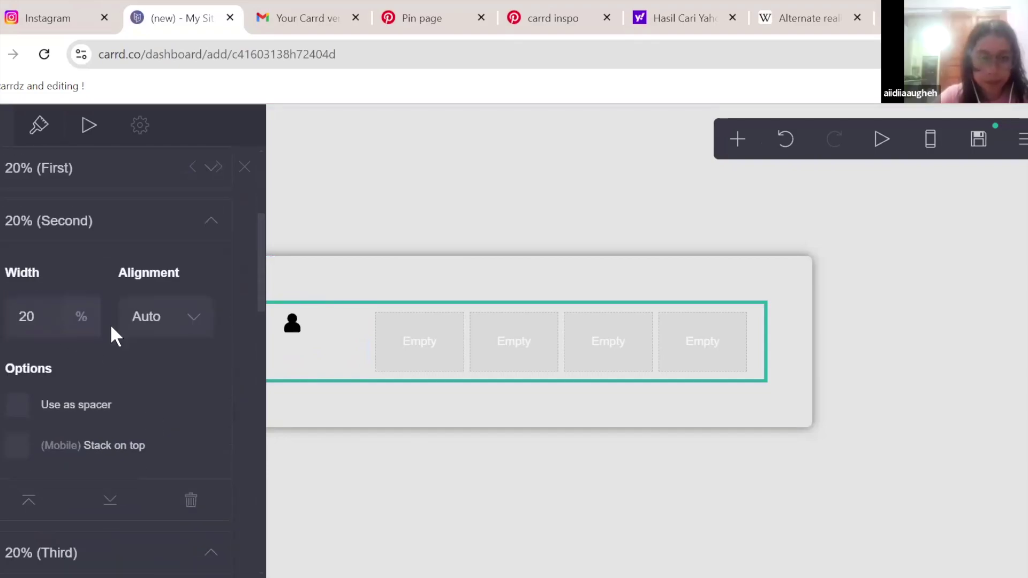
pyautogui.click(331, 332)
pyautogui.click(355, 367)
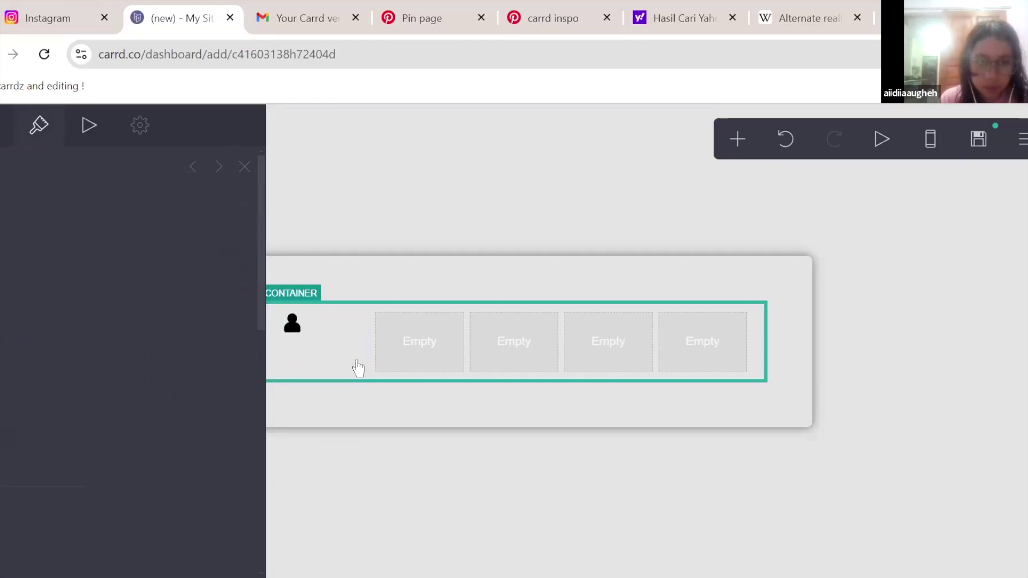
pyautogui.press('Escape')
pyautogui.click(315, 531)
pyautogui.click(447, 362)
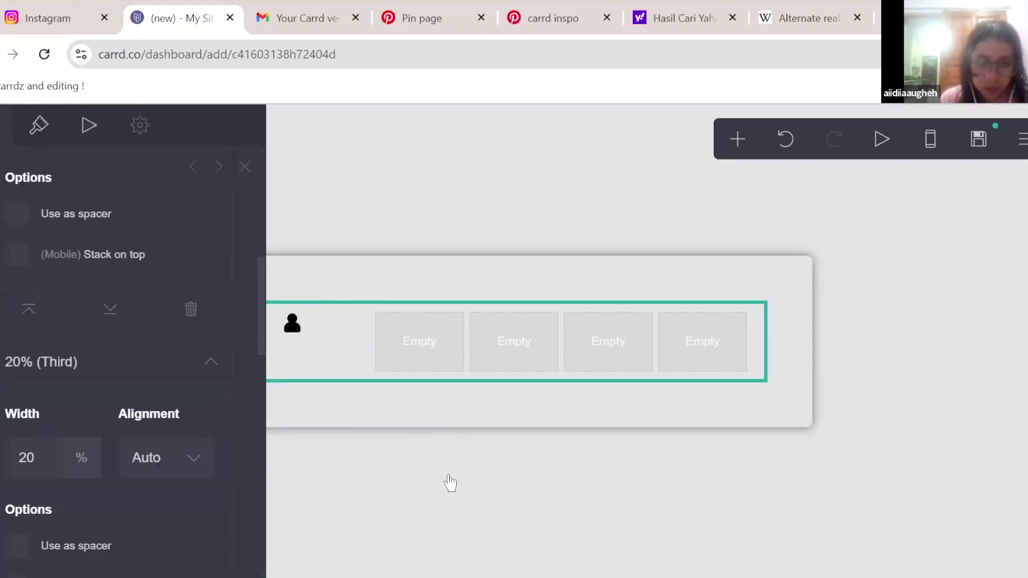
pyautogui.scroll(-5, 177, 369)
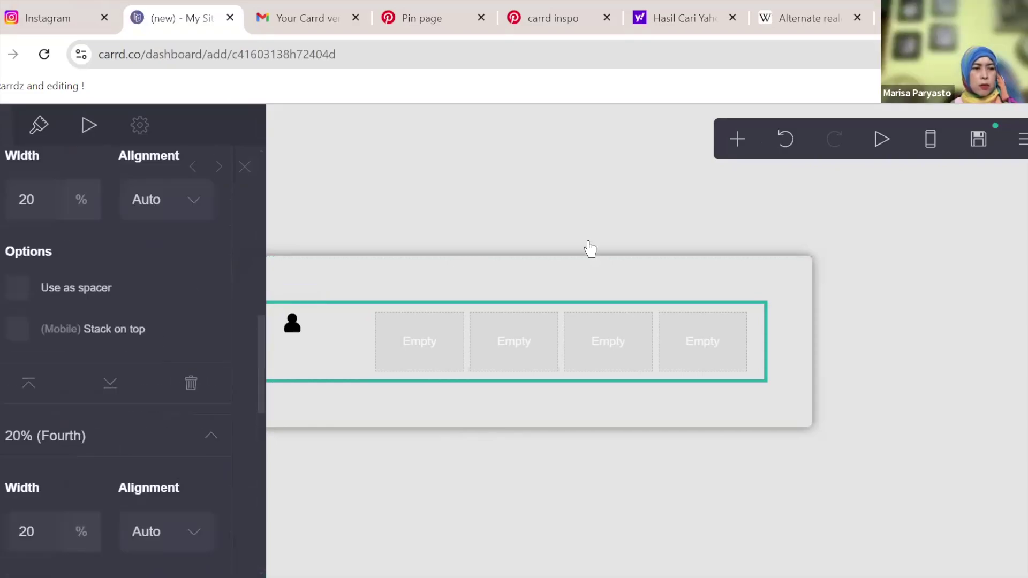
# - Add a Text element to the page and place it in the container's second column
pyautogui.click(737, 140)
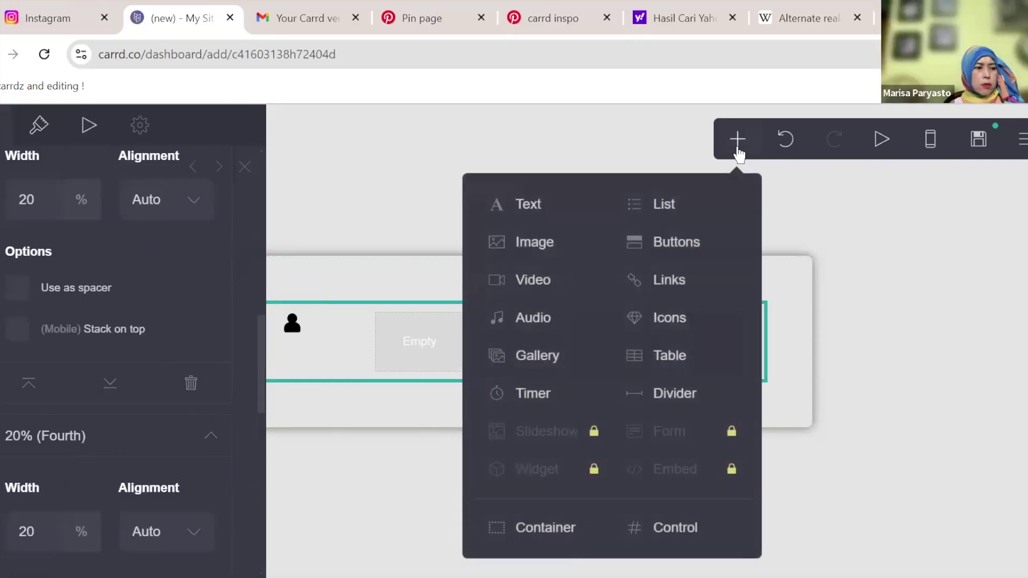
pyautogui.click(575, 217)
pyautogui.moveTo(328, 366); pyautogui.dragTo(429, 334)
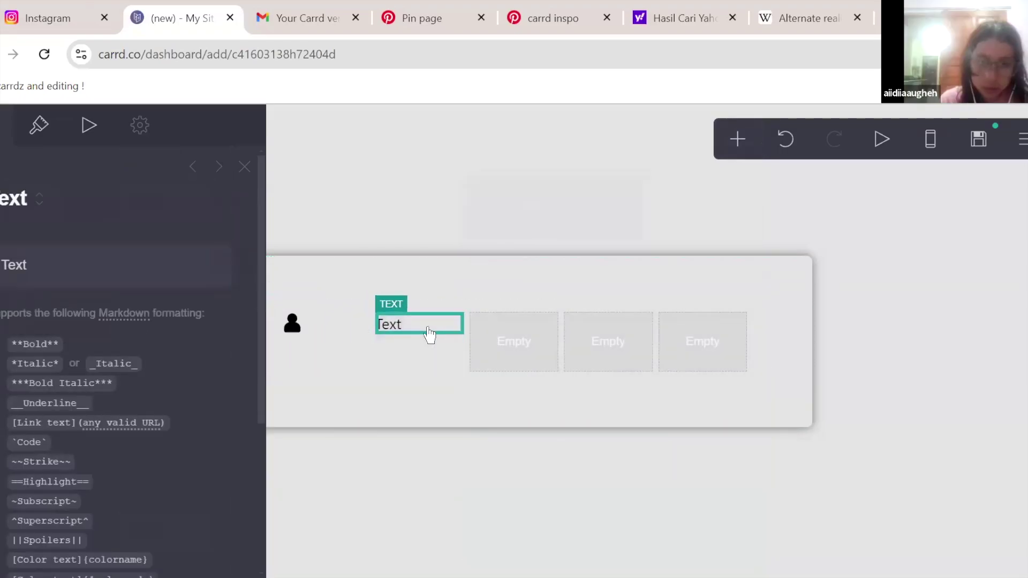
pyautogui.click(505, 503)
# - Reduce the user icon's spacing and try adjusting its margins in the appearance settings
pyautogui.click(328, 335)
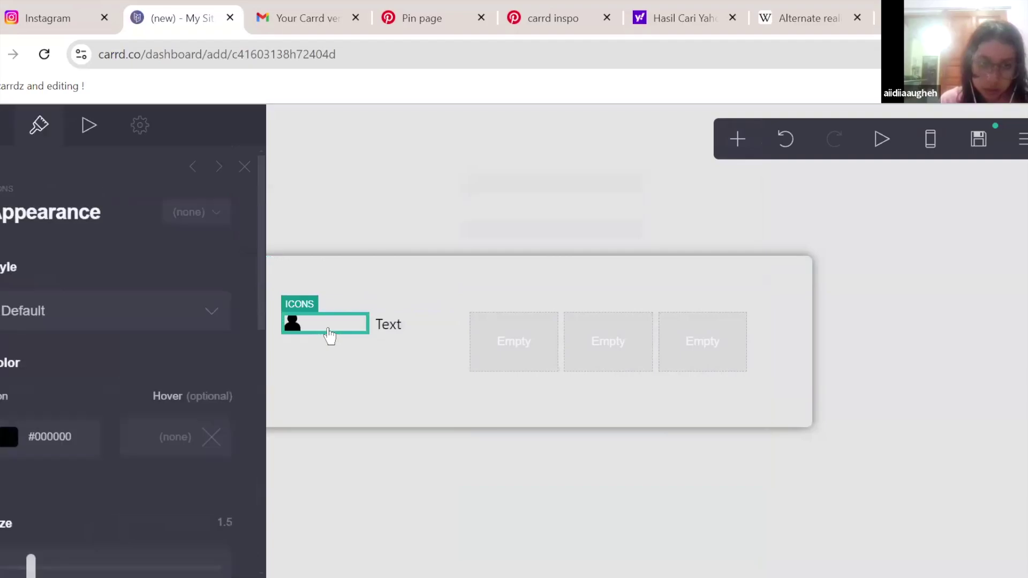
pyautogui.scroll(-3, 91, 241)
pyautogui.scroll(-2, 112, 358)
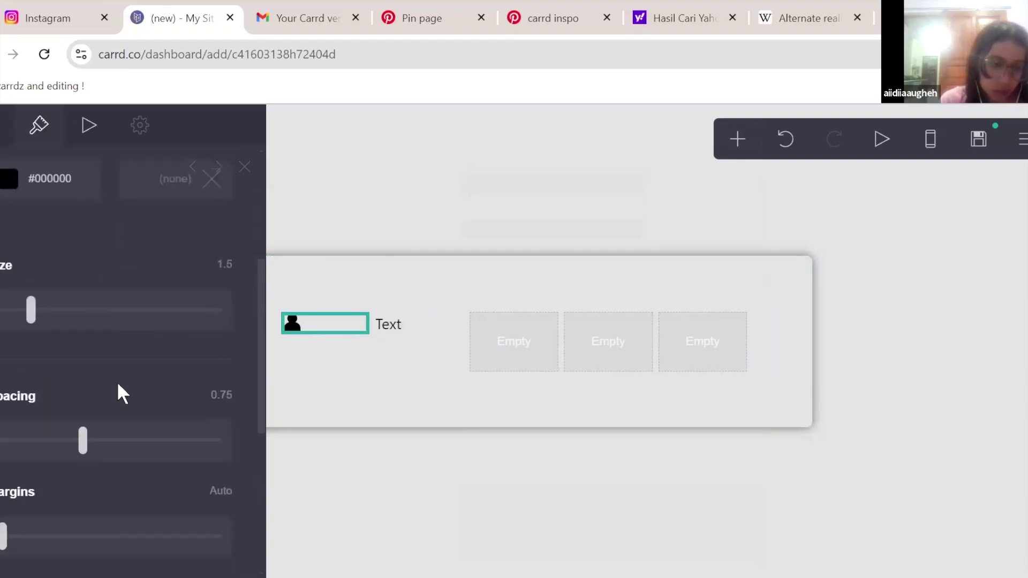
pyautogui.moveTo(76, 442); pyautogui.dragTo(42, 441)
pyautogui.scroll(-3, 55, 438)
pyautogui.moveTo(2, 365); pyautogui.dragTo(84, 377)
pyautogui.scroll(-3, 118, 374)
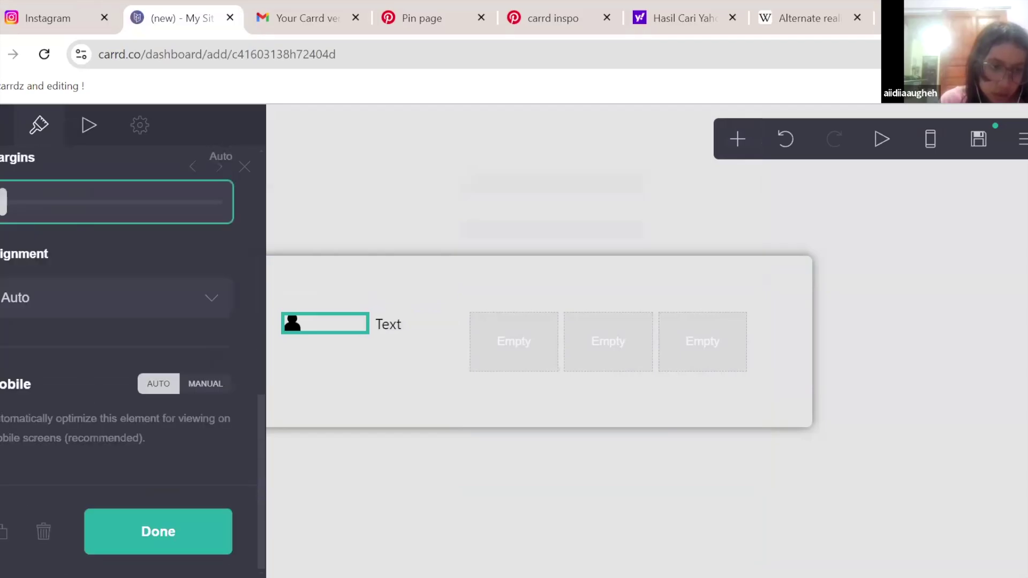
# - Compare the icon and text arrangement in Carrd with the reference pins on Pinterest, ending back in Carrd
pyautogui.click(426, 321)
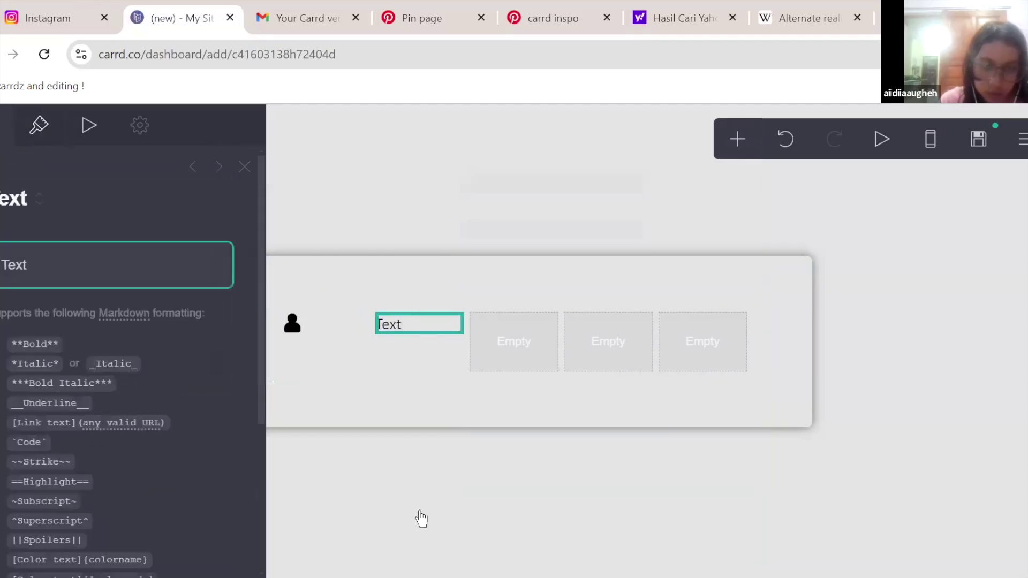
pyautogui.click(554, 18)
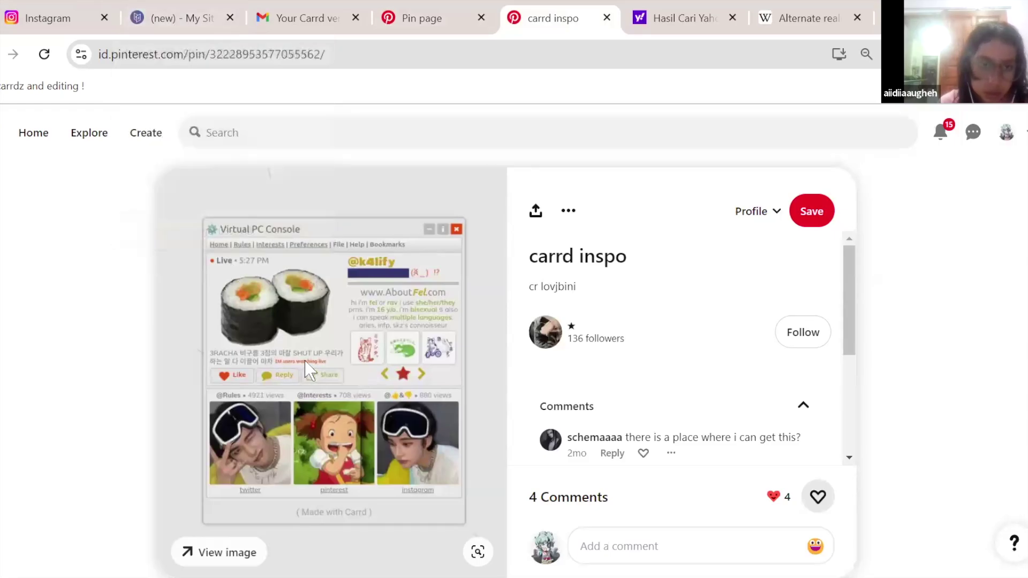
pyautogui.click(170, 15)
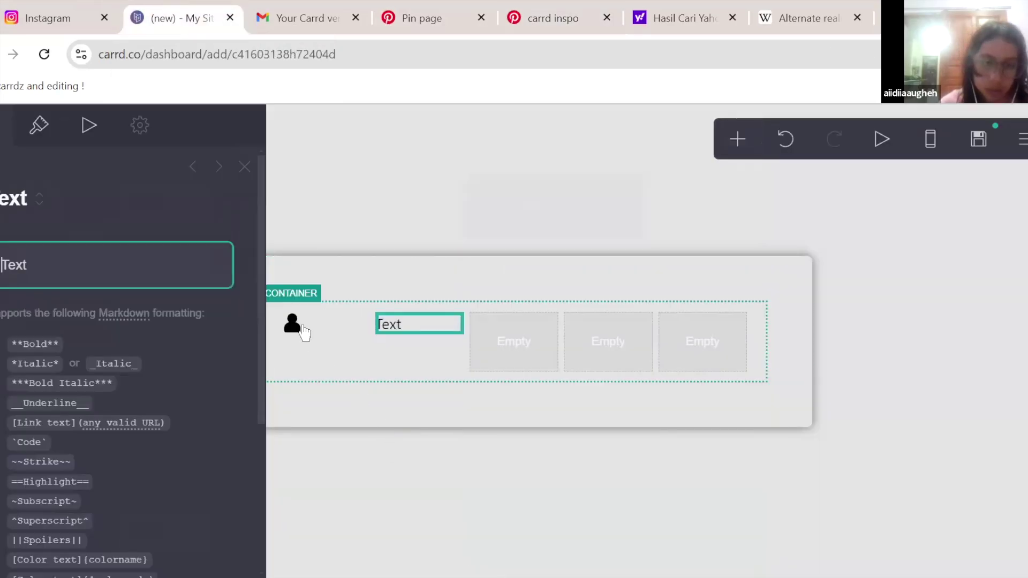
pyautogui.click(296, 326)
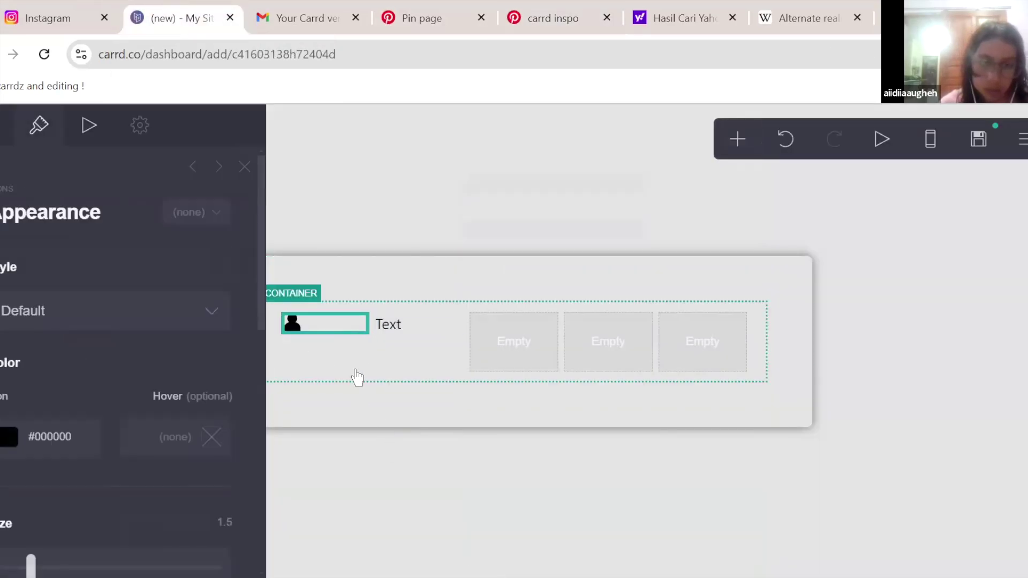
pyautogui.click(393, 16)
pyautogui.click(170, 17)
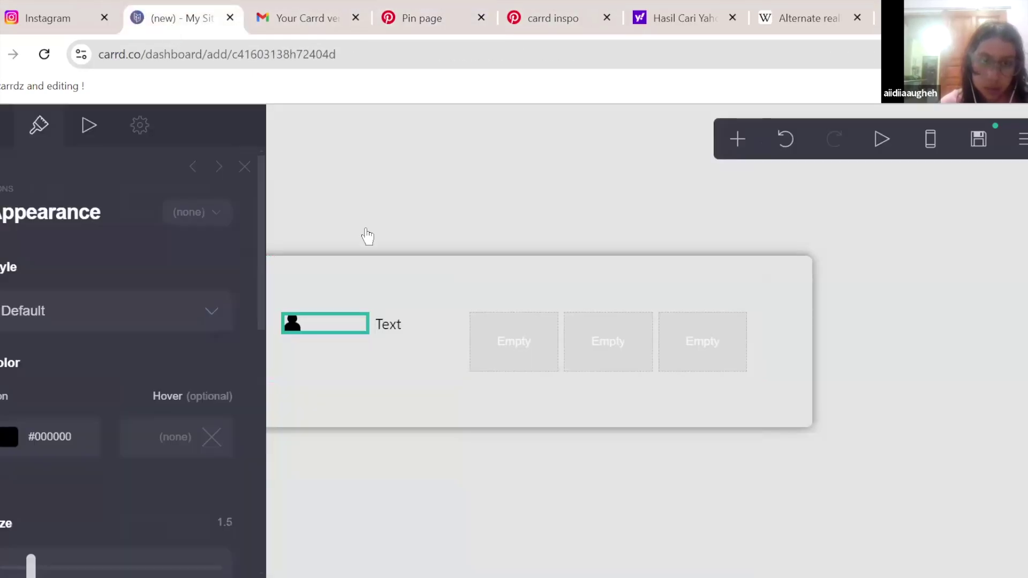
# - Move the user icon and the text out of the five-column container, placing them below it, and delete the emptied container
pyautogui.moveTo(368, 424); pyautogui.dragTo(395, 358)
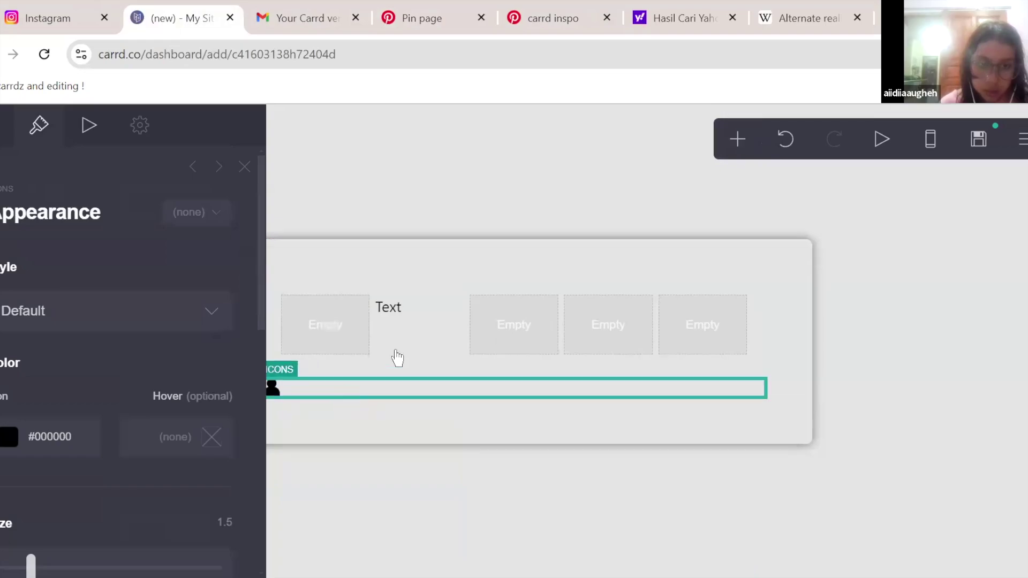
pyautogui.moveTo(404, 321); pyautogui.dragTo(414, 407)
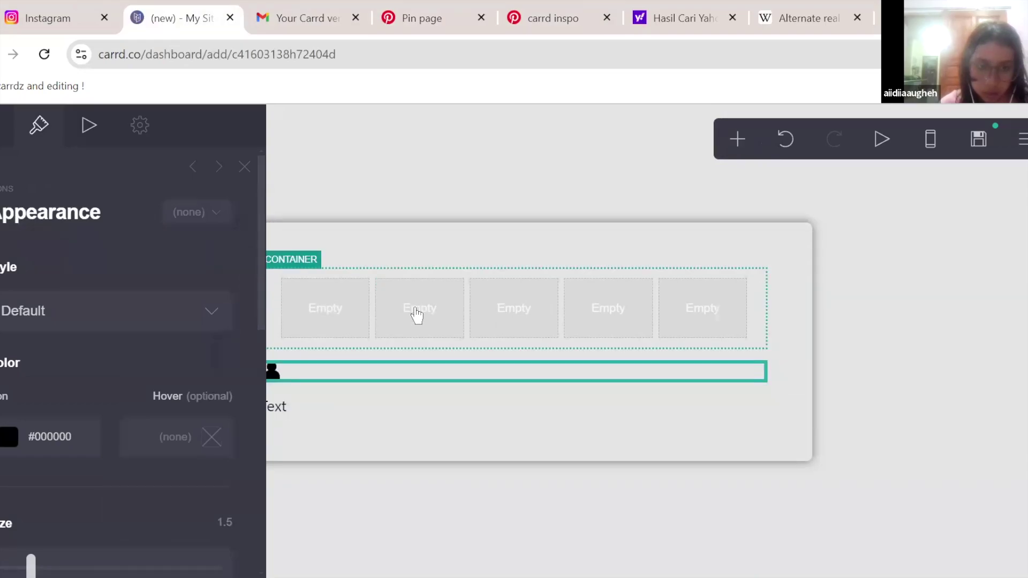
pyautogui.click(520, 316)
pyautogui.press('Delete')
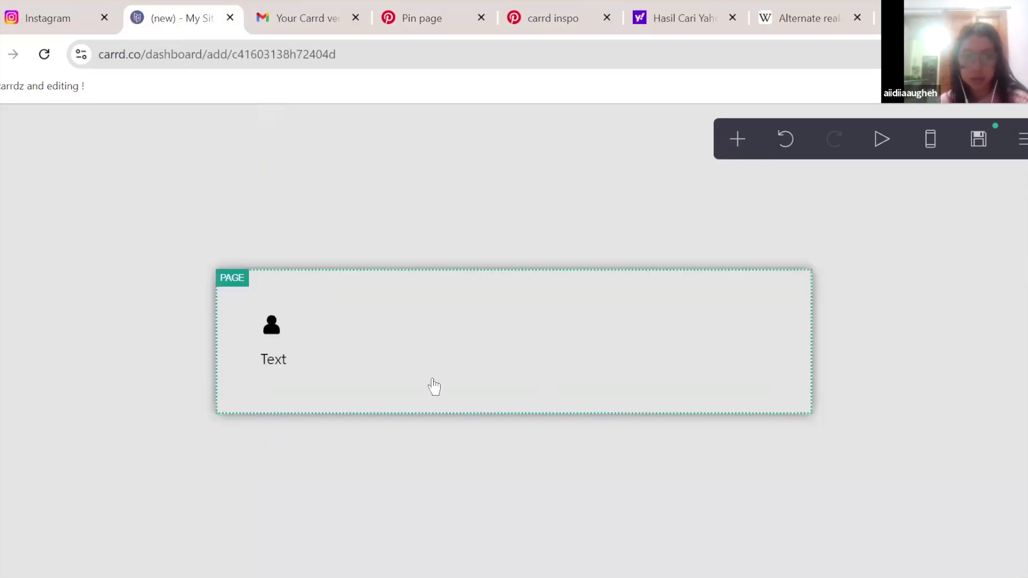
# - Move the text above the user icon, then add a container to the page and place the text inside it
pyautogui.moveTo(416, 367); pyautogui.dragTo(461, 331)
pyautogui.moveTo(434, 374)
pyautogui.mouseDown()
pyautogui.moveTo(424, 337)
pyautogui.moveTo(429, 348)
pyautogui.moveTo(383, 339)
pyautogui.moveTo(402, 375)
pyautogui.moveTo(439, 397)
pyautogui.moveTo(423, 379)
pyautogui.mouseUp()
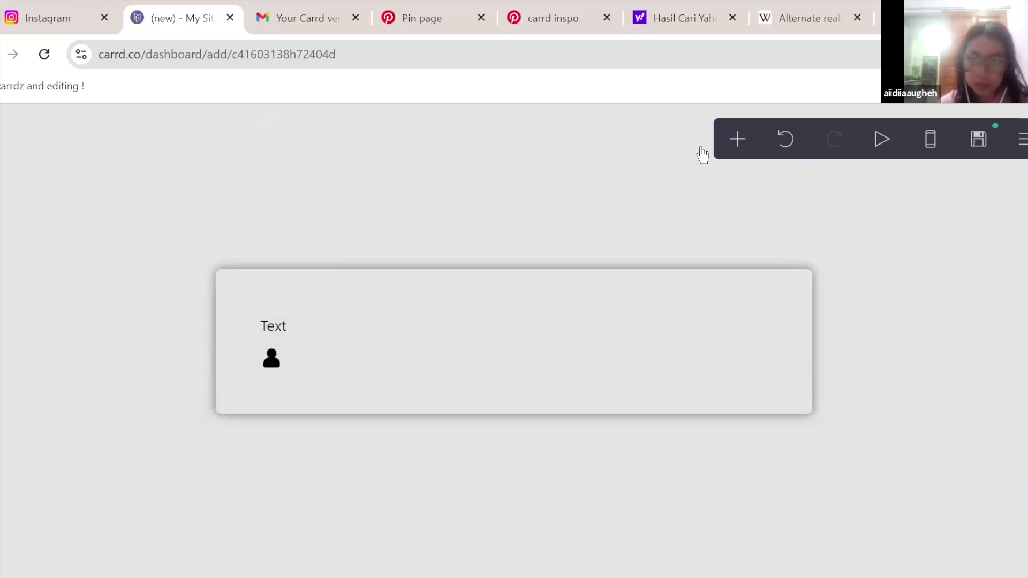
pyautogui.click(737, 139)
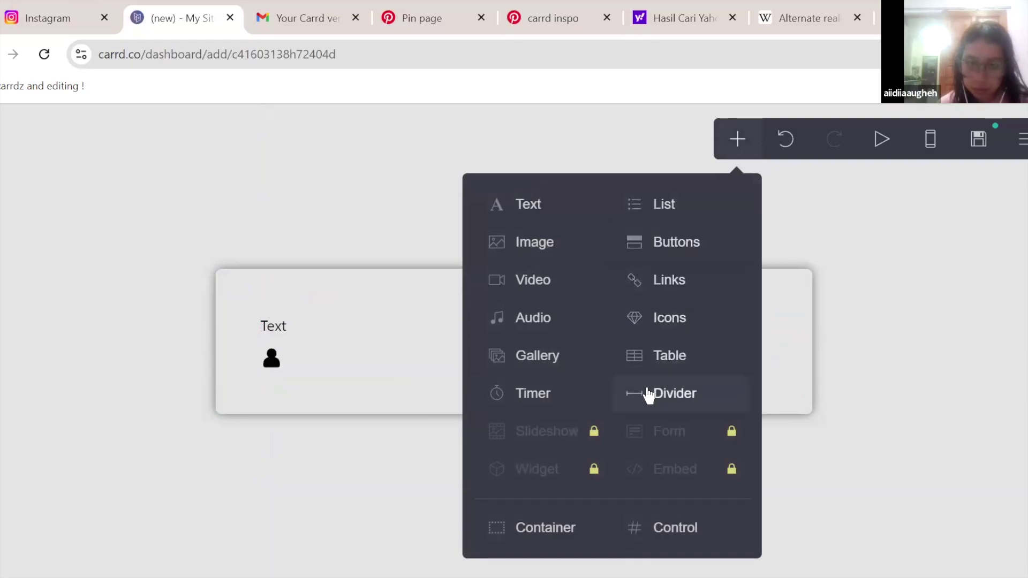
pyautogui.click(551, 535)
pyautogui.moveTo(528, 394); pyautogui.dragTo(516, 282)
pyautogui.moveTo(298, 250); pyautogui.dragTo(351, 337)
pyautogui.moveTo(280, 385); pyautogui.dragTo(340, 408)
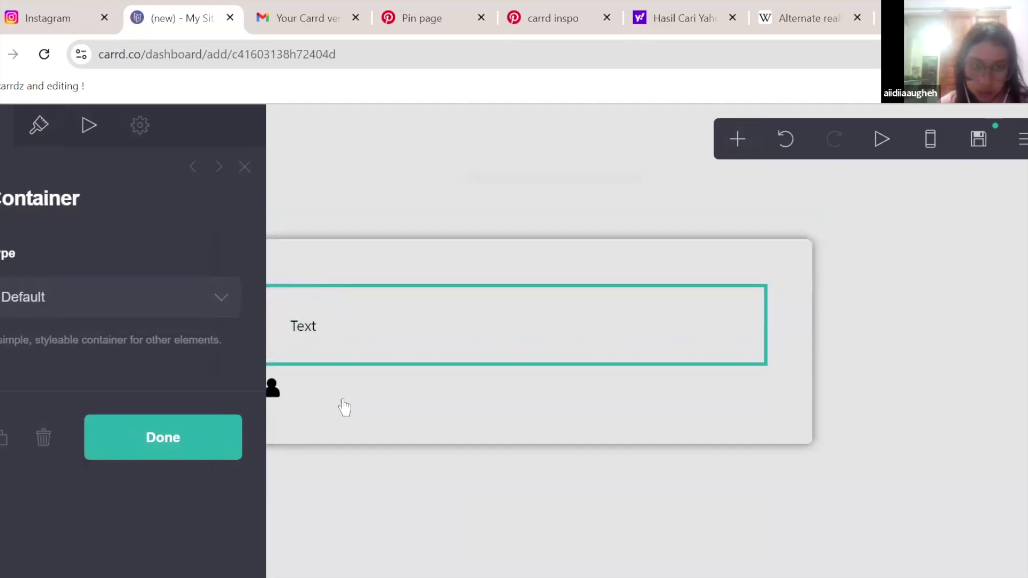
# - Change the new container's type from Default to Columns
pyautogui.click(140, 303)
pyautogui.click(131, 348)
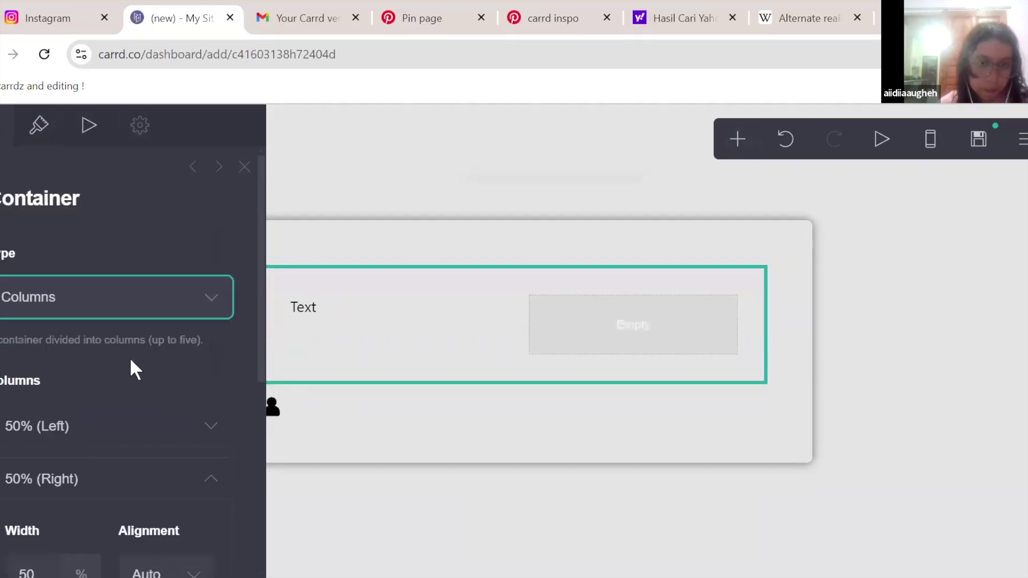
pyautogui.scroll(-2, 129, 358)
pyautogui.scroll(-3, 153, 349)
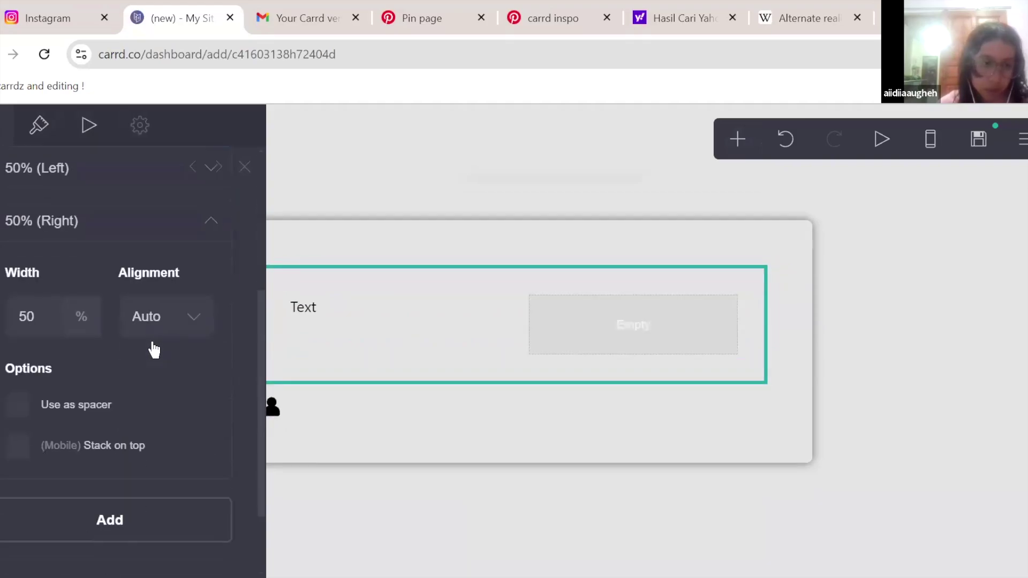
# - Set the width of the container's right column to 20%
pyautogui.click(50, 315)
pyautogui.press('BackSpace')
pyautogui.press('BackSpace')
pyautogui.write('20')
pyautogui.press('Return')
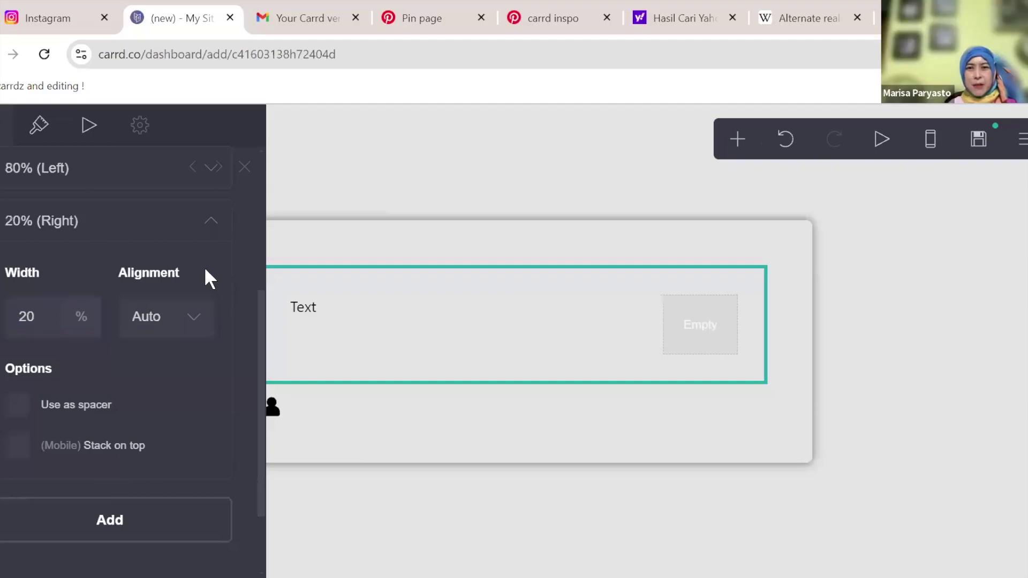
# - Set the right column's width to 80% and arrange the user icon in the left column with the text in the right
pyautogui.click(102, 297)
pyautogui.press('BackSpace')
pyautogui.press('BackSpace')
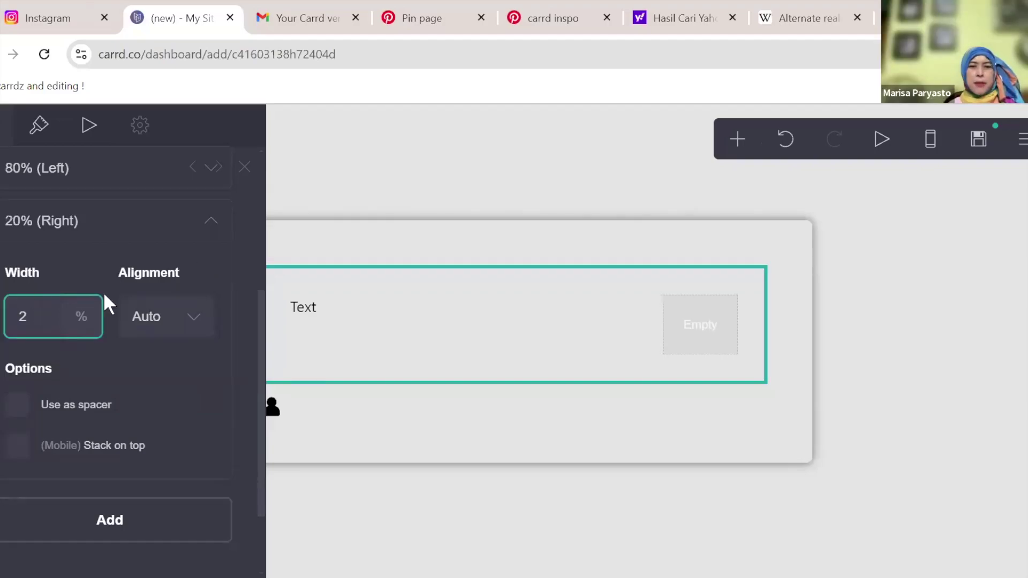
pyautogui.write('80')
pyautogui.press('Return')
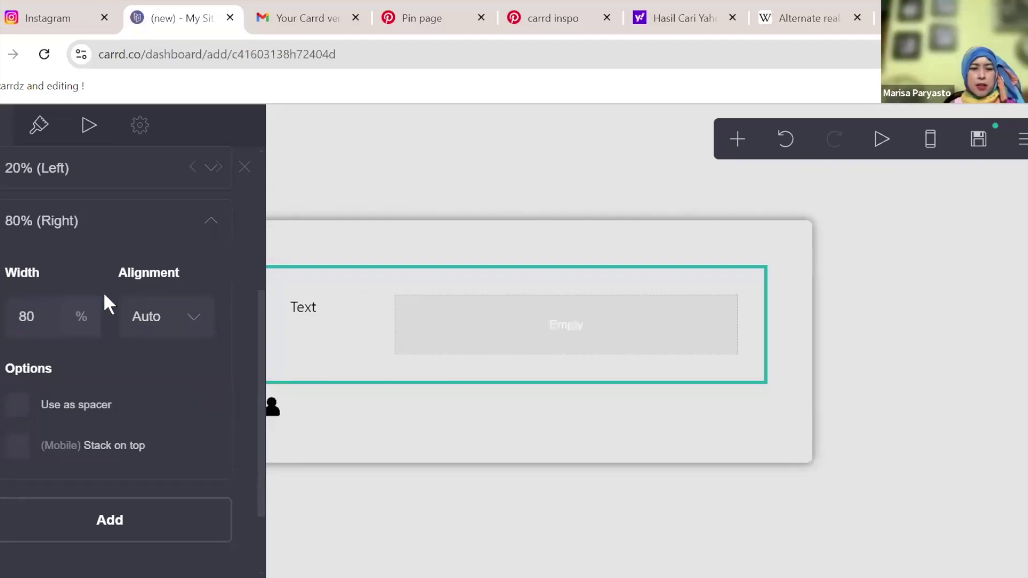
pyautogui.moveTo(274, 408); pyautogui.dragTo(451, 337)
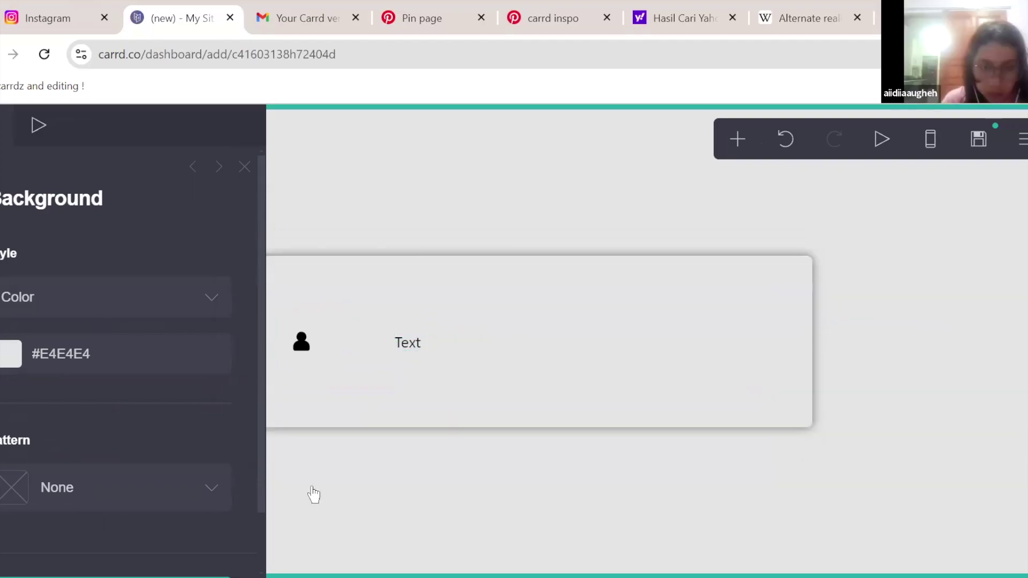
# - Try enlarging the user icon to size 4.875, then restore its size to 1.5
pyautogui.click(331, 349)
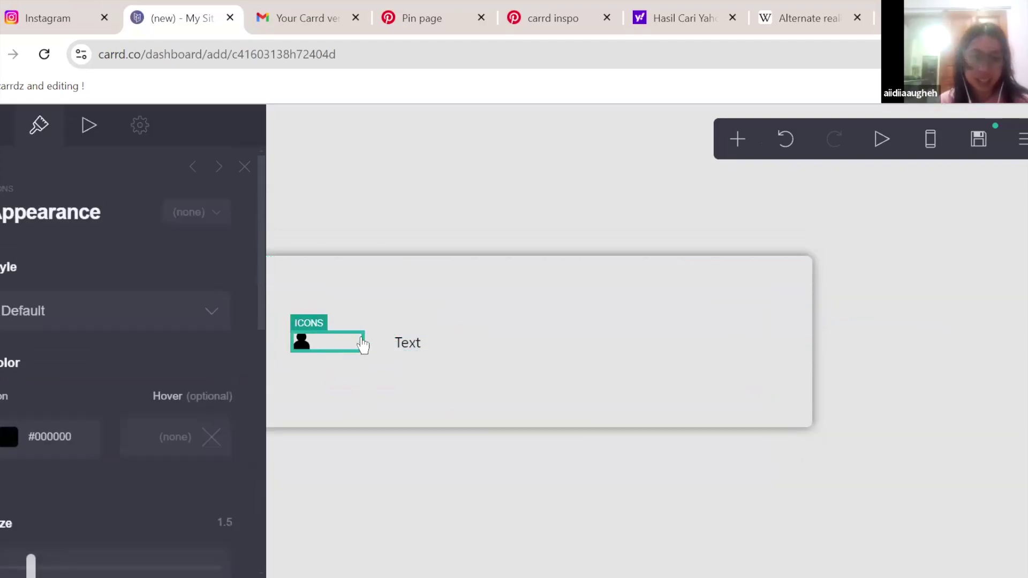
pyautogui.scroll(-5, 139, 391)
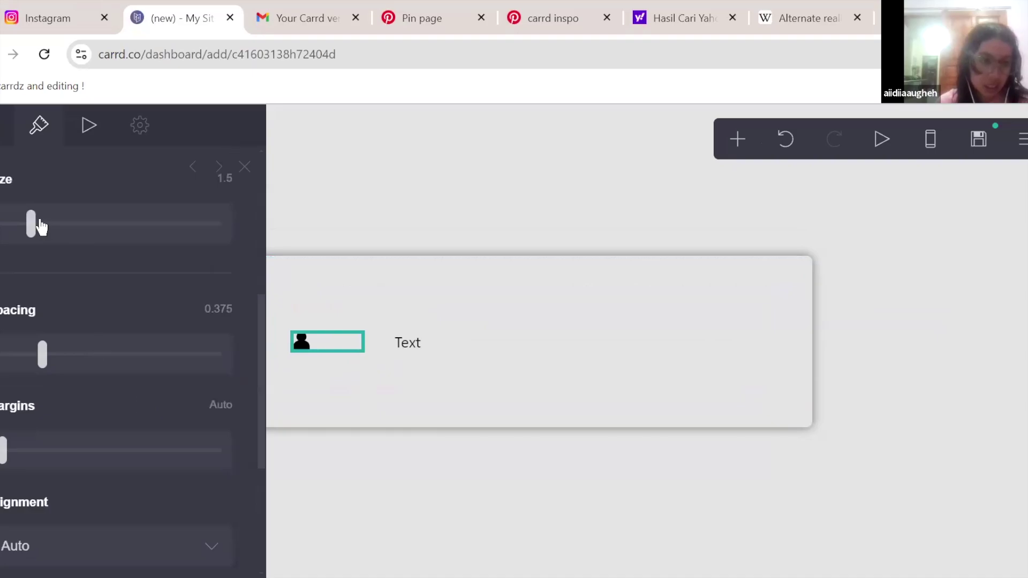
pyautogui.moveTo(31, 223); pyautogui.dragTo(126, 252)
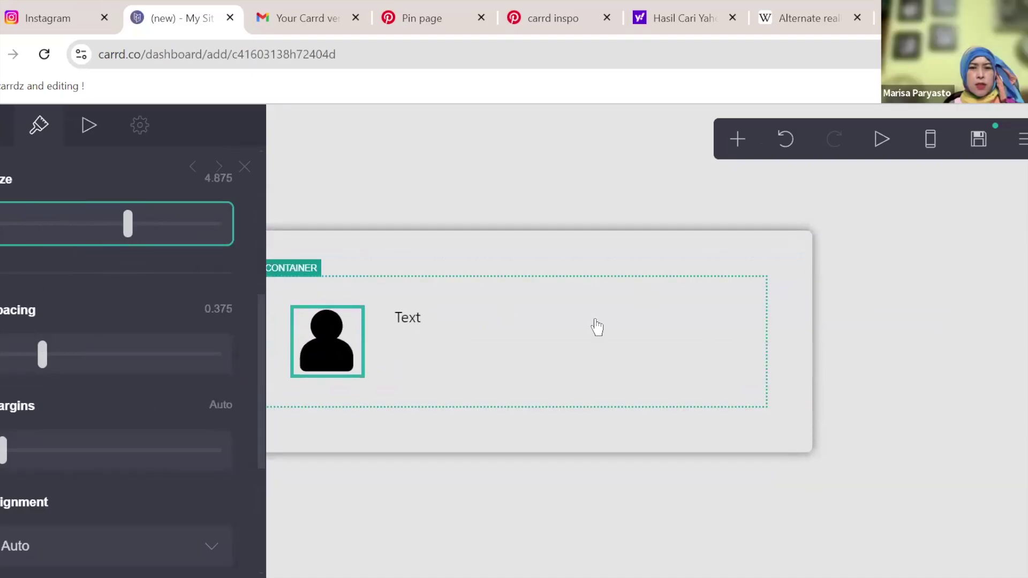
pyautogui.click(526, 331)
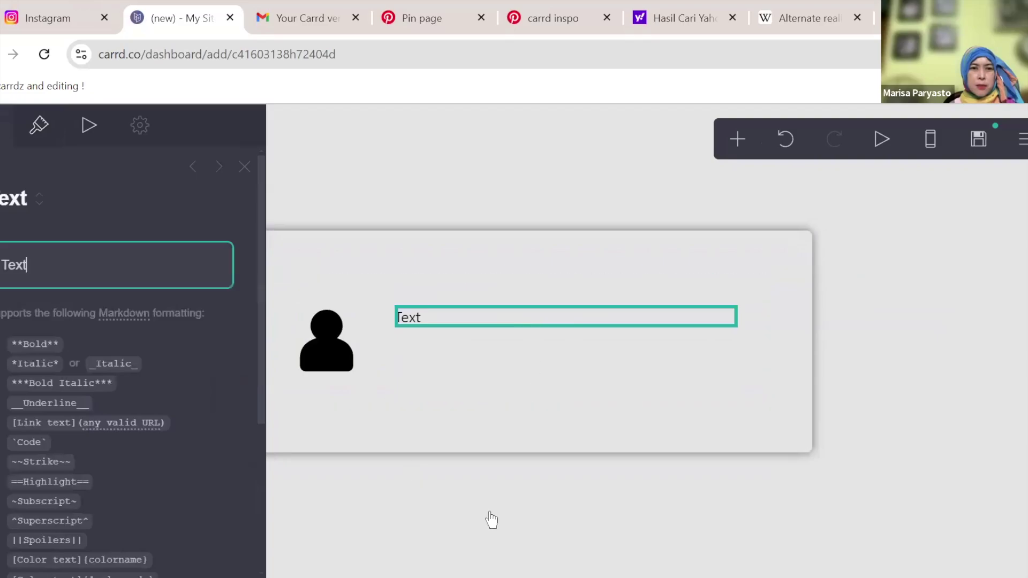
pyautogui.click(326, 341)
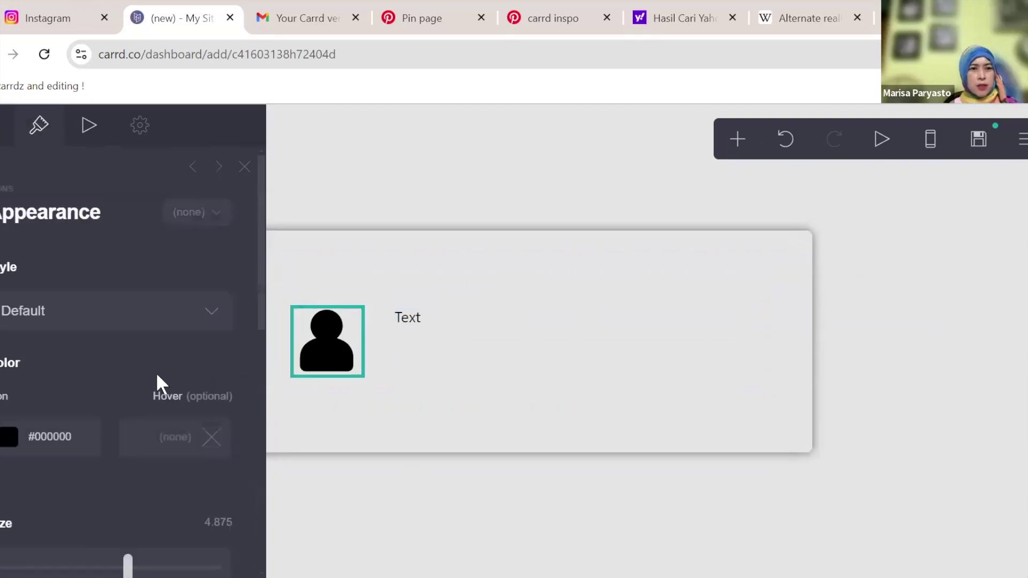
pyautogui.moveTo(127, 396); pyautogui.dragTo(32, 411)
# - Check the carrd inspiration pins on Pinterest for the icon and text layout, then return to Carrd
pyautogui.click(527, 17)
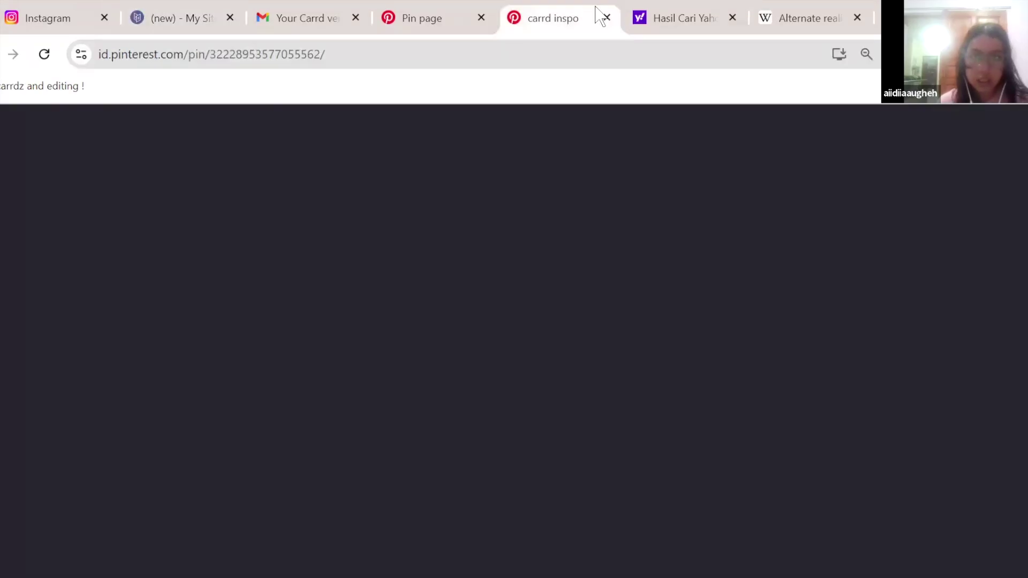
pyautogui.scroll(-5, 392, 238)
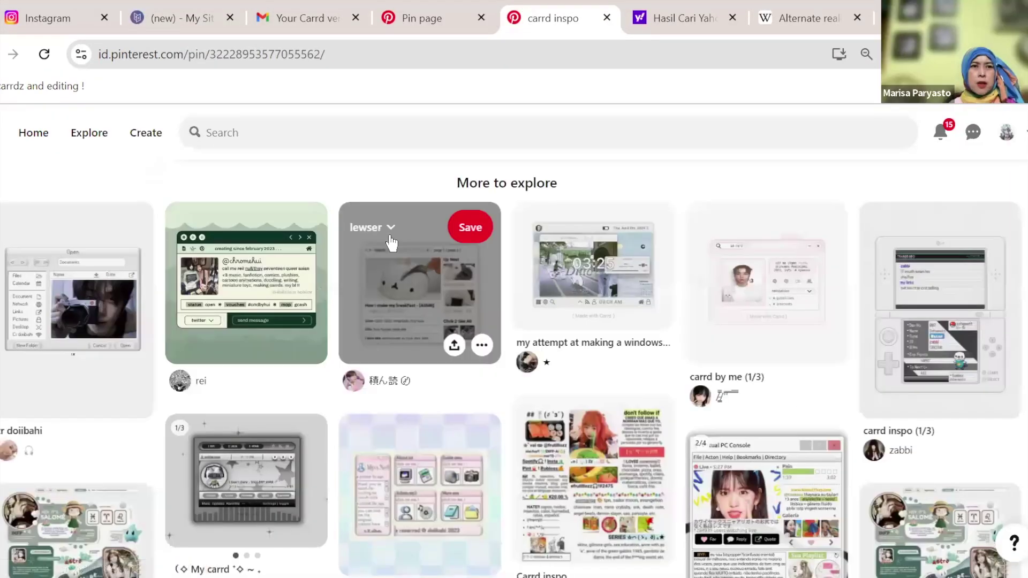
pyautogui.click(170, 15)
pyautogui.moveTo(433, 340)
pyautogui.mouseDown()
pyautogui.moveTo(355, 336)
pyautogui.moveTo(356, 356)
pyautogui.moveTo(424, 344)
pyautogui.moveTo(429, 354)
pyautogui.mouseUp()
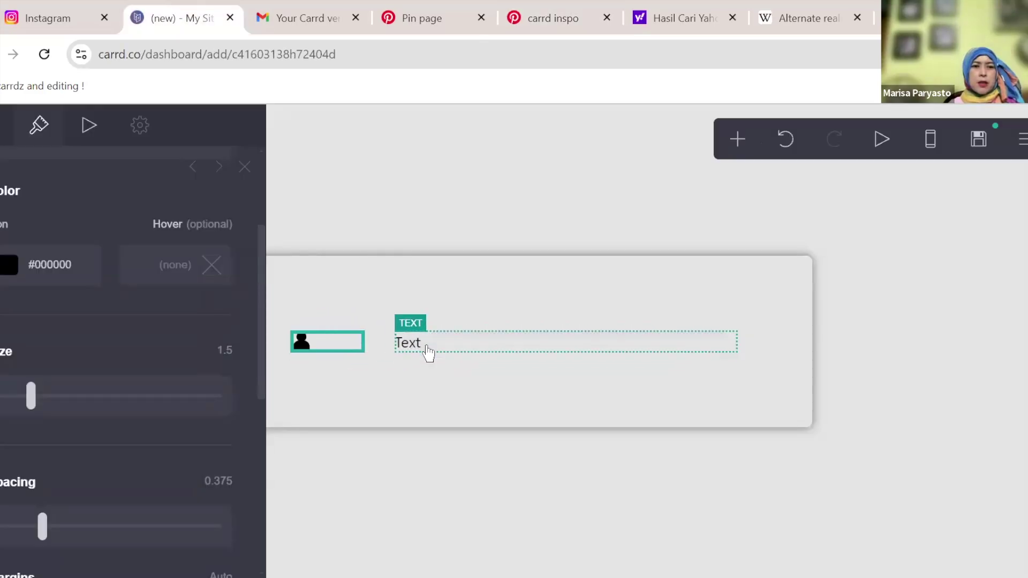
# - Try adjusting the user icon's spacing and margins while reviewing its appearance settings
pyautogui.scroll(7, 92, 252)
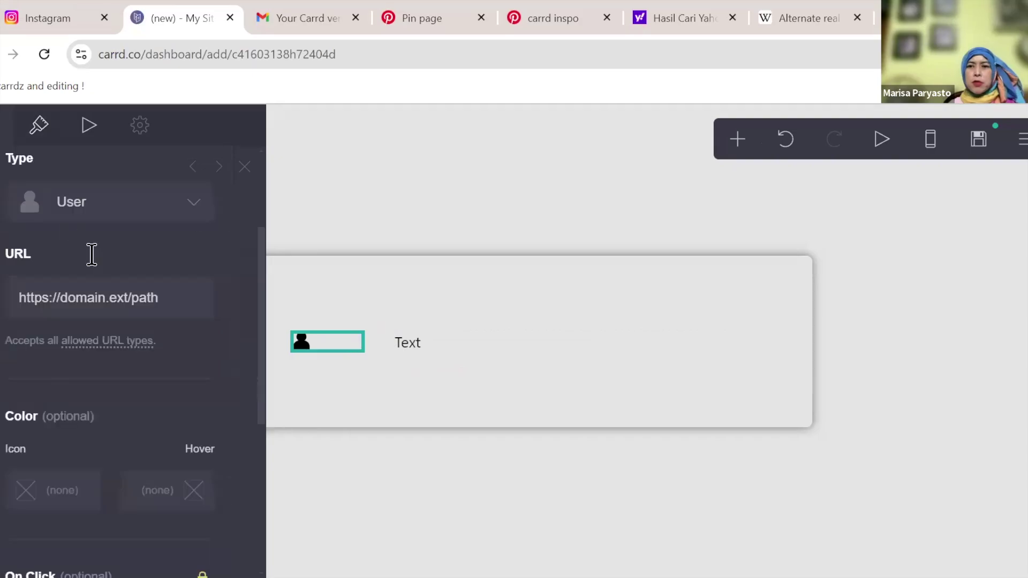
pyautogui.scroll(-12, 137, 332)
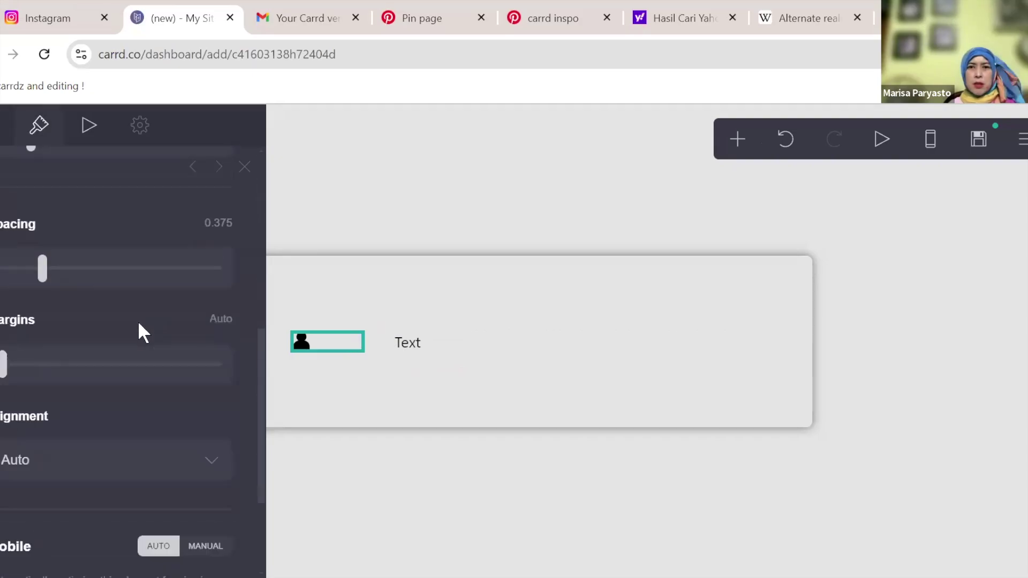
pyautogui.moveTo(43, 268)
pyautogui.mouseDown()
pyautogui.moveTo(30, 275)
pyautogui.moveTo(43, 287)
pyautogui.mouseUp()
pyautogui.moveTo(15, 370); pyautogui.dragTo(16, 369)
pyautogui.scroll(-3, 78, 310)
pyautogui.scroll(8, 78, 310)
pyautogui.scroll(3, 79, 316)
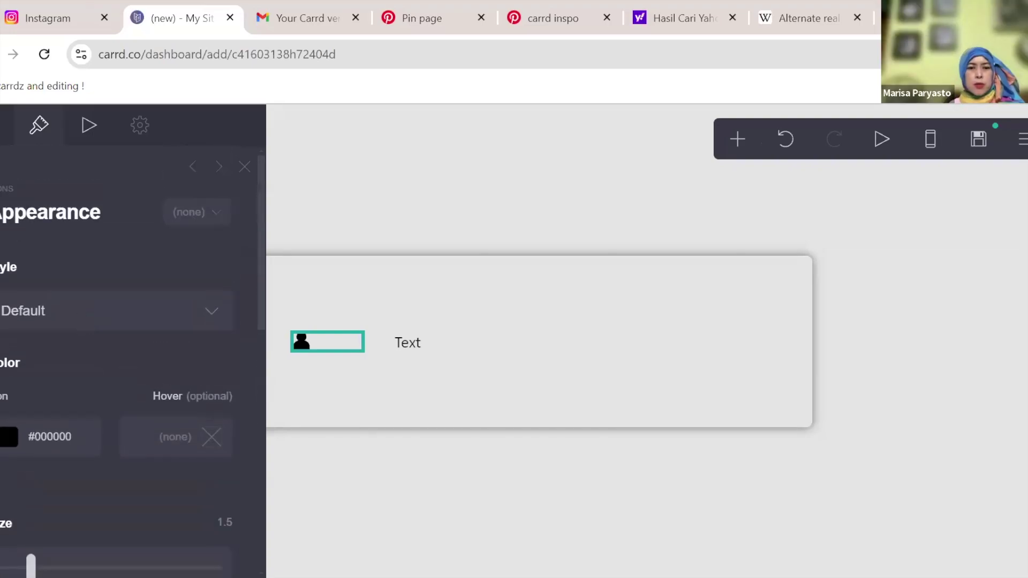
pyautogui.scroll(8, 79, 316)
# - Set the column container's gutters to 0.125 in its appearance settings
pyautogui.click(443, 322)
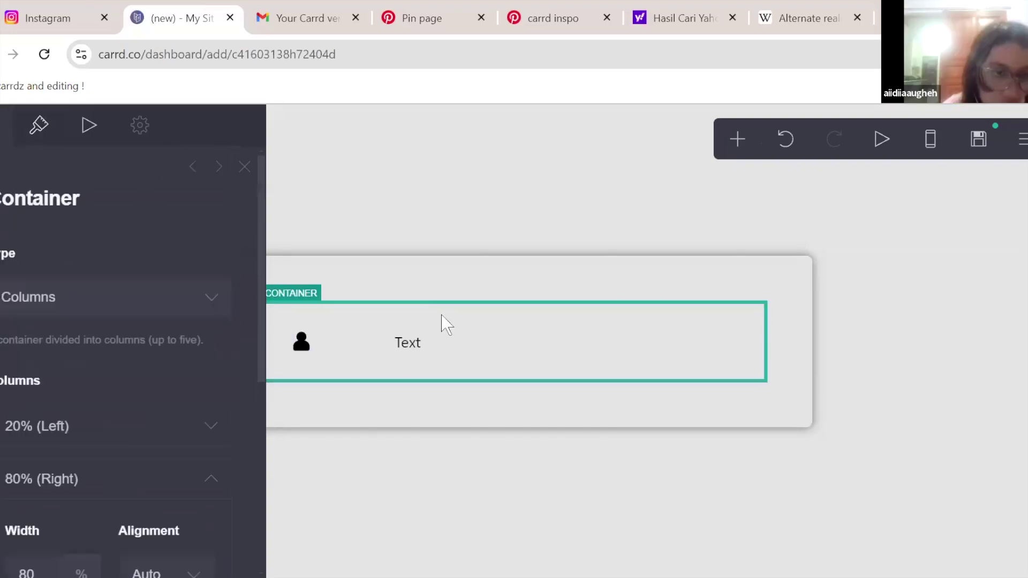
pyautogui.scroll(-5, 239, 342)
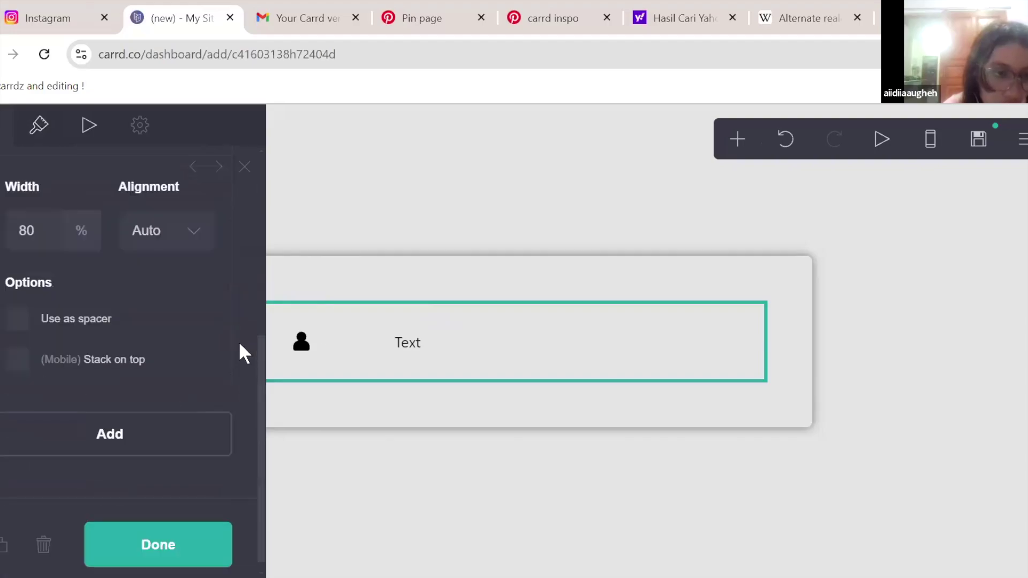
pyautogui.click(33, 136)
pyautogui.scroll(-4, 148, 411)
pyautogui.scroll(4, 124, 362)
pyautogui.moveTo(40, 351); pyautogui.dragTo(7, 356)
pyautogui.click(213, 305)
pyautogui.press('BackSpace')
pyautogui.write('0.125')
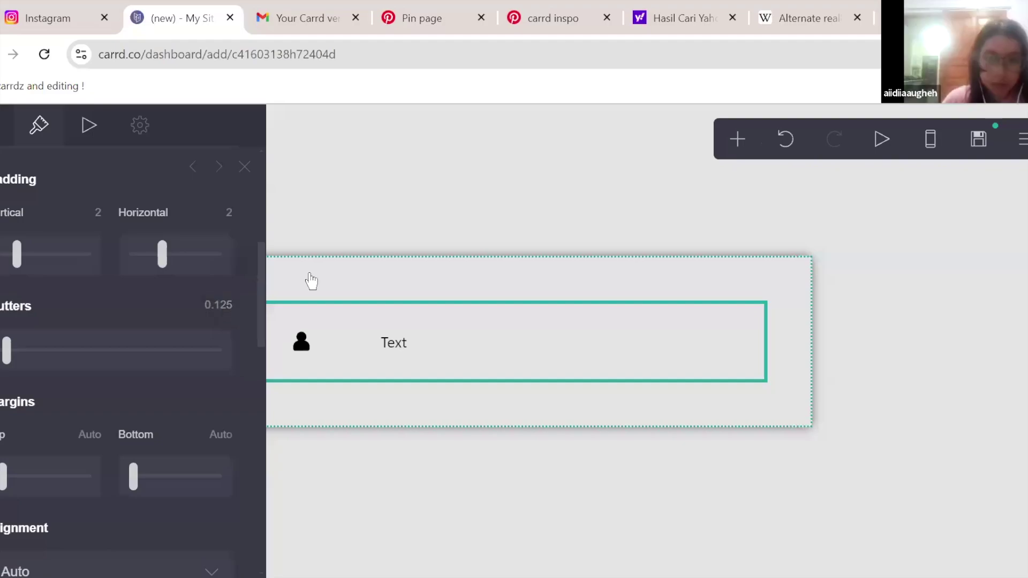
pyautogui.click(432, 518)
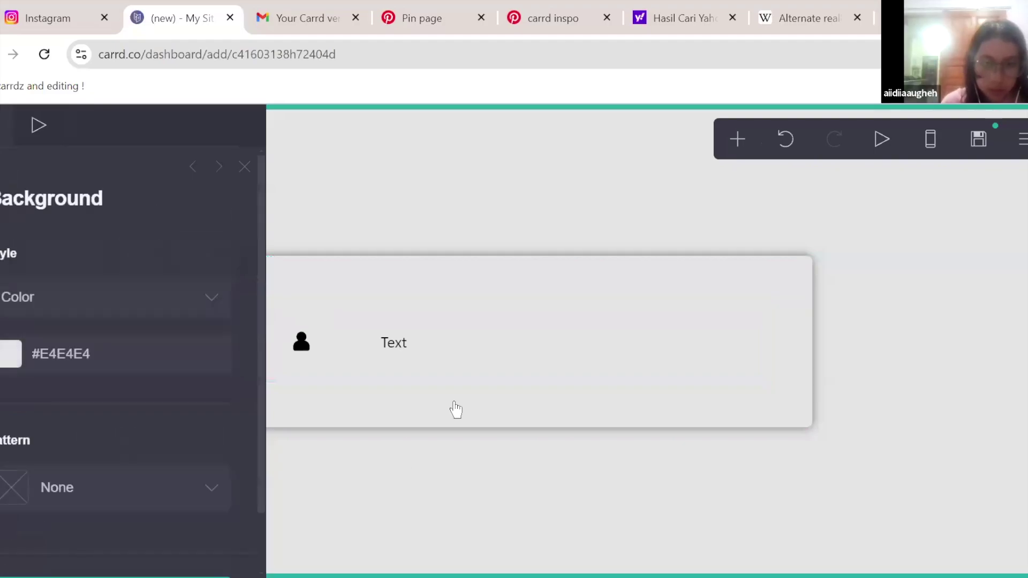
pyautogui.click(414, 355)
pyautogui.click(333, 344)
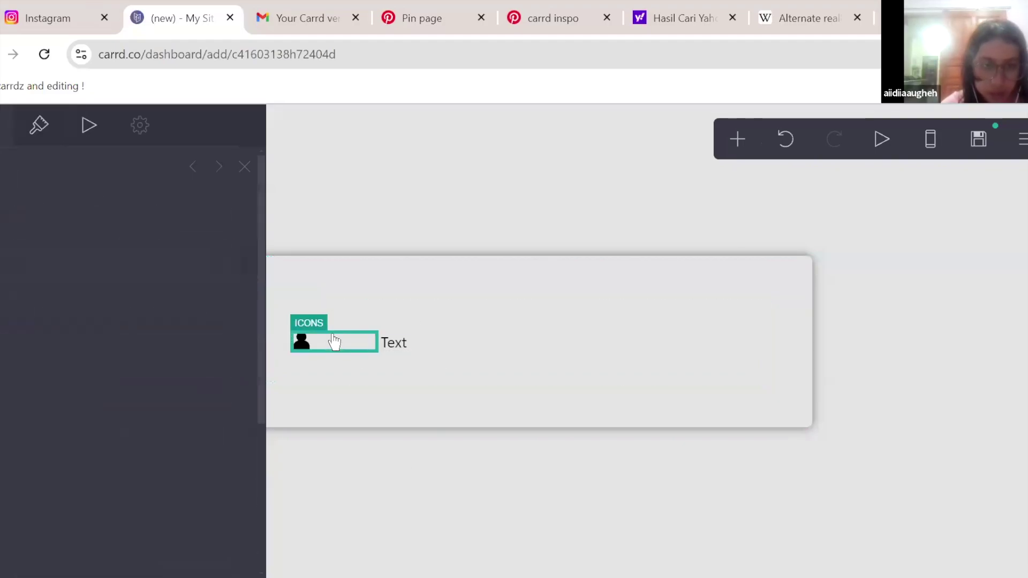
pyautogui.click(36, 131)
pyautogui.click(36, 131)
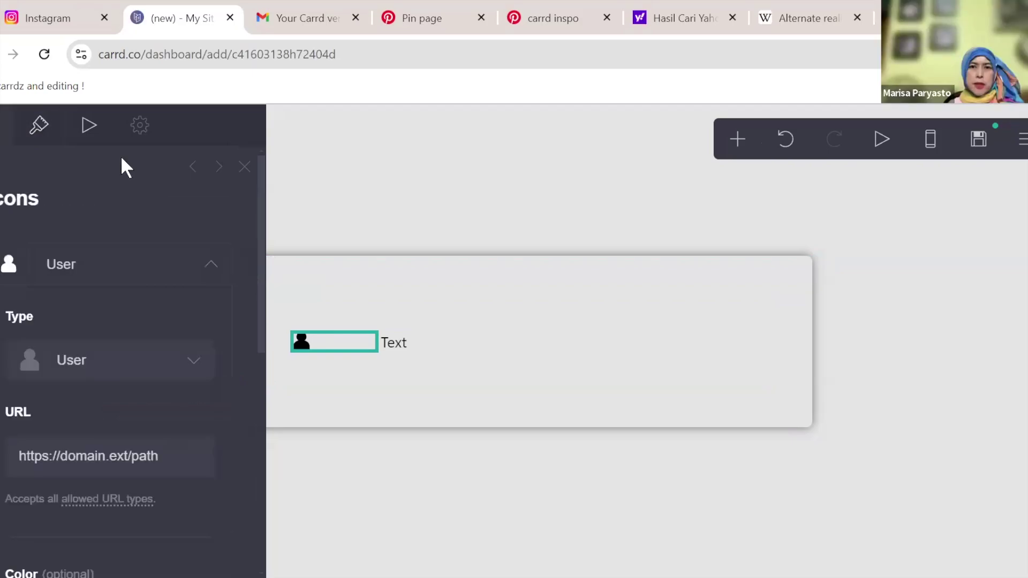
# - Try to set the width of the container's left column to 1%
pyautogui.click(393, 315)
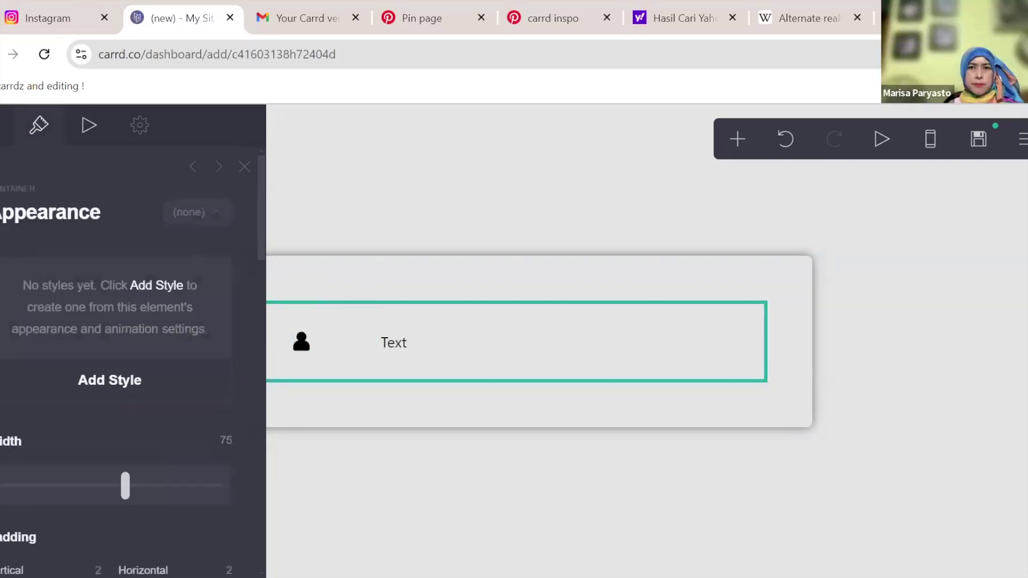
pyautogui.click(71, 428)
pyautogui.scroll(-2, 88, 431)
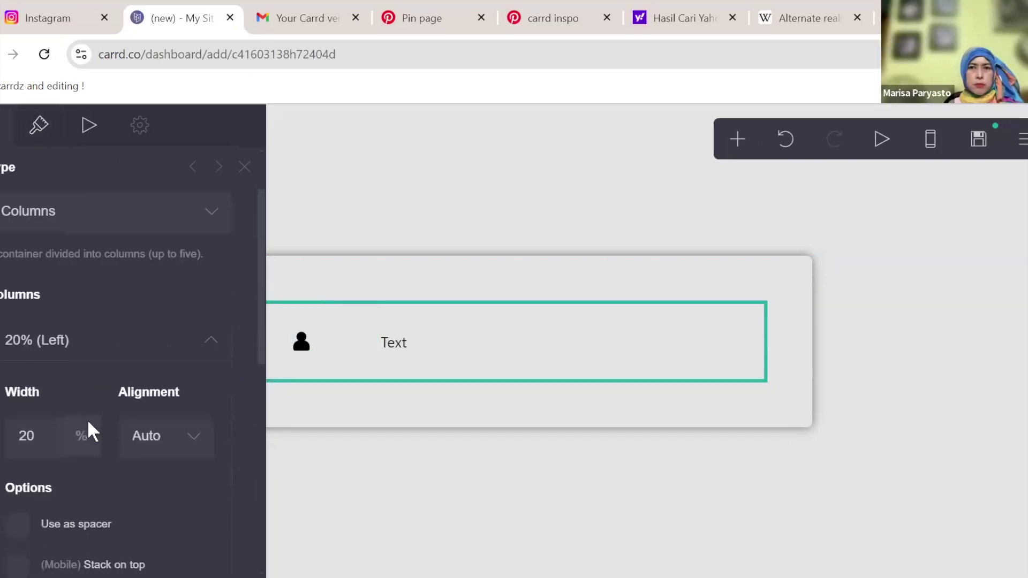
pyautogui.click(34, 438)
pyautogui.press('BackSpace')
pyautogui.press('BackSpace')
pyautogui.write('1')
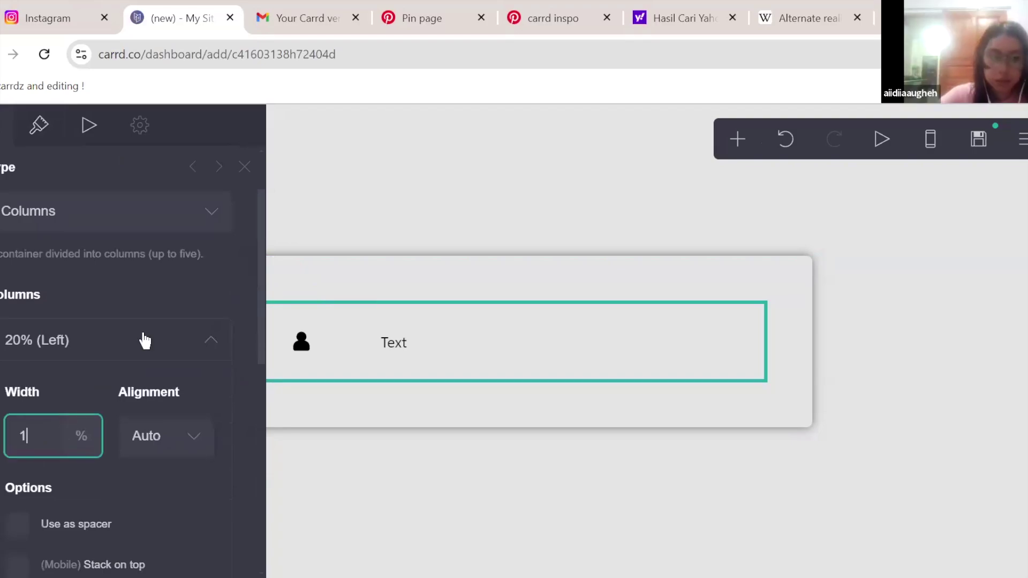
pyautogui.press('Return')
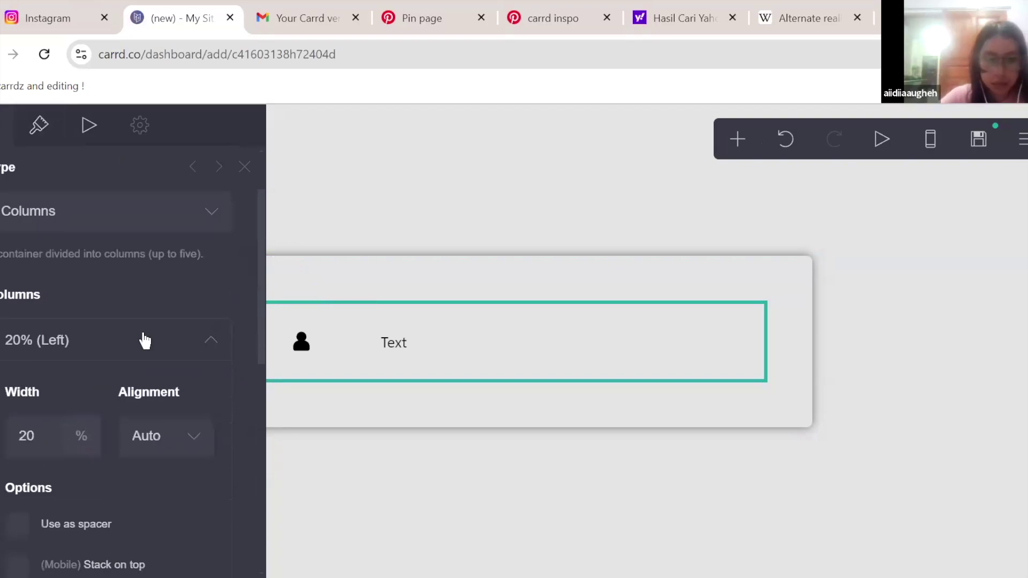
# - Try to set the width of the container's left column to 10%
pyautogui.click(33, 444)
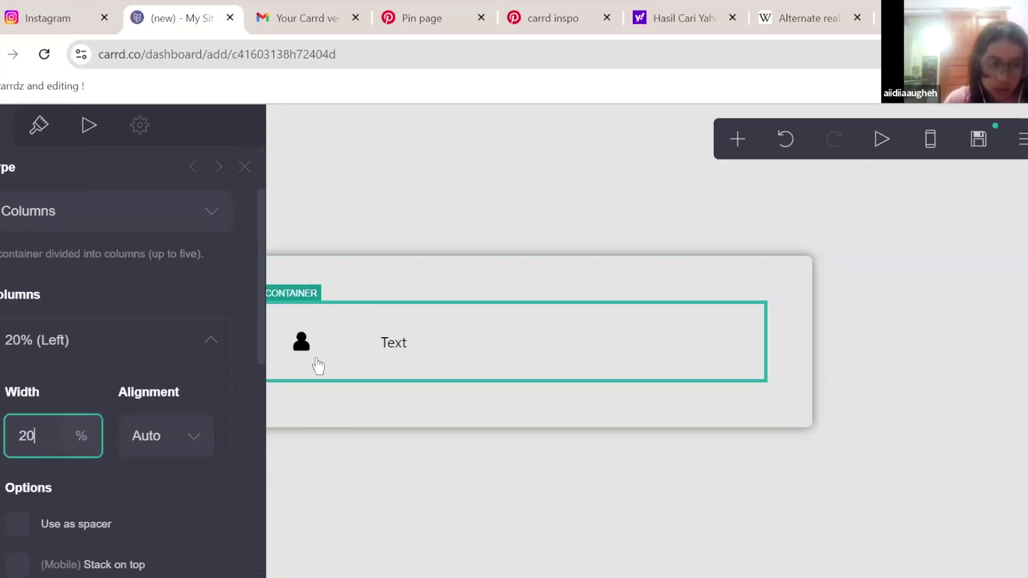
pyautogui.press('BackSpace')
pyautogui.press('BackSpace')
pyautogui.write('100')
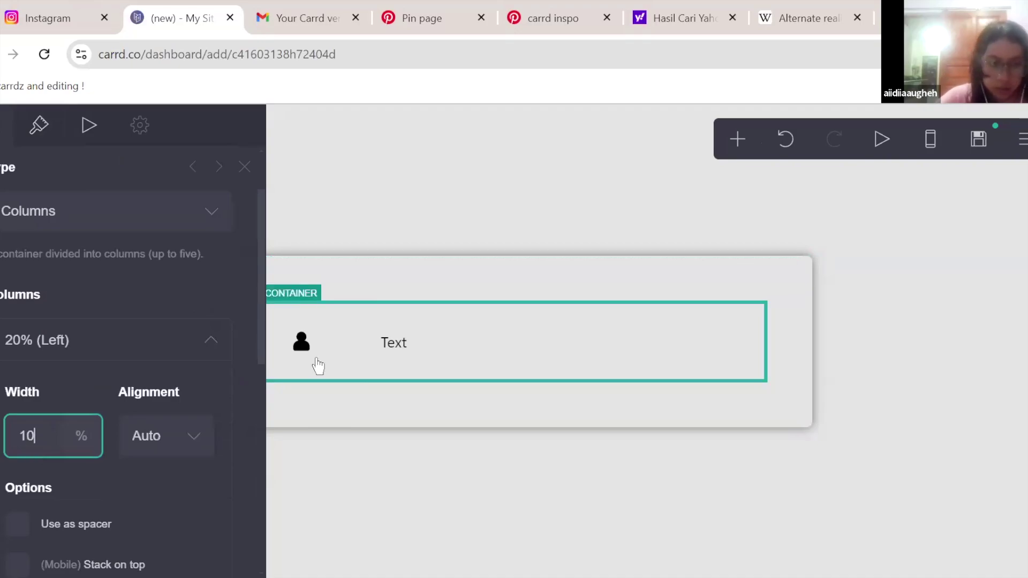
pyautogui.press('Return')
pyautogui.scroll(-6, 105, 406)
pyautogui.scroll(3, 104, 401)
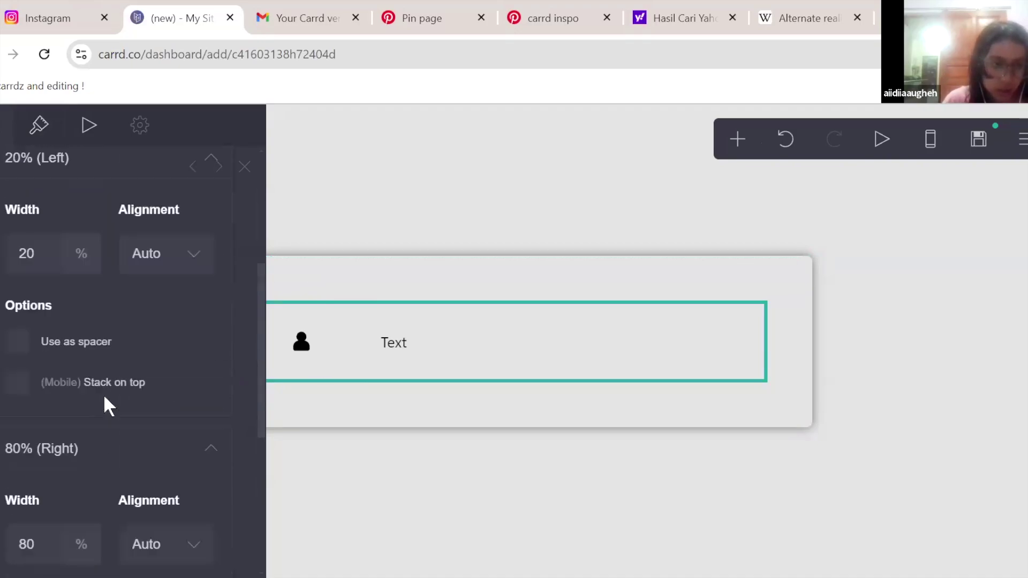
pyautogui.click(386, 484)
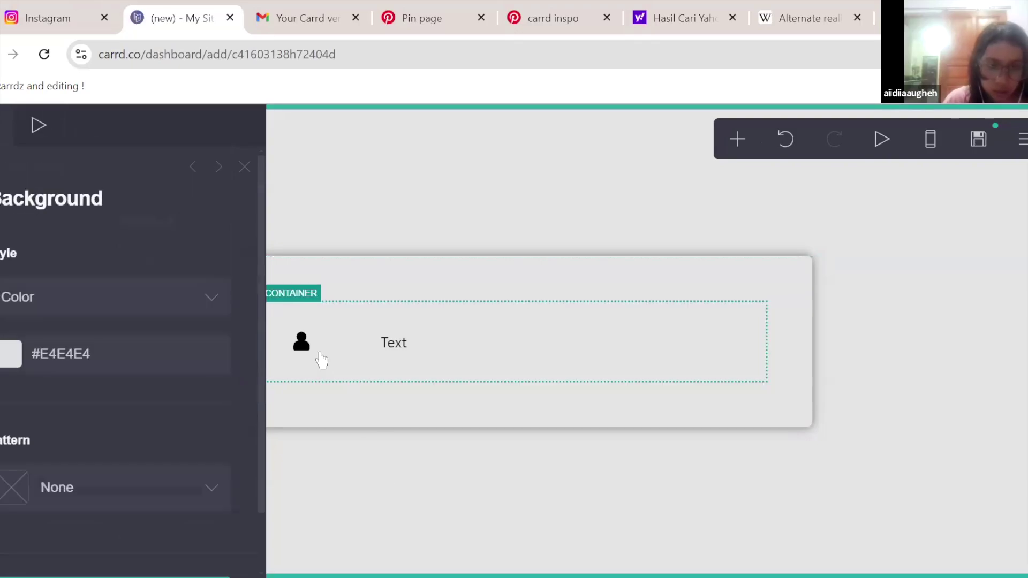
pyautogui.click(434, 349)
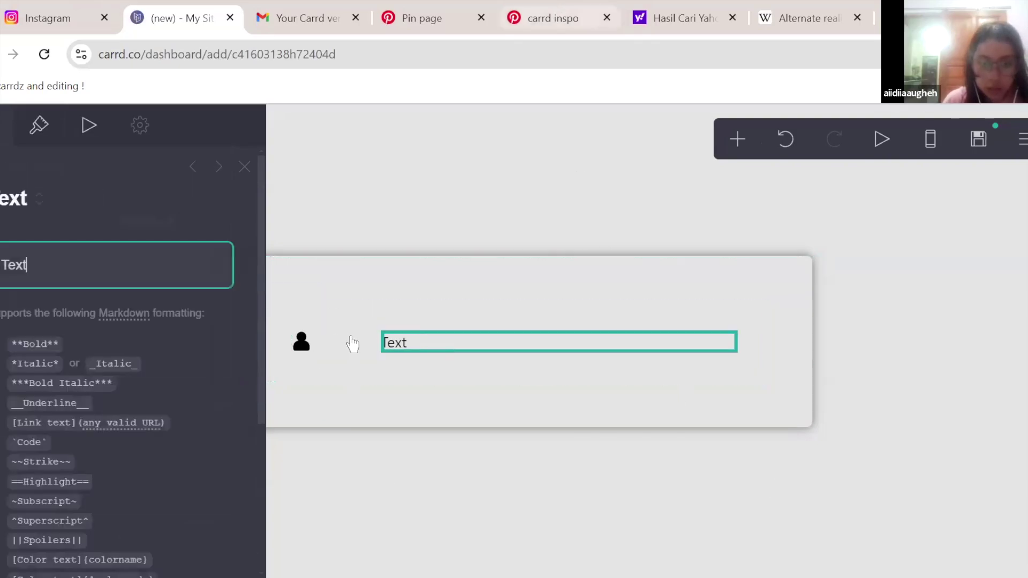
# - Set the user icon's spacing to 0.125 in its appearance settings, with margins kept at Auto
pyautogui.click(352, 344)
pyautogui.scroll(-5, 53, 159)
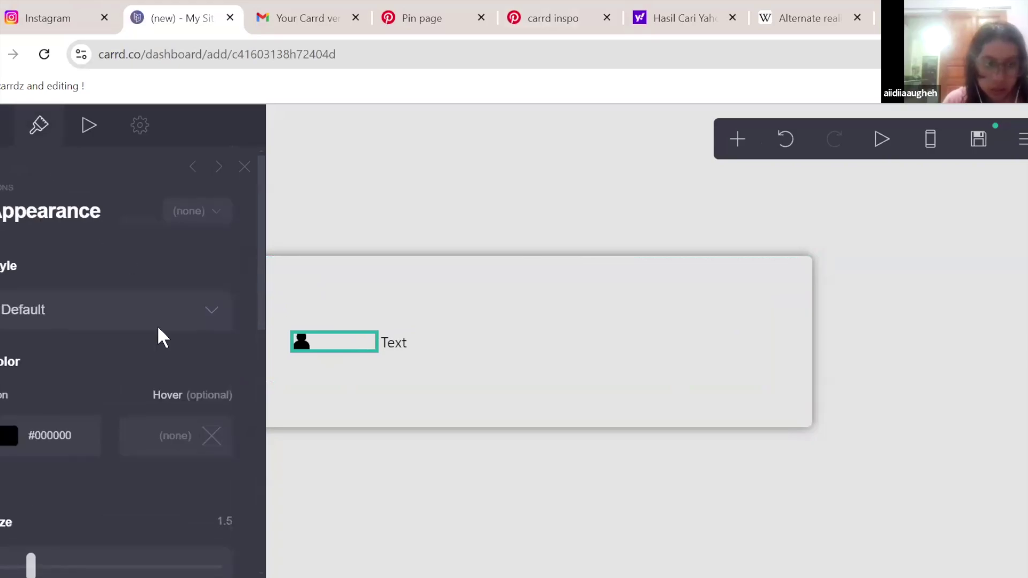
pyautogui.scroll(-3, 160, 337)
pyautogui.moveTo(44, 232); pyautogui.dragTo(31, 234)
pyautogui.moveTo(16, 451)
pyautogui.mouseDown()
pyautogui.moveTo(176, 456)
pyautogui.moveTo(3, 452)
pyautogui.mouseUp()
pyautogui.moveTo(47, 346); pyautogui.dragTo(21, 350)
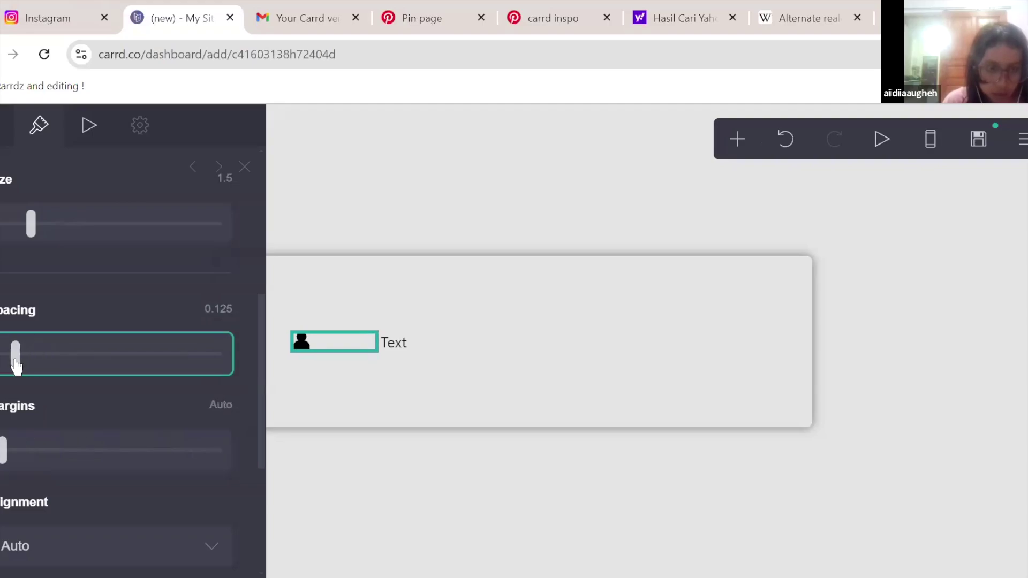
# - Set the user icon's alignment to Center and deselect the icon
pyautogui.scroll(-5, 59, 370)
pyautogui.click(129, 297)
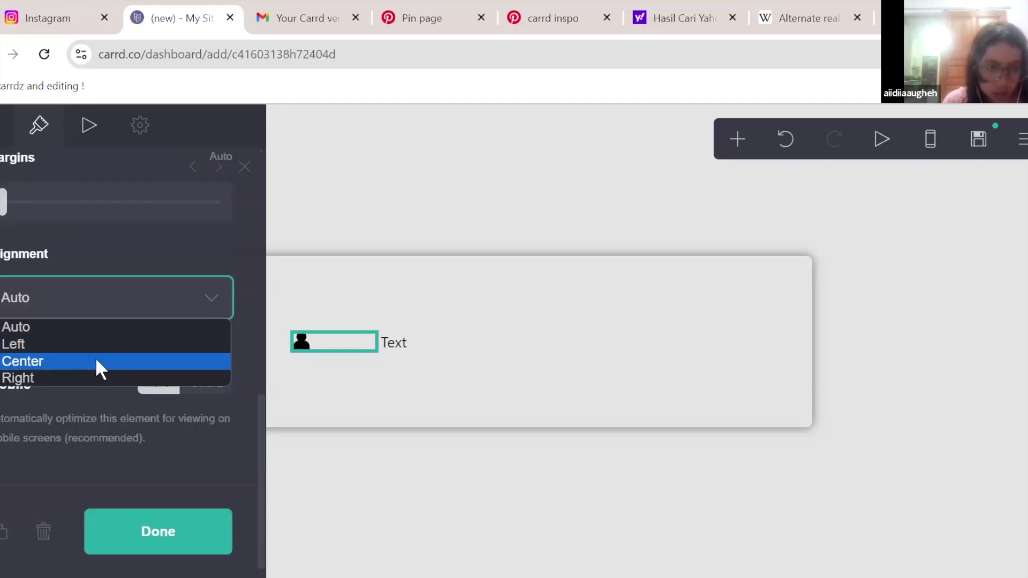
pyautogui.click(96, 362)
pyautogui.click(578, 426)
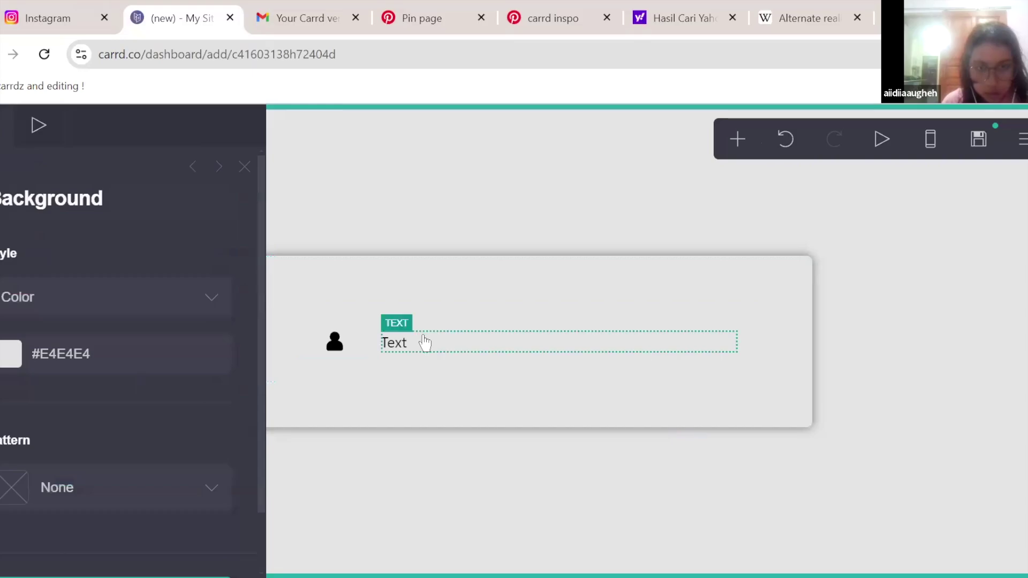
# - Switch to the Pinterest inspiration page and examine the "carrd by me (1/3)" pin as a layout reference
pyautogui.click(439, 342)
pyautogui.click(530, 16)
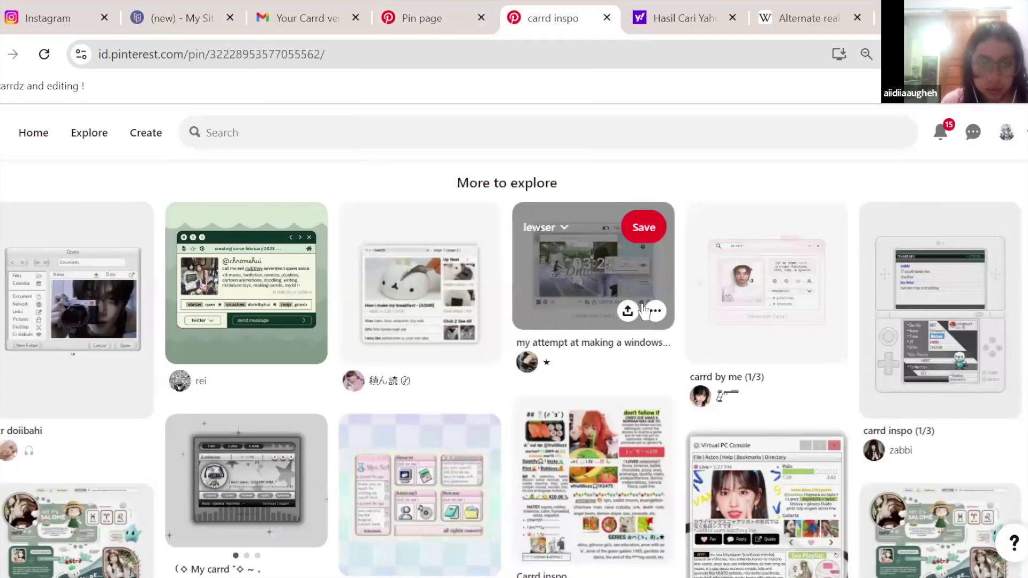
pyautogui.click(811, 288)
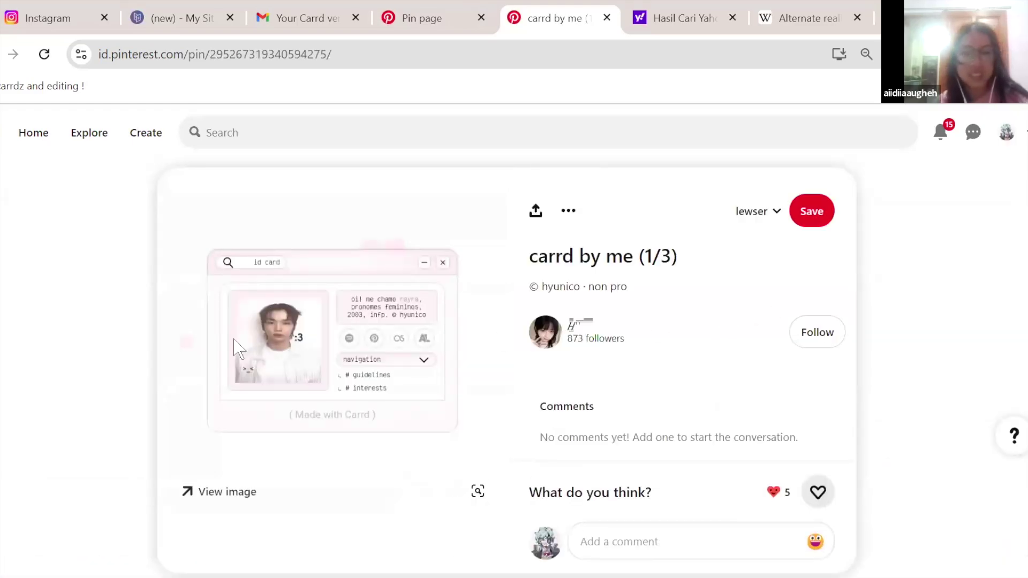
pyautogui.click(282, 13)
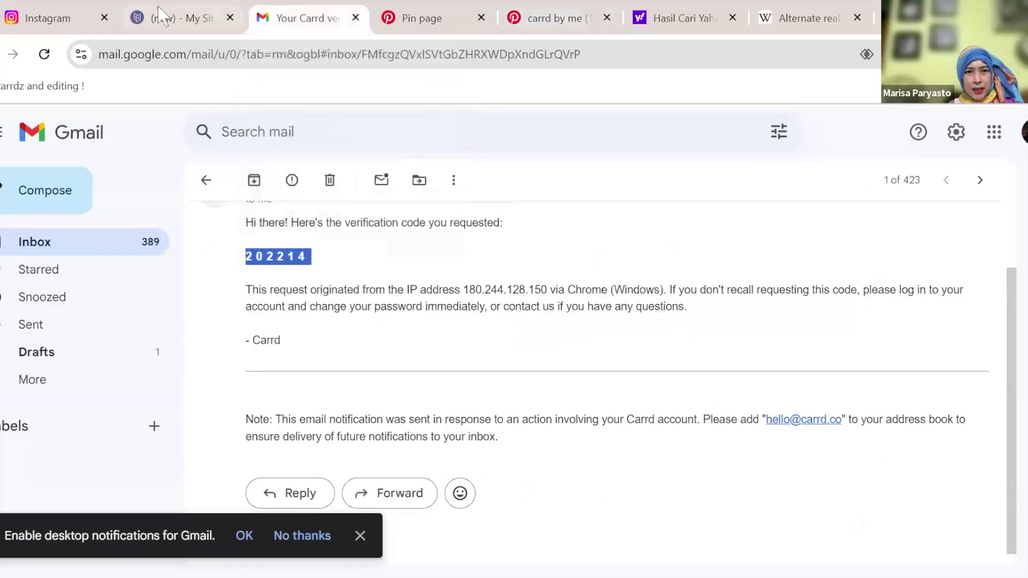
pyautogui.click(160, 13)
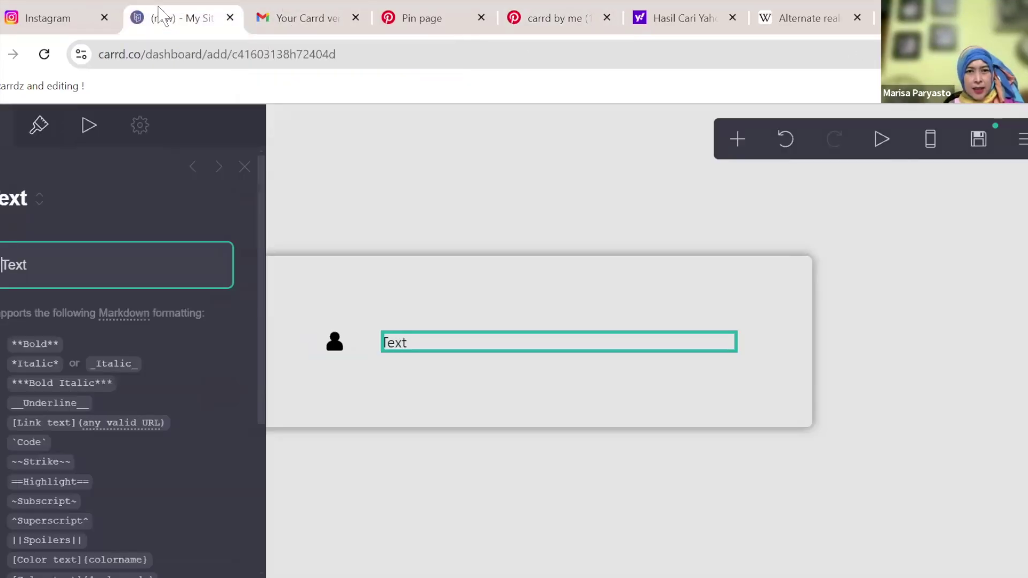
# - Return to Pinterest and browse the related Carrd designs below the open pin for wording and layout ideas
pyautogui.click(417, 351)
pyautogui.click(332, 16)
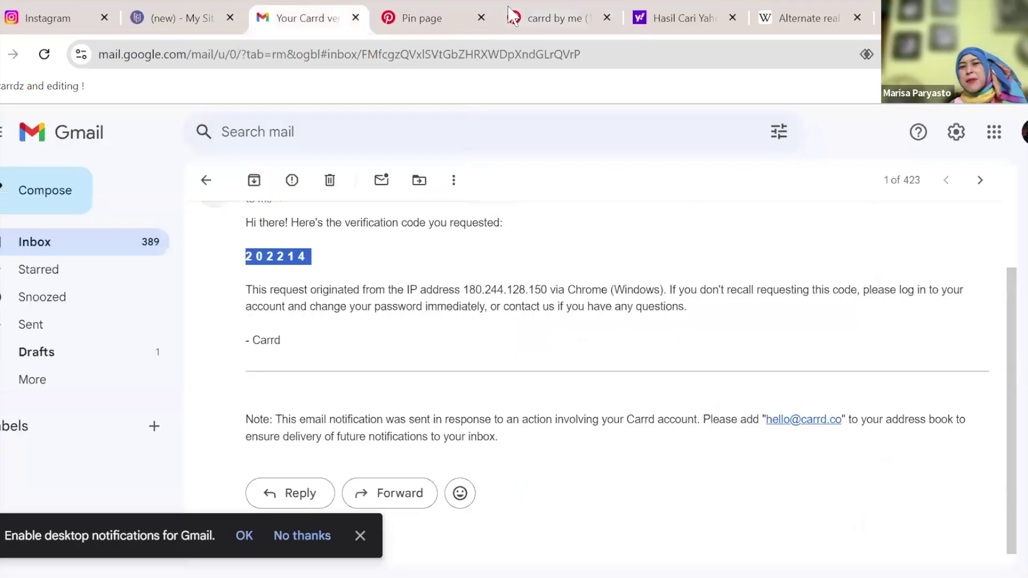
pyautogui.click(522, 15)
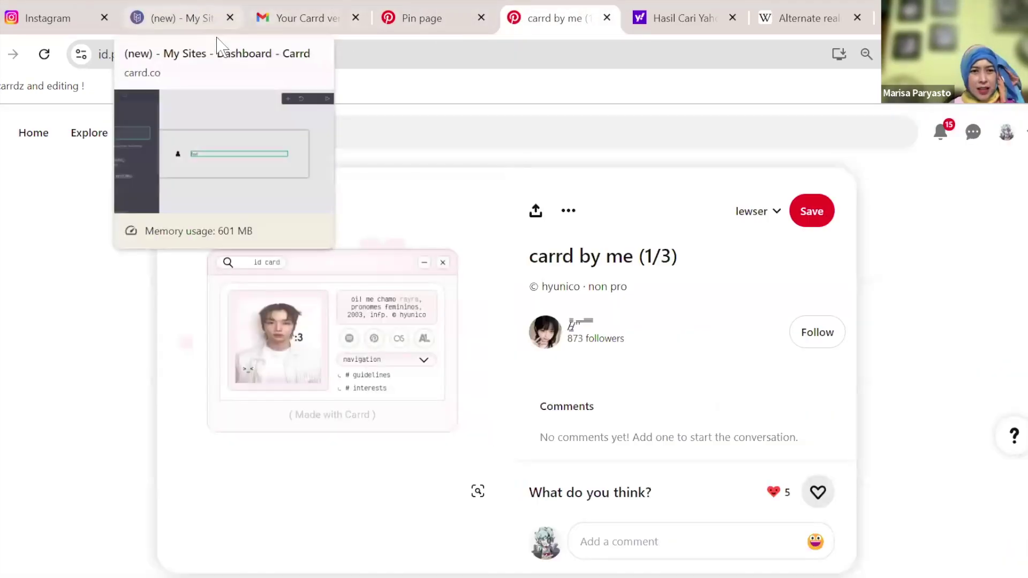
pyautogui.scroll(-5, 310, 443)
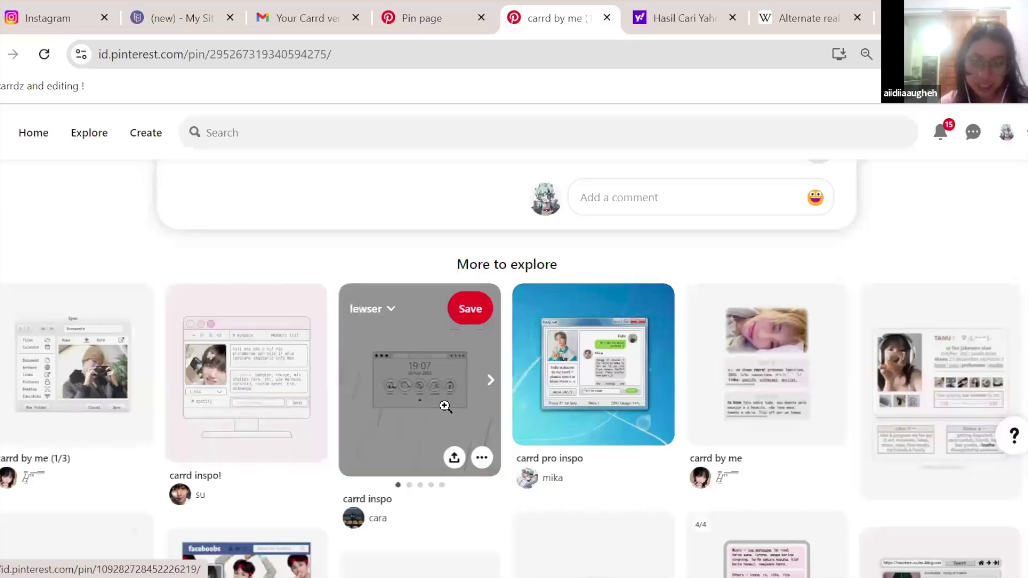
pyautogui.scroll(-5, 445, 406)
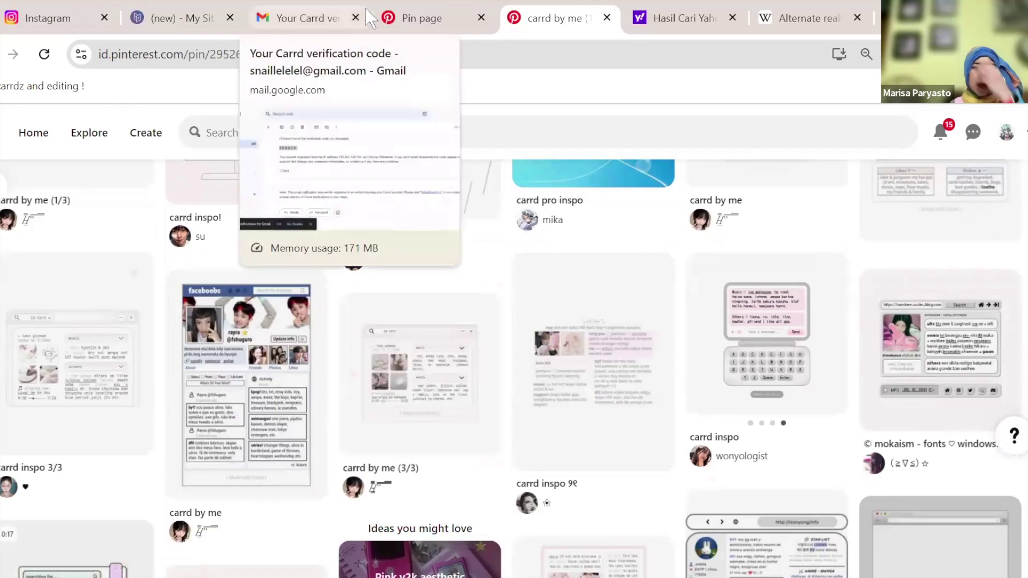
pyautogui.click(355, 8)
pyautogui.click(412, 18)
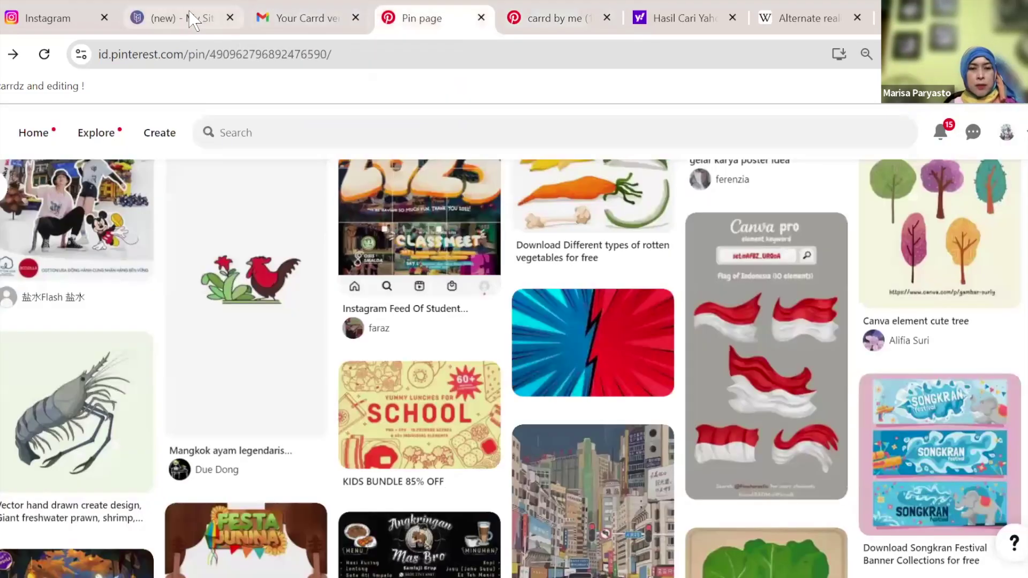
# - Switch back to the Carrd editor and replace the placeholder text beside the user icon with "user.id"
pyautogui.click(177, 18)
pyautogui.click(75, 247)
pyautogui.hotkey('ctrl', 'a')
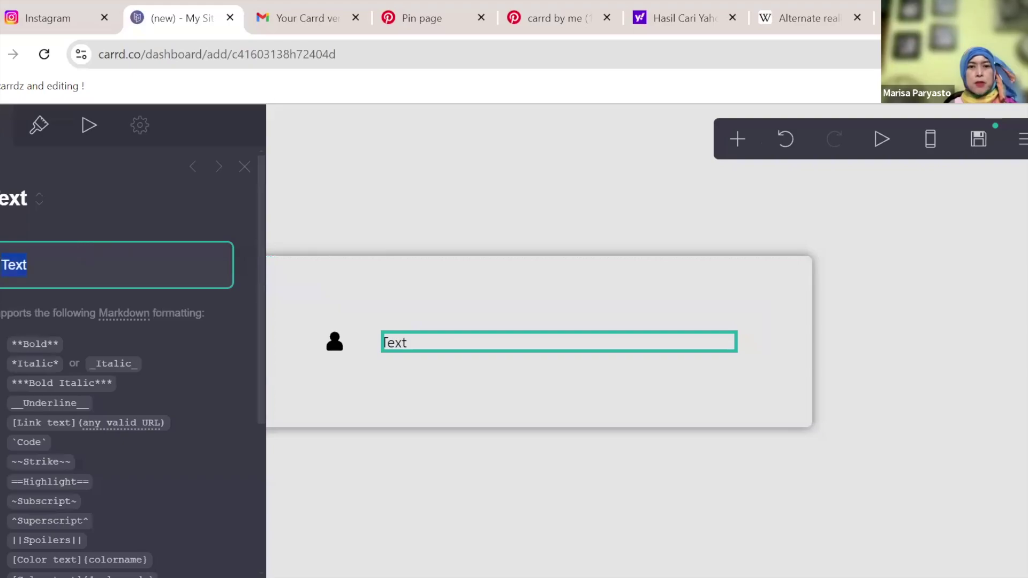
pyautogui.write('user.id')
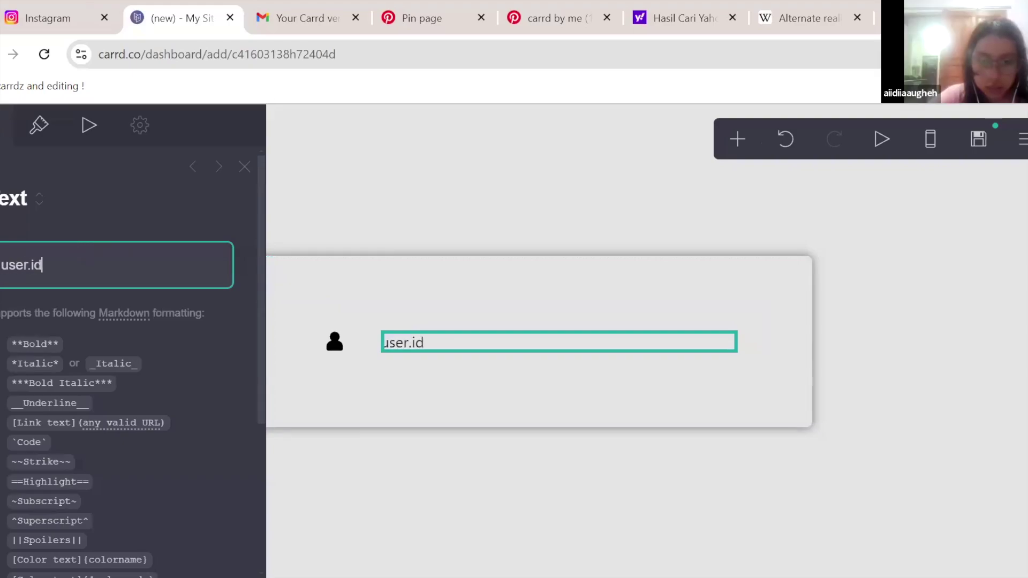
# - Replace the text beside the user icon with "eatnusantara.com"
pyautogui.press('BackSpace')
pyautogui.press('BackSpace')
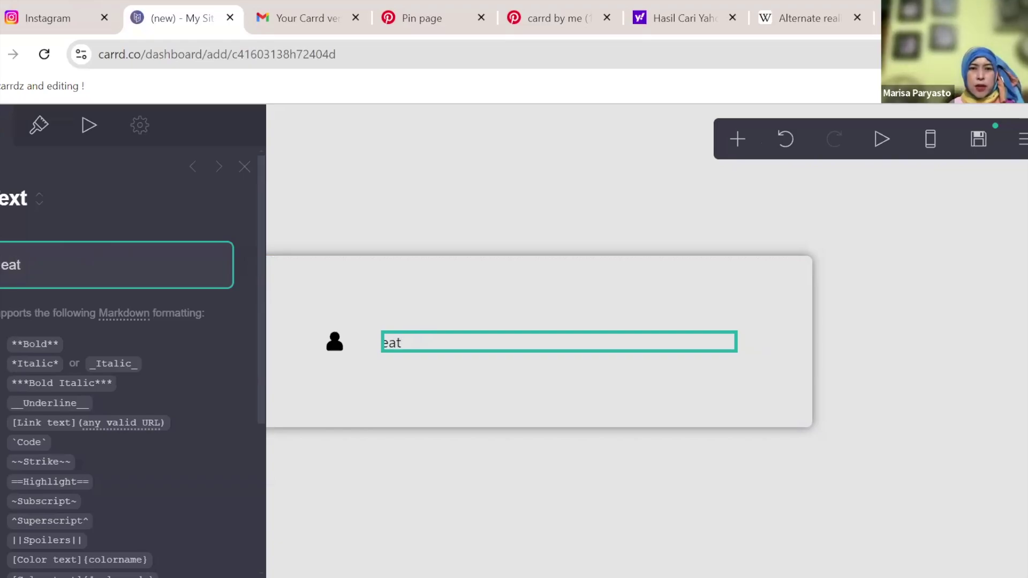
pyautogui.write('ne')
pyautogui.press('BackSpace')
pyautogui.press('BackSpace')
pyautogui.press('BackSpace')
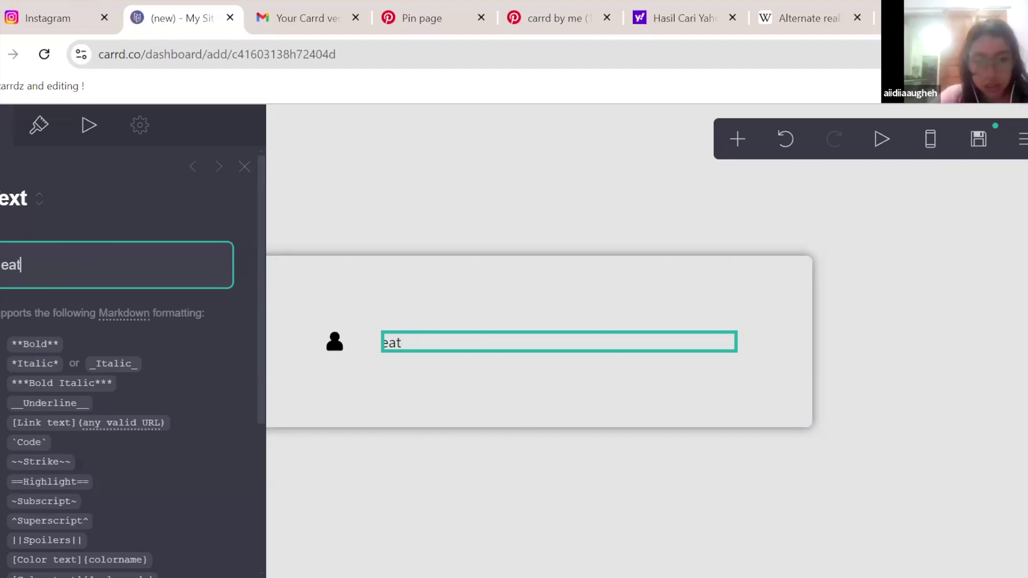
pyautogui.write('nusantara ')
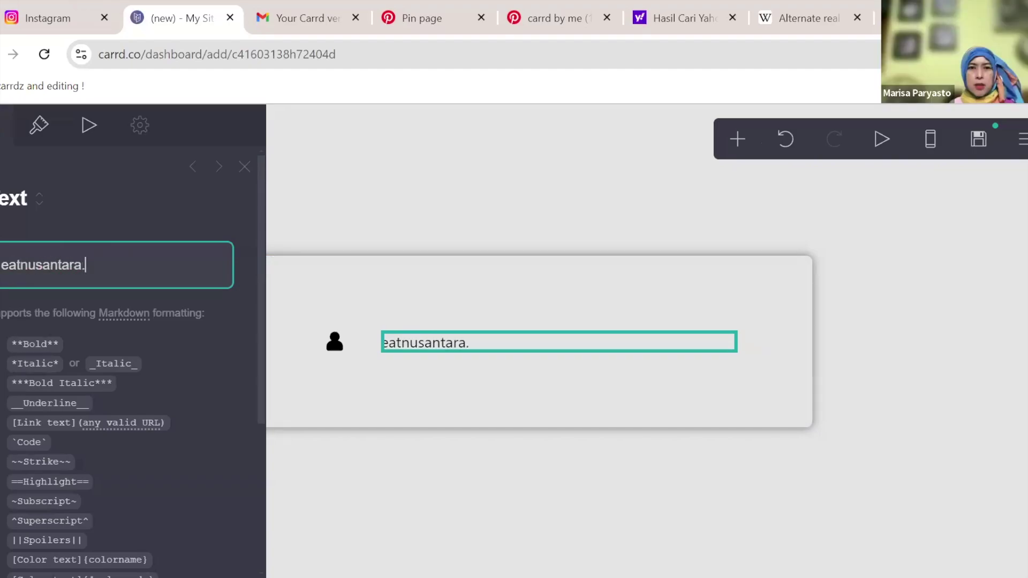
pyautogui.write('com')
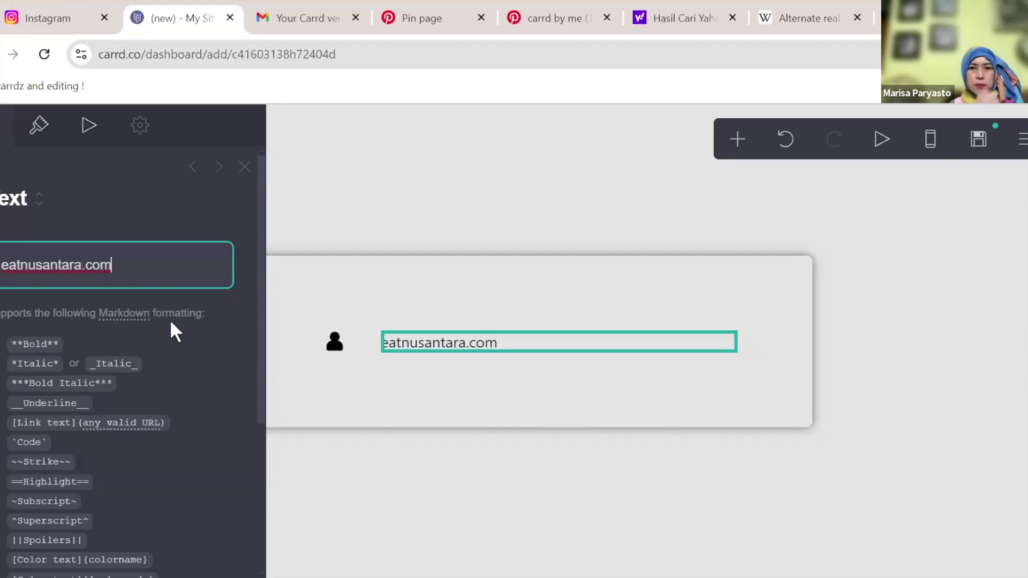
# - Try putting the prefix "https." in front of the web address text
pyautogui.press('Home')
pyautogui.write('g')
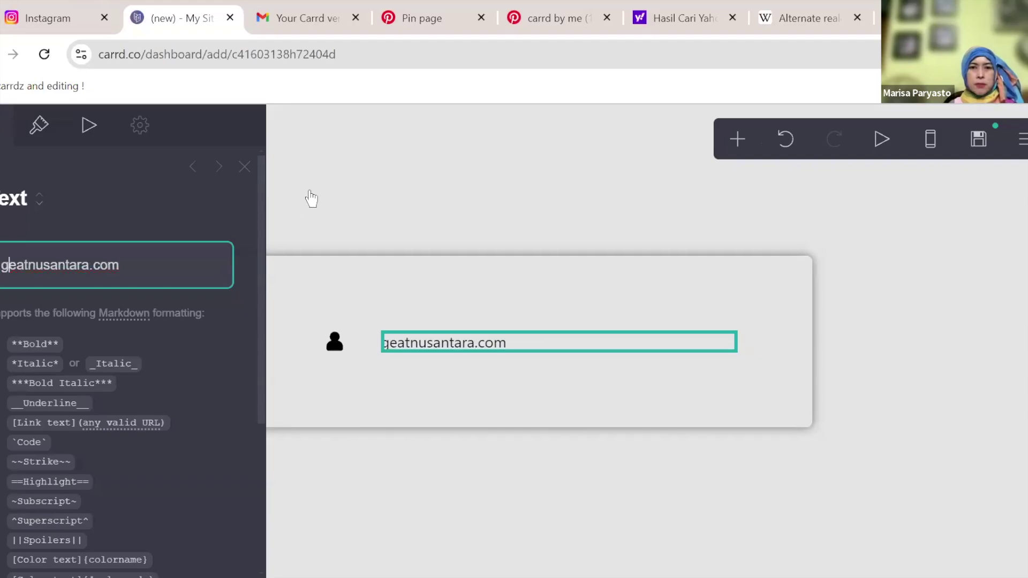
pyautogui.press('BackSpace')
pyautogui.write('https')
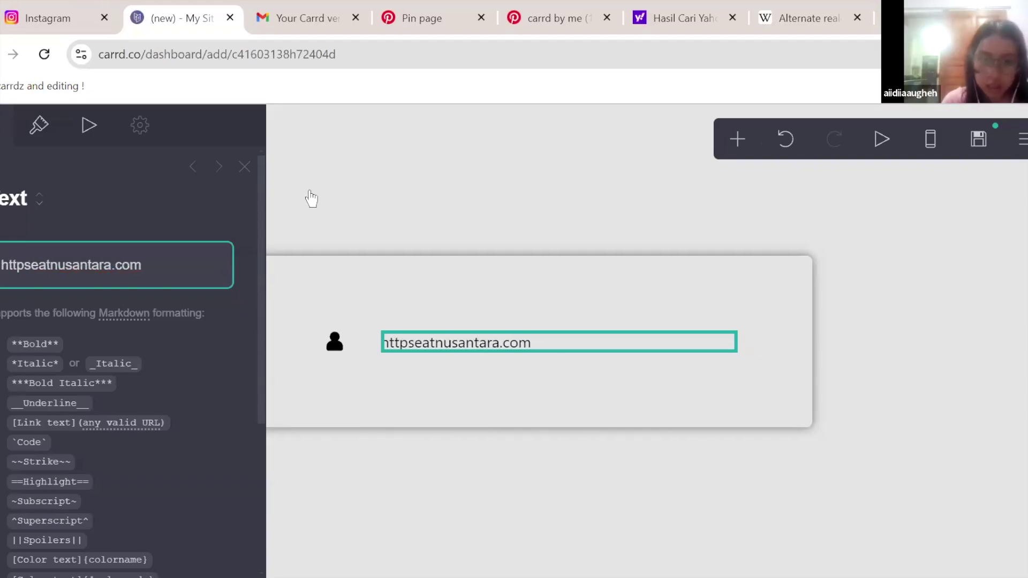
pyautogui.write('.')
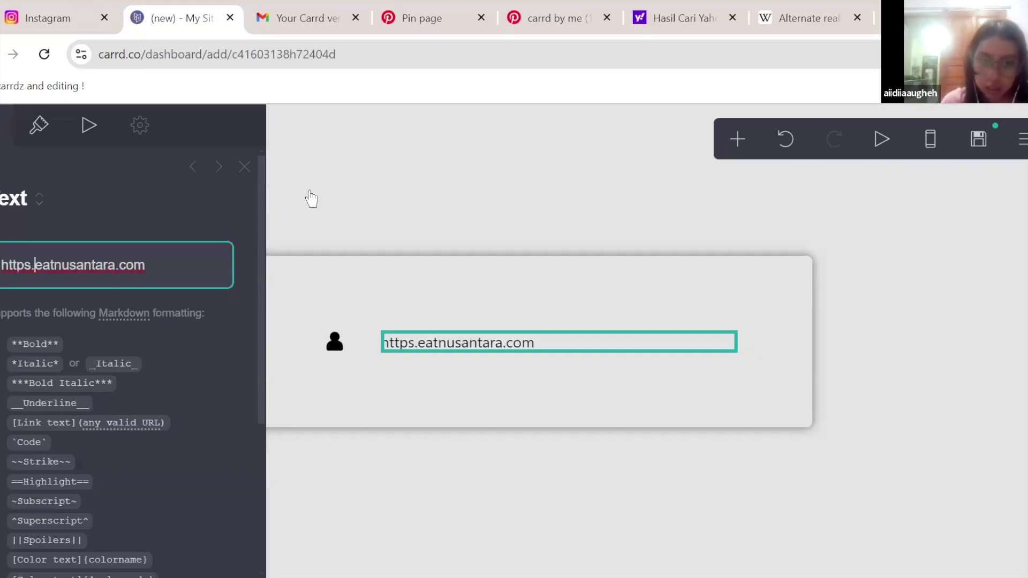
pyautogui.press('BackSpace')
pyautogui.press('BackSpace')
pyautogui.press('BackSpace')
pyautogui.press('BackSpace')
pyautogui.press('BackSpace')
pyautogui.press('BackSpace')
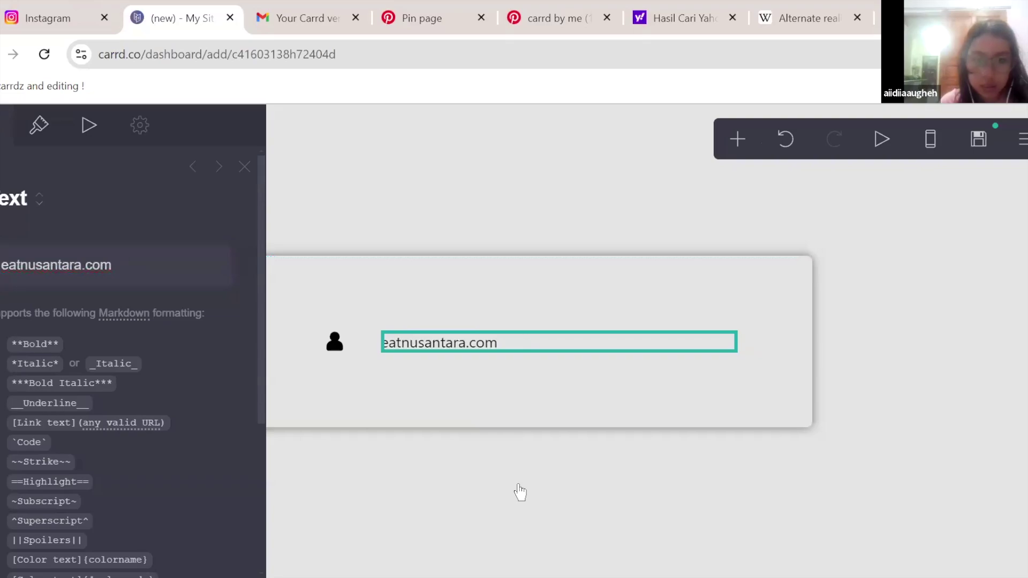
pyautogui.click(518, 491)
# - Remove the ".com" ending and add an underscore so the text reads "eat_nusantara"
pyautogui.click(335, 345)
pyautogui.click(499, 492)
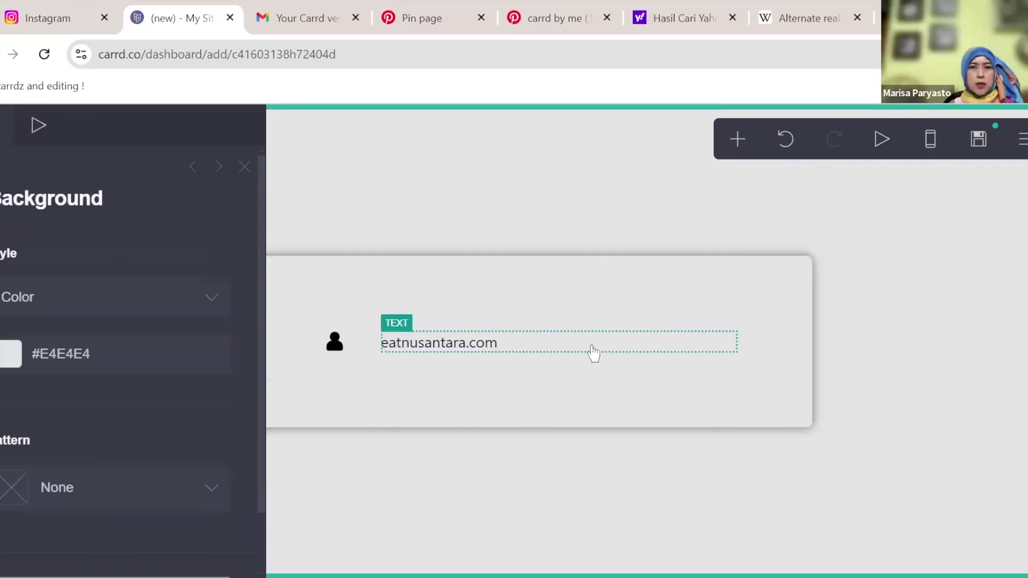
pyautogui.click(593, 352)
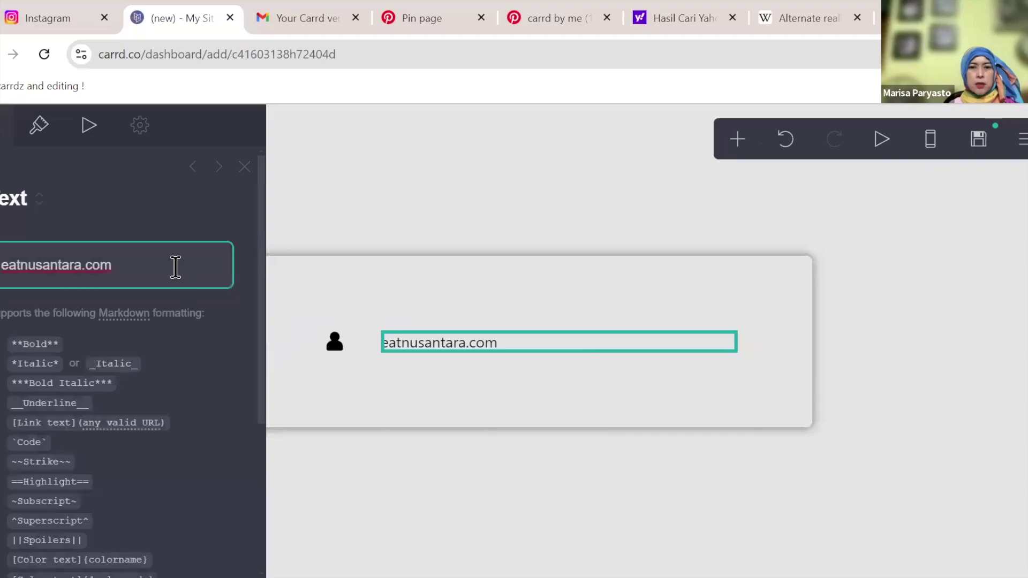
pyautogui.moveTo(112, 265); pyautogui.dragTo(80, 266)
pyautogui.press('BackSpace')
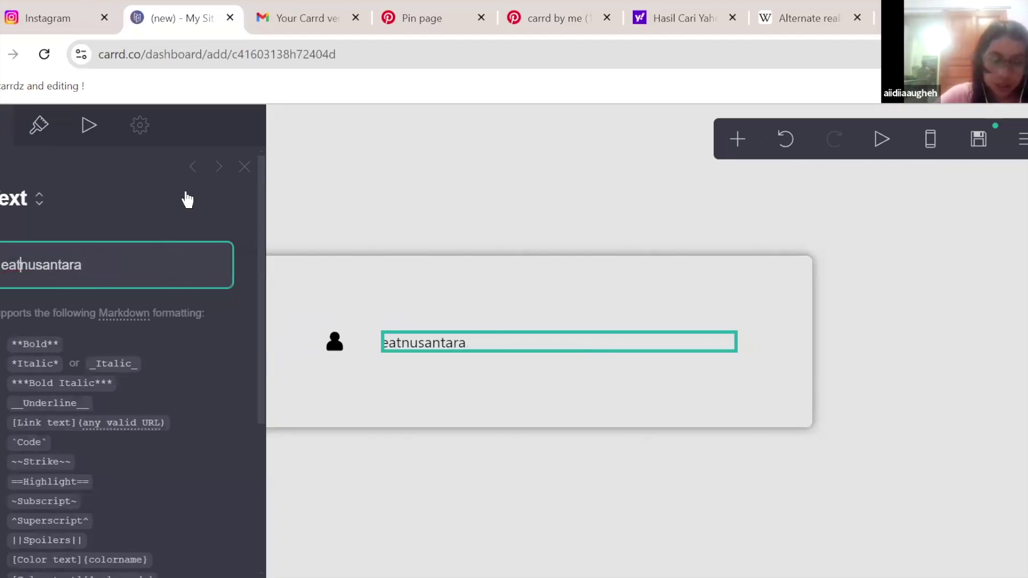
pyautogui.write('_')
pyautogui.press('Home')
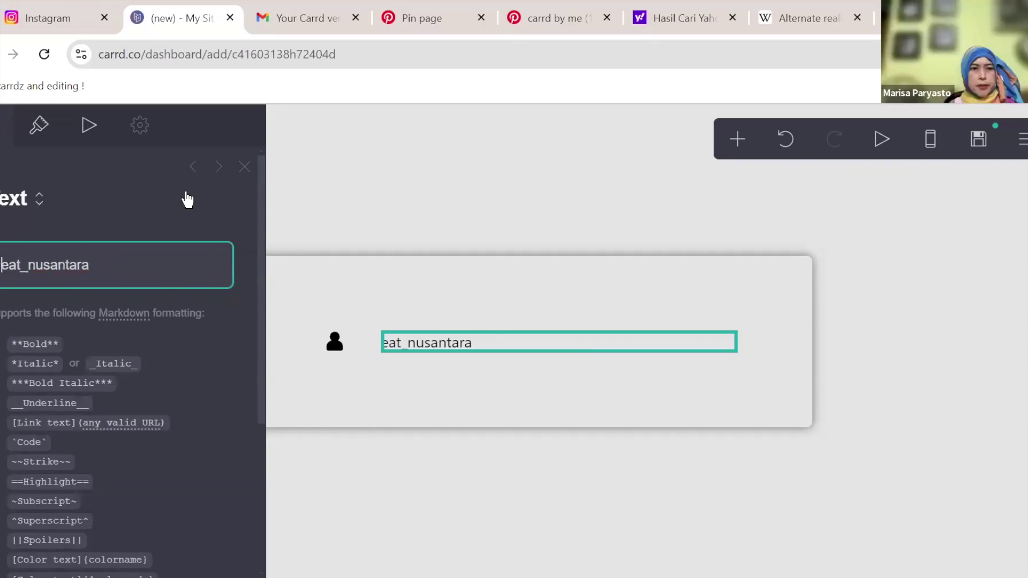
# - Try adding an "@" in front of the eat_nusantara text
pyautogui.write('@')
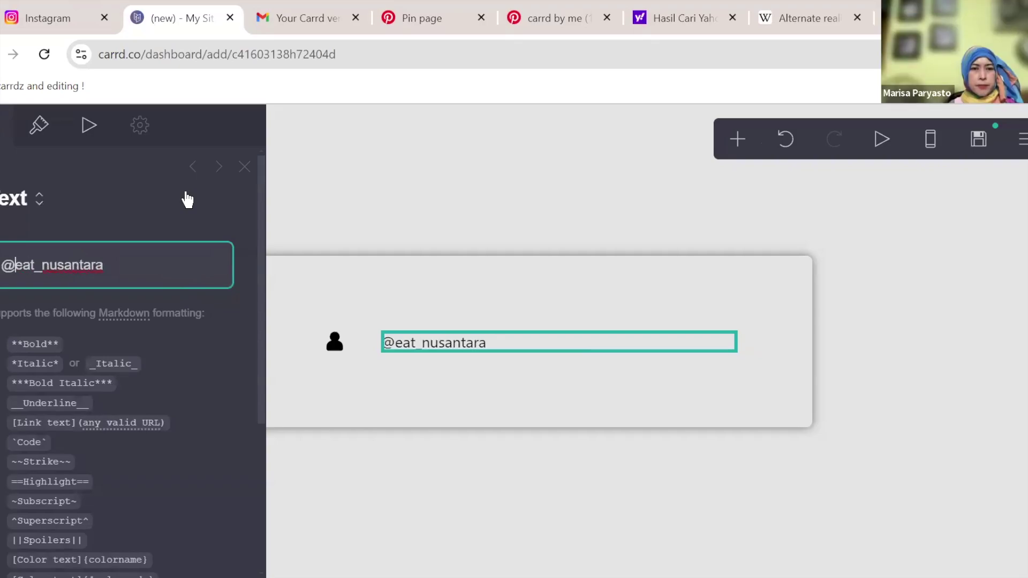
pyautogui.press('BackSpace')
pyautogui.click(523, 448)
pyautogui.click(558, 353)
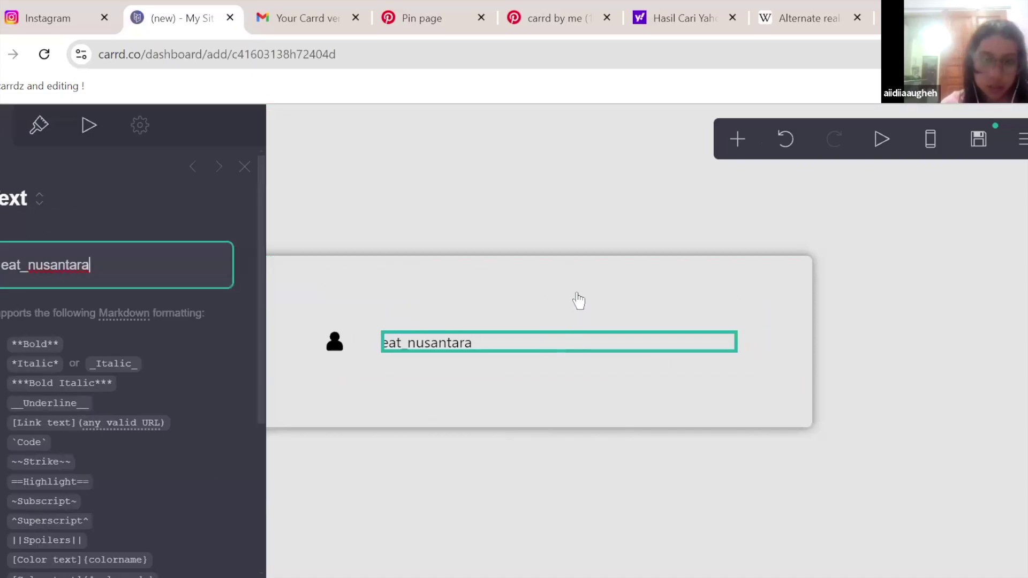
# - Add a third column to the container that holds the icon and the text
pyautogui.click(571, 312)
pyautogui.scroll(-8, 164, 375)
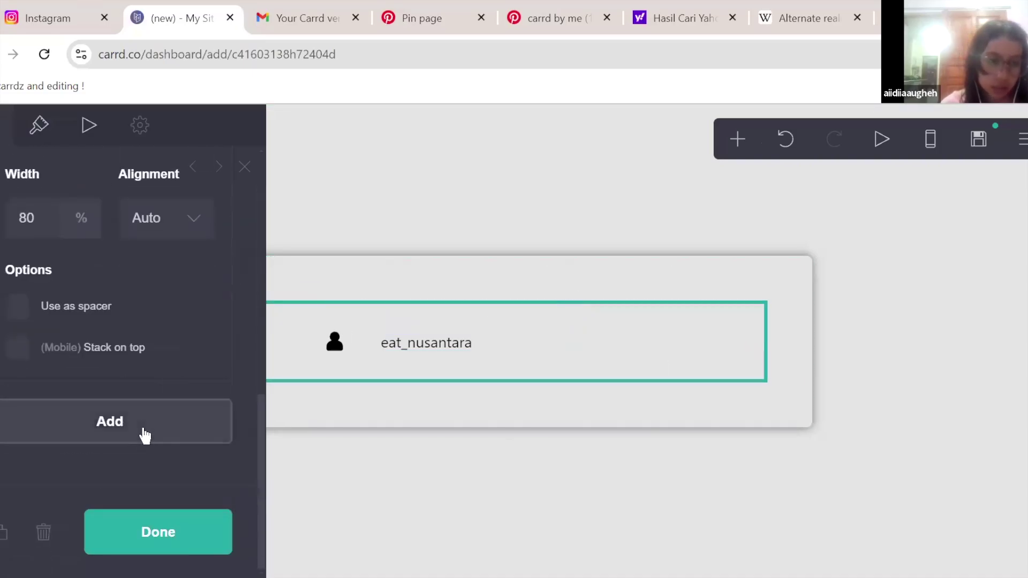
pyautogui.click(145, 435)
pyautogui.scroll(-5, 143, 425)
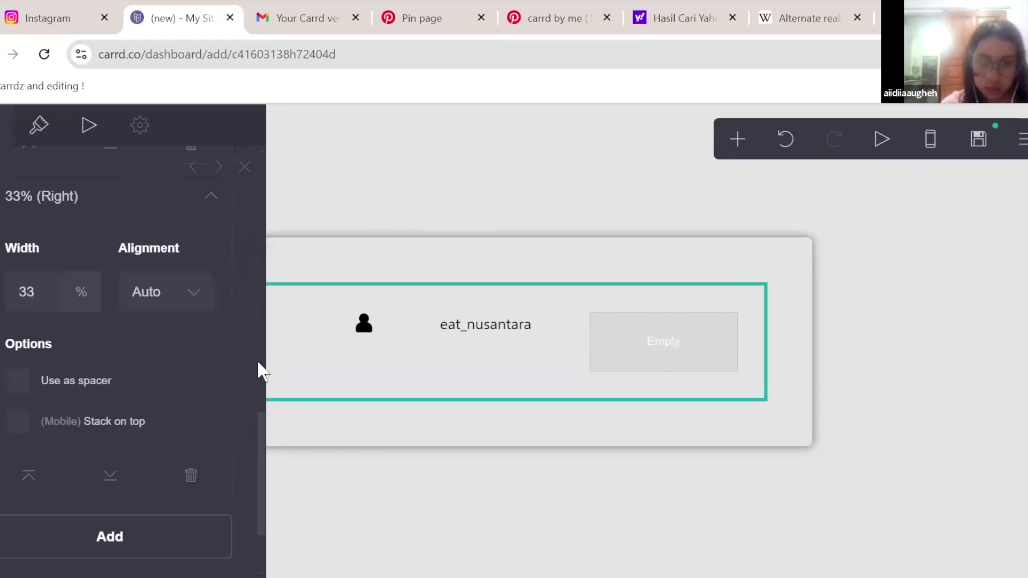
# - Set the width of the container's left column, which holds the user icon, to 20%
pyautogui.click(372, 330)
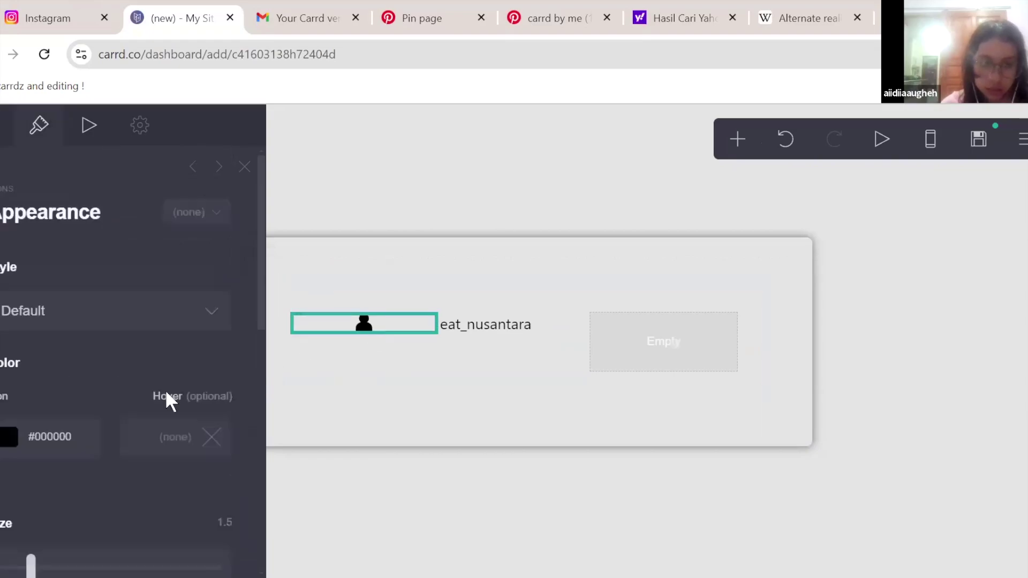
pyautogui.scroll(-3, 166, 392)
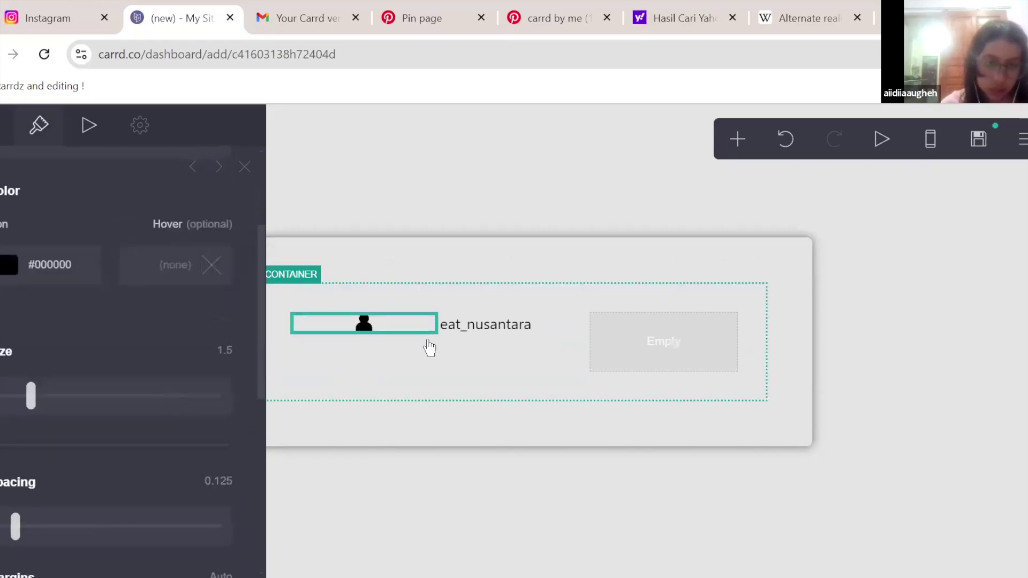
pyautogui.click(506, 384)
pyautogui.scroll(-5, 166, 383)
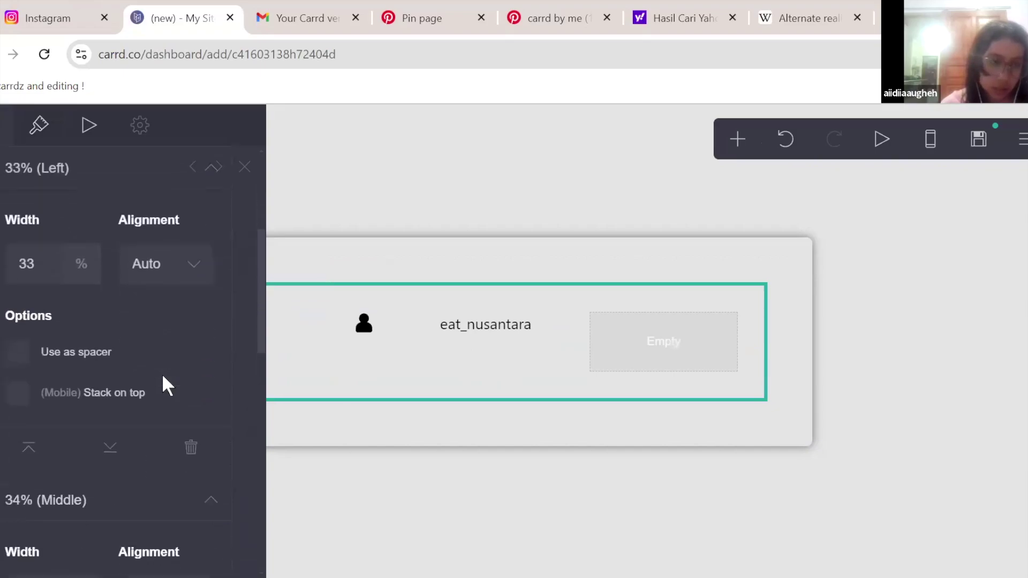
pyautogui.click(83, 248)
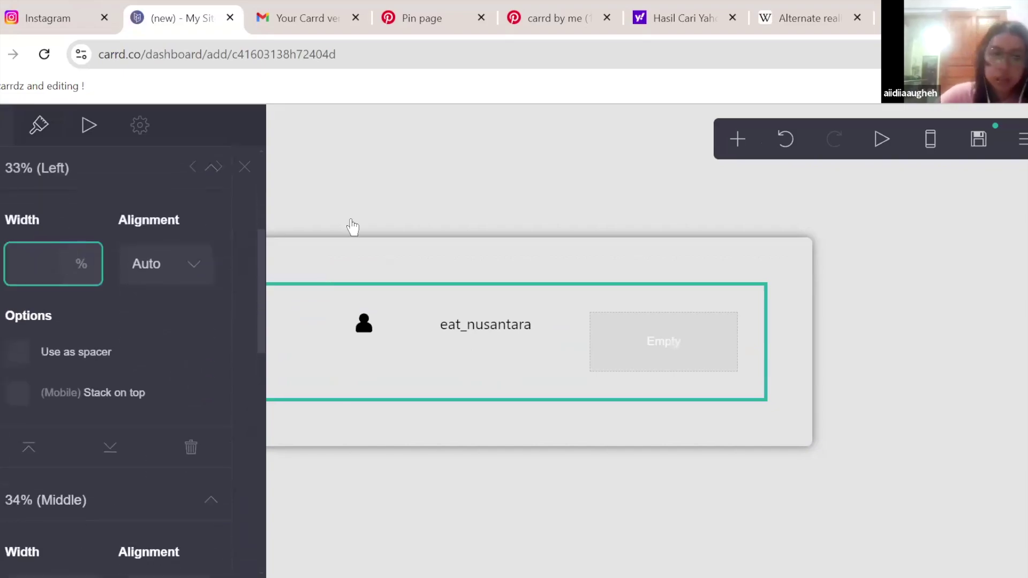
pyautogui.write('10')
pyautogui.press('BackSpace')
pyautogui.press('BackSpace')
pyautogui.write('20')
pyautogui.press('Return')
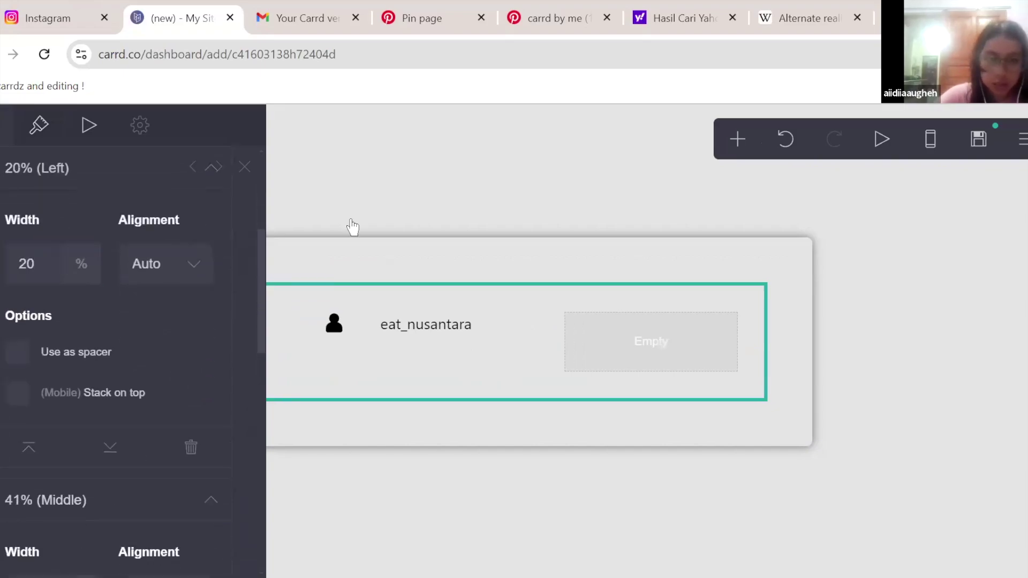
# - Add an Icons element and place it in the container's empty right column
pyautogui.scroll(-5, 65, 354)
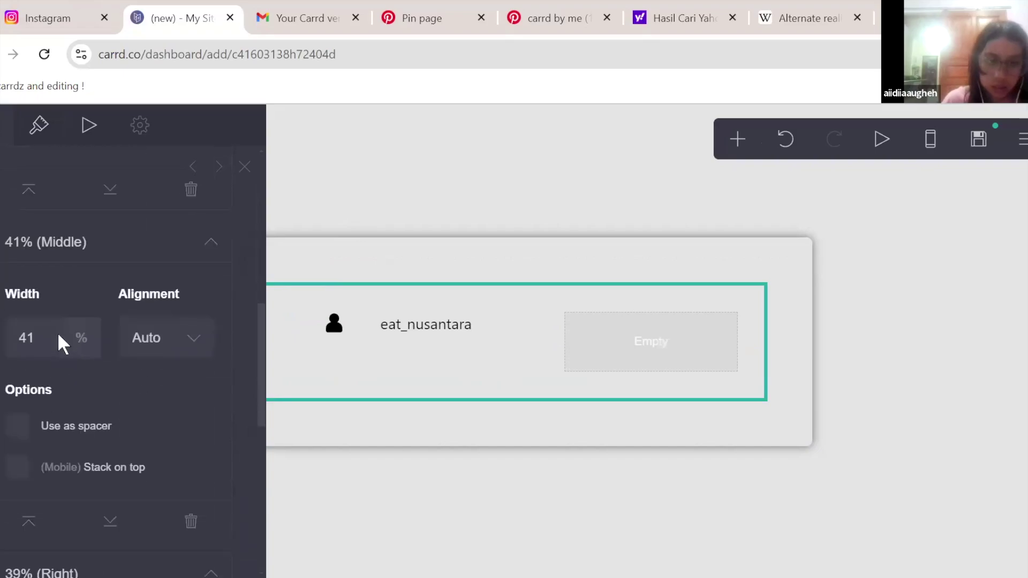
pyautogui.scroll(-4, 59, 337)
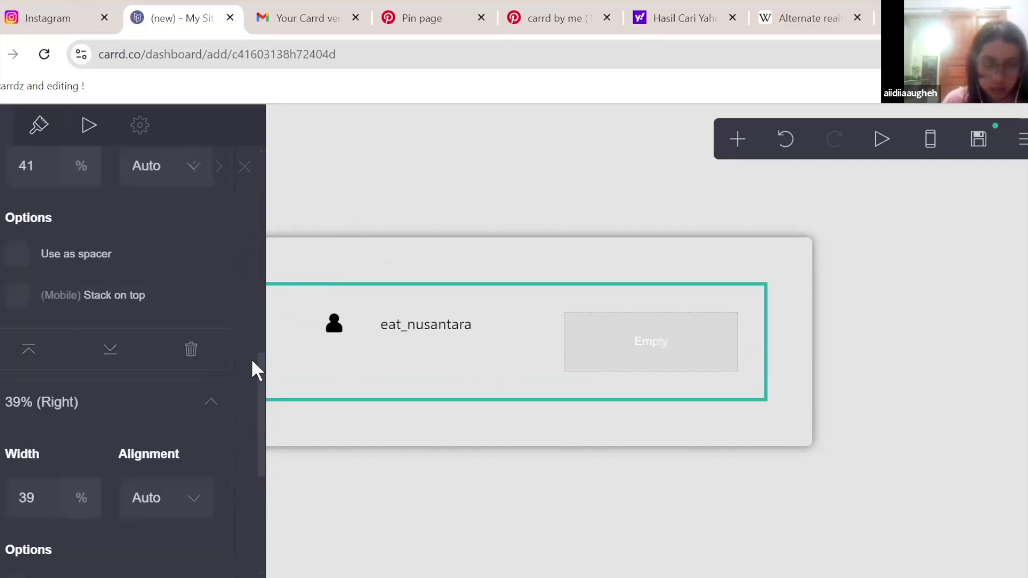
pyautogui.scroll(-5, 69, 410)
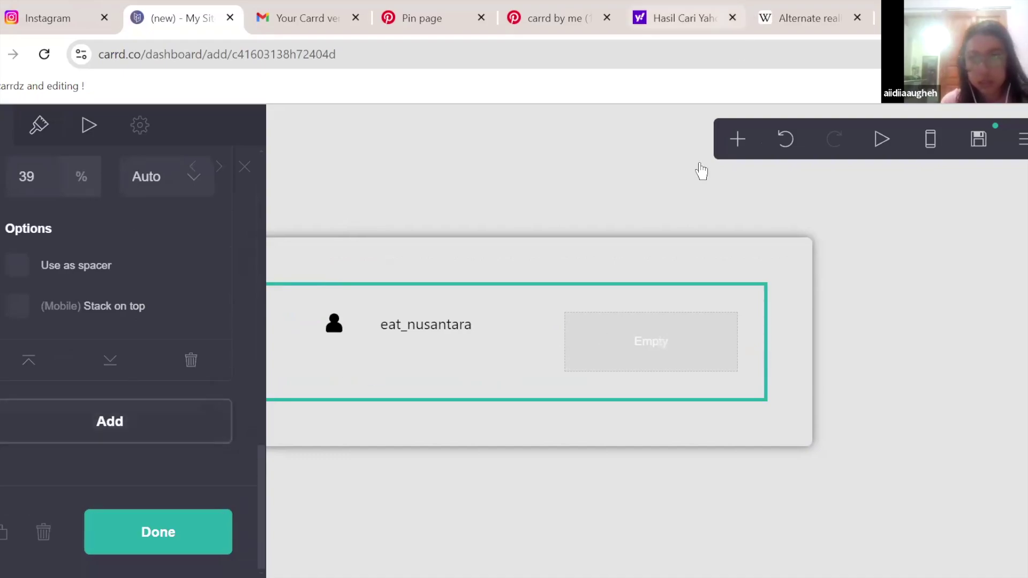
pyautogui.click(720, 152)
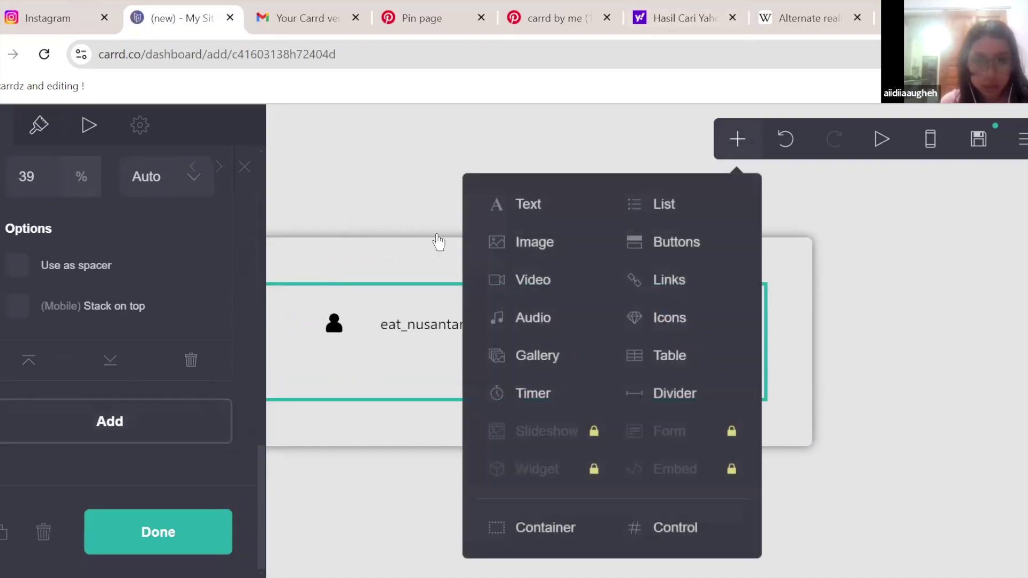
pyautogui.click(683, 337)
pyautogui.moveTo(516, 366); pyautogui.dragTo(639, 331)
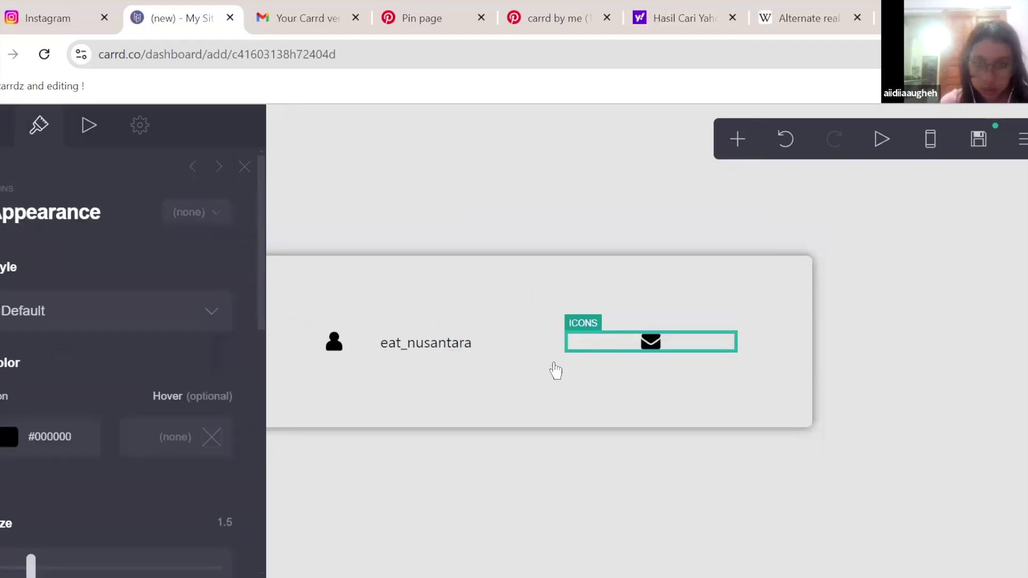
# - Look through the available icon types for the envelope icon in the right column
pyautogui.click(158, 311)
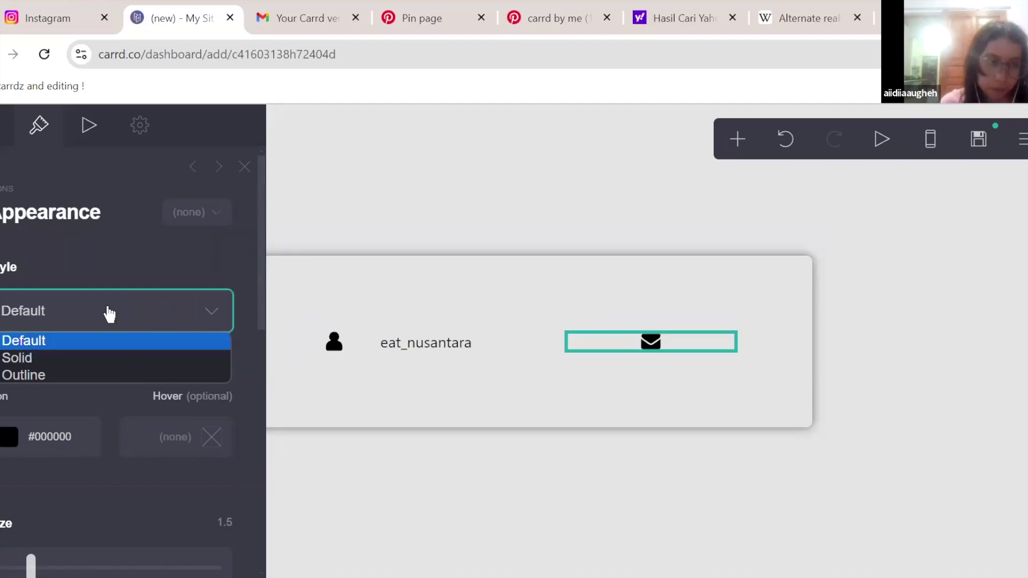
pyautogui.scroll(5, 98, 277)
pyautogui.click(120, 288)
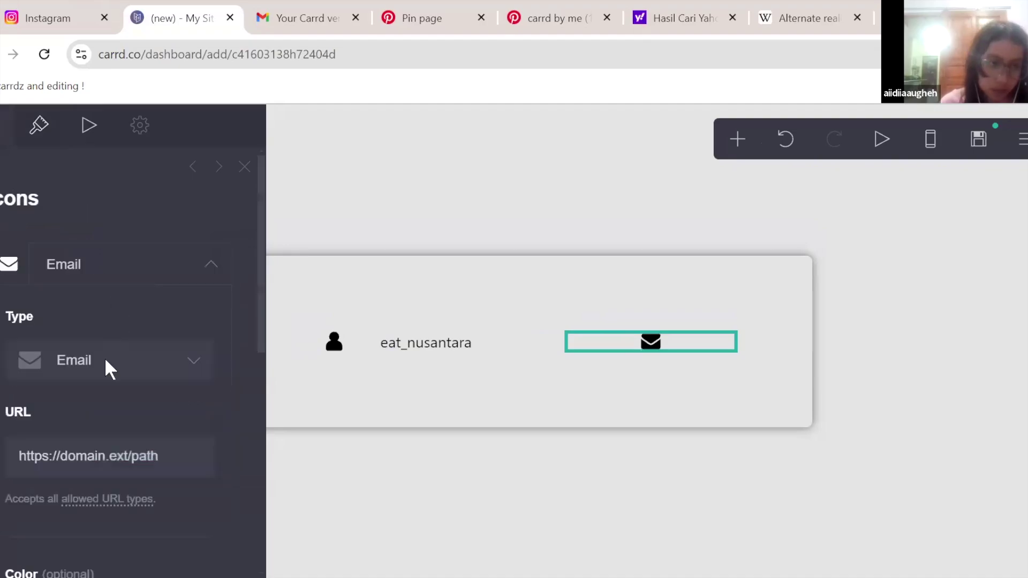
pyautogui.click(105, 364)
pyautogui.scroll(-5, 142, 374)
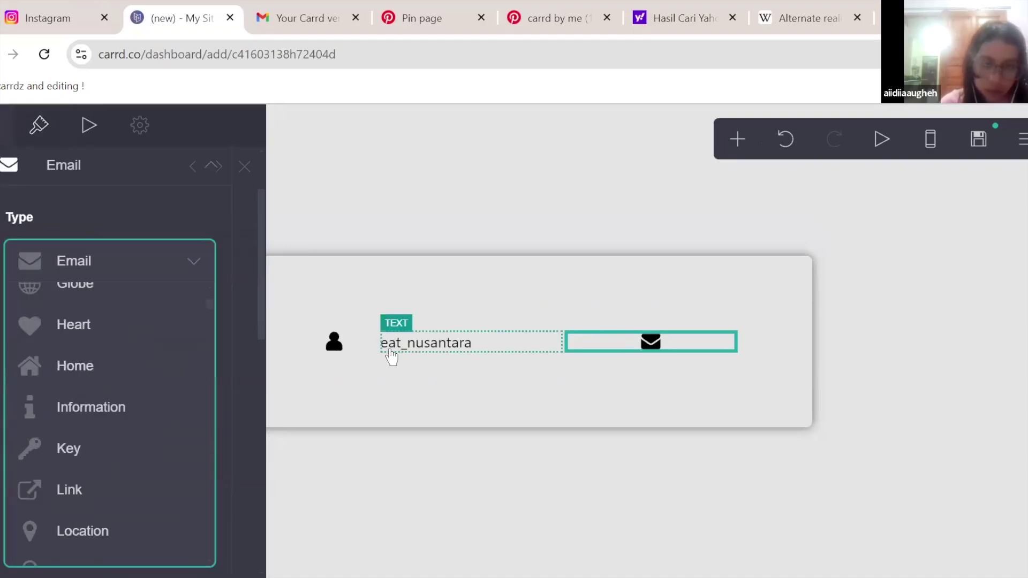
pyautogui.scroll(-5, 180, 379)
pyautogui.scroll(-10, 180, 379)
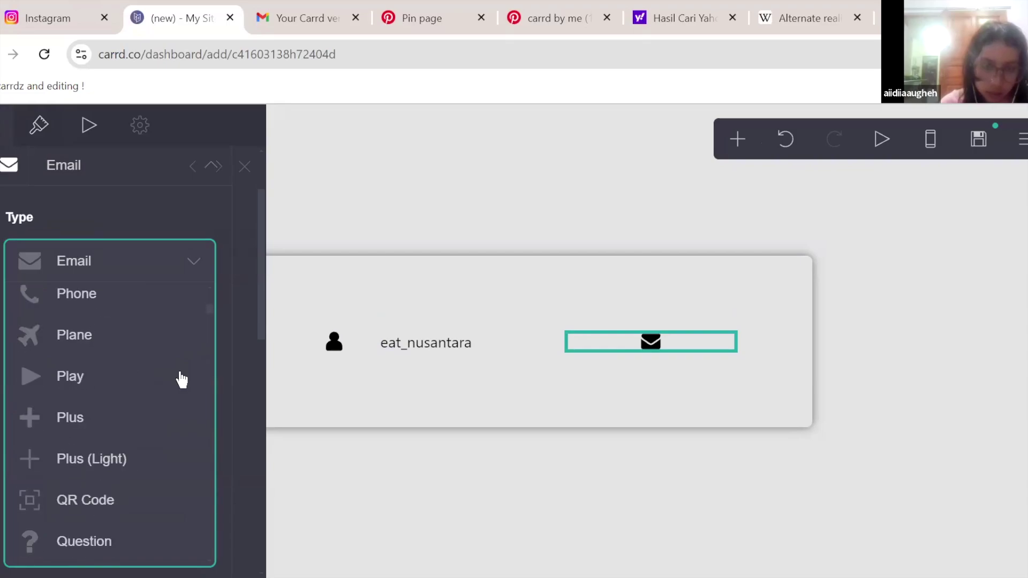
pyautogui.scroll(-3, 133, 401)
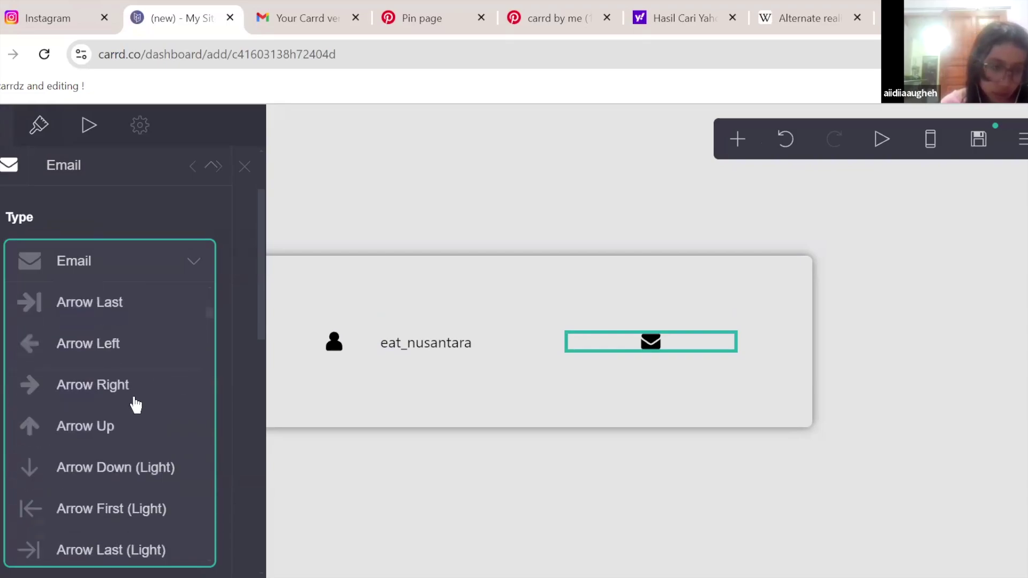
pyautogui.scroll(-5, 102, 420)
pyautogui.scroll(-5, 111, 425)
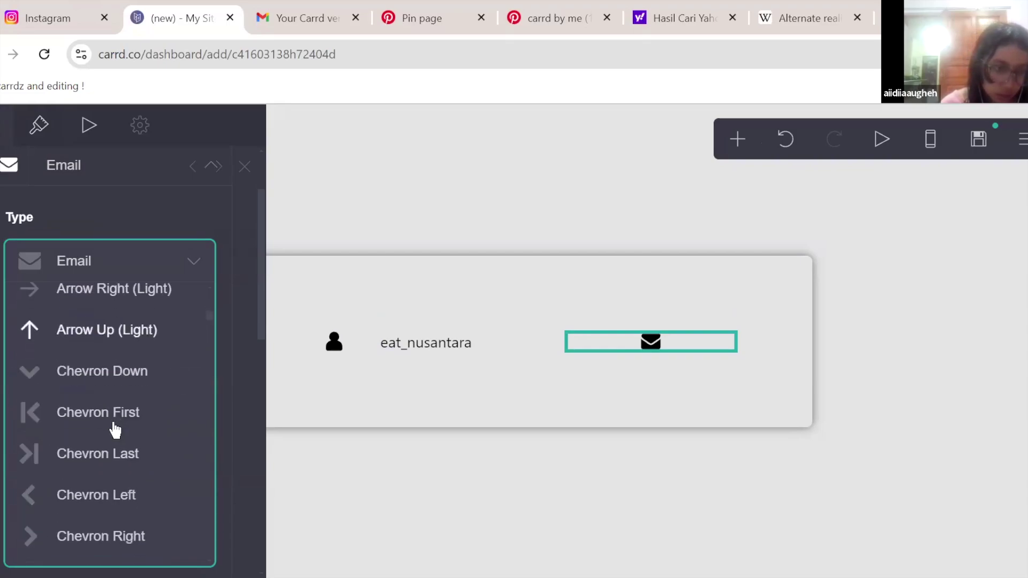
pyautogui.scroll(-5, 114, 430)
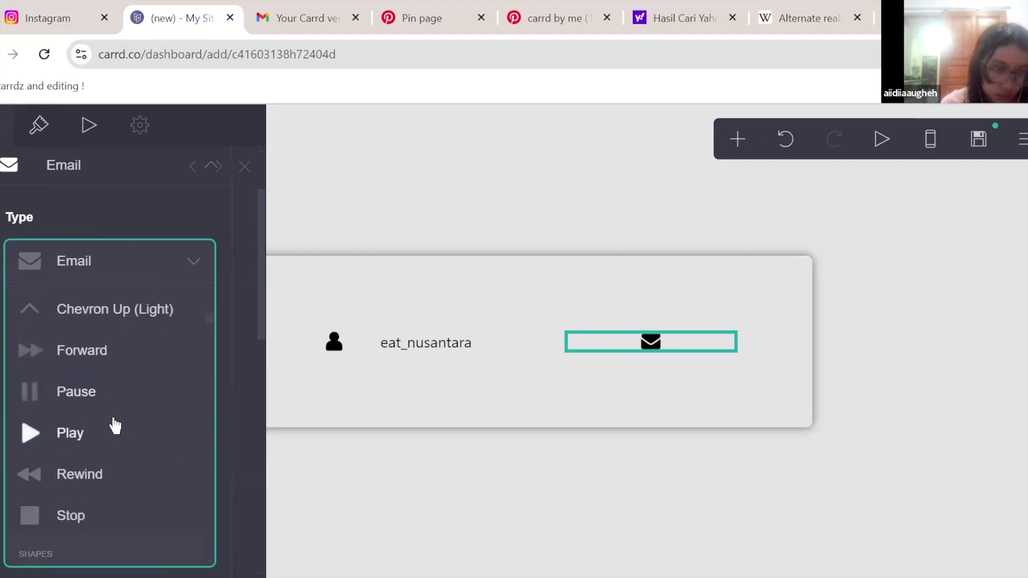
# - Change the user icon in the left column to the Chevron Left type
pyautogui.click(334, 343)
pyautogui.click(110, 357)
pyautogui.scroll(15, 122, 386)
pyautogui.scroll(-3, 121, 390)
pyautogui.scroll(-4, 69, 505)
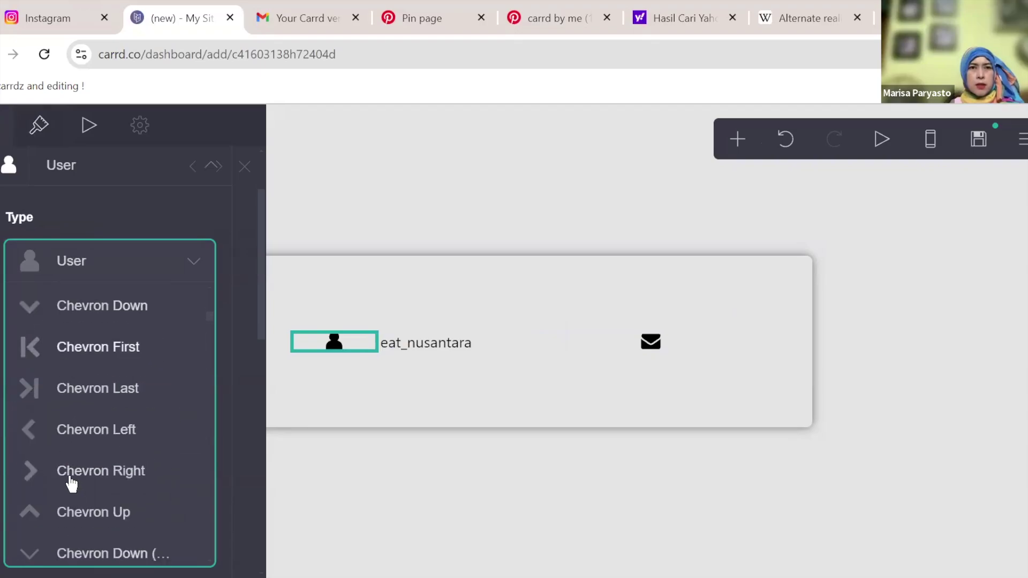
pyautogui.click(59, 430)
# - Add a second icon beside the left chevron and set its type to Chevron Right
pyautogui.scroll(-5, 137, 419)
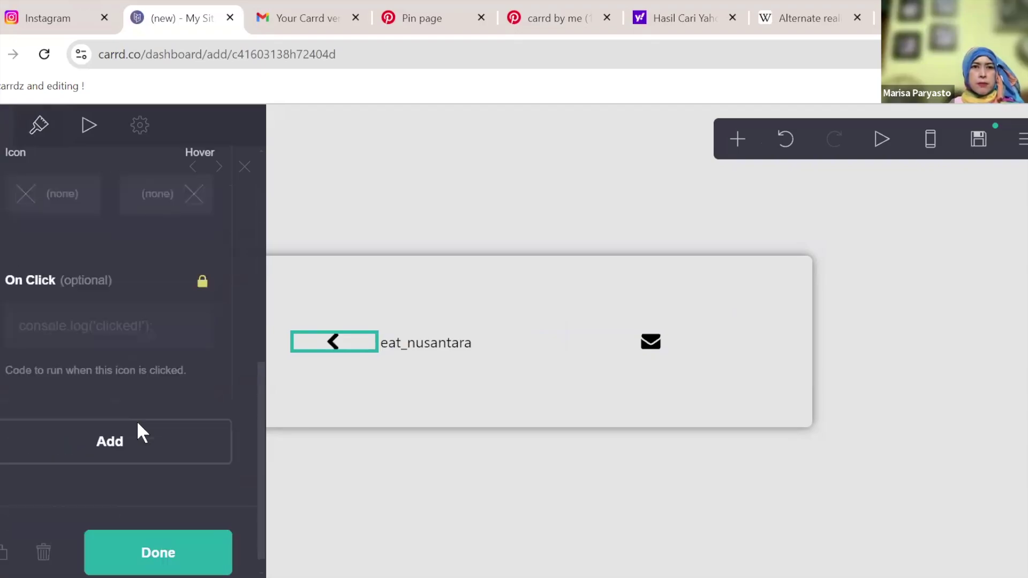
pyautogui.click(127, 424)
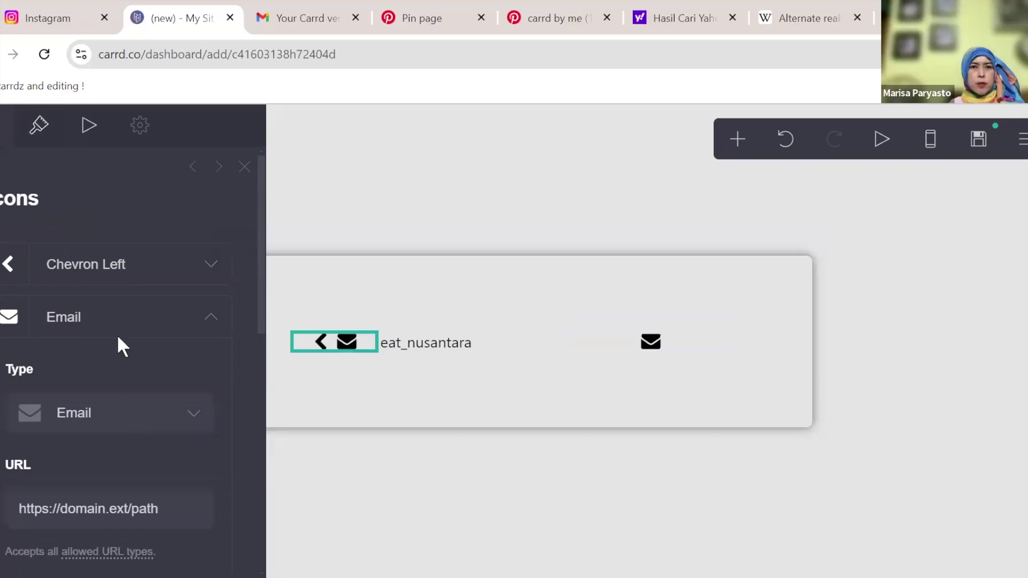
pyautogui.click(120, 422)
pyautogui.scroll(-10, 122, 424)
pyautogui.scroll(-5, 124, 423)
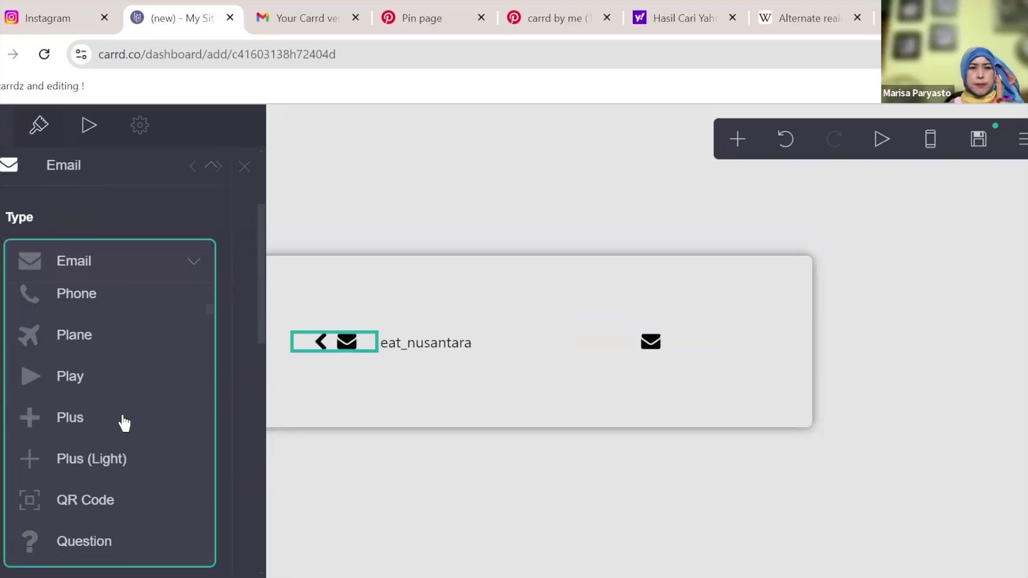
pyautogui.scroll(-10, 124, 423)
pyautogui.scroll(-15, 123, 423)
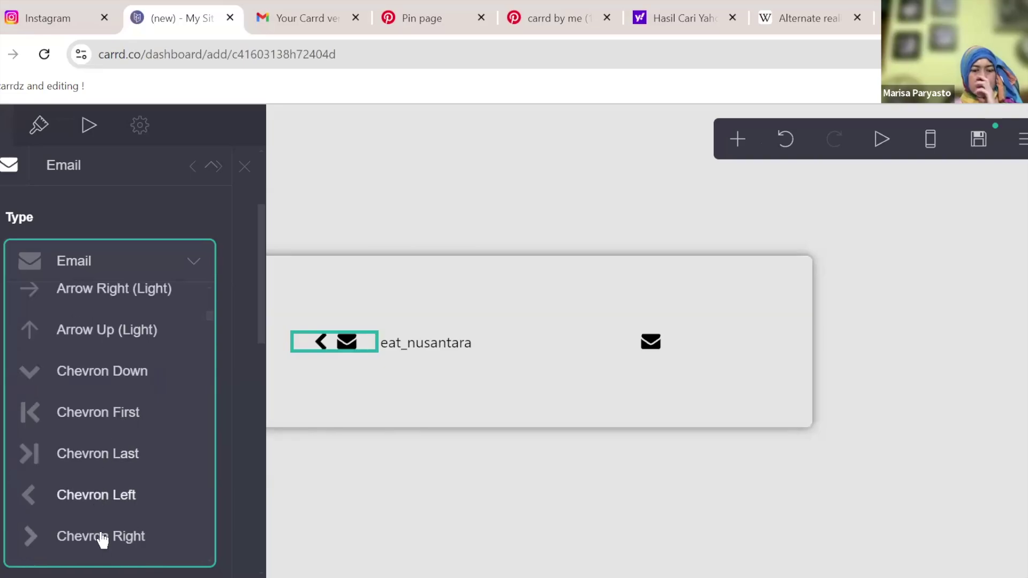
pyautogui.click(101, 538)
pyautogui.click(555, 436)
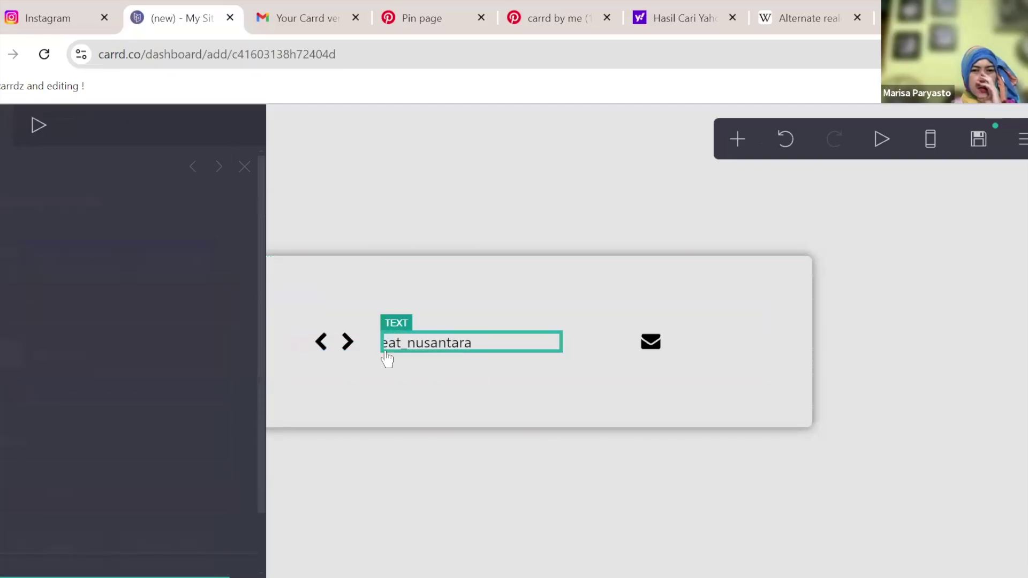
# - Look through the settings of the eat_nusantara text element
pyautogui.click(446, 347)
pyautogui.click(54, 145)
pyautogui.scroll(-5, 72, 355)
pyautogui.scroll(-8, 72, 355)
pyautogui.scroll(5, 72, 355)
pyautogui.scroll(5, 73, 358)
pyautogui.click(482, 479)
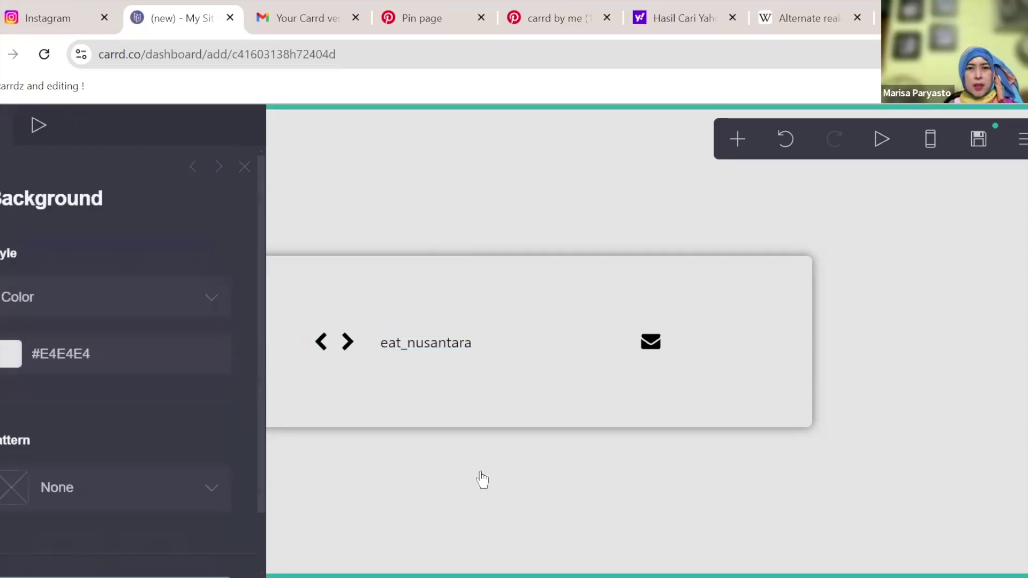
# - Switch to Pinterest and examine the reference layout in the "carrd by me (1/3)" pin
pyautogui.click(588, 12)
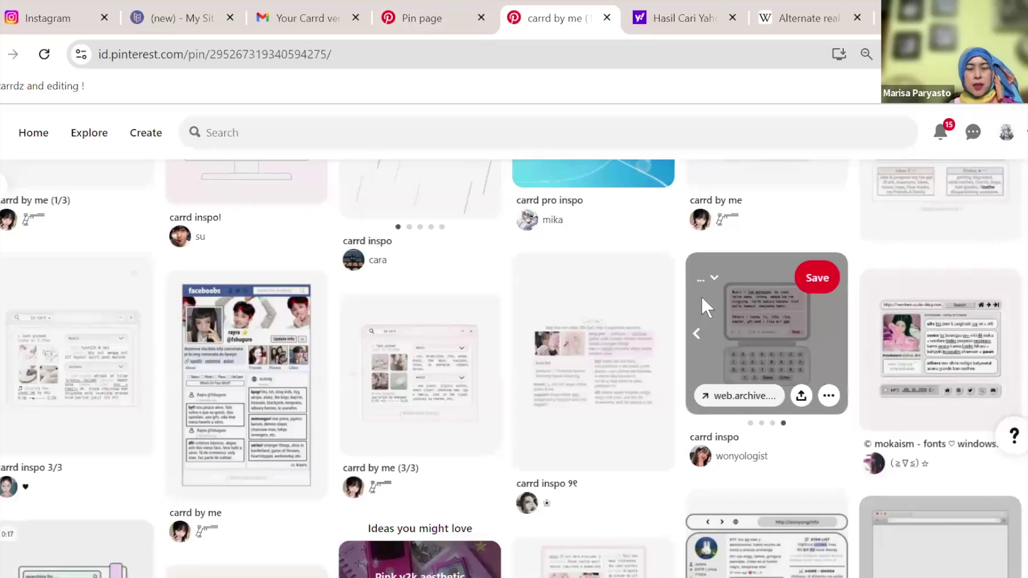
pyautogui.scroll(10, 701, 295)
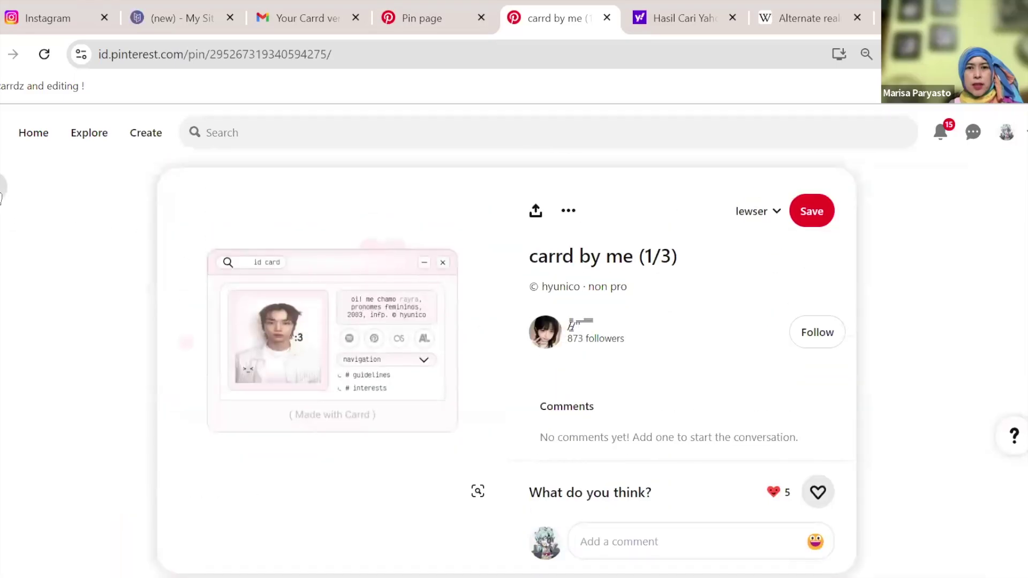
pyautogui.click(3, 187)
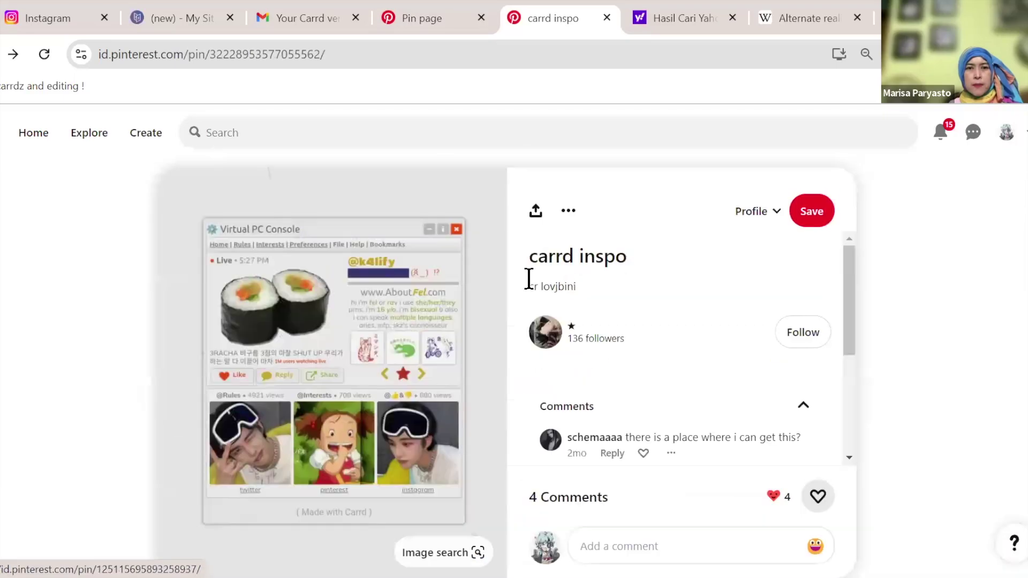
pyautogui.scroll(-10, 529, 279)
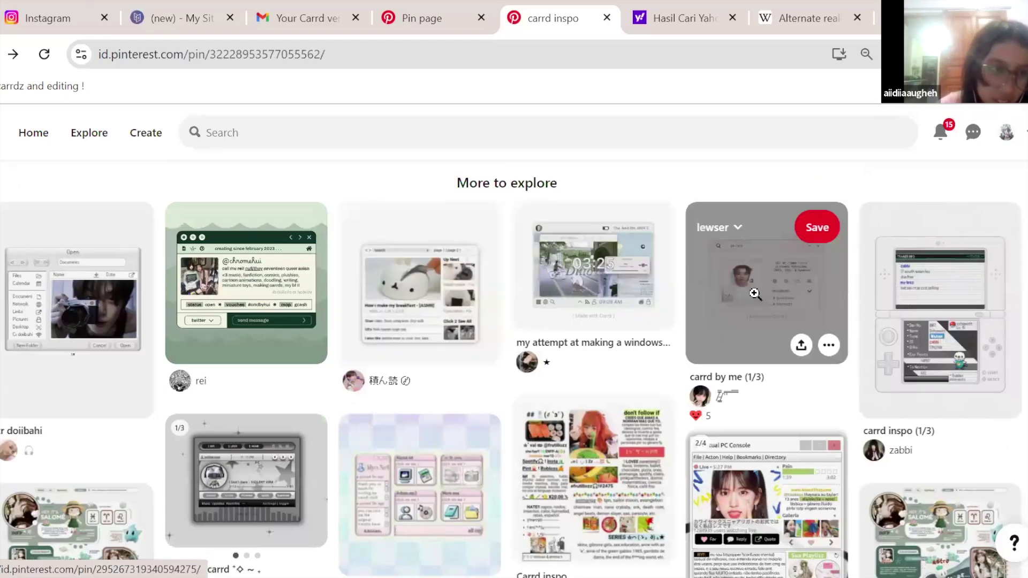
pyautogui.scroll(-2, 728, 216)
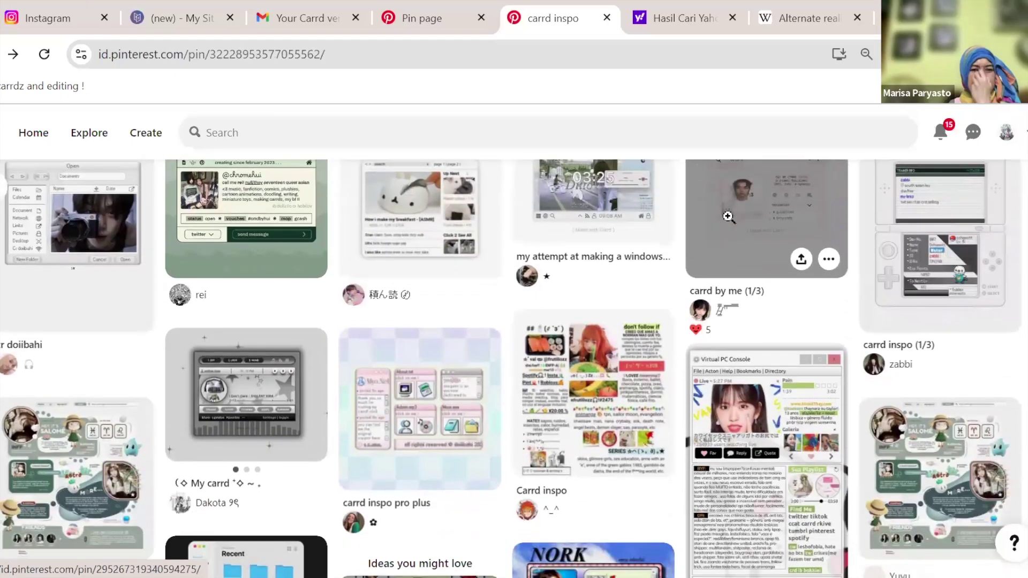
pyautogui.click(728, 217)
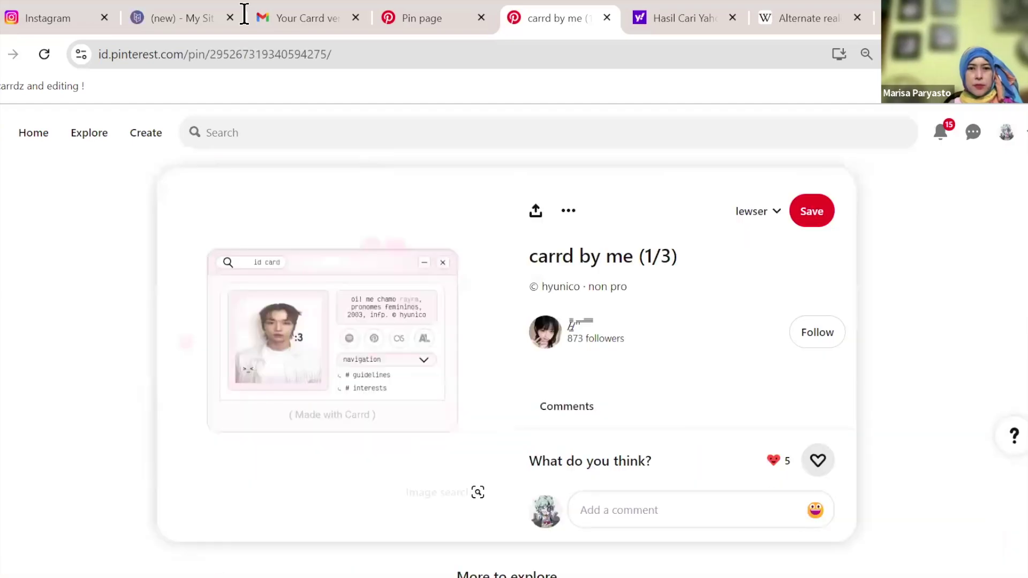
# - Return to the Carrd editor and delete the eat_nusantara text element from the middle column
pyautogui.click(244, 14)
pyautogui.moveTo(471, 342); pyautogui.dragTo(484, 500)
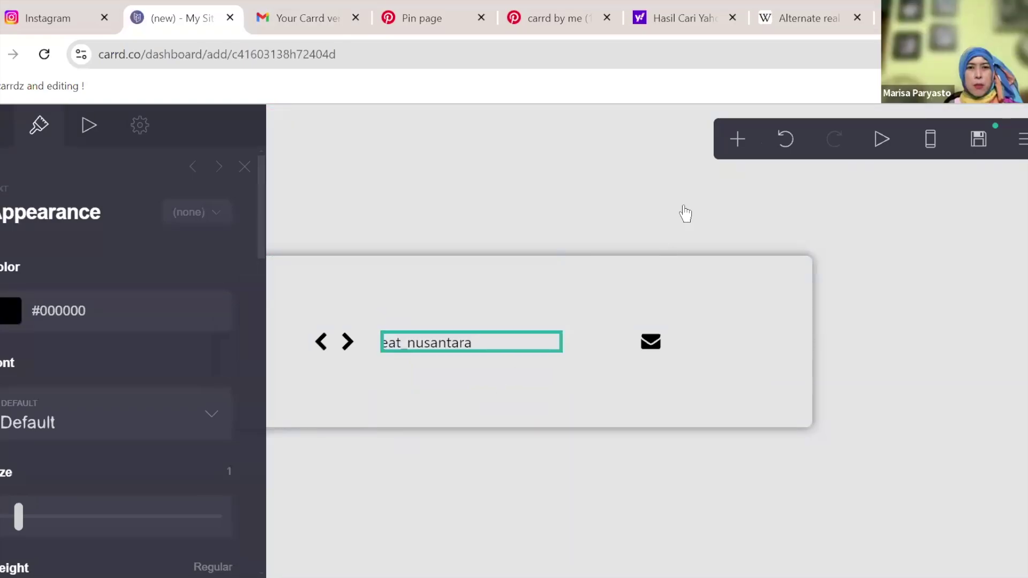
pyautogui.scroll(-10, 69, 492)
pyautogui.click(45, 530)
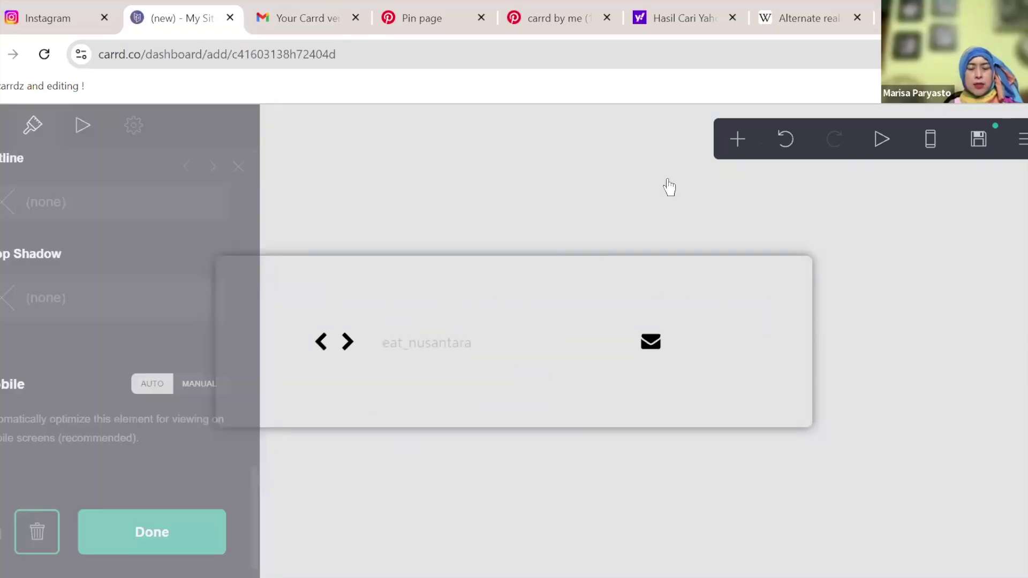
# - Add a Buttons element and place it in the empty middle column between the chevrons and the envelope icon
pyautogui.click(744, 150)
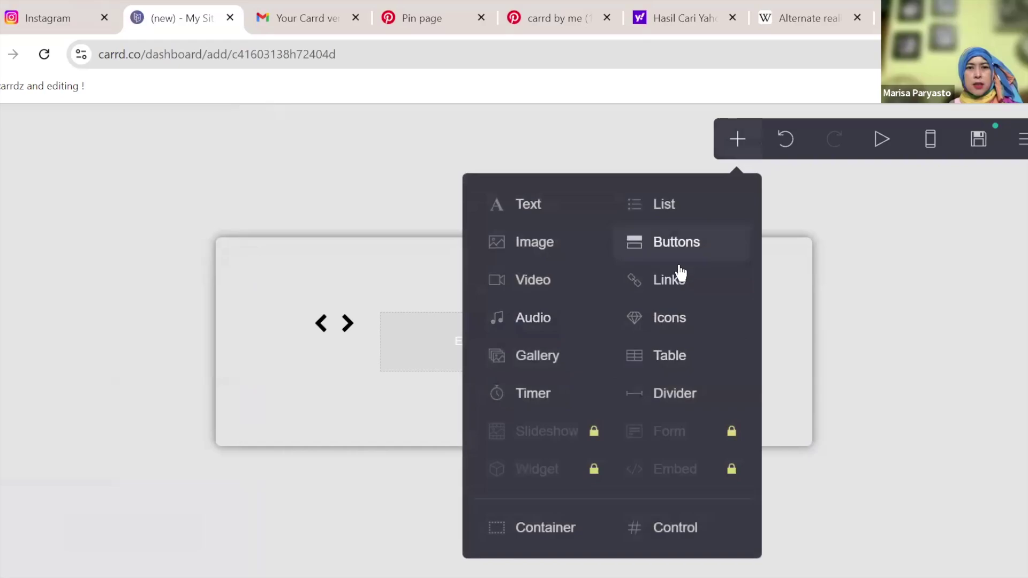
pyautogui.click(699, 251)
pyautogui.moveTo(442, 428); pyautogui.dragTo(550, 322)
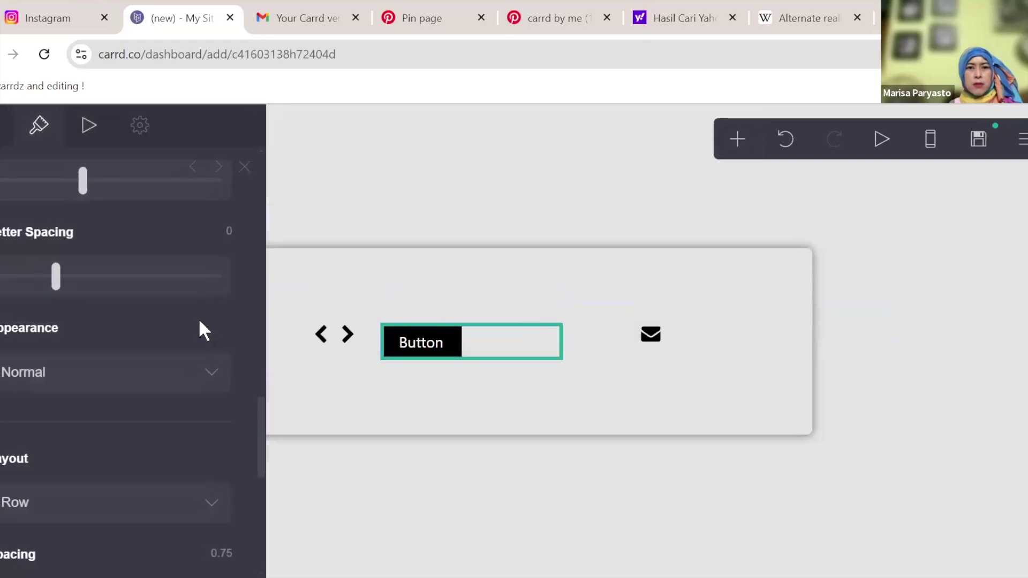
pyautogui.scroll(10, 198, 318)
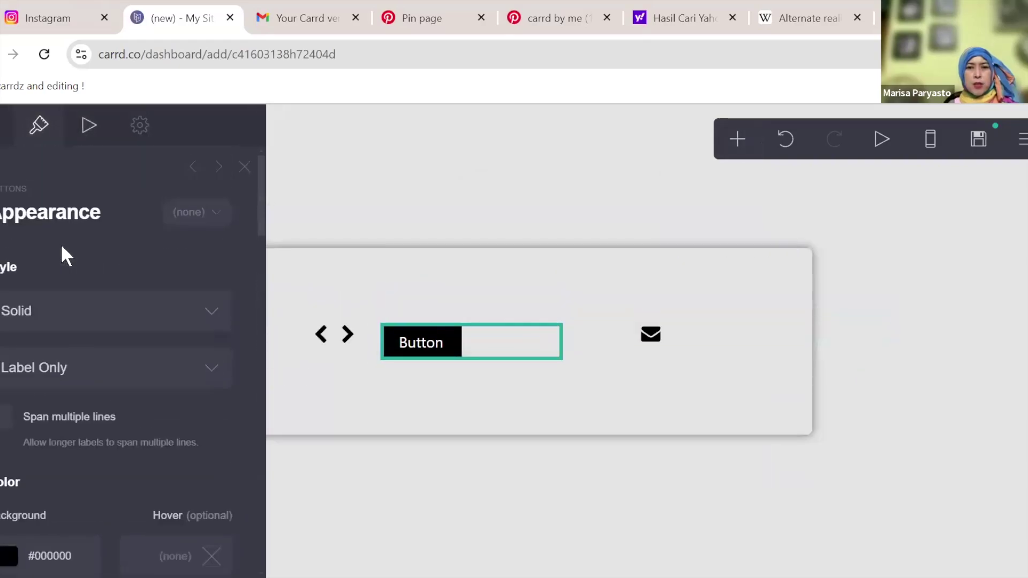
# - Set the button's width to about 12.125 and its height to about 1.75
pyautogui.scroll(-10, 90, 289)
pyautogui.click(39, 278)
pyautogui.moveTo(39, 278); pyautogui.dragTo(81, 286)
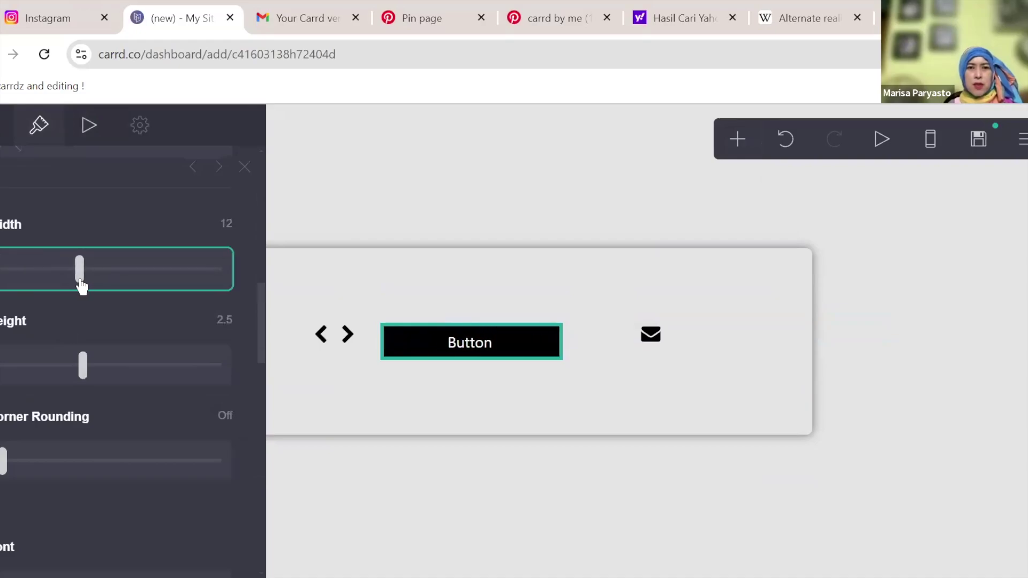
pyautogui.moveTo(81, 367); pyautogui.dragTo(41, 374)
# - Increase the button's corner rounding to 2.5 so it has fully rounded ends
pyautogui.moveTo(15, 461); pyautogui.dragTo(34, 474)
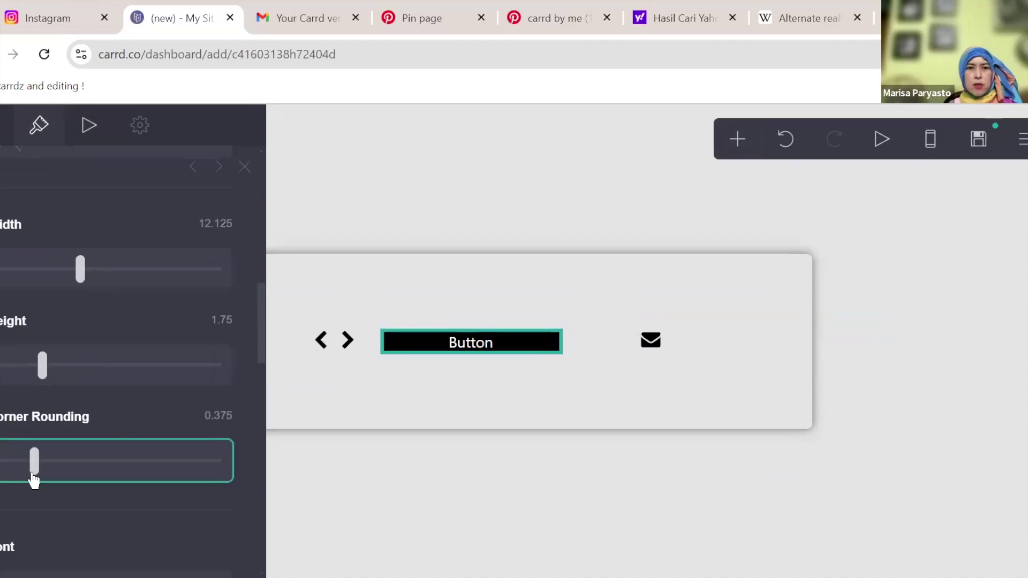
pyautogui.click(541, 543)
pyautogui.click(508, 349)
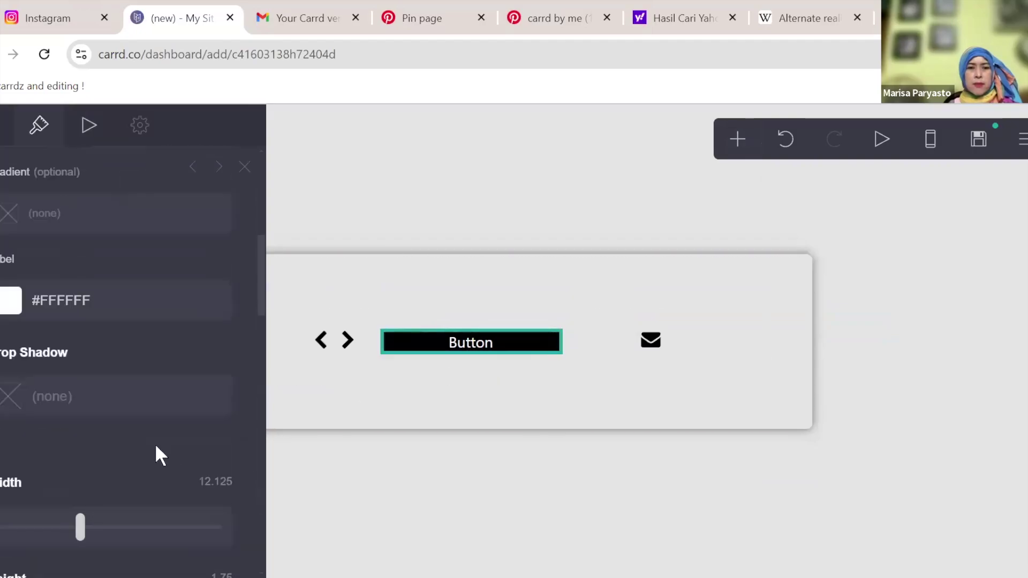
pyautogui.scroll(-7, 156, 452)
pyautogui.moveTo(113, 446); pyautogui.dragTo(220, 471)
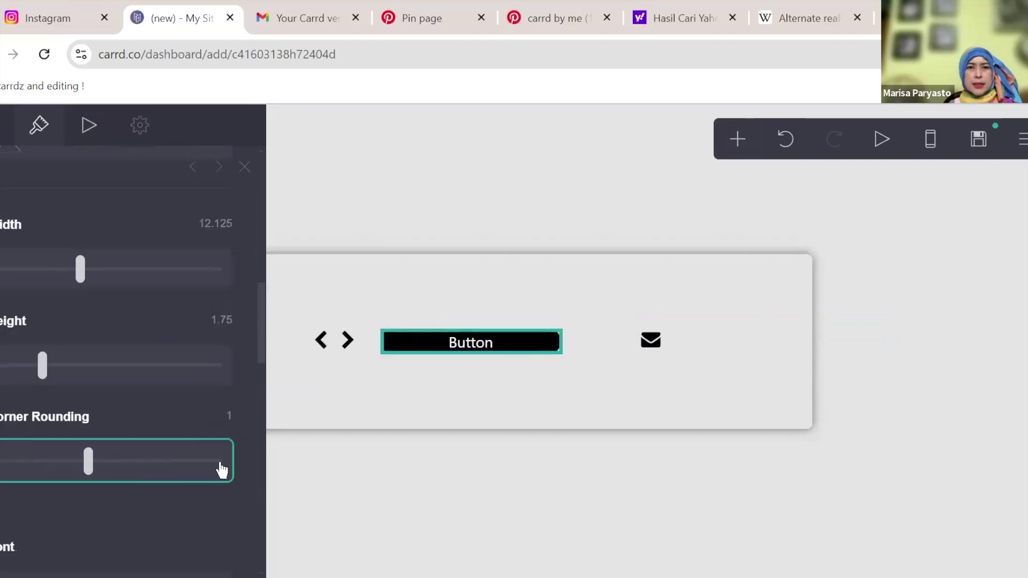
pyautogui.click(523, 490)
pyautogui.click(542, 342)
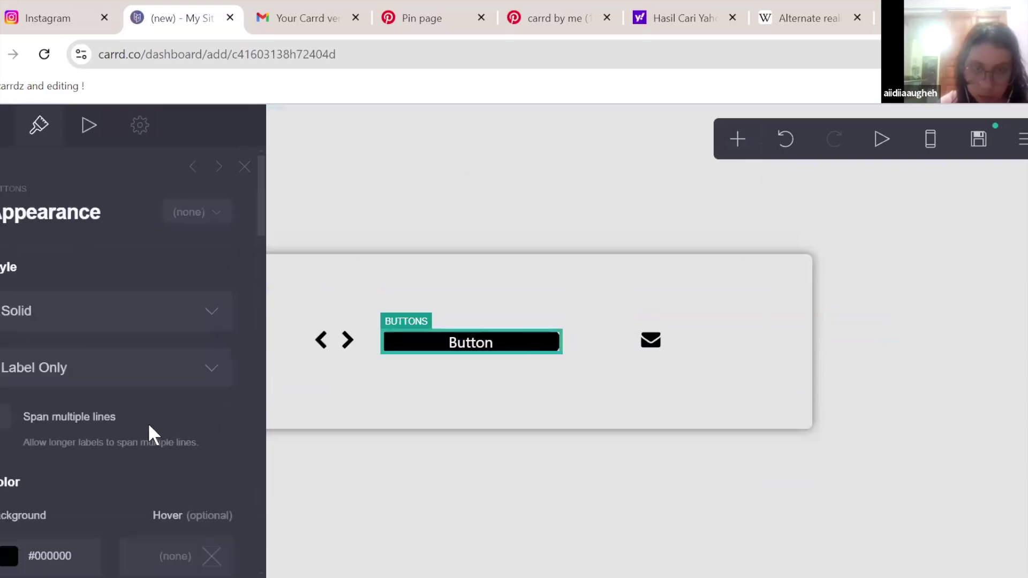
# - Look through the column width and alignment settings of the three-column container
pyautogui.click(553, 301)
pyautogui.scroll(-10, 175, 358)
pyautogui.scroll(-5, 174, 359)
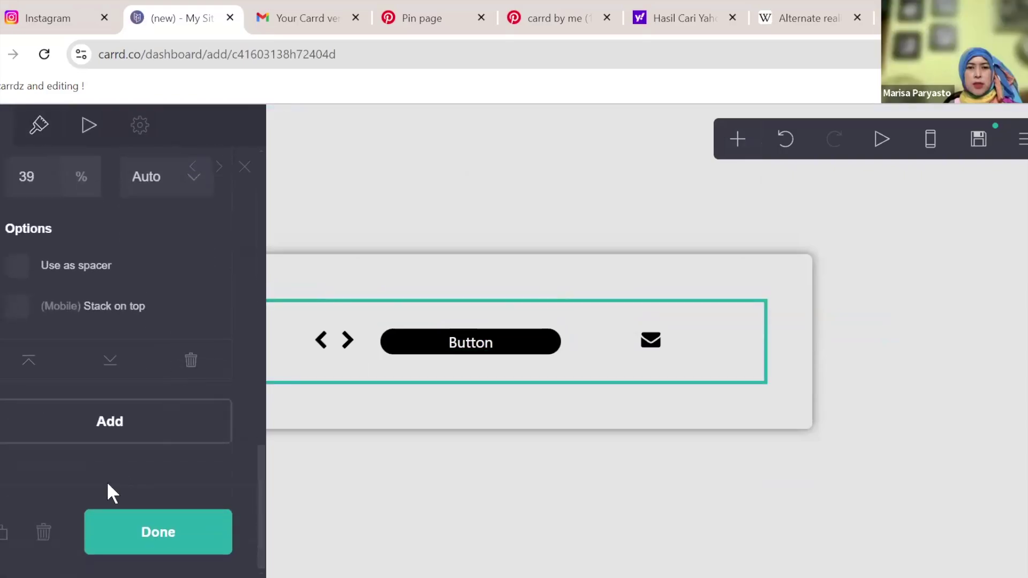
pyautogui.scroll(10, 62, 481)
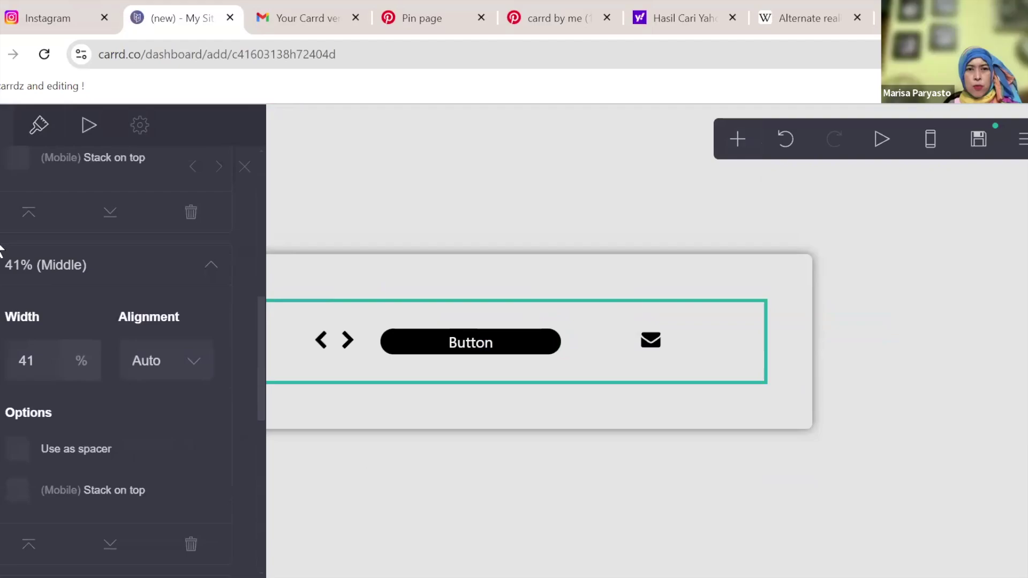
pyautogui.scroll(10, 22, 171)
pyautogui.scroll(-10, 118, 332)
pyautogui.scroll(-5, 117, 339)
# - Copy the page box's background color value #E4E4E4
pyautogui.click(285, 293)
pyautogui.scroll(-10, 18, 345)
pyautogui.scroll(5, 101, 347)
pyautogui.click(143, 206)
pyautogui.hotkey('ctrl', 'c')
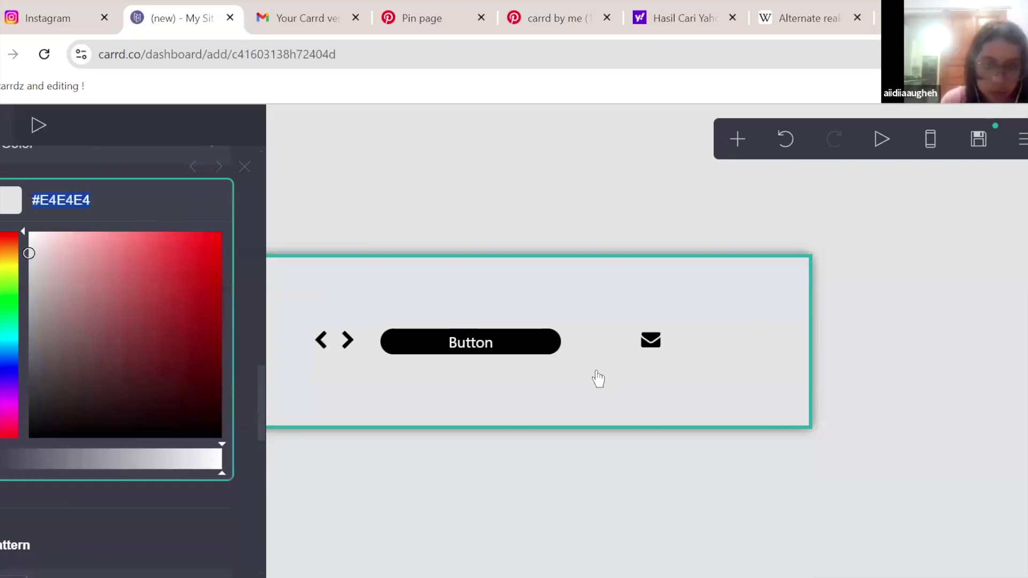
# - Set the button's label color to the copied #E4E4E4
pyautogui.click(514, 343)
pyautogui.scroll(-5, 134, 382)
pyautogui.scroll(3, 134, 382)
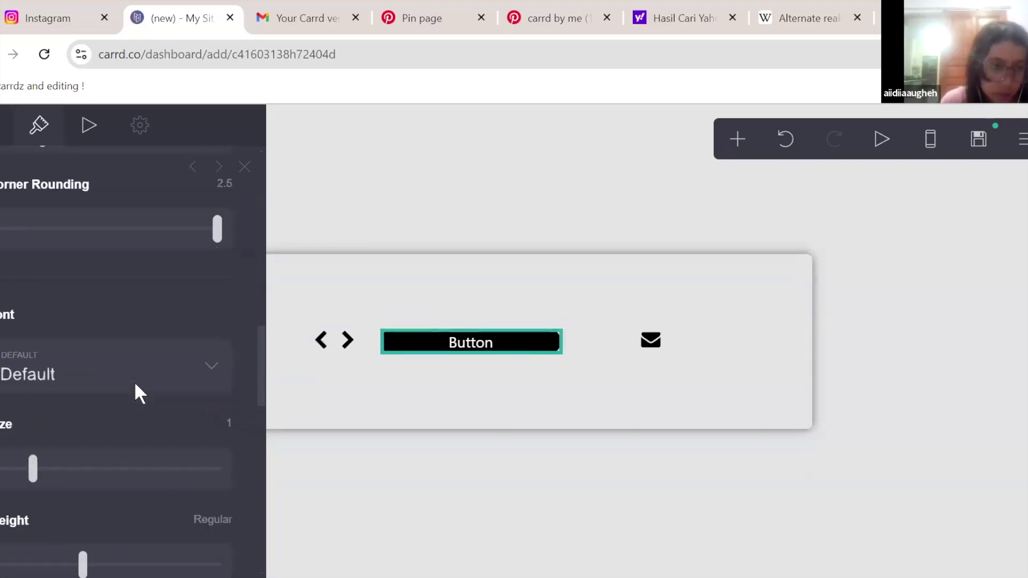
pyautogui.scroll(-5, 133, 381)
pyautogui.click(153, 223)
pyautogui.hotkey('ctrl', 'v')
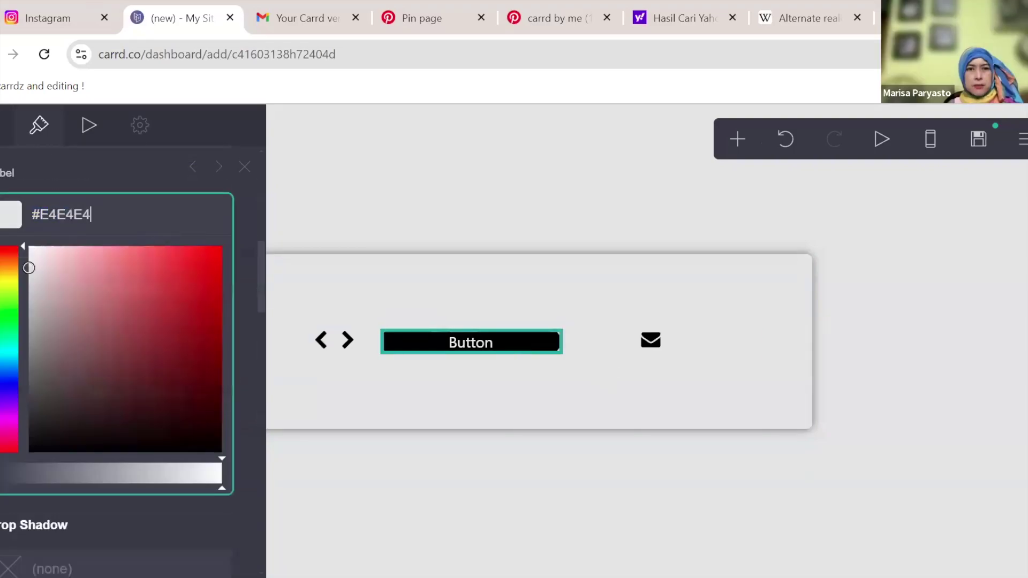
pyautogui.press('Return')
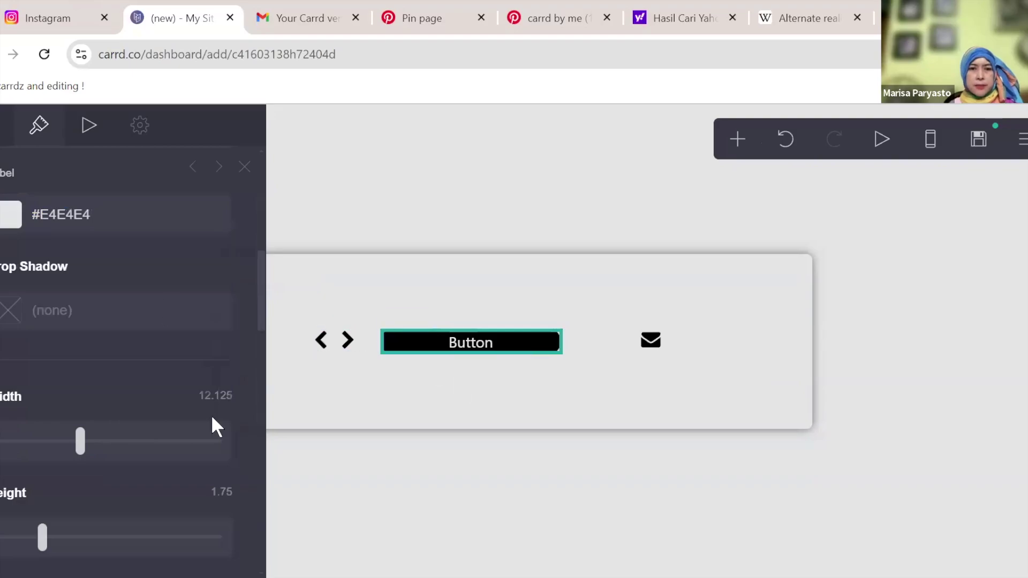
# - Set the button's background color to the copied #E4E4E4
pyautogui.scroll(-10, 211, 415)
pyautogui.scroll(3, 211, 415)
pyautogui.scroll(8, 207, 406)
pyautogui.scroll(-3, 204, 397)
pyautogui.scroll(2, 187, 375)
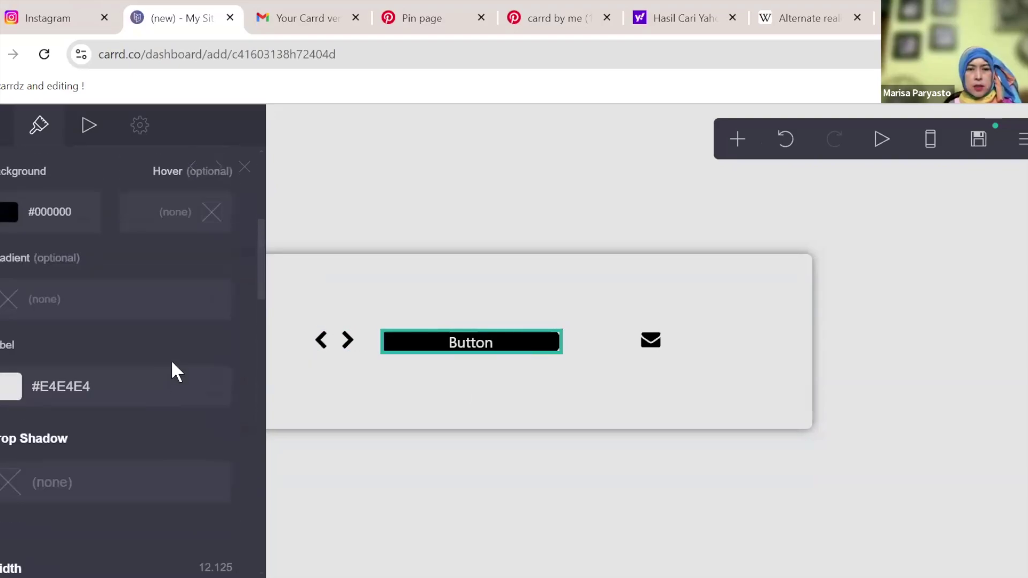
pyautogui.click(75, 211)
pyautogui.press('Escape')
pyautogui.click(88, 207)
pyautogui.hotkey('ctrl', 'v')
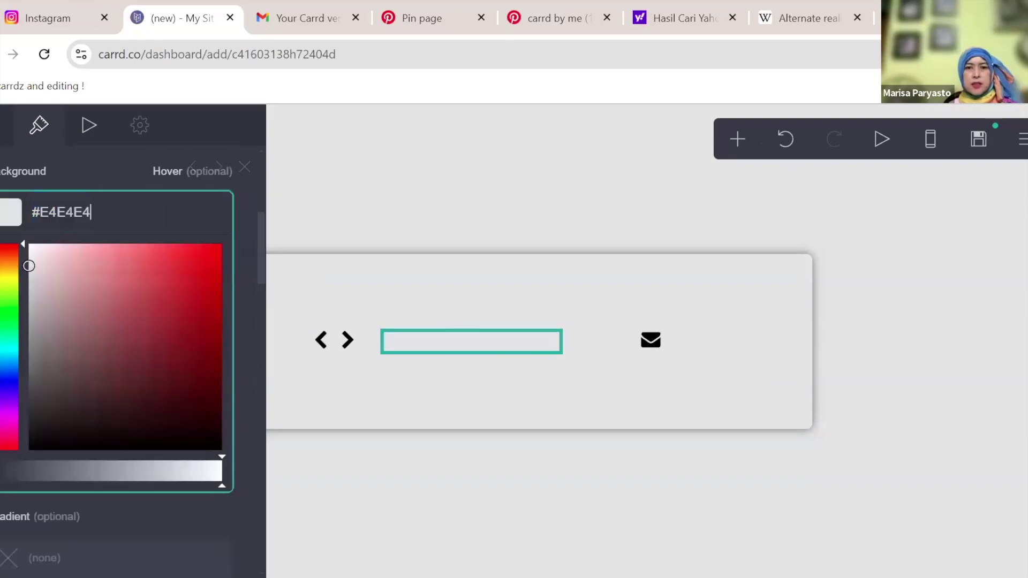
pyautogui.press('Escape')
# - Change the button's label color to a near-black shade, about #080000
pyautogui.click(134, 378)
pyautogui.write('#240101')
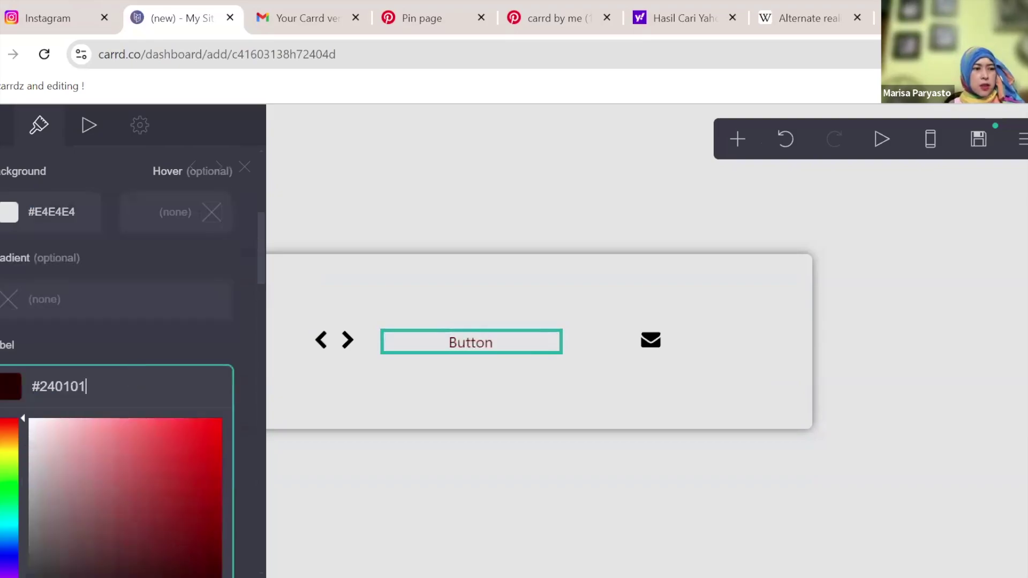
pyautogui.scroll(-3, 236, 459)
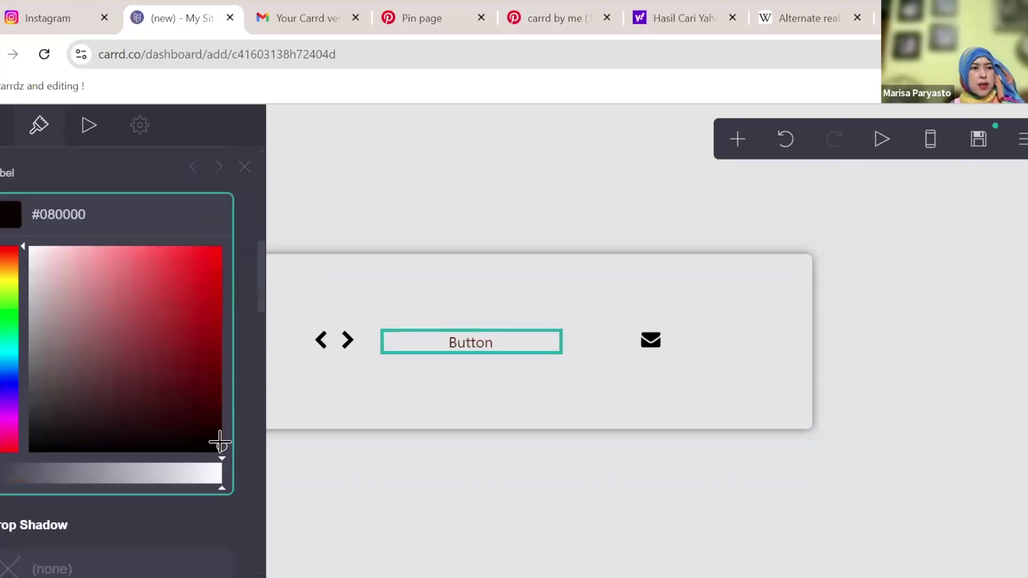
pyautogui.click(546, 500)
pyautogui.click(553, 348)
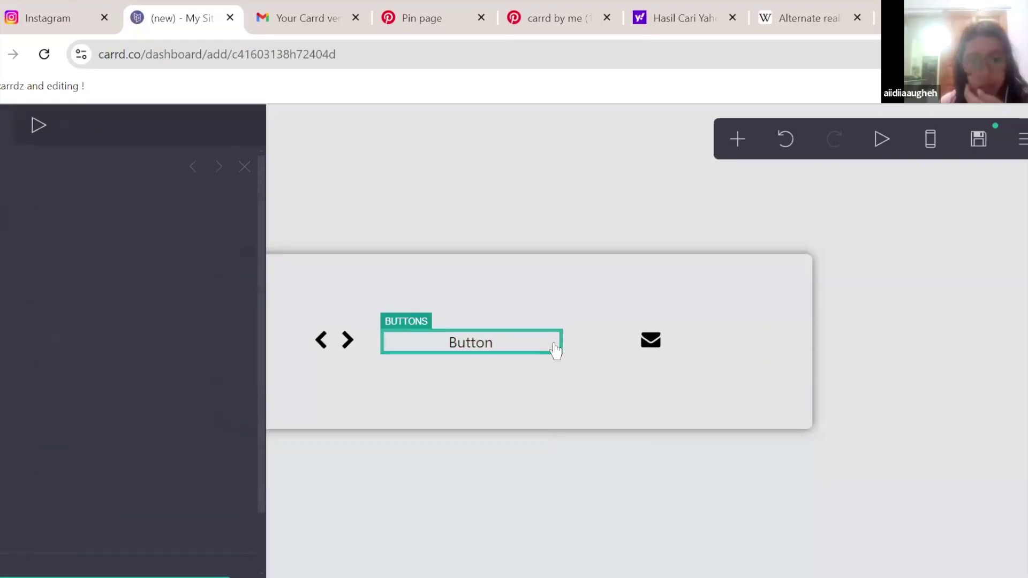
pyautogui.scroll(-10, 170, 398)
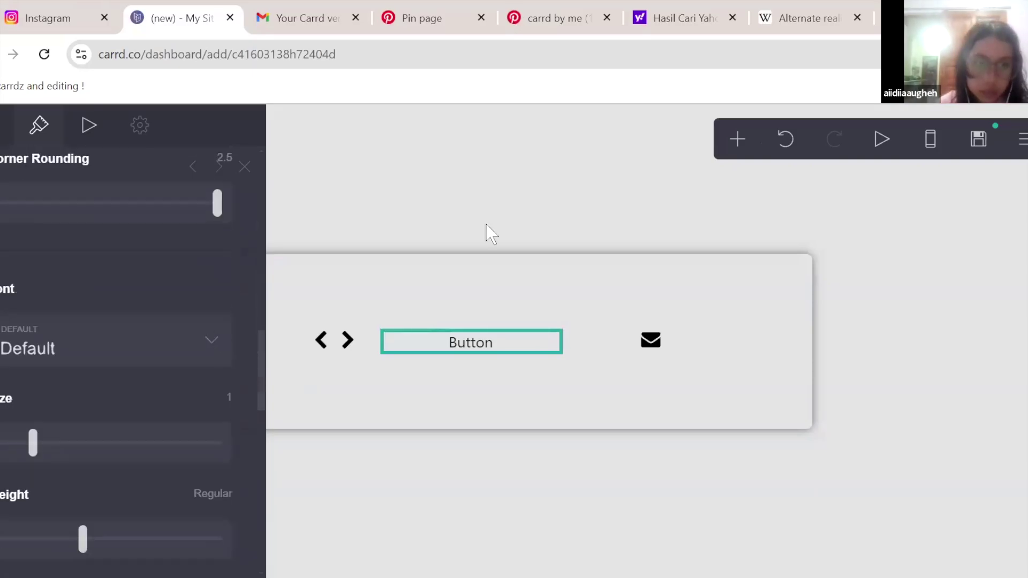
pyautogui.hotkey('ctrl', '5')
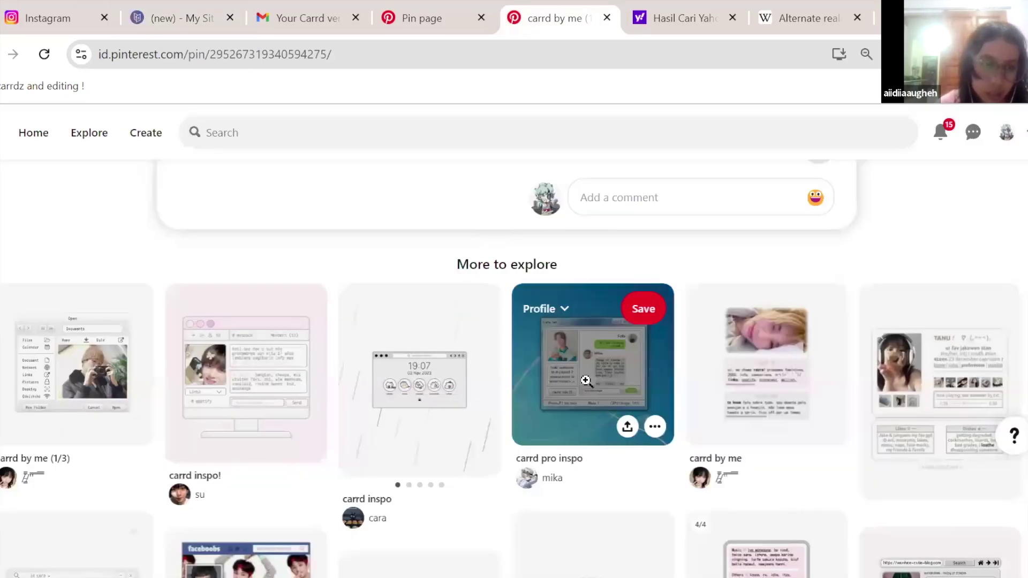
pyautogui.scroll(-5, 599, 391)
pyautogui.moveTo(608, 397)
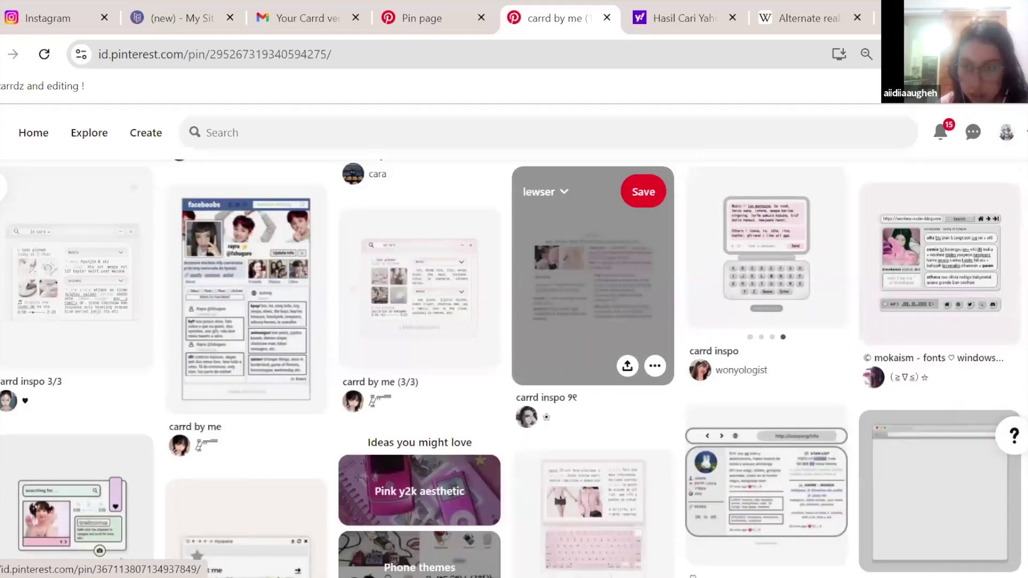
pyautogui.click(744, 487)
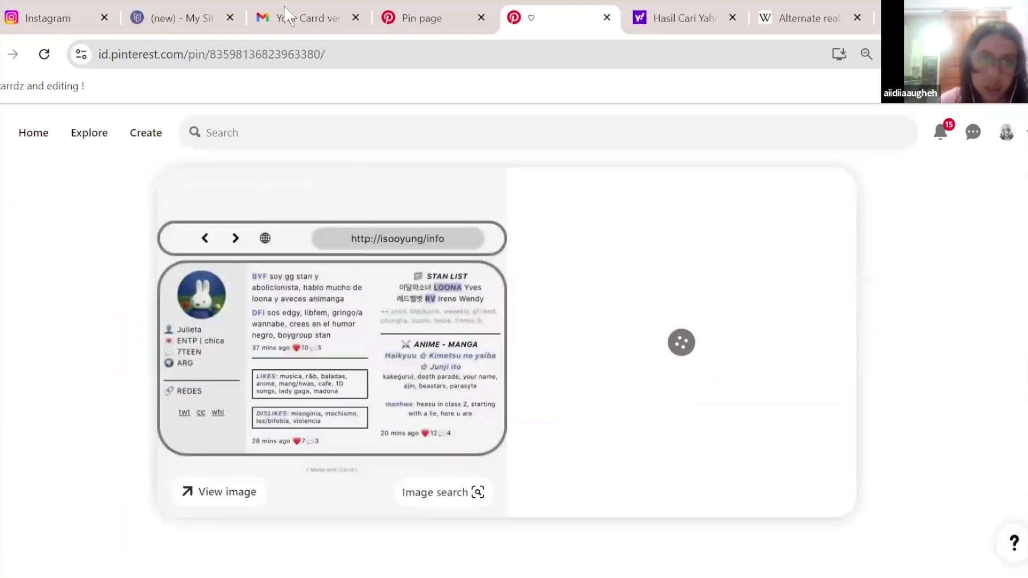
# - Return to the Carrd editor and swap the button with the envelope icon, placing the button in the right column
pyautogui.click(286, 17)
pyautogui.click(185, 16)
pyautogui.moveTo(527, 342); pyautogui.dragTo(476, 335)
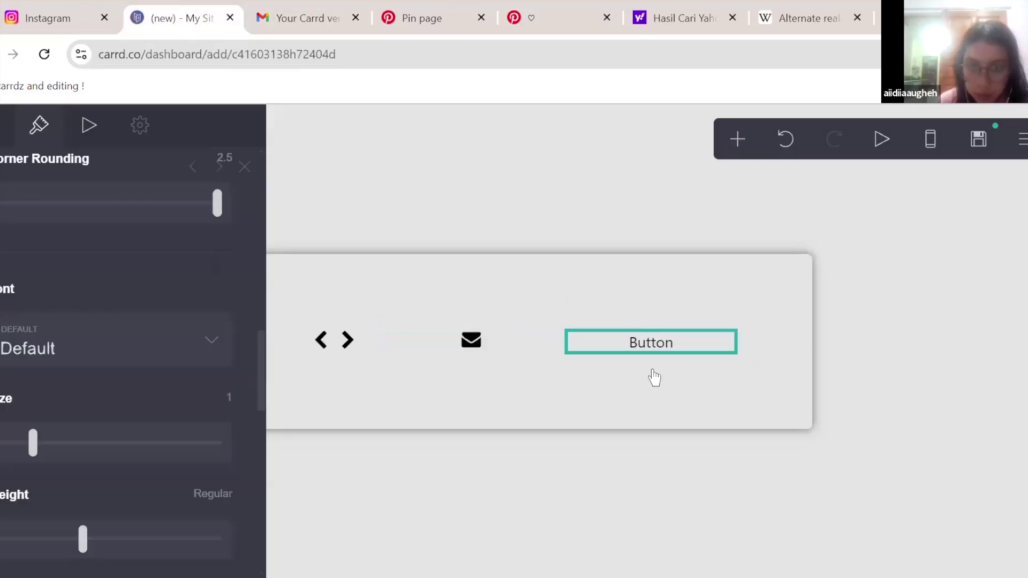
pyautogui.click(475, 351)
pyautogui.click(375, 350)
pyautogui.click(426, 349)
# - Set the width of the container's middle column to 20%
pyautogui.click(379, 324)
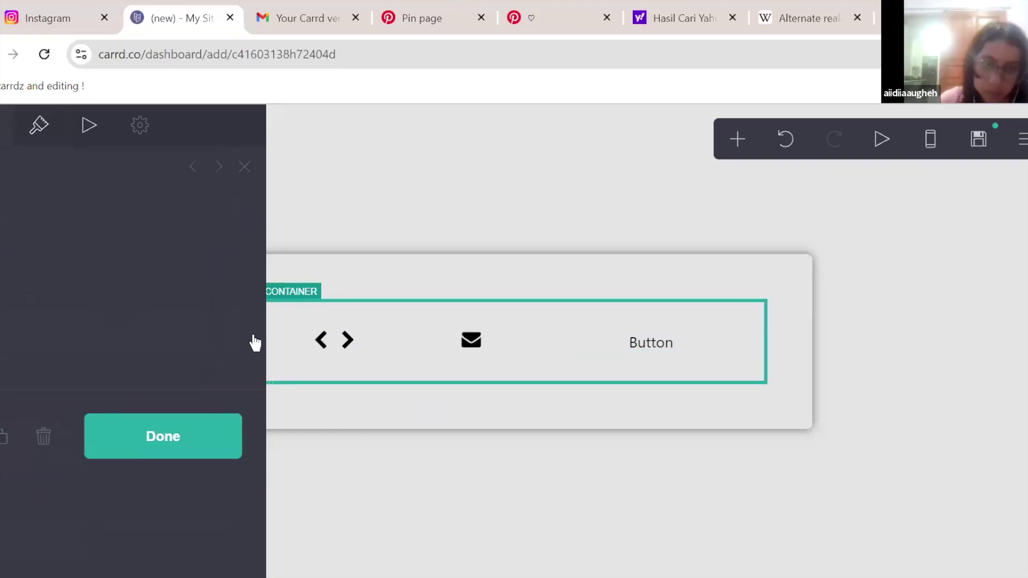
pyautogui.scroll(-10, 114, 348)
pyautogui.scroll(-5, 158, 358)
pyautogui.scroll(7, 159, 358)
pyautogui.scroll(-7, 158, 357)
pyautogui.click(47, 264)
pyautogui.press('Return')
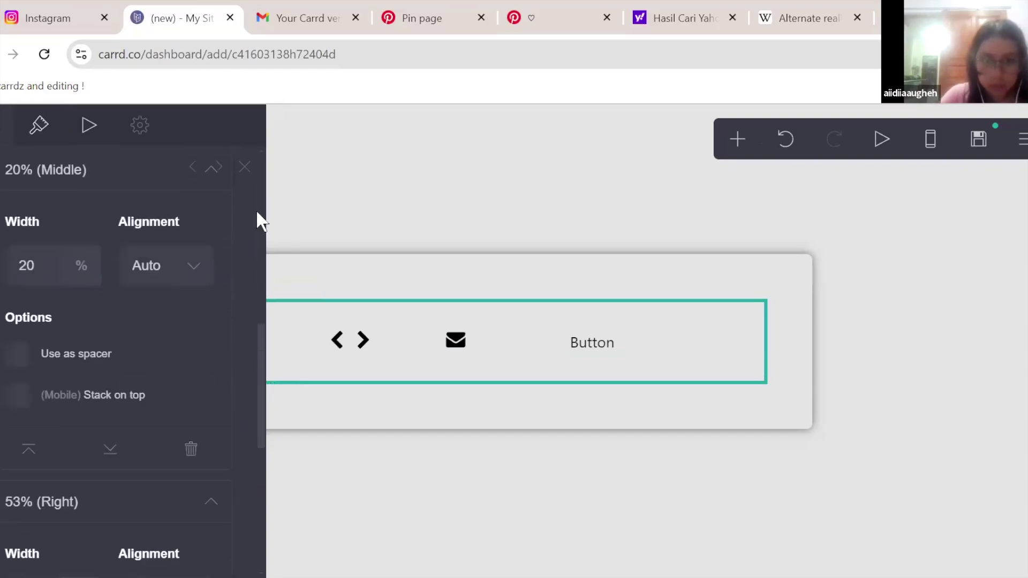
# - Delete the envelope Icons element from the middle column
pyautogui.click(558, 508)
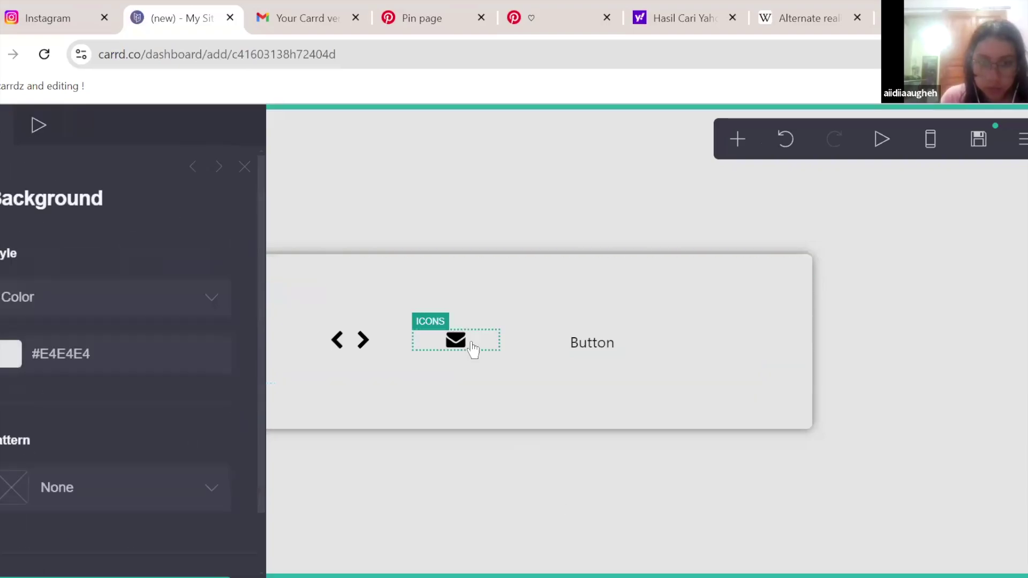
pyautogui.click(473, 350)
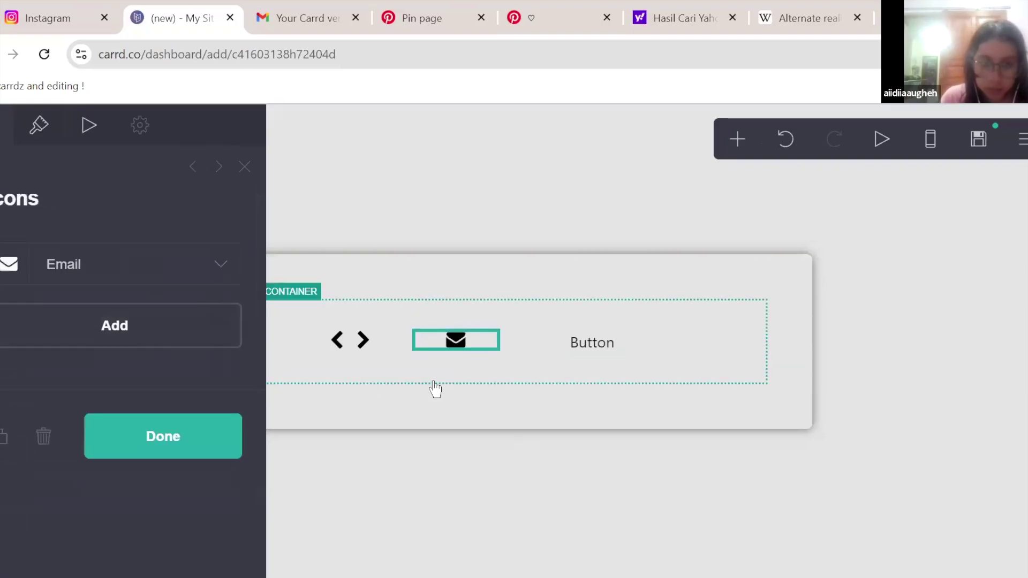
pyautogui.click(43, 437)
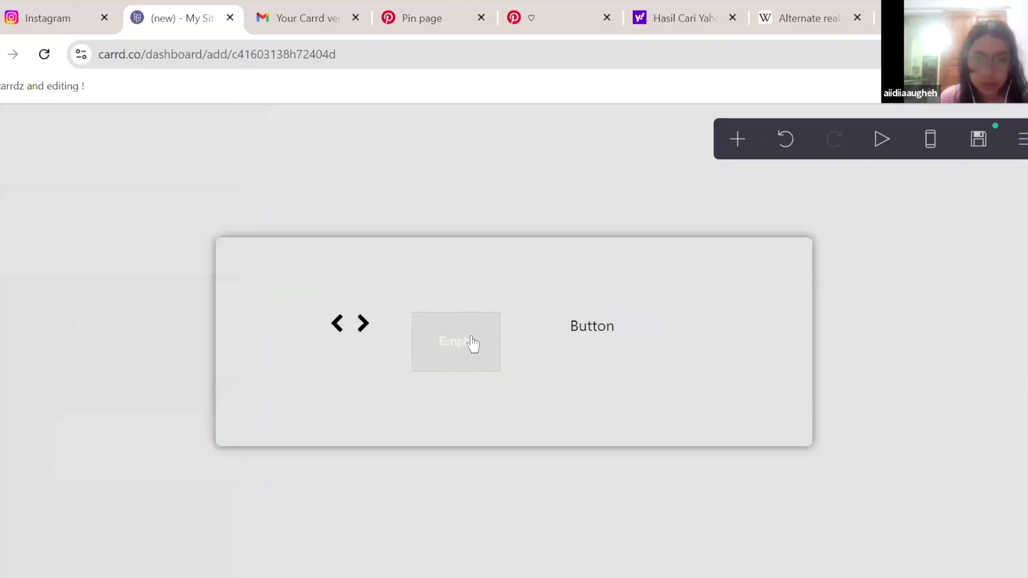
# - Move the button into the empty middle column and delete the container's vacated right column
pyautogui.click(473, 345)
pyautogui.moveTo(489, 333); pyautogui.dragTo(448, 321)
pyautogui.scroll(-15, 92, 300)
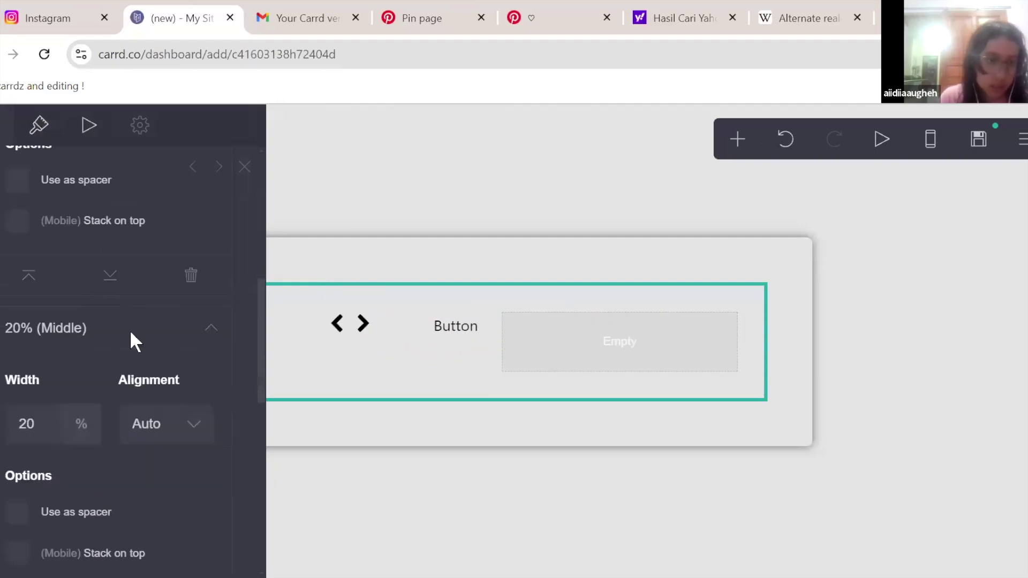
pyautogui.click(187, 362)
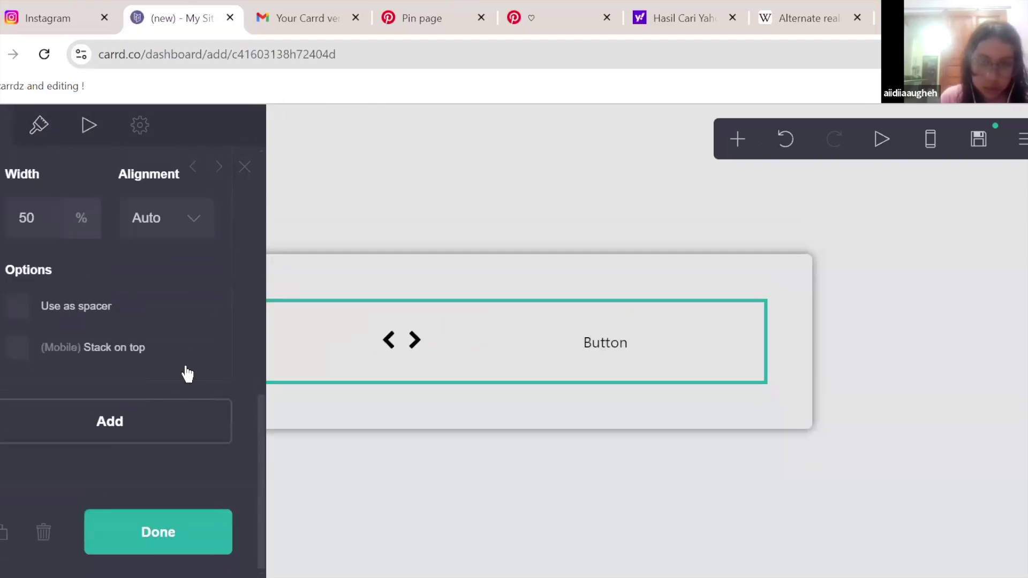
# - Add a third icon of type Globe to the Icons element with the two chevrons
pyautogui.click(418, 343)
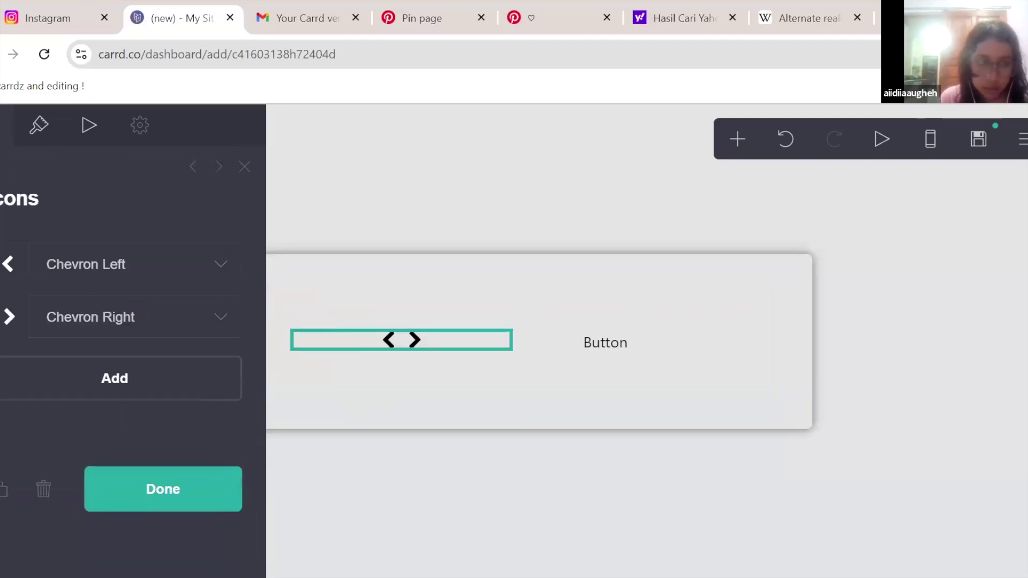
pyautogui.click(142, 380)
pyautogui.scroll(-5, 143, 374)
pyautogui.scroll(3, 138, 369)
pyautogui.click(135, 383)
pyautogui.scroll(-6, 131, 406)
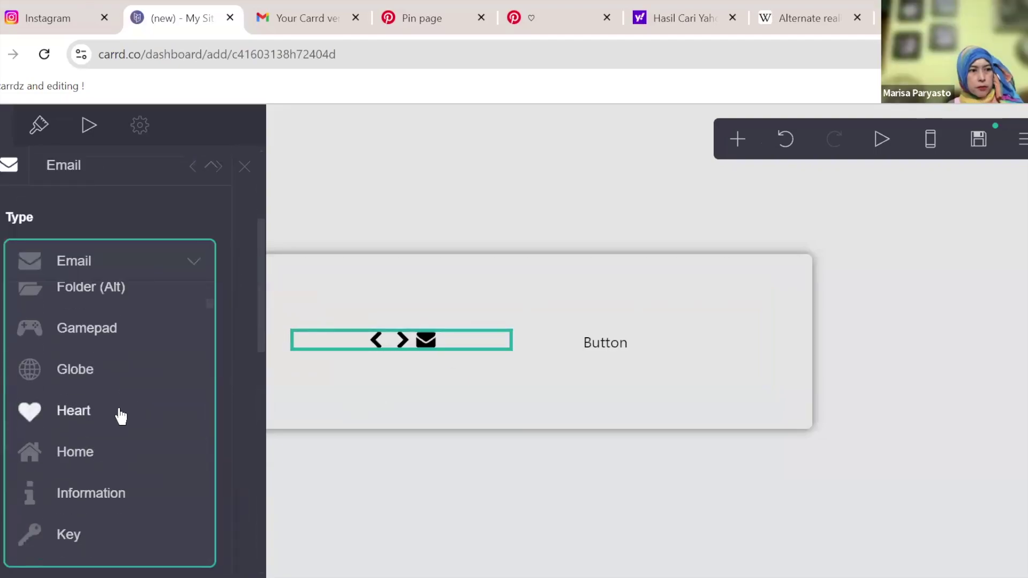
pyautogui.click(106, 367)
pyautogui.scroll(-5, 136, 387)
pyautogui.scroll(5, 136, 391)
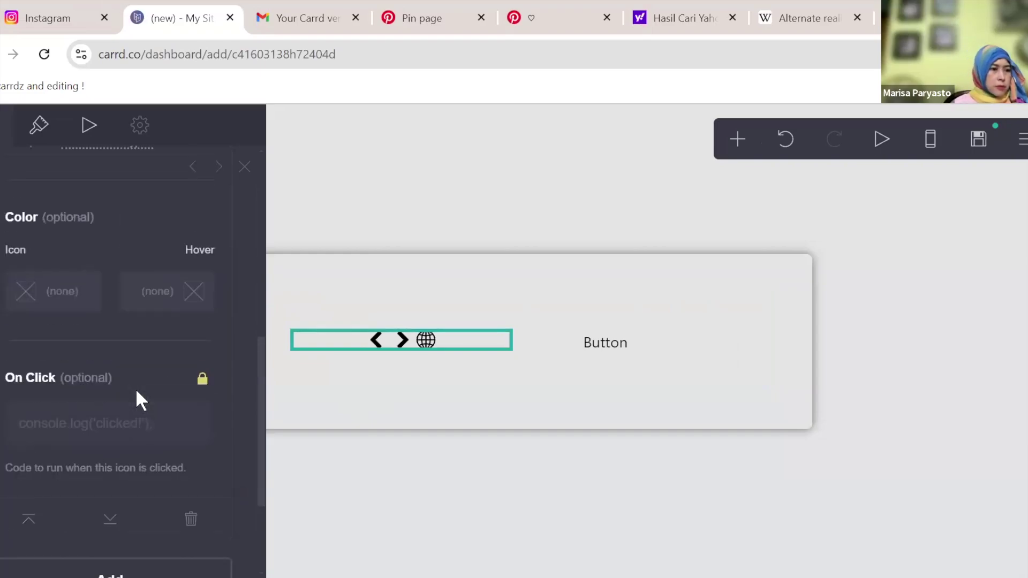
pyautogui.scroll(3, 131, 377)
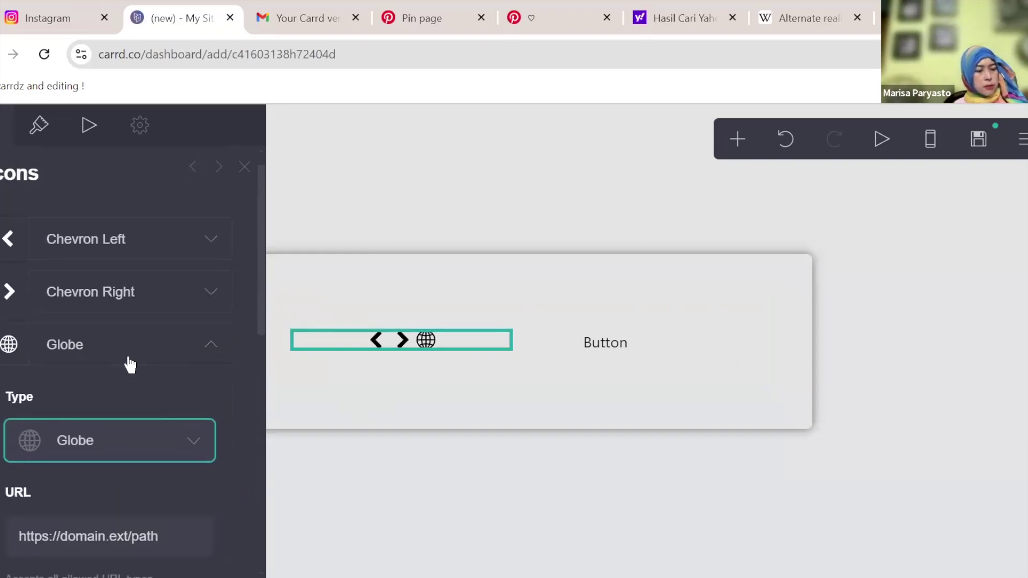
# - Set the spacing between the chevron and globe icons to 1
pyautogui.click(38, 125)
pyautogui.scroll(-4, 97, 401)
pyautogui.scroll(2, 97, 402)
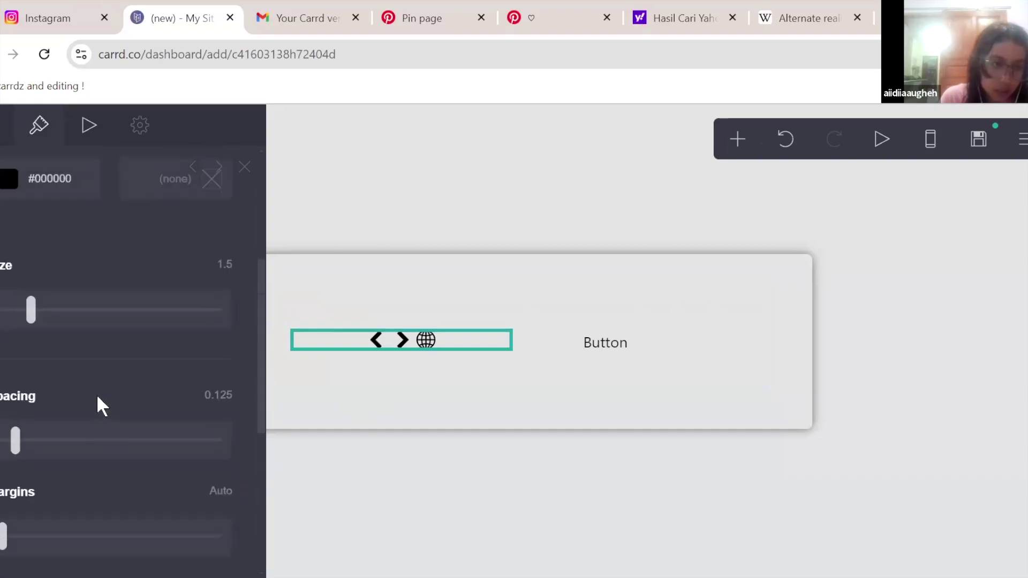
pyautogui.moveTo(24, 438); pyautogui.dragTo(109, 480)
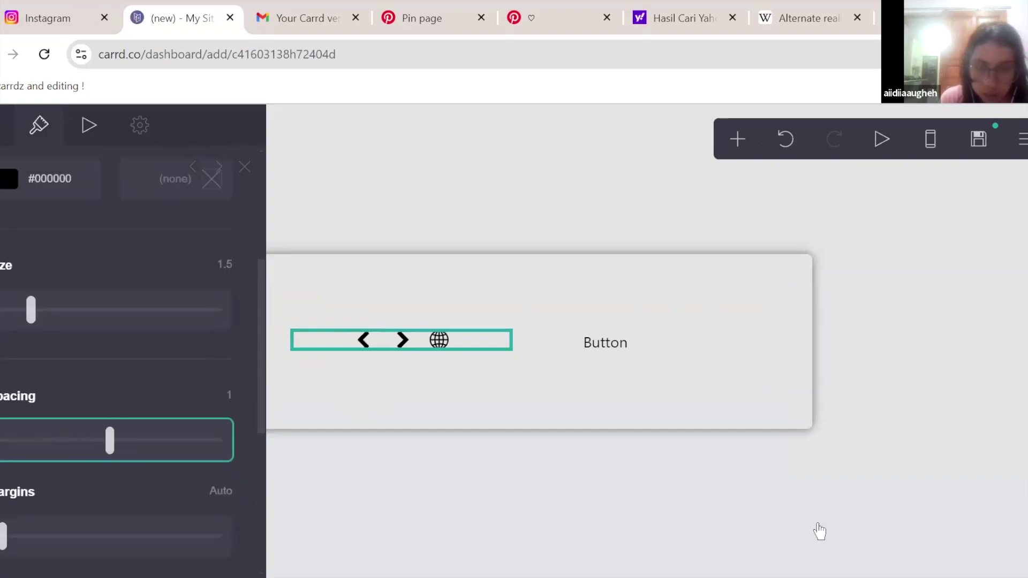
pyautogui.click(593, 342)
pyautogui.click(476, 349)
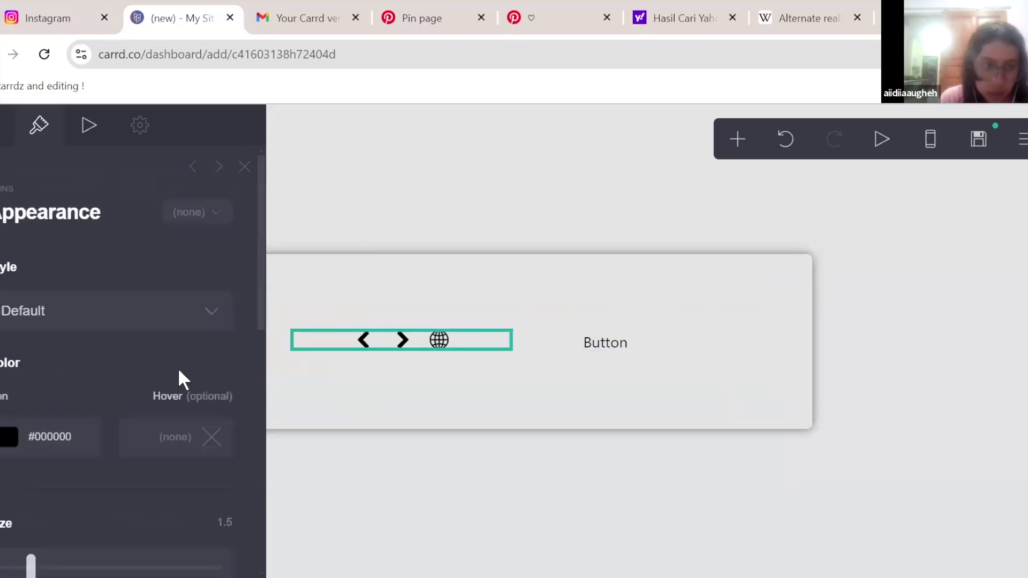
# - Narrow the container's left column so the two chevrons and the globe still fit on one row beside a wider button column
pyautogui.scroll(-5, 177, 367)
pyautogui.scroll(15, 128, 328)
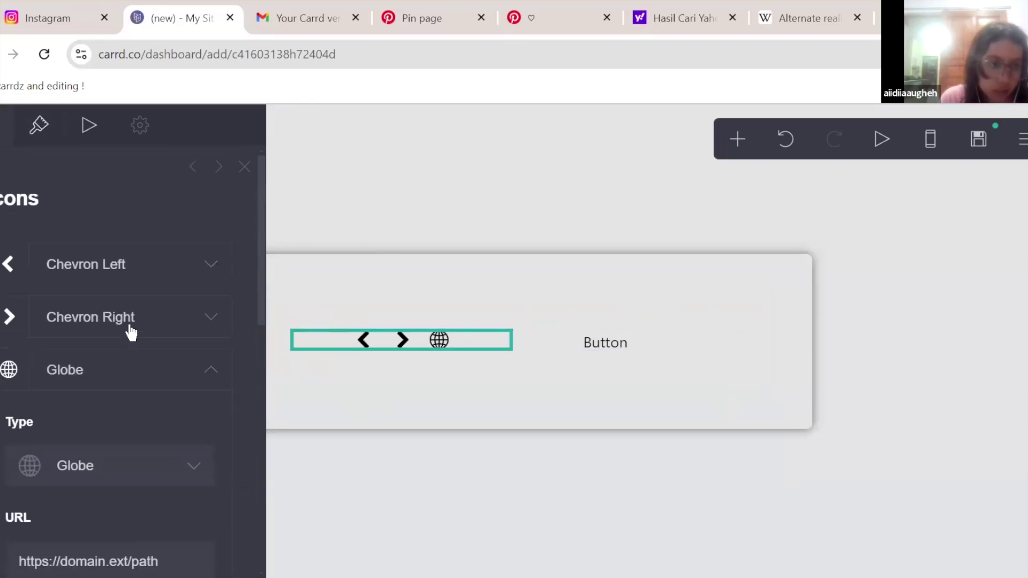
pyautogui.click(454, 317)
pyautogui.scroll(-5, 127, 330)
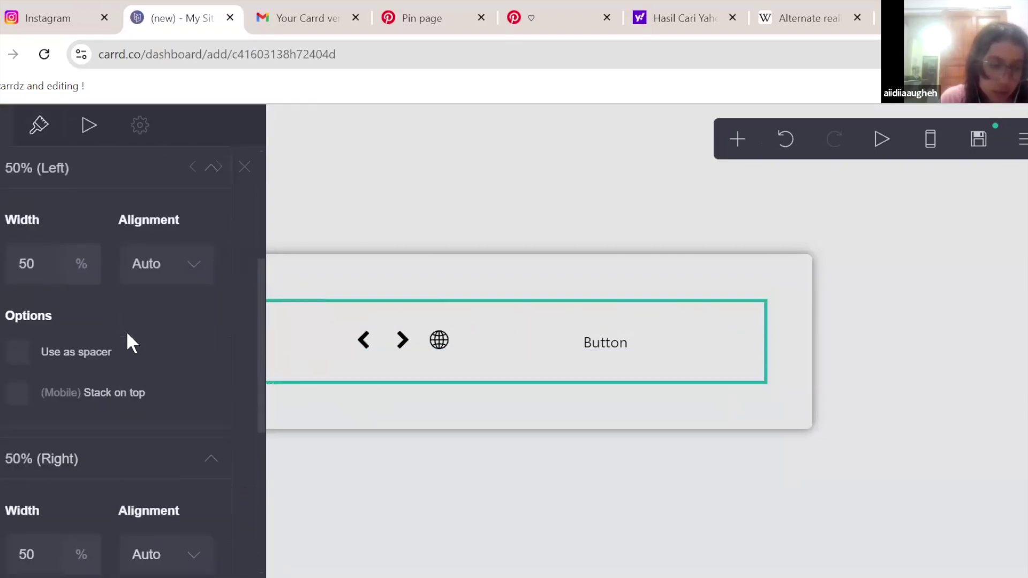
pyautogui.click(46, 259)
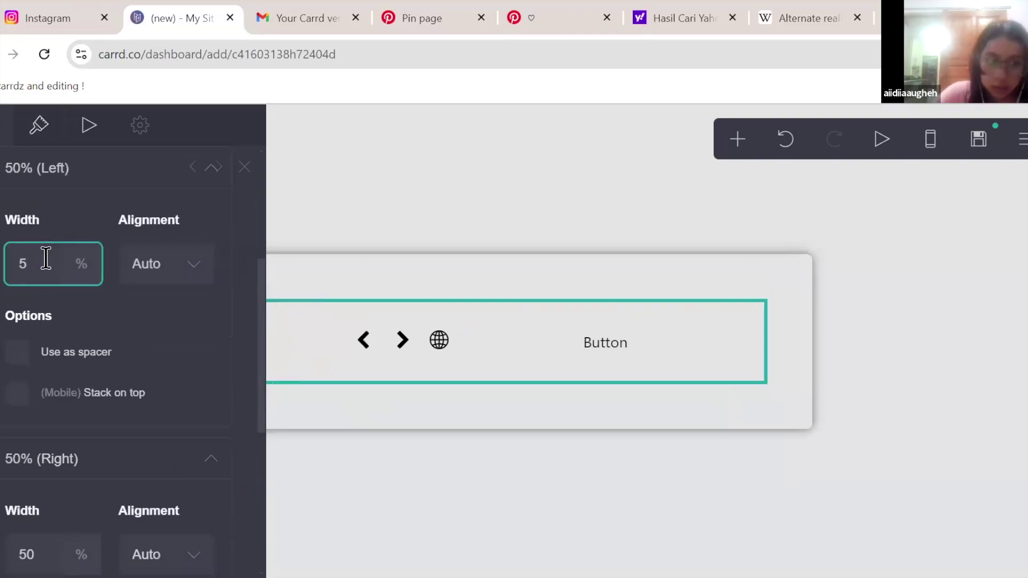
pyautogui.write('20')
pyautogui.press('Return')
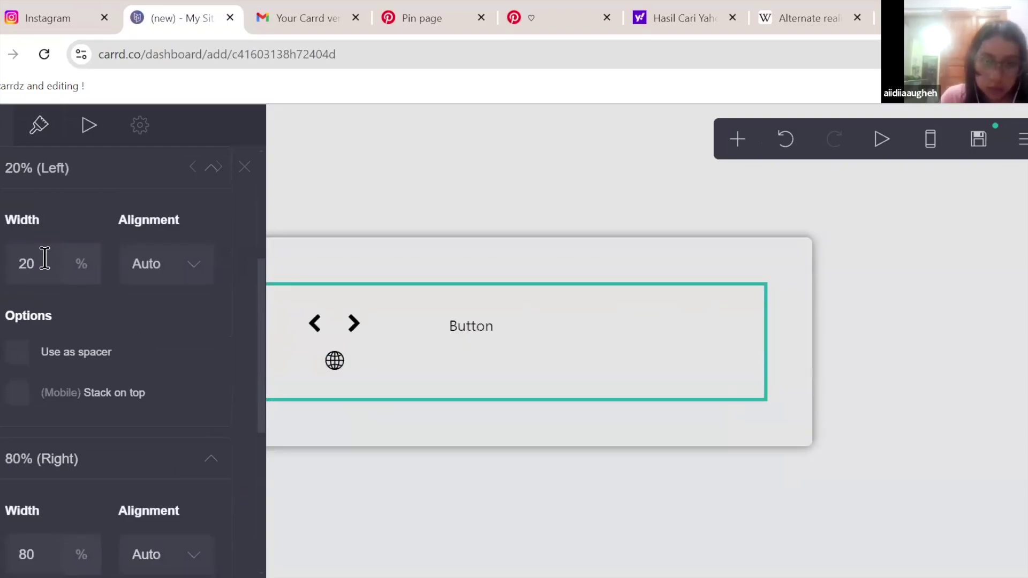
pyautogui.click(45, 258)
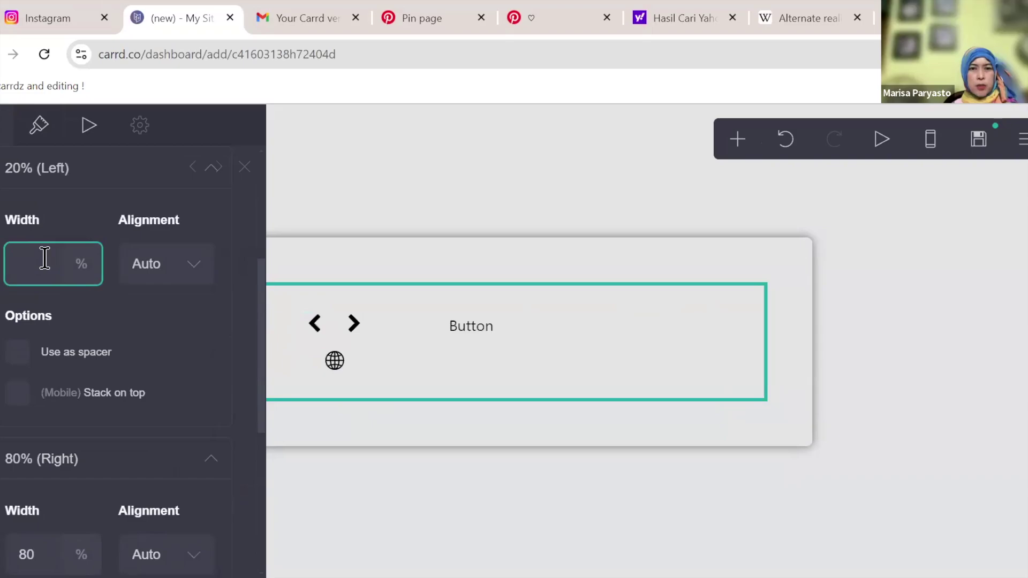
pyautogui.write('0')
# - Give the button a light grey #C2C0C0 drop shadow
pyautogui.click(498, 339)
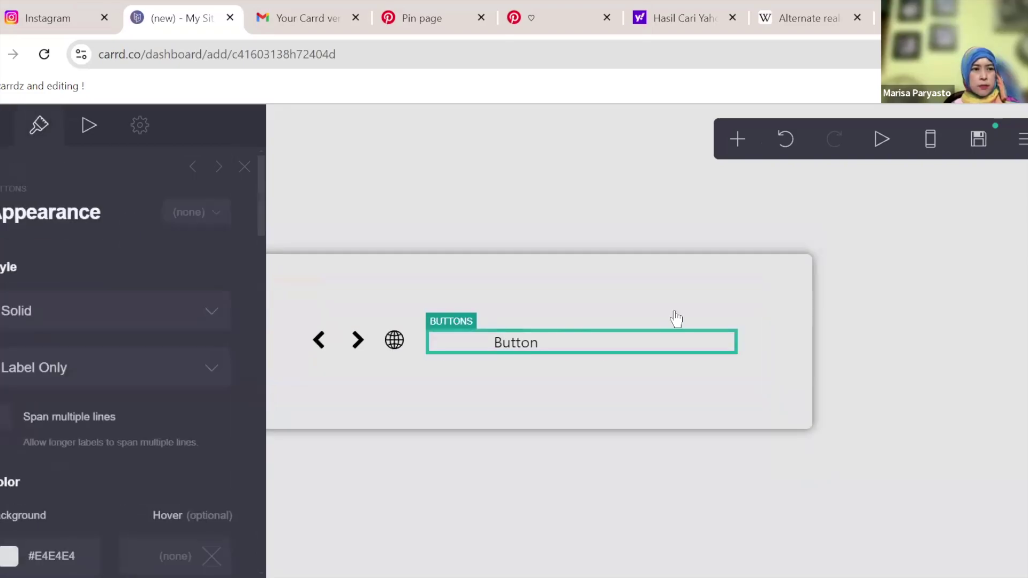
pyautogui.scroll(-10, 195, 368)
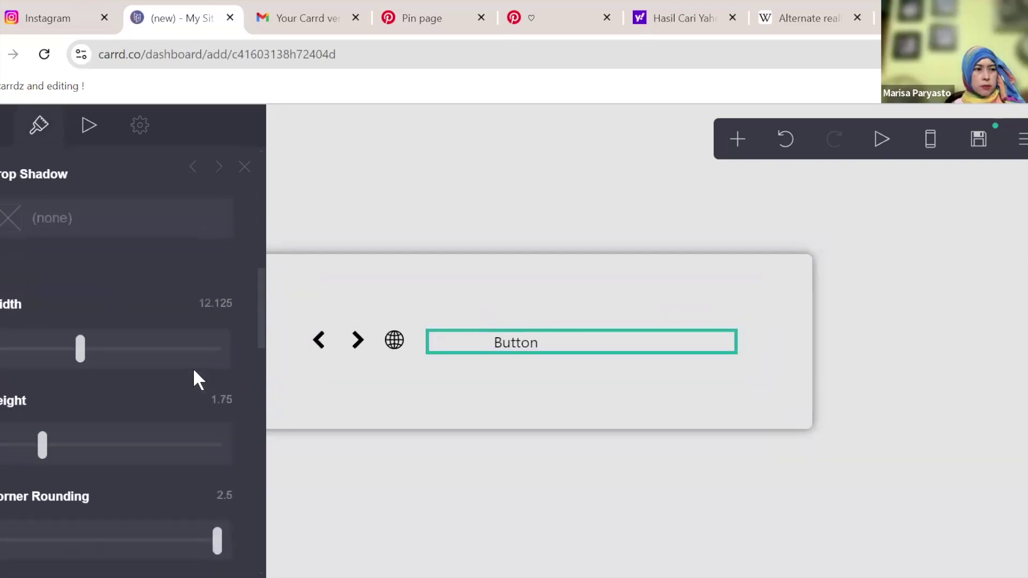
pyautogui.scroll(6, 193, 368)
pyautogui.click(89, 470)
pyautogui.click(30, 283)
pyautogui.moveTo(31, 284)
pyautogui.mouseDown()
pyautogui.moveTo(40, 298)
pyautogui.moveTo(28, 294)
pyautogui.moveTo(30, 304)
pyautogui.mouseUp()
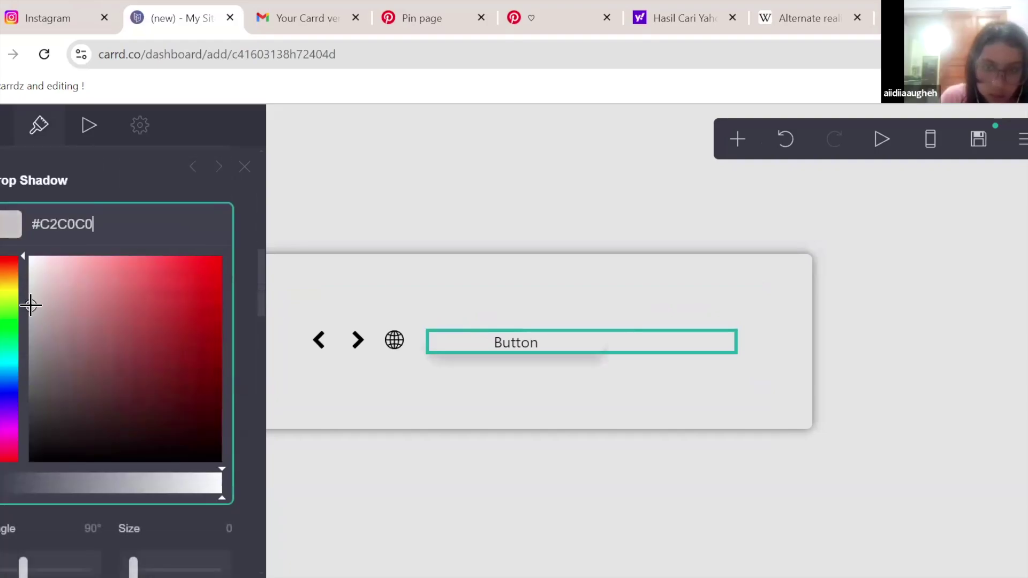
pyautogui.scroll(3, 212, 288)
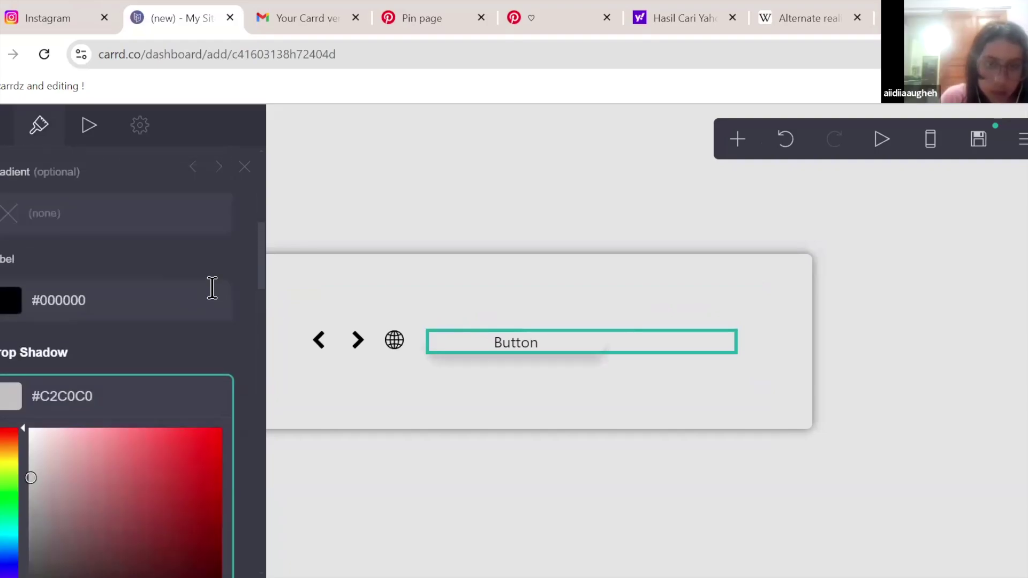
pyautogui.click(190, 348)
# - Copy the page box's drop shadow colour #707070 and apply it to the button's drop shadow
pyautogui.click(573, 425)
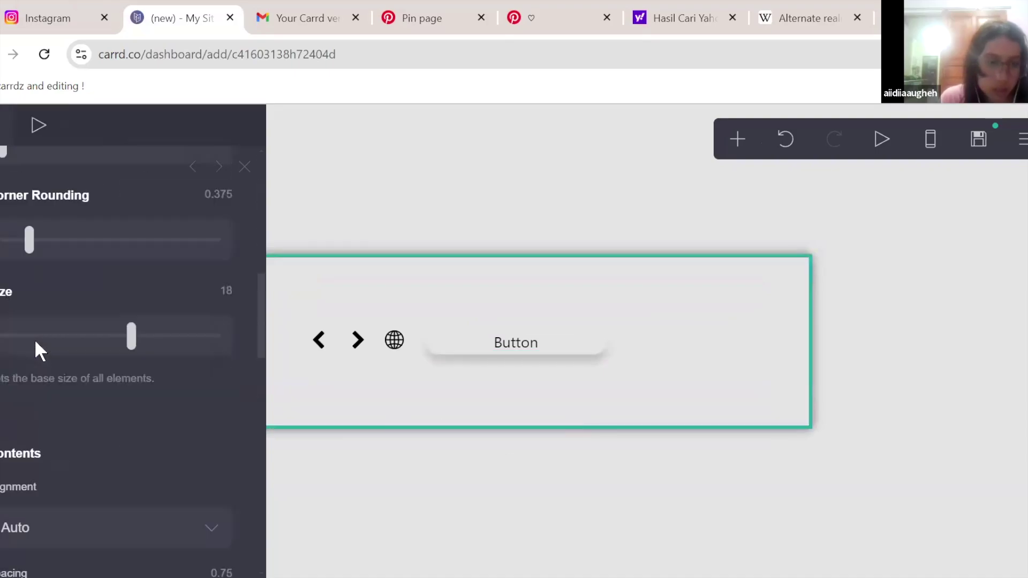
pyautogui.scroll(-5, 34, 338)
pyautogui.scroll(1, 119, 264)
pyautogui.click(120, 257)
pyautogui.hotkey('ctrl', 'c')
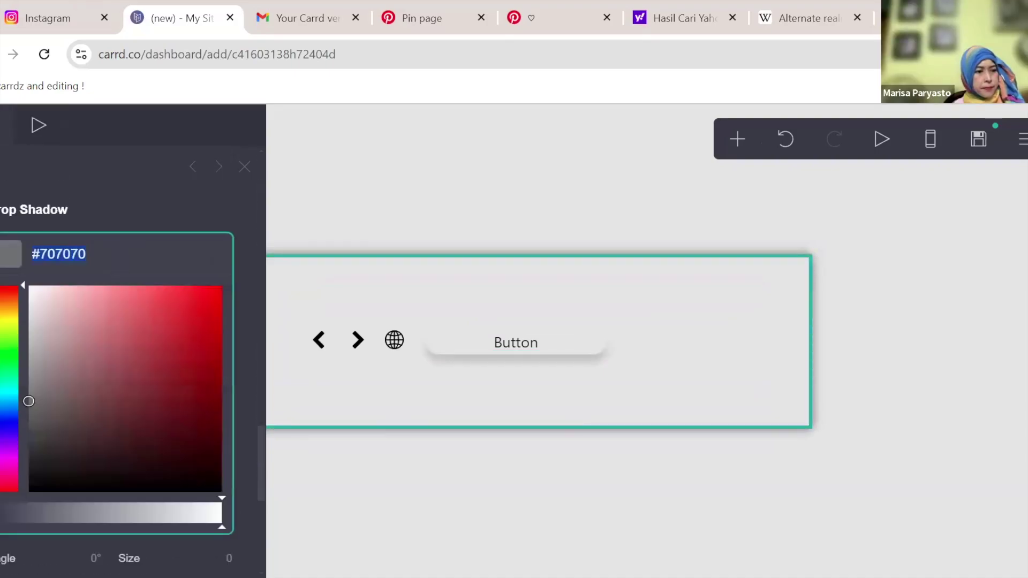
pyautogui.click(550, 351)
pyautogui.scroll(-10, 119, 412)
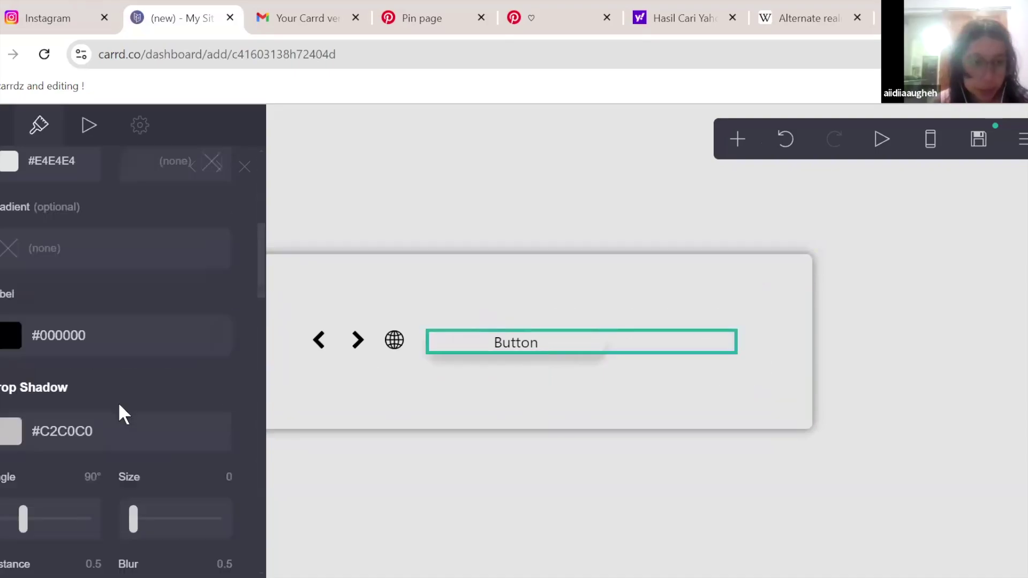
pyautogui.scroll(5, 120, 394)
pyautogui.click(80, 307)
pyautogui.hotkey('ctrl', 'v')
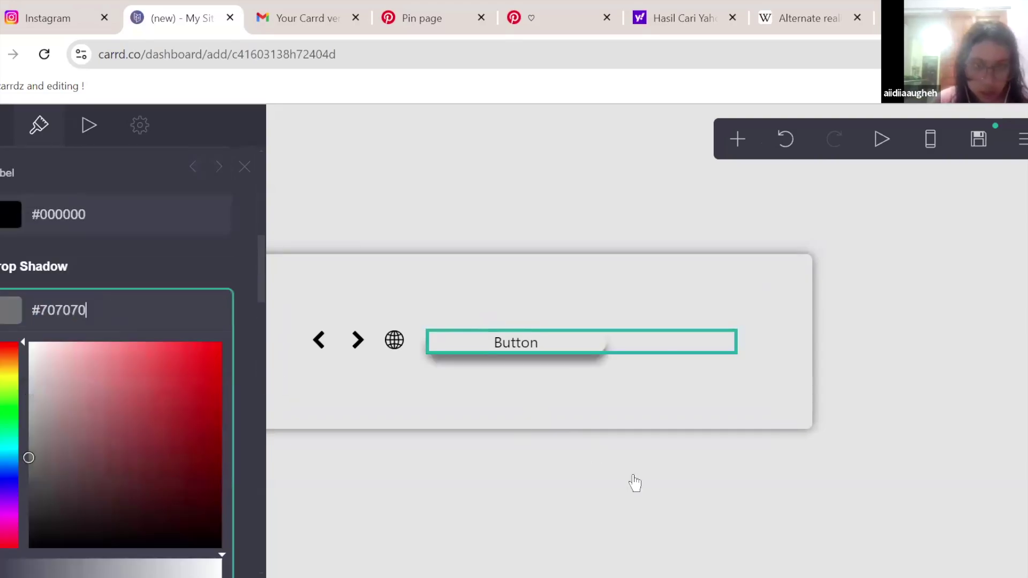
pyautogui.click(633, 481)
# - Set the button's drop shadow to angle 0°, distance 0 and blur 0.375
pyautogui.click(580, 349)
pyautogui.scroll(-8, 110, 377)
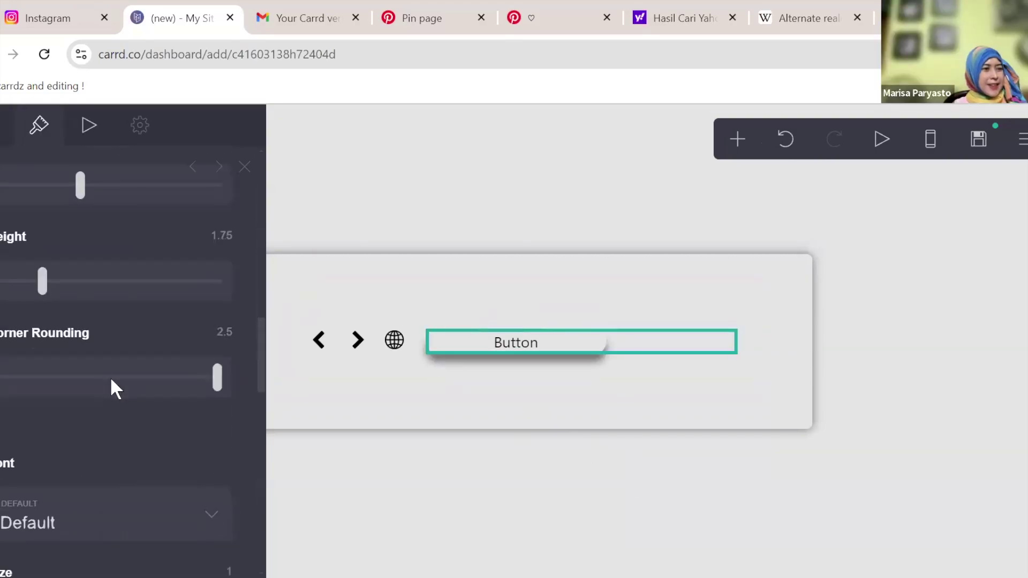
pyautogui.scroll(4, 110, 377)
pyautogui.scroll(3, 84, 431)
pyautogui.moveTo(27, 399); pyautogui.dragTo(3, 399)
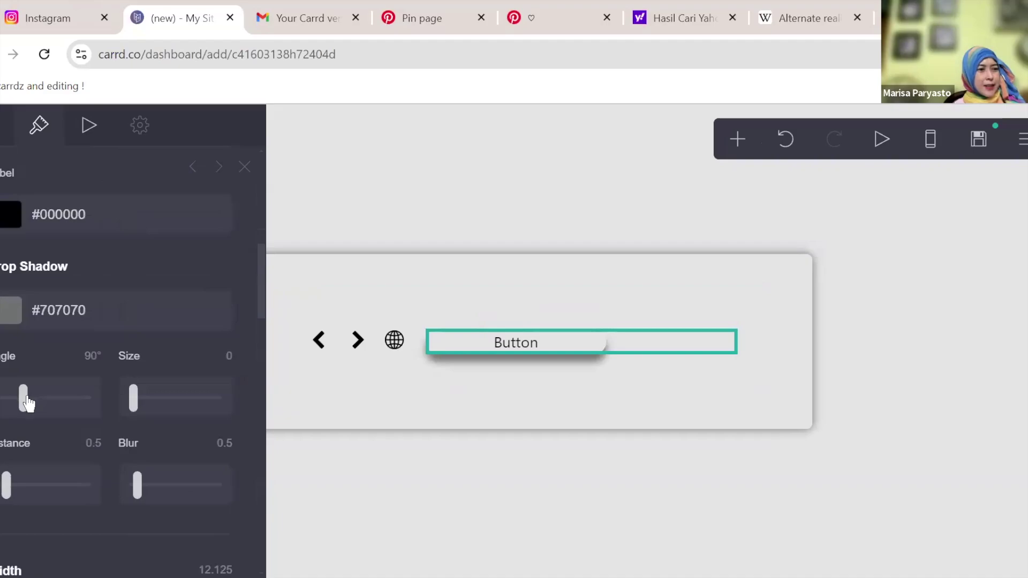
pyautogui.moveTo(136, 496)
pyautogui.mouseDown()
pyautogui.moveTo(127, 496)
pyautogui.moveTo(138, 499)
pyautogui.mouseUp()
pyautogui.moveTo(7, 485); pyautogui.dragTo(1, 485)
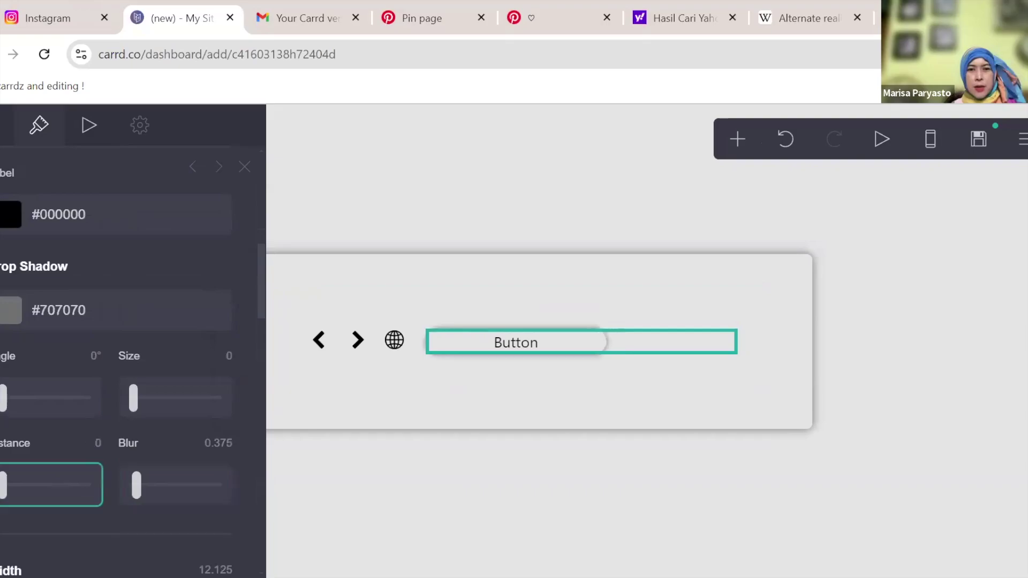
pyautogui.click(571, 517)
# - Widen the button to 22 so it spans its column like an address bar
pyautogui.click(592, 349)
pyautogui.scroll(-5, 164, 375)
pyautogui.scroll(-3, 164, 390)
pyautogui.scroll(-1, 161, 386)
pyautogui.moveTo(92, 363); pyautogui.dragTo(156, 373)
pyautogui.click(580, 370)
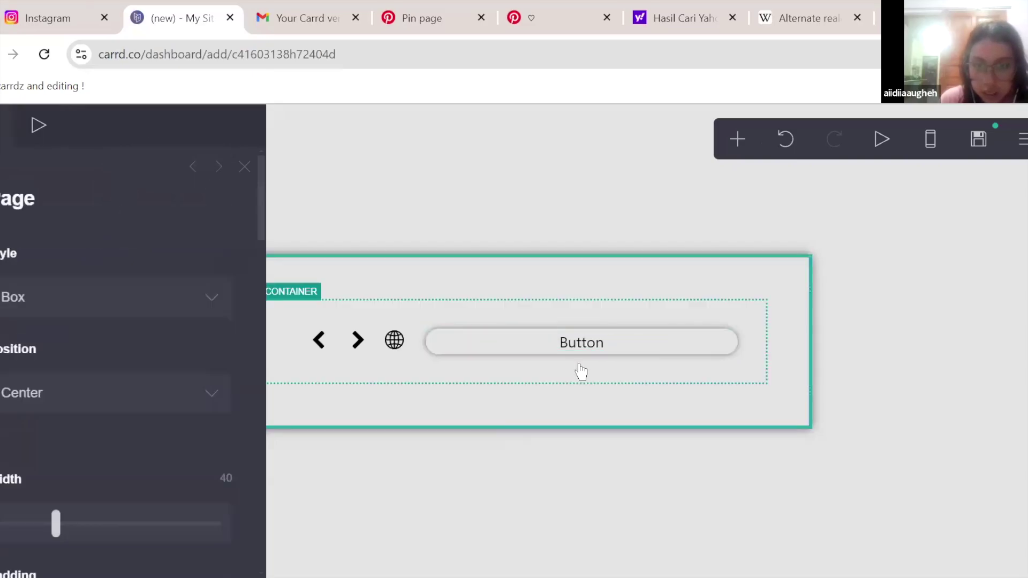
pyautogui.click(596, 341)
pyautogui.click(527, 19)
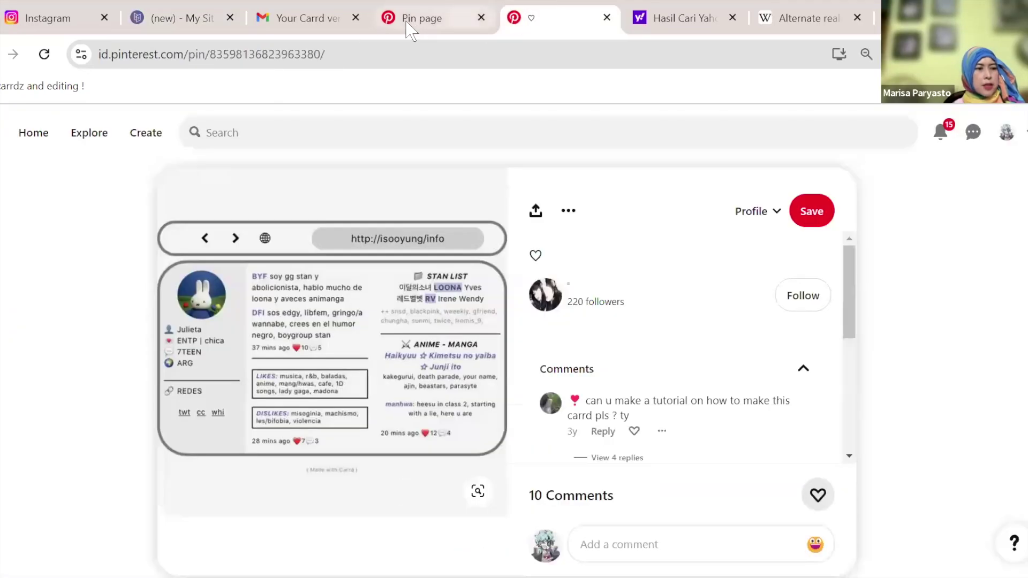
pyautogui.click(159, 16)
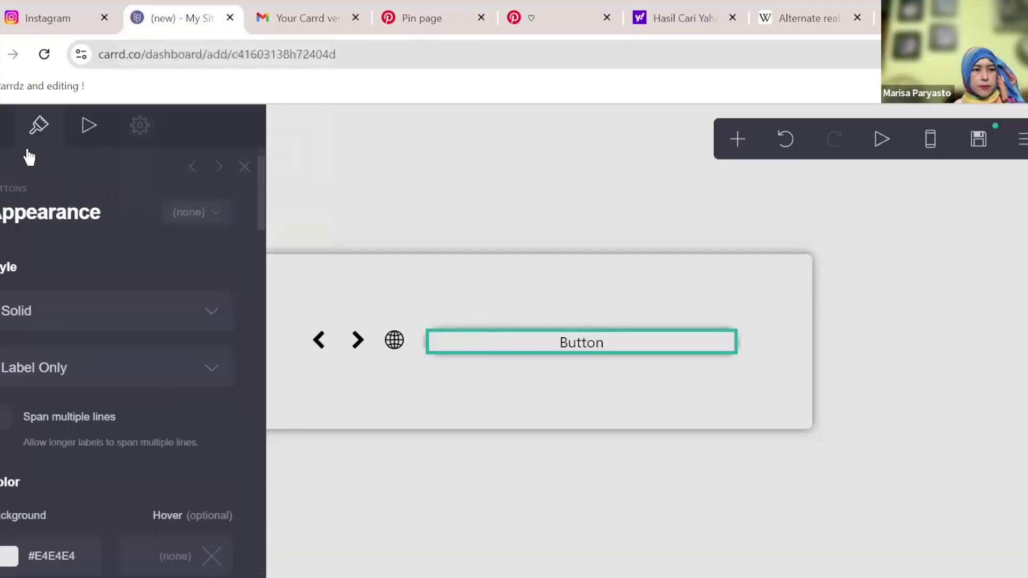
pyautogui.scroll(-3, 125, 375)
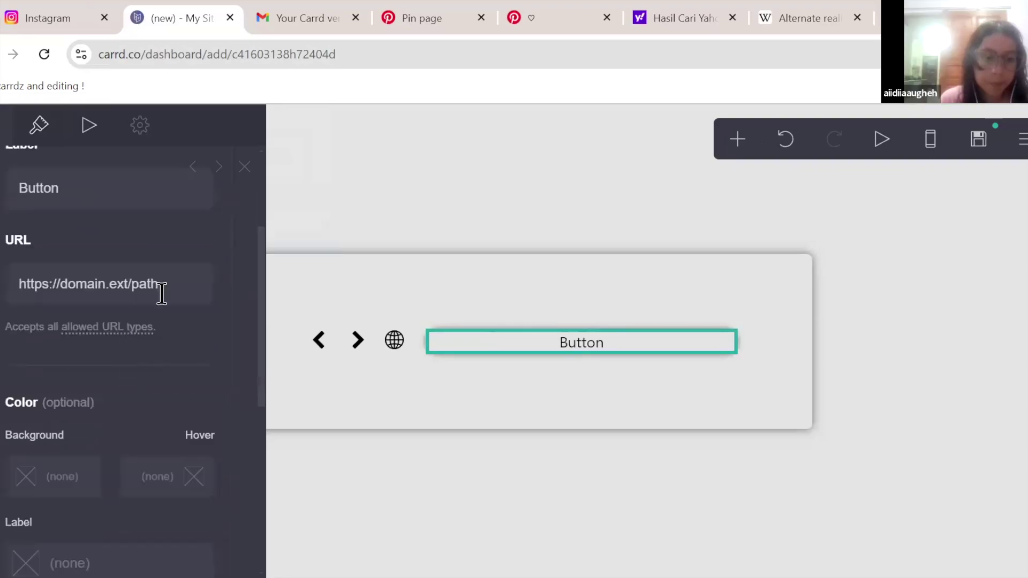
pyautogui.scroll(3, 168, 289)
pyautogui.click(120, 359)
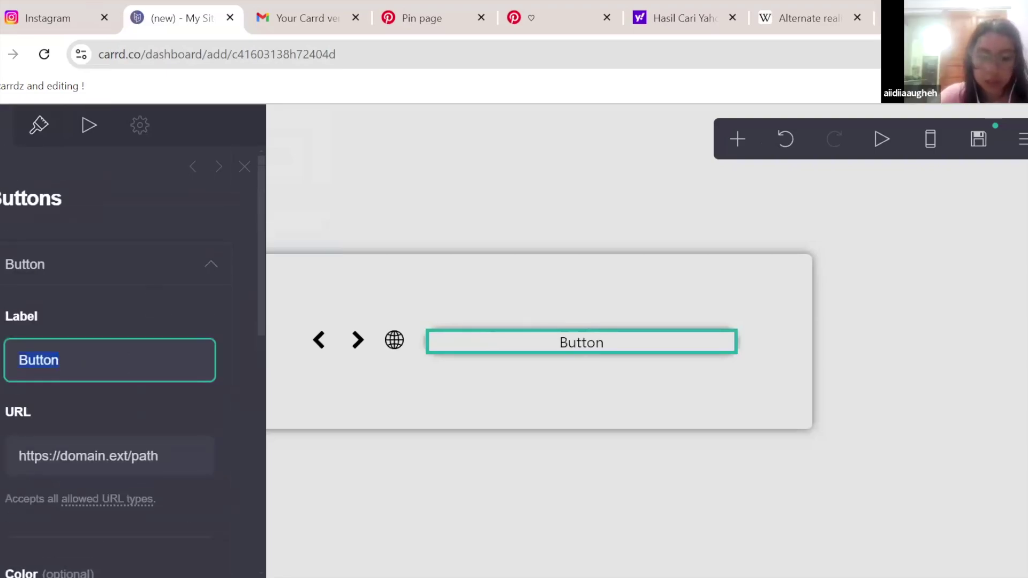
pyautogui.write('http://')
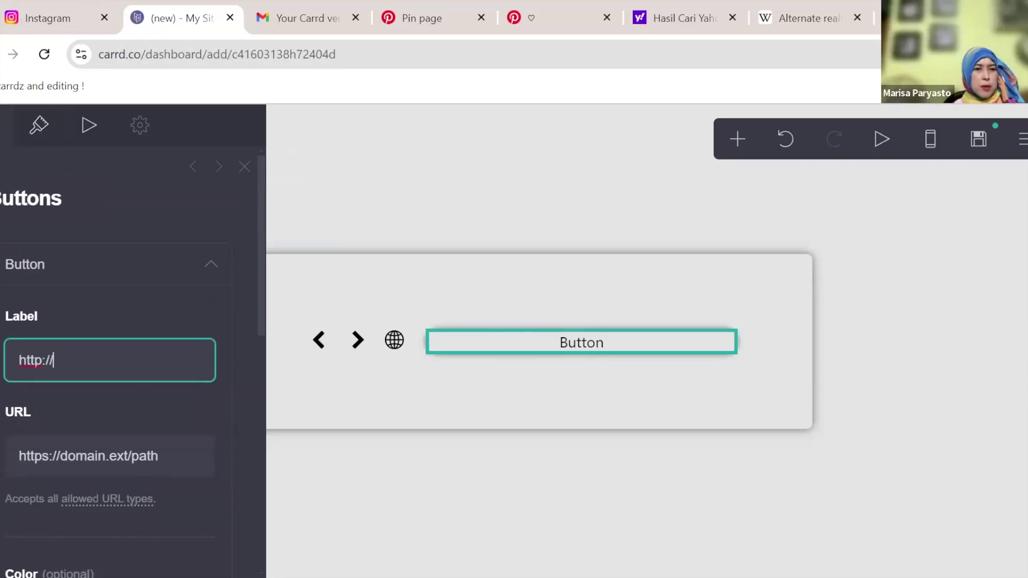
pyautogui.hotkey('ctrl', '5')
pyautogui.click(170, 16)
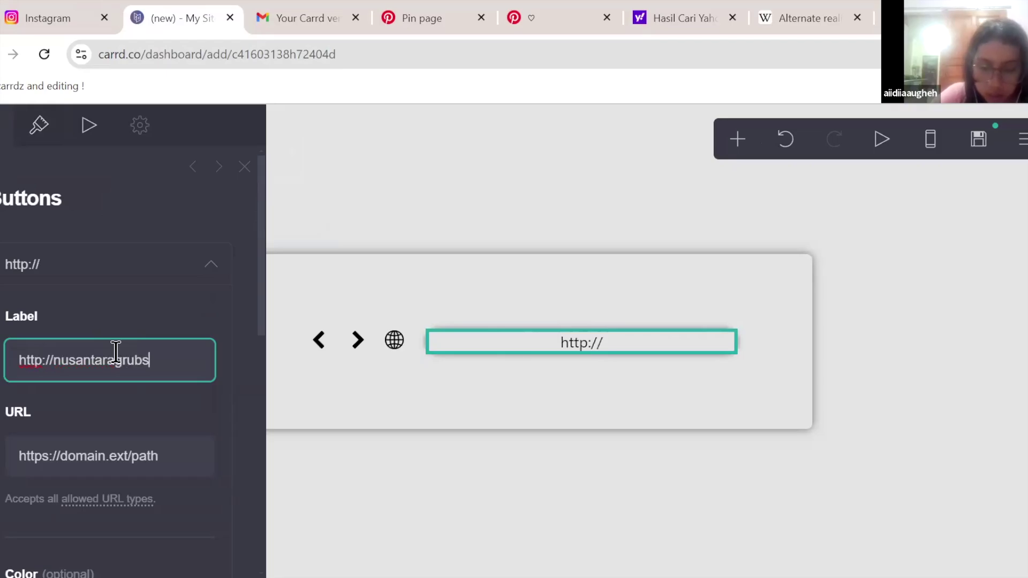
pyautogui.click(454, 16)
pyautogui.click(554, 16)
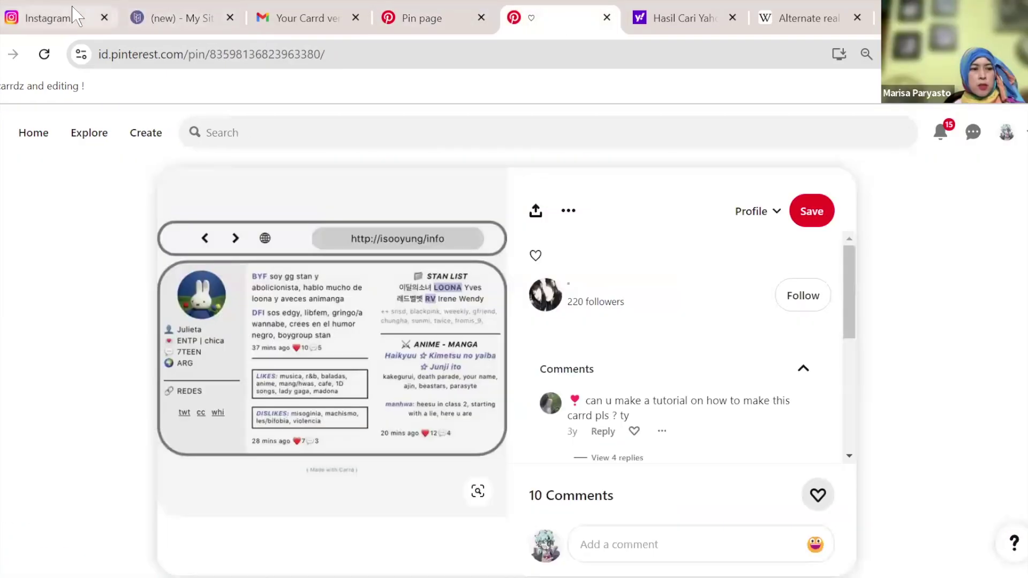
pyautogui.click(167, 14)
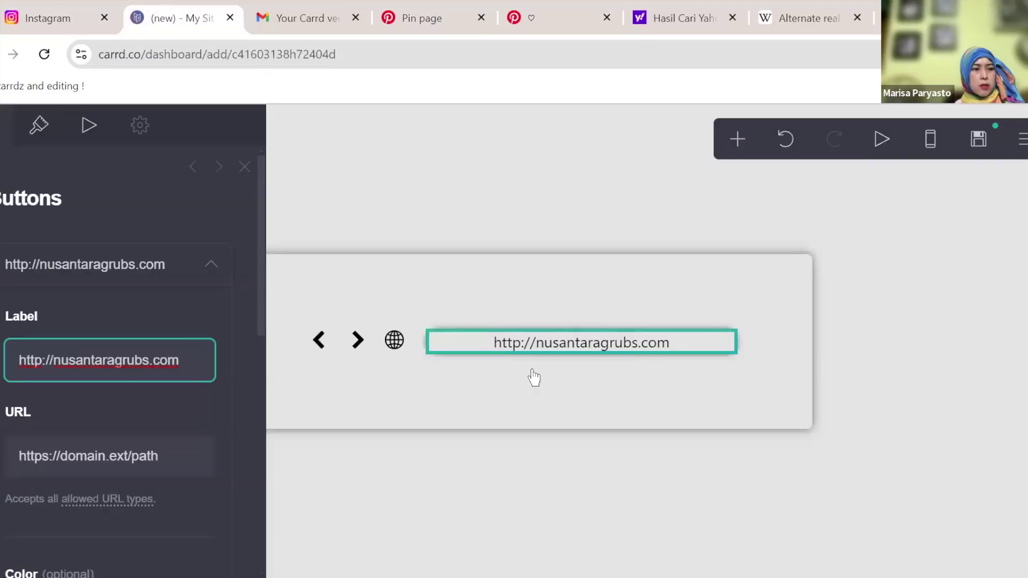
pyautogui.click(520, 515)
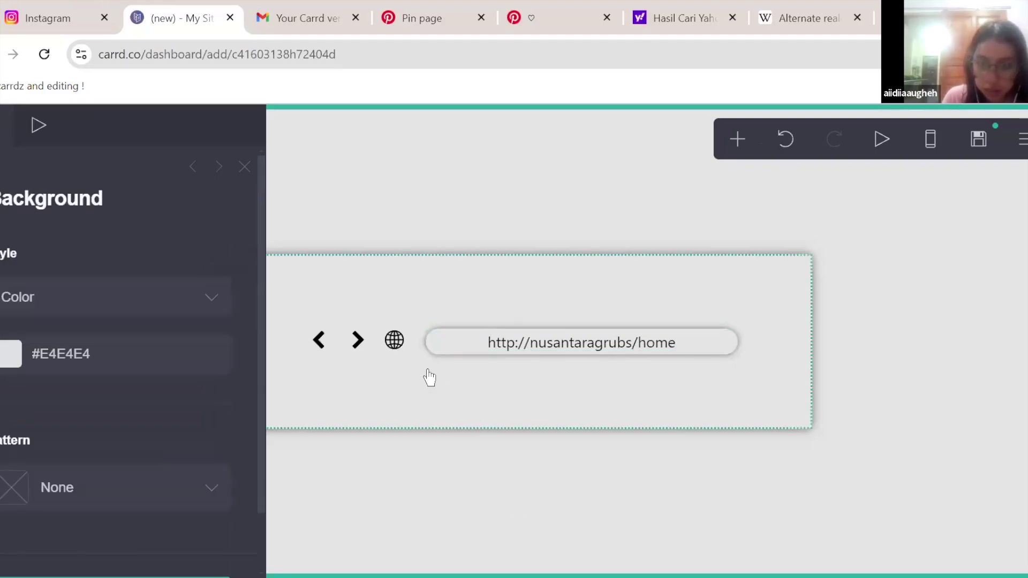
# - Set the URL of the Globe icon to #home
pyautogui.click(394, 341)
pyautogui.scroll(-5, 165, 398)
pyautogui.click(174, 320)
pyautogui.hotkey('ctrl', 'a')
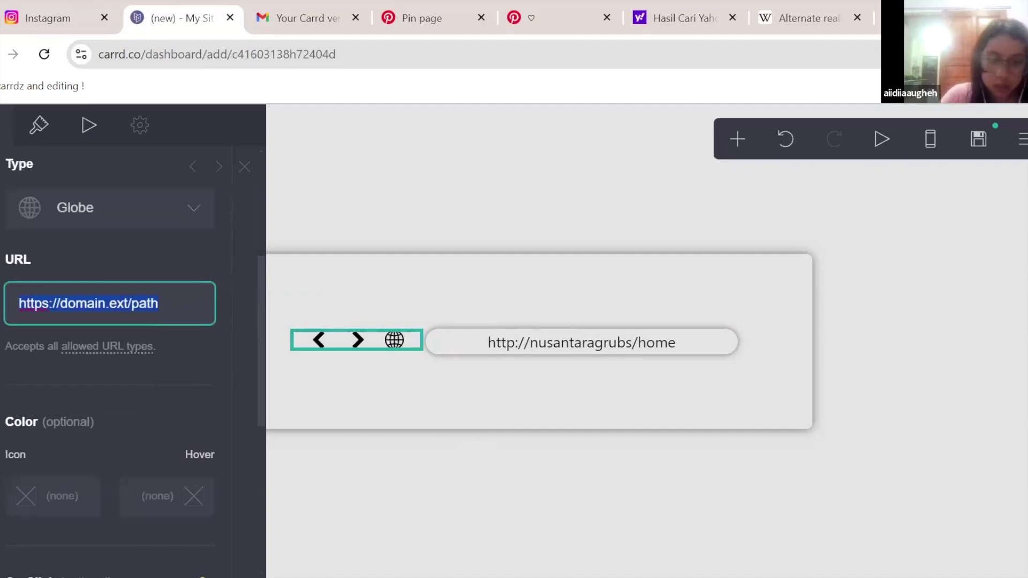
pyautogui.write('3')
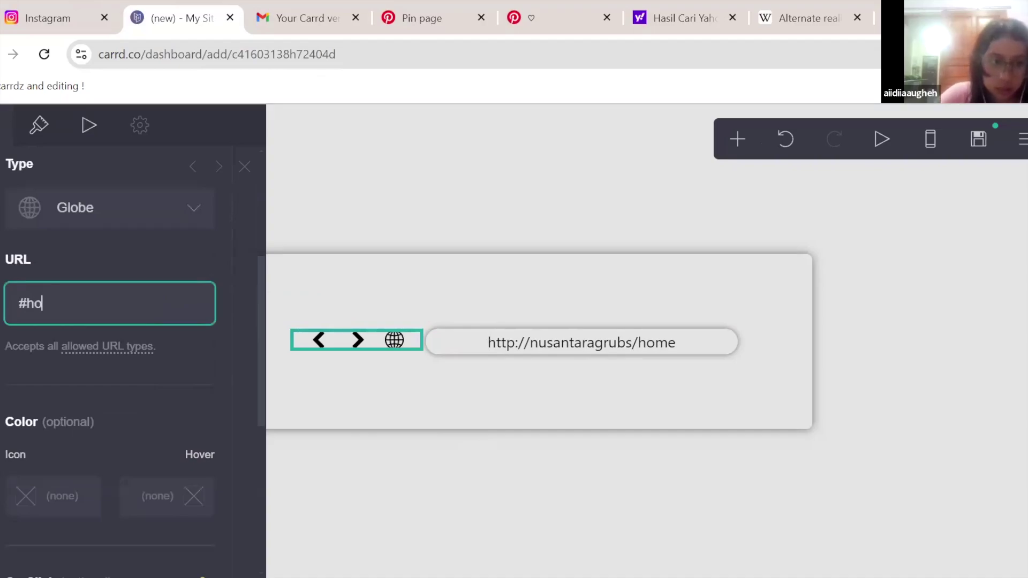
pyautogui.write('home')
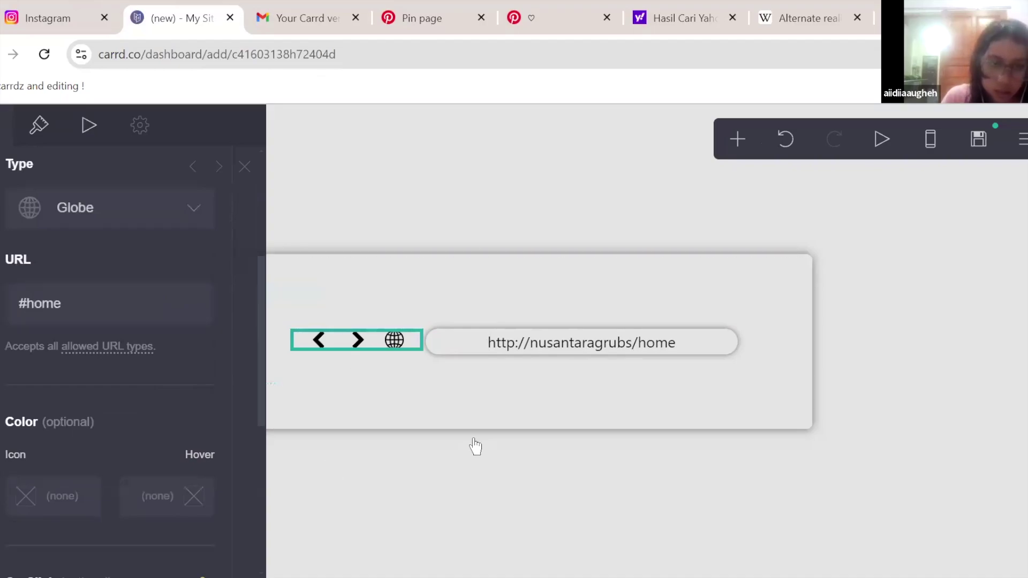
pyautogui.click(494, 475)
# - Compare the finished address bar row with the browser-window layout in the Pinterest pin
pyautogui.click(880, 140)
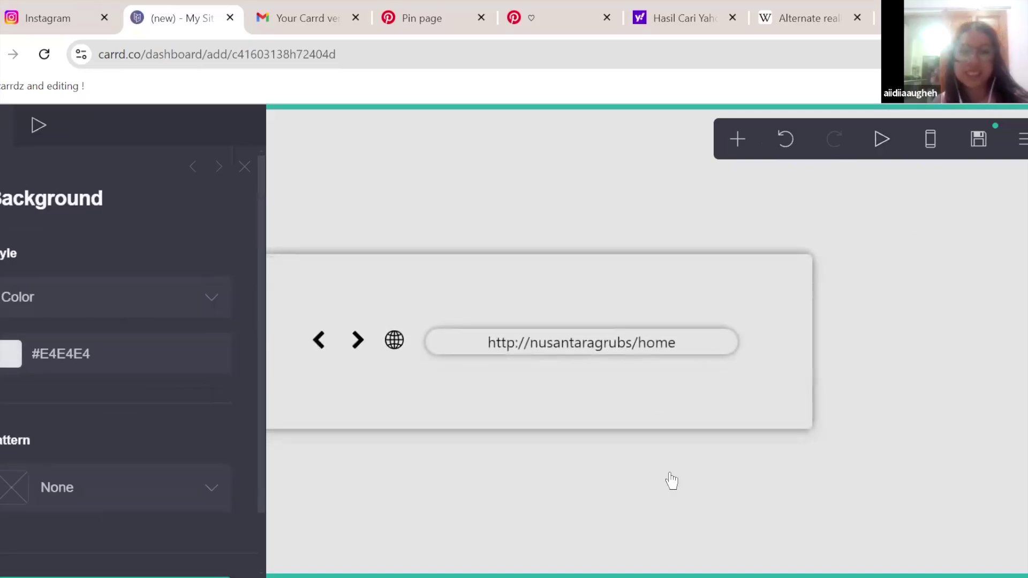
pyautogui.click(696, 18)
pyautogui.click(580, 18)
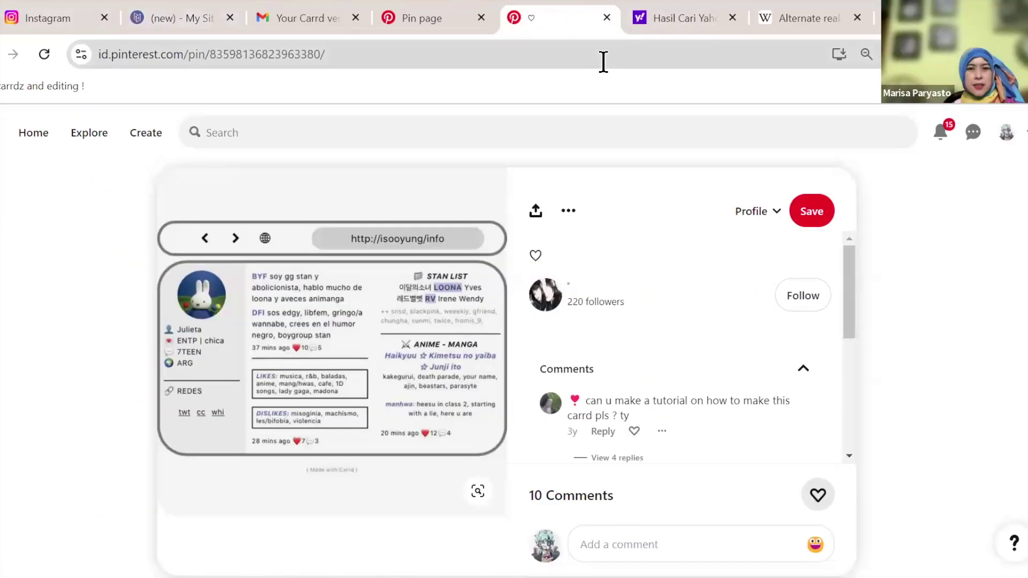
pyautogui.click(202, 16)
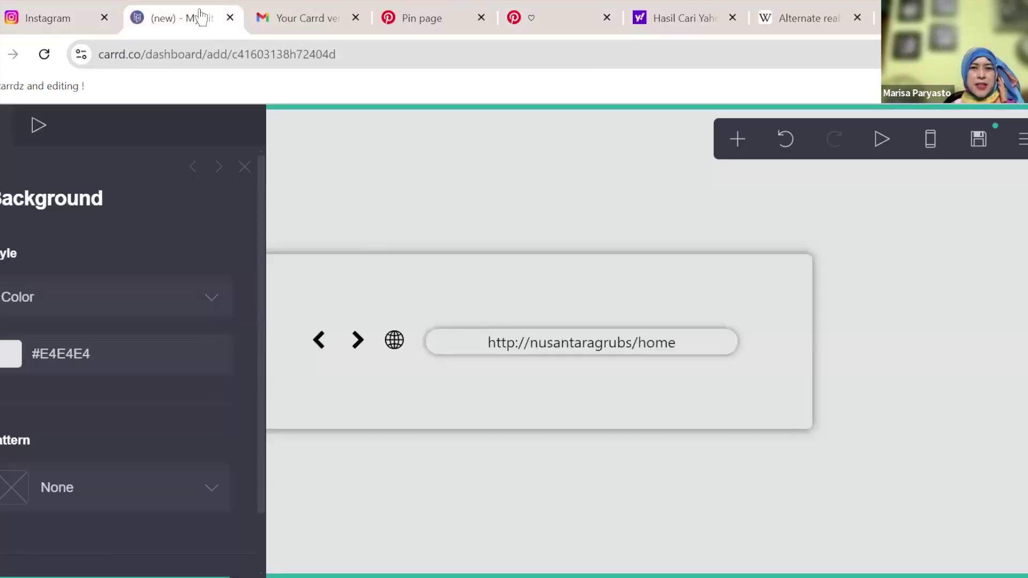
pyautogui.scroll(-5, 177, 383)
pyautogui.scroll(5, 177, 383)
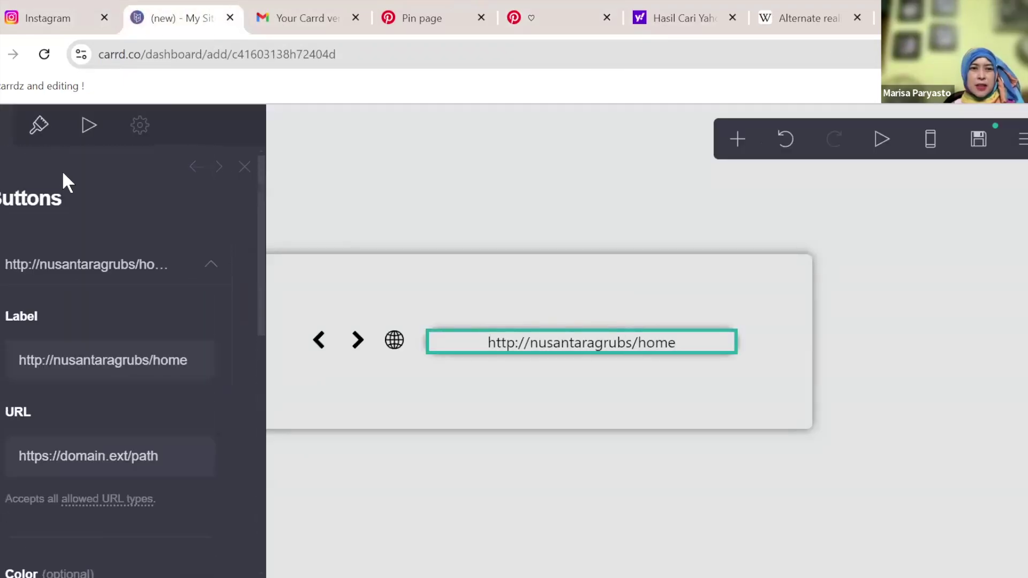
pyautogui.scroll(-10, 124, 363)
pyautogui.scroll(6, 126, 364)
pyautogui.scroll(-5, 123, 369)
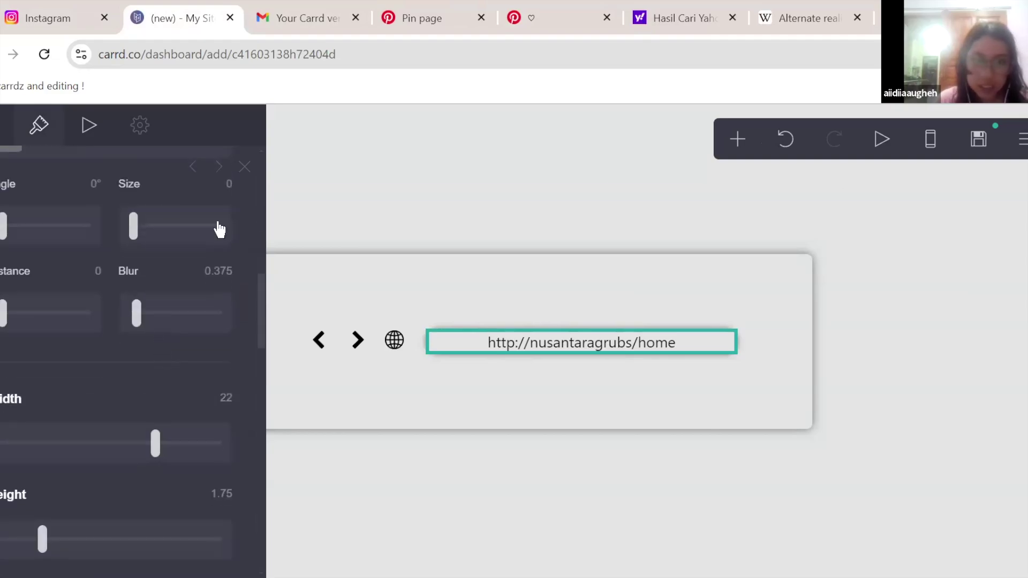
pyautogui.scroll(2, 219, 229)
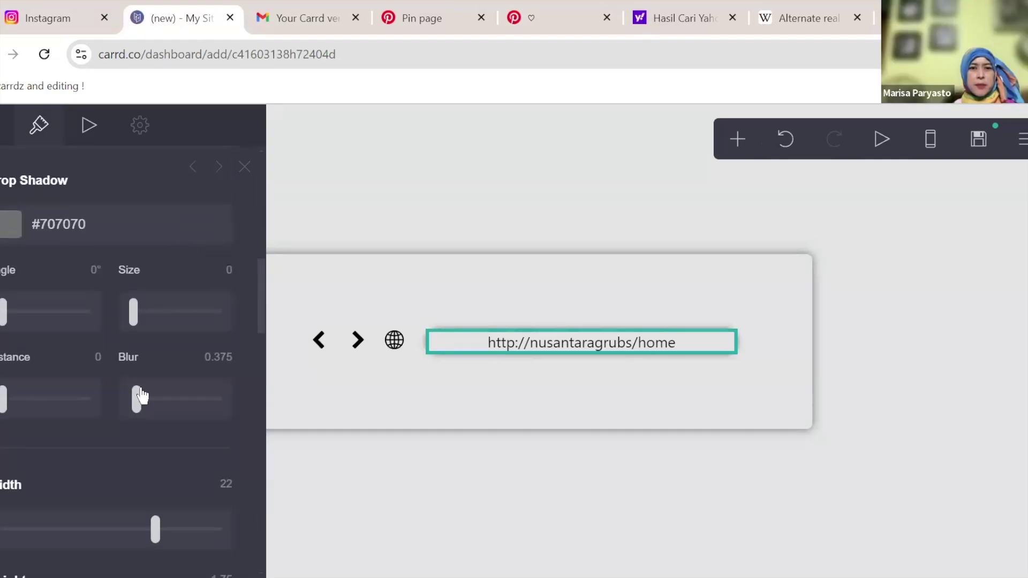
pyautogui.scroll(4, 133, 406)
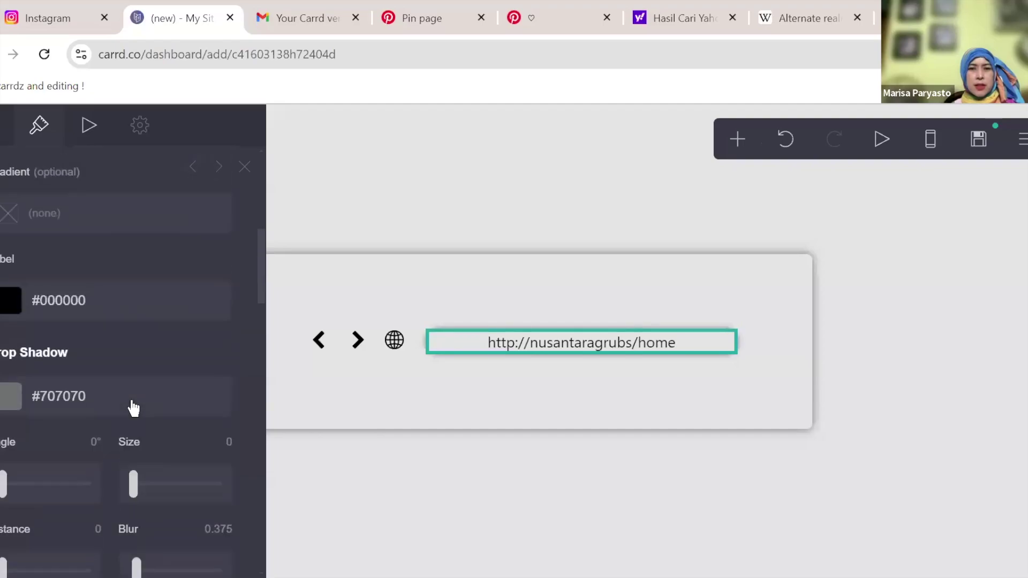
pyautogui.click(133, 392)
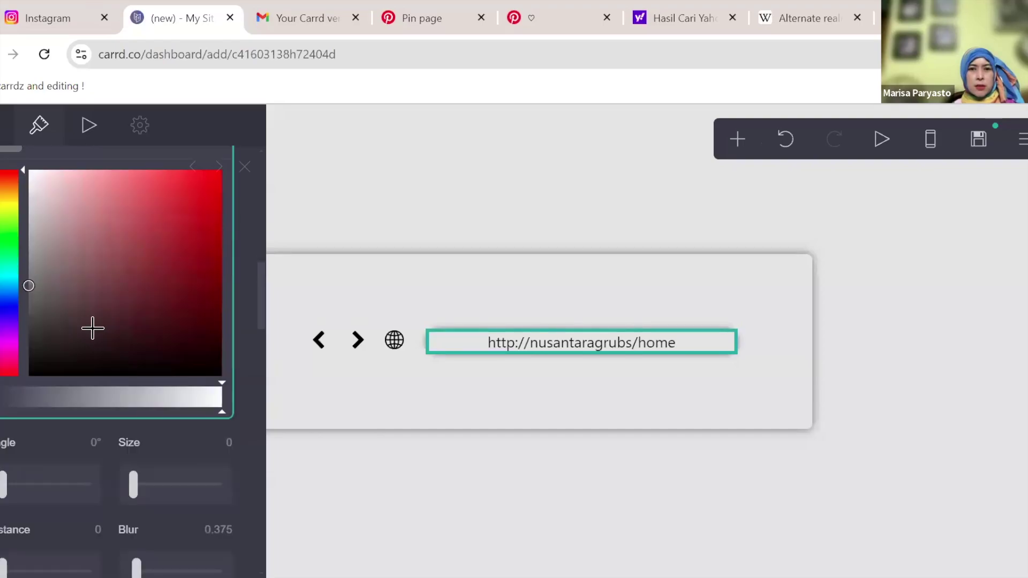
pyautogui.moveTo(208, 400); pyautogui.dragTo(45, 400)
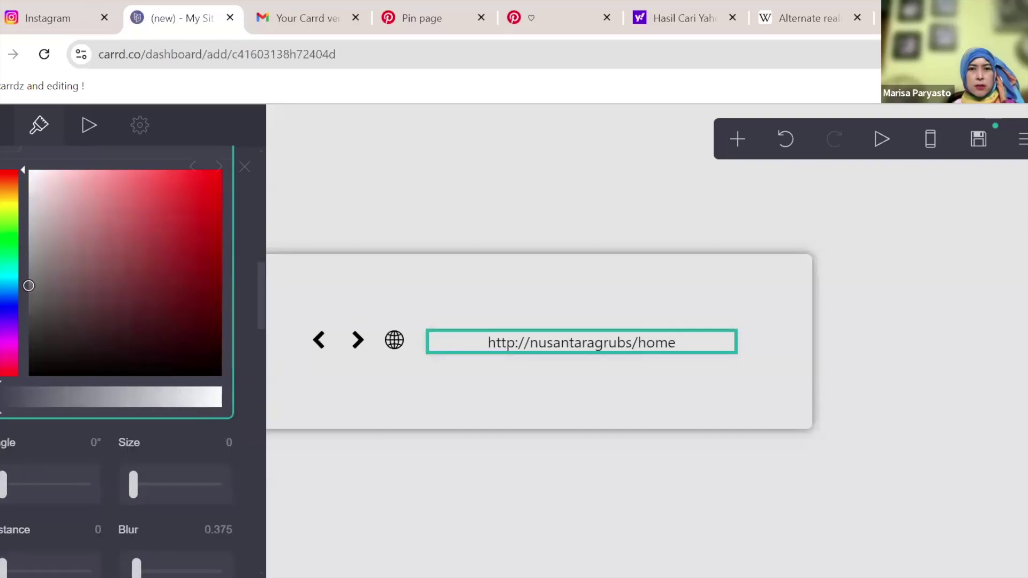
pyautogui.click(564, 440)
# - Set the background color of the address button to the grey #B8B8B8
pyautogui.click(583, 348)
pyautogui.scroll(-10, 223, 374)
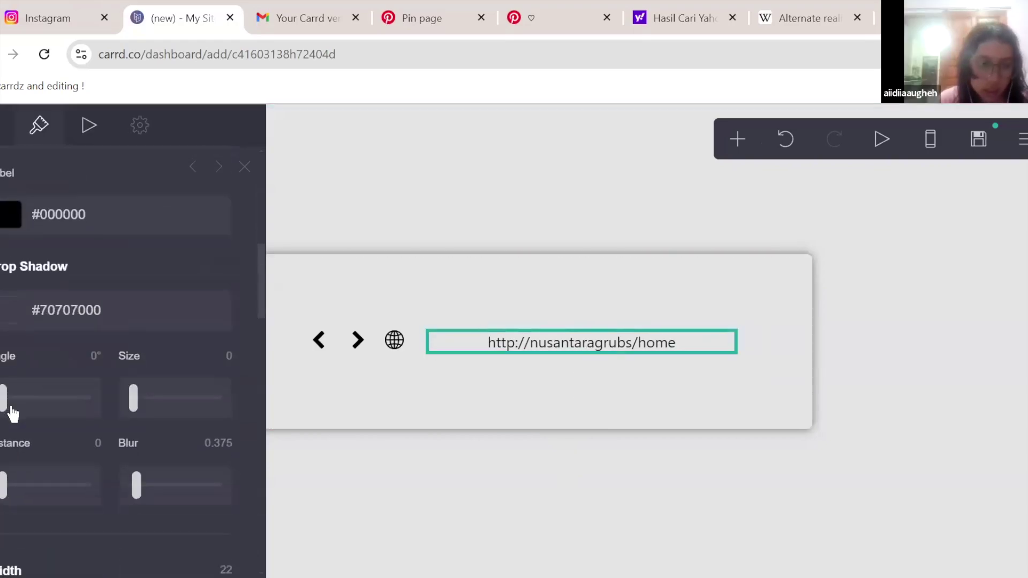
pyautogui.scroll(10, 50, 385)
pyautogui.scroll(-1, 59, 383)
pyautogui.scroll(-3, 61, 381)
pyautogui.click(56, 297)
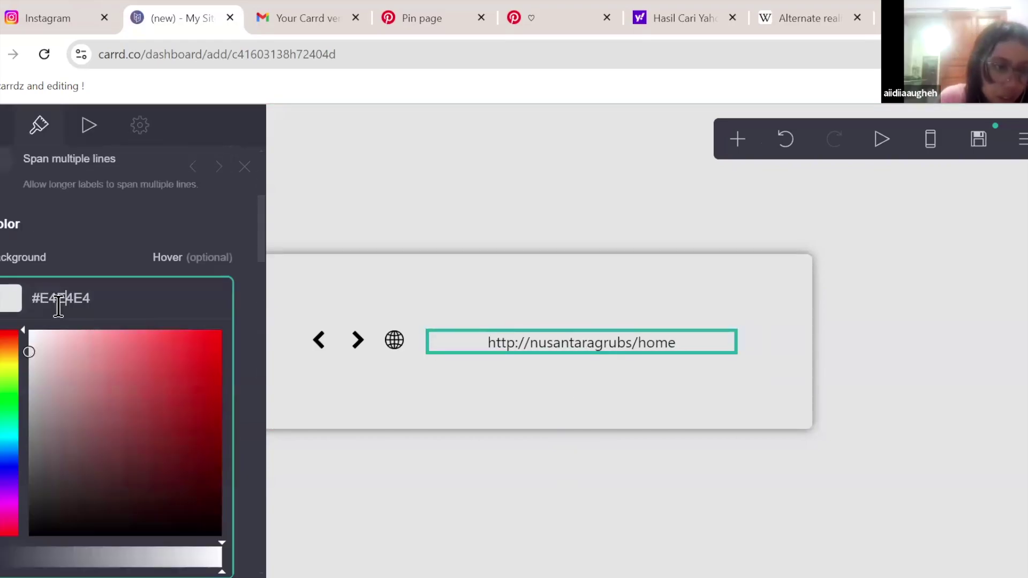
pyautogui.moveTo(34, 356); pyautogui.dragTo(23, 390)
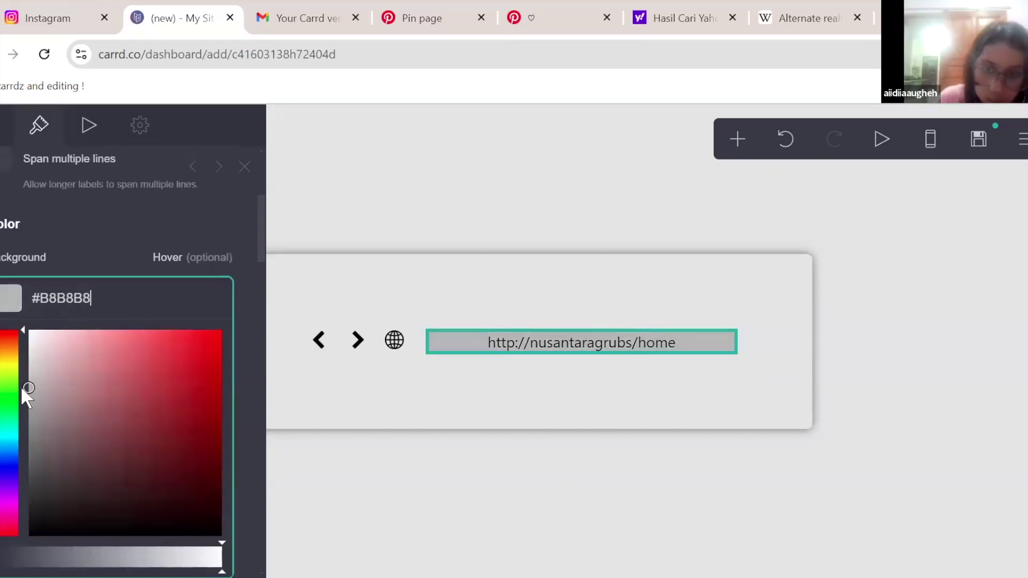
pyautogui.click(546, 474)
# - Compare the grey address button with the browser-window layout in the Pinterest pin, returning to the Carrd editor
pyautogui.click(595, 12)
pyautogui.click(194, 12)
pyautogui.click(514, 18)
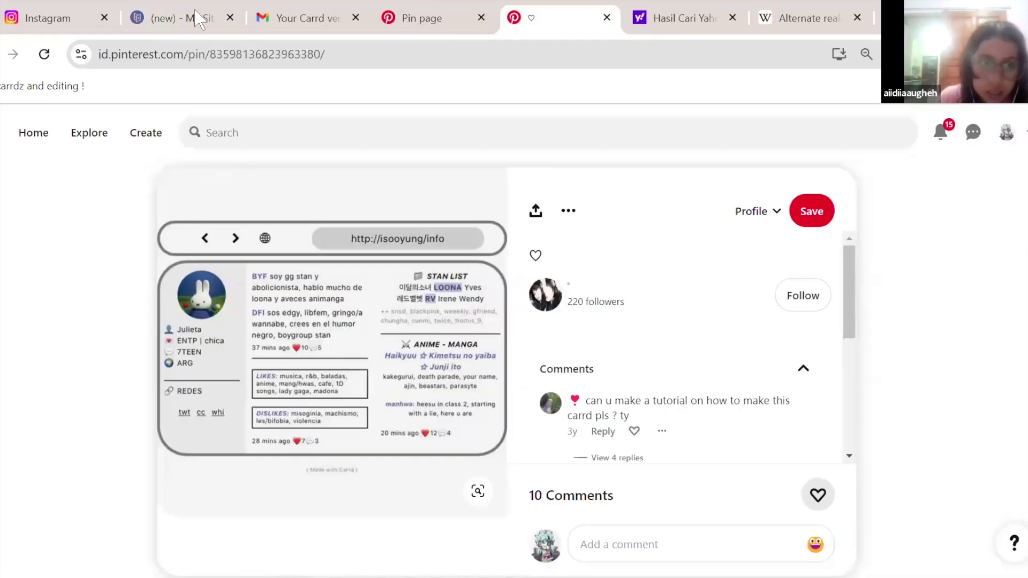
pyautogui.click(162, 11)
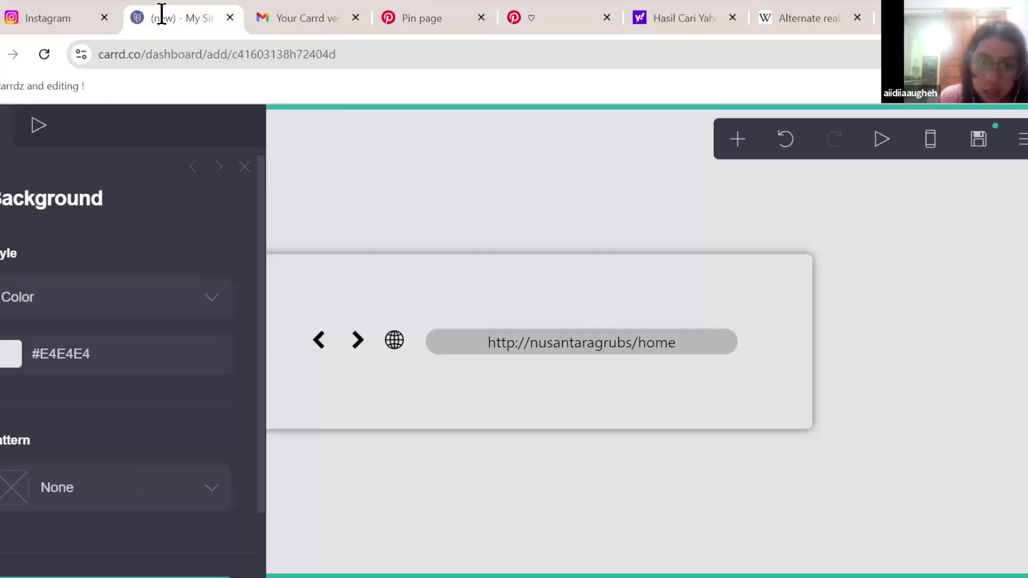
# - Set the border color of the container around the icons and address button to #000000
pyautogui.click(554, 324)
pyautogui.scroll(5, 76, 352)
pyautogui.scroll(-5, 56, 154)
pyautogui.scroll(-10, 85, 364)
pyautogui.scroll(5, 85, 366)
pyautogui.scroll(-4, 86, 366)
pyautogui.scroll(2, 85, 366)
pyautogui.scroll(-8, 86, 364)
pyautogui.scroll(3, 87, 363)
pyautogui.click(87, 342)
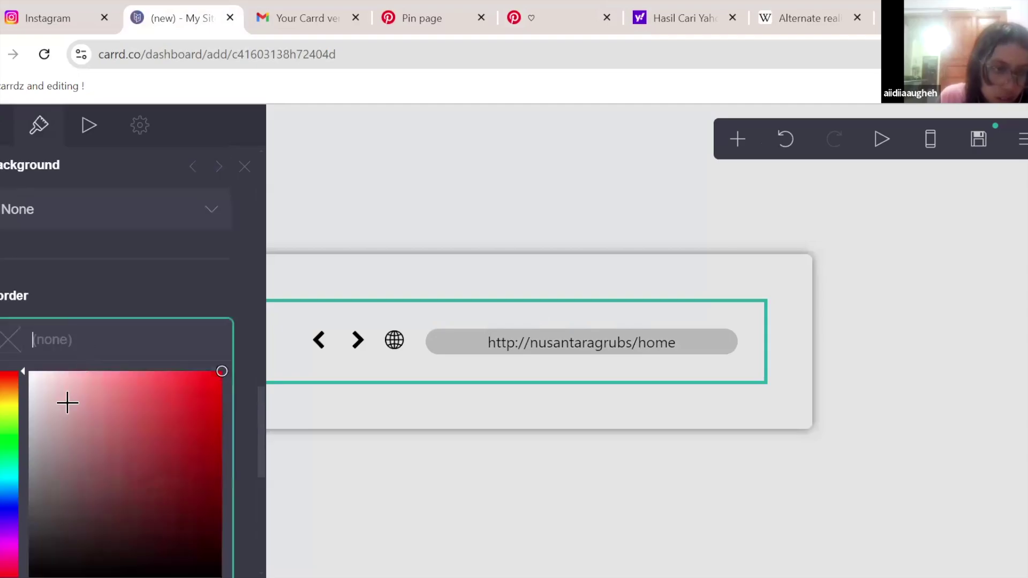
pyautogui.moveTo(41, 391); pyautogui.dragTo(152, 576)
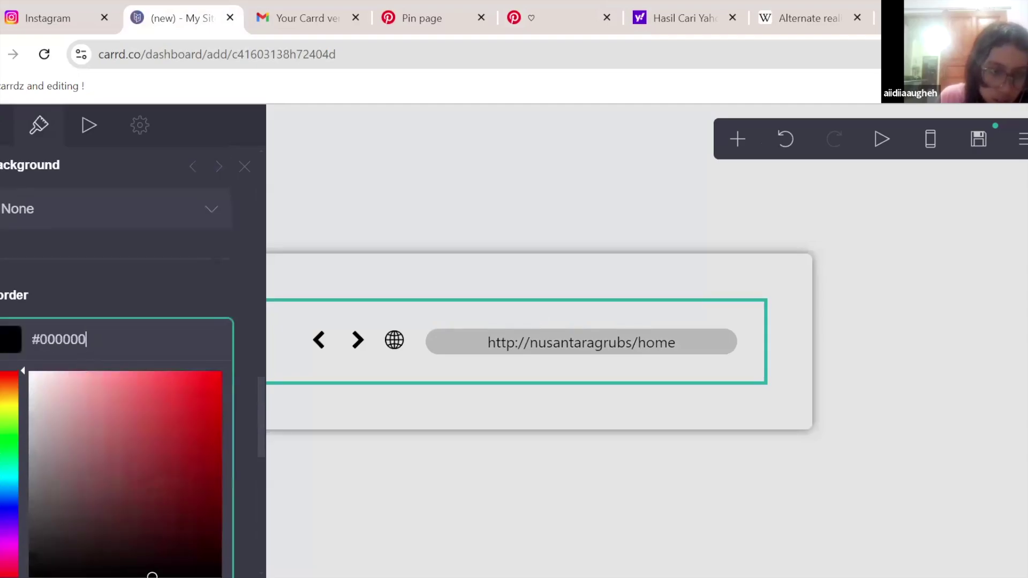
pyautogui.click(191, 278)
pyautogui.click(595, 491)
# - Set the border width of the container around the address bar row to 6
pyautogui.click(434, 347)
pyautogui.click(436, 380)
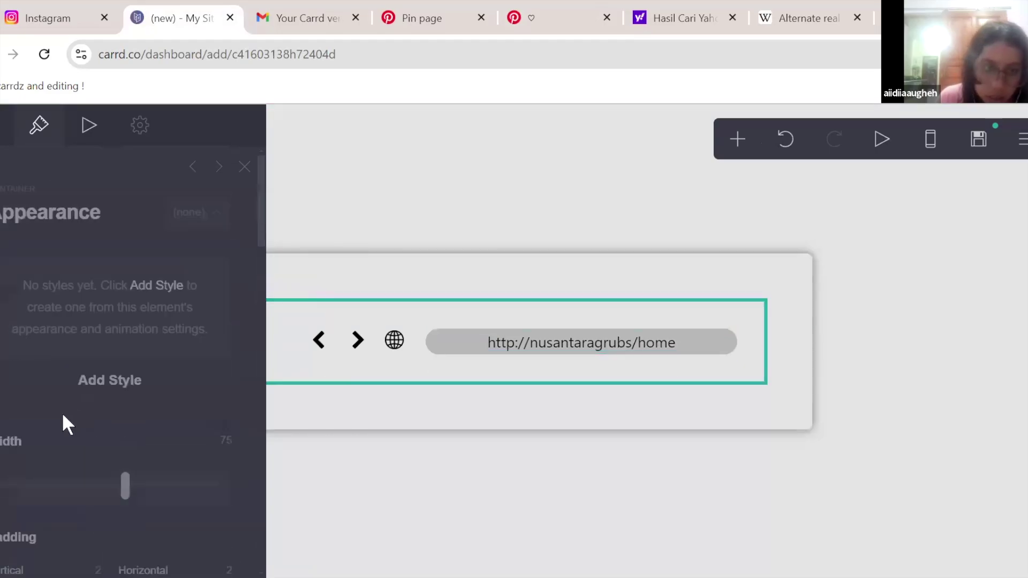
pyautogui.scroll(5, 62, 423)
pyautogui.scroll(-2, 62, 423)
pyautogui.moveTo(4, 330)
pyautogui.mouseDown()
pyautogui.moveTo(26, 337)
pyautogui.moveTo(16, 328)
pyautogui.mouseUp()
# - Set the container's corner rounding to 3 and its border width to 4
pyautogui.scroll(-5, 16, 328)
pyautogui.scroll(-3, 147, 374)
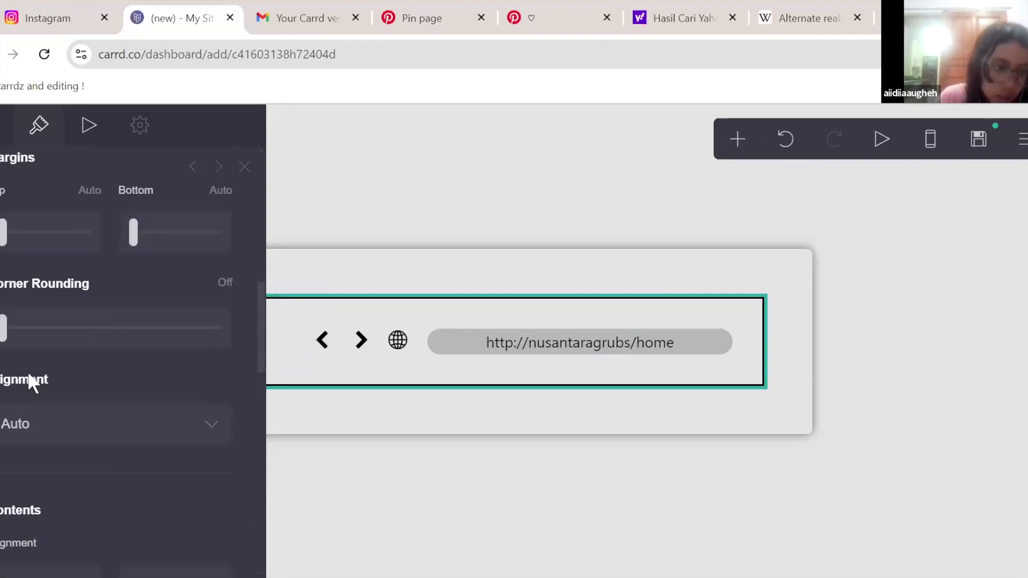
pyautogui.moveTo(5, 336); pyautogui.dragTo(244, 384)
pyautogui.scroll(-8, 292, 427)
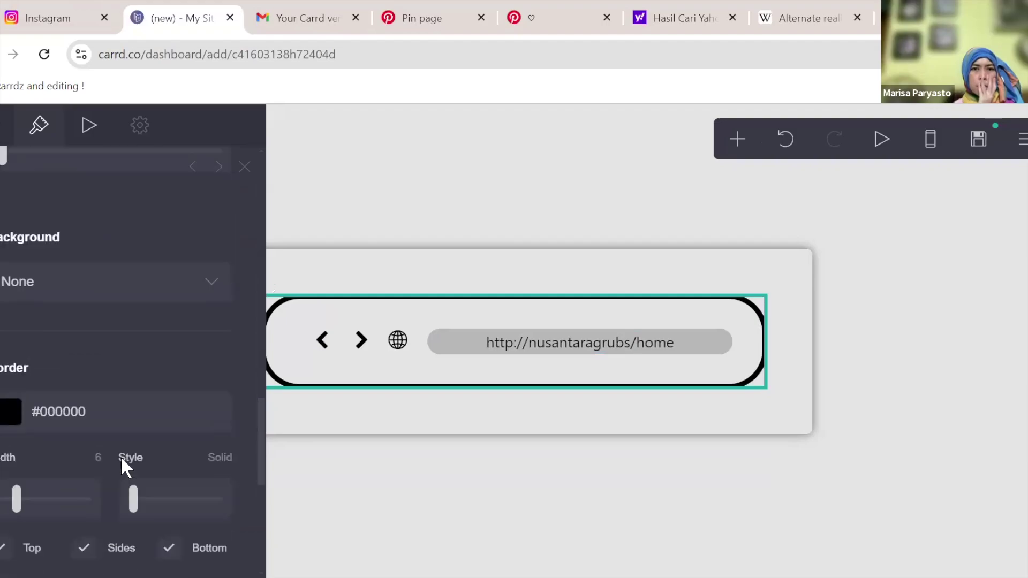
pyautogui.moveTo(11, 496); pyautogui.dragTo(12, 508)
pyautogui.click(628, 568)
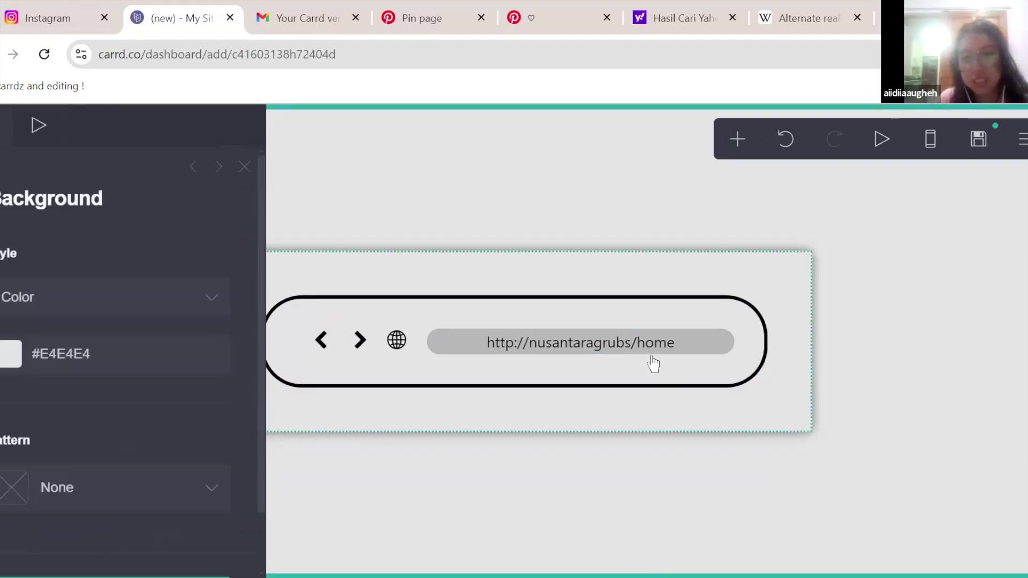
# - Set the Chevron Left icon's color to #5E5E5E and copy that color code
pyautogui.click(636, 383)
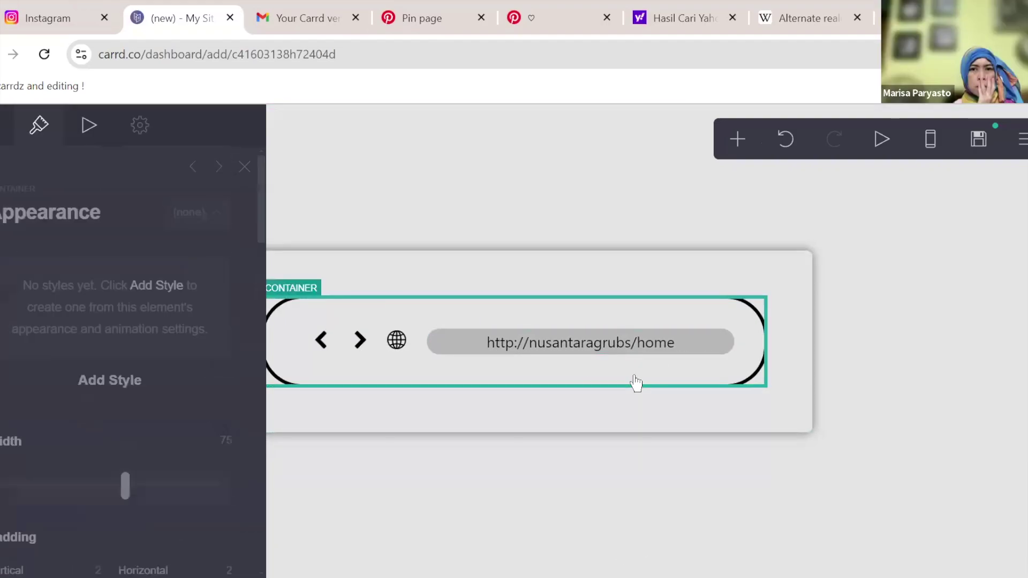
pyautogui.click(328, 341)
pyautogui.scroll(-10, 101, 334)
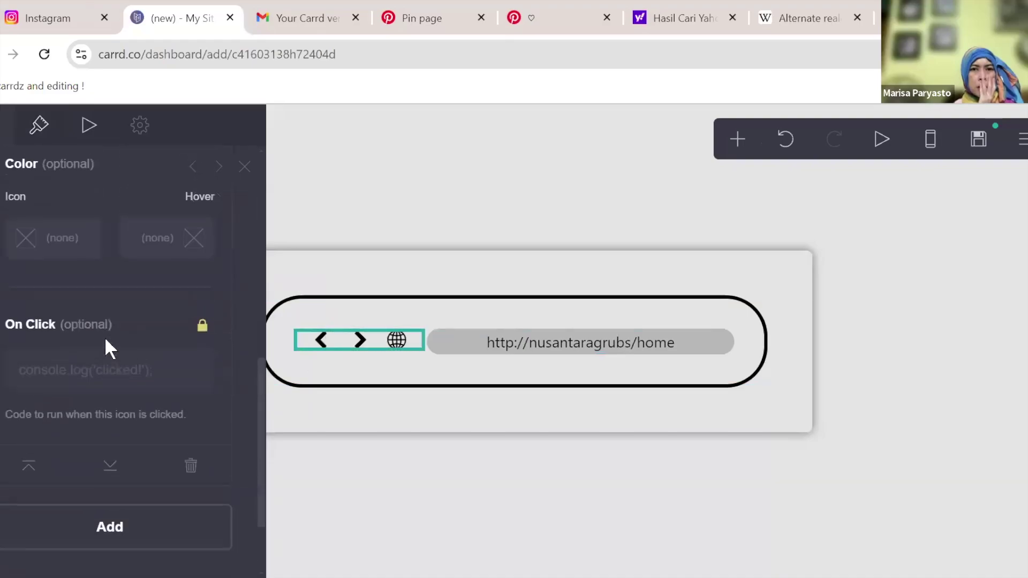
pyautogui.scroll(8, 104, 340)
pyautogui.scroll(-8, 107, 321)
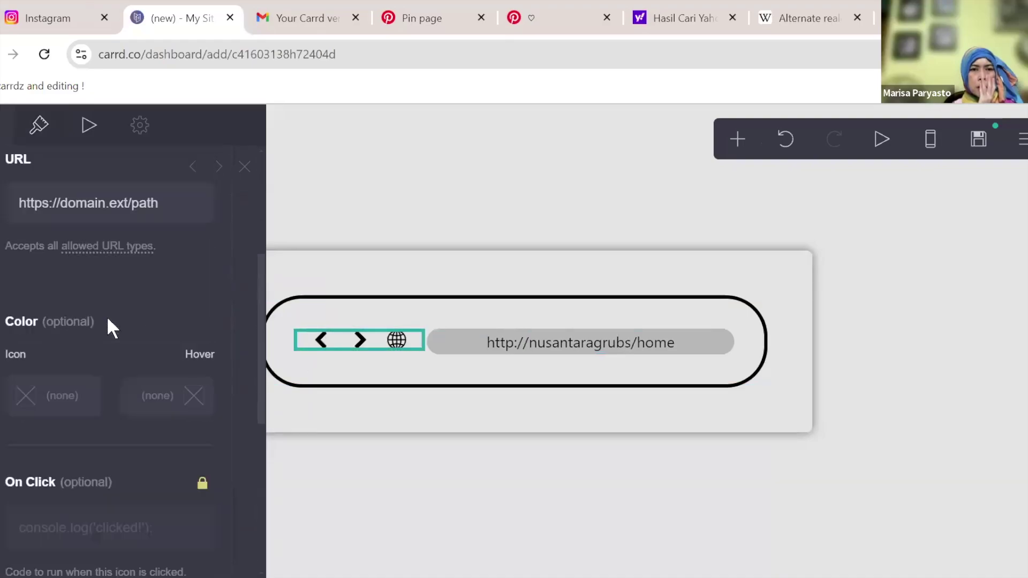
pyautogui.click(80, 310)
pyautogui.click(47, 406)
pyautogui.moveTo(43, 423); pyautogui.dragTo(47, 466)
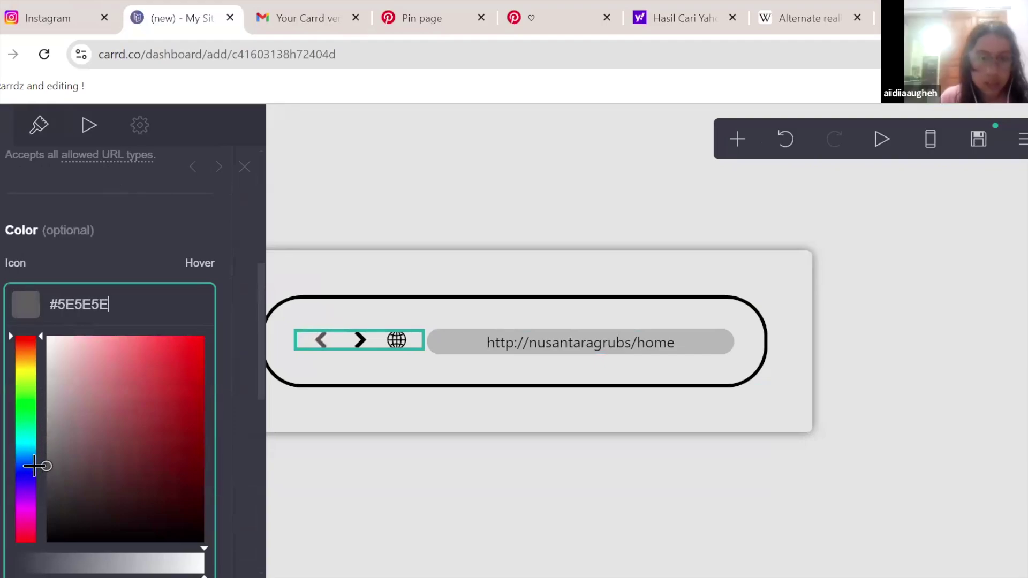
pyautogui.click(100, 301)
pyautogui.hotkey('ctrl', 'a')
pyautogui.hotkey('ctrl', 'c')
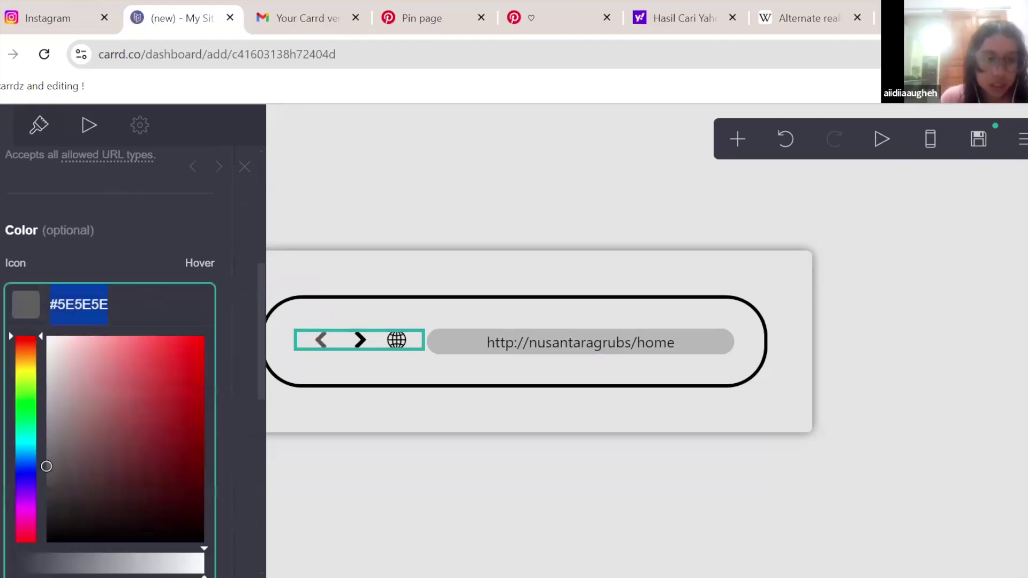
pyautogui.press('Return')
# - Apply the copied color #5E5E5E to the Chevron Right icon
pyautogui.scroll(1, 145, 294)
pyautogui.scroll(5, 132, 343)
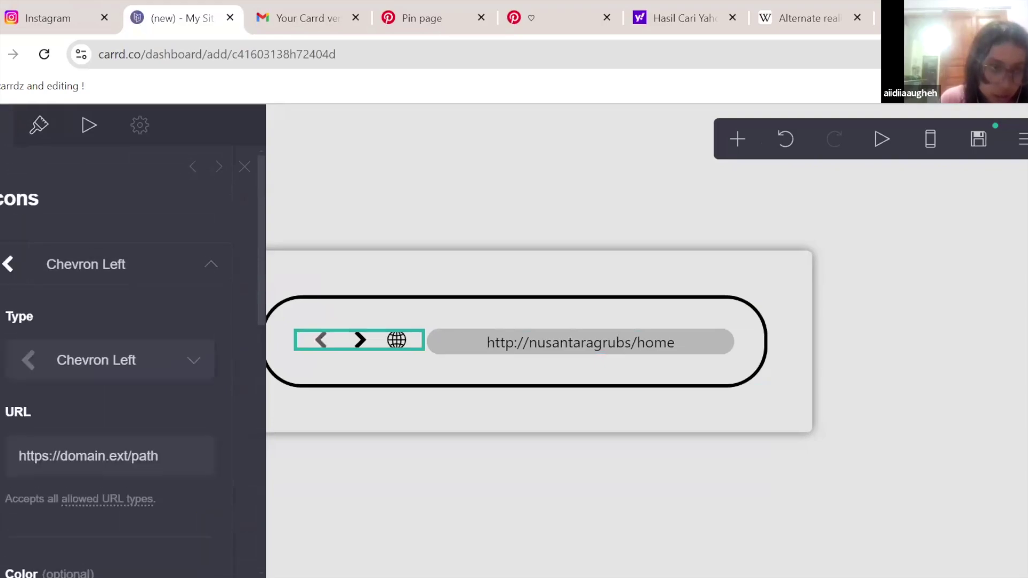
pyautogui.click(159, 270)
pyautogui.click(144, 324)
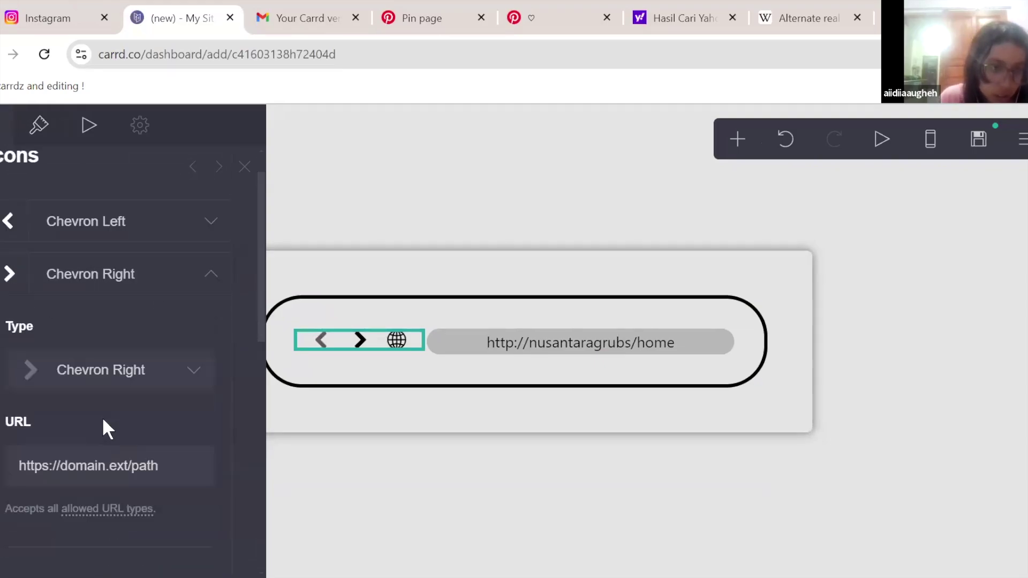
pyautogui.scroll(-5, 99, 375)
pyautogui.click(70, 443)
pyautogui.hotkey('ctrl', 'v')
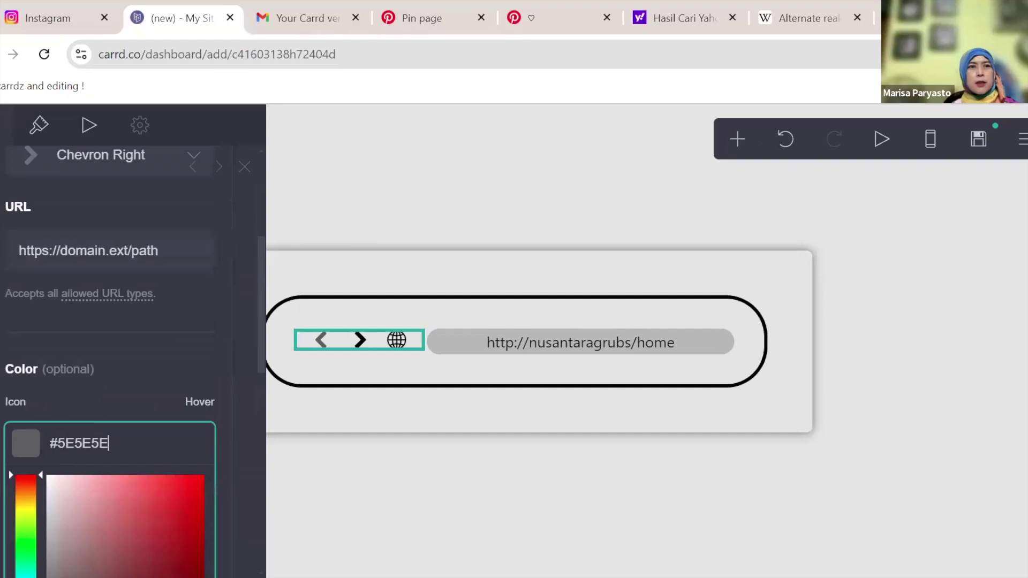
pyautogui.press('Return')
# - Apply the copied color #5E5E5E to the Globe icon
pyautogui.scroll(-5, 130, 413)
pyautogui.click(119, 472)
pyautogui.scroll(-10, 123, 444)
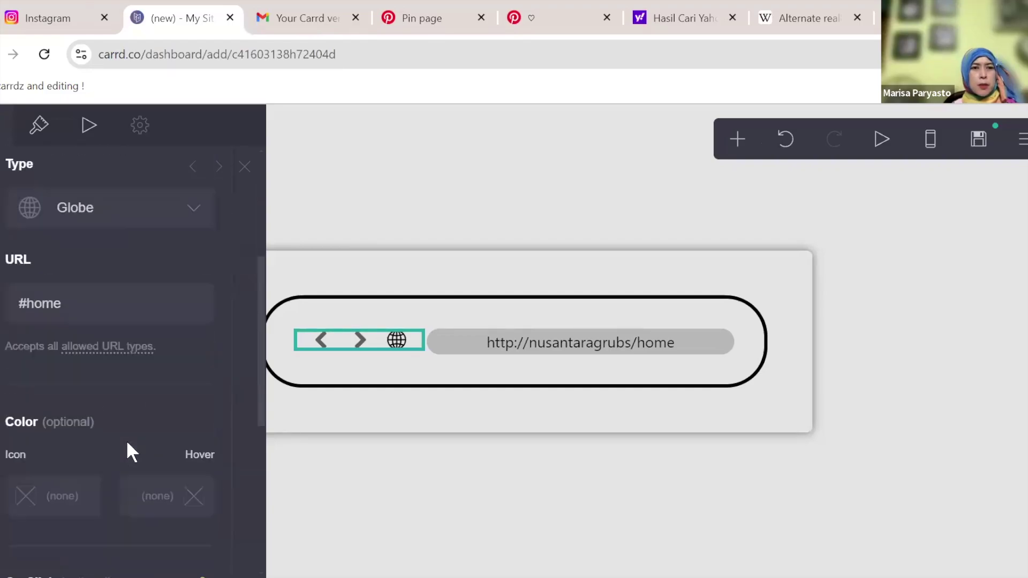
pyautogui.click(75, 318)
pyautogui.hotkey('ctrl', 'v')
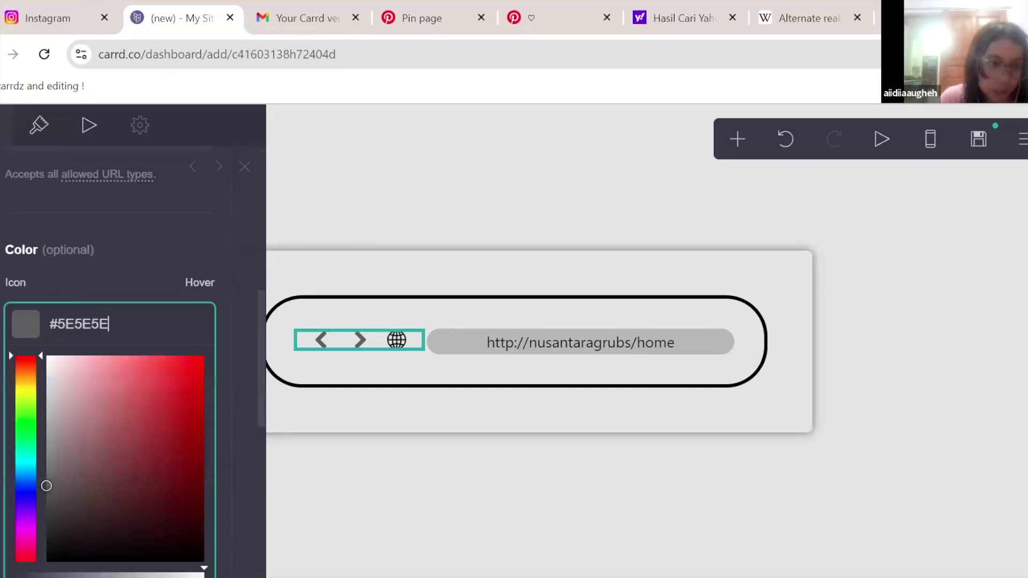
pyautogui.press('Return')
pyautogui.click(712, 509)
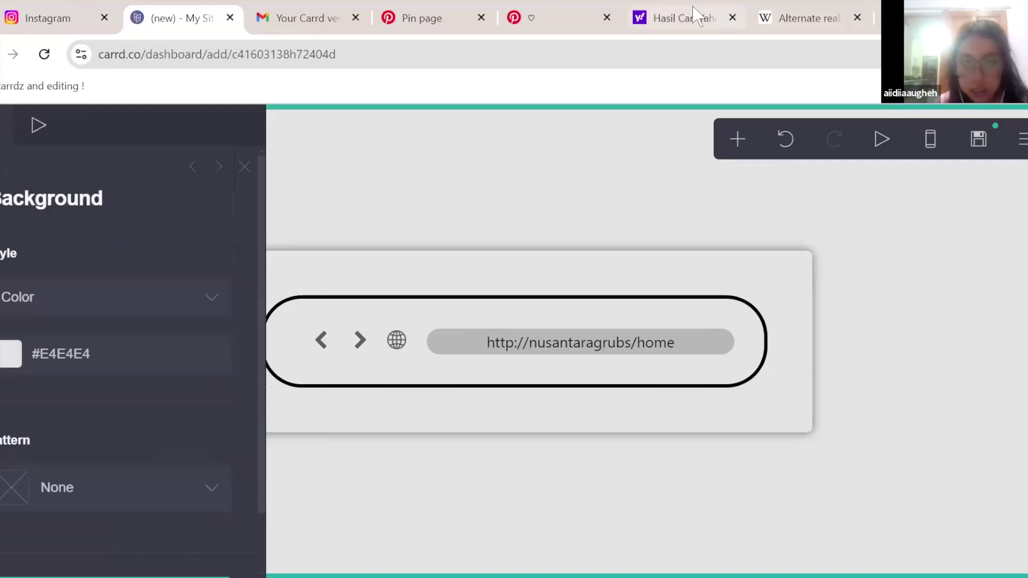
# - Change the border color of the container around the address bar row to the copied #5E5E5E
pyautogui.click(576, 307)
pyautogui.scroll(-15, 133, 391)
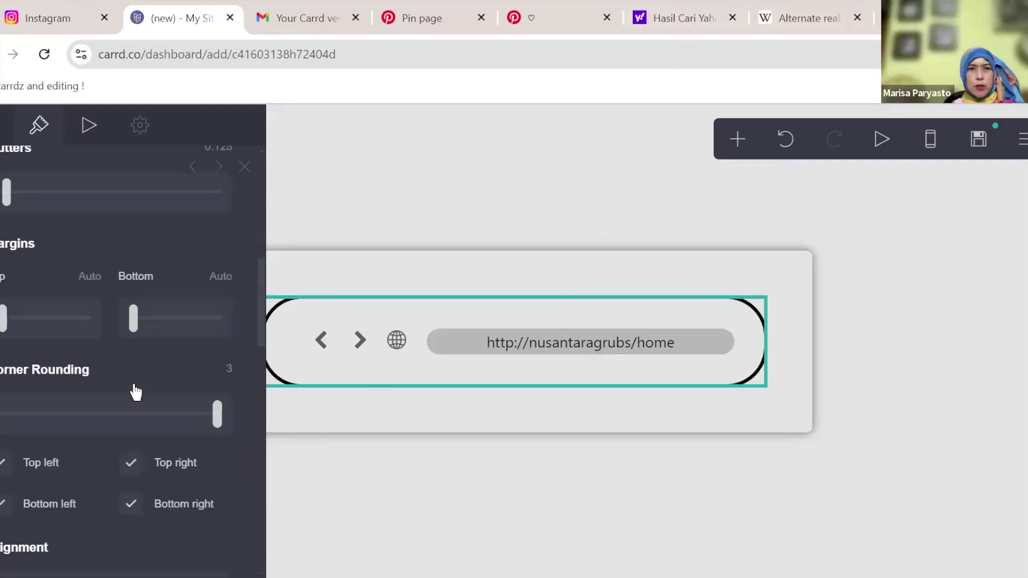
pyautogui.scroll(4, 136, 375)
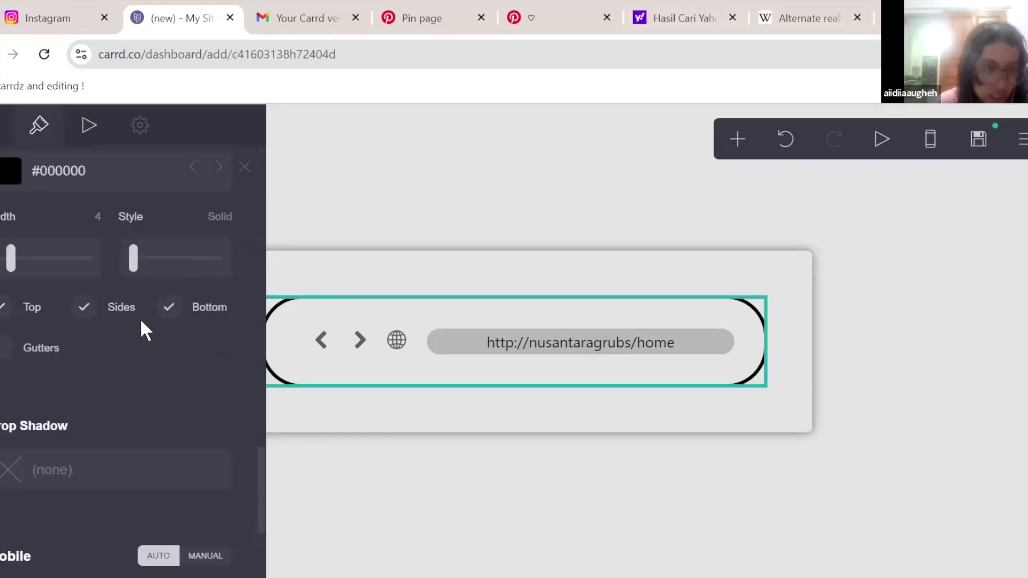
pyautogui.click(146, 268)
pyautogui.hotkey('ctrl', 'v')
pyautogui.click(523, 480)
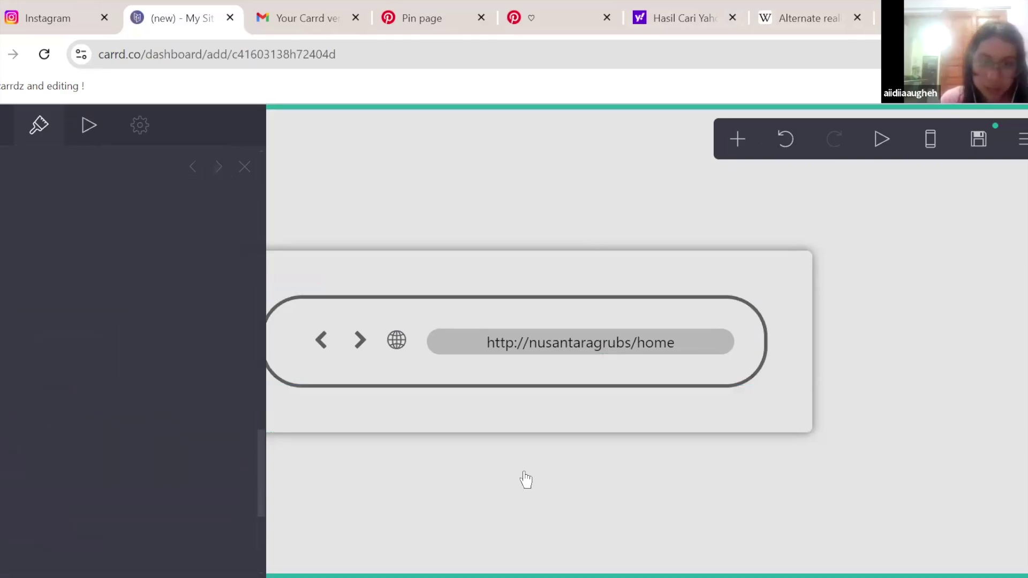
# - Check the recolored address bar row against the layout in the Pinterest pin
pyautogui.click(663, 11)
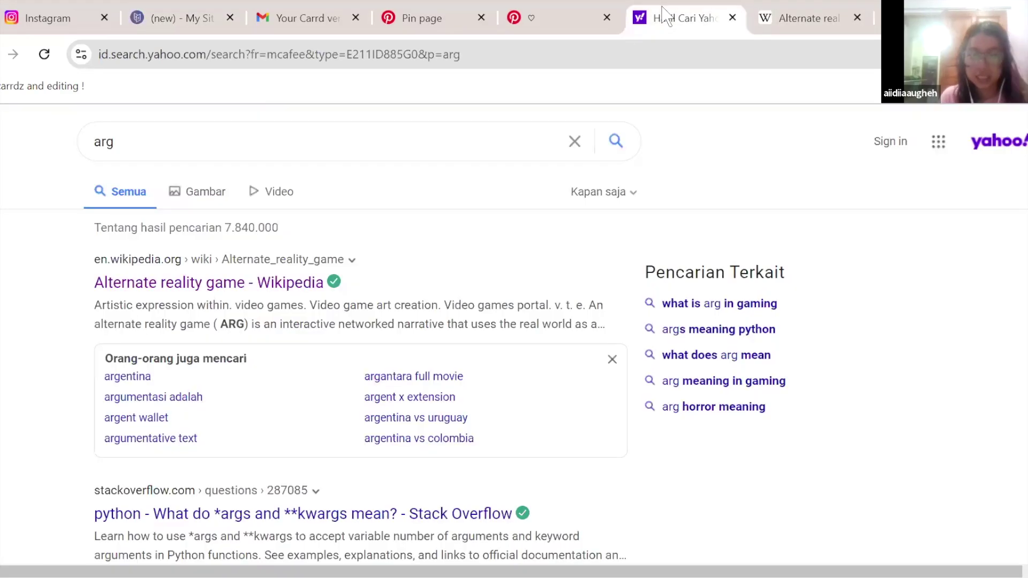
pyautogui.click(592, 16)
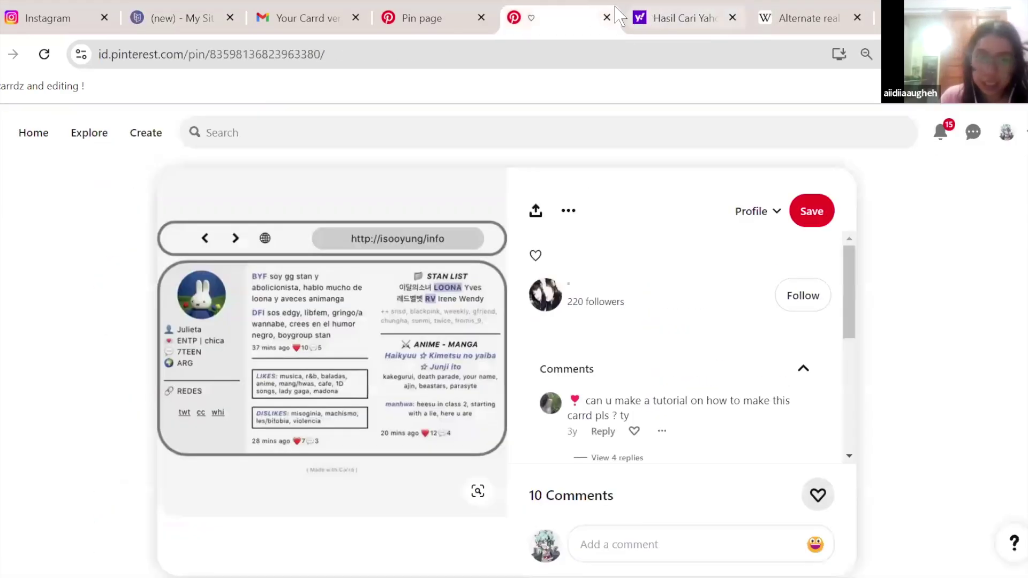
pyautogui.click(259, 15)
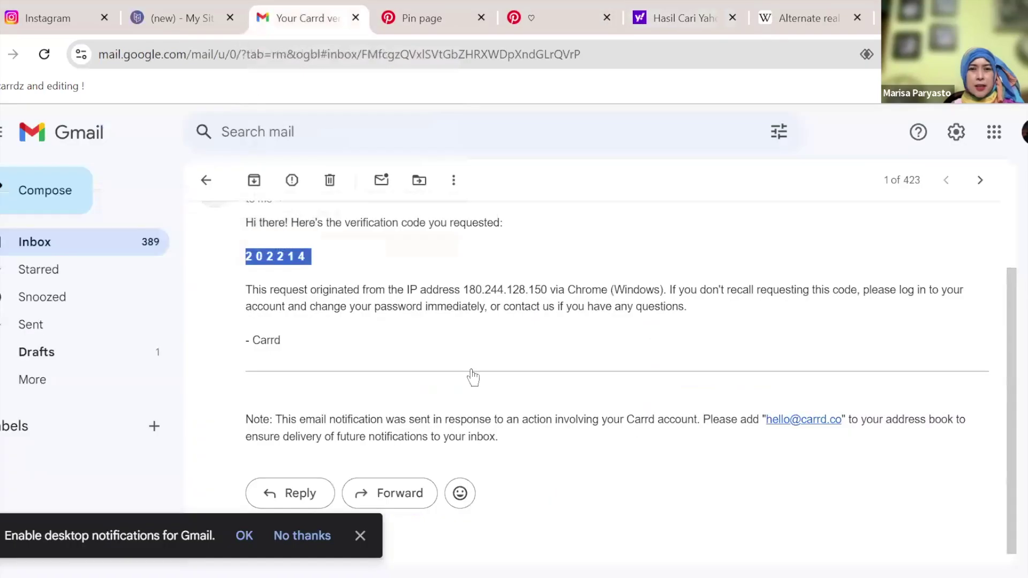
# - Return to the Carrd editor, darken the Chevron Left icon's color to #2B2B2B and copy the color code
pyautogui.hotkey('ctrl', 'shift', 'Tab')
pyautogui.scroll(-1, 143, 355)
pyautogui.click(85, 178)
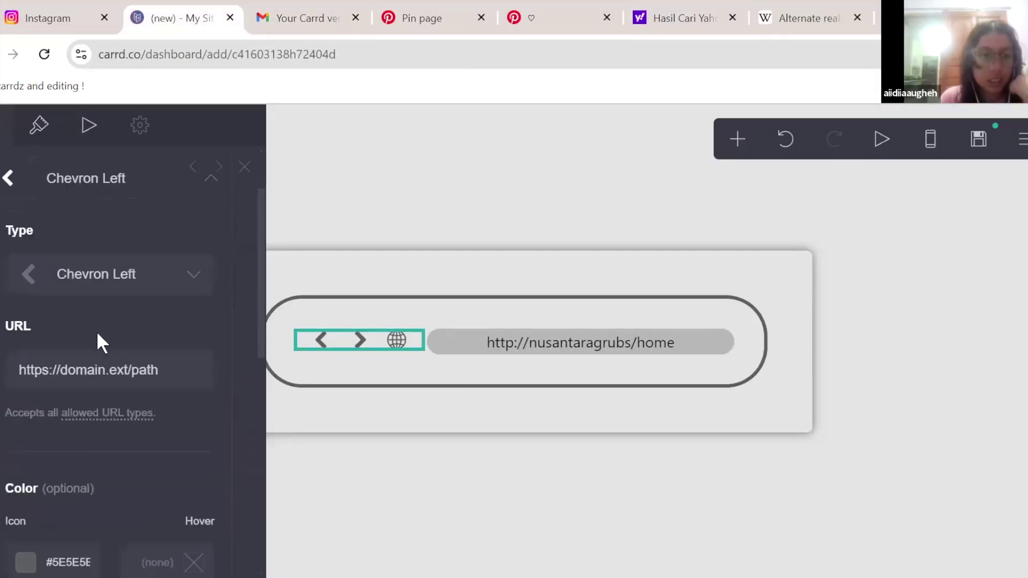
pyautogui.scroll(-2, 96, 402)
pyautogui.click(66, 476)
pyautogui.scroll(-4, 80, 476)
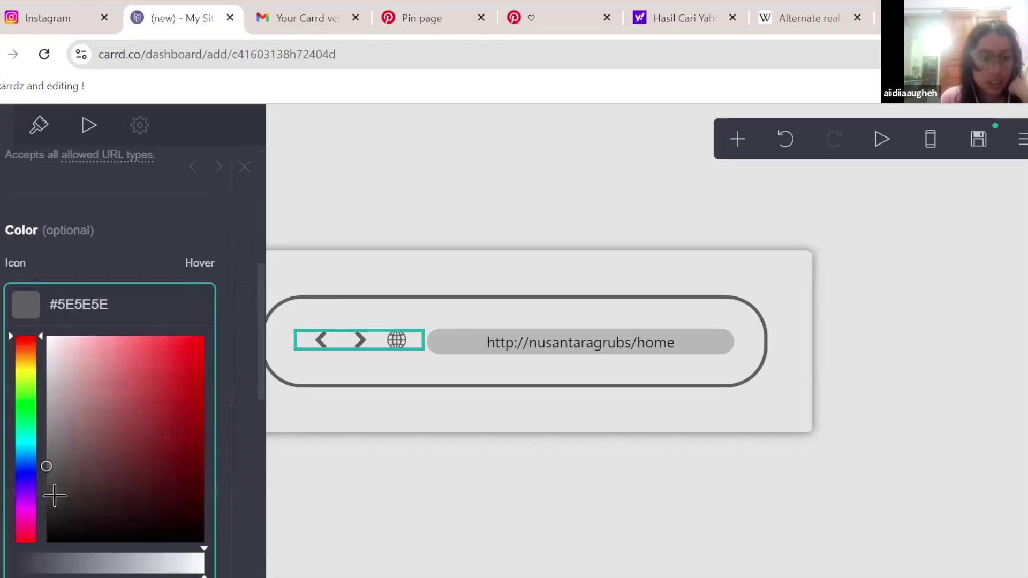
pyautogui.moveTo(54, 482); pyautogui.dragTo(47, 507)
pyautogui.press('Return')
pyautogui.click(93, 305)
pyautogui.hotkey('ctrl', 'c')
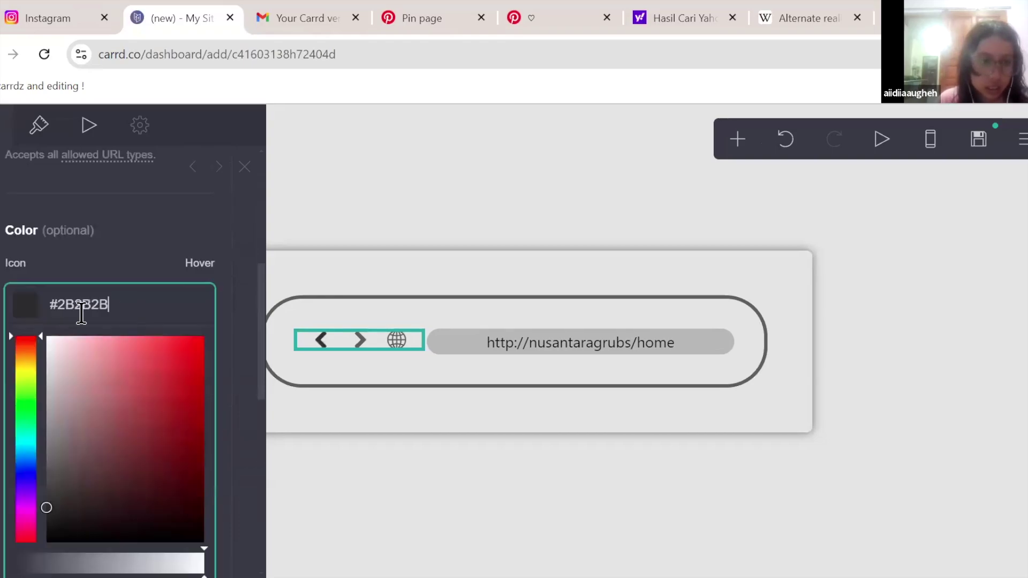
pyautogui.press('Return')
# - Apply the copied color #2B2B2B to the Chevron Right icon
pyautogui.scroll(-5, 116, 316)
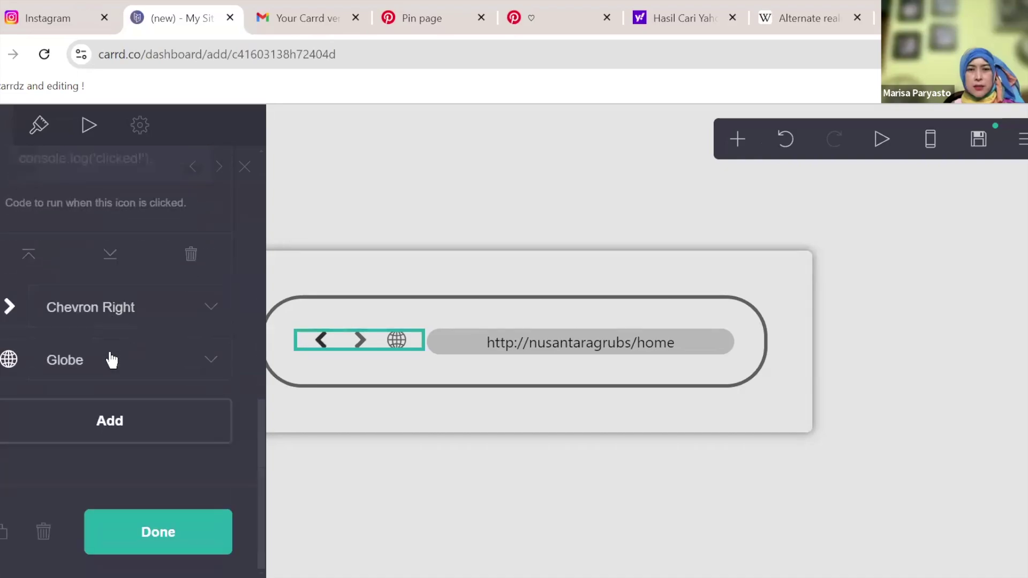
pyautogui.click(123, 297)
pyautogui.scroll(-5, 96, 385)
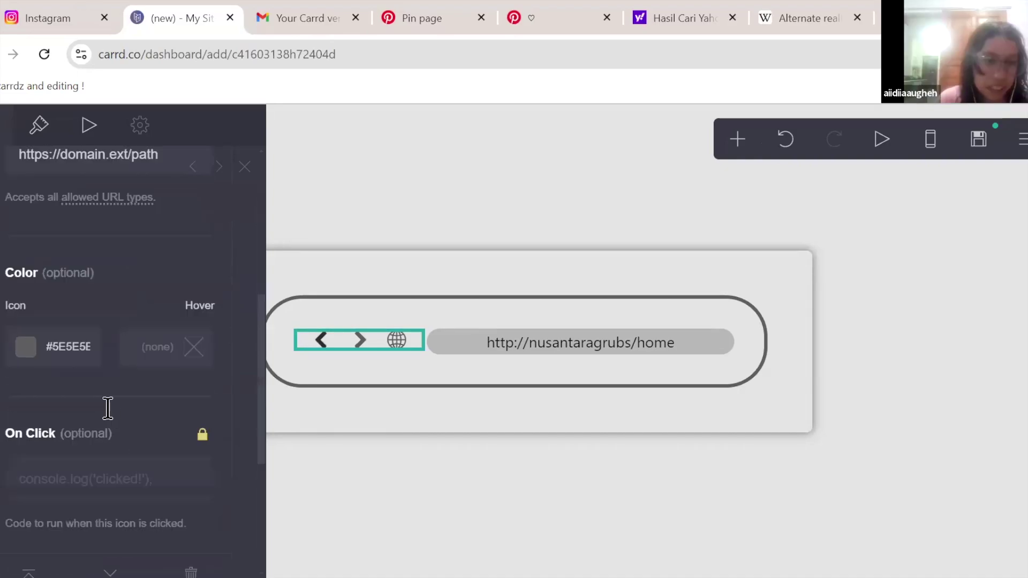
pyautogui.click(97, 349)
pyautogui.hotkey('ctrl', 'a')
pyautogui.hotkey('ctrl', 'v')
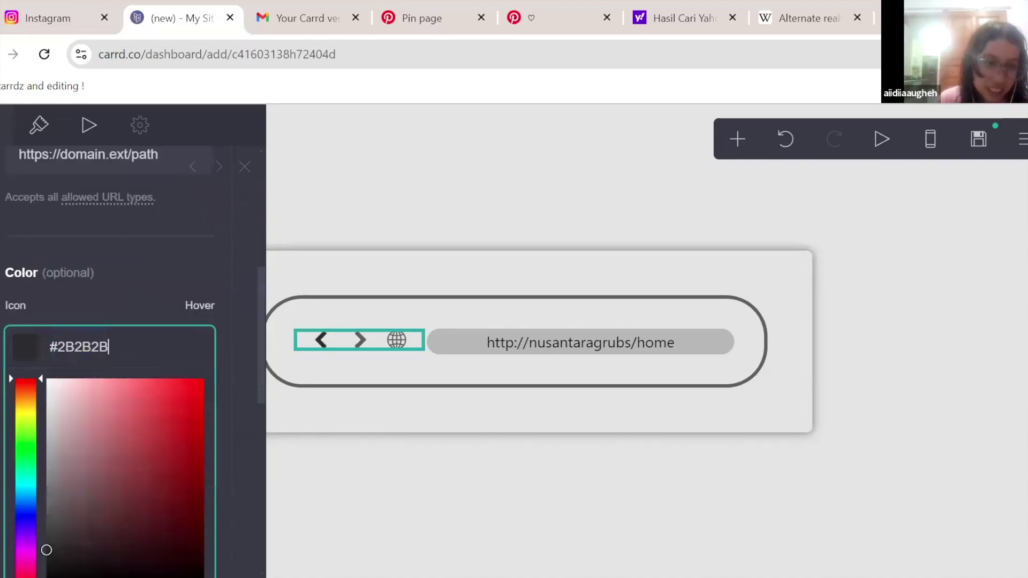
pyautogui.press('Return')
# - Apply the copied color #2B2B2B to the Globe icon and deselect the icons
pyautogui.scroll(-5, 105, 370)
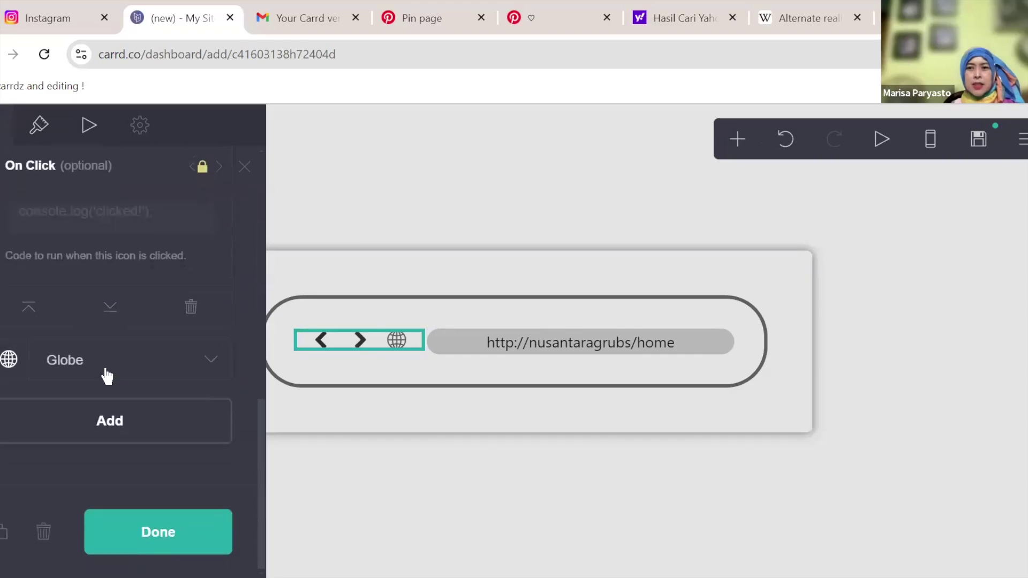
pyautogui.click(105, 370)
pyautogui.click(130, 467)
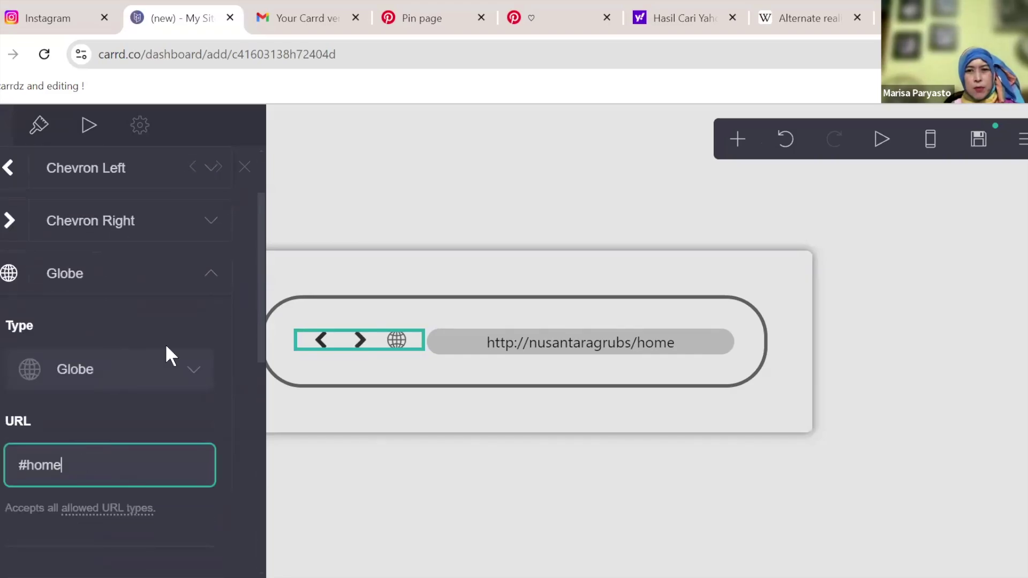
pyautogui.scroll(-5, 164, 356)
pyautogui.click(90, 312)
pyautogui.hotkey('ctrl', 'a')
pyautogui.hotkey('ctrl', 'v')
pyautogui.press('Return')
pyautogui.click(670, 505)
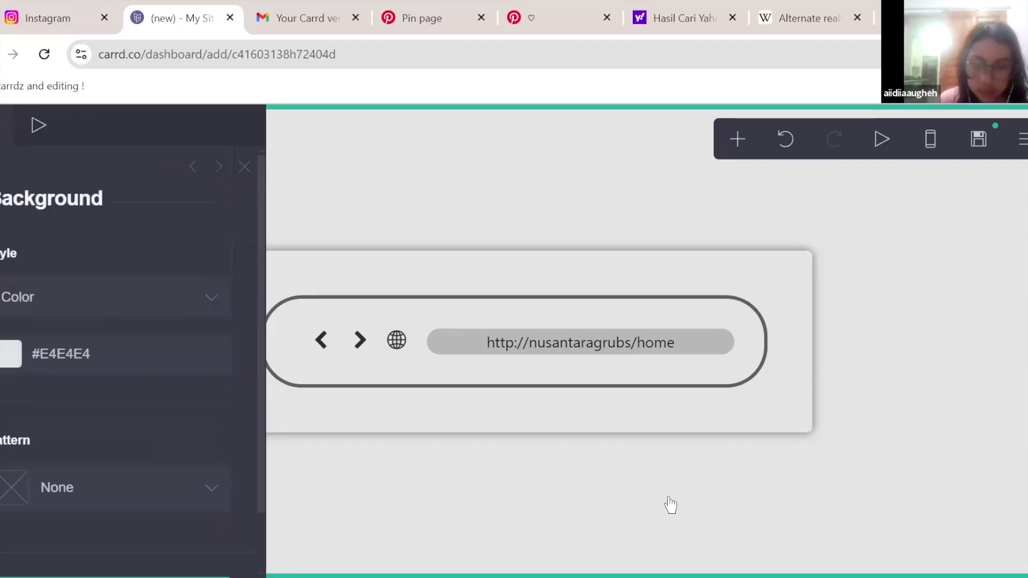
pyautogui.click(680, 16)
pyautogui.hotkey('ctrl', 'Tab')
pyautogui.click(673, 14)
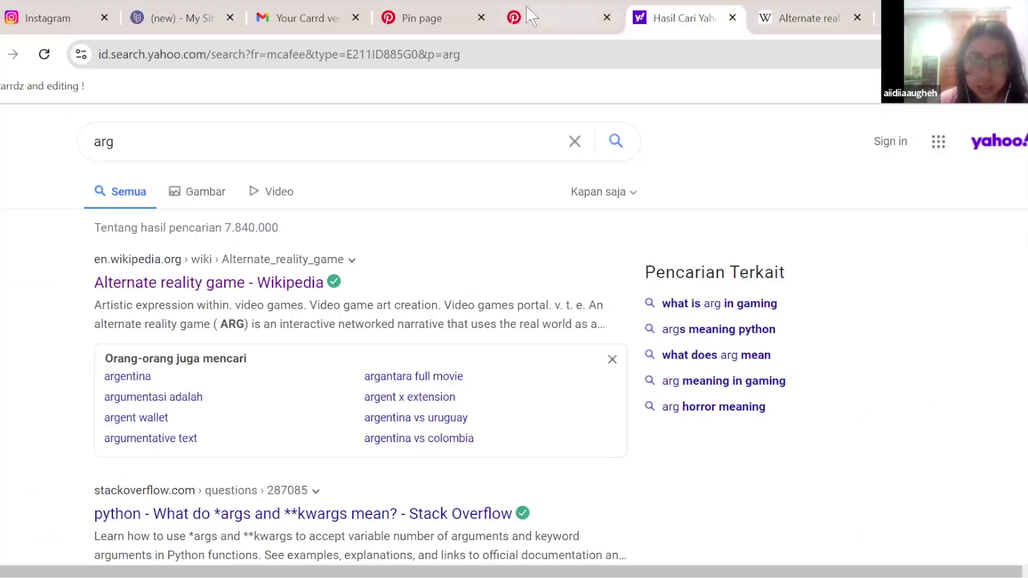
pyautogui.click(556, 18)
pyautogui.click(332, 18)
pyautogui.click(393, 21)
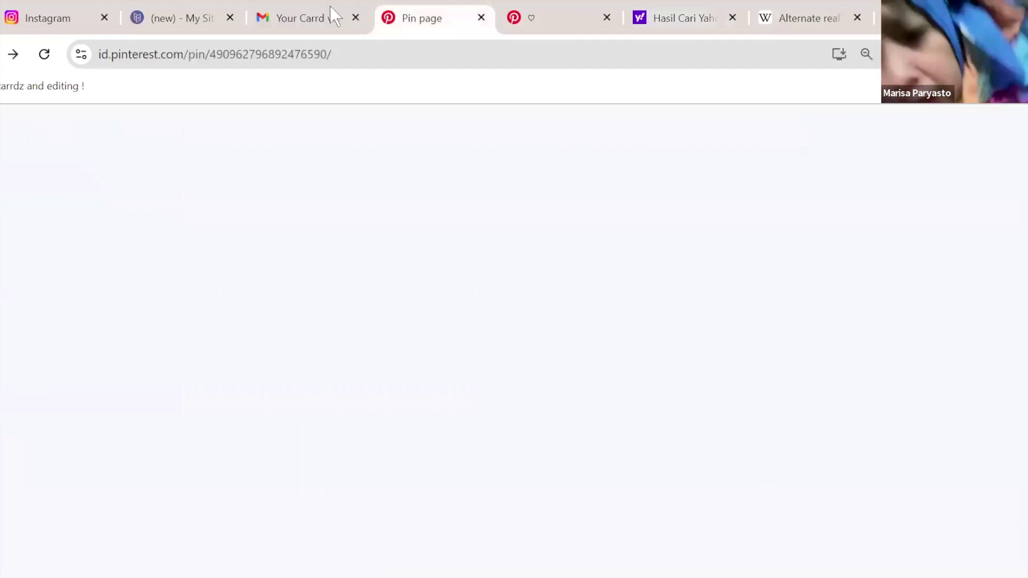
pyautogui.hotkey('ctrl', 'shift', 'Tab')
pyautogui.click(184, 16)
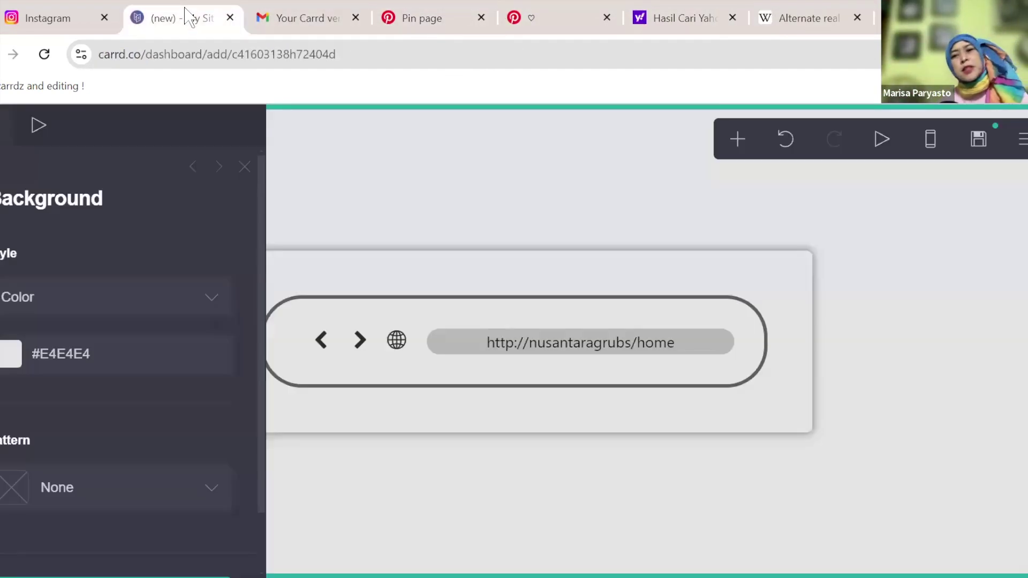
pyautogui.scroll(-6, 185, 352)
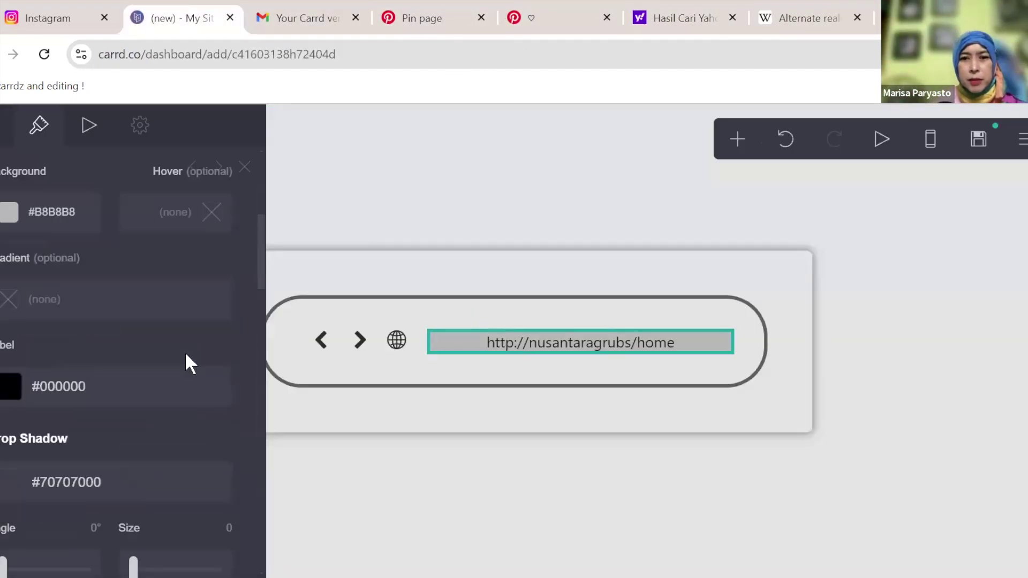
pyautogui.click(169, 378)
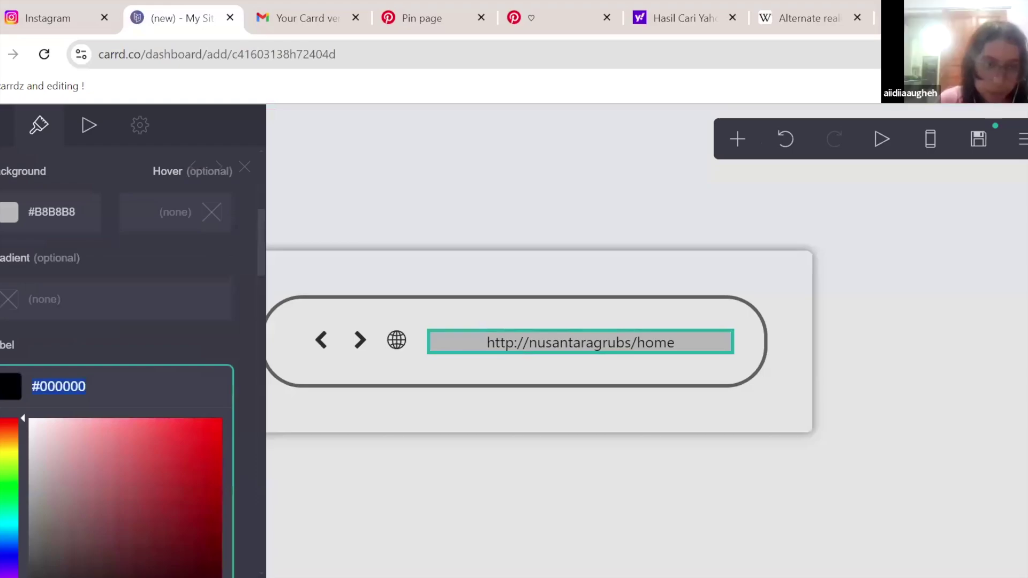
pyautogui.write('#2B2B2B')
pyautogui.press('Return')
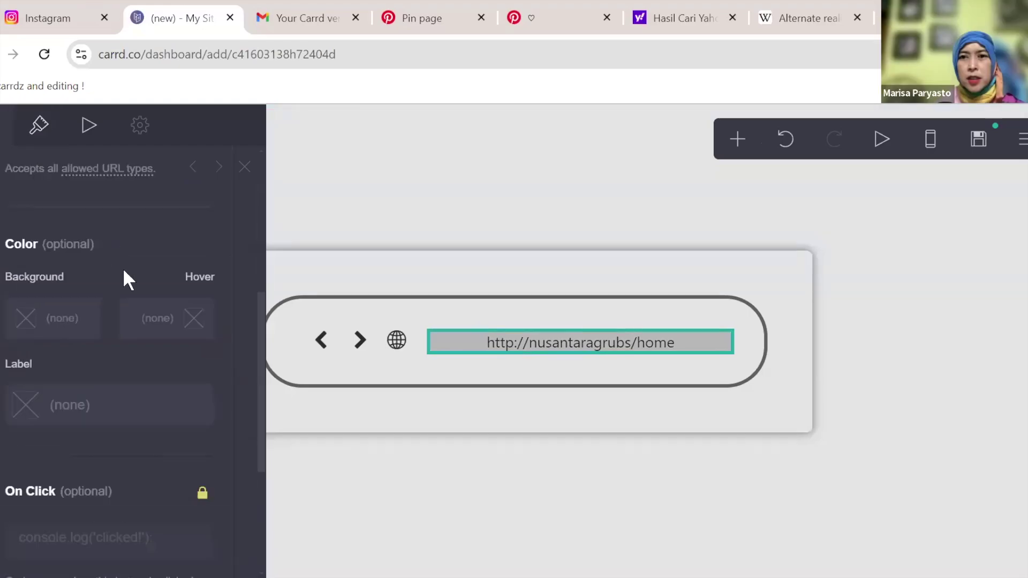
# - Add a Text element below the address bar button and view its supported Markdown formatting
pyautogui.scroll(6, 98, 307)
pyautogui.scroll(-10, 97, 306)
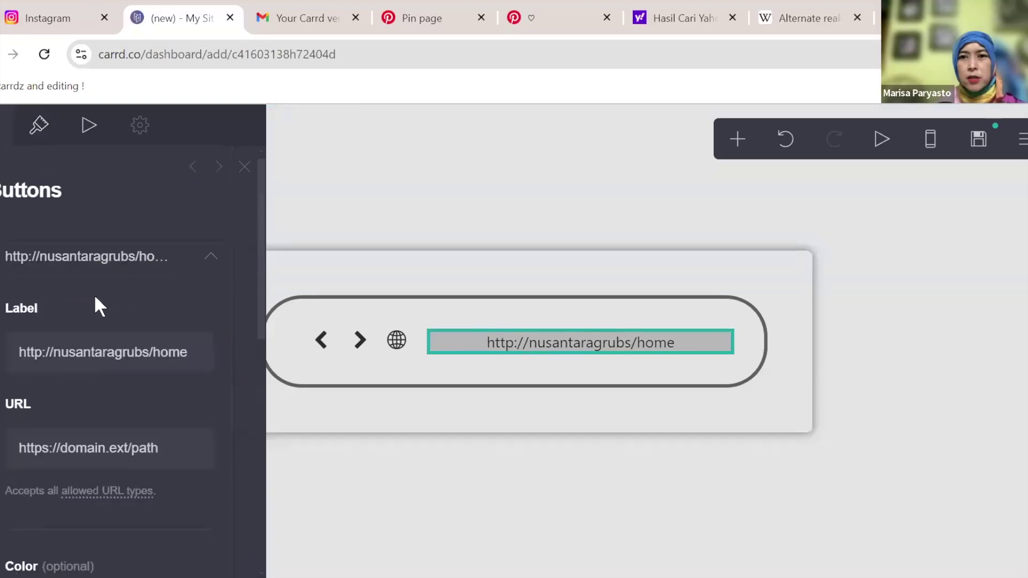
pyautogui.scroll(6, 94, 300)
pyautogui.scroll(-6, 94, 300)
pyautogui.scroll(4, 94, 300)
pyautogui.click(737, 138)
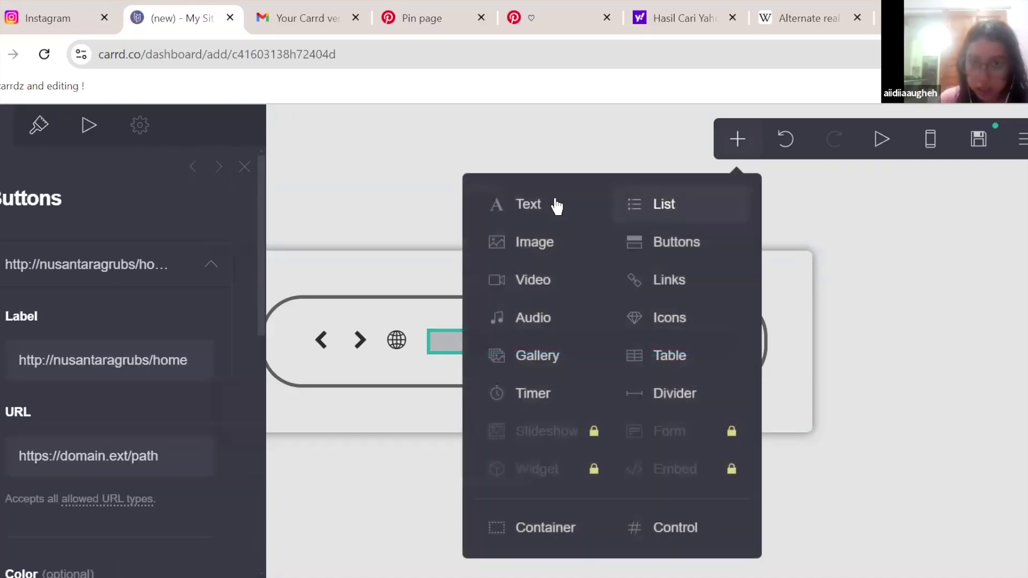
pyautogui.click(553, 204)
pyautogui.scroll(-5, 126, 459)
pyautogui.scroll(8, 2, 161)
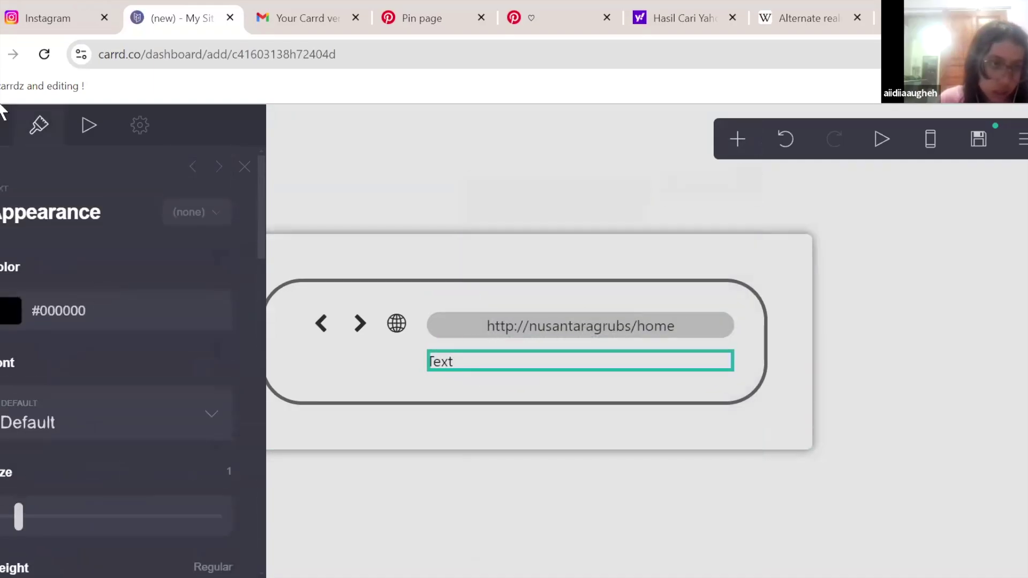
pyautogui.scroll(-2, 144, 340)
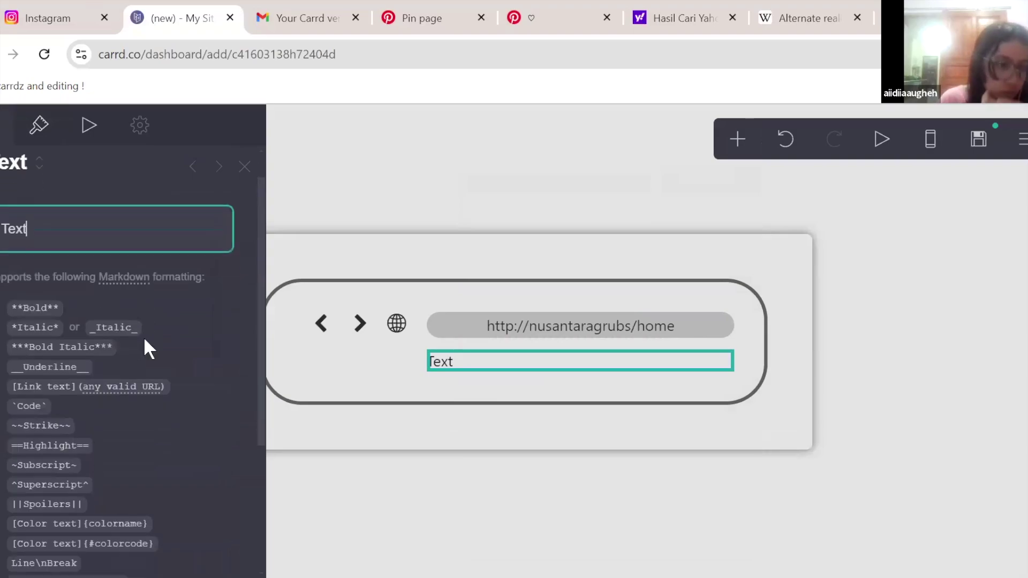
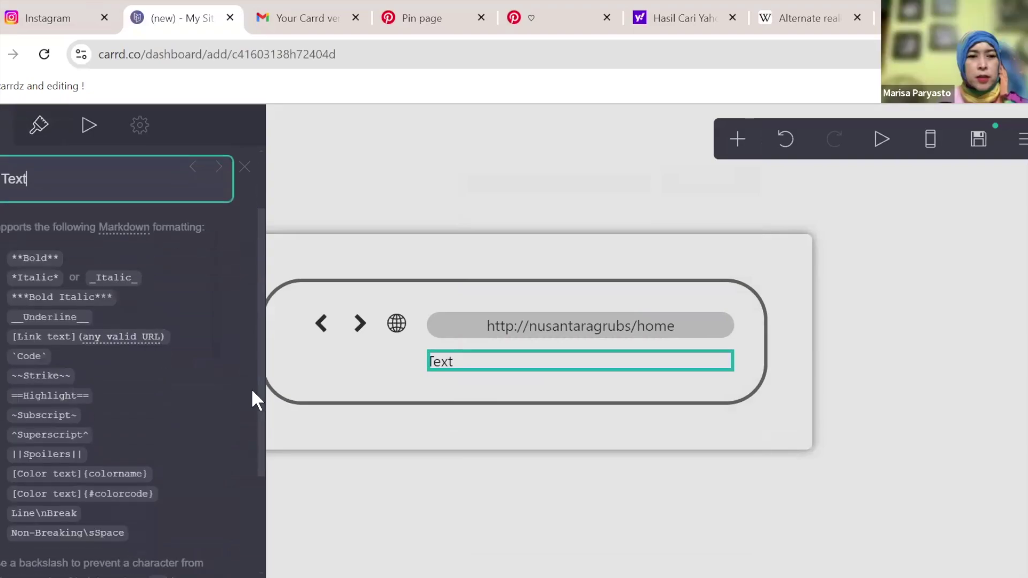
# - Highlight the [Color text]{#colorcode} example in the new Text element's Markdown formatting list
pyautogui.click(561, 334)
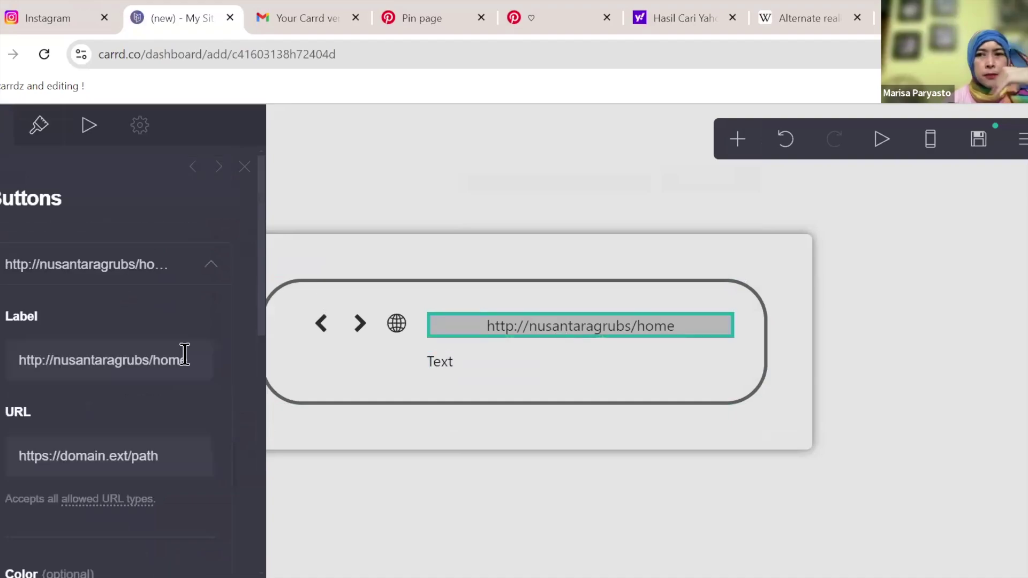
pyautogui.click(486, 365)
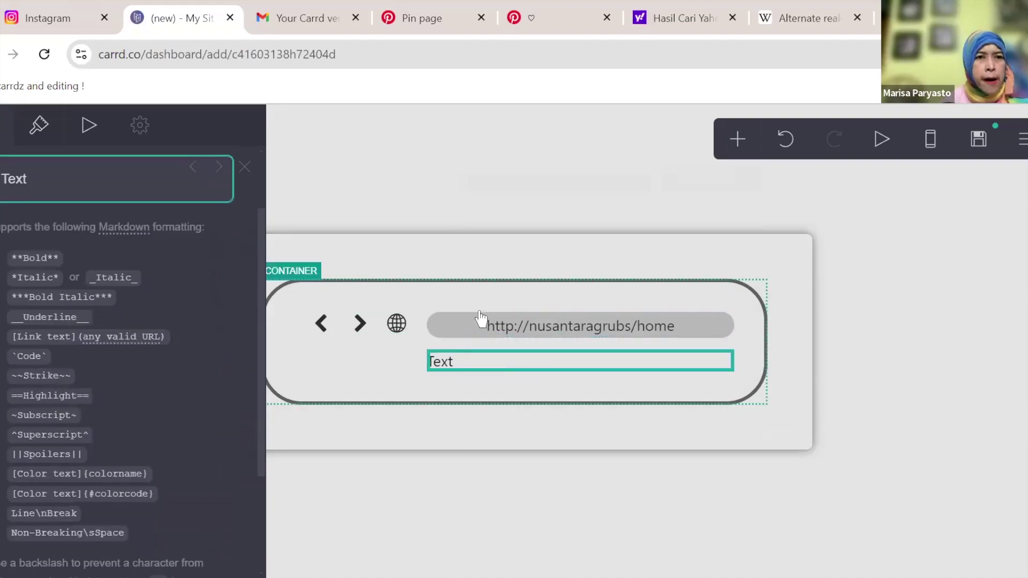
pyautogui.moveTo(9, 495); pyautogui.dragTo(156, 497)
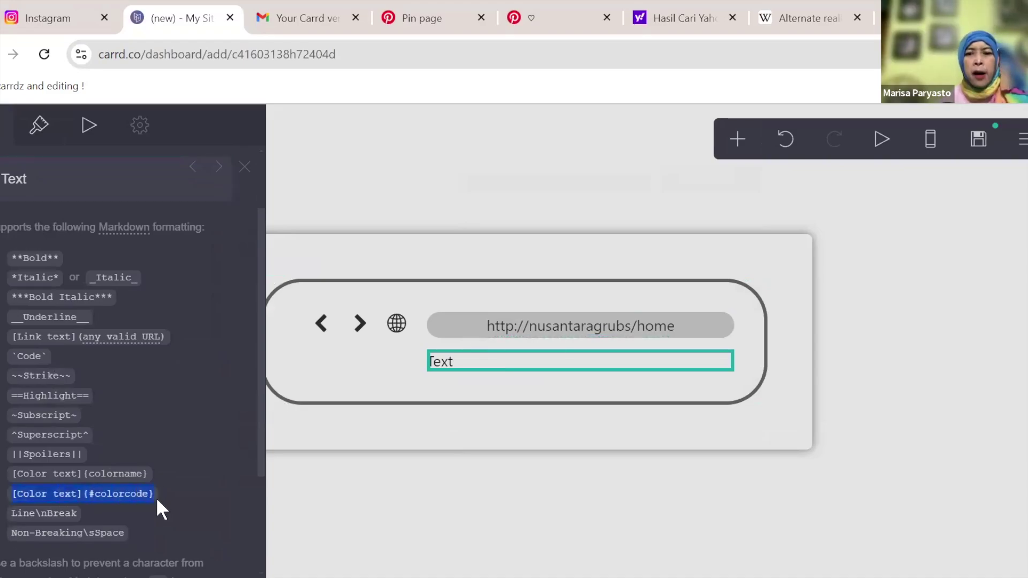
# - Open the address bar button's label for editing and select nusantaragrubs in it
pyautogui.click(537, 325)
pyautogui.click(119, 266)
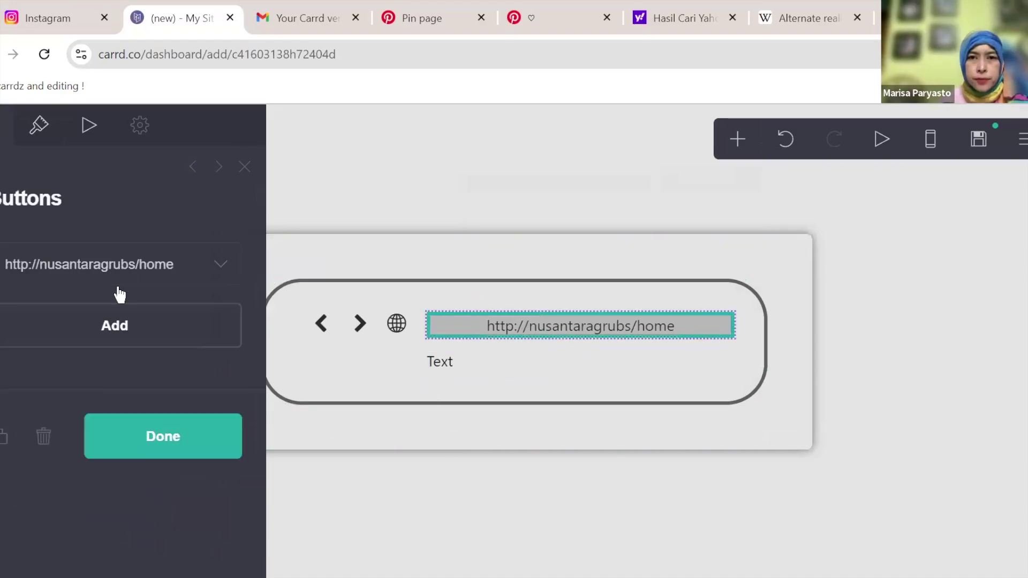
pyautogui.click(122, 268)
pyautogui.moveTo(146, 363); pyautogui.dragTo(64, 360)
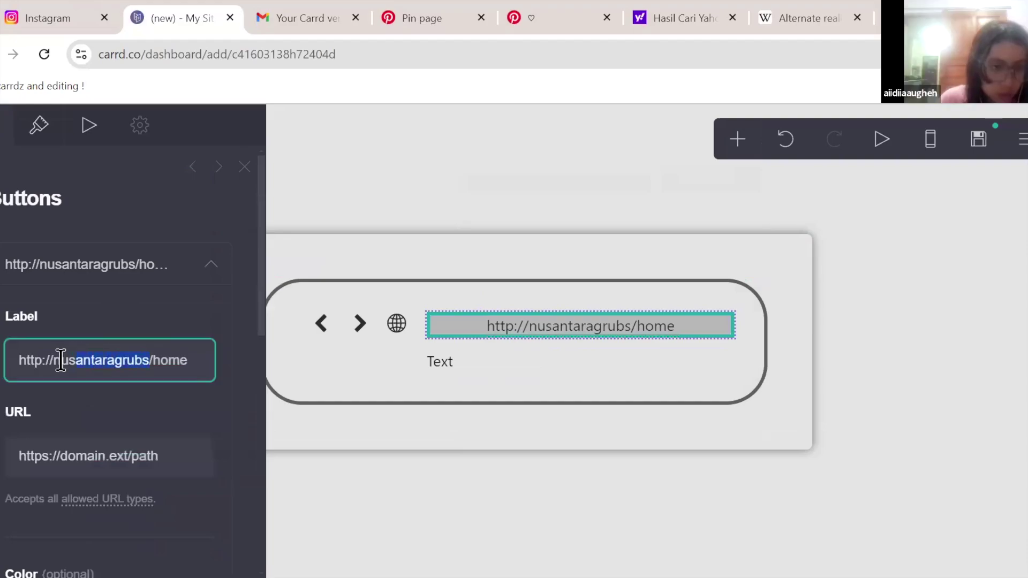
pyautogui.write('#2B2B2B')
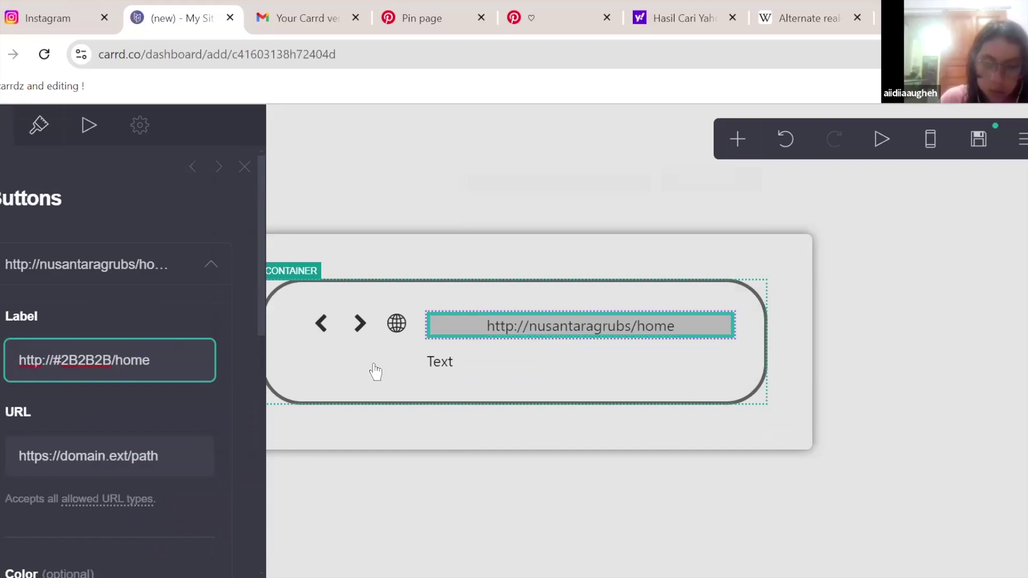
pyautogui.press('BackSpace')
pyautogui.press('BackSpace')
pyautogui.press('BackSpace')
pyautogui.press('BackSpace')
pyautogui.press('BackSpace')
pyautogui.press('BackSpace')
pyautogui.press('BackSpace')
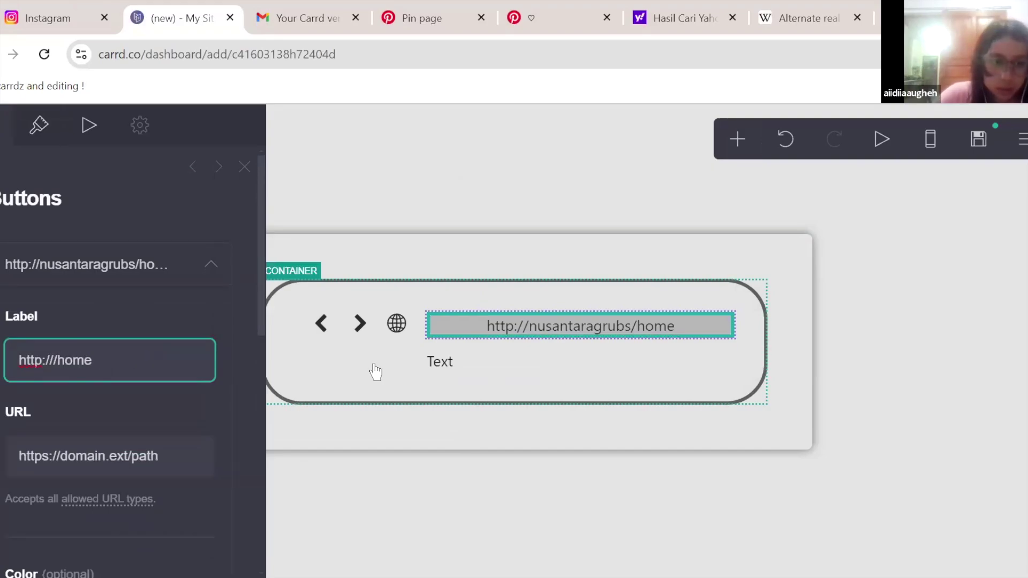
pyautogui.write('[nusantara')
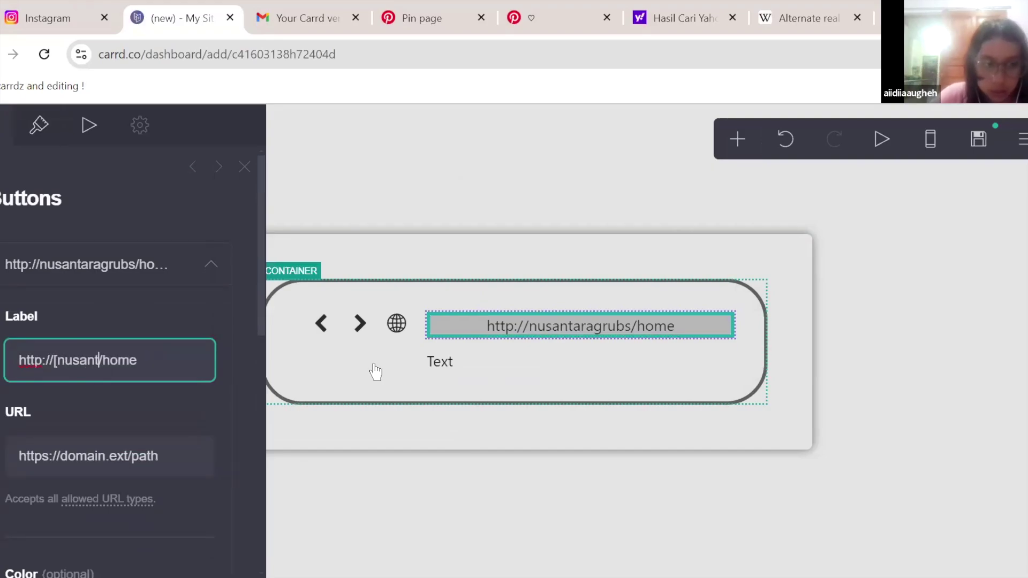
pyautogui.write('grubs]{#')
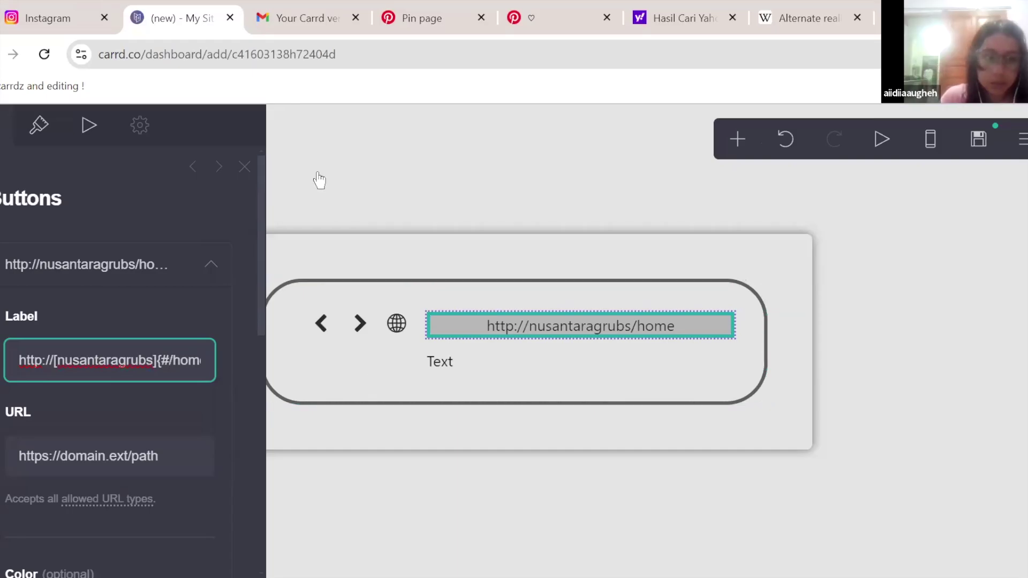
# - Look through the reference pin and the related designs on Pinterest, and open the red Roti Buaya pin
pyautogui.hotkey('ctrl', '5')
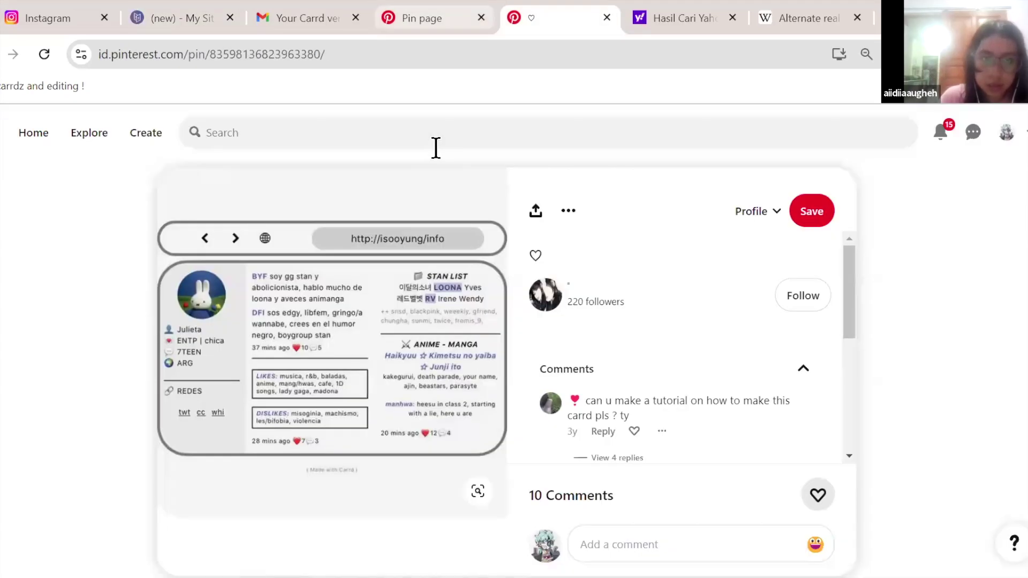
pyautogui.hotkey('ctrl', '4')
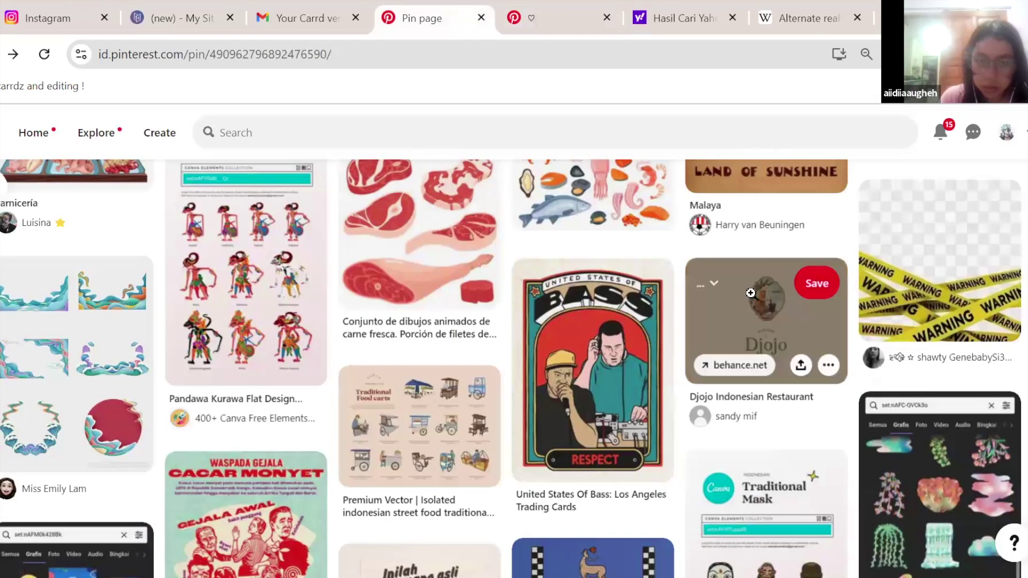
pyautogui.scroll(10, 750, 293)
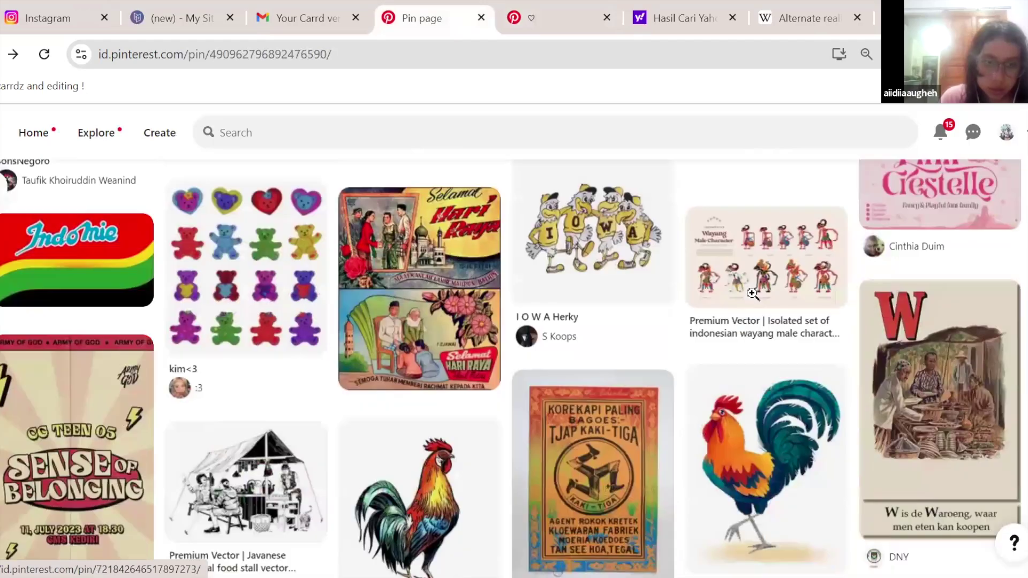
pyautogui.scroll(-10, 752, 294)
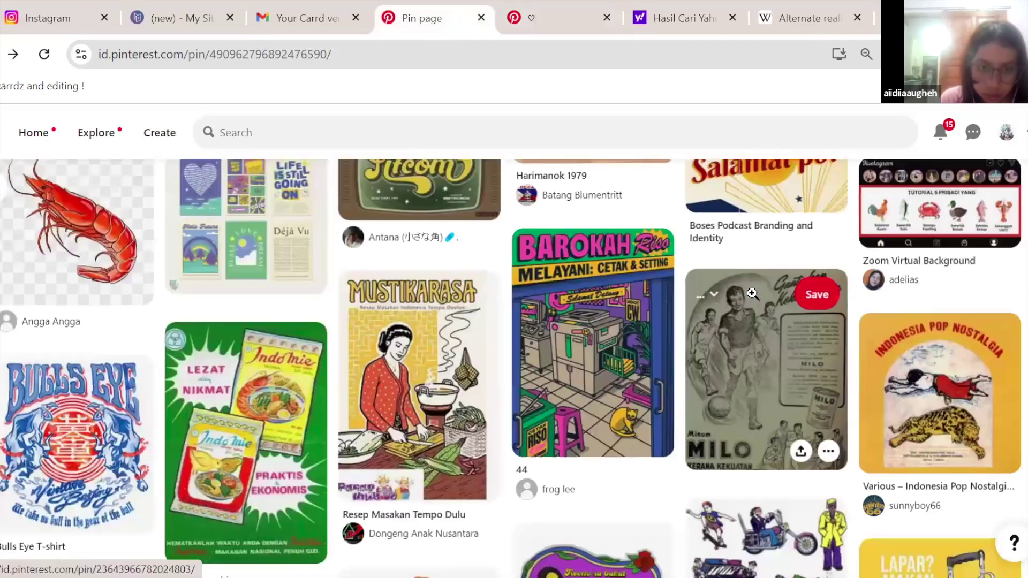
pyautogui.scroll(10, 751, 294)
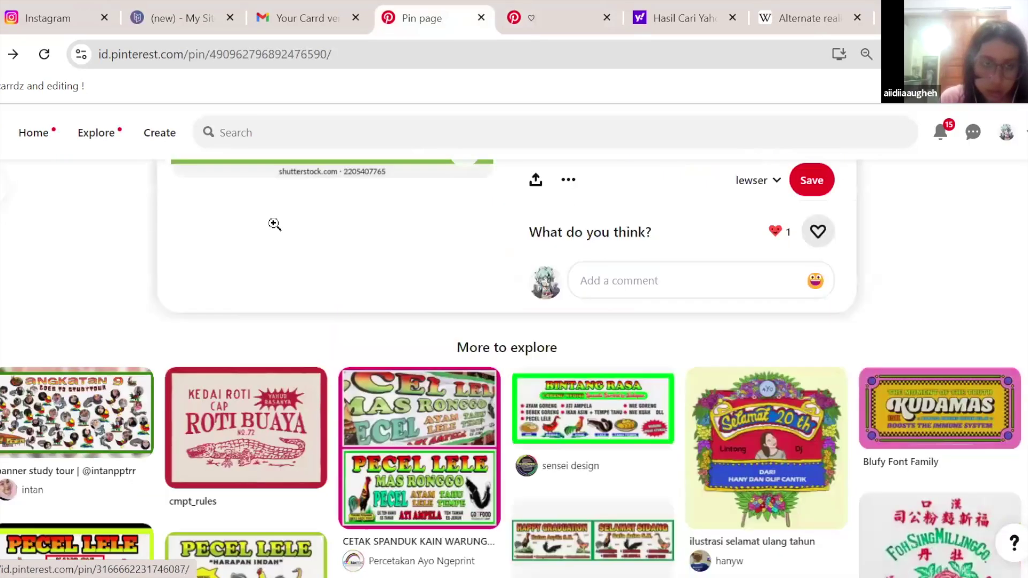
pyautogui.scroll(3, 274, 224)
pyautogui.scroll(-7, 274, 223)
pyautogui.click(274, 223)
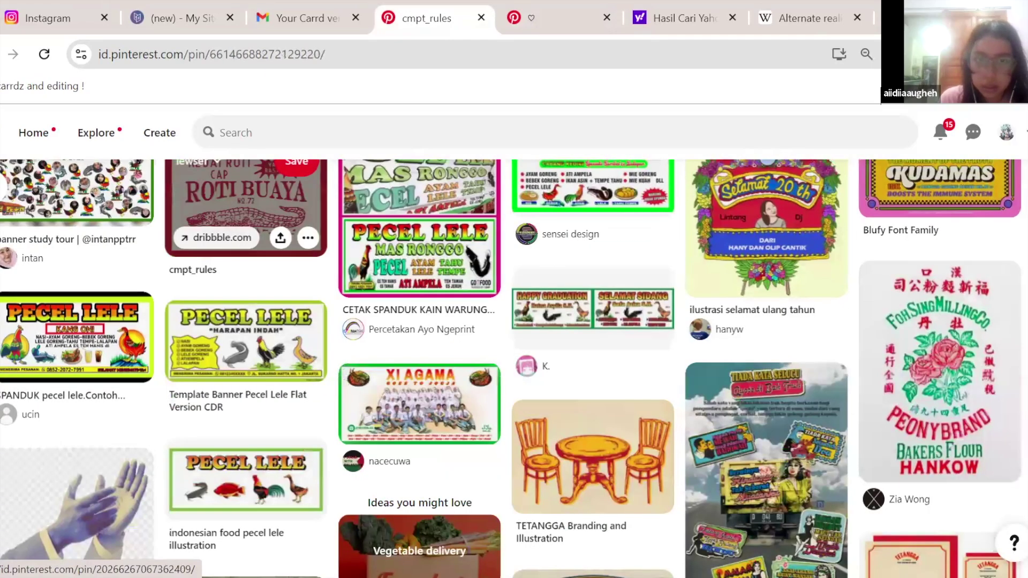
# - Sample the red B92A34 from the Roti Buaya pin with the eyedropper and try it as the color code in the address bar button's label
pyautogui.hotkey('alt', 'p')
pyautogui.click(484, 229)
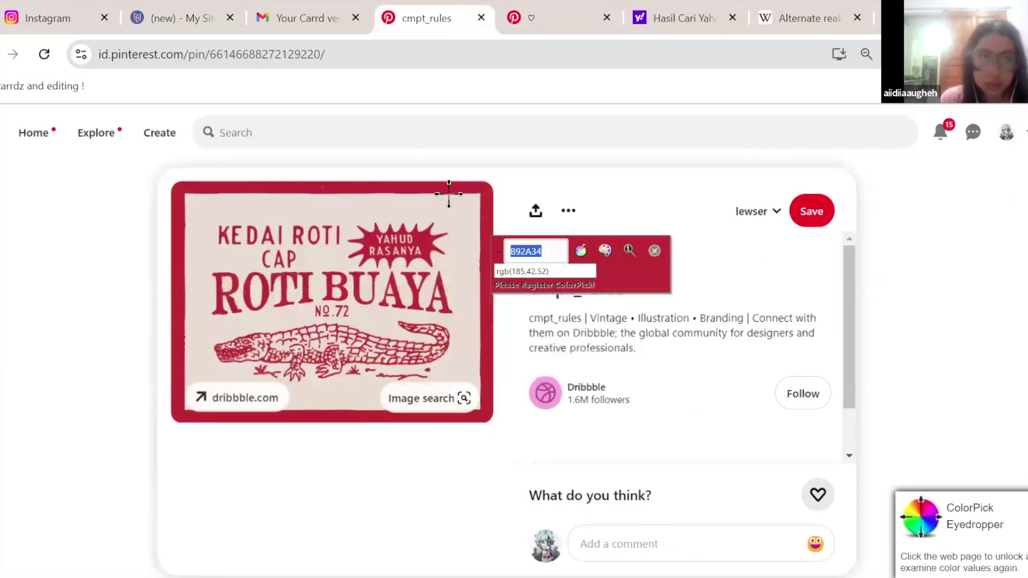
pyautogui.hotkey('ctrl', '2')
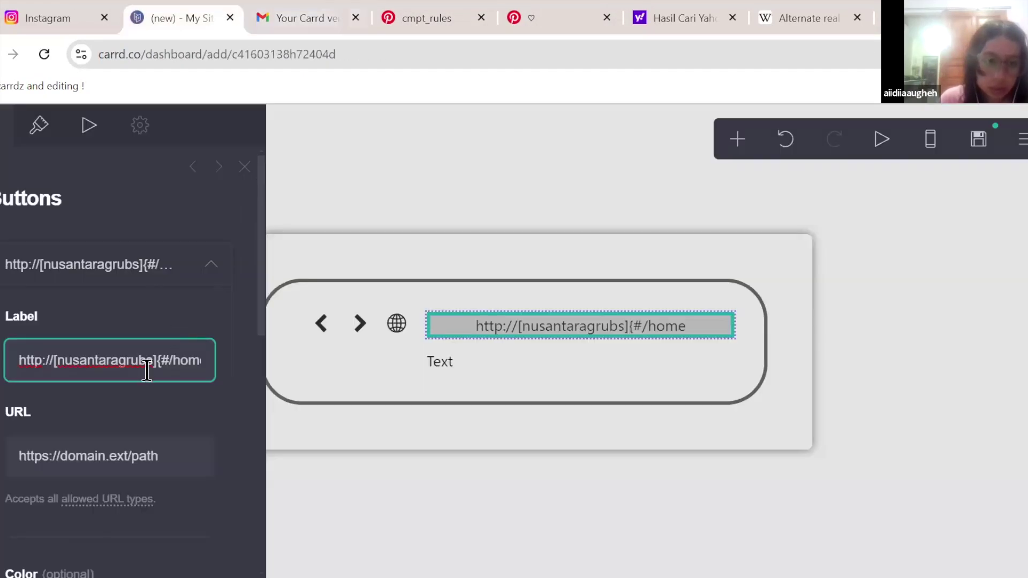
pyautogui.moveTo(167, 360); pyautogui.dragTo(321, 348)
pyautogui.hotkey('ctrl', 'v')
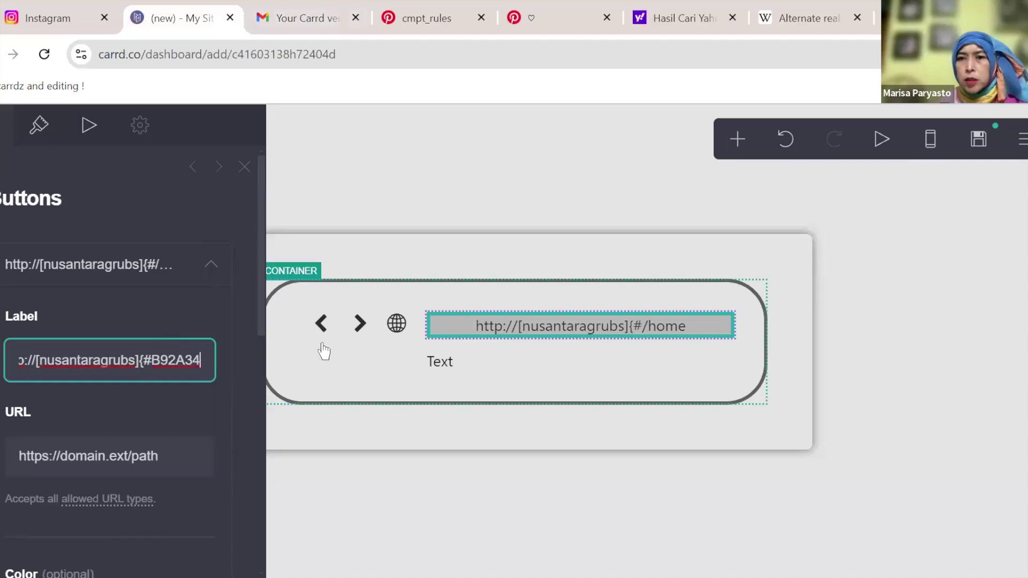
pyautogui.write('}')
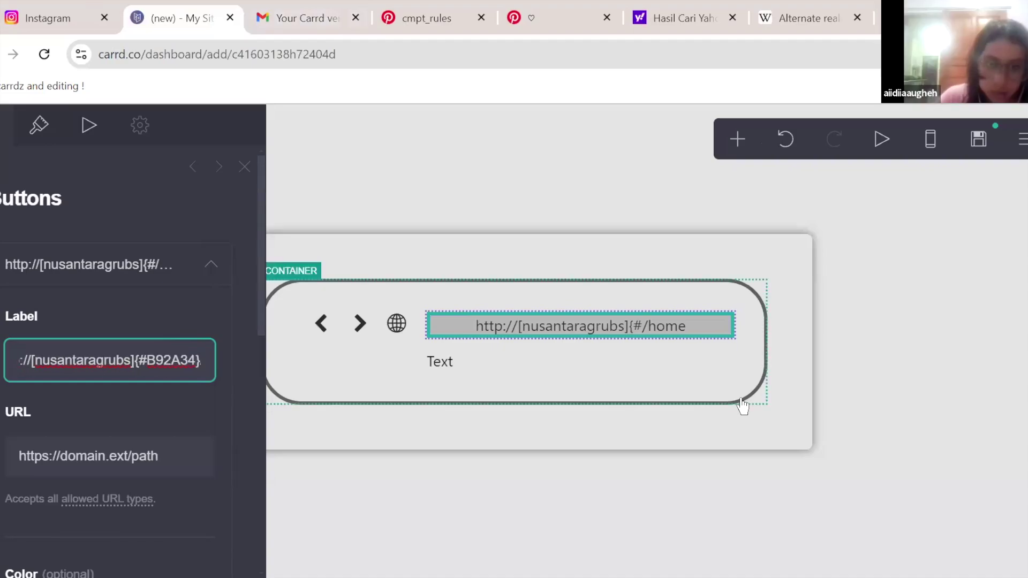
pyautogui.scroll(-10, 176, 488)
pyautogui.scroll(6, 178, 489)
pyautogui.scroll(3, 177, 488)
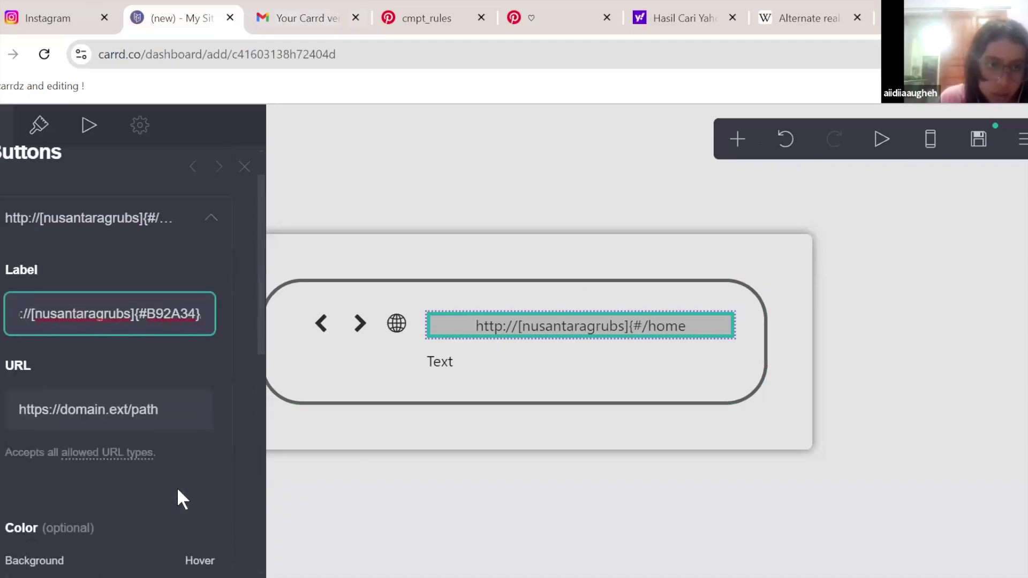
pyautogui.scroll(-8, 179, 498)
pyautogui.click(158, 531)
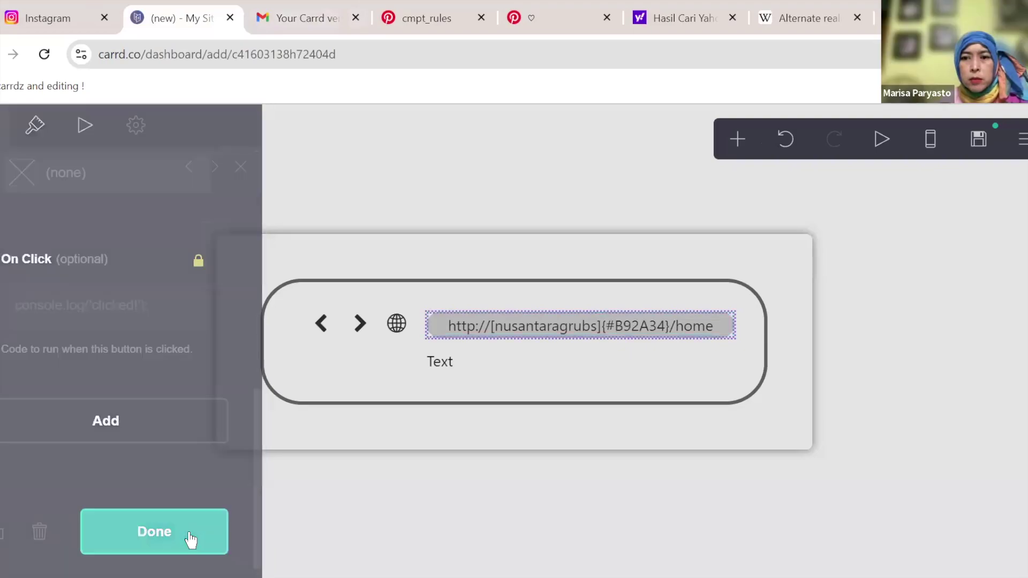
pyautogui.click(565, 337)
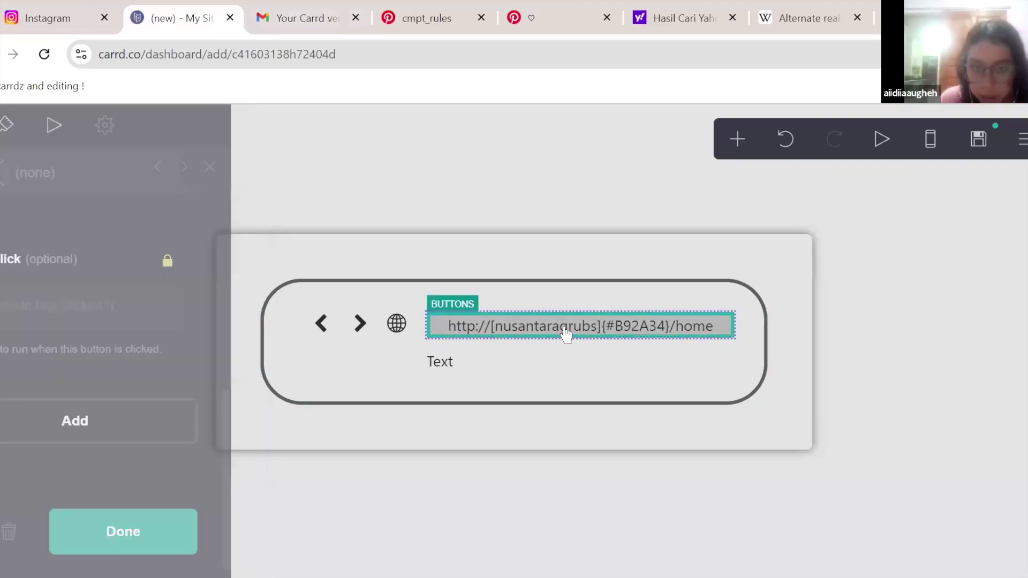
pyautogui.scroll(10, 110, 420)
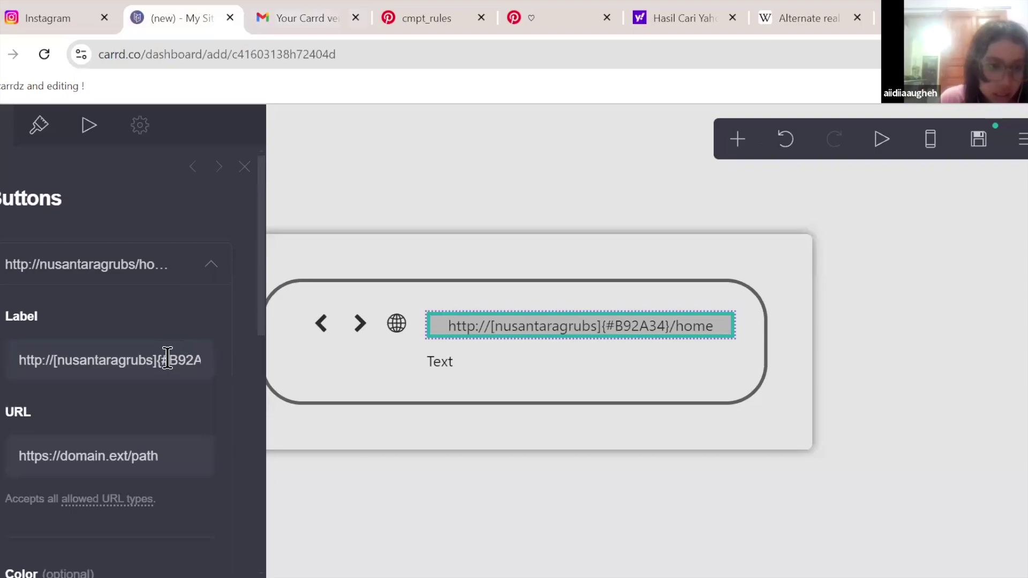
pyautogui.moveTo(55, 360); pyautogui.dragTo(155, 367)
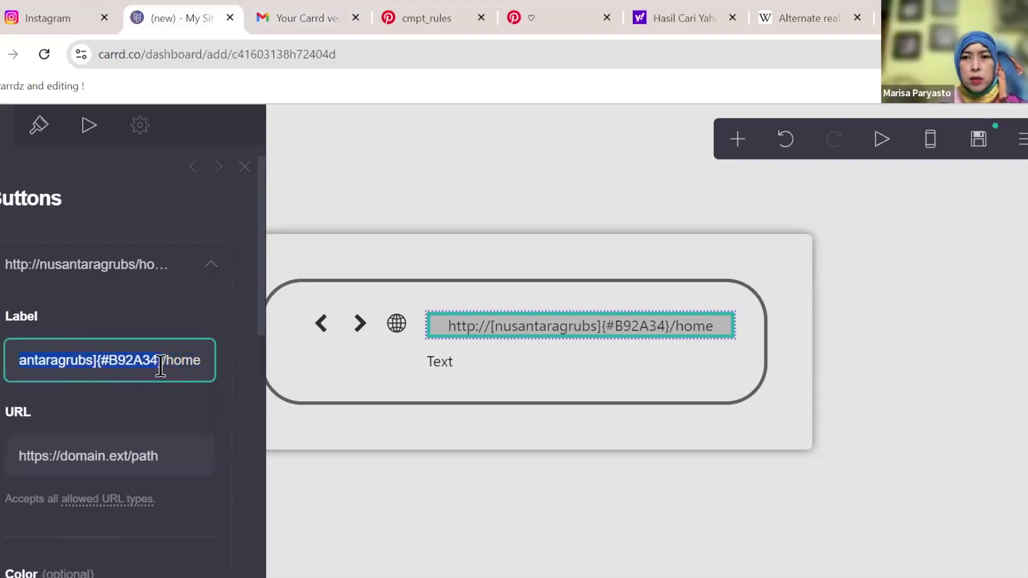
pyautogui.press('BackSpace')
pyautogui.write('nusantaragrubs')
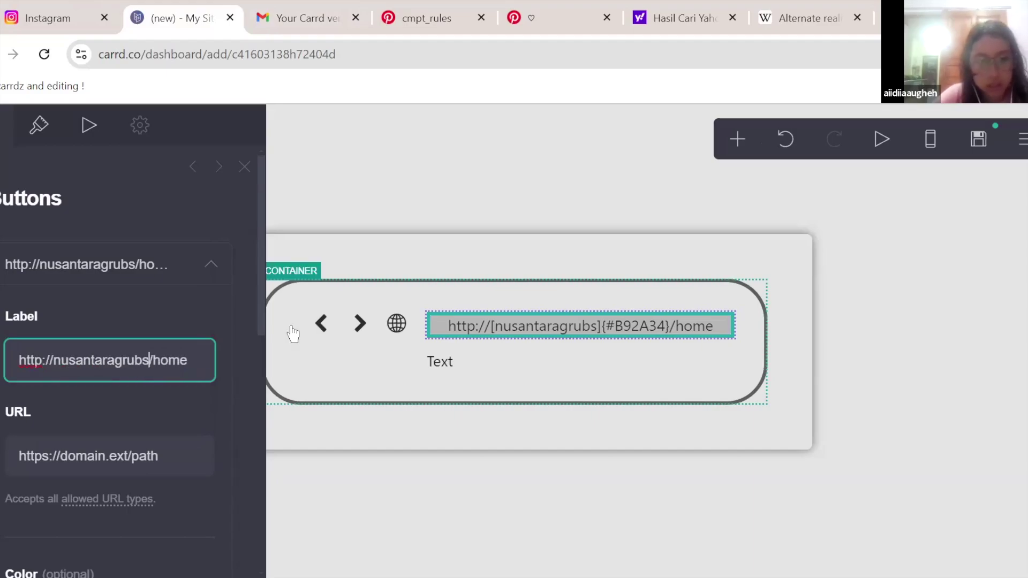
pyautogui.click(695, 548)
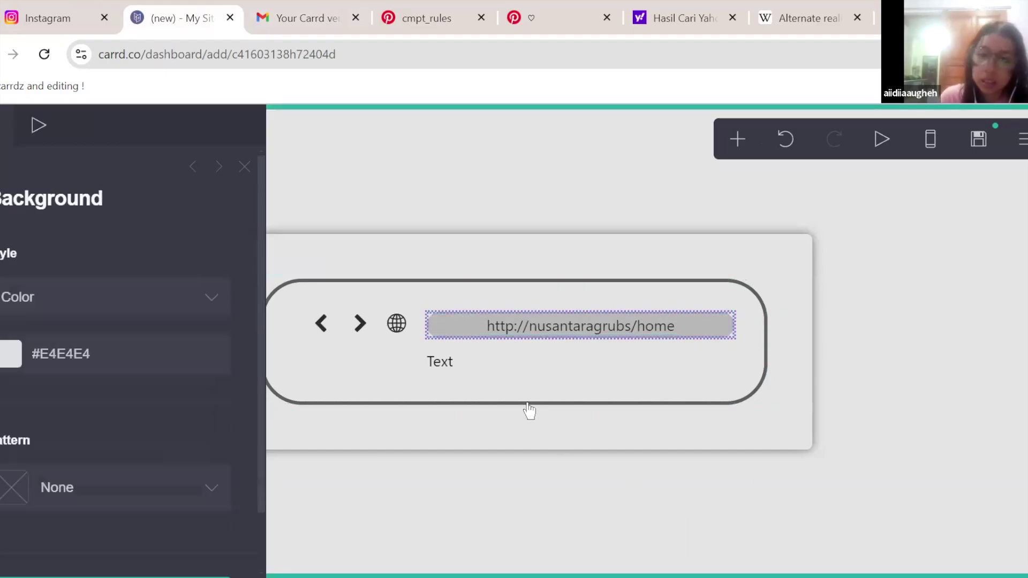
# - Delete the placeholder Text element below the address bar button
pyautogui.click(513, 373)
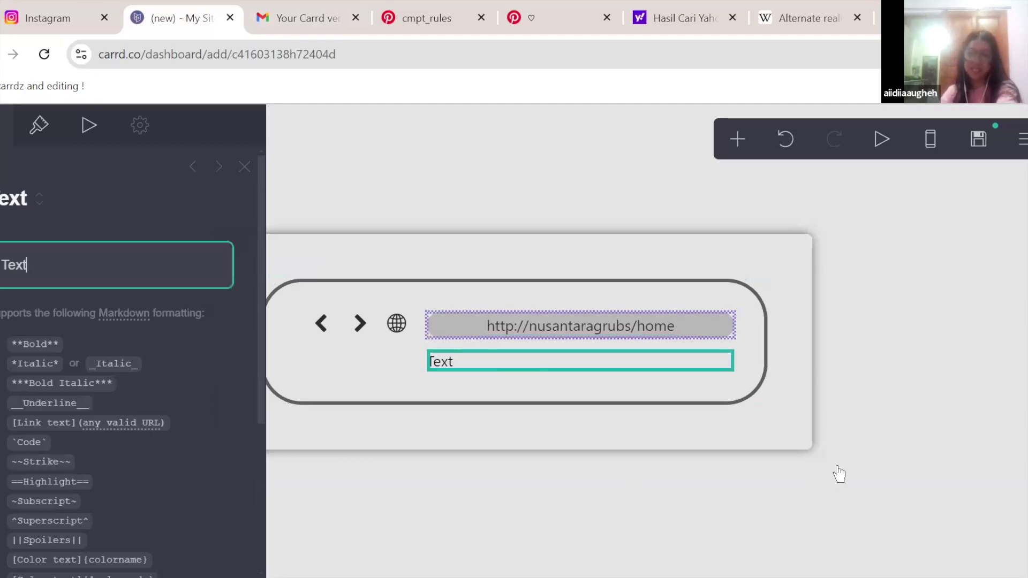
pyautogui.scroll(-5, 105, 494)
pyautogui.click(45, 536)
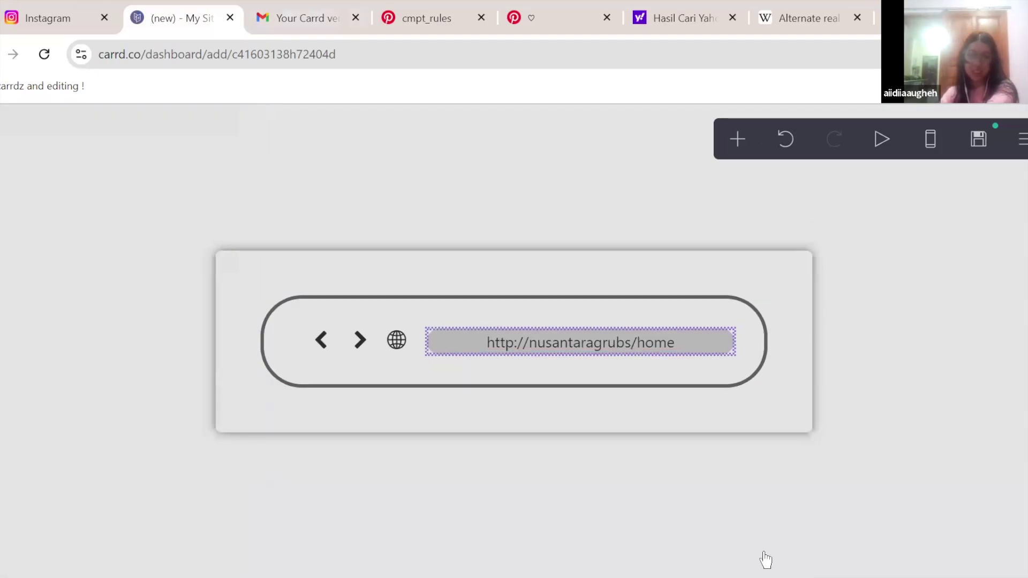
pyautogui.click(744, 368)
pyautogui.scroll(-5, 72, 277)
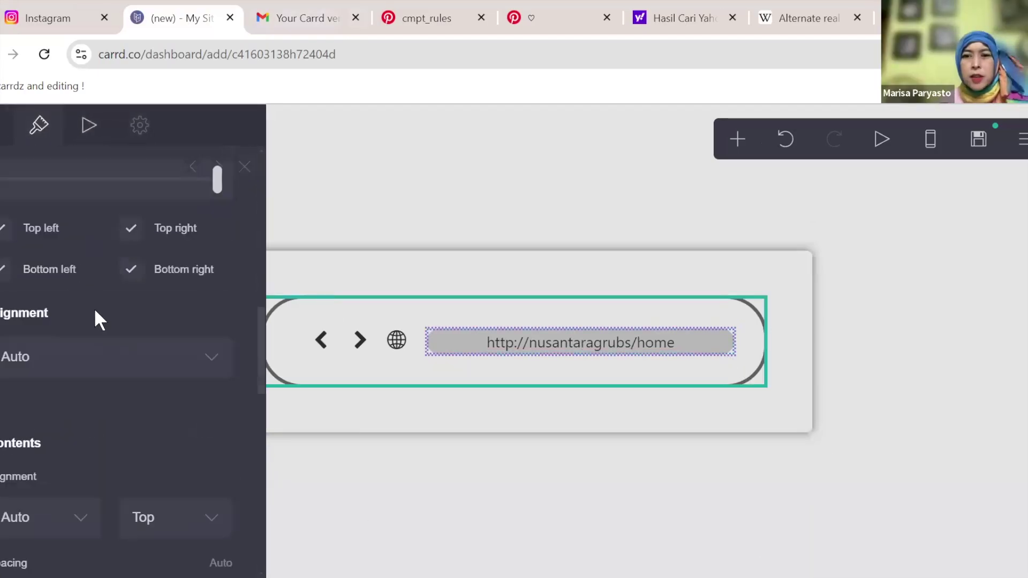
pyautogui.scroll(3, 96, 316)
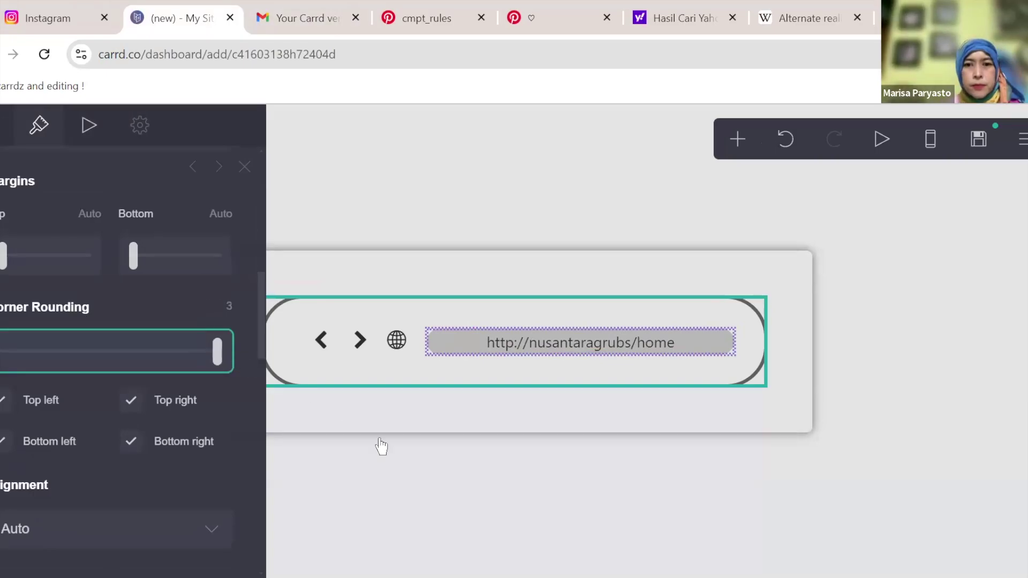
# - Add a new empty container below the address bar container
pyautogui.click(457, 484)
pyautogui.click(723, 154)
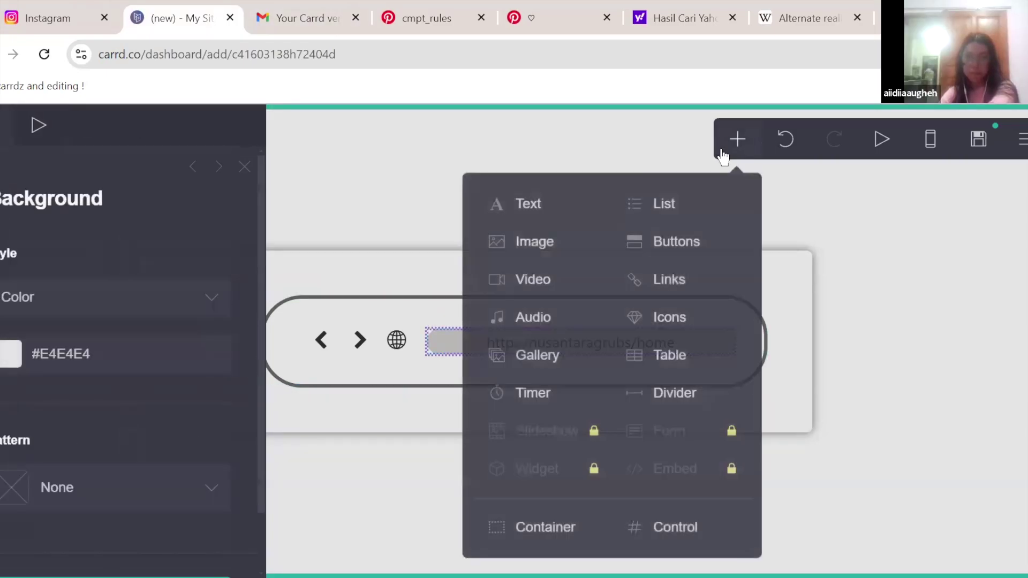
pyautogui.click(587, 532)
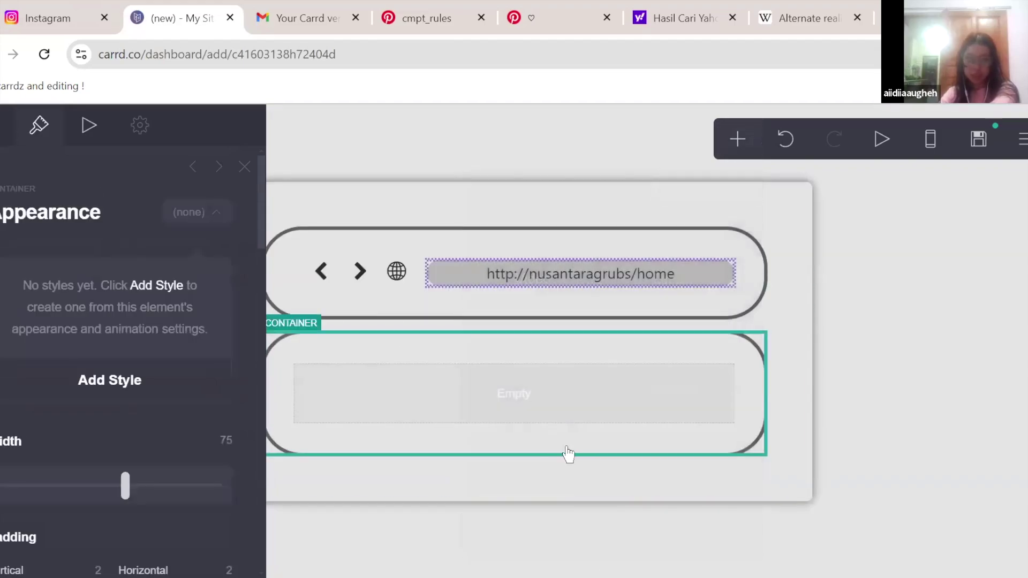
# - Set the address bar container's width to 87, its vertical padding to 0 and its horizontal padding to 0.875
pyautogui.scroll(-2, 40, 375)
pyautogui.scroll(-5, 38, 375)
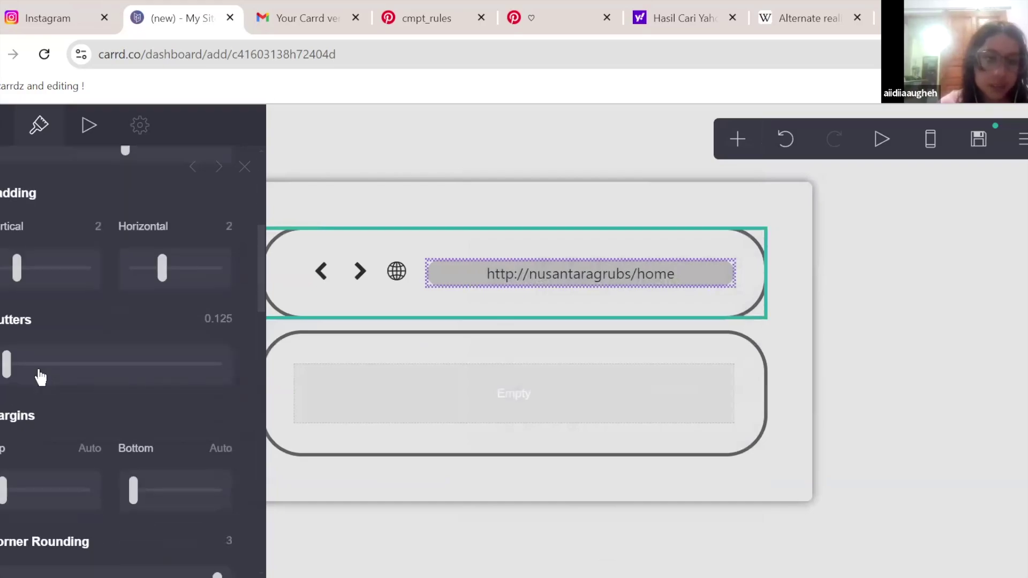
pyautogui.scroll(-11, 88, 381)
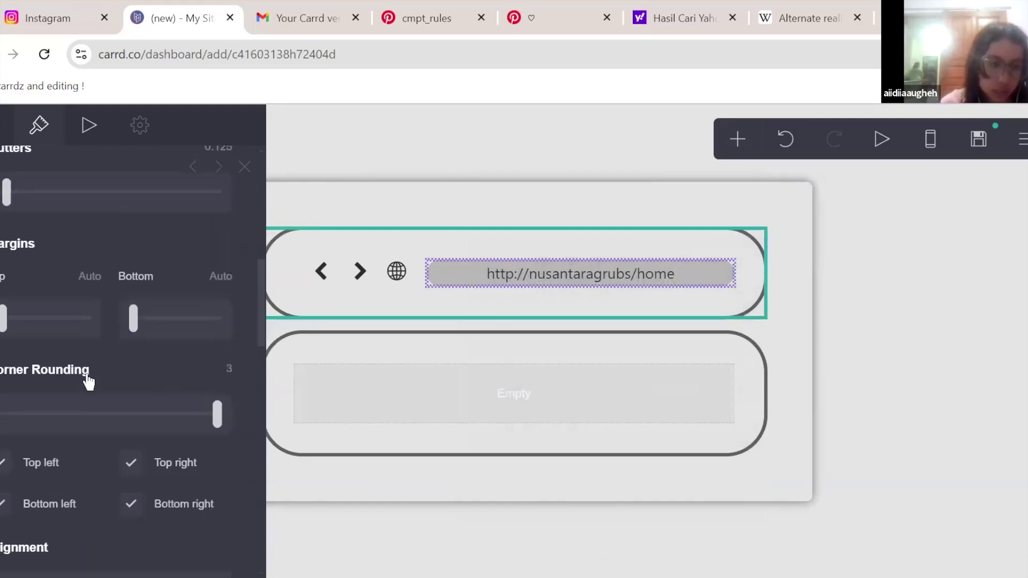
pyautogui.moveTo(6, 409)
pyautogui.mouseDown()
pyautogui.moveTo(24, 419)
pyautogui.moveTo(5, 419)
pyautogui.mouseUp()
pyautogui.scroll(-5, 23, 418)
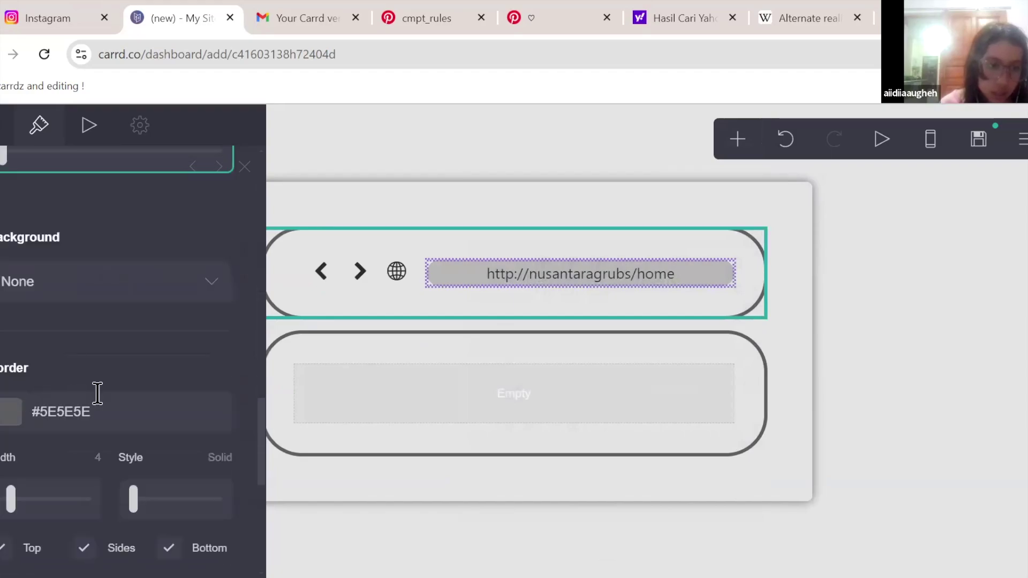
pyautogui.scroll(-7, 76, 395)
pyautogui.scroll(20, 105, 396)
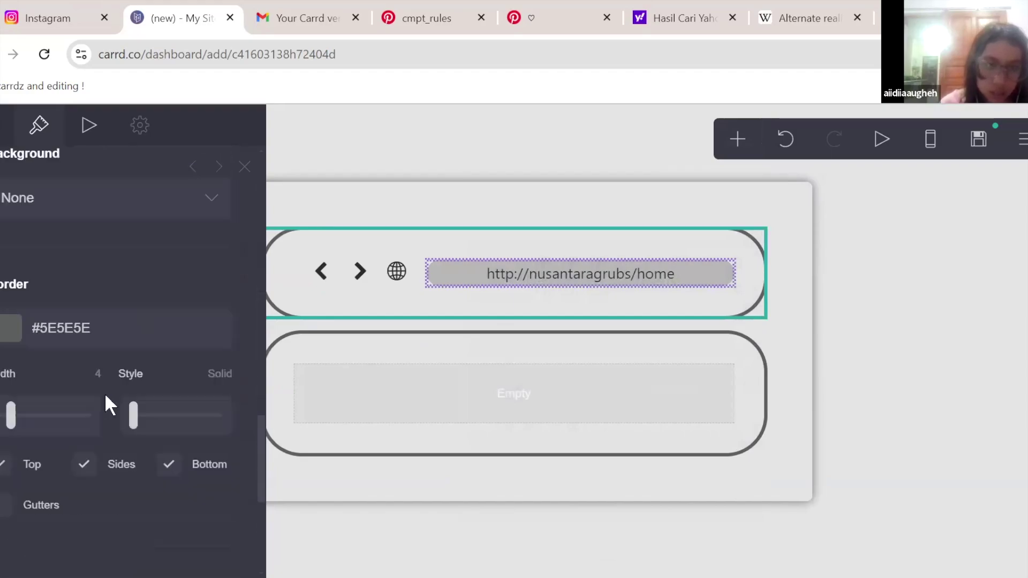
pyautogui.scroll(-3, 104, 393)
pyautogui.moveTo(124, 313); pyautogui.dragTo(156, 317)
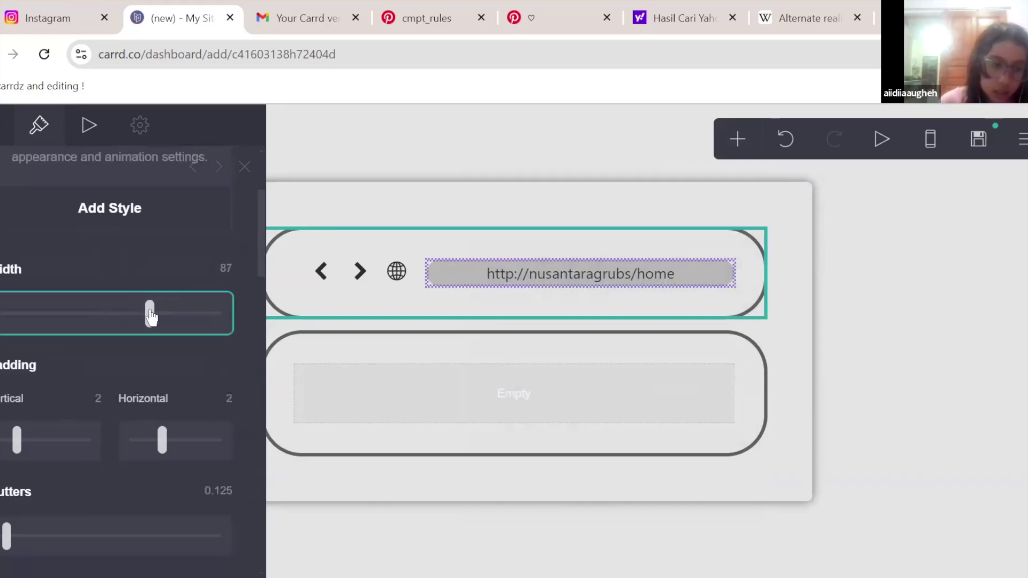
pyautogui.moveTo(17, 440); pyautogui.dragTo(7, 451)
pyautogui.moveTo(162, 444); pyautogui.dragTo(151, 452)
pyautogui.moveTo(6, 440); pyautogui.dragTo(6, 446)
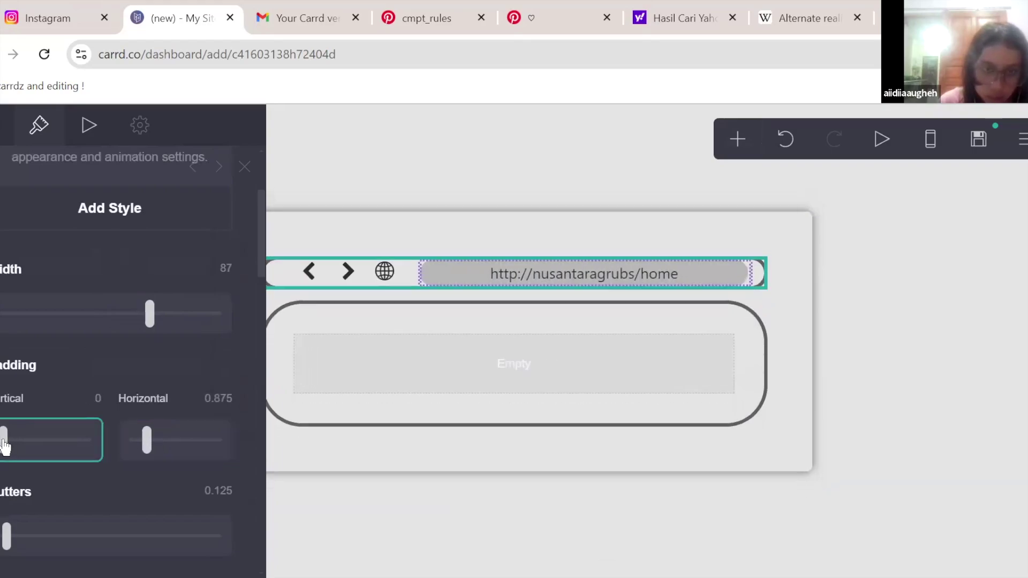
pyautogui.click(489, 493)
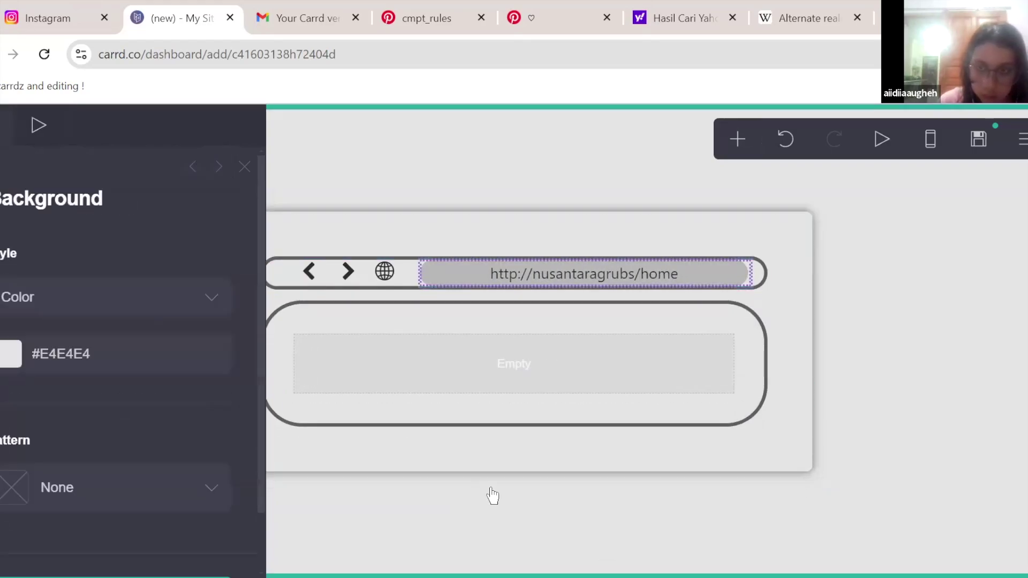
pyautogui.click(667, 281)
pyautogui.scroll(-7, 174, 346)
pyautogui.scroll(4, 174, 346)
pyautogui.click(645, 208)
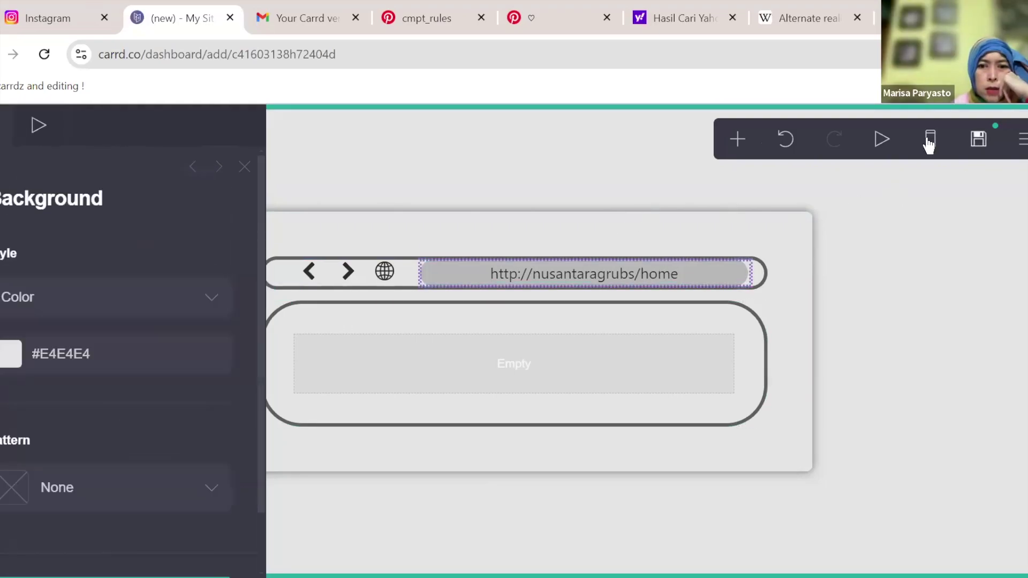
# - Open the site's Publish settings, look through the publishing options and close them without publishing
pyautogui.click(1021, 143)
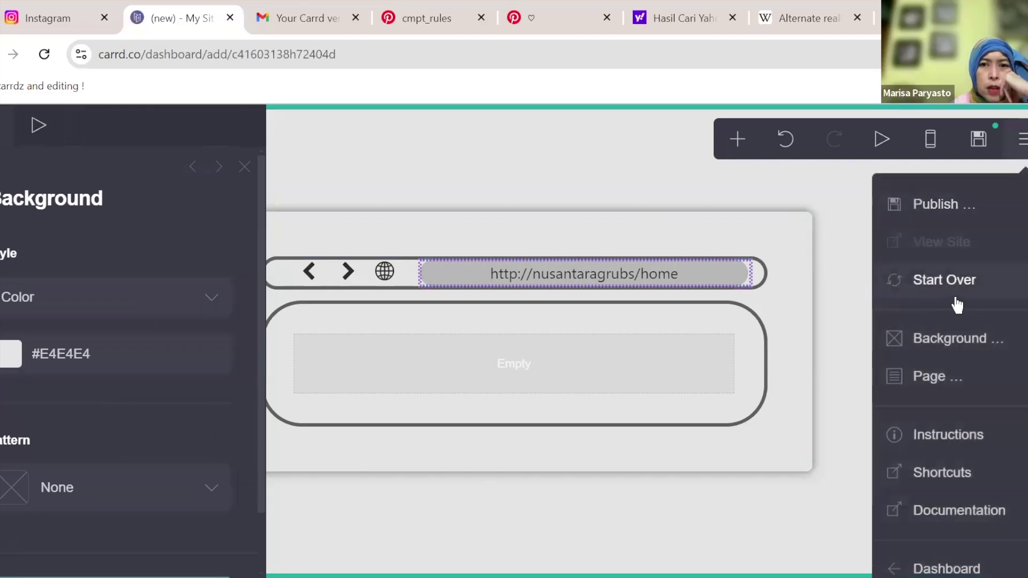
pyautogui.click(681, 534)
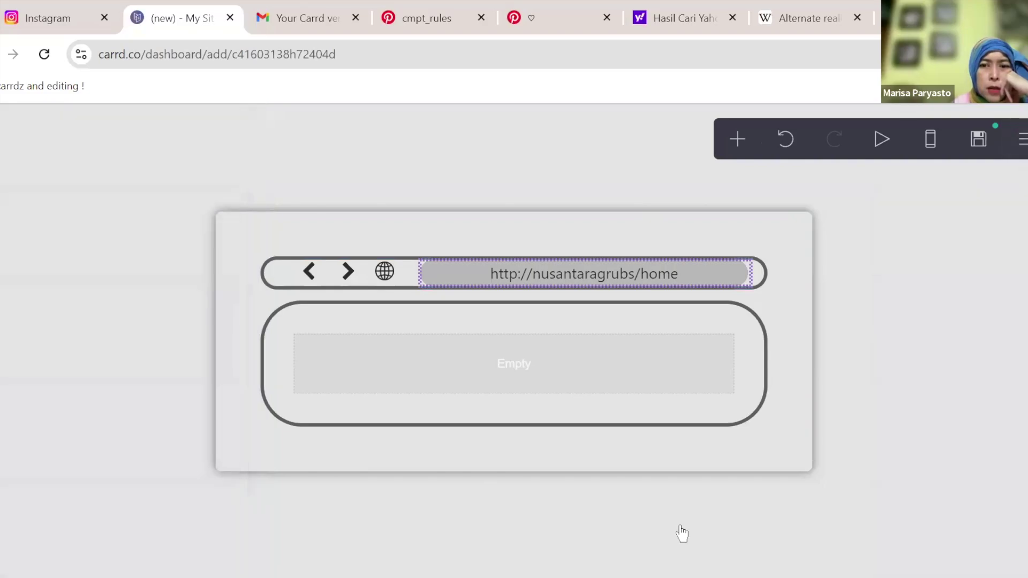
pyautogui.click(1022, 142)
pyautogui.click(989, 146)
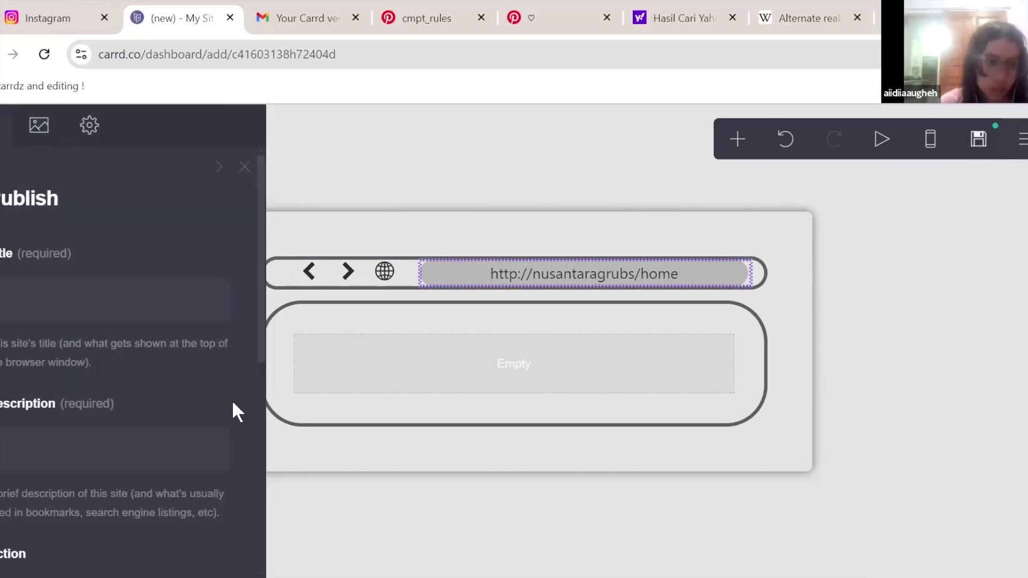
pyautogui.scroll(-8, 235, 412)
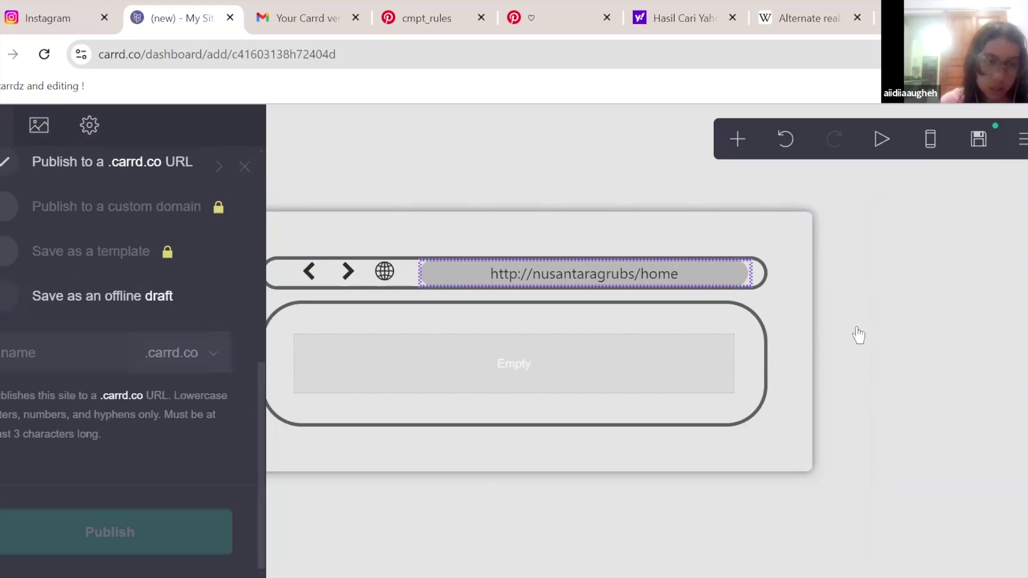
pyautogui.click(922, 369)
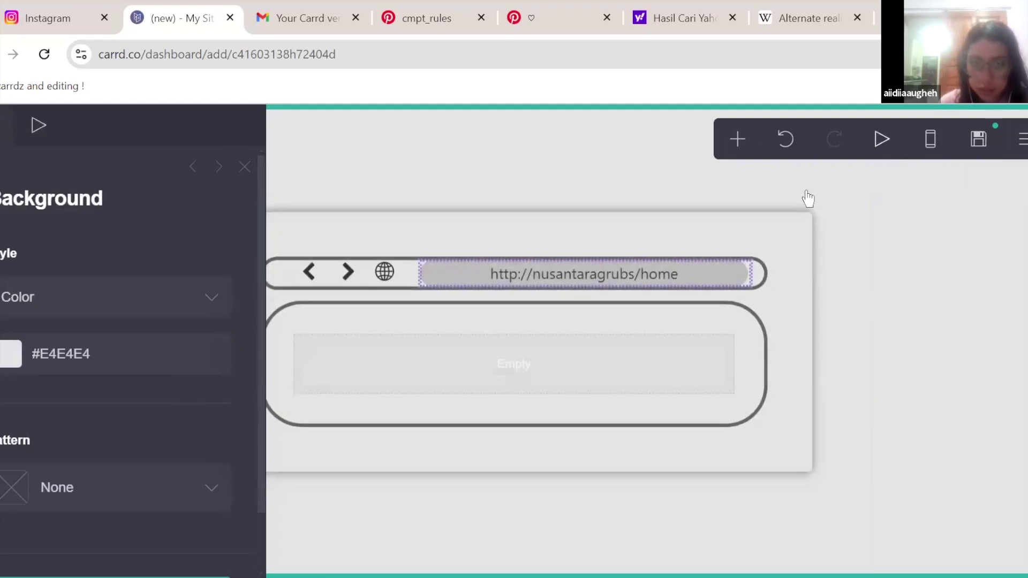
# - Set the address bar button's URL to the #home section
pyautogui.click(628, 272)
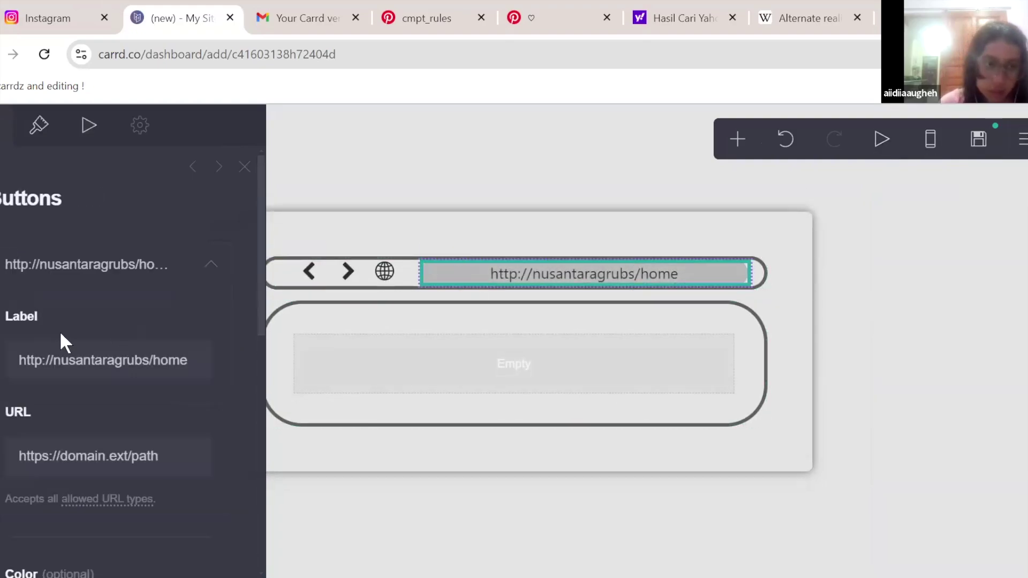
pyautogui.click(613, 221)
pyautogui.click(633, 272)
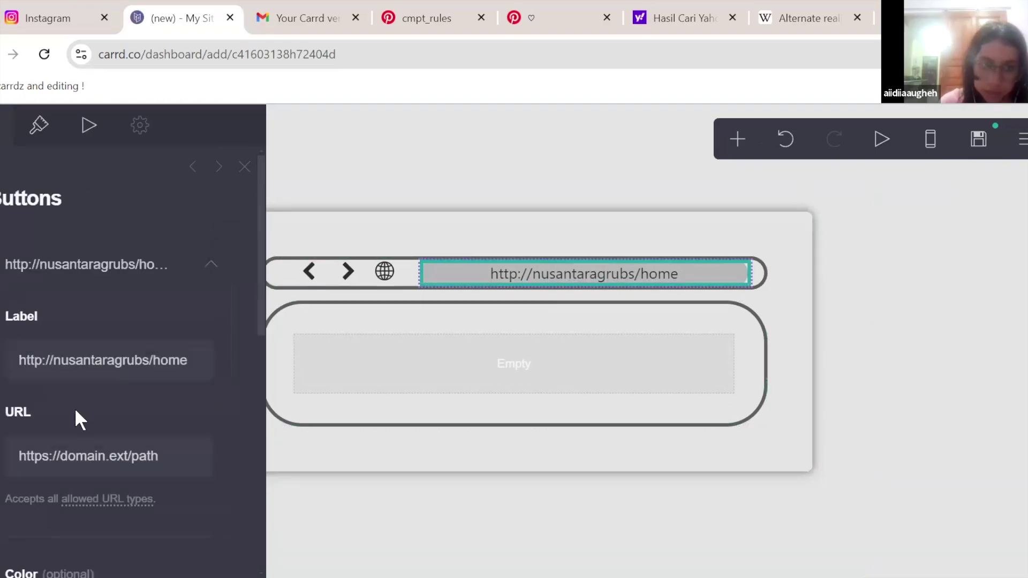
pyautogui.scroll(-6, 75, 412)
pyautogui.scroll(4, 75, 407)
pyautogui.click(177, 284)
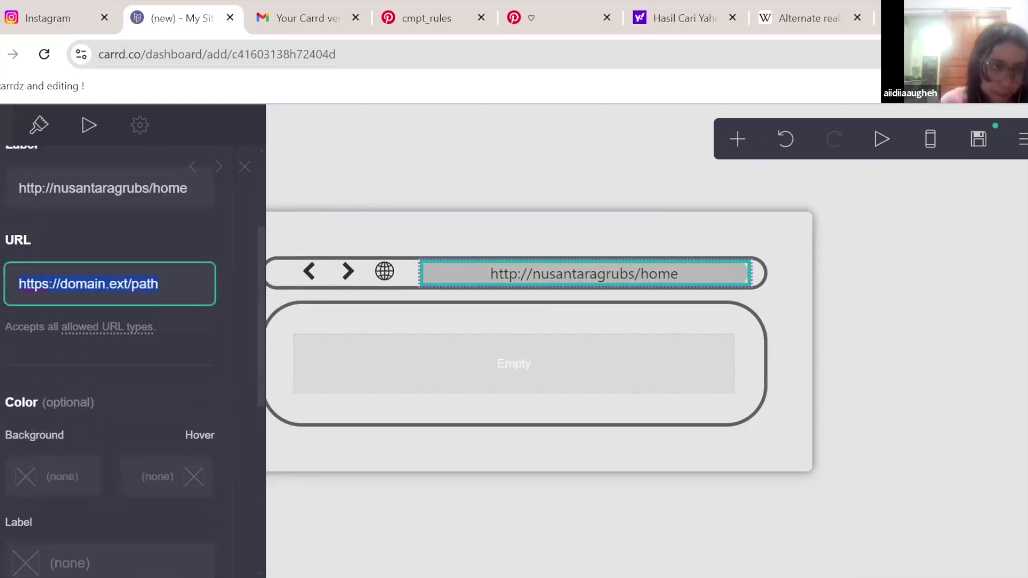
pyautogui.write('3')
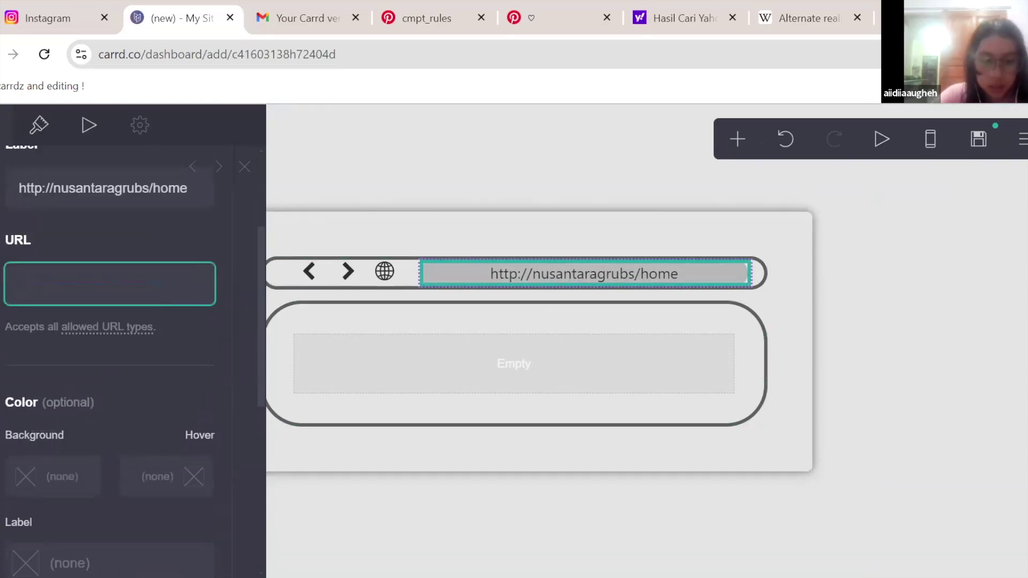
pyautogui.write('#h')
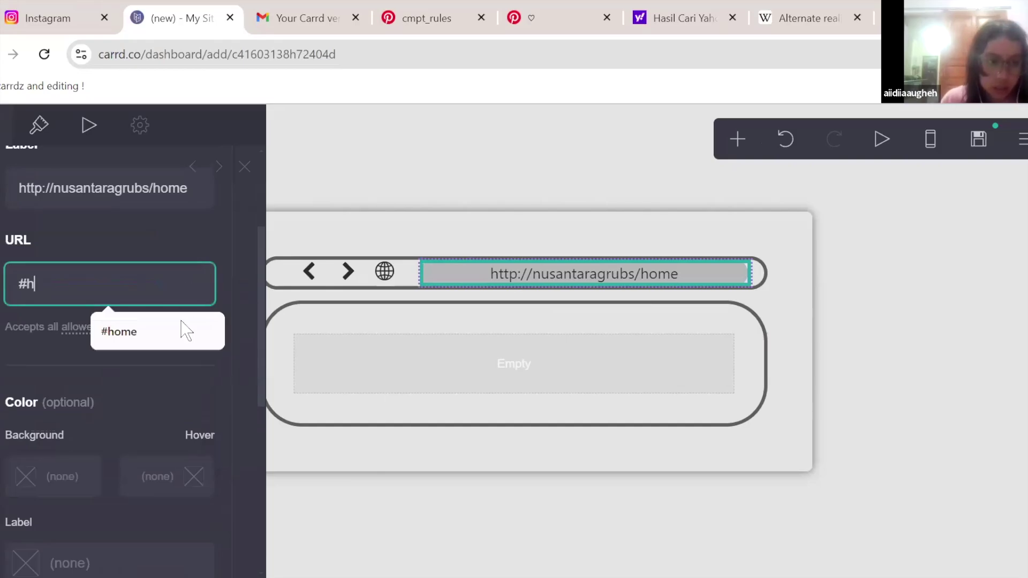
pyautogui.click(182, 331)
# - Look through the list of allowed URL types for the button's link and close it
pyautogui.click(126, 327)
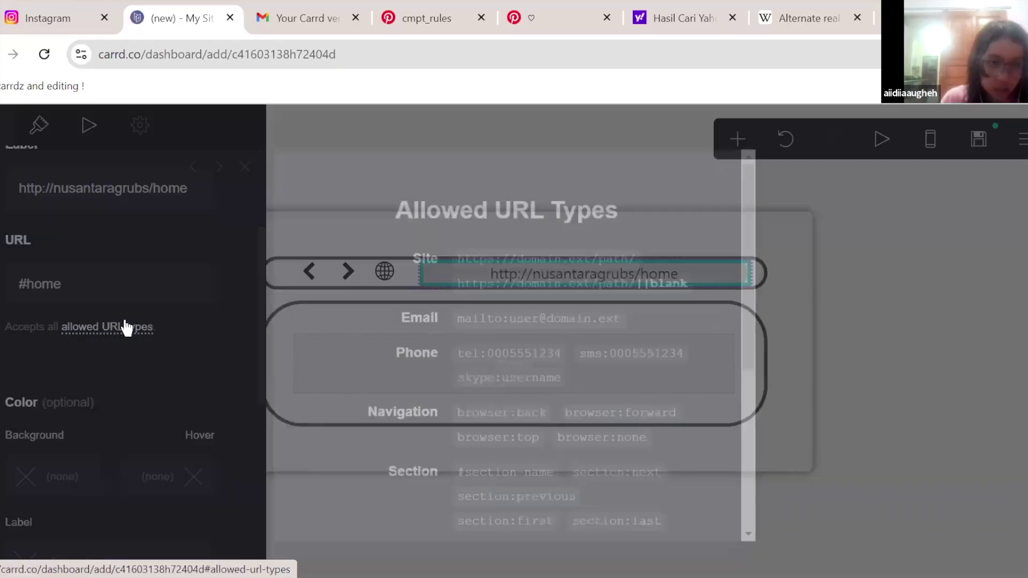
pyautogui.scroll(-5, 608, 384)
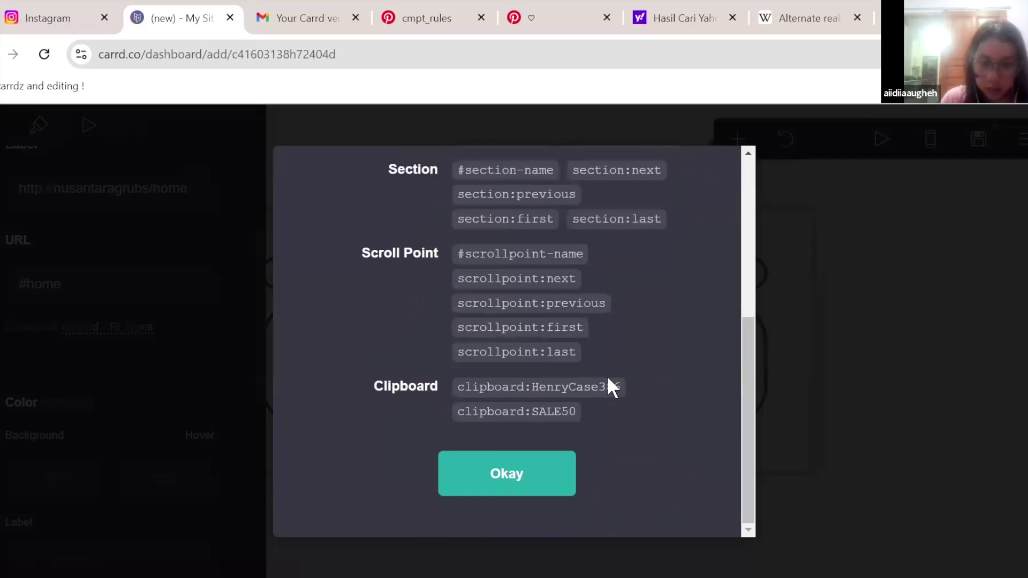
pyautogui.click(541, 487)
pyautogui.click(573, 448)
# - Select the empty container below the address bar and switch to Pinterest to consult the reference
pyautogui.click(570, 381)
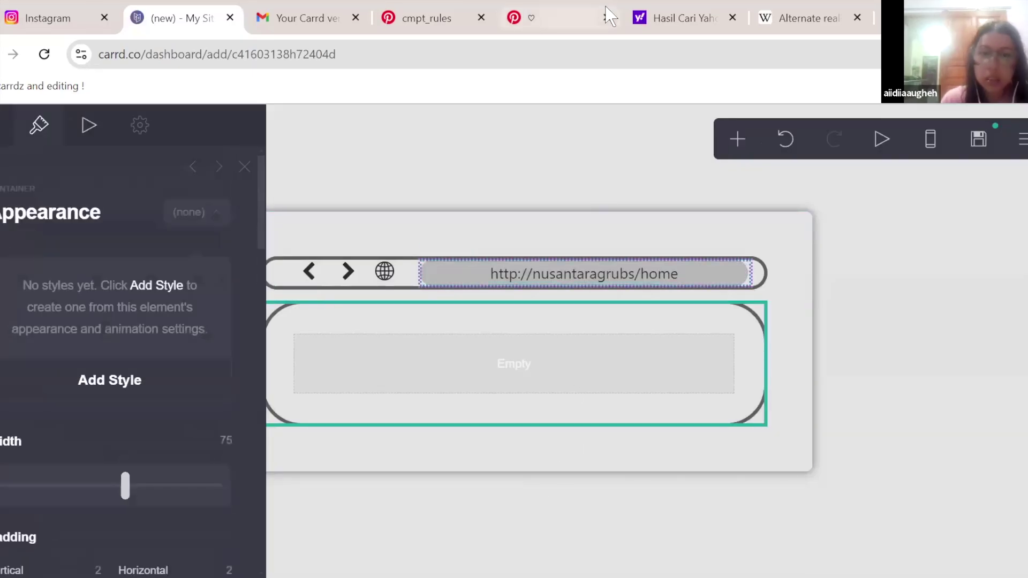
pyautogui.click(606, 8)
pyautogui.hotkey('ctrl', 'shift', 'Tab')
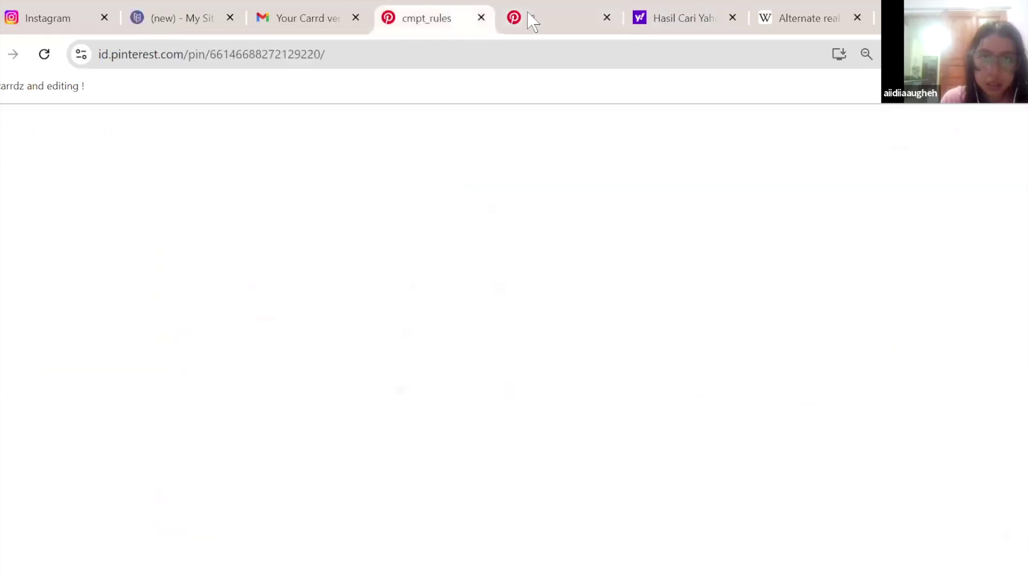
# - Check the Pinterest pin showing the browser-style profile layout and return to the Carrd site editor
pyautogui.click(835, 18)
pyautogui.click(717, 16)
pyautogui.click(589, 15)
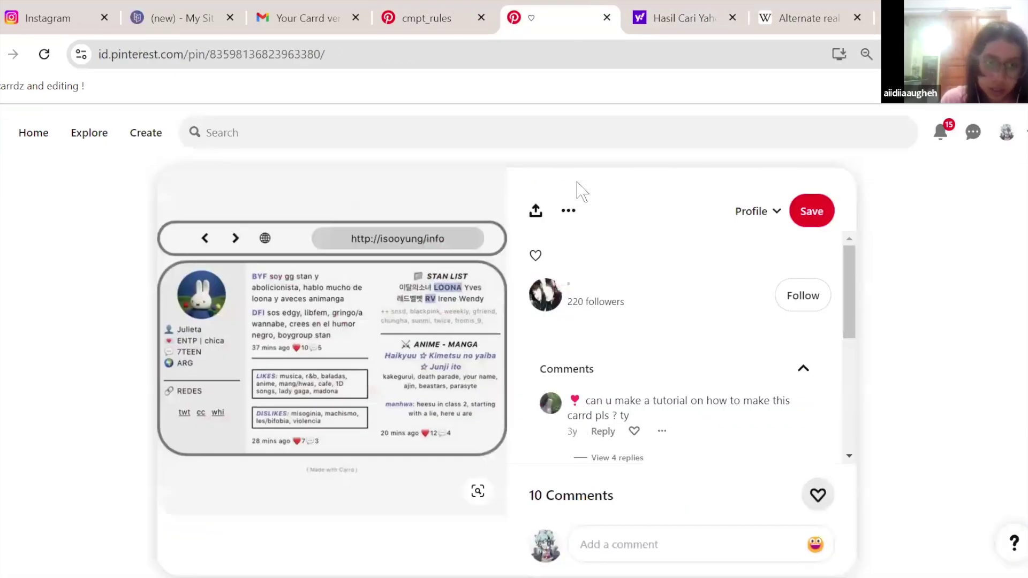
pyautogui.click(292, 13)
pyautogui.click(169, 12)
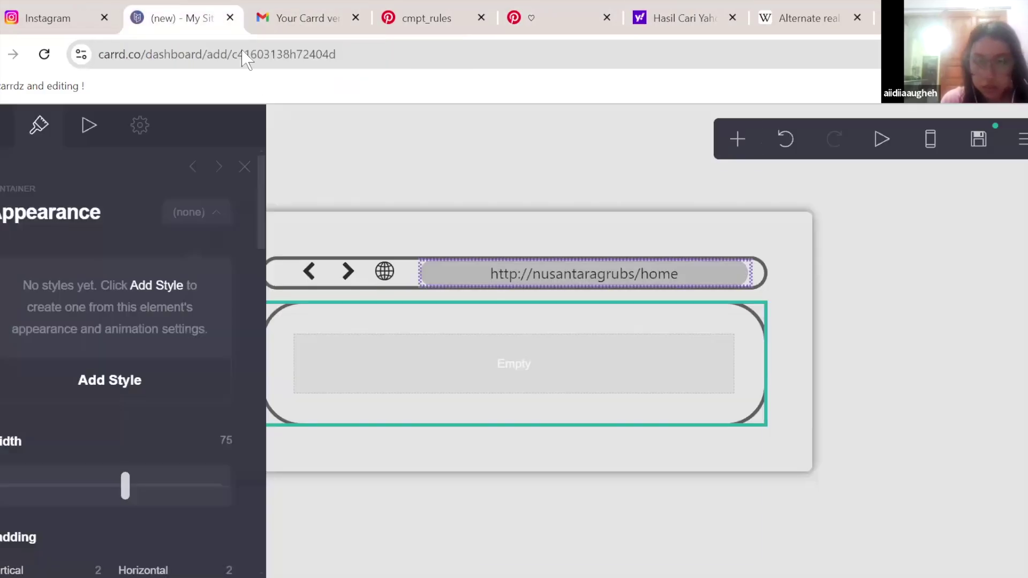
# - Add an image element inside the empty rounded container and set its shape to Circle
pyautogui.click(737, 139)
pyautogui.click(608, 236)
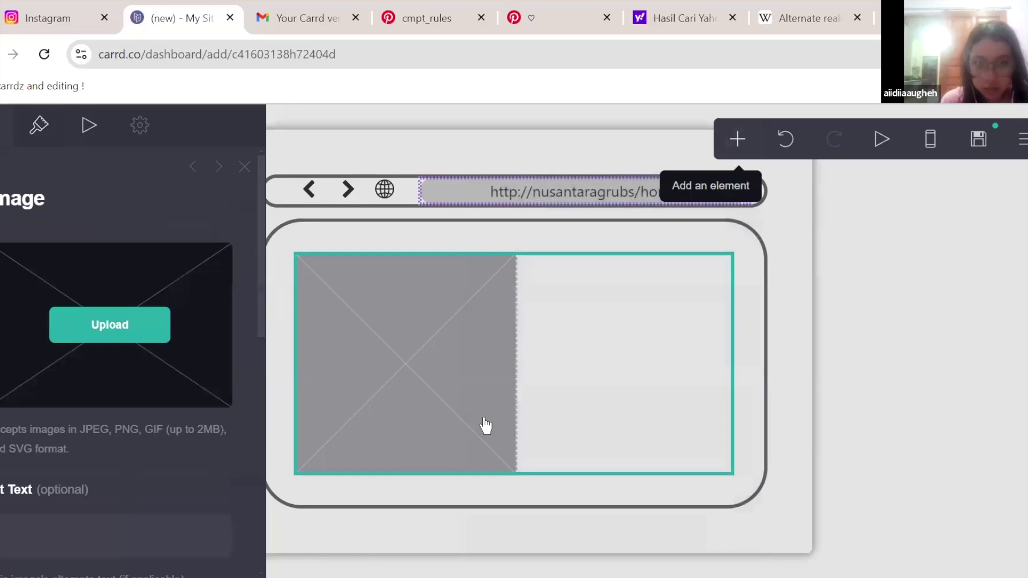
pyautogui.scroll(-8, 207, 372)
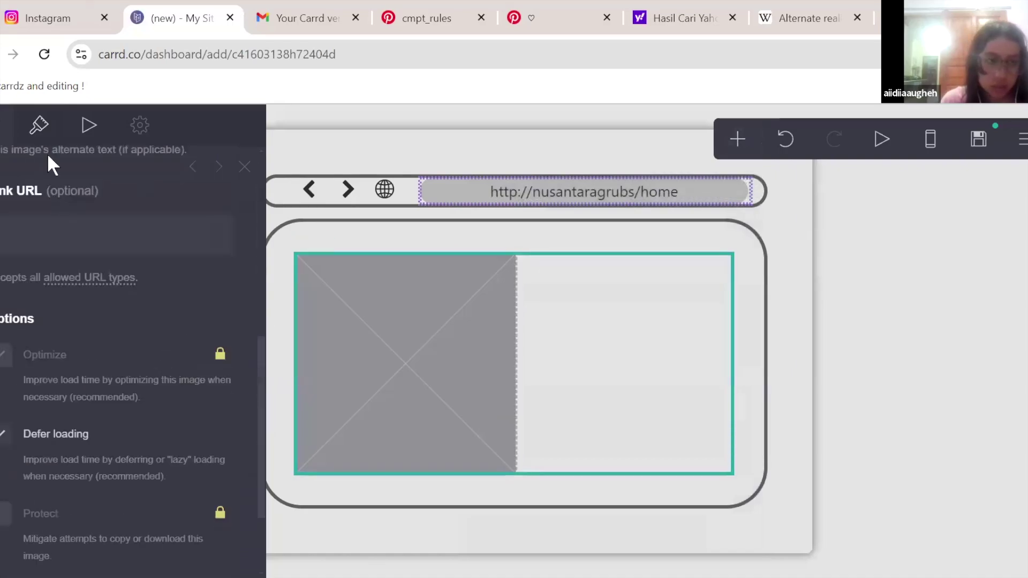
pyautogui.scroll(-6, 96, 321)
pyautogui.scroll(5, 104, 323)
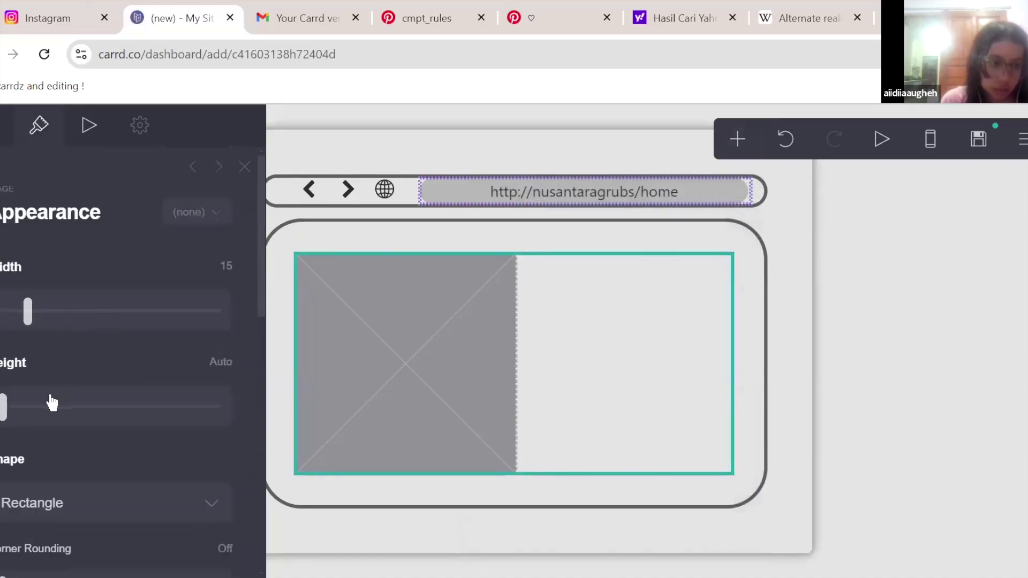
pyautogui.scroll(-5, 52, 403)
pyautogui.moveTo(12, 332)
pyautogui.mouseDown()
pyautogui.moveTo(315, 375)
pyautogui.moveTo(0, 343)
pyautogui.mouseUp()
pyautogui.click(132, 245)
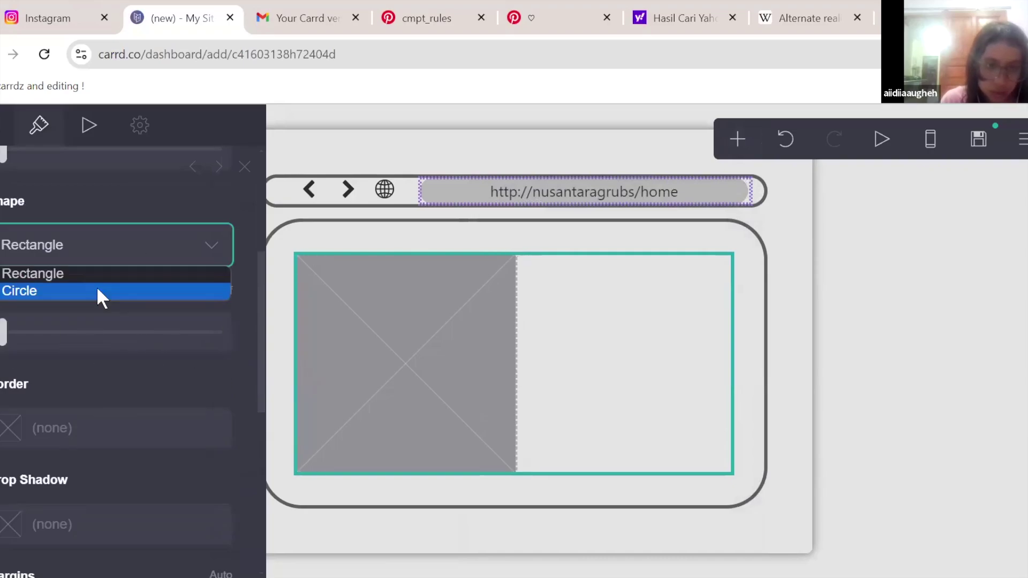
pyautogui.click(101, 292)
pyautogui.scroll(-5, 123, 354)
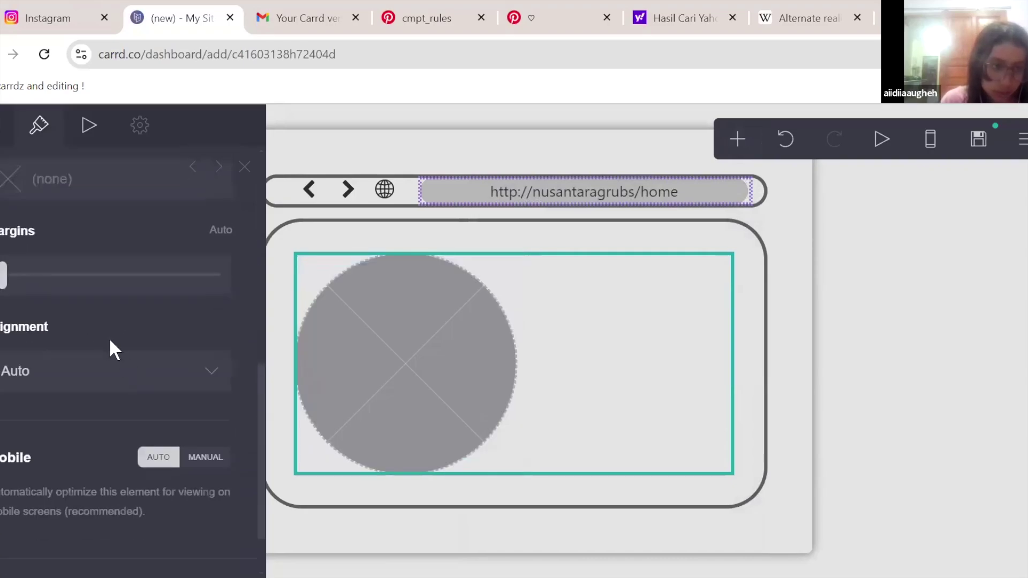
pyautogui.scroll(5, 112, 342)
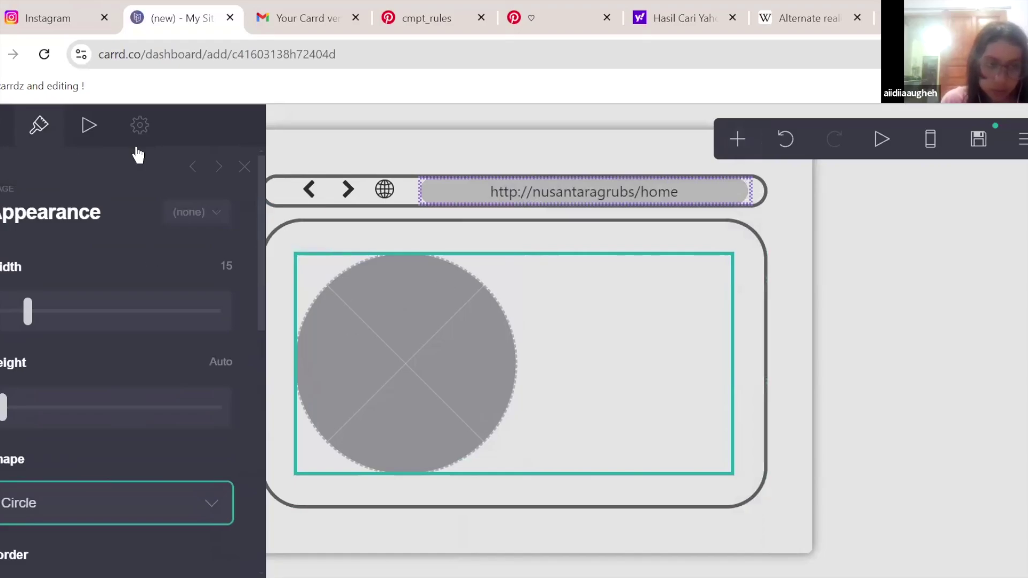
# - Add a text element beneath the circular image placeholder and reselect the image
pyautogui.click(737, 139)
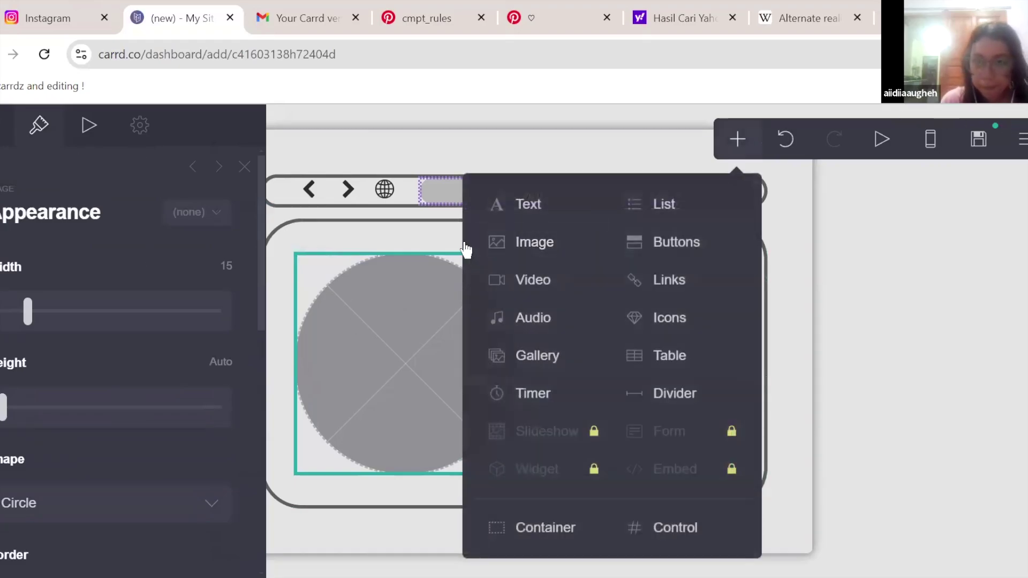
pyautogui.click(495, 205)
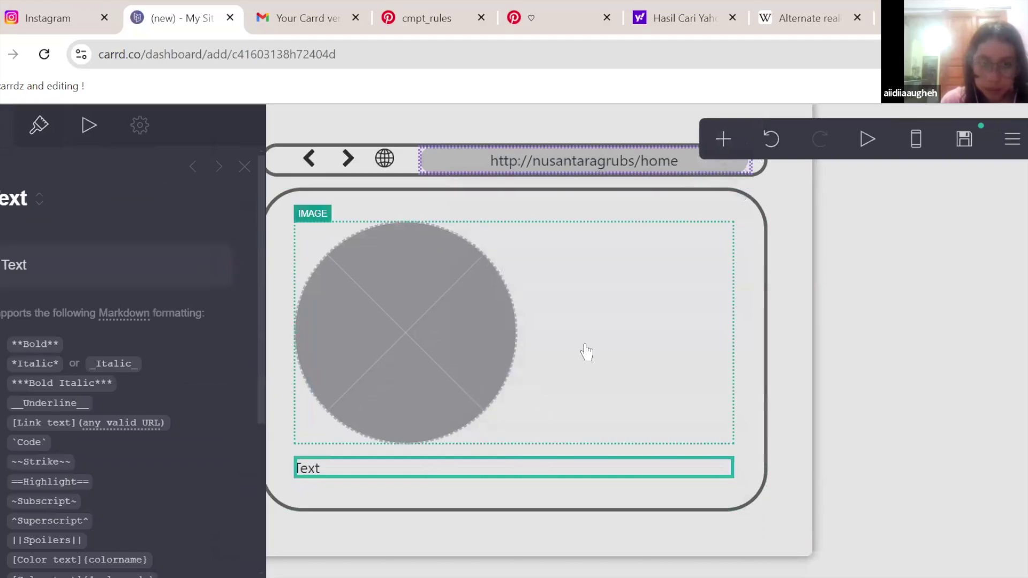
pyautogui.click(361, 280)
pyautogui.click(723, 139)
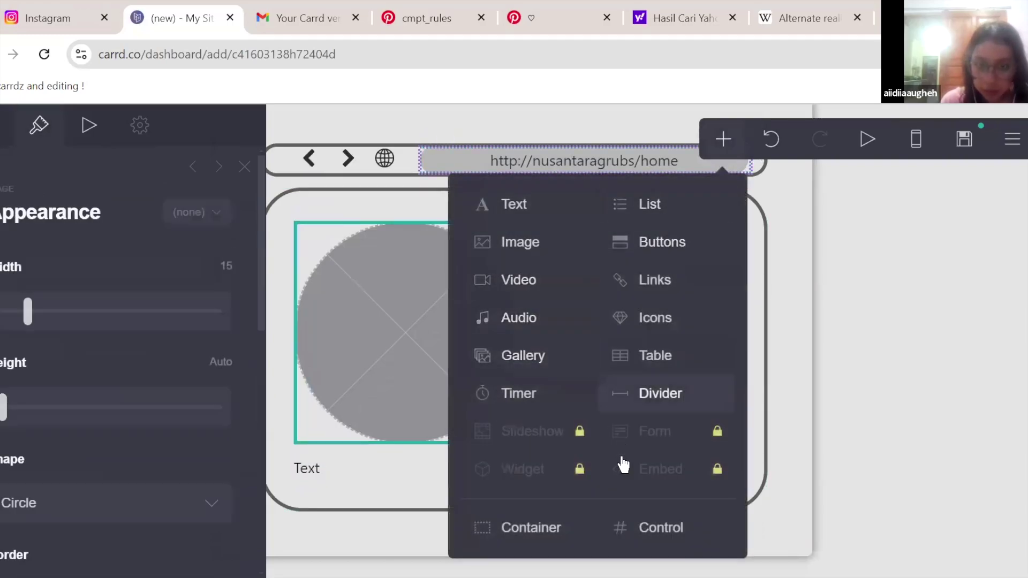
pyautogui.click(533, 538)
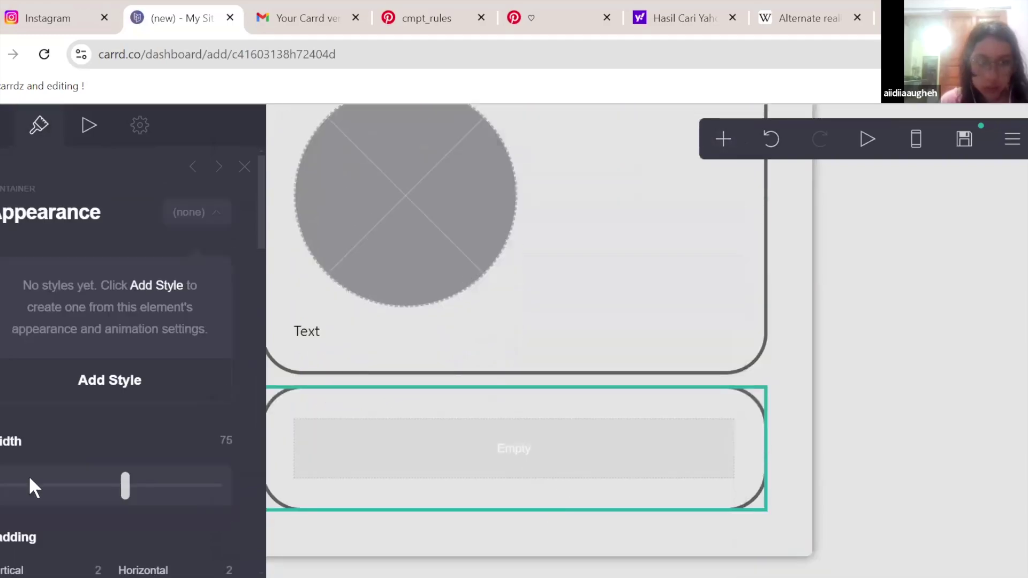
pyautogui.scroll(-5, 33, 477)
pyautogui.scroll(-5, 37, 485)
pyautogui.click(39, 530)
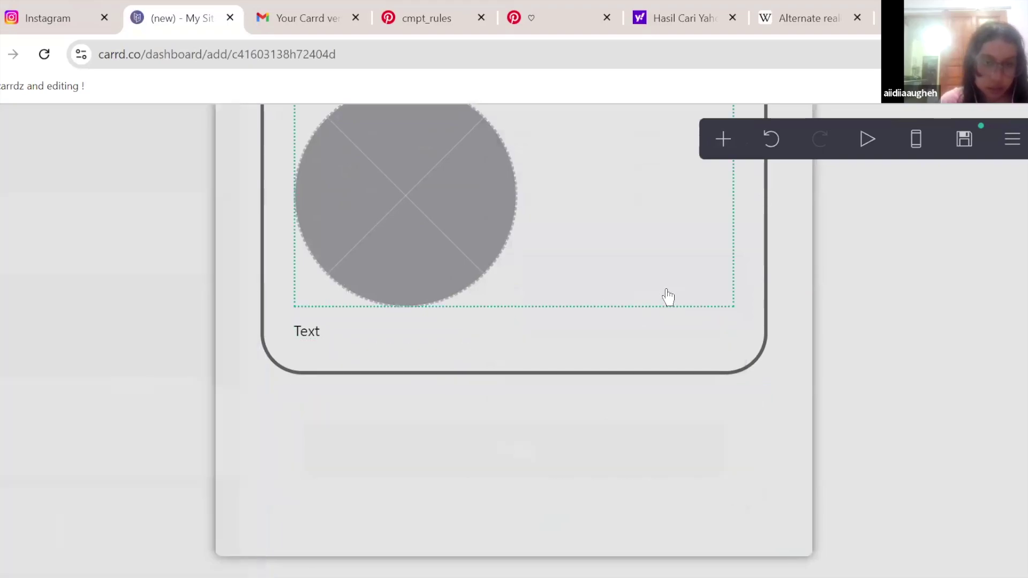
# - Change the type of the container holding the image and text to Columns
pyautogui.click(668, 297)
pyautogui.click(612, 191)
pyautogui.scroll(-5, 16, 380)
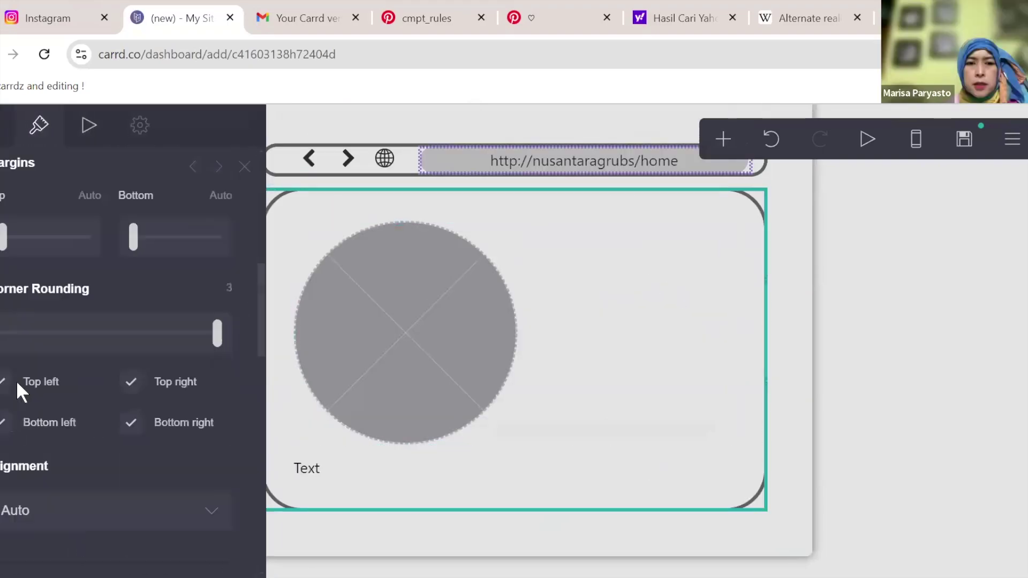
pyautogui.scroll(-5, 75, 362)
pyautogui.scroll(10, 107, 278)
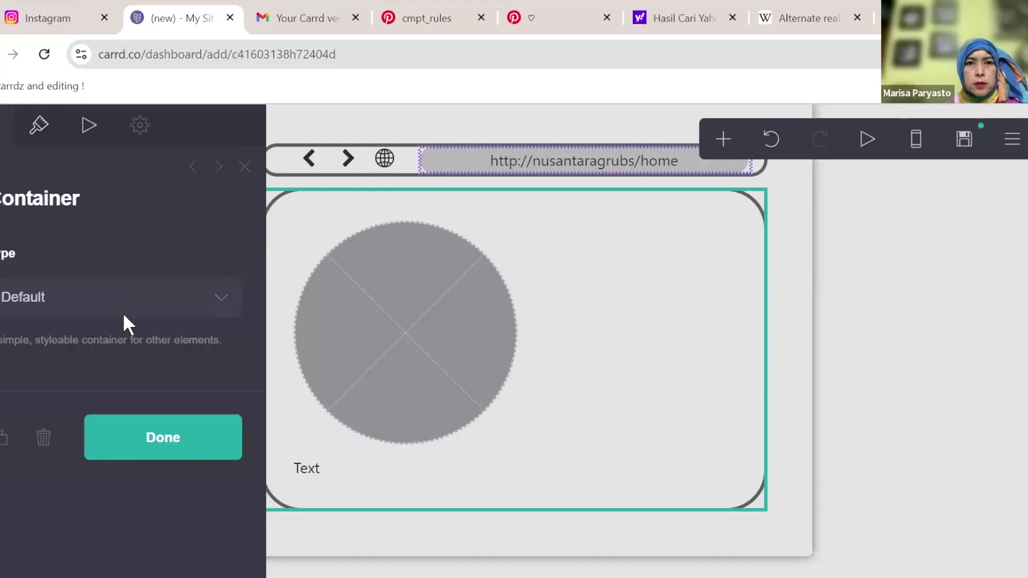
pyautogui.click(115, 284)
pyautogui.click(94, 344)
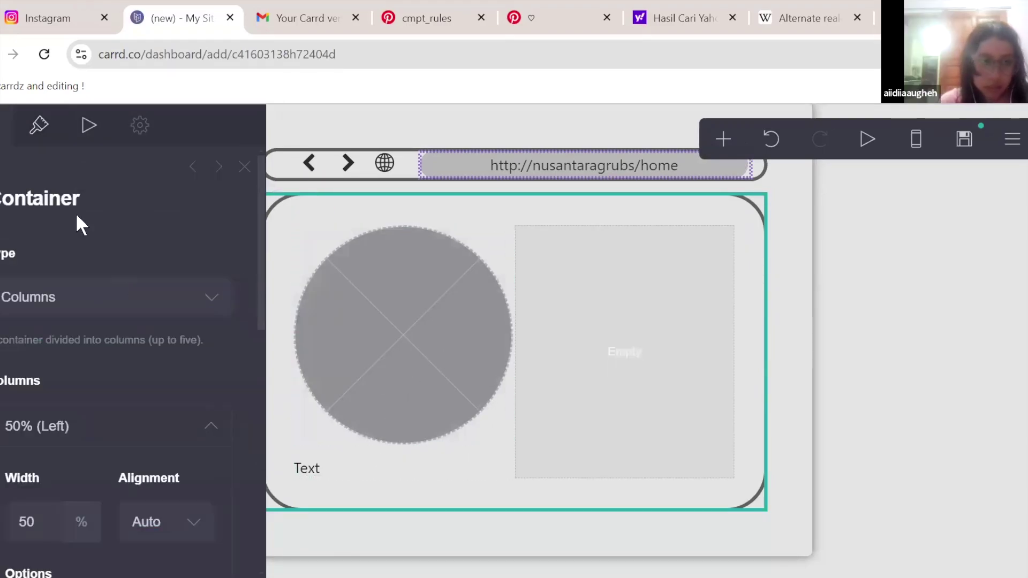
# - Open the upload settings of the circular image placeholder in the first column
pyautogui.click(316, 272)
pyautogui.scroll(-8, 115, 250)
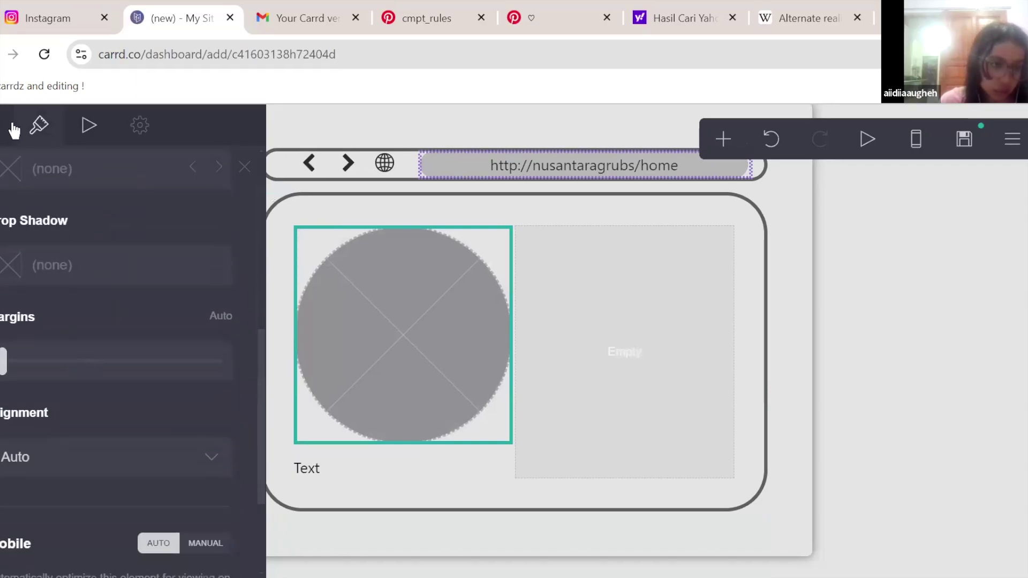
pyautogui.click(9, 122)
pyautogui.scroll(5, 122, 260)
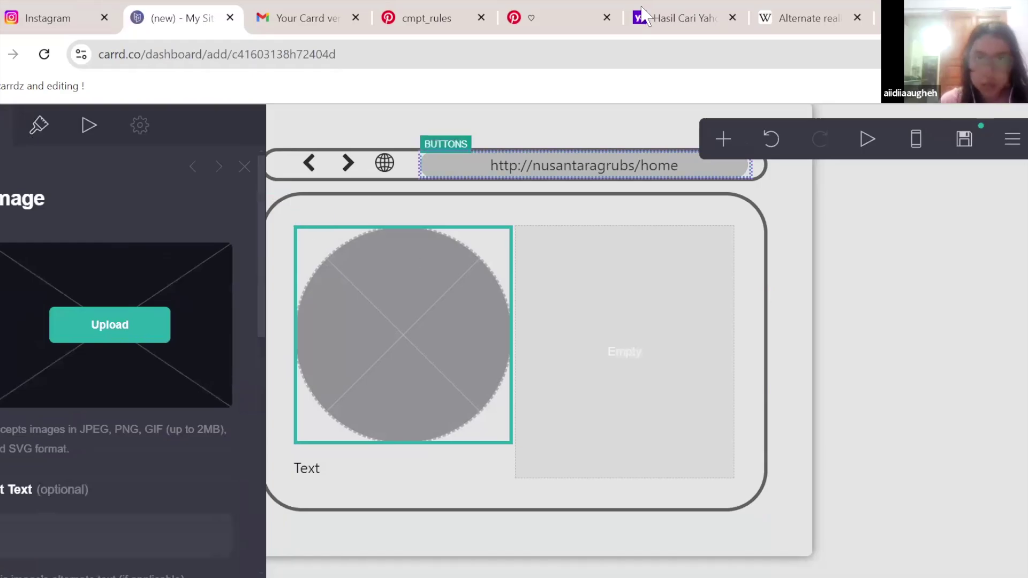
# - Open the Pinterest home feed in a new browser tab
pyautogui.click(434, 15)
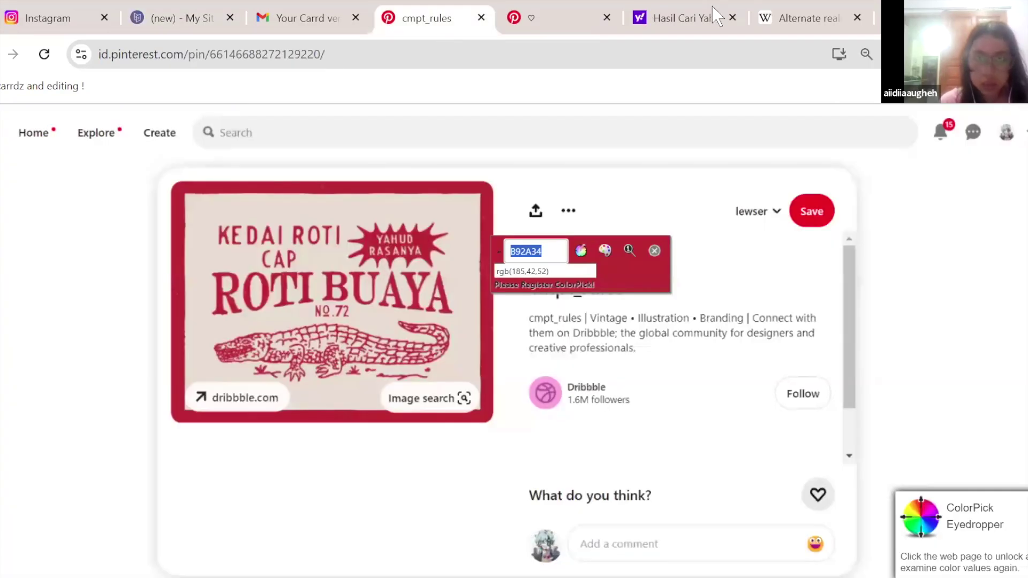
pyautogui.scroll(-10, 514, 321)
pyautogui.hotkey('ctrl', 't')
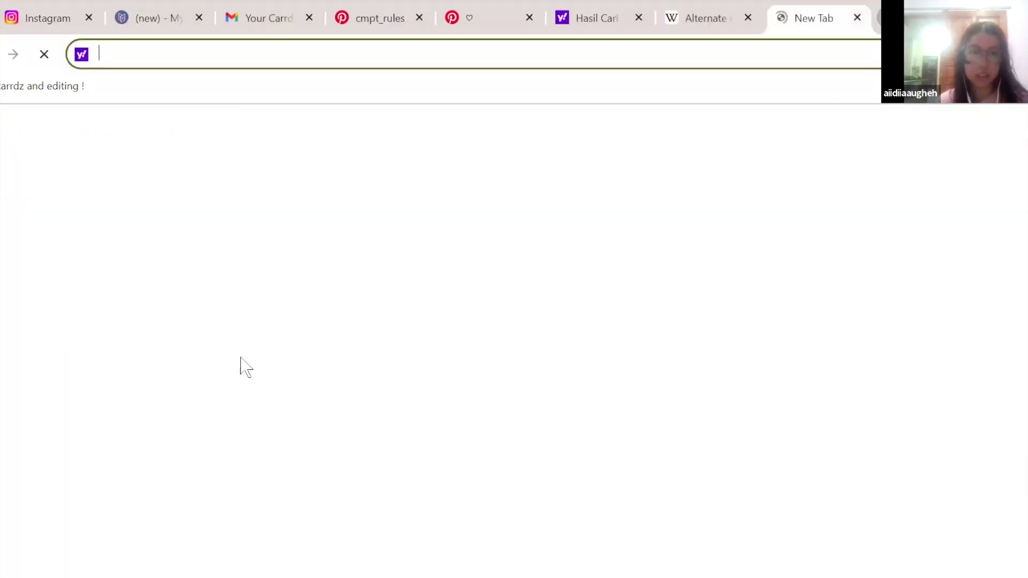
pyautogui.click(382, 300)
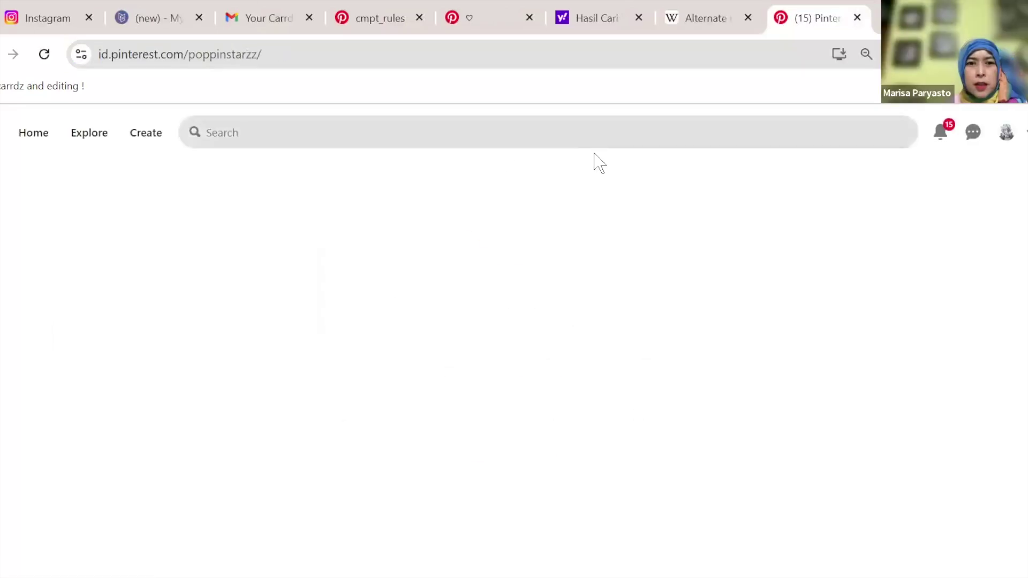
pyautogui.click(32, 140)
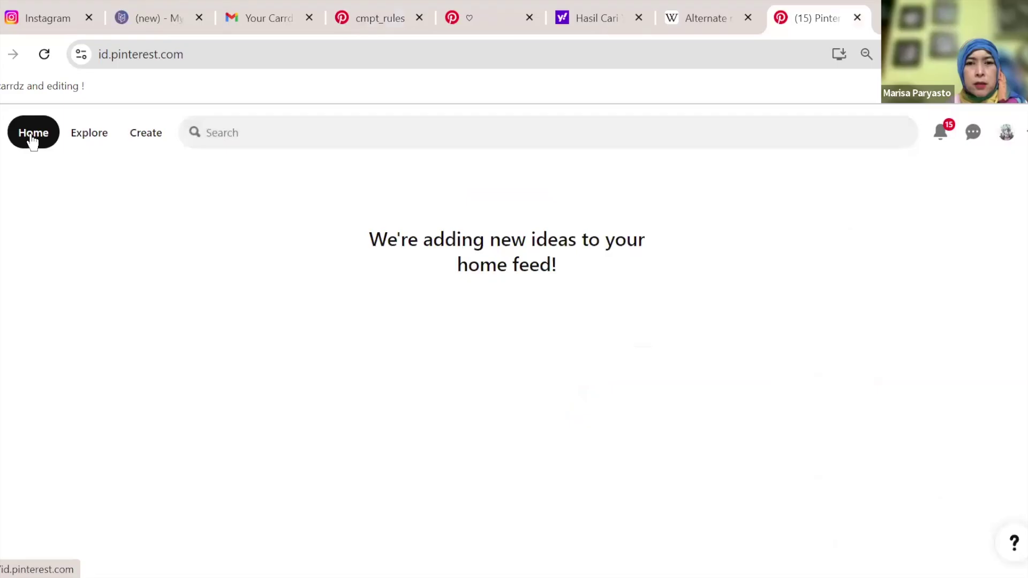
# - Search Pinterest for "rendang" and browse the resulting images for a suitable picture
pyautogui.click(366, 139)
pyautogui.write('rena')
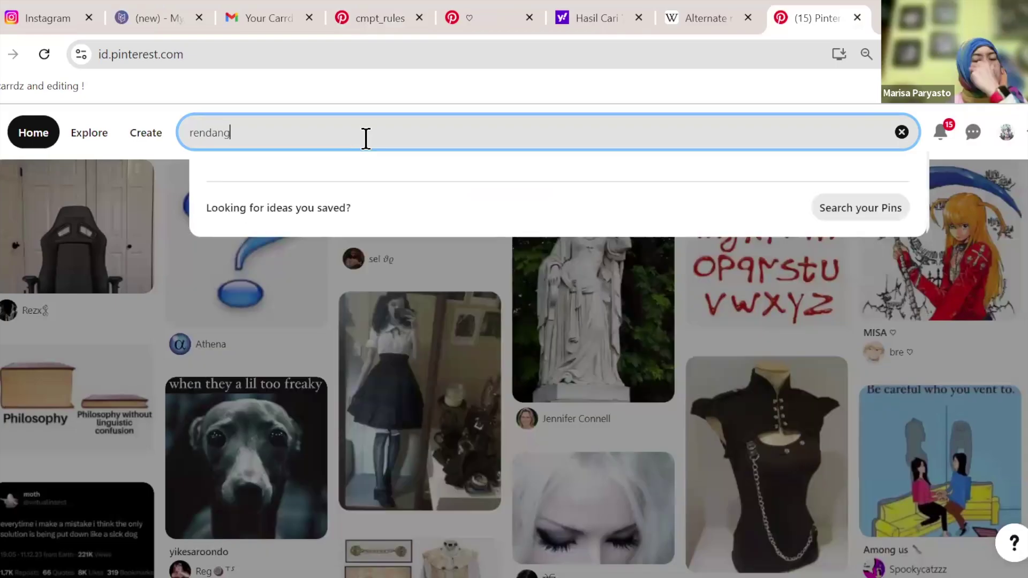
pyautogui.press('Return')
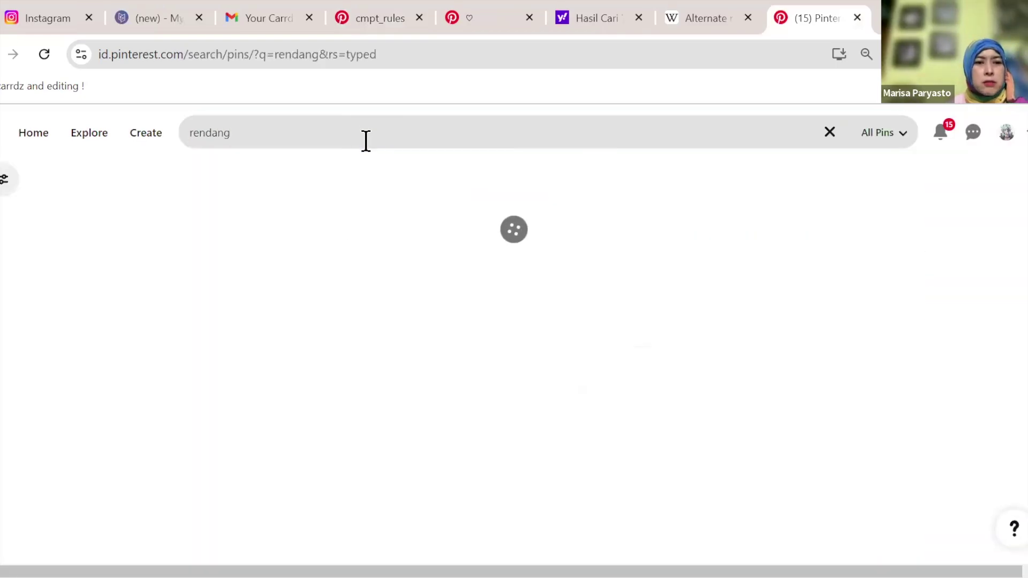
pyautogui.scroll(-1, 430, 265)
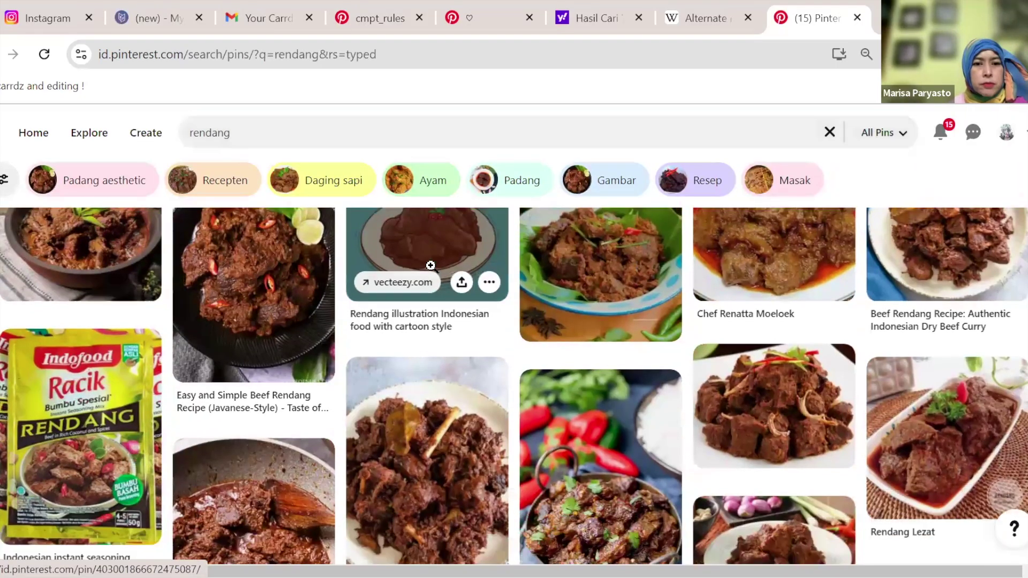
pyautogui.scroll(-2, 431, 265)
pyautogui.scroll(-4, 430, 266)
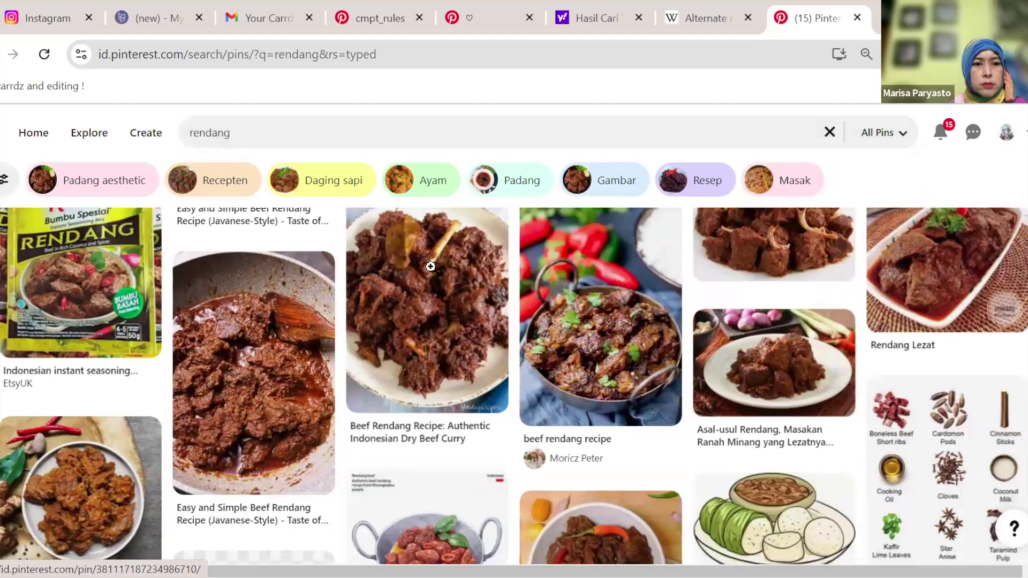
pyautogui.scroll(-8, 430, 266)
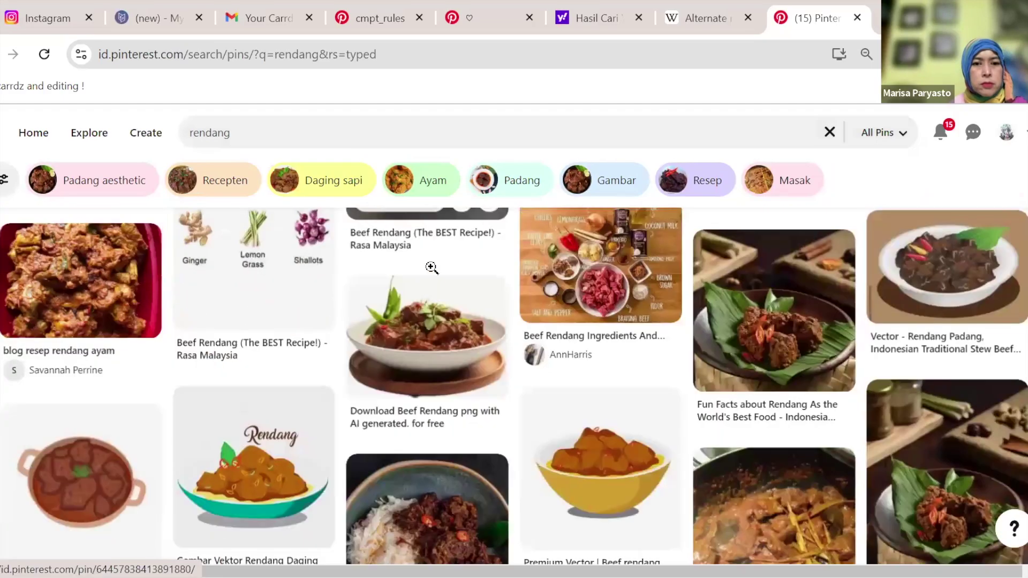
pyautogui.scroll(-5, 430, 266)
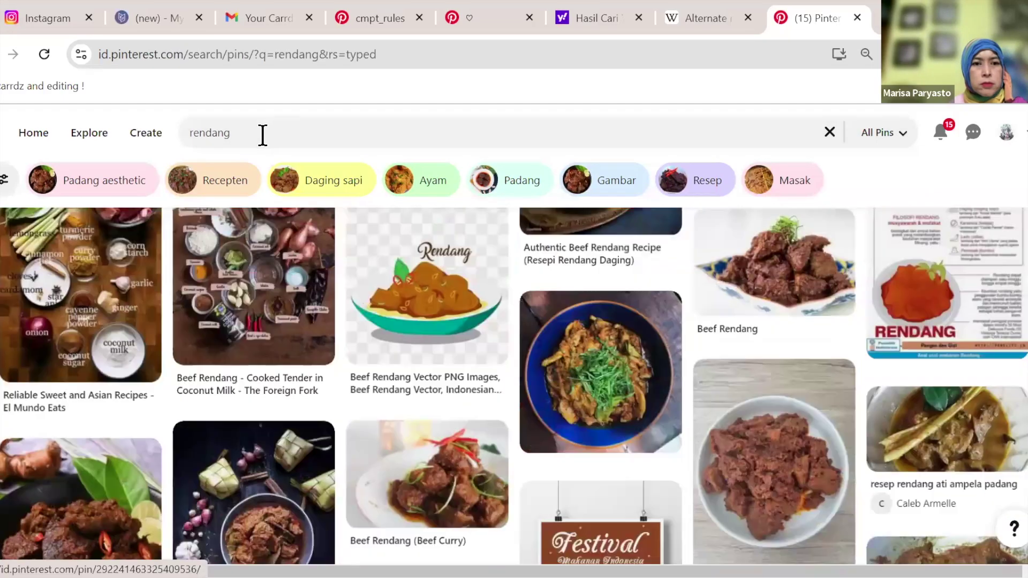
# - Clear the rendang query from the Pinterest search field
pyautogui.press('/')
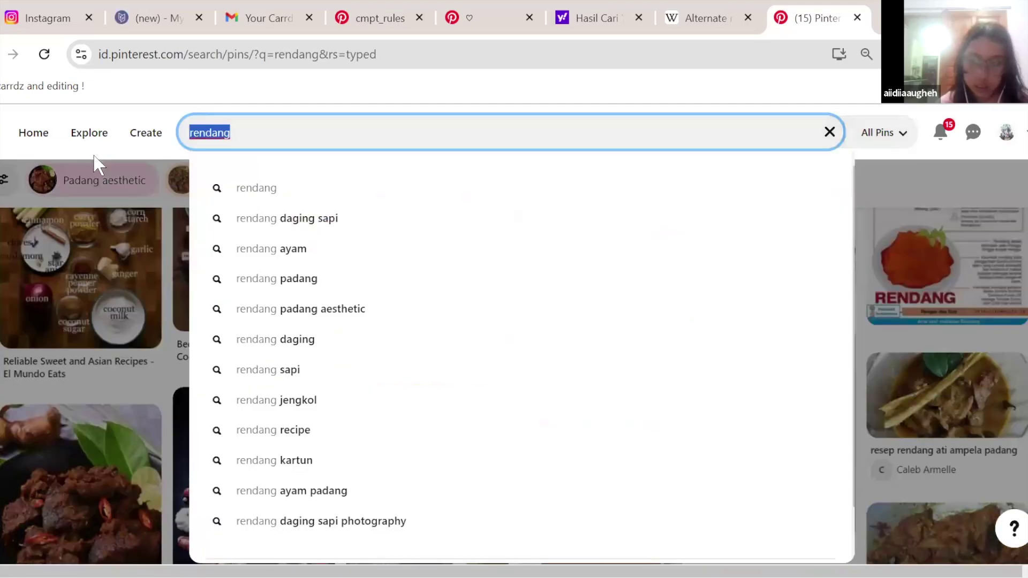
pyautogui.press('Left')
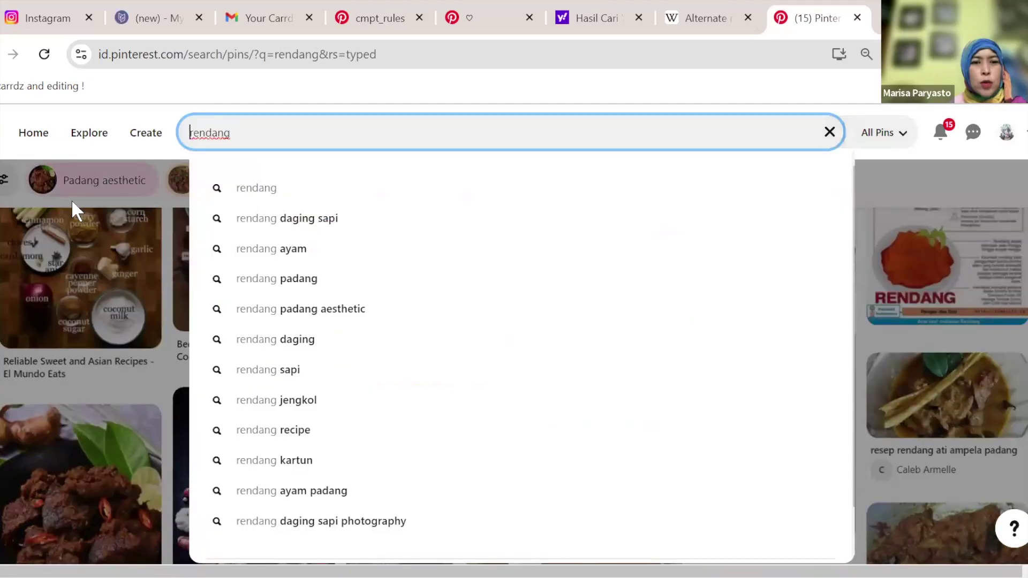
pyautogui.hotkey('ctrl', 'a')
pyautogui.press('BackSpace')
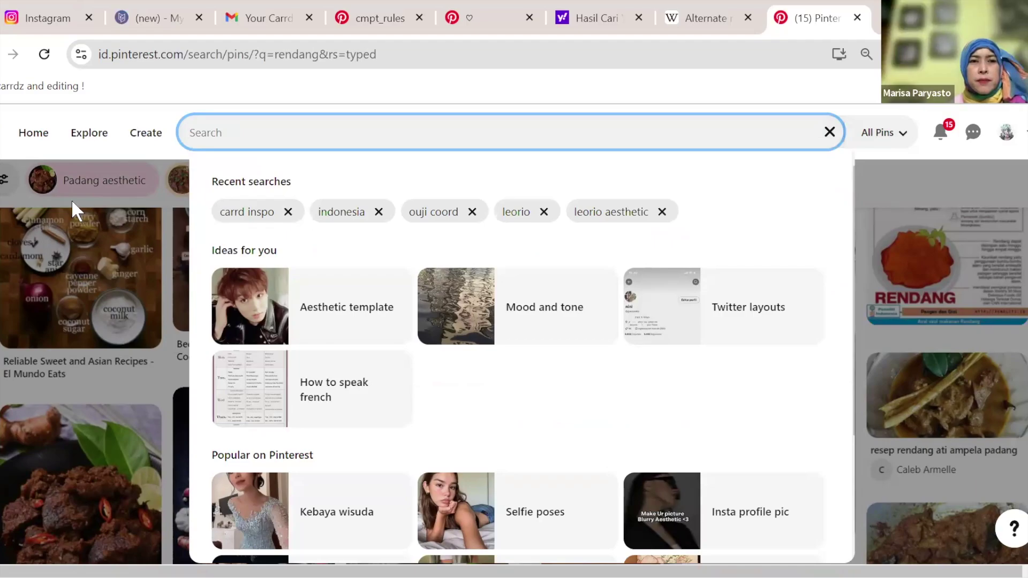
pyautogui.write('klepon')
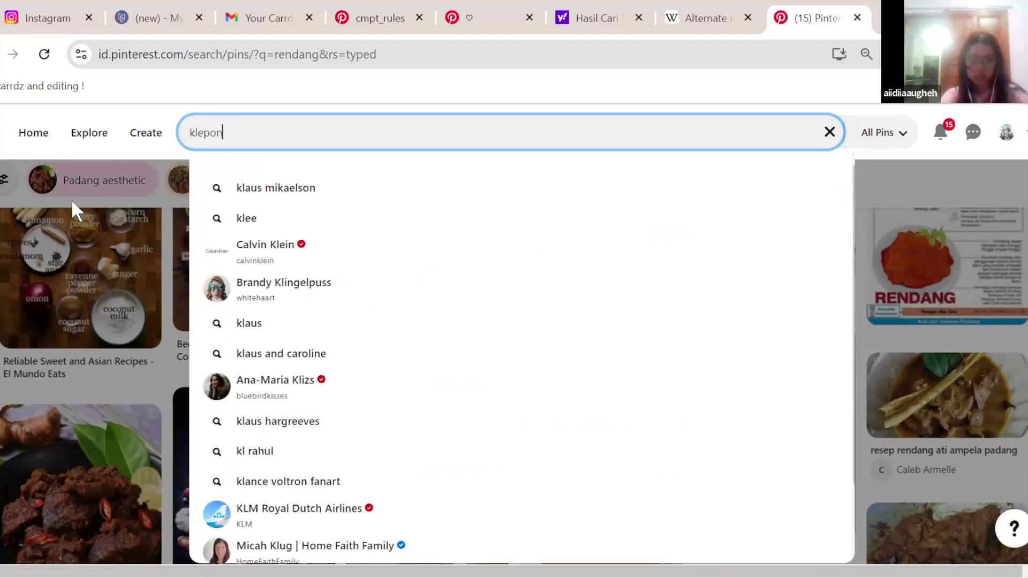
pyautogui.press('BackSpace')
pyautogui.press('BackSpace')
pyautogui.press('BackSpace')
pyautogui.press('BackSpace')
pyautogui.press('BackSpace')
pyautogui.press('BackSpace')
pyautogui.write('k')
pyautogui.press('BackSpace')
pyautogui.write('ind')
pyautogui.press('BackSpace')
pyautogui.press('BackSpace')
pyautogui.press('BackSpace')
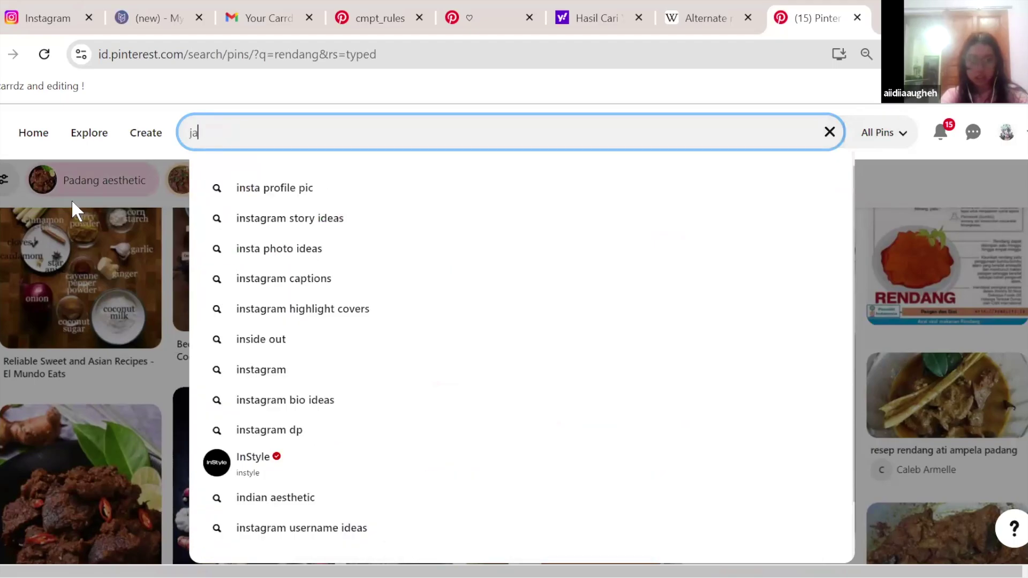
# - Search Pinterest for "jajanan indonesia"
pyautogui.write('jajanan indonesia')
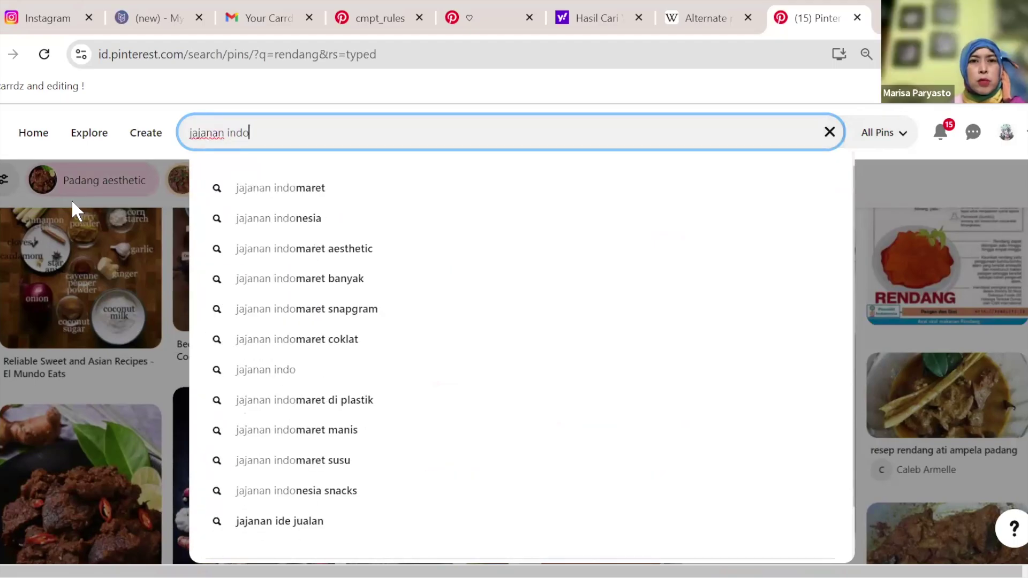
pyautogui.press('Return')
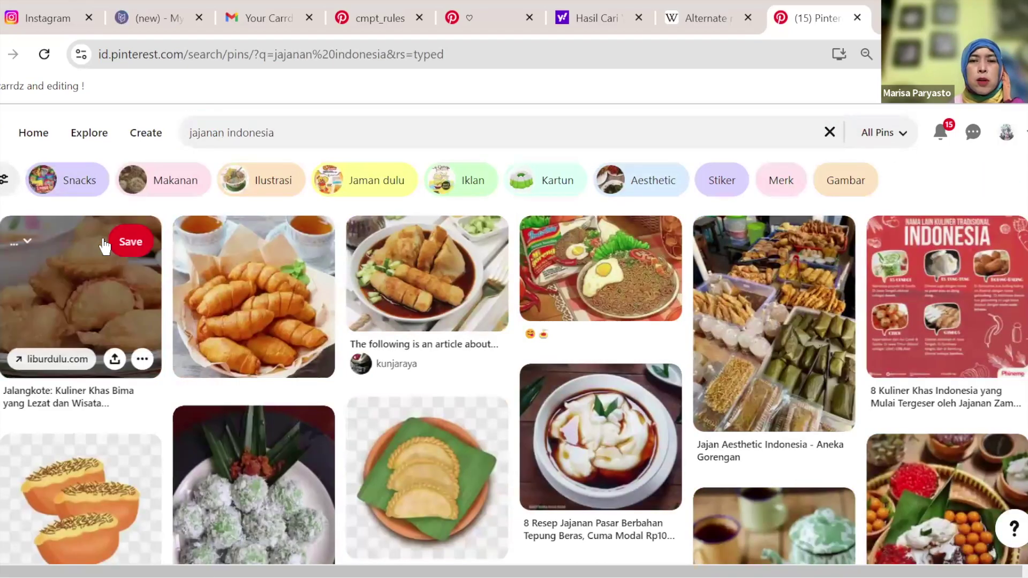
# - Browse the "jajanan indonesia" results, replay the illustrated "Jajanan khas Indonesia" video pin and look through its related pins
pyautogui.scroll(-5, 105, 247)
pyautogui.scroll(-5, 102, 238)
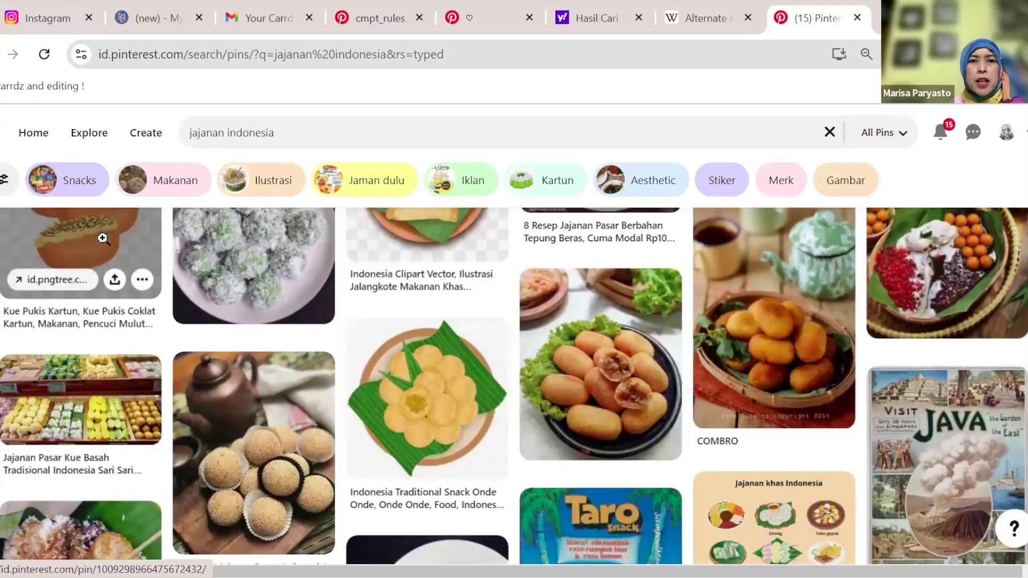
pyautogui.scroll(-1, 103, 238)
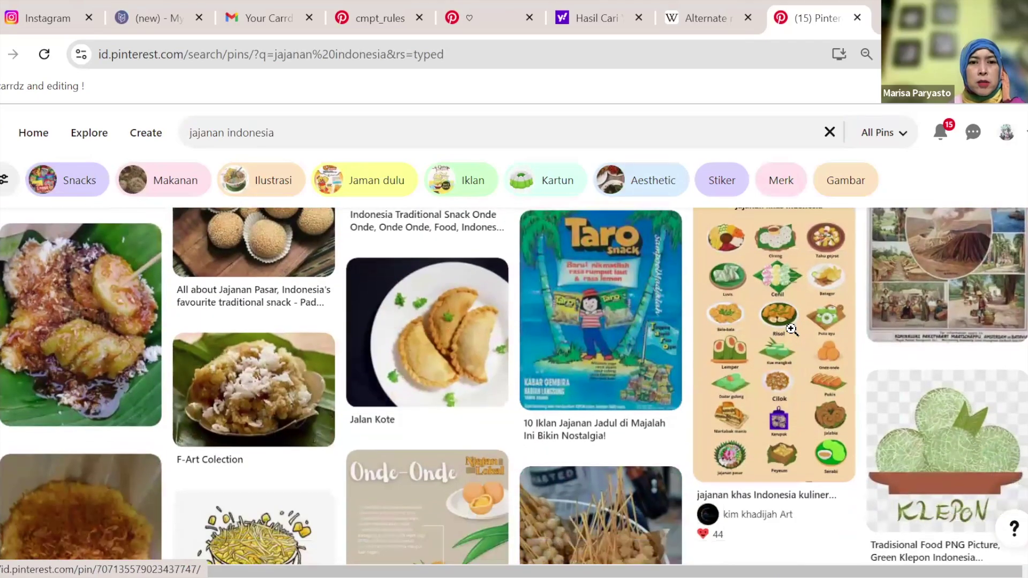
pyautogui.click(782, 332)
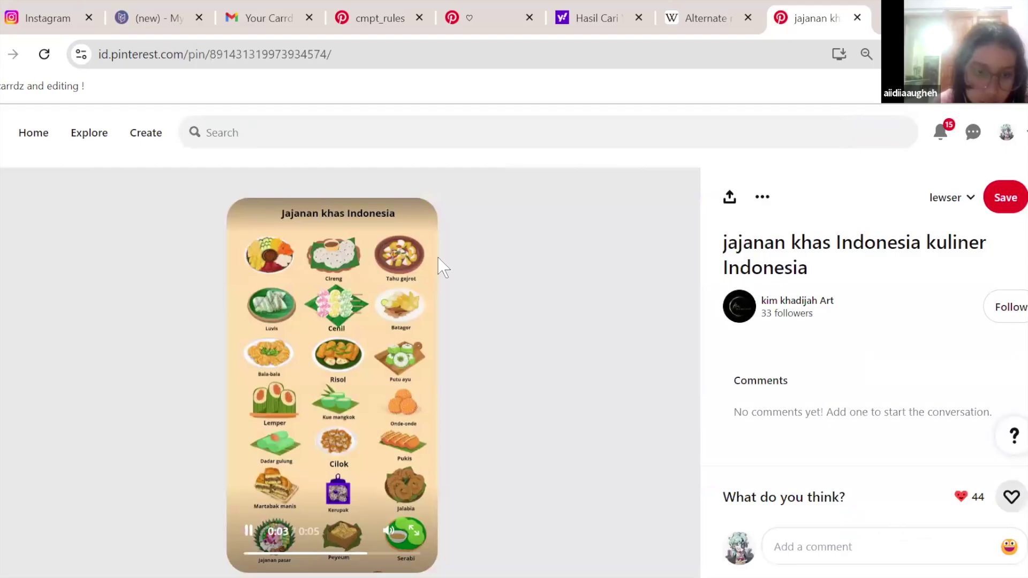
pyautogui.scroll(-2, 443, 266)
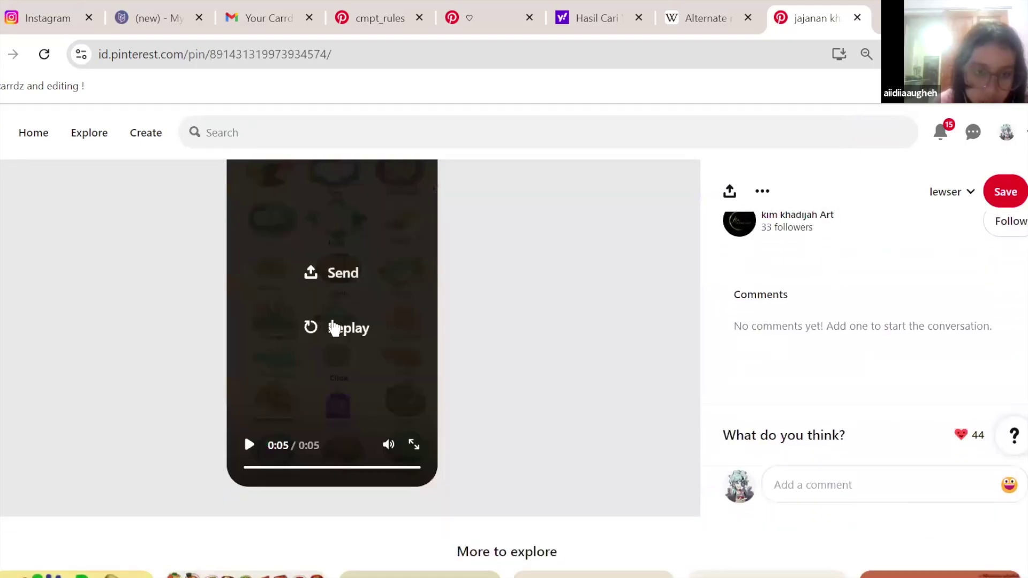
pyautogui.click(333, 328)
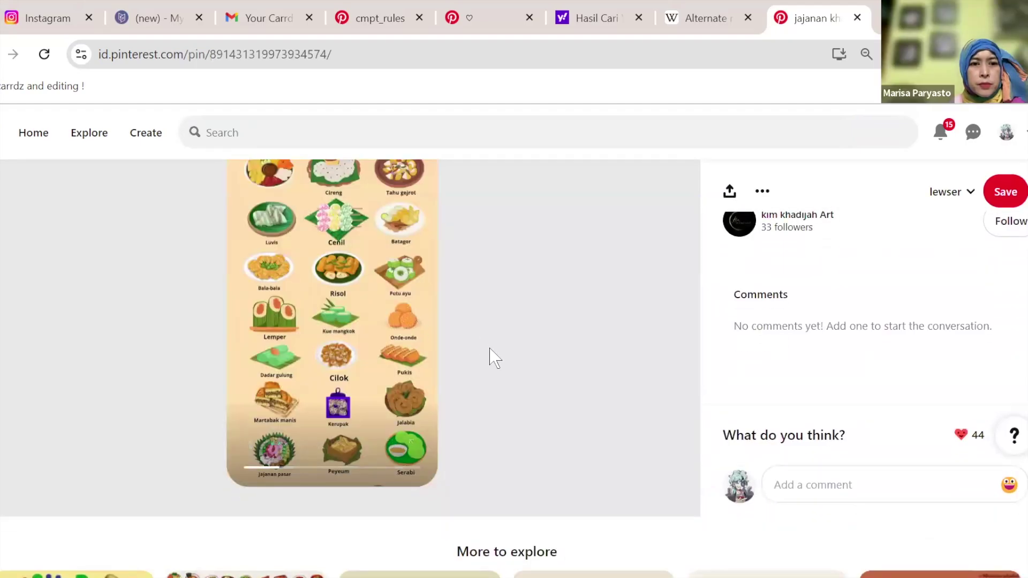
pyautogui.scroll(-8, 489, 356)
pyautogui.scroll(3, 425, 219)
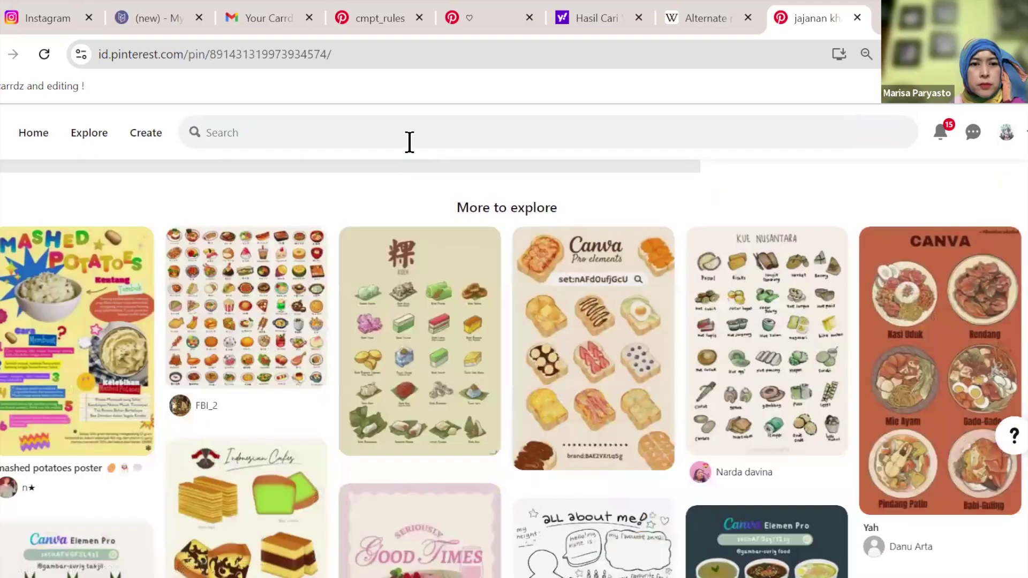
# - Search Pinterest for the suggested query "lupis ketan" and look through the pictures for a suitable one
pyautogui.click(408, 137)
pyautogui.write('lupis')
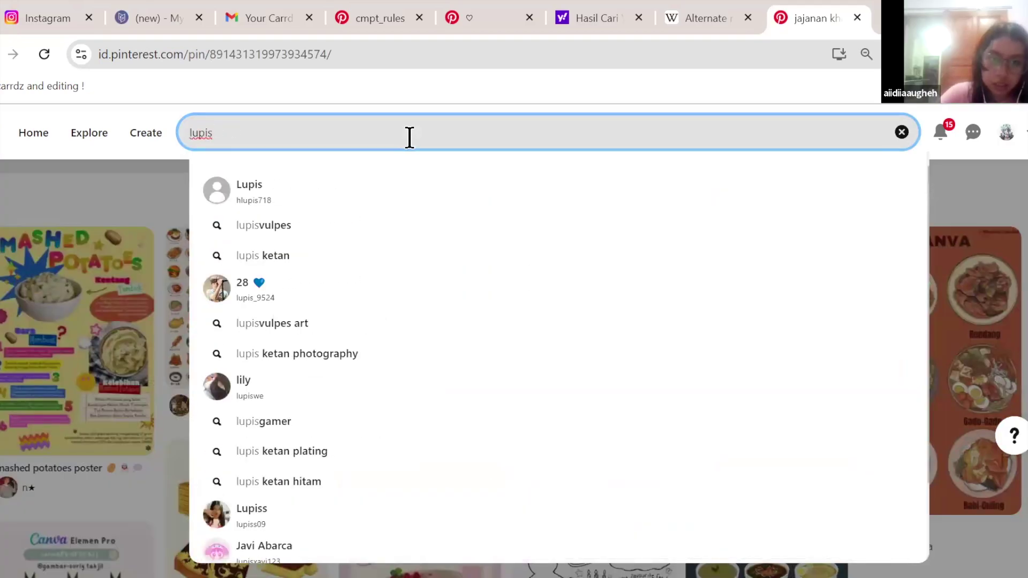
pyautogui.click(318, 253)
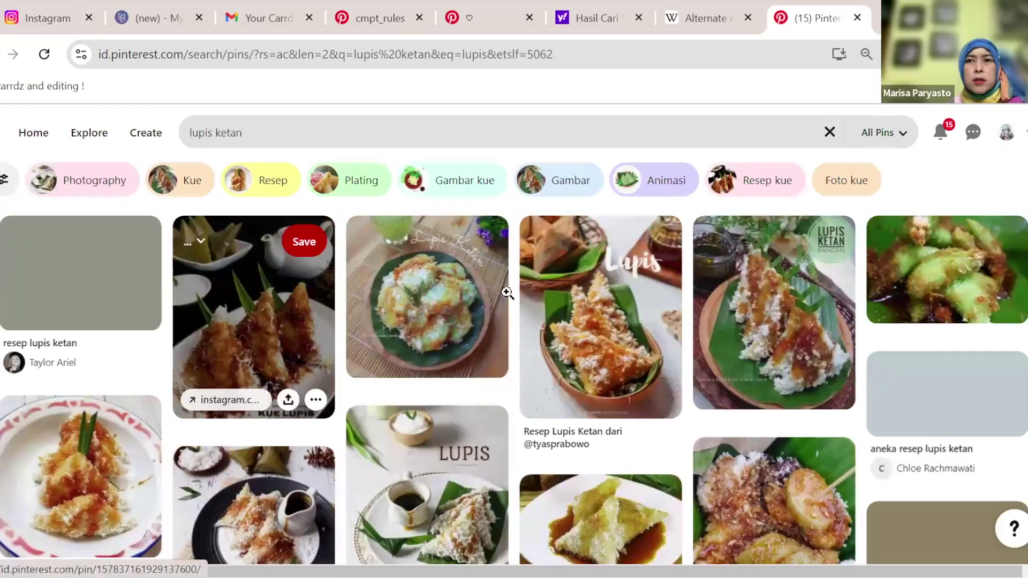
pyautogui.scroll(-8, 684, 336)
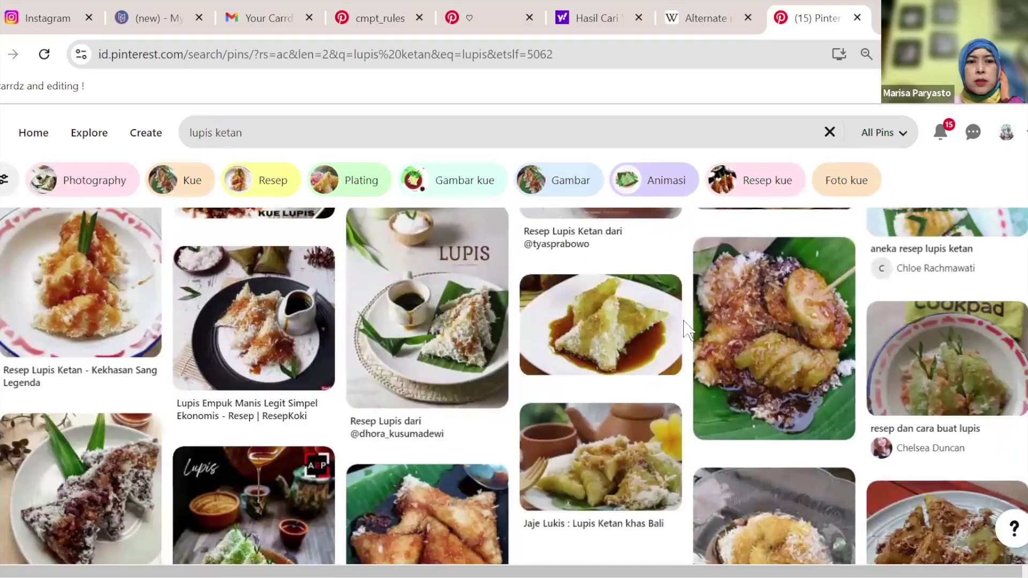
pyautogui.scroll(-5, 686, 329)
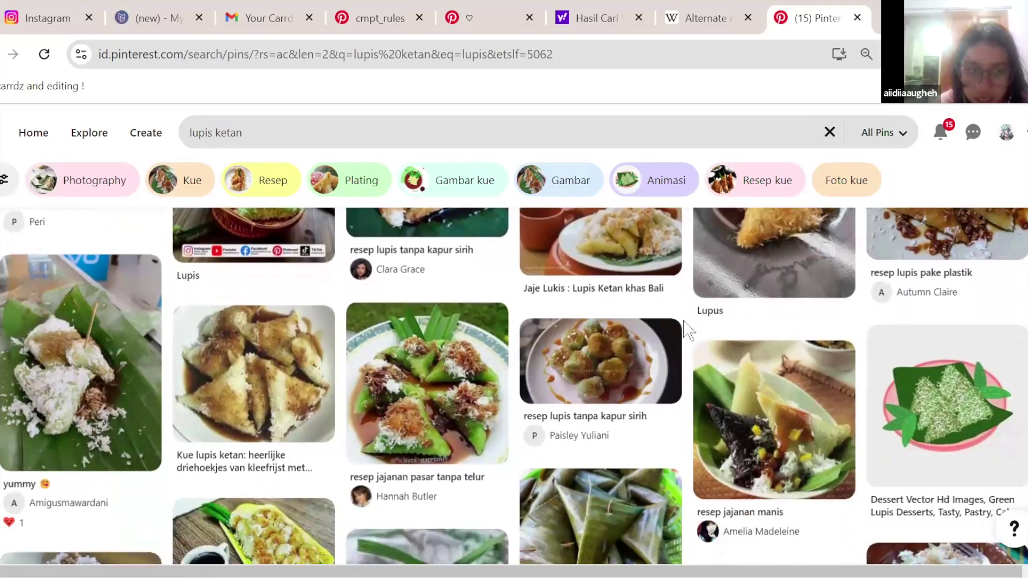
pyautogui.scroll(-10, 687, 329)
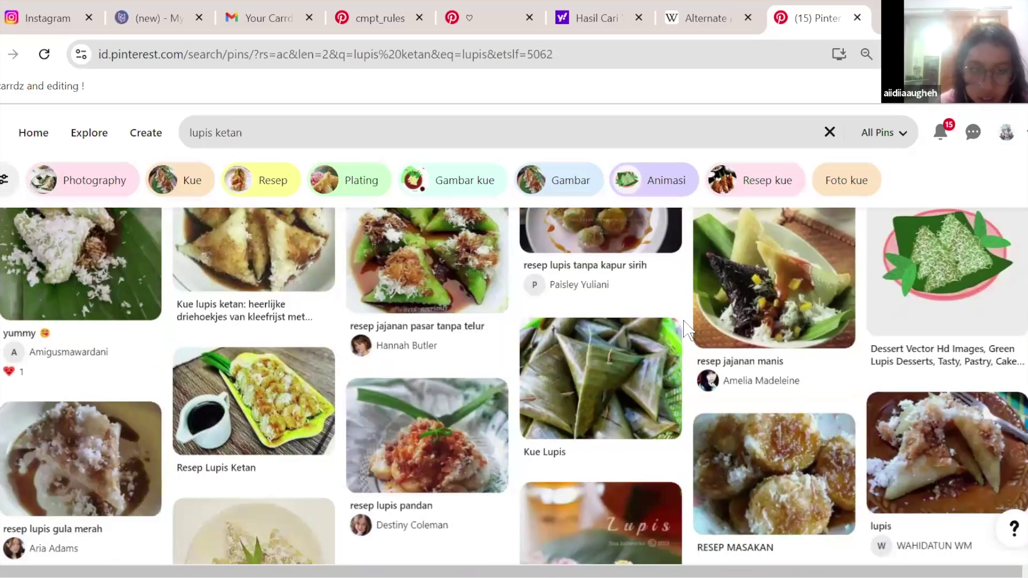
pyautogui.scroll(-10, 686, 330)
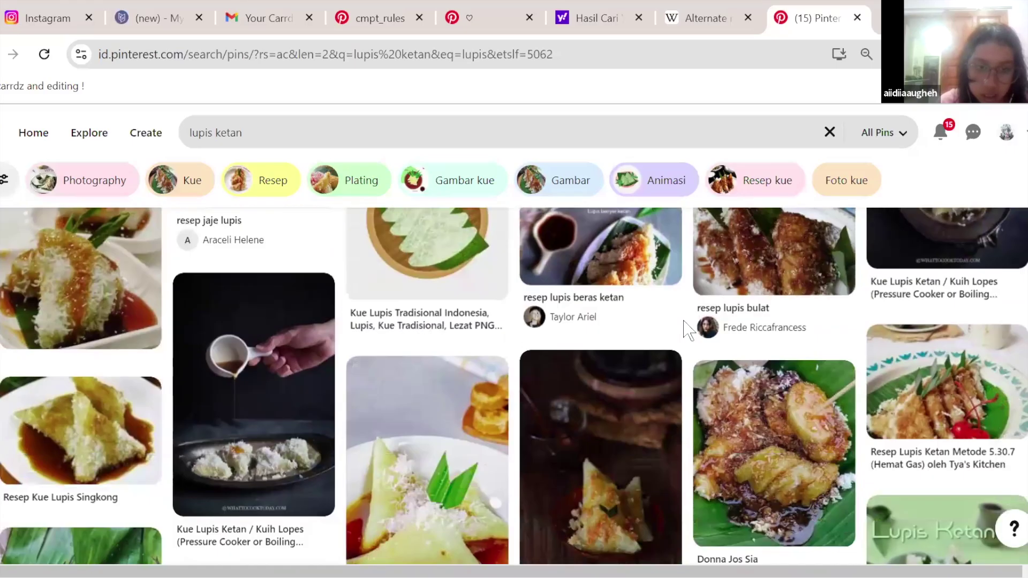
pyautogui.scroll(-10, 686, 330)
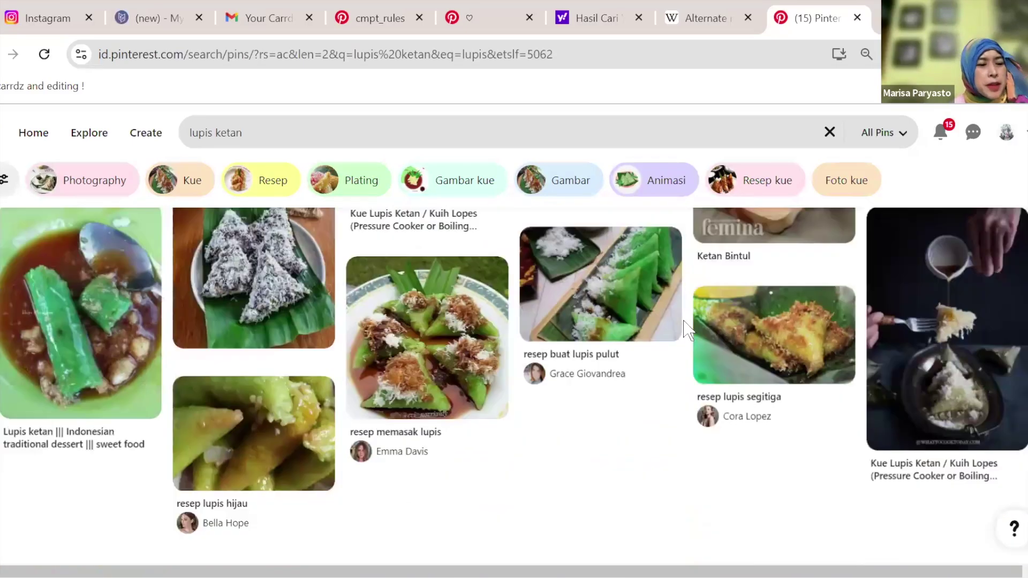
pyautogui.scroll(-10, 686, 331)
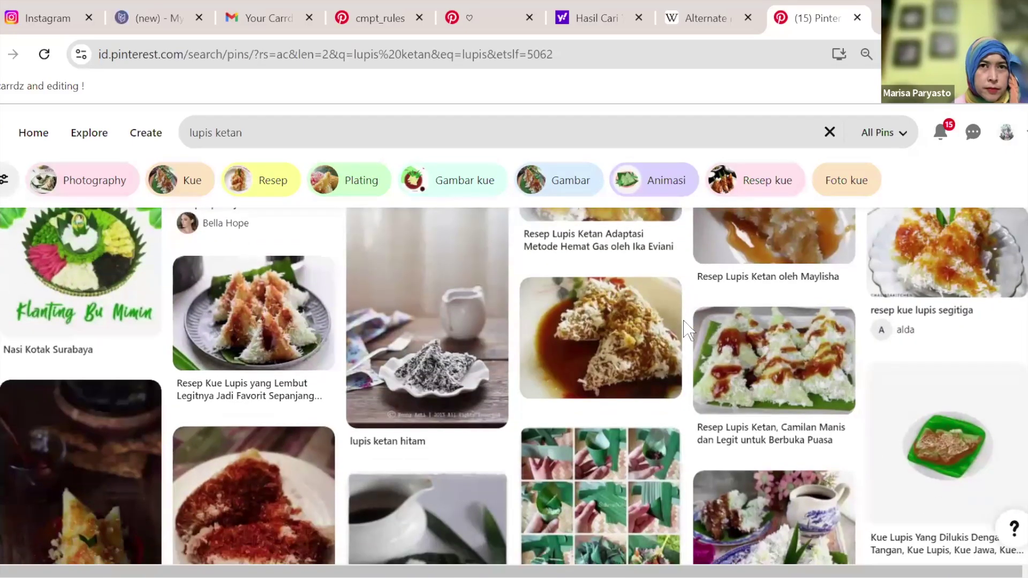
pyautogui.scroll(-6, 431, 168)
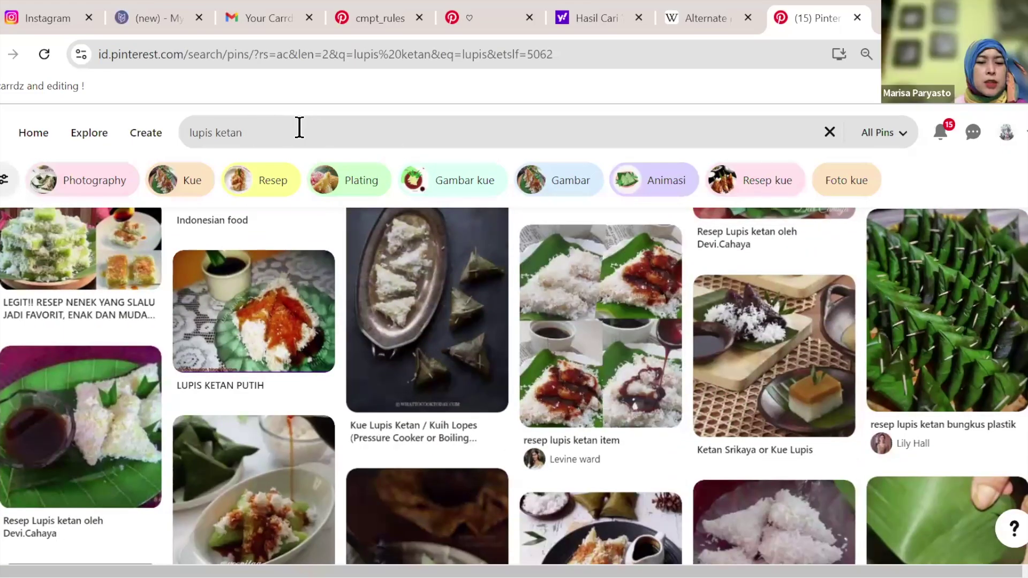
# - Replace the Pinterest search query with "kue jajanan" and run the search
pyautogui.click(299, 130)
pyautogui.write('kue ku')
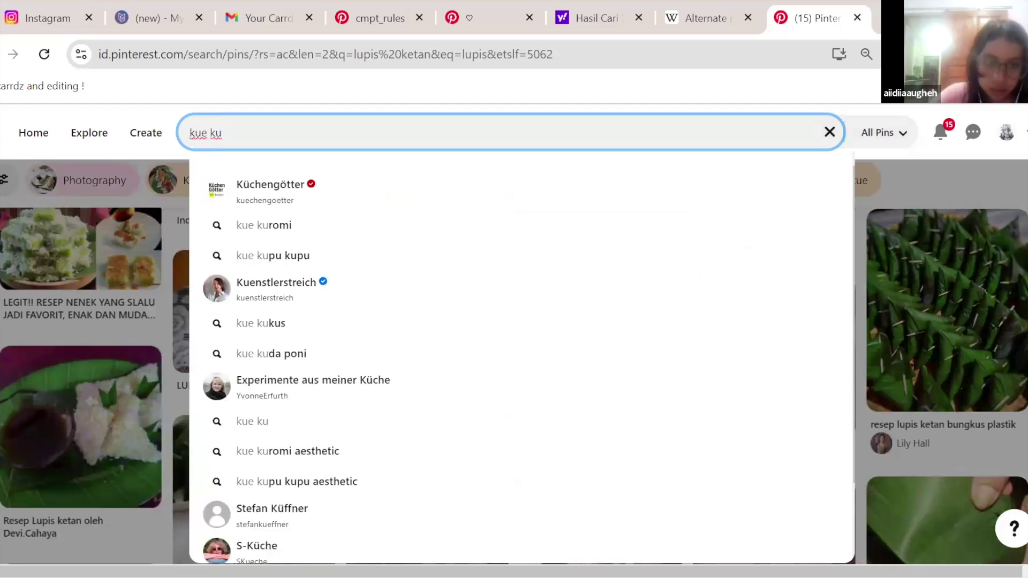
pyautogui.press('BackSpace')
pyautogui.press('BackSpace')
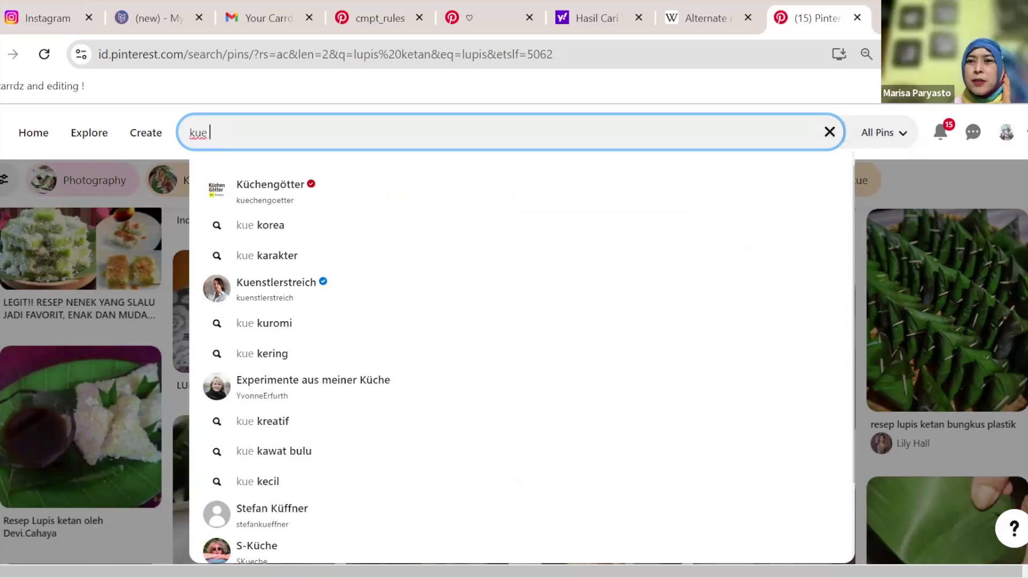
pyautogui.write('janan')
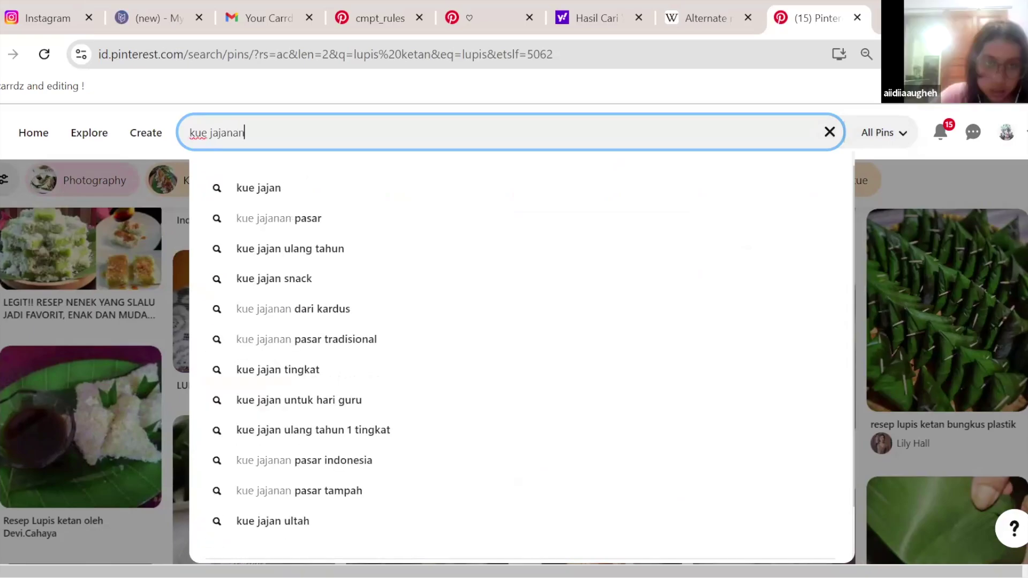
pyautogui.press('Return')
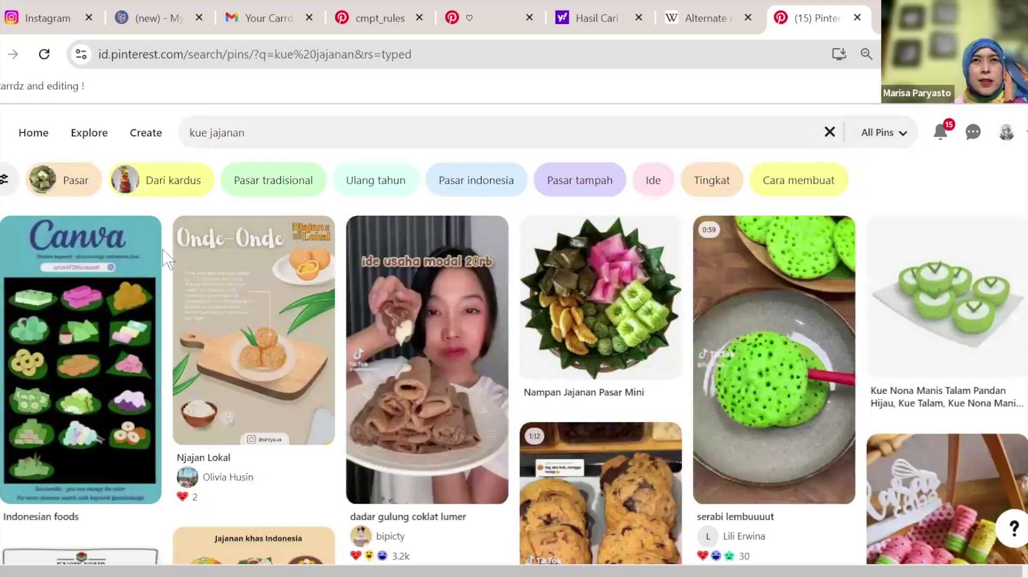
# - View the "Nampan Jajanan Pasar Mini" pin and the related Luckin Kopi pin, including the suggestions below each
pyautogui.click(620, 340)
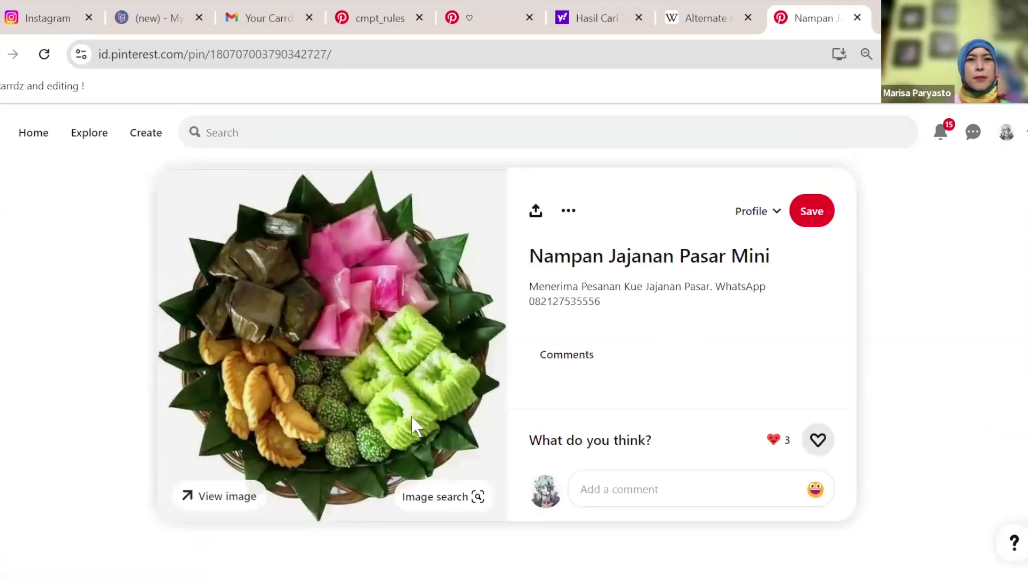
pyautogui.scroll(-5, 32, 422)
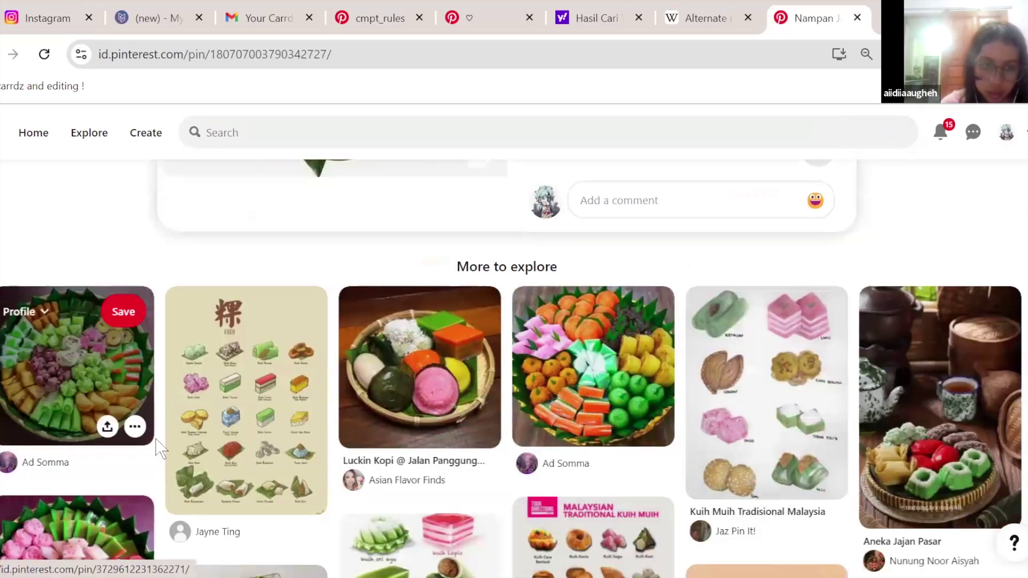
pyautogui.click(377, 390)
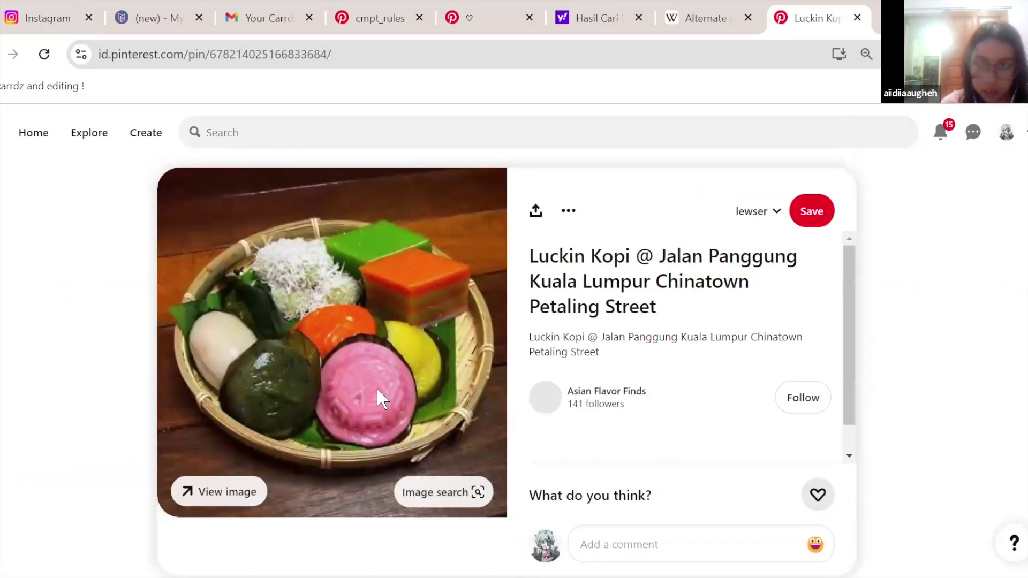
pyautogui.scroll(-3, 377, 390)
pyautogui.scroll(-5, 378, 390)
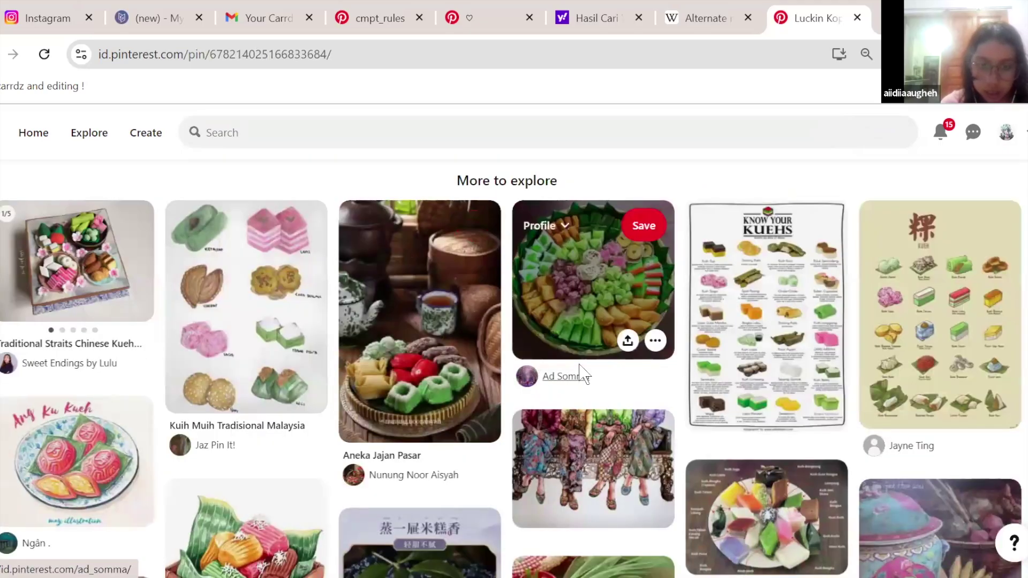
# - View the "Know Your Kuehs" infographic pin and return to the Luckin Kopi pin
pyautogui.click(701, 361)
pyautogui.scroll(-2, 92, 332)
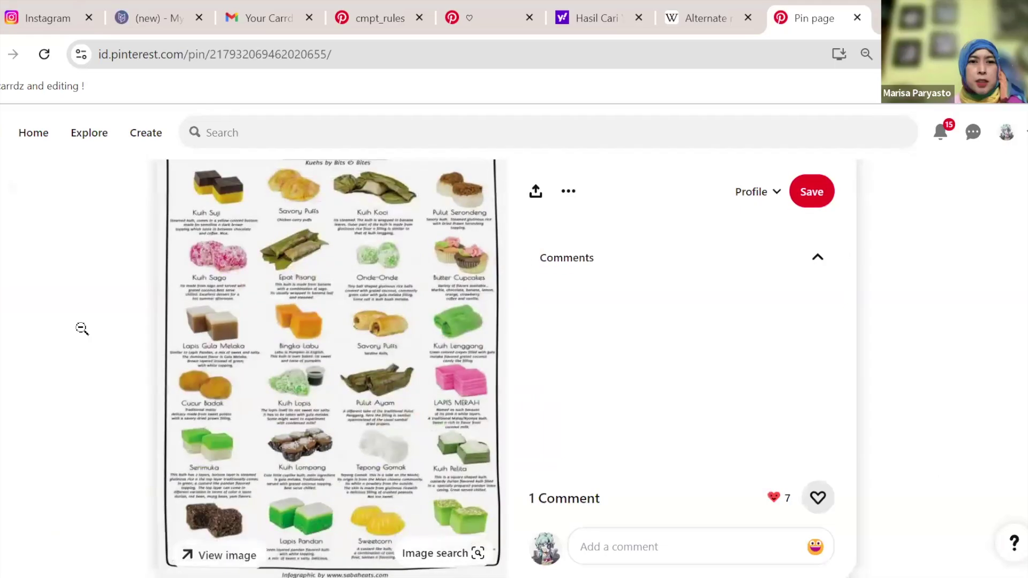
pyautogui.hotkey('alt', 'Left')
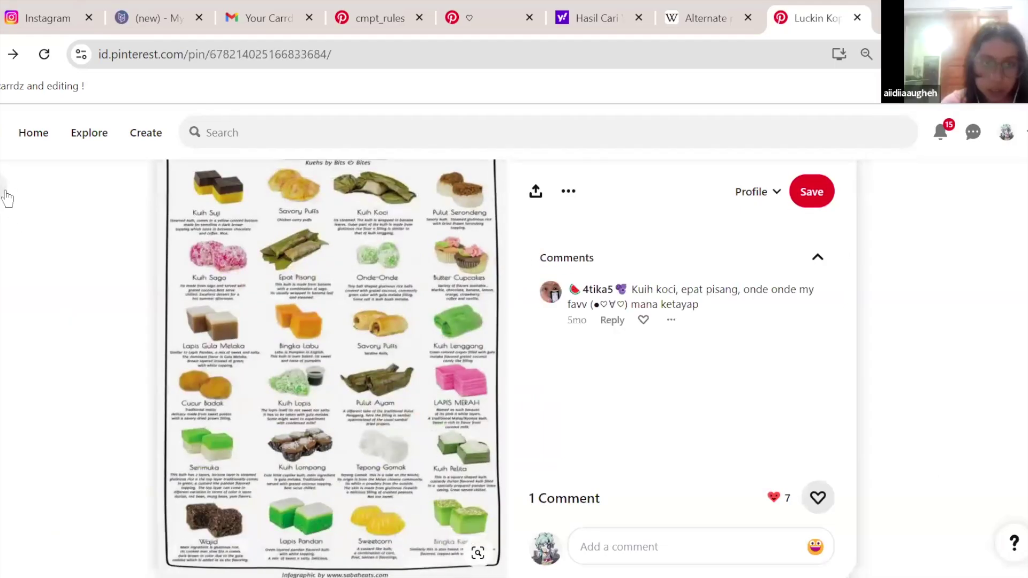
# - View the related pin of colourful cakes in a green basket and sample an orange cake's colour with ColorPick Eyedropper
pyautogui.scroll(-15, 263, 289)
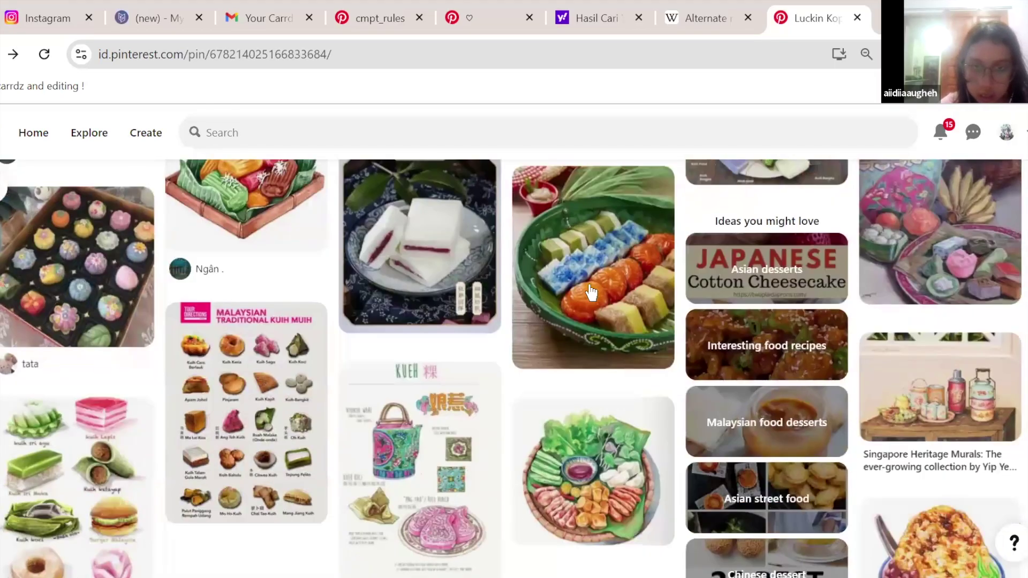
pyautogui.scroll(-2, 591, 292)
pyautogui.click(589, 203)
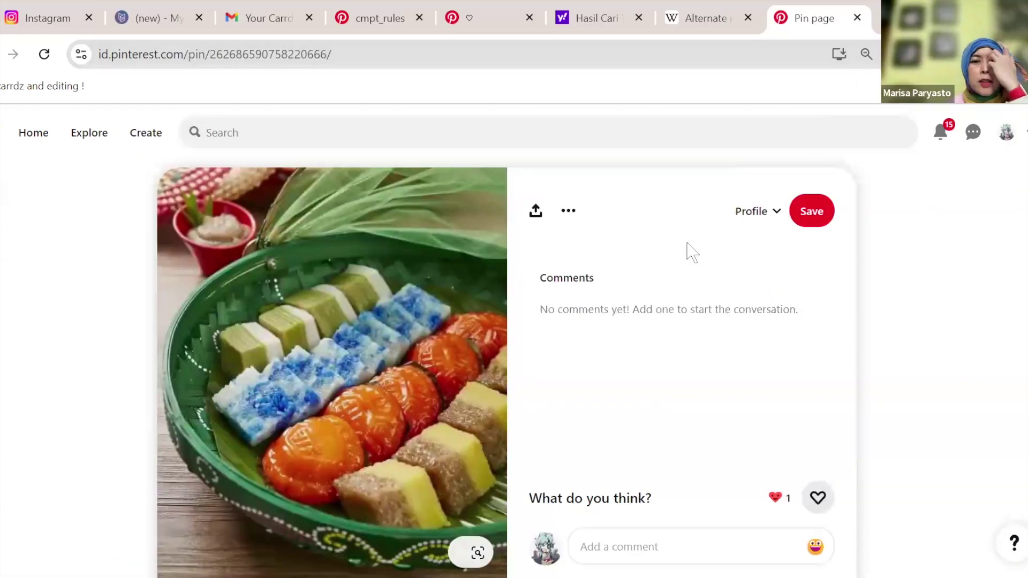
pyautogui.hotkey('alt', 'p')
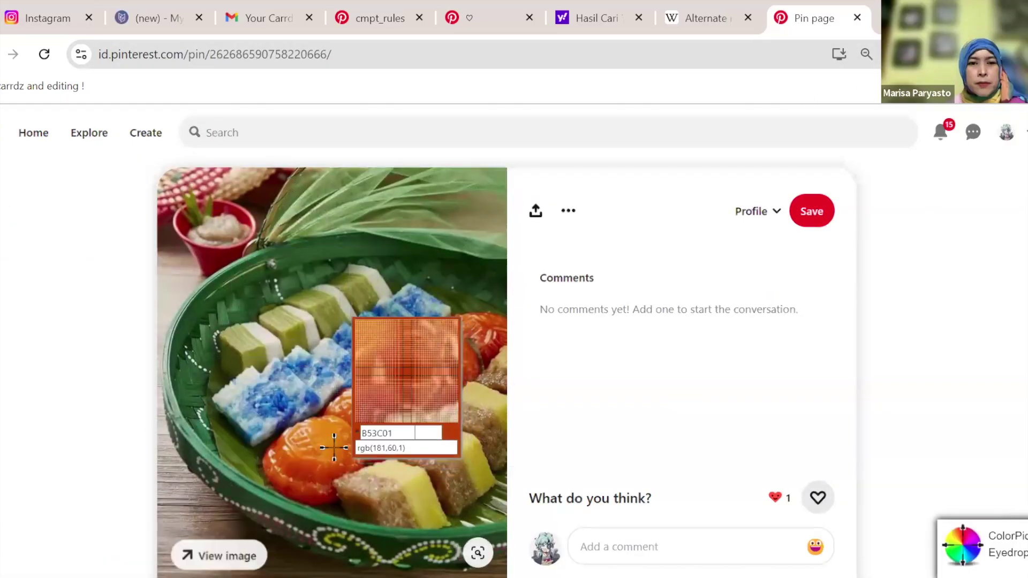
pyautogui.click(359, 414)
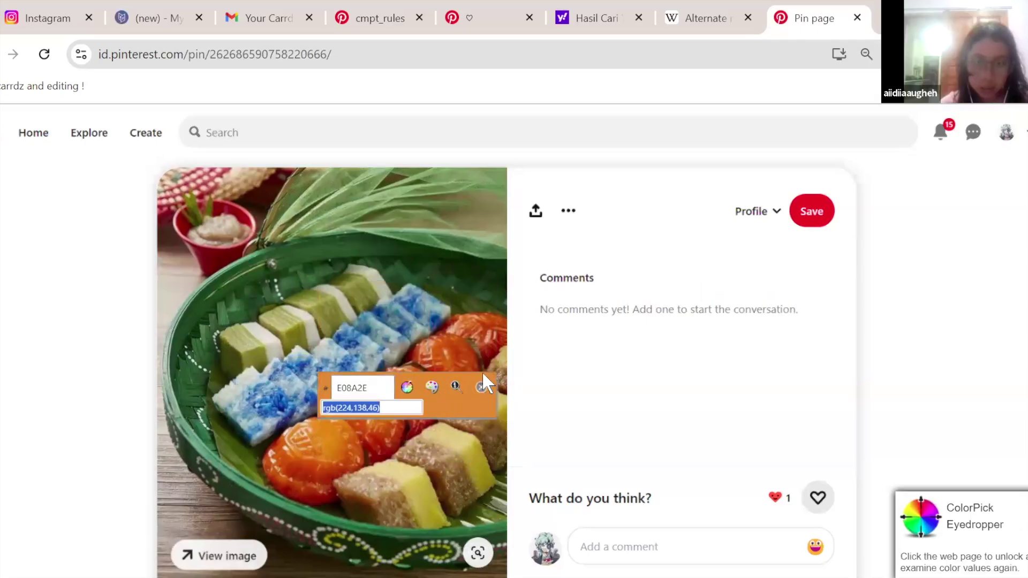
pyautogui.press('Escape')
# - Return to the Luckin Kopi pin and look through its related pins for a traditional snack picture
pyautogui.hotkey('alt', 'Left')
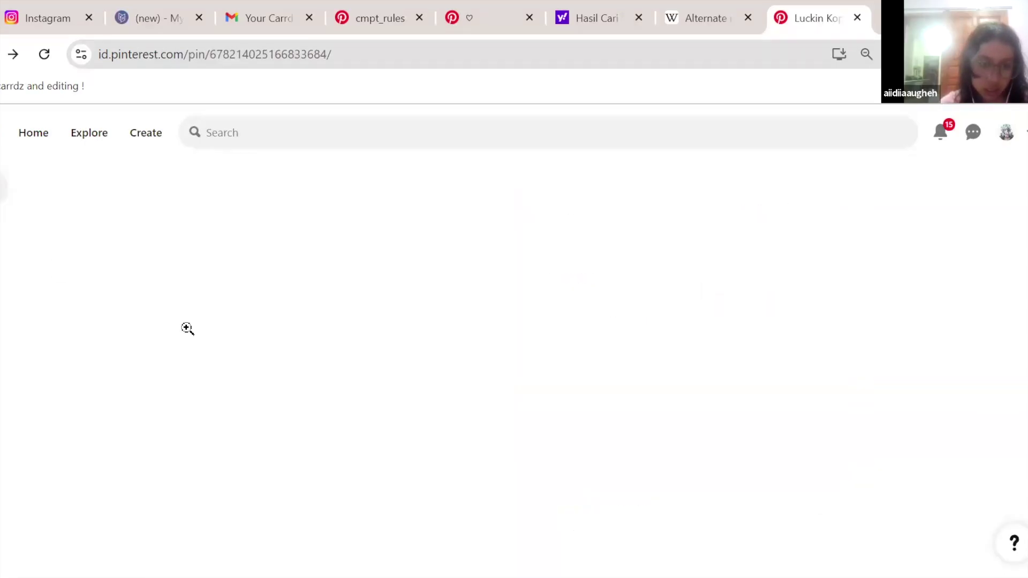
pyautogui.scroll(-5, 380, 374)
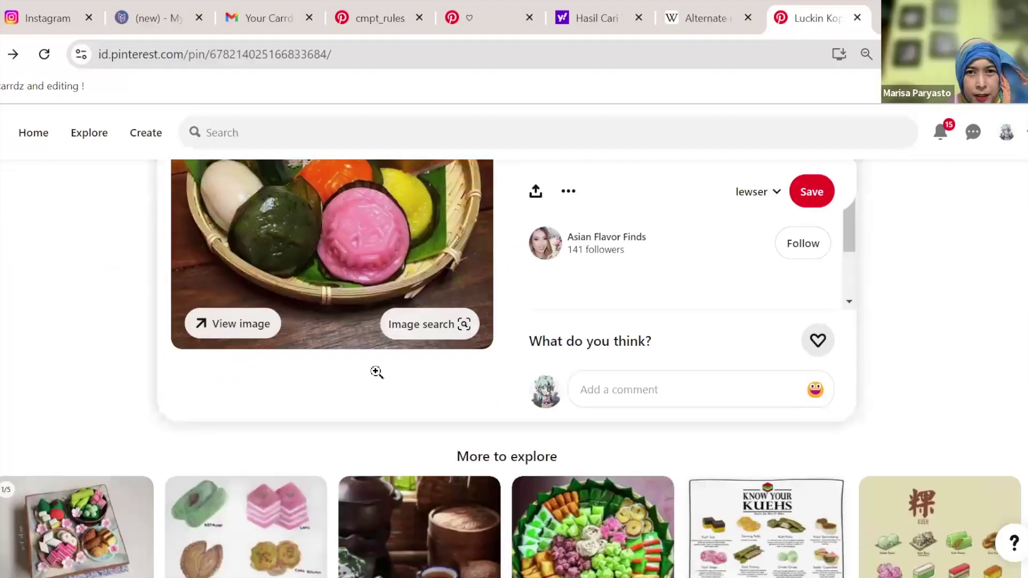
pyautogui.scroll(-3, 291, 371)
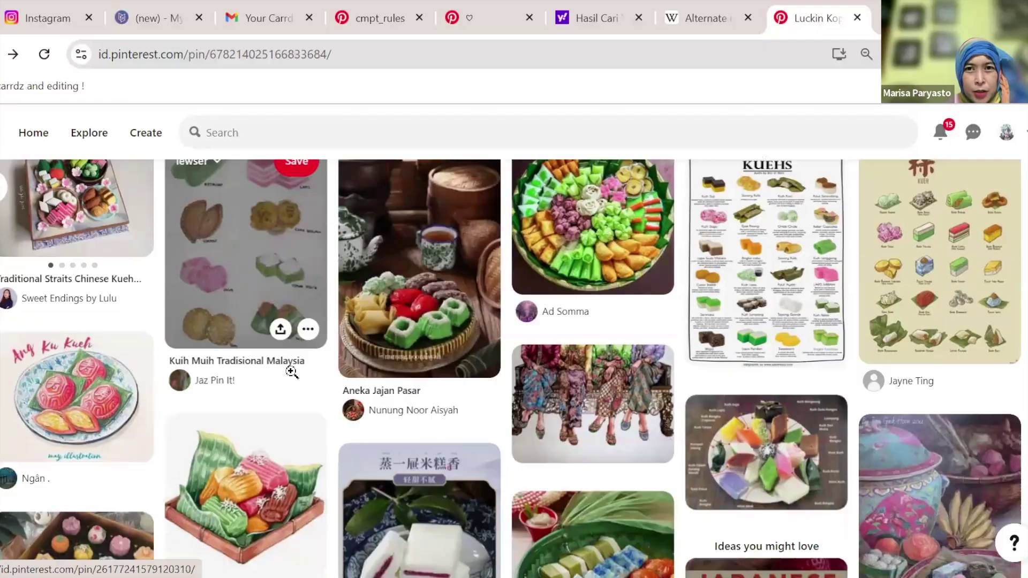
pyautogui.scroll(-10, 292, 372)
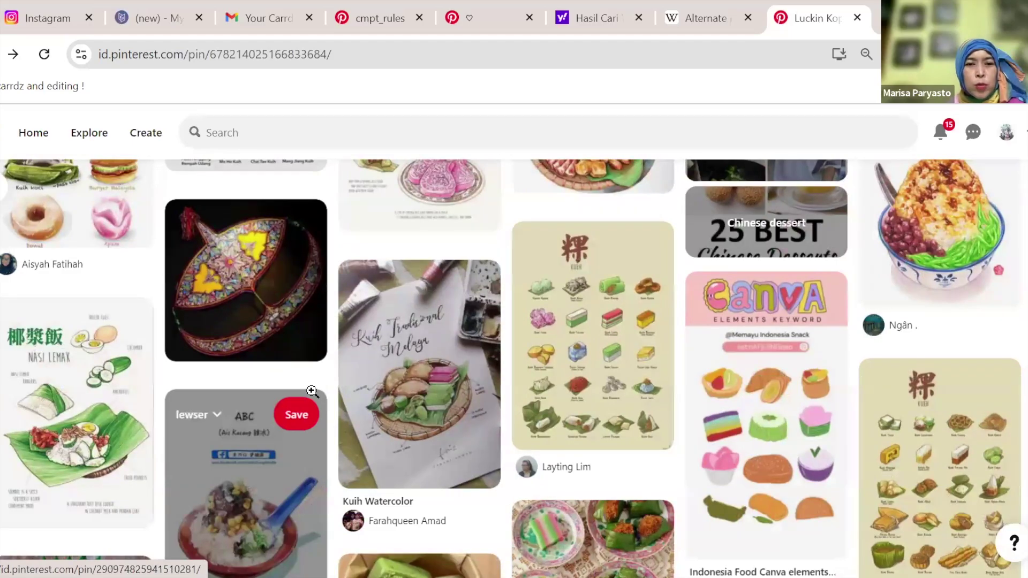
pyautogui.scroll(-7, 311, 391)
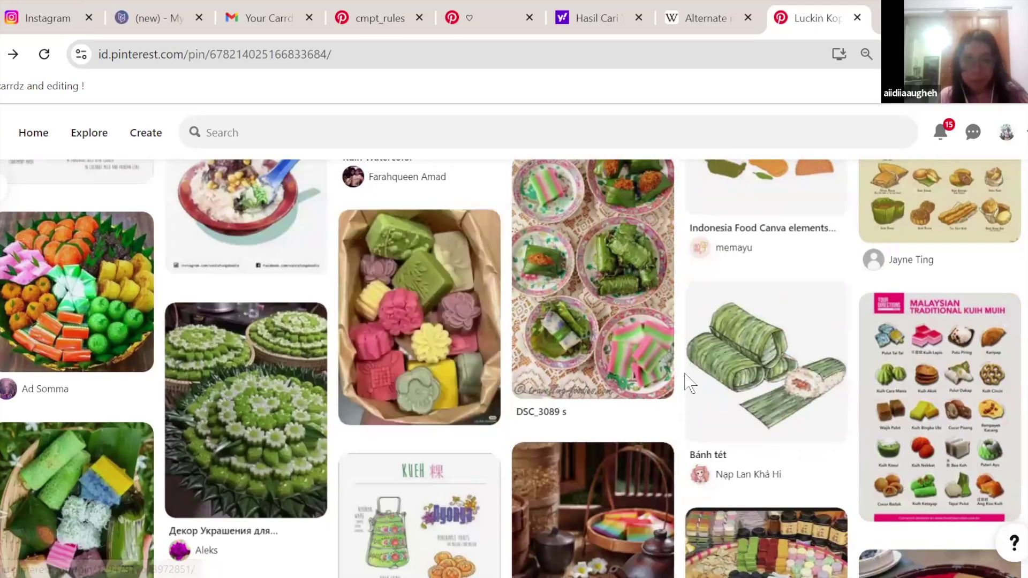
pyautogui.scroll(-3, 688, 383)
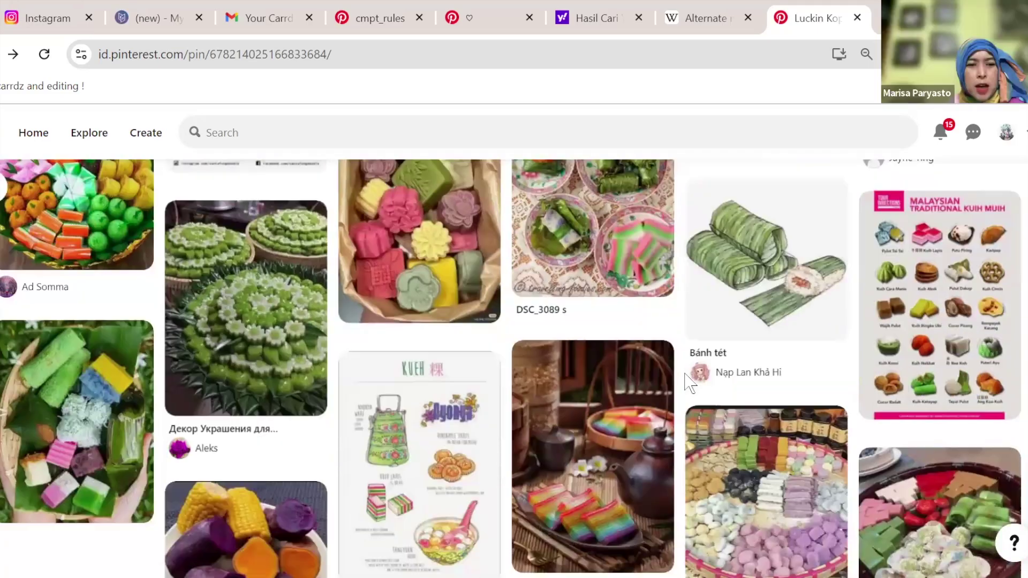
pyautogui.scroll(-5, 657, 420)
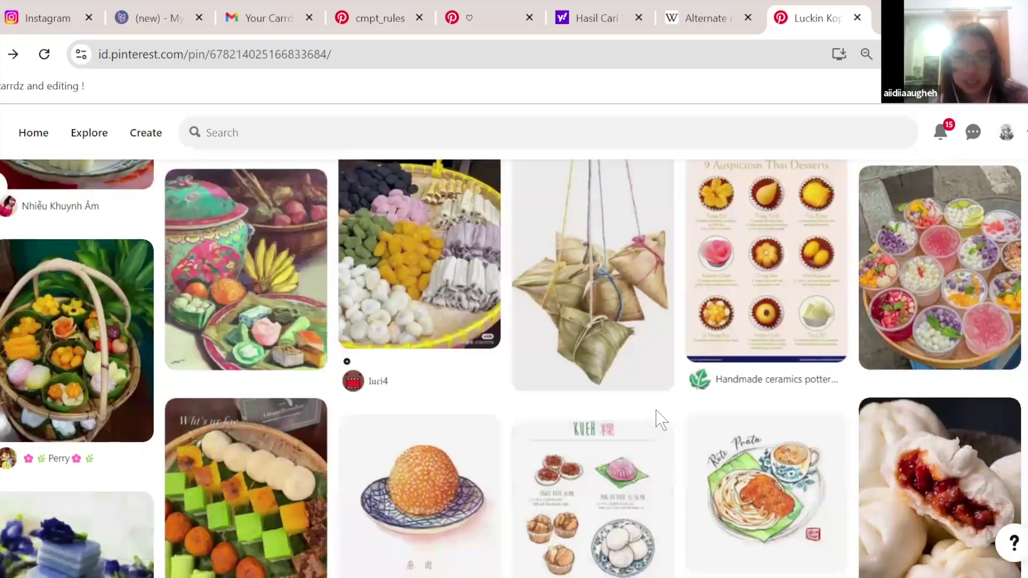
pyautogui.scroll(-5, 658, 412)
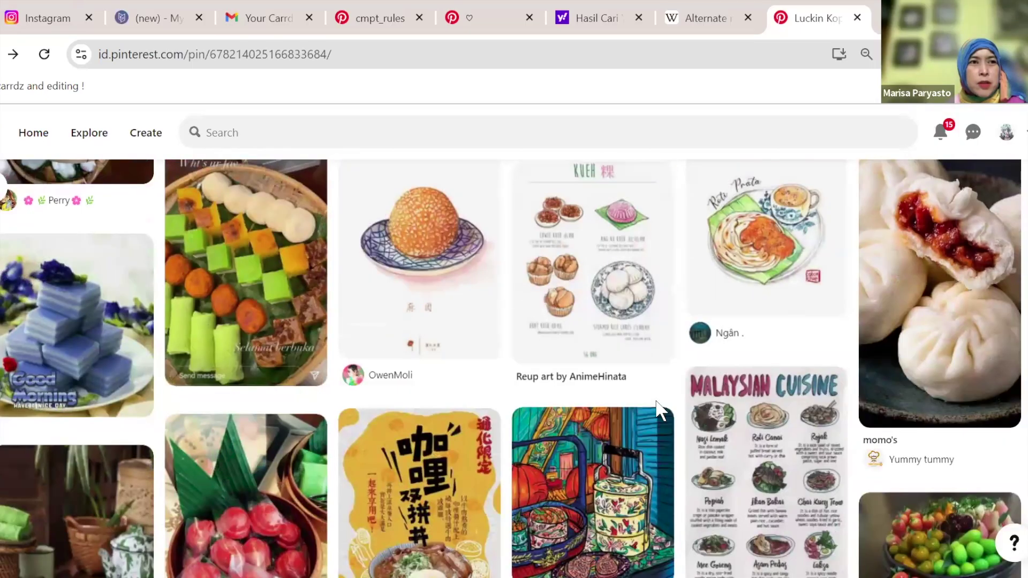
pyautogui.scroll(-3, 655, 401)
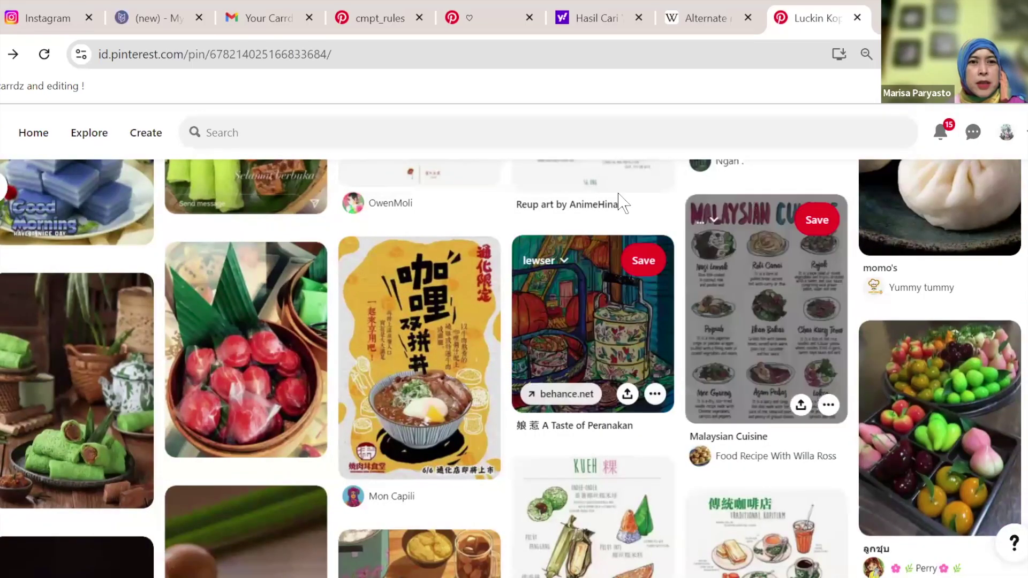
# - View the Angkukueh red tortoise cake pin and look through the related snack pins below it
pyautogui.click(254, 390)
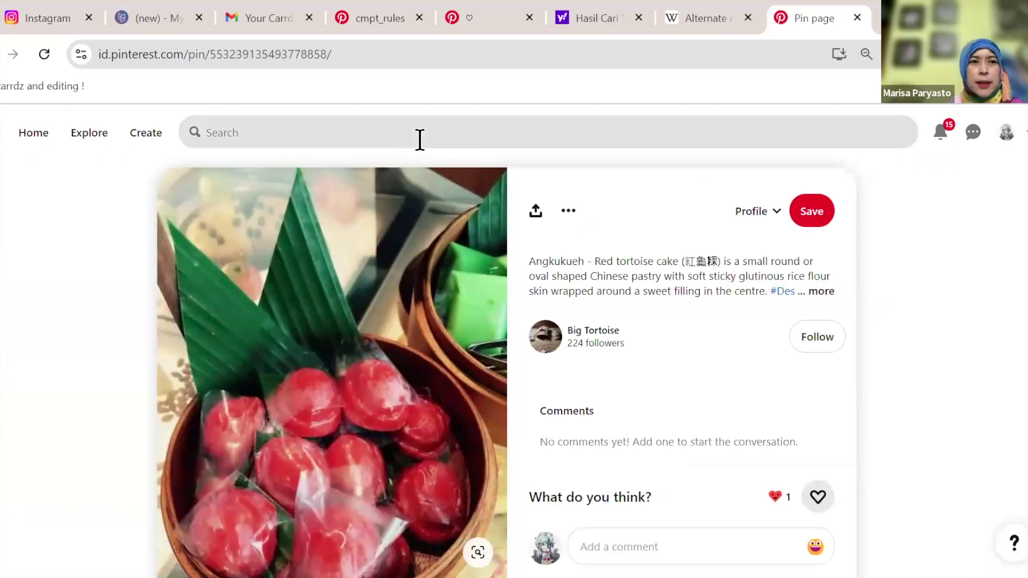
pyautogui.scroll(-10, 327, 334)
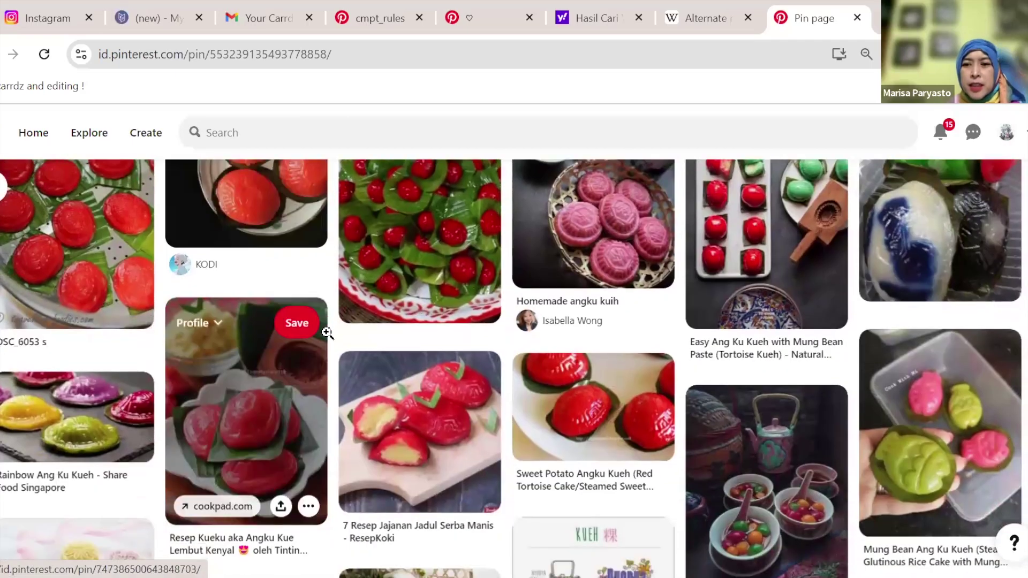
pyautogui.scroll(-7, 331, 343)
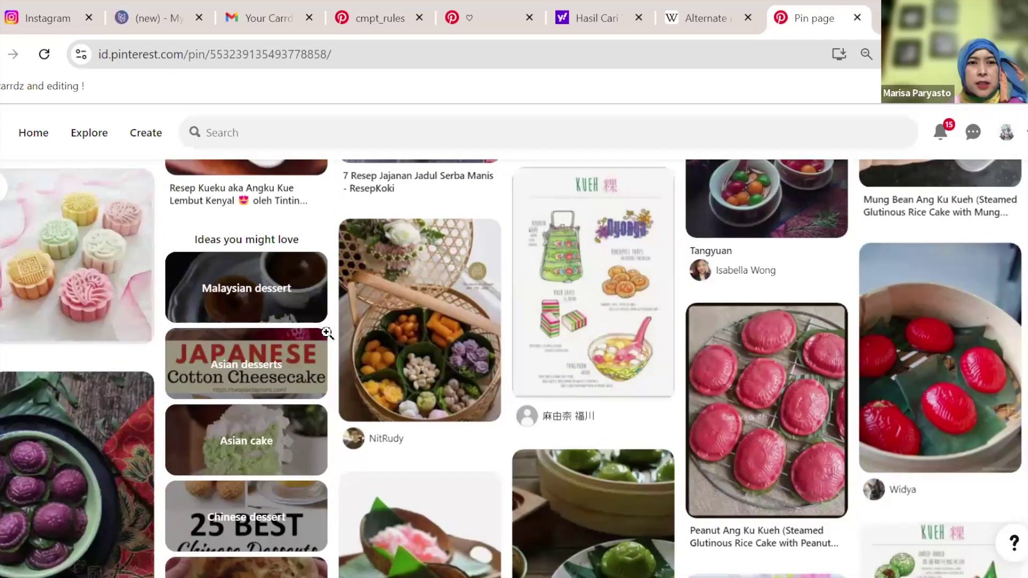
pyautogui.scroll(-5, 327, 333)
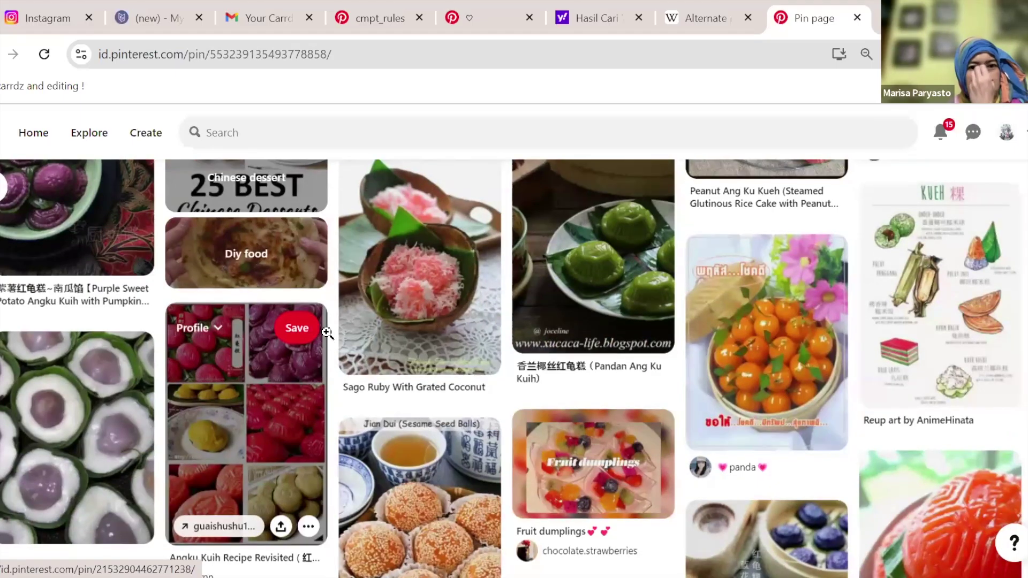
pyautogui.scroll(-1, 327, 333)
pyautogui.scroll(-6, 488, 271)
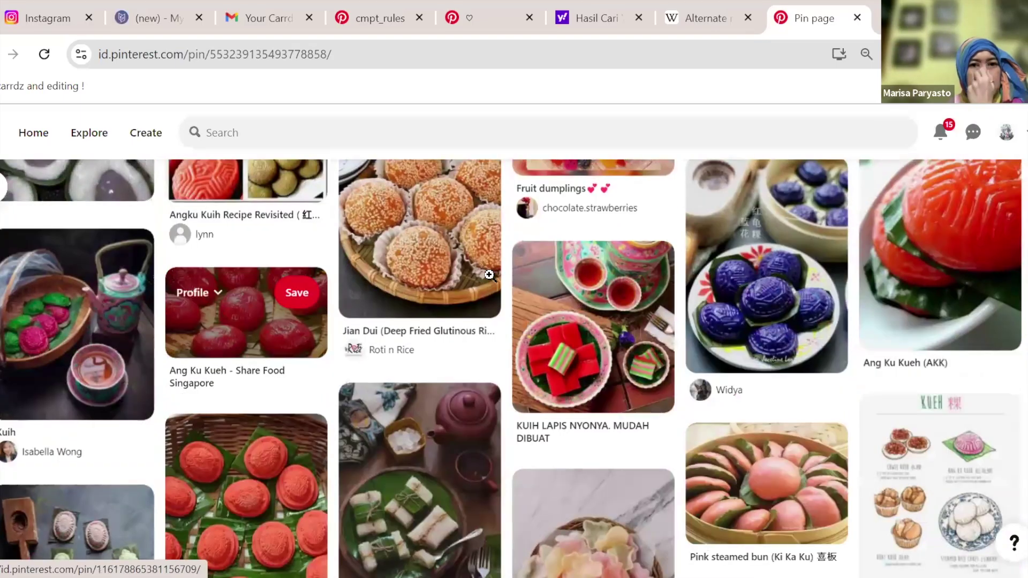
pyautogui.scroll(-12, 489, 274)
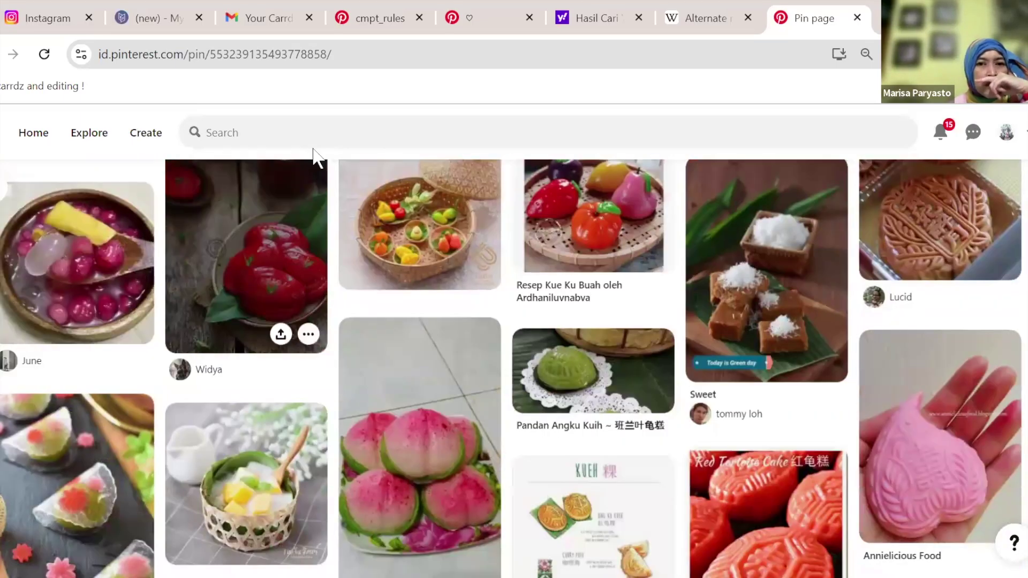
# - Search Pinterest for "bacang", using that exact spelling instead of the auto-corrected term
pyautogui.click(313, 142)
pyautogui.write('bacang')
pyautogui.press('Return')
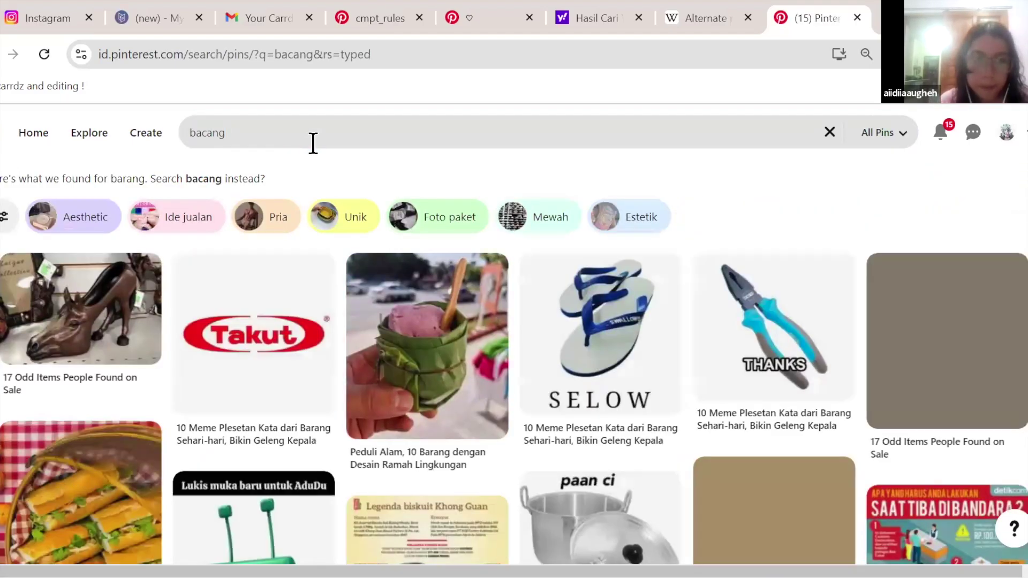
pyautogui.click(204, 180)
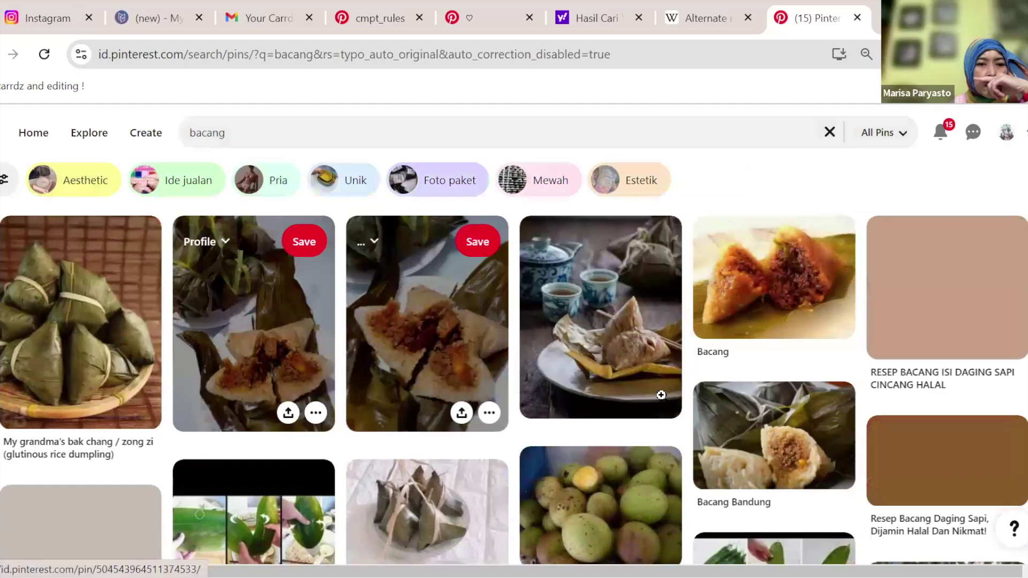
# - From the "My grandma's bak chang" pin's suggestions, open the pin of unwrapped dumplings on a green plate and save its image
pyautogui.click(48, 331)
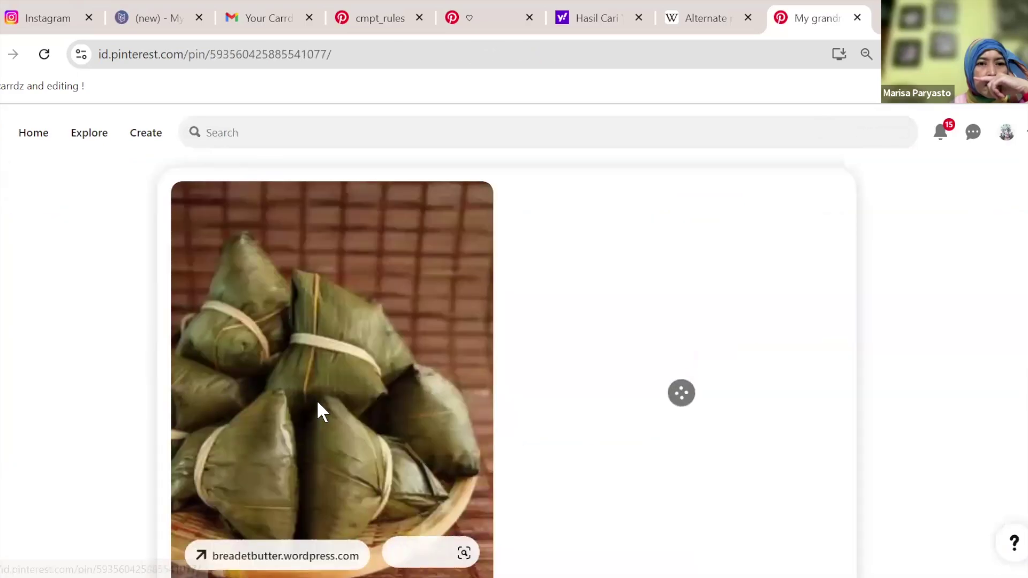
pyautogui.scroll(-7, 339, 379)
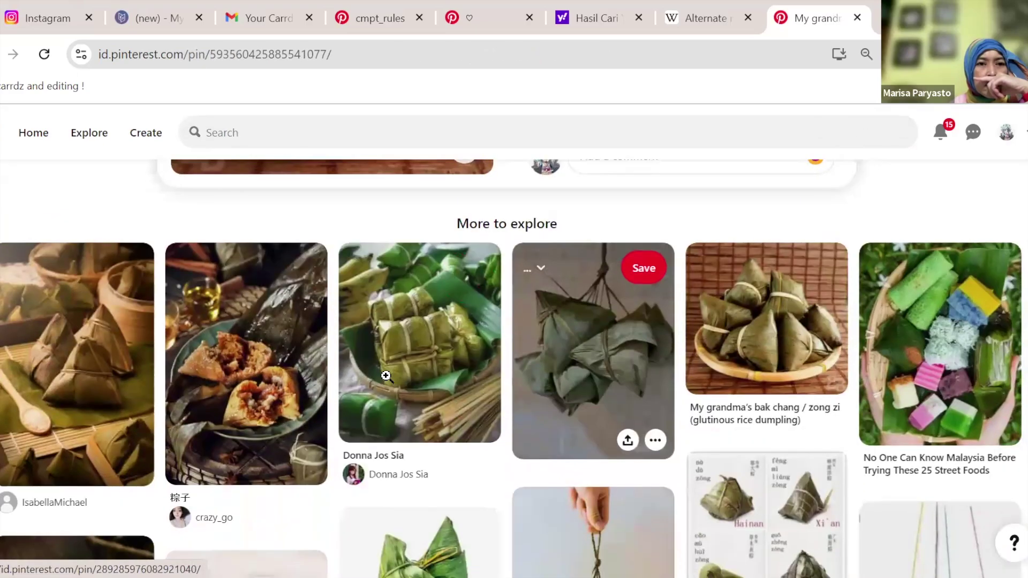
pyautogui.click(324, 383)
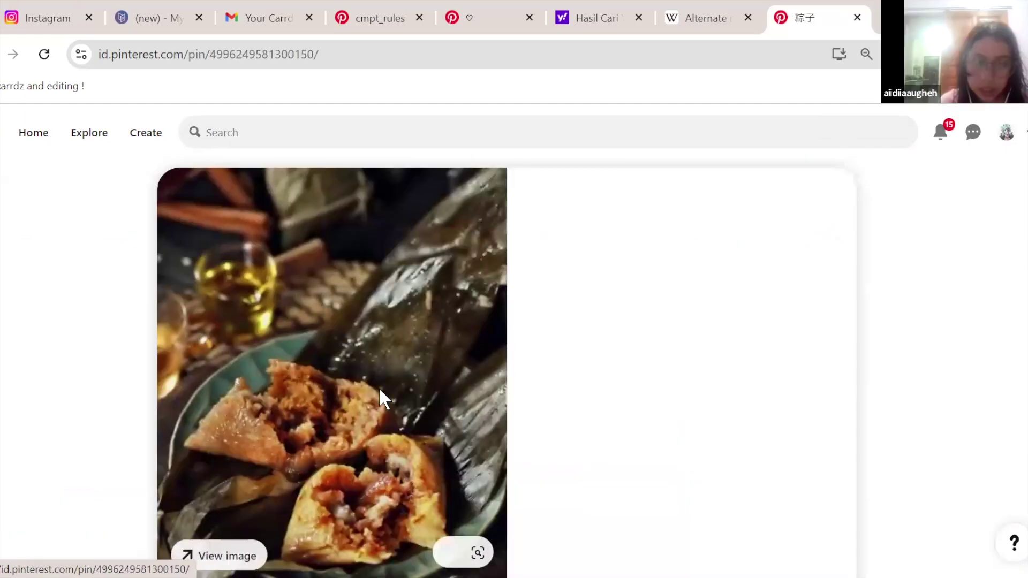
pyautogui.scroll(-1, 378, 387)
pyautogui.rightClick(359, 324)
pyautogui.click(541, 422)
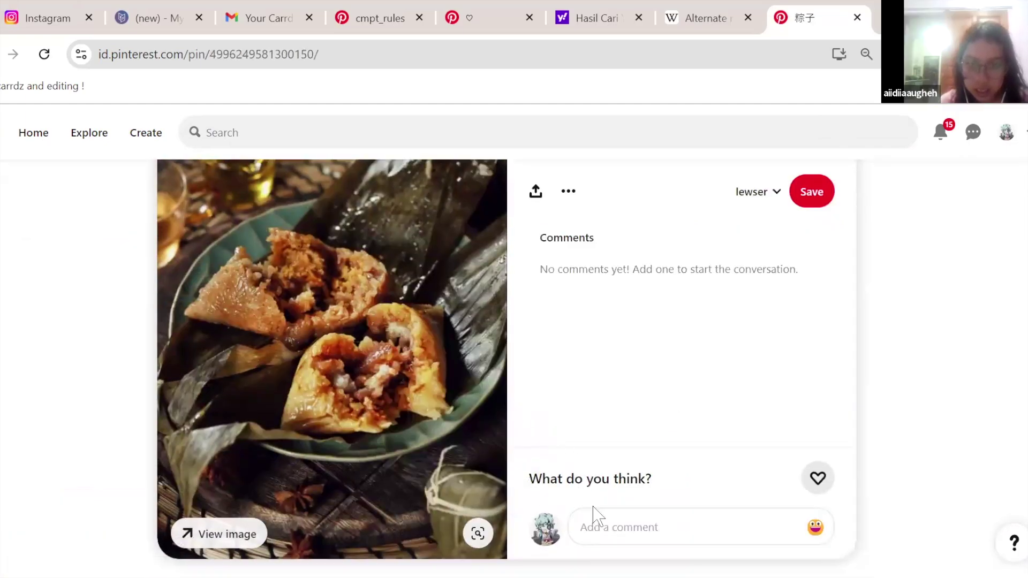
# - Switch to Carrd and upload the saved dumpling photo to the circular image element
pyautogui.click(538, 17)
pyautogui.click(172, 18)
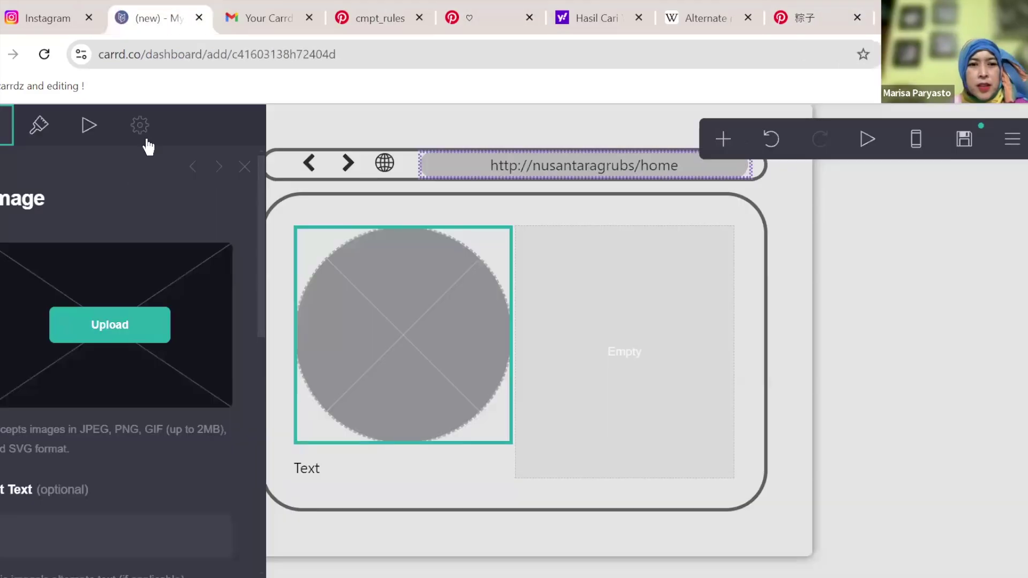
pyautogui.click(95, 328)
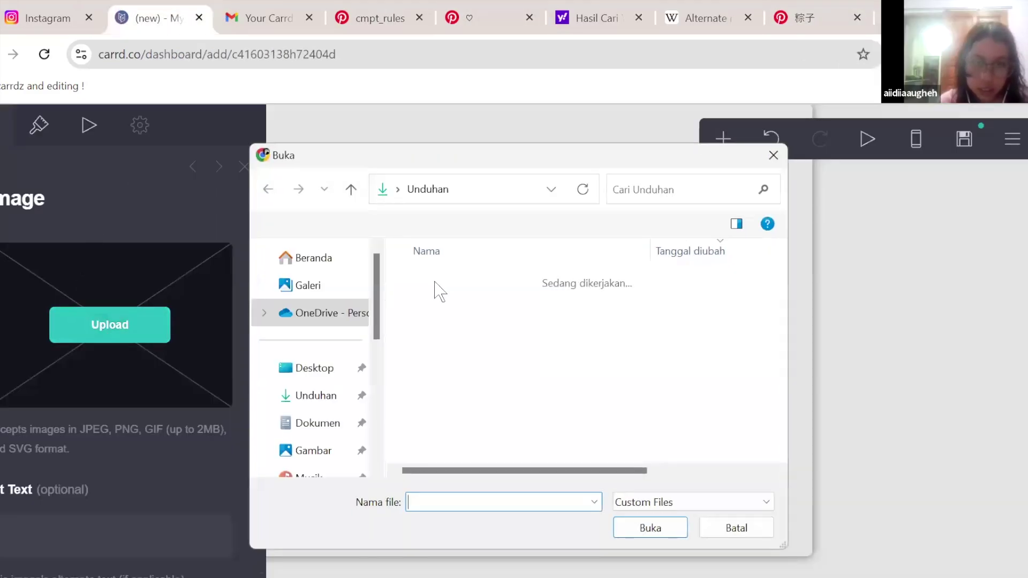
pyautogui.click(482, 300)
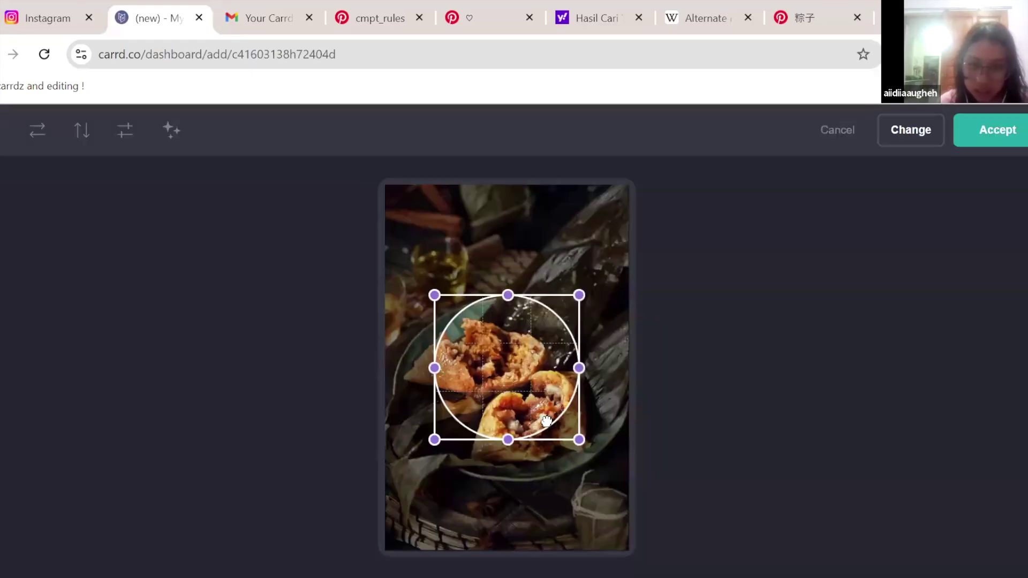
# - Enlarge and reposition the circular crop around both dumplings on the plate and accept it
pyautogui.moveTo(546, 420); pyautogui.dragTo(649, 557)
pyautogui.moveTo(573, 458); pyautogui.dragTo(553, 440)
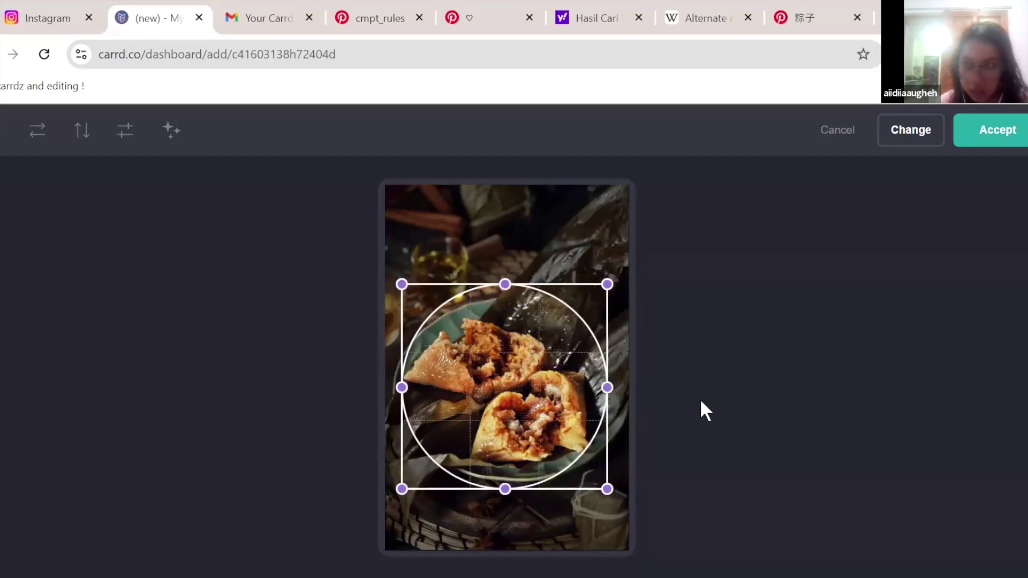
pyautogui.press('Return')
pyautogui.click(769, 436)
pyautogui.click(484, 358)
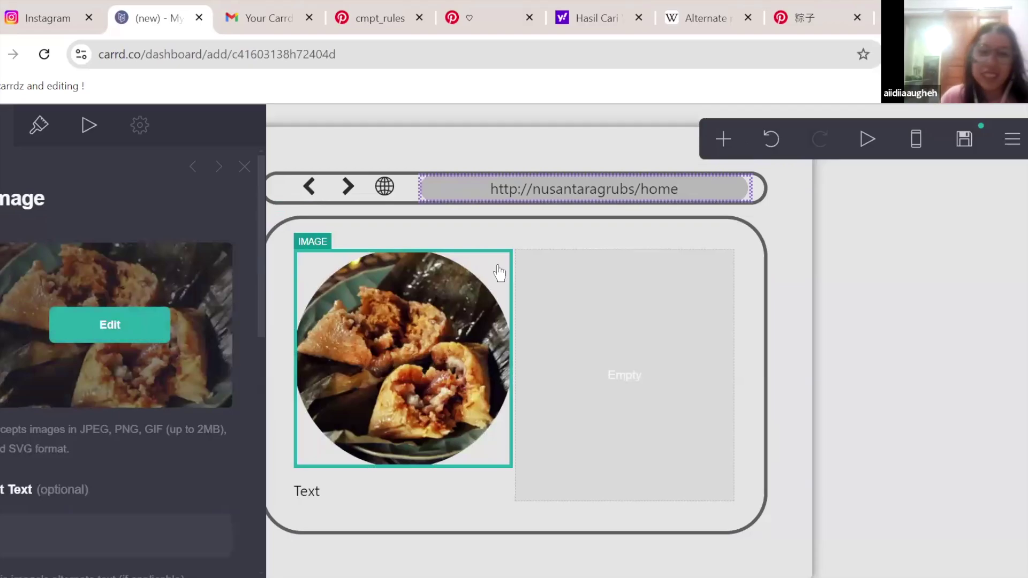
# - Look through the related pins below the Pinterest dumpling pin and return to the Carrd page
pyautogui.click(530, 239)
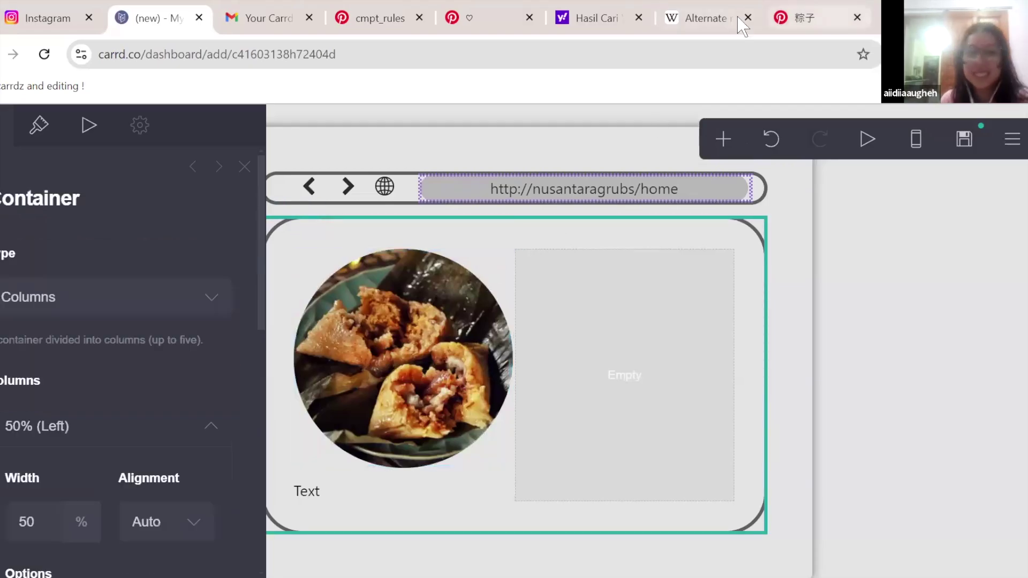
pyautogui.click(776, 20)
pyautogui.scroll(-7, 515, 215)
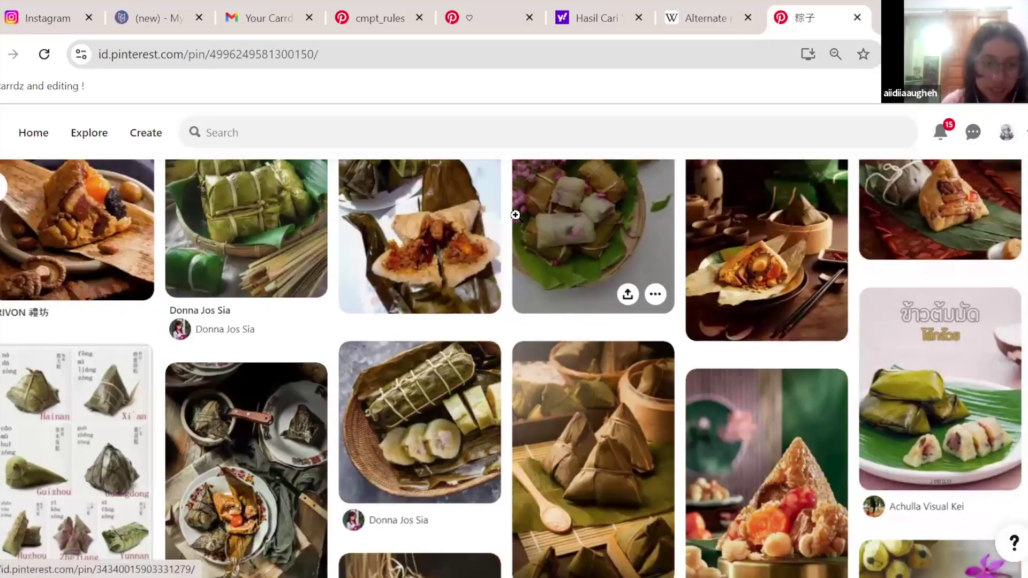
pyautogui.click(209, 16)
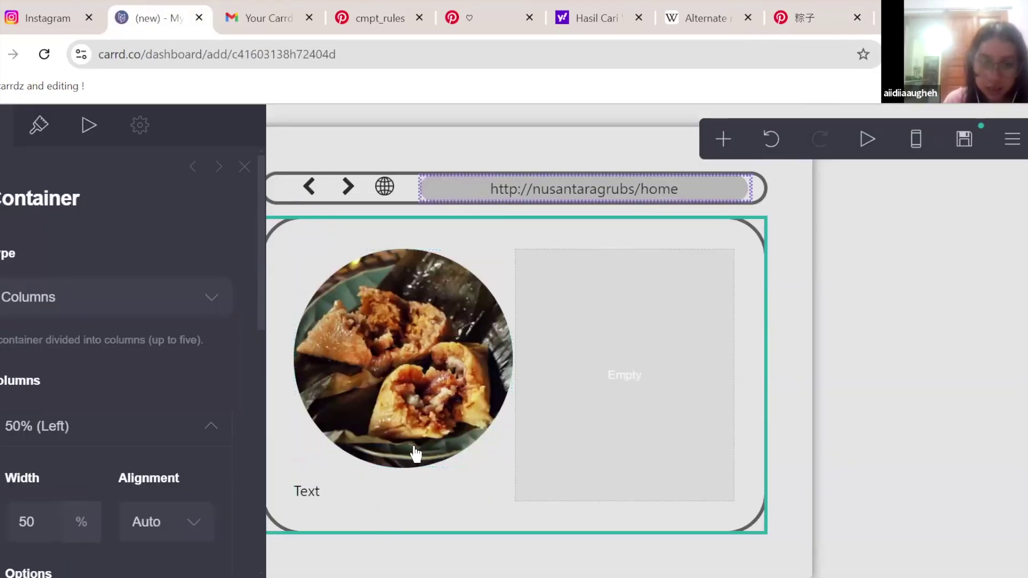
# - Delete the circular dumpling image from the columns container
pyautogui.click(442, 429)
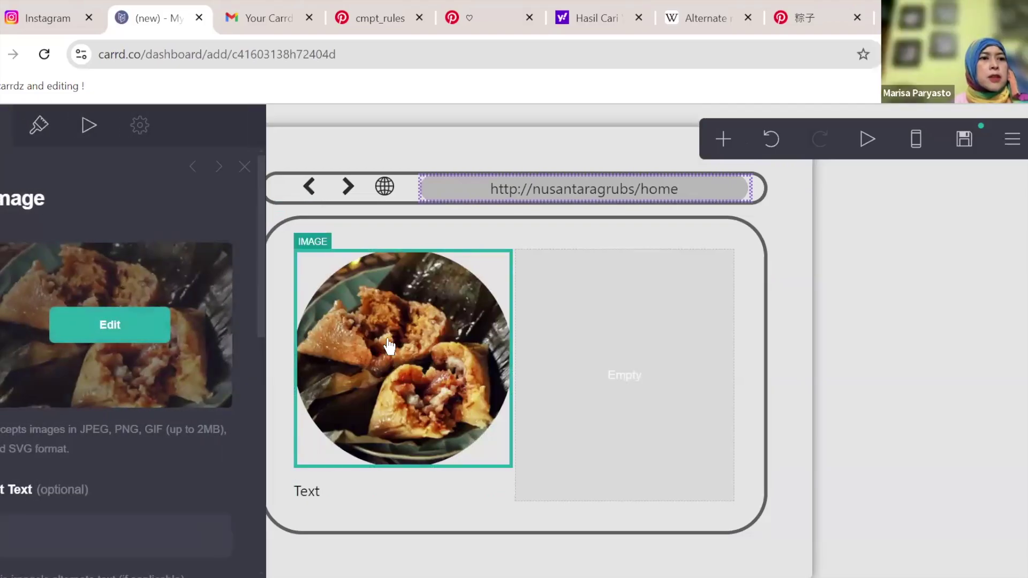
pyautogui.scroll(-8, 156, 422)
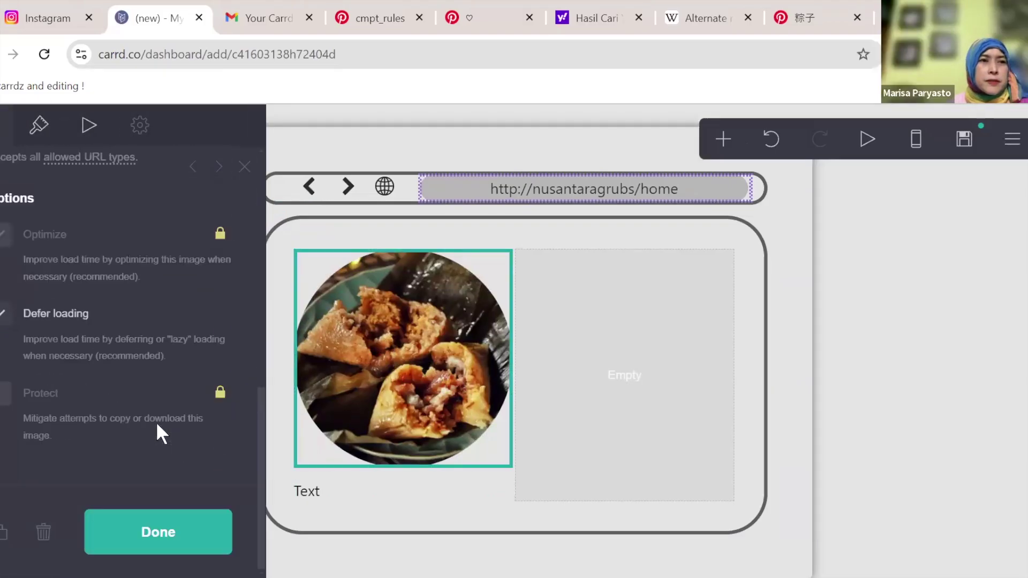
pyautogui.click(43, 532)
# - Select the container's remaining text element and view the page in the mobile layout
pyautogui.click(414, 356)
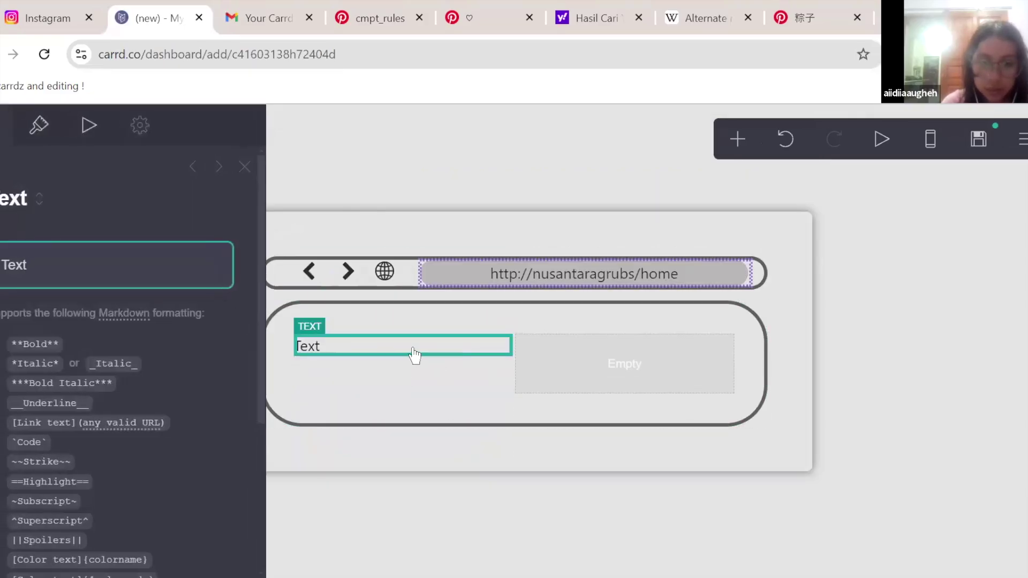
pyautogui.moveTo(385, 355); pyautogui.dragTo(503, 339)
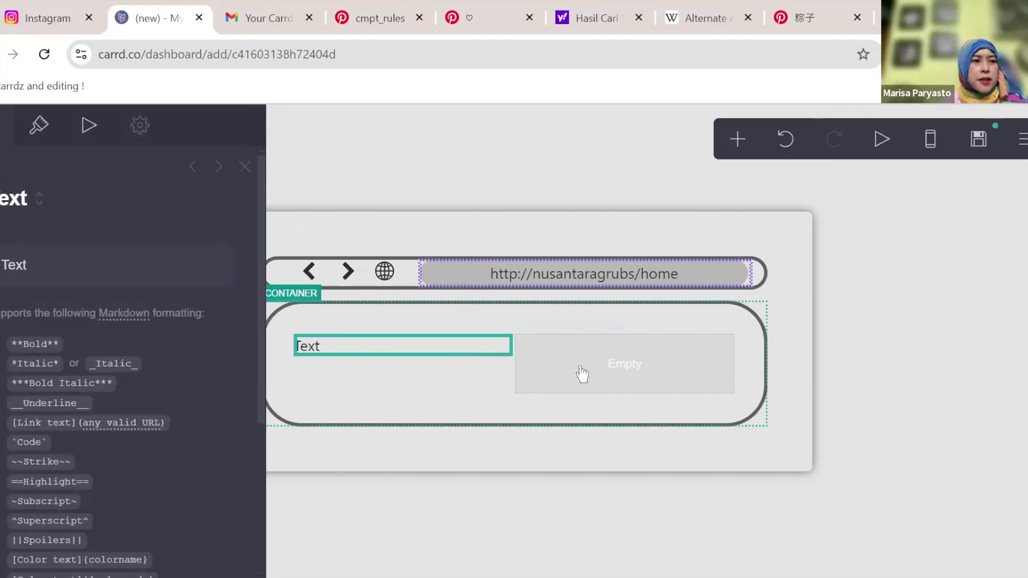
pyautogui.scroll(-3, 124, 371)
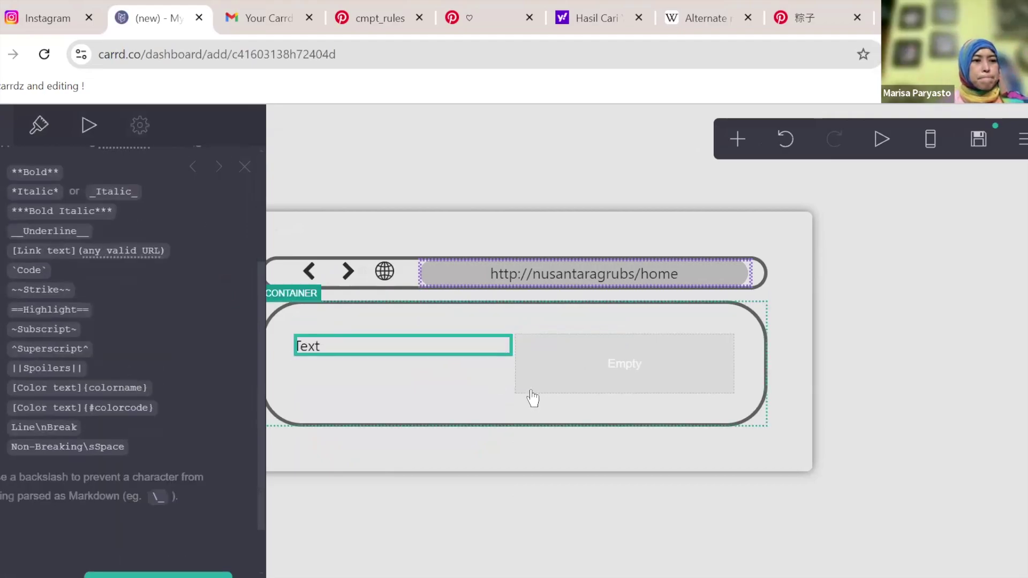
pyautogui.click(938, 146)
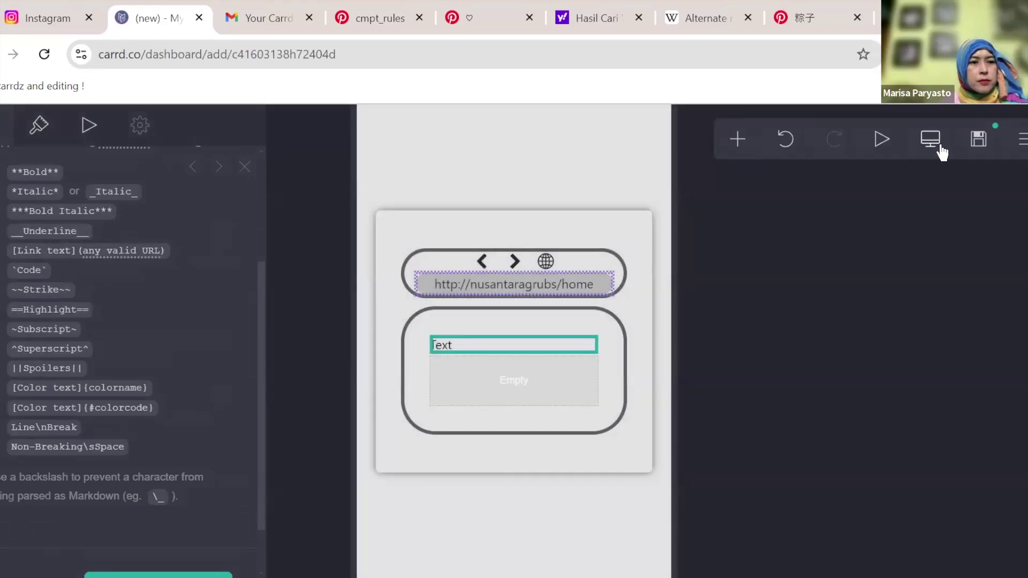
# - Return to the desktop layout and replace the container's placeholder text with NUSANTARA GRUBS
pyautogui.click(941, 152)
pyautogui.scroll(3, 127, 417)
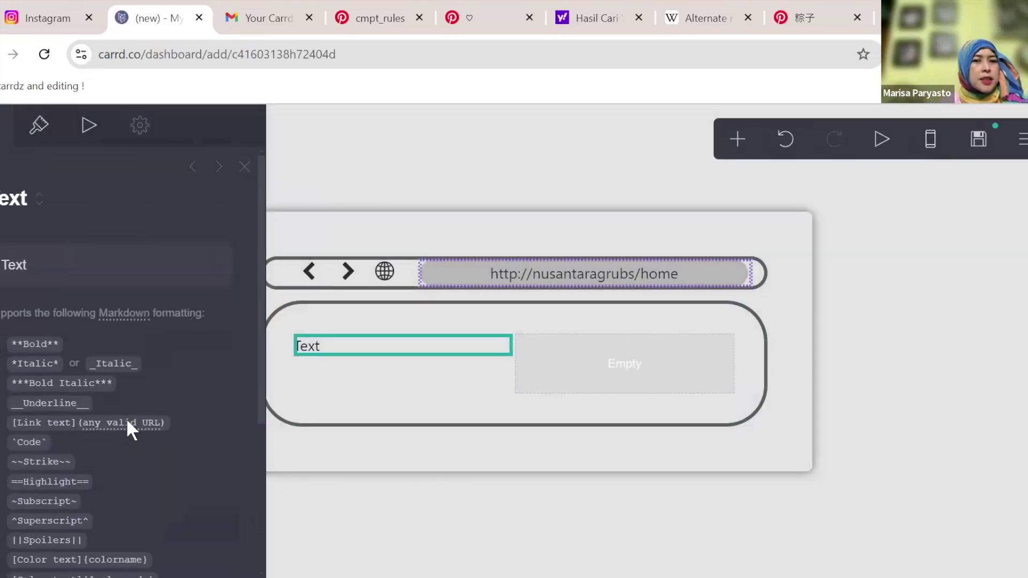
pyautogui.click(109, 247)
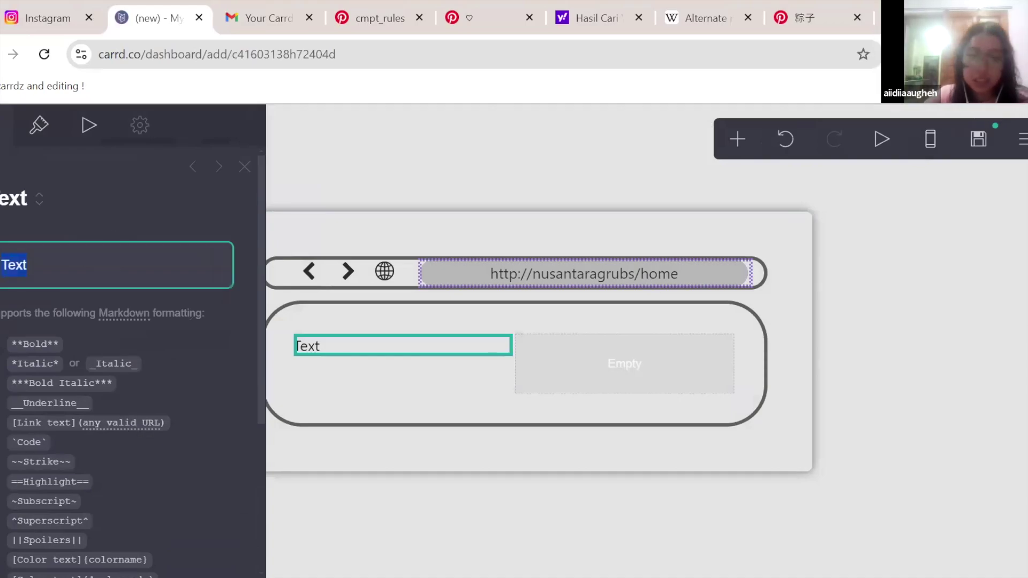
pyautogui.write('NUSANTARA')
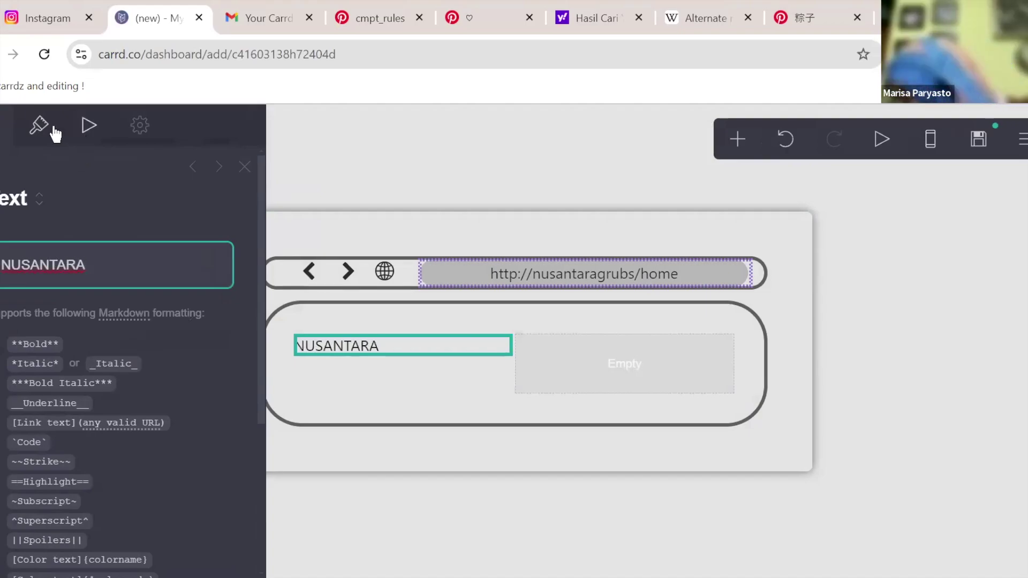
pyautogui.write(' G')
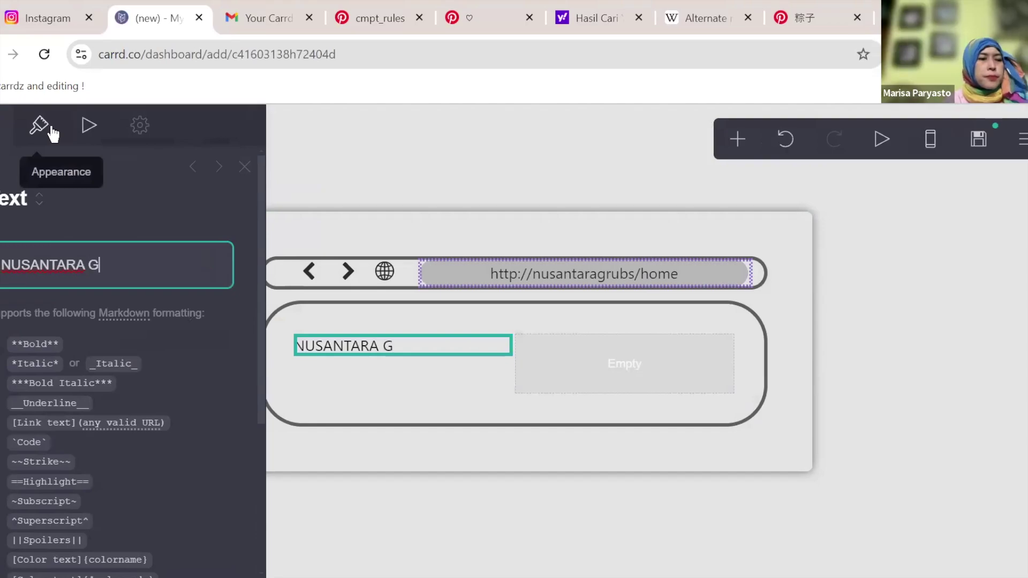
pyautogui.write('RUBS')
# - Set the font of the NUSANTARA GRUBS text to Climate Crisis
pyautogui.click(38, 125)
pyautogui.scroll(-4, 107, 349)
pyautogui.click(108, 177)
pyautogui.scroll(-10, 117, 342)
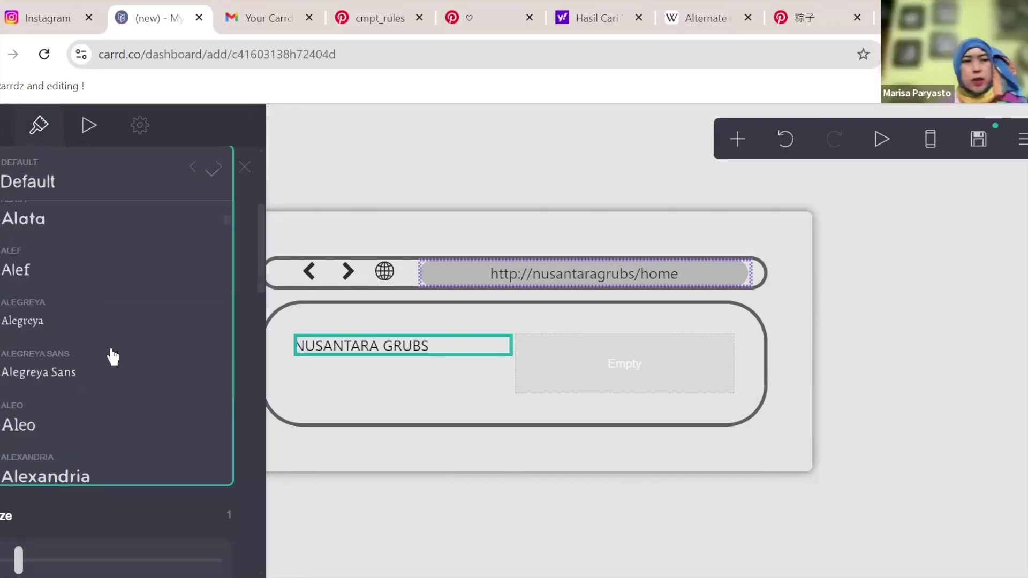
pyautogui.scroll(-10, 116, 356)
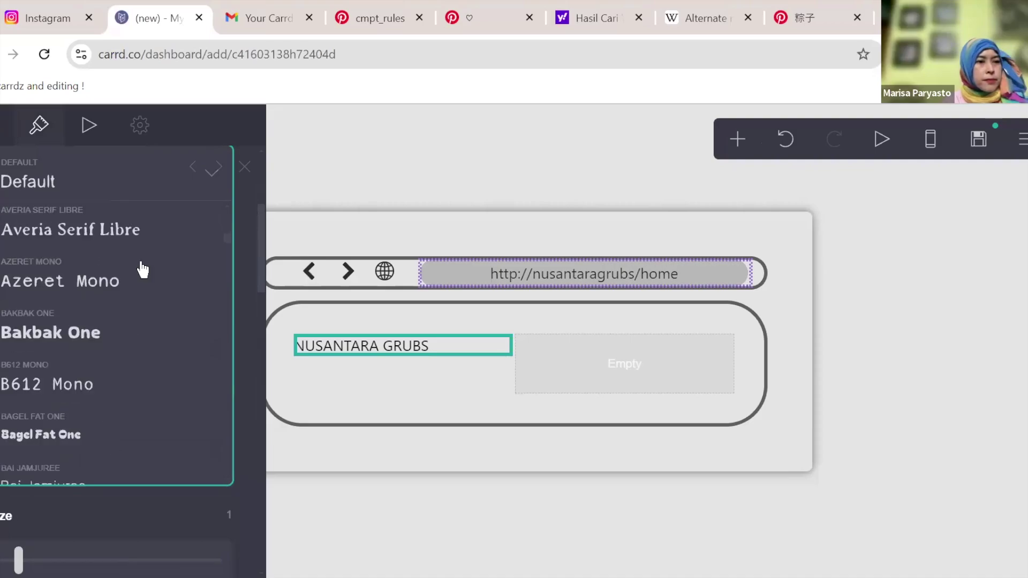
pyautogui.scroll(-5, 153, 322)
pyautogui.scroll(2, 143, 317)
pyautogui.scroll(-2, 114, 422)
pyautogui.click(102, 478)
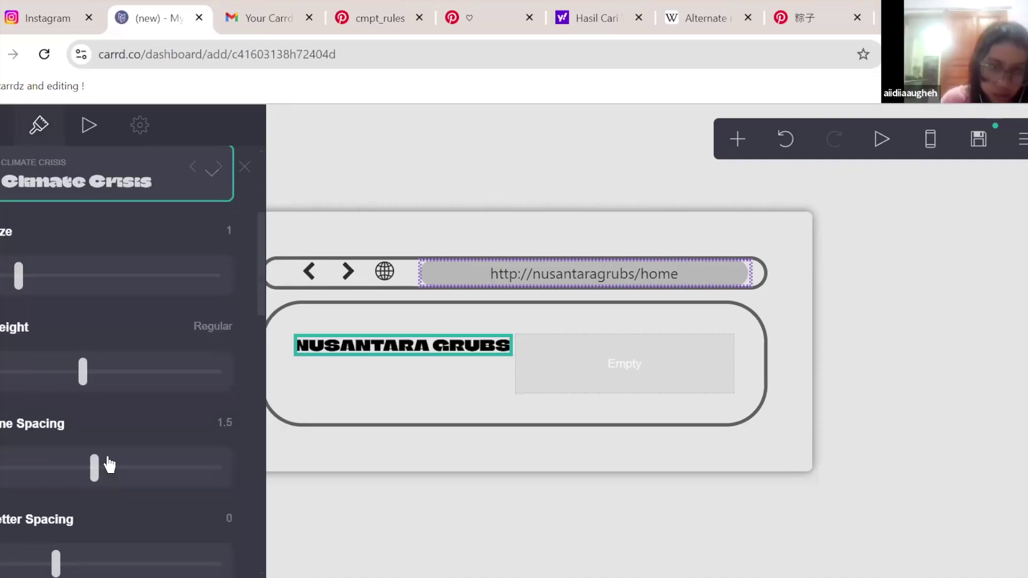
pyautogui.scroll(2, 149, 332)
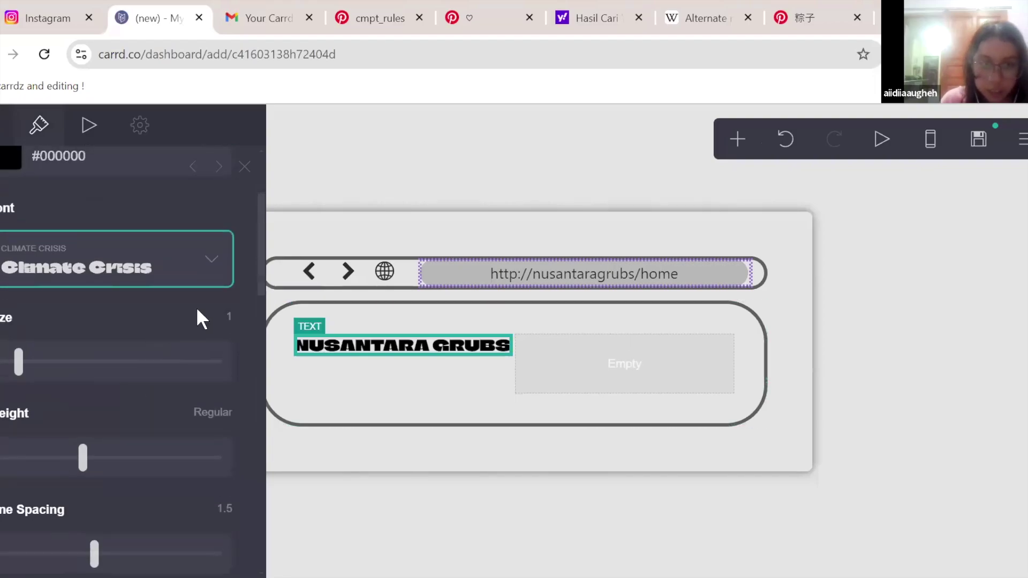
# - Change the type of the container holding the NUSANTARA GRUBS text from Columns to Default
pyautogui.click(653, 383)
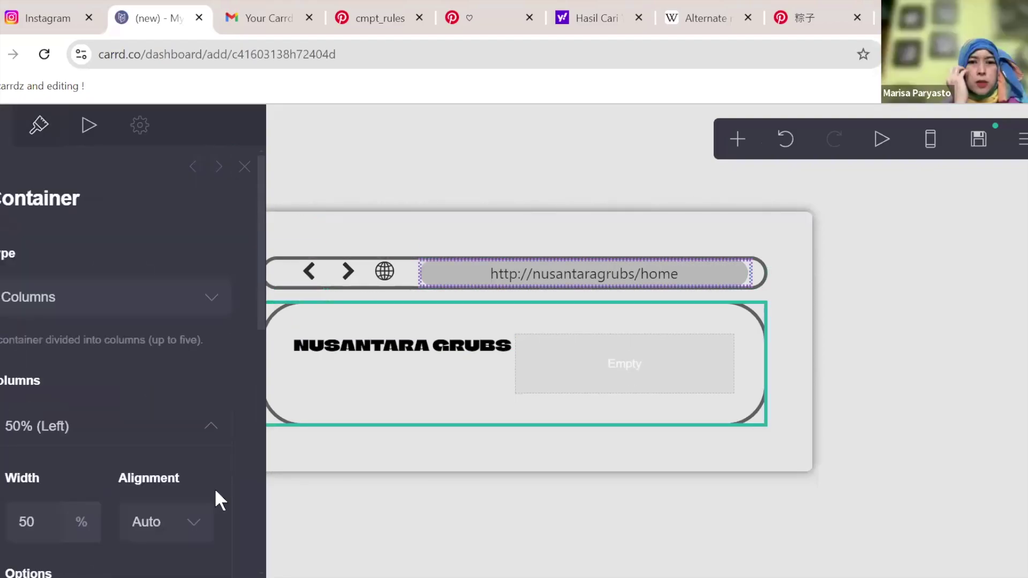
pyautogui.scroll(-5, 218, 496)
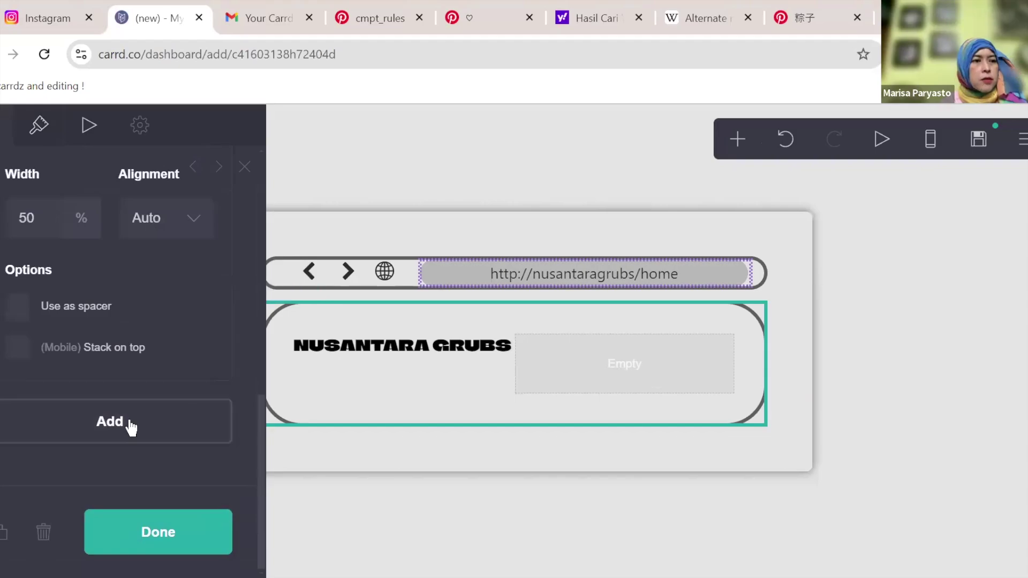
pyautogui.scroll(5, 130, 425)
pyautogui.scroll(-5, 130, 426)
pyautogui.scroll(3, 133, 427)
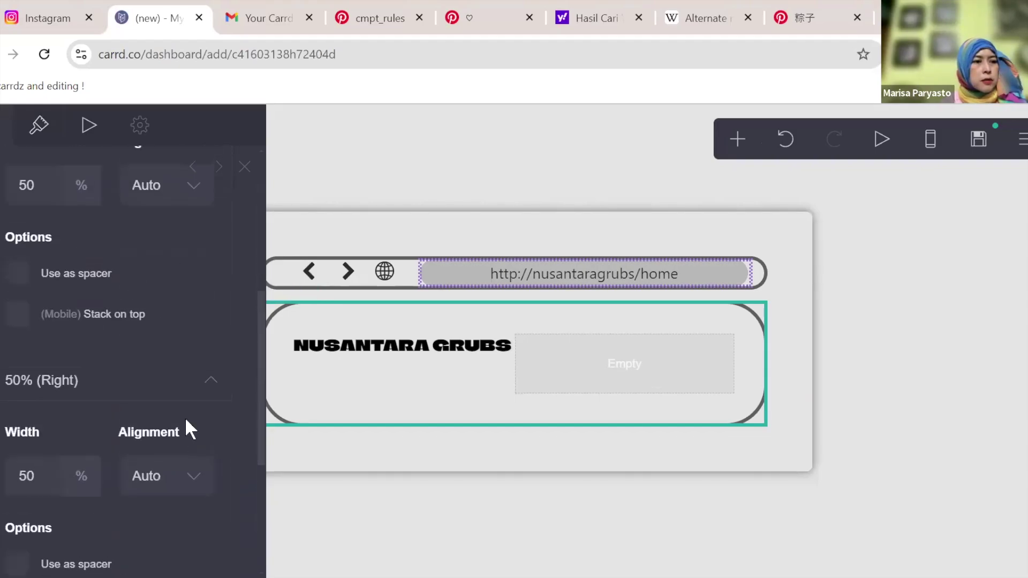
pyautogui.scroll(5, 189, 427)
pyautogui.click(98, 218)
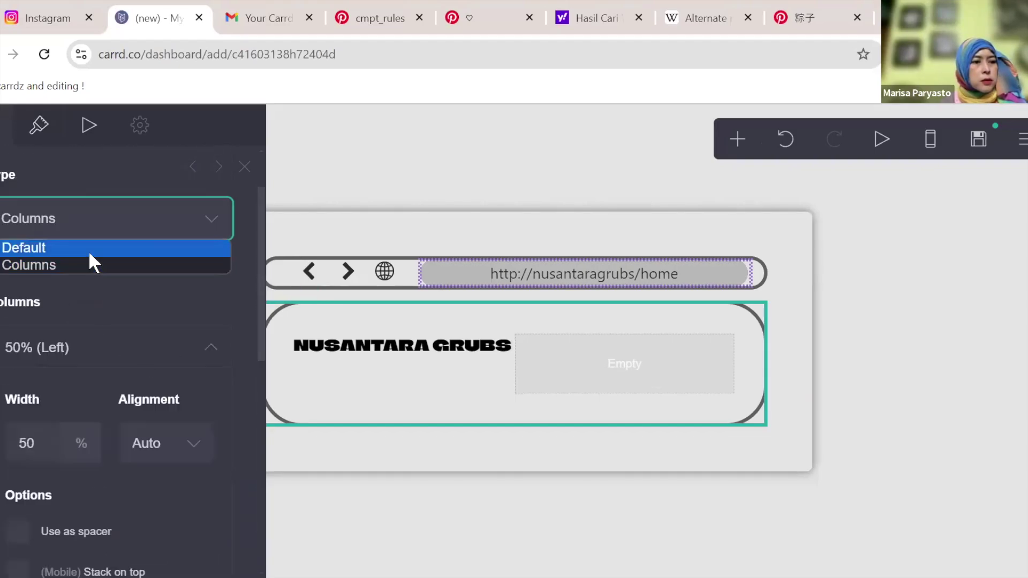
pyautogui.press('Return')
# - Set the alignment of the NUSANTARA GRUBS text to Center
pyautogui.click(425, 369)
pyautogui.scroll(-5, 156, 307)
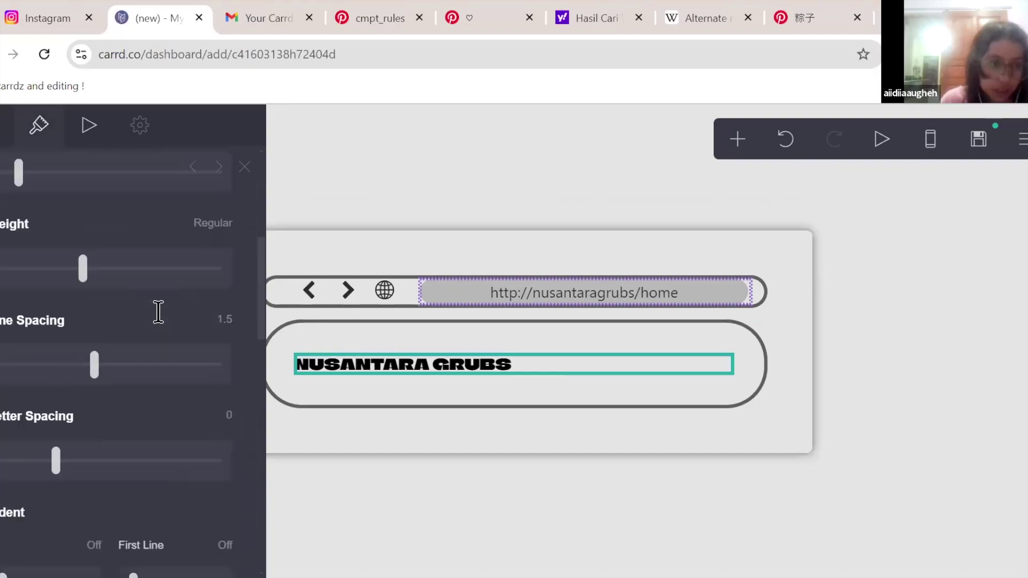
pyautogui.scroll(-10, 188, 299)
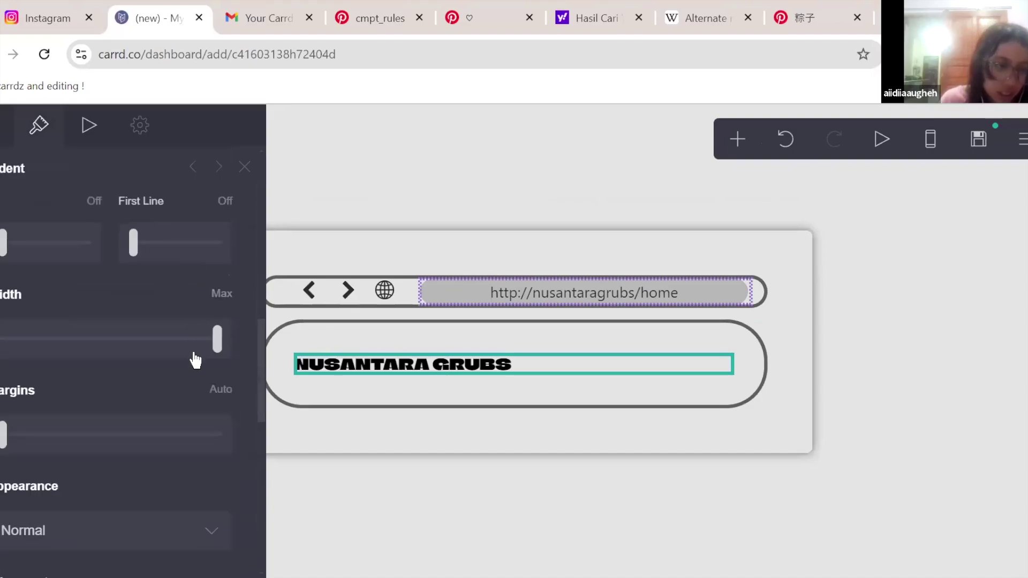
pyautogui.scroll(3, 193, 361)
pyautogui.scroll(-4, 193, 362)
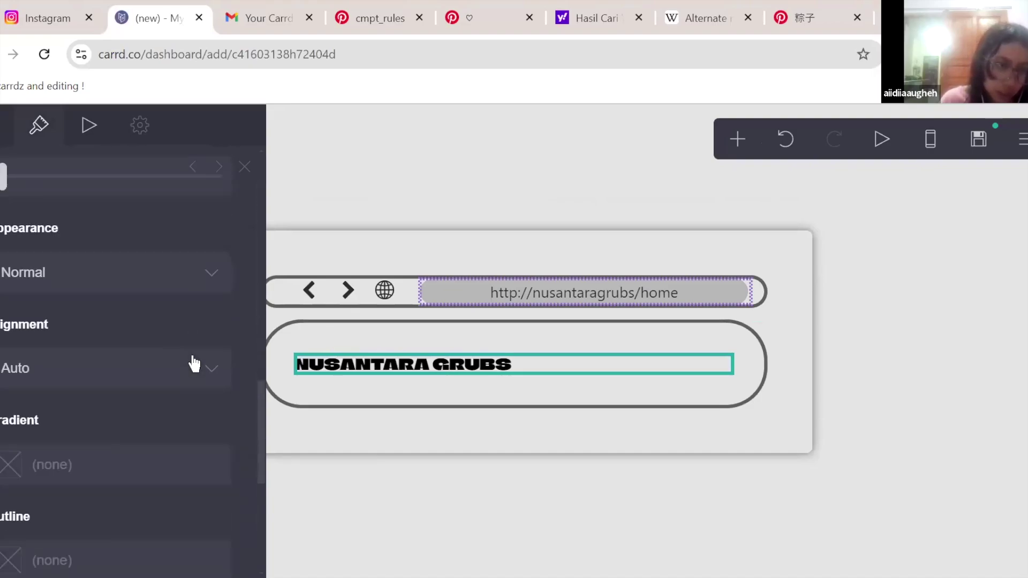
pyautogui.click(185, 368)
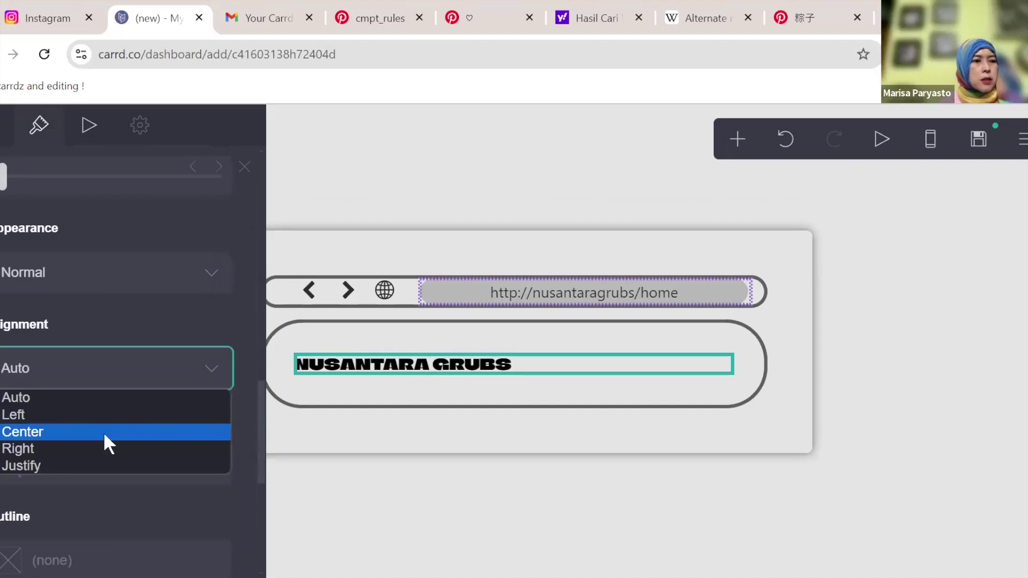
pyautogui.click(104, 432)
# - Enlarge the NUSANTARA GRUBS text to size 1.75
pyautogui.scroll(10, 201, 400)
pyautogui.scroll(5, 205, 413)
pyautogui.moveTo(29, 517); pyautogui.dragTo(44, 518)
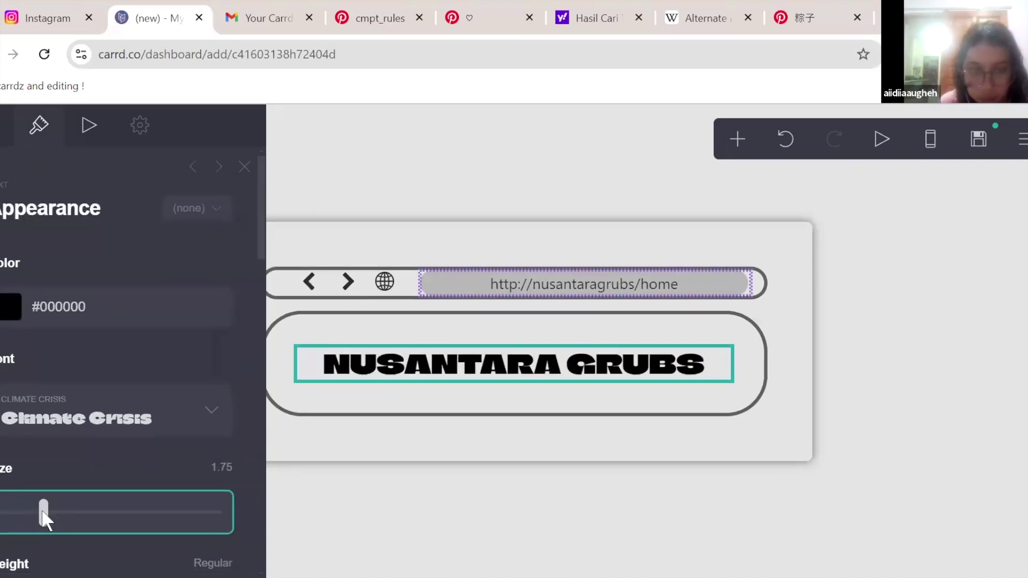
pyautogui.scroll(-5, 42, 508)
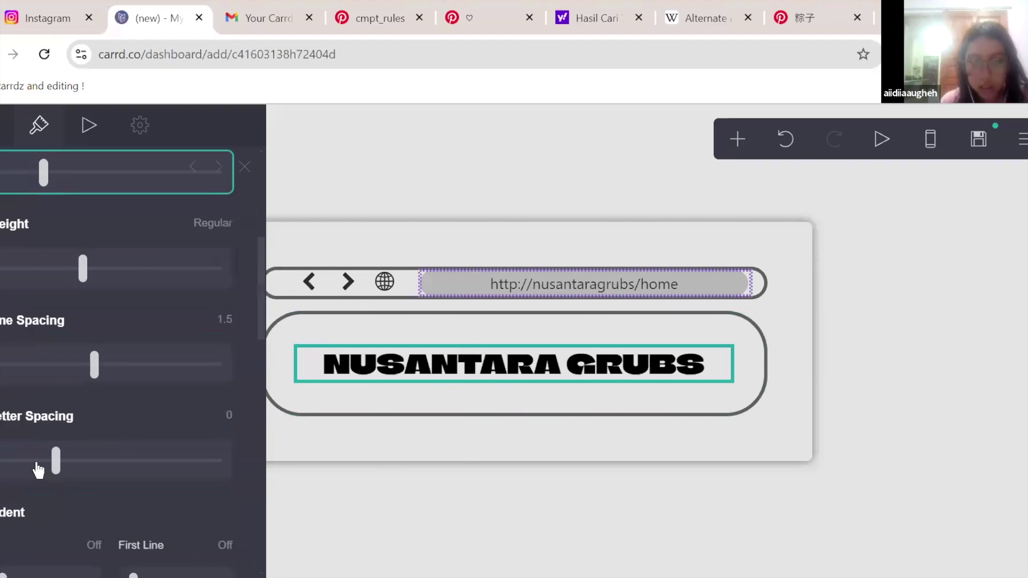
pyautogui.scroll(-10, 43, 469)
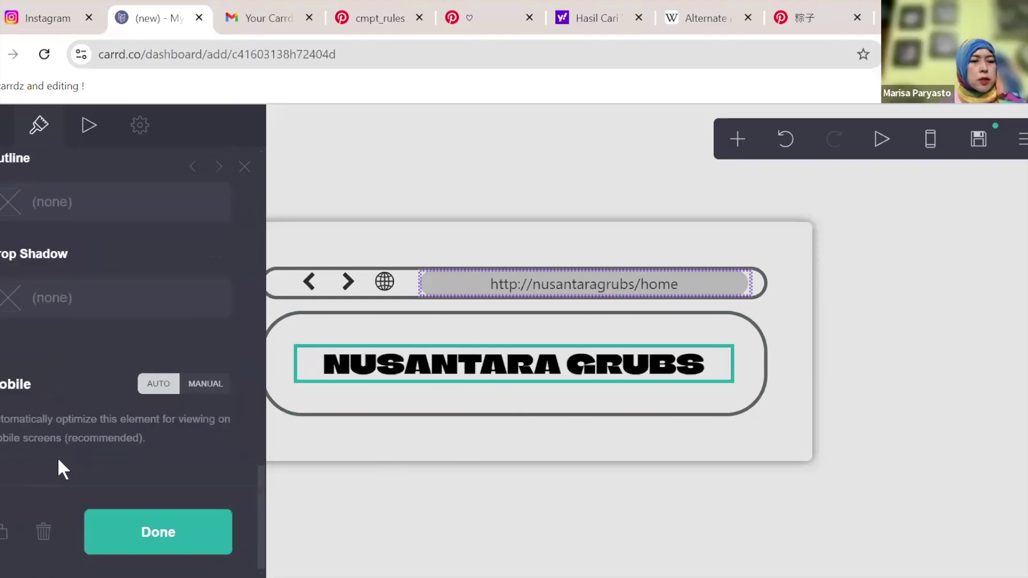
pyautogui.scroll(15, 210, 436)
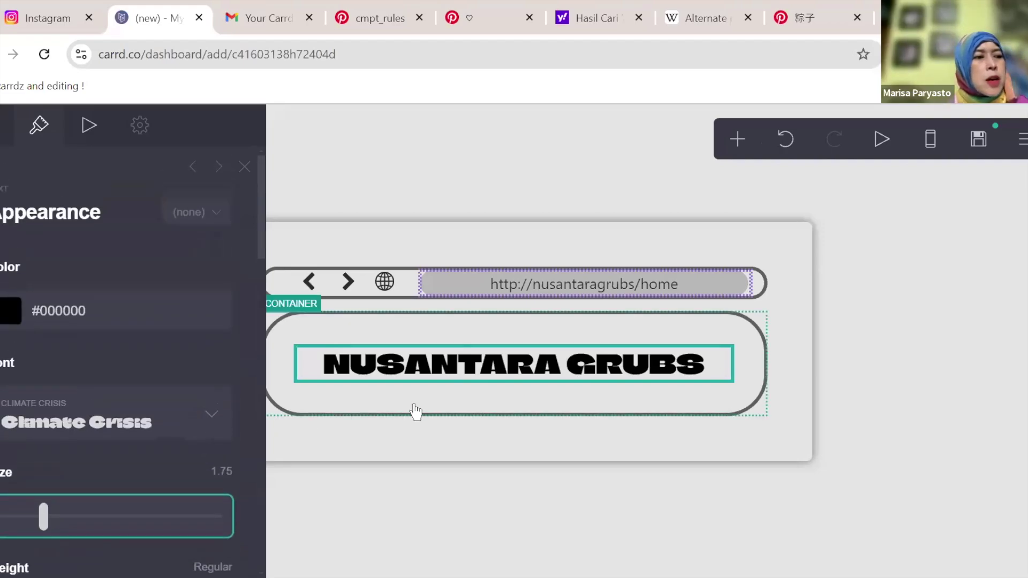
pyautogui.moveTo(453, 408); pyautogui.dragTo(445, 387)
# - Add a section break control below the title container and look through its types and settings
pyautogui.click(727, 146)
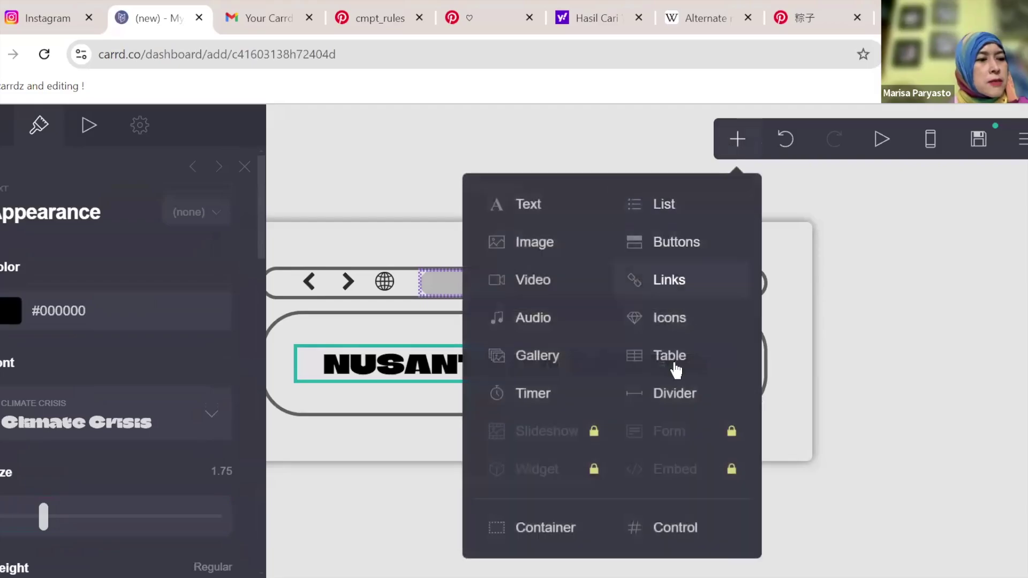
pyautogui.click(668, 532)
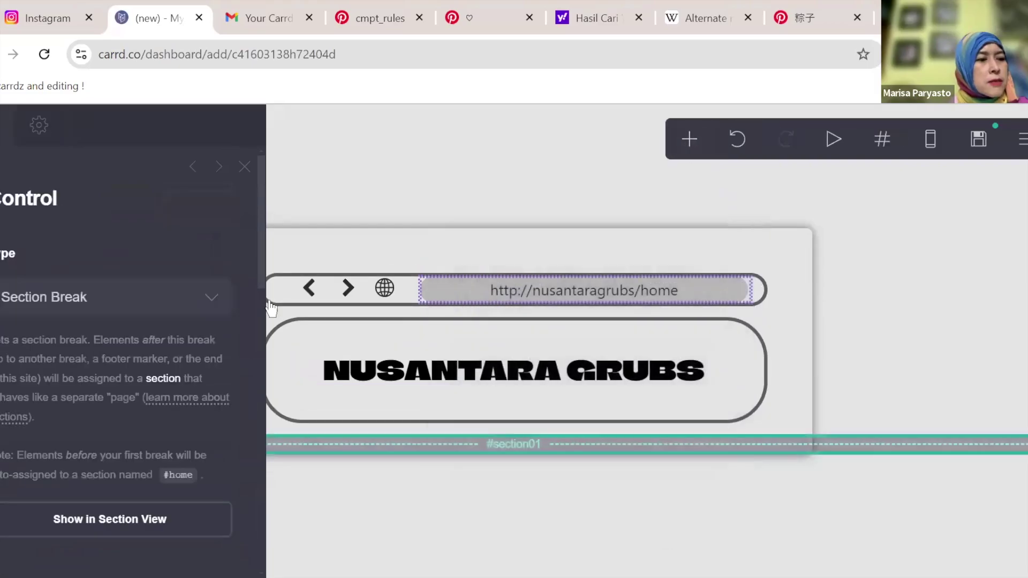
pyautogui.click(123, 298)
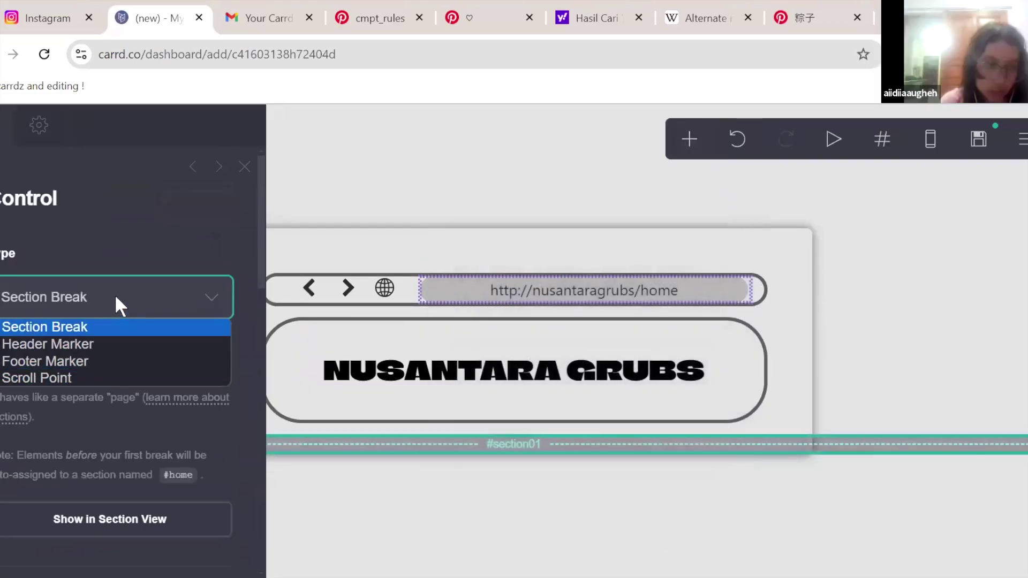
pyautogui.click(38, 125)
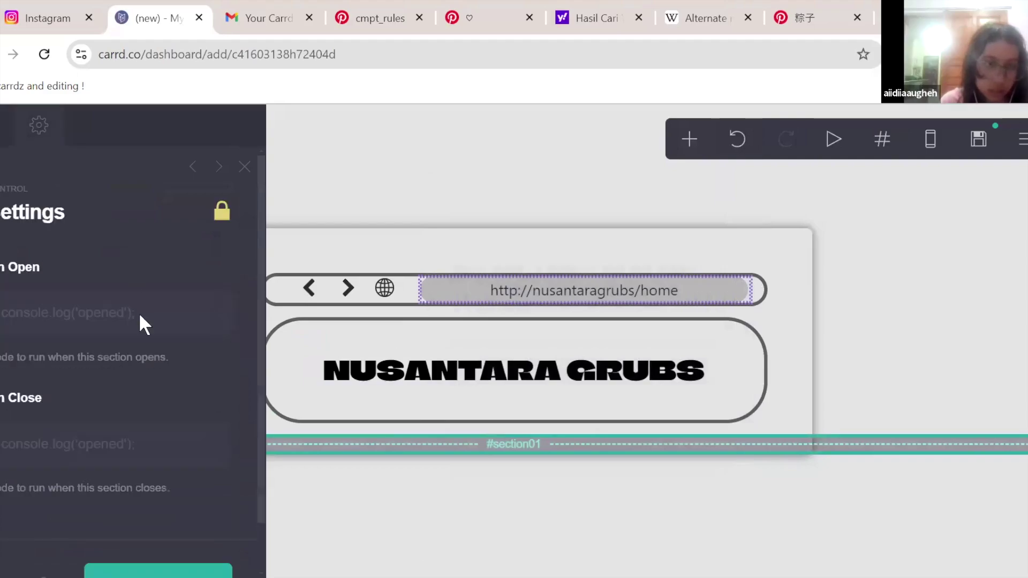
pyautogui.click(6, 125)
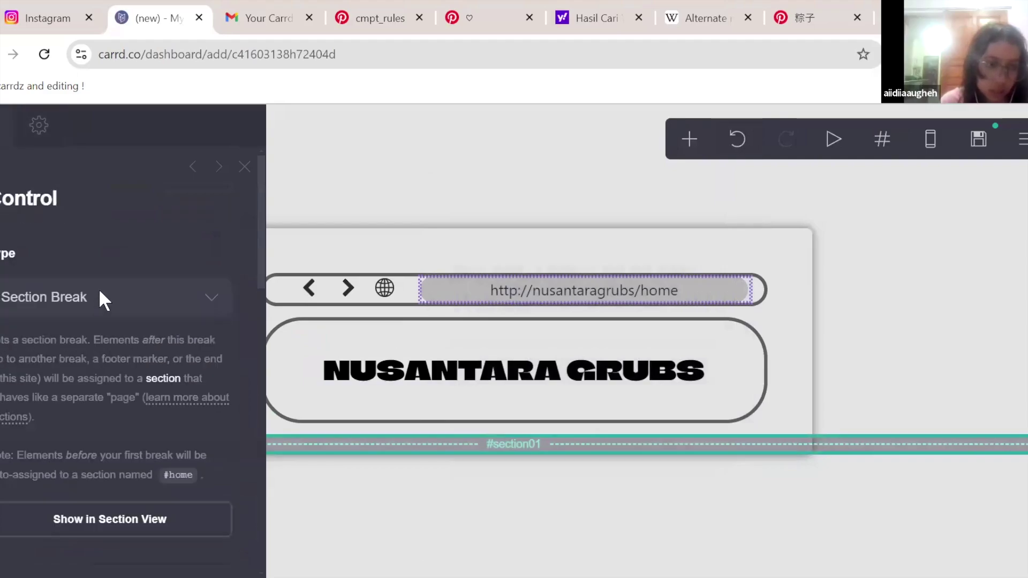
# - Name the section after the break nusantarahome
pyautogui.scroll(-6, 98, 288)
pyautogui.click(131, 303)
pyautogui.hotkey('ctrl', 'a')
pyautogui.press('BackSpace')
pyautogui.write('nusan')
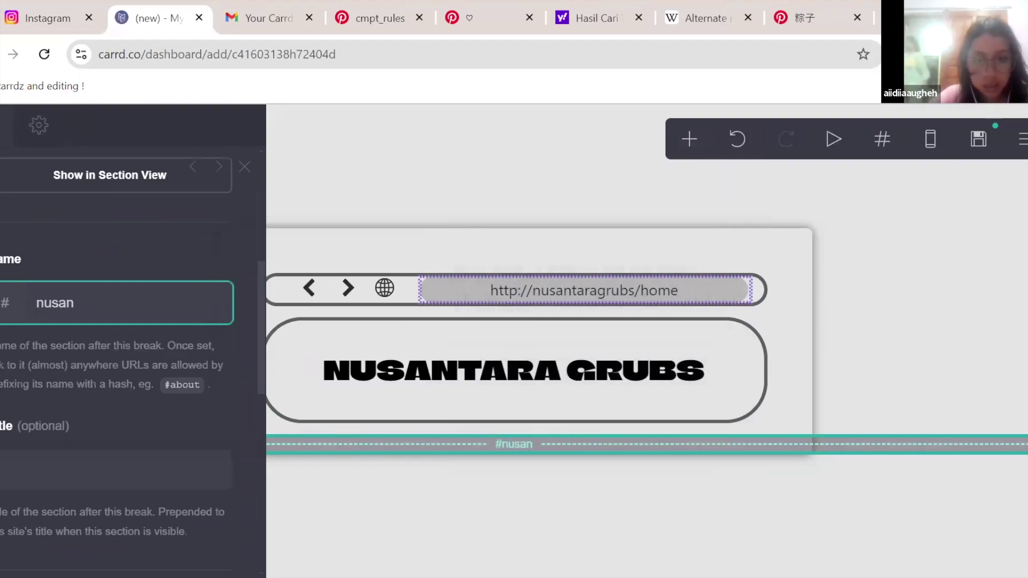
pyautogui.write('tara')
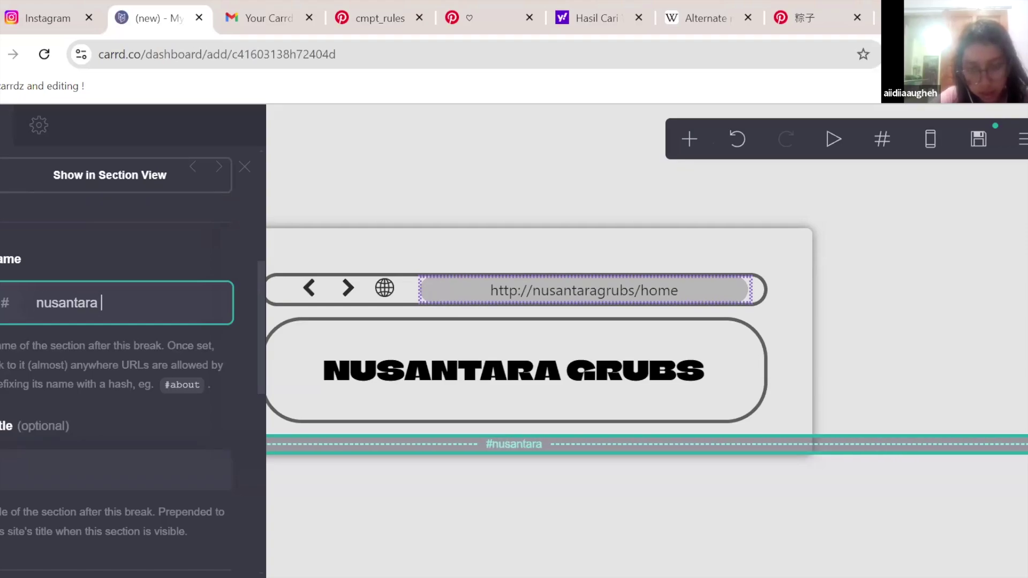
pyautogui.write('home')
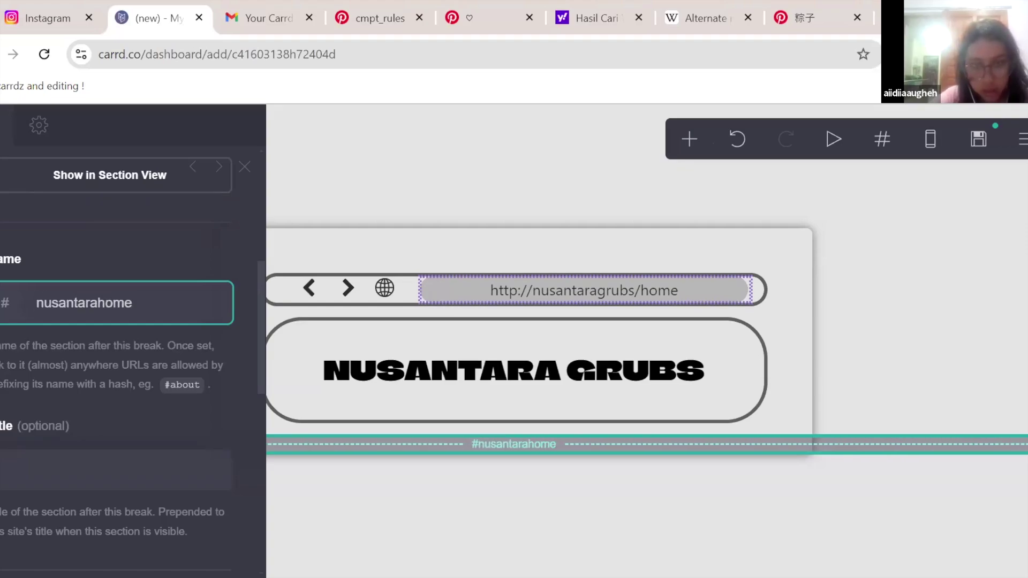
pyautogui.click(668, 481)
# - Change the colour of the NUSANTARA GRUBS title to the dark red #AD3232
pyautogui.click(603, 369)
pyautogui.click(71, 310)
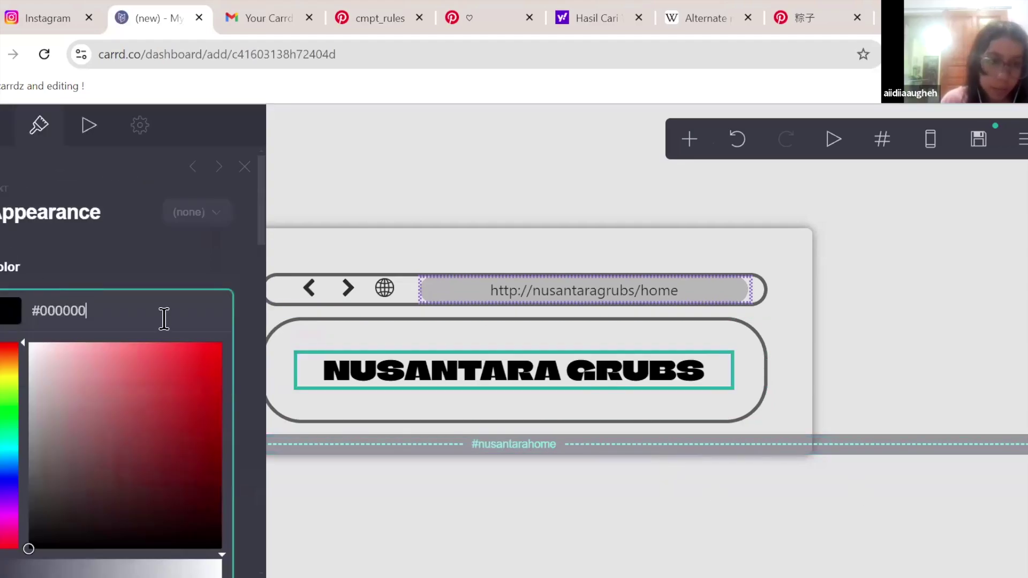
pyautogui.moveTo(184, 363)
pyautogui.mouseDown()
pyautogui.moveTo(197, 395)
pyautogui.moveTo(192, 415)
pyautogui.moveTo(161, 426)
pyautogui.moveTo(120, 404)
pyautogui.moveTo(177, 465)
pyautogui.moveTo(197, 395)
pyautogui.moveTo(167, 394)
pyautogui.moveTo(165, 408)
pyautogui.mouseUp()
pyautogui.scroll(-2, 114, 236)
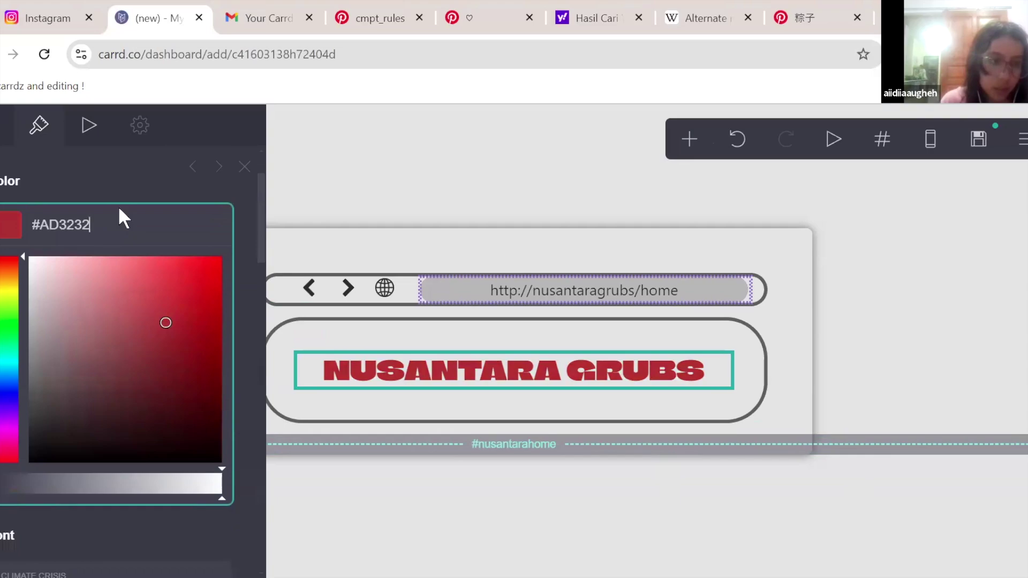
# - Give the NUSANTARA GRUBS title a black #000000 outline with a width of 5
pyautogui.scroll(-15, 137, 298)
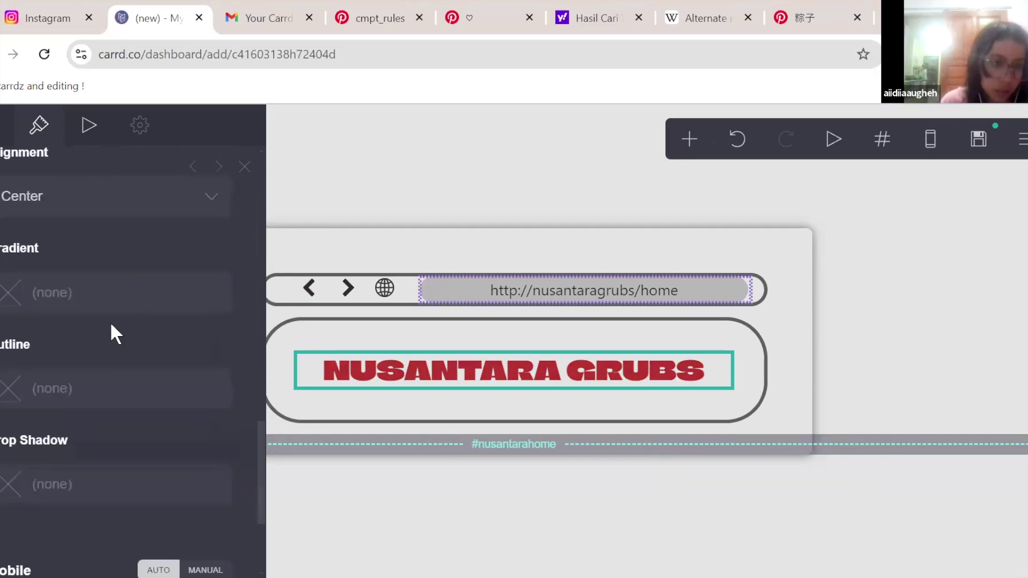
pyautogui.click(83, 388)
pyautogui.moveTo(163, 532); pyautogui.dragTo(221, 577)
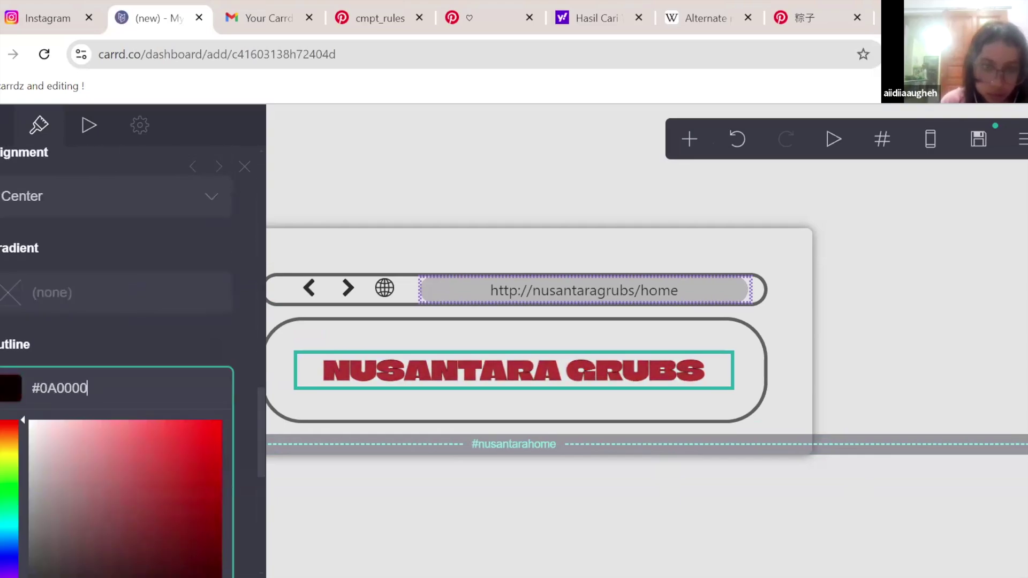
pyautogui.scroll(-6, 189, 325)
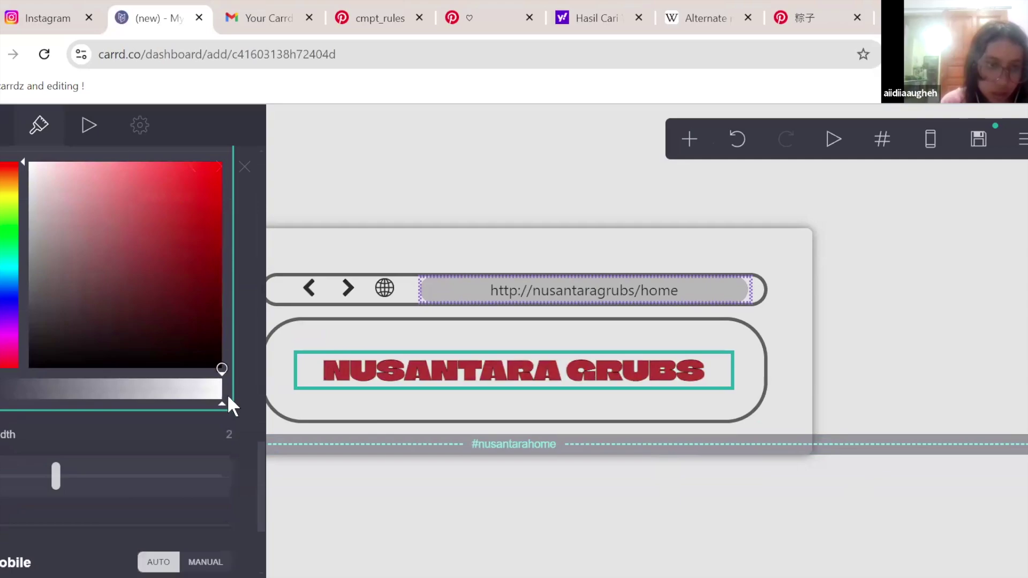
pyautogui.click(227, 394)
pyautogui.click(133, 193)
pyautogui.click(134, 193)
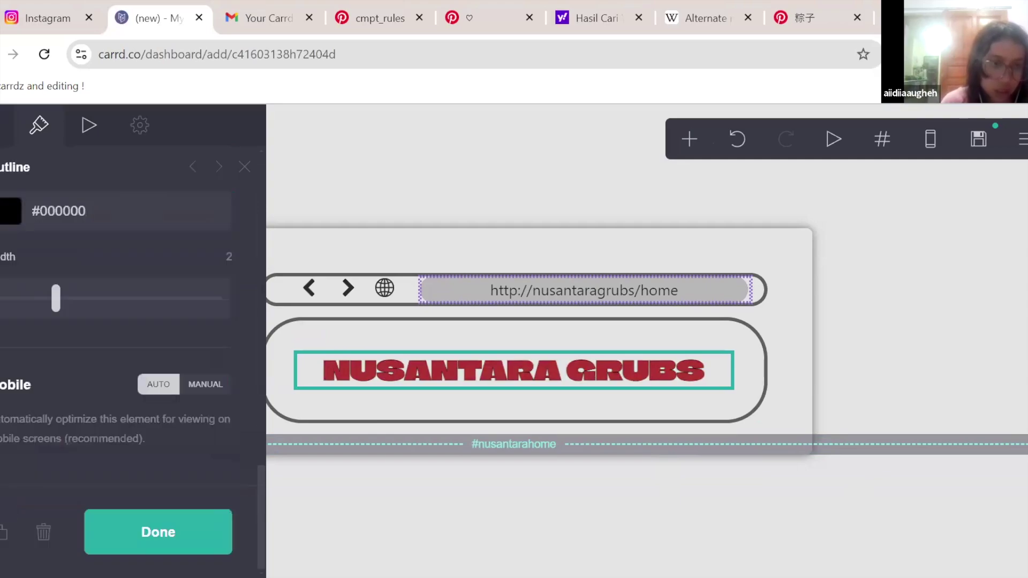
pyautogui.moveTo(106, 316); pyautogui.dragTo(245, 327)
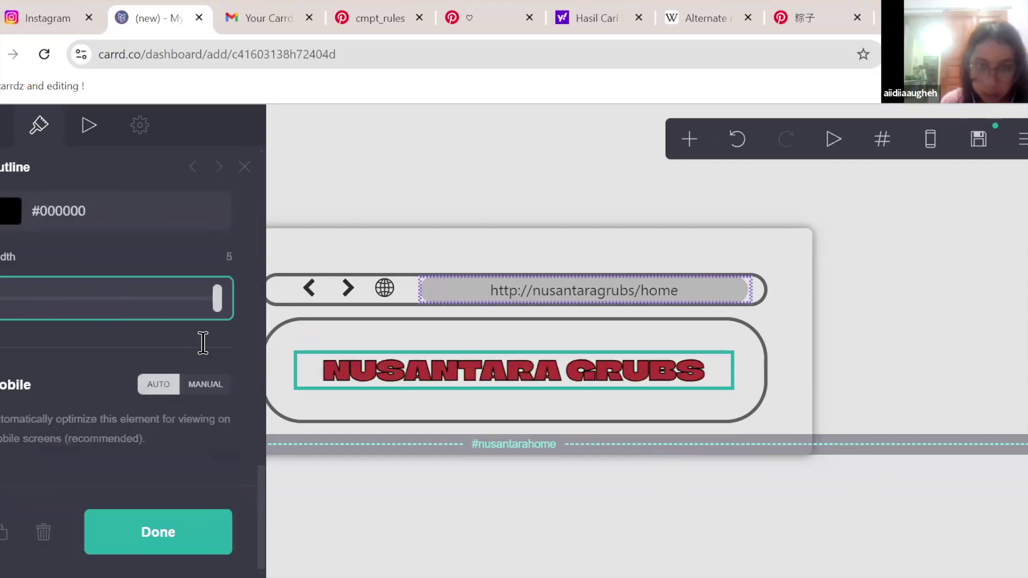
# - Look through the NUSANTARA GRUBS title's appearance settings and try a different font weight
pyautogui.scroll(10, 208, 350)
pyautogui.scroll(-5, 208, 351)
pyautogui.scroll(8, 203, 348)
pyautogui.scroll(-4, 203, 348)
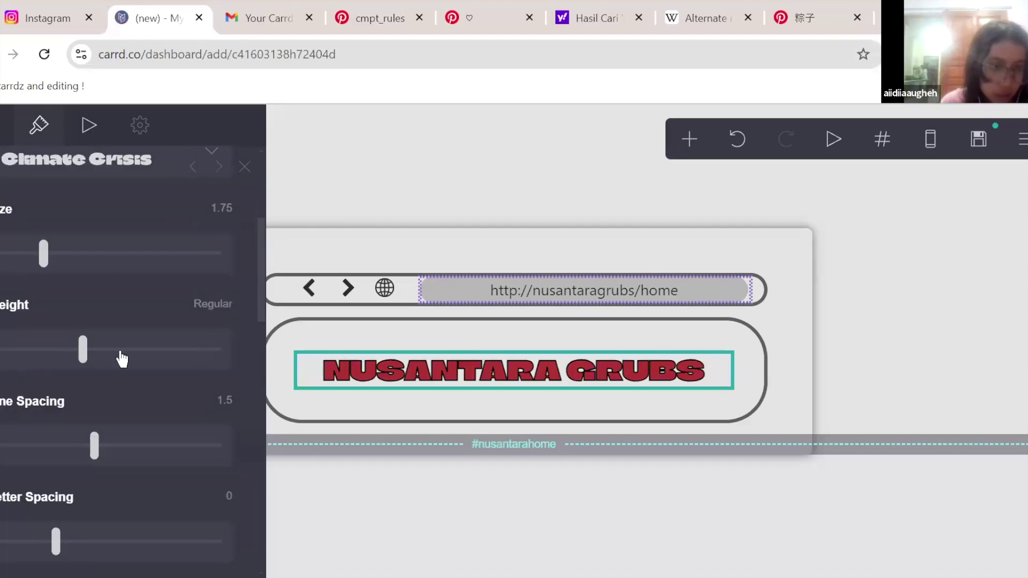
pyautogui.click(88, 351)
pyautogui.moveTo(18, 368); pyautogui.dragTo(80, 370)
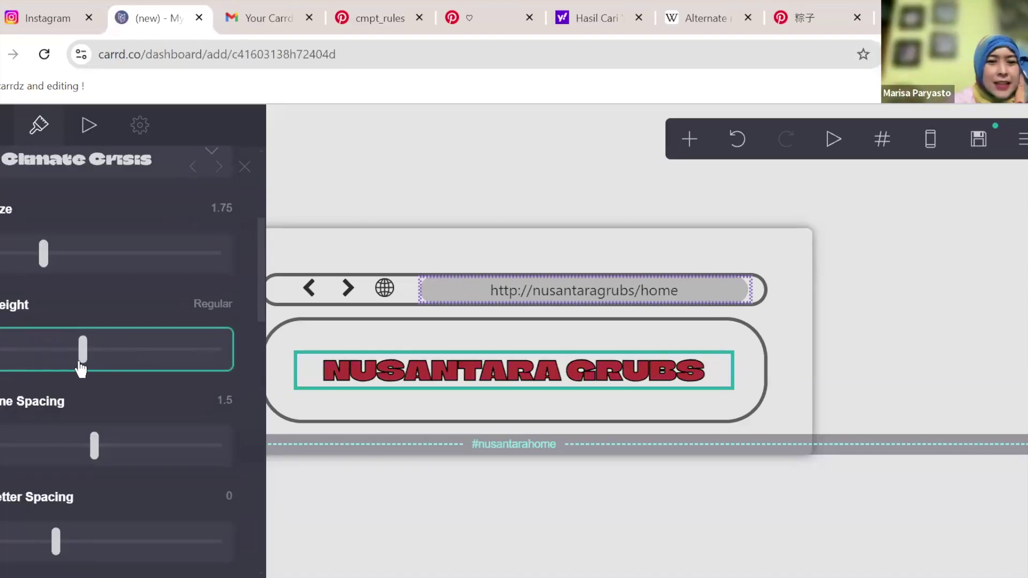
pyautogui.scroll(-8, 156, 402)
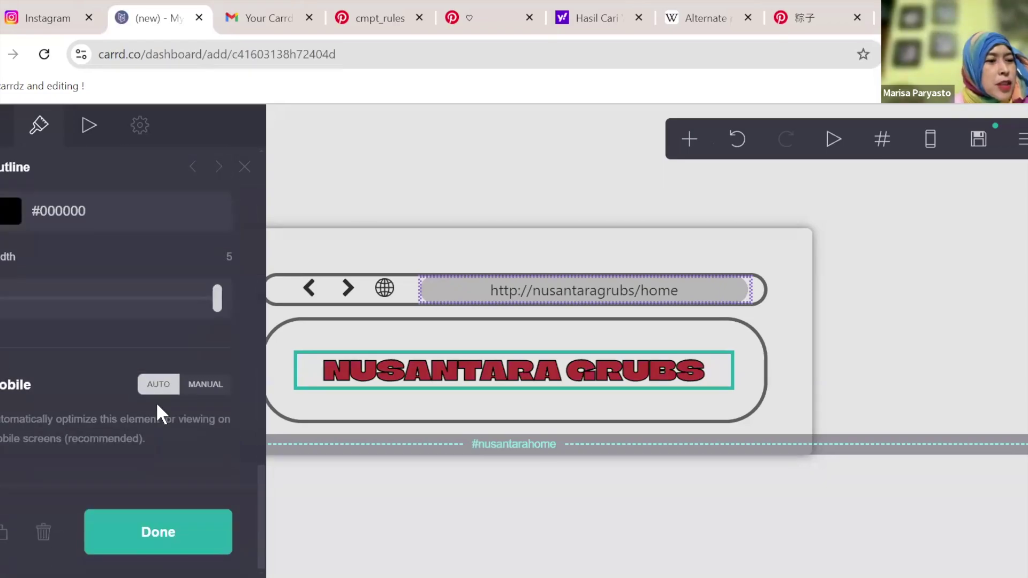
# - Set the NUSANTARA GRUBS title's outline width to 1 and its outline colour to the transparent #00000000
pyautogui.moveTo(217, 298); pyautogui.dragTo(3, 298)
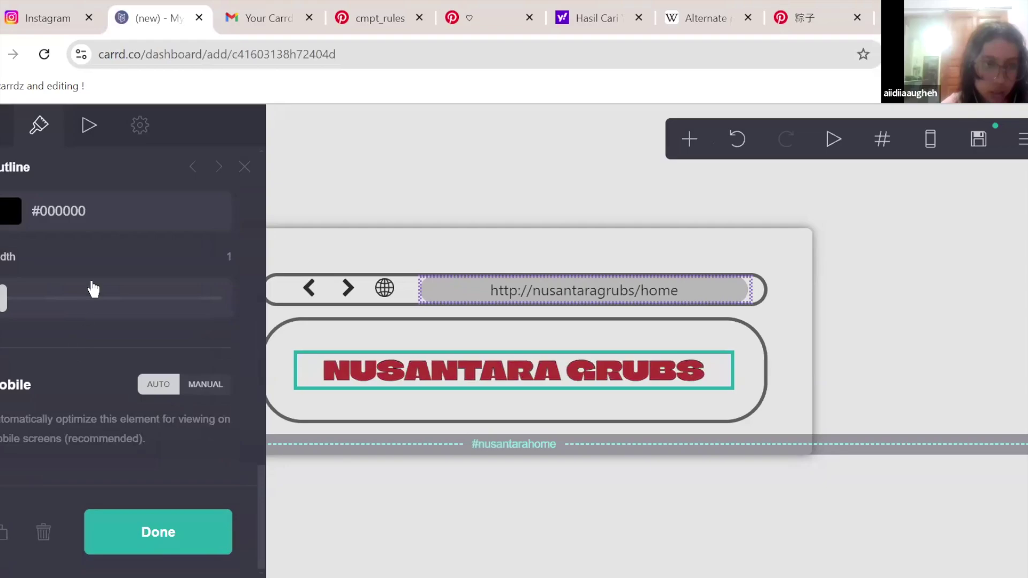
pyautogui.click(120, 211)
pyautogui.press('Return')
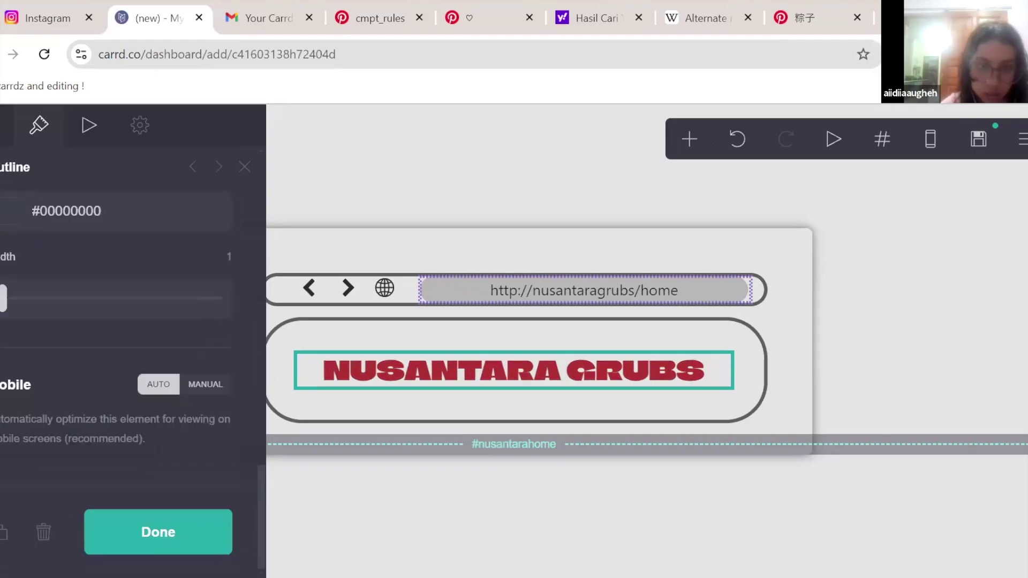
# - Give the NUSANTARA GRUBS title a #8C2E2E gradient at a 7° angle with stops at 0% and 46%
pyautogui.scroll(5, 196, 418)
pyautogui.click(160, 447)
pyautogui.scroll(-3, 166, 417)
pyautogui.click(199, 510)
pyautogui.moveTo(199, 510); pyautogui.dragTo(159, 411)
pyautogui.moveTo(29, 375); pyautogui.dragTo(7, 375)
pyautogui.moveTo(218, 467); pyautogui.dragTo(205, 466)
pyautogui.moveTo(7, 461)
pyautogui.mouseDown()
pyautogui.moveTo(88, 461)
pyautogui.moveTo(4, 465)
pyautogui.mouseUp()
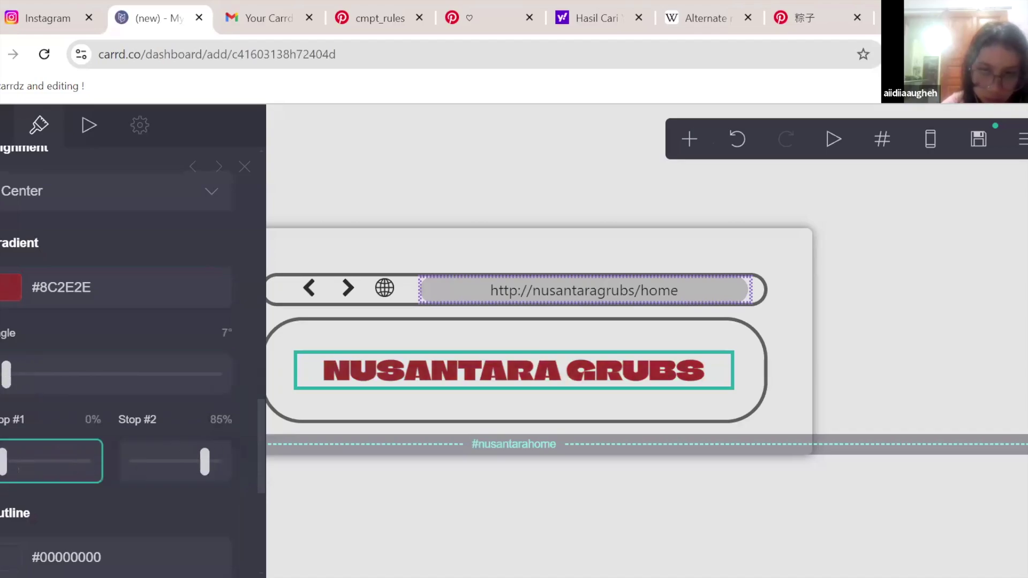
pyautogui.moveTo(210, 471); pyautogui.dragTo(172, 481)
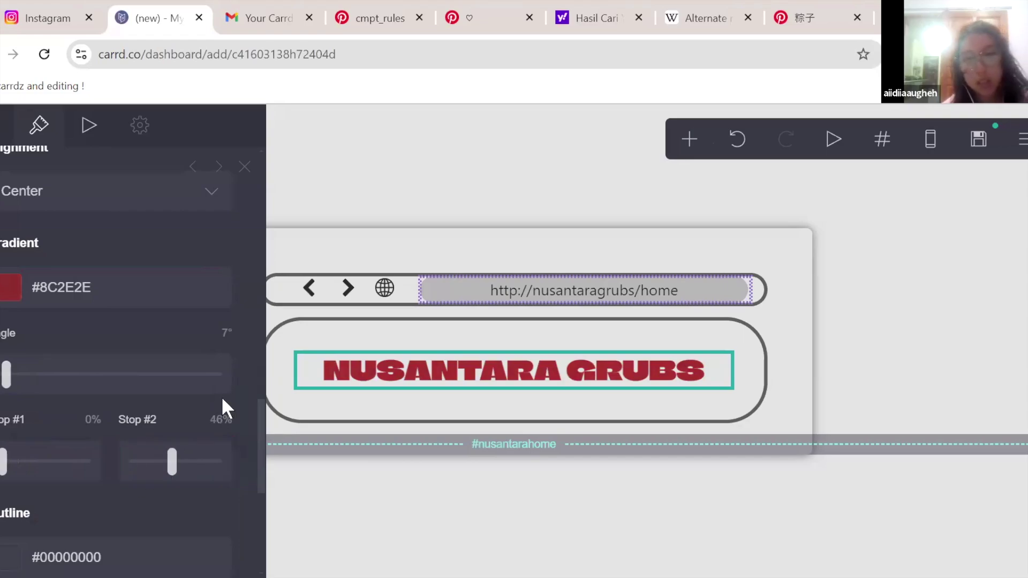
pyautogui.scroll(-3, 224, 408)
pyautogui.scroll(-3, 222, 400)
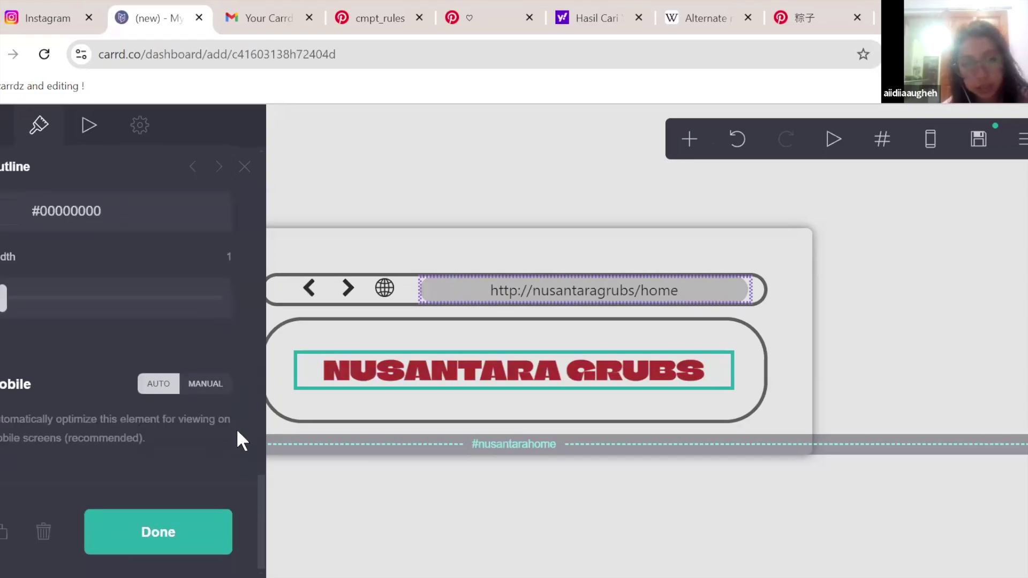
pyautogui.scroll(10, 230, 439)
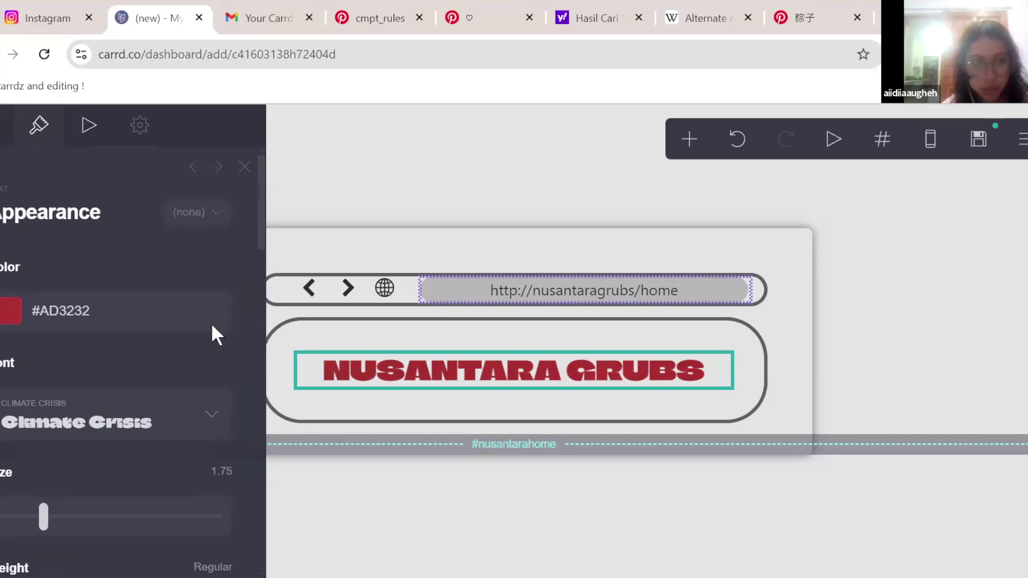
# - Look through the On Visible animation options for the NUSANTARA GRUBS title
pyautogui.click(103, 134)
pyautogui.click(130, 353)
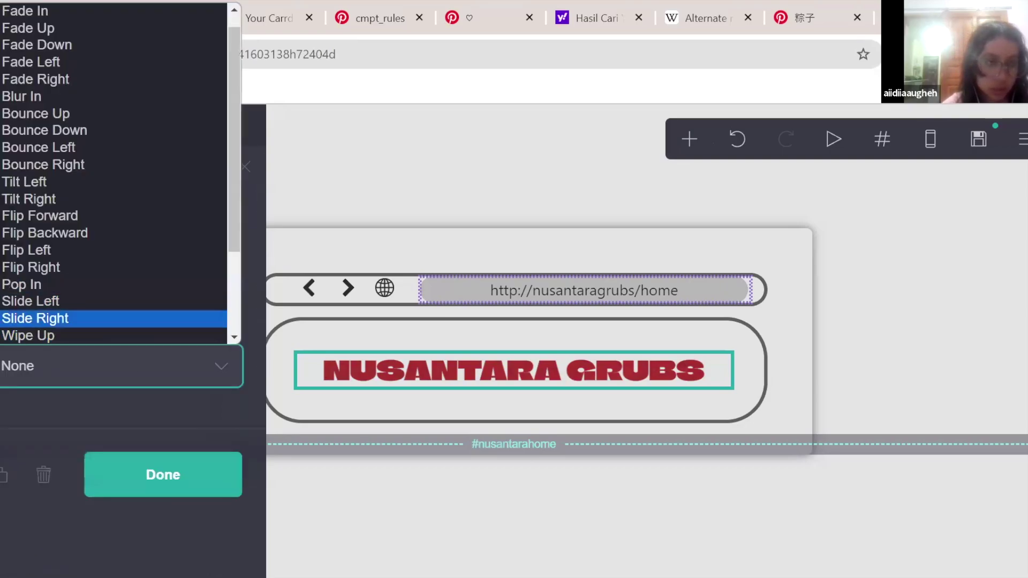
pyautogui.press('Escape')
pyautogui.click(146, 122)
pyautogui.click(90, 138)
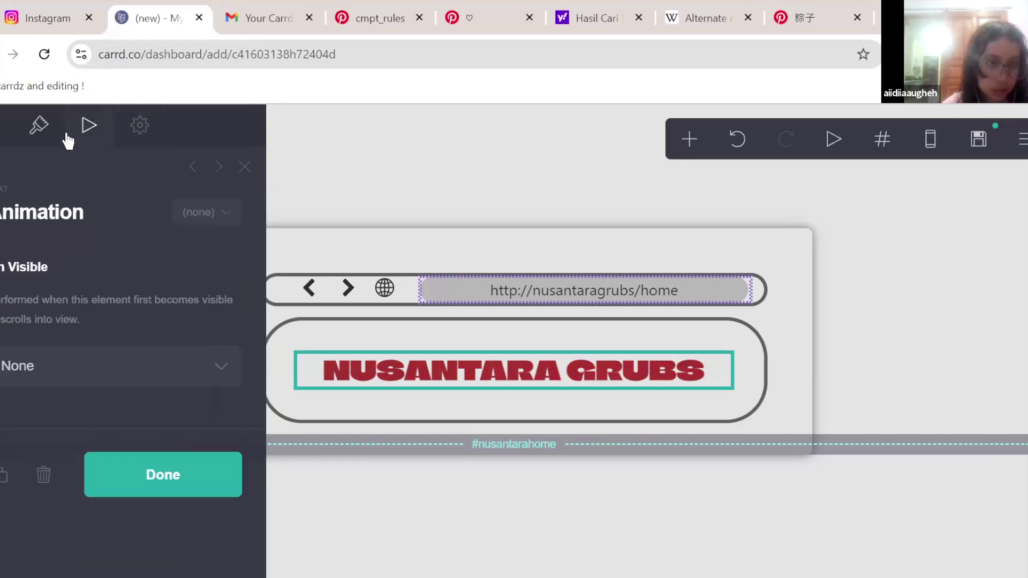
pyautogui.click(45, 128)
pyautogui.click(89, 125)
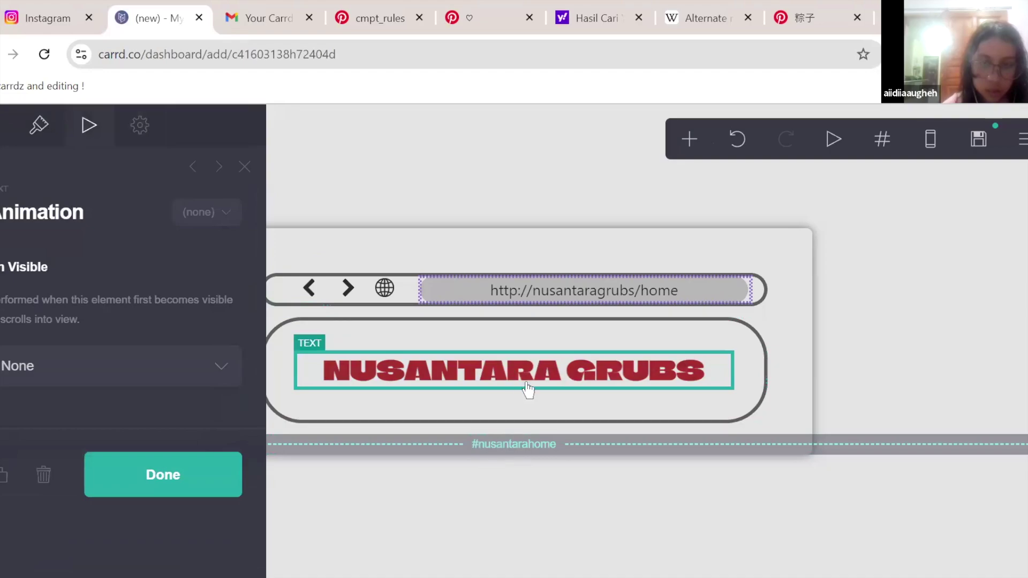
# - Delete the NUSANTARA GRUBS title and the rounded container that held it
pyautogui.click(42, 474)
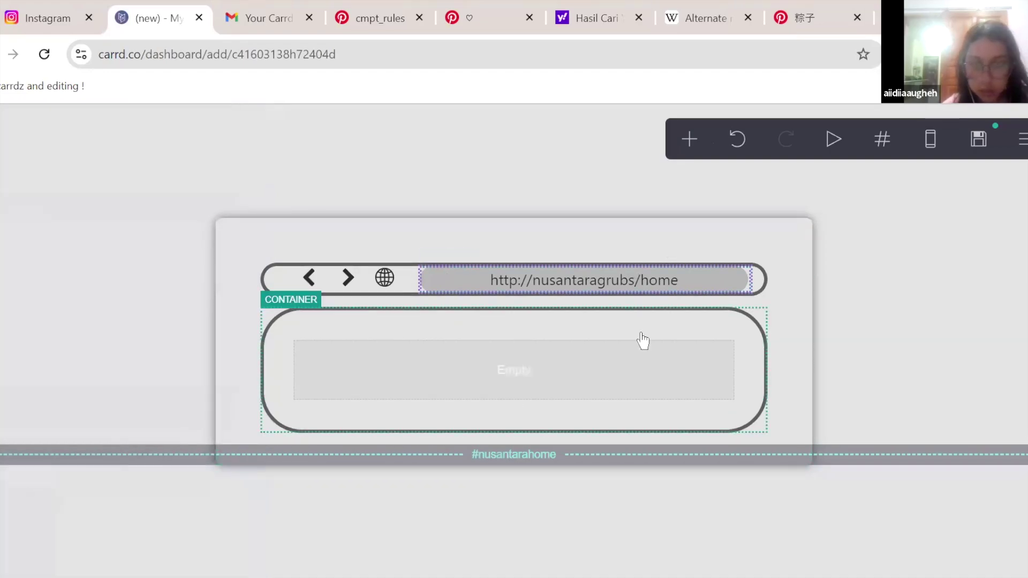
pyautogui.click(617, 392)
pyautogui.click(45, 444)
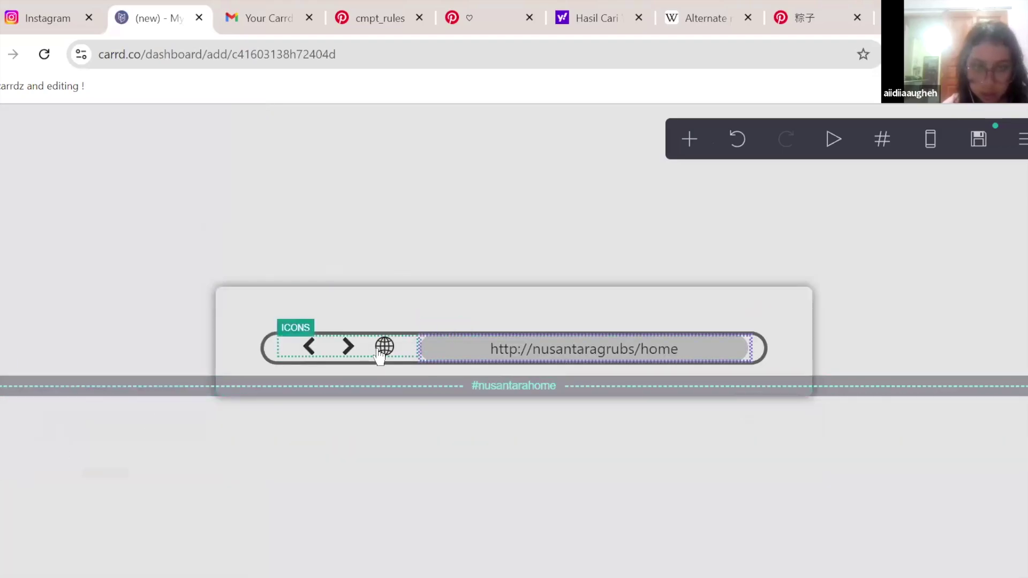
# - Check the globe icon's link settings in the browser bar
pyautogui.click(379, 356)
pyautogui.scroll(-5, 236, 459)
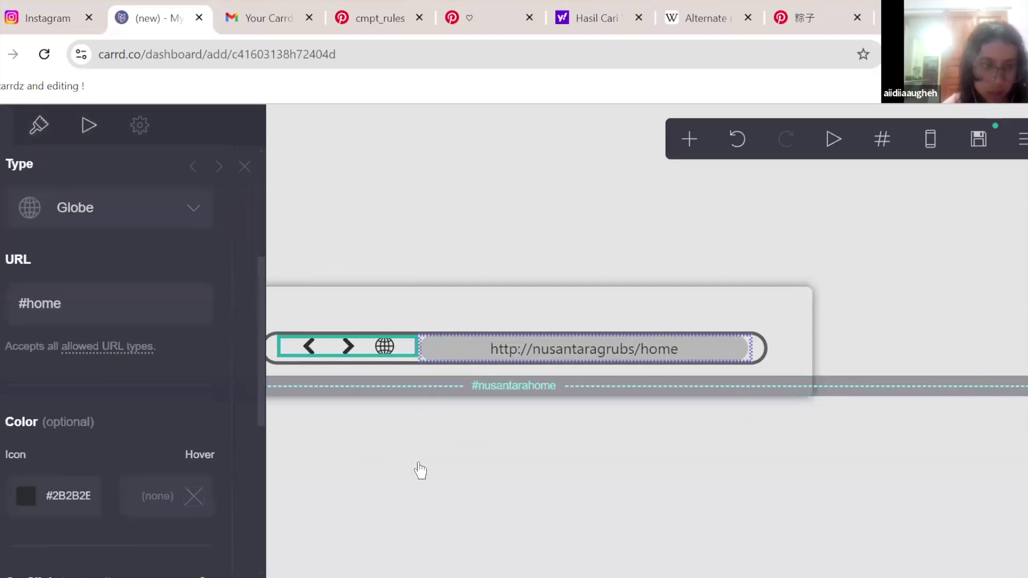
pyautogui.click(426, 474)
pyautogui.click(355, 358)
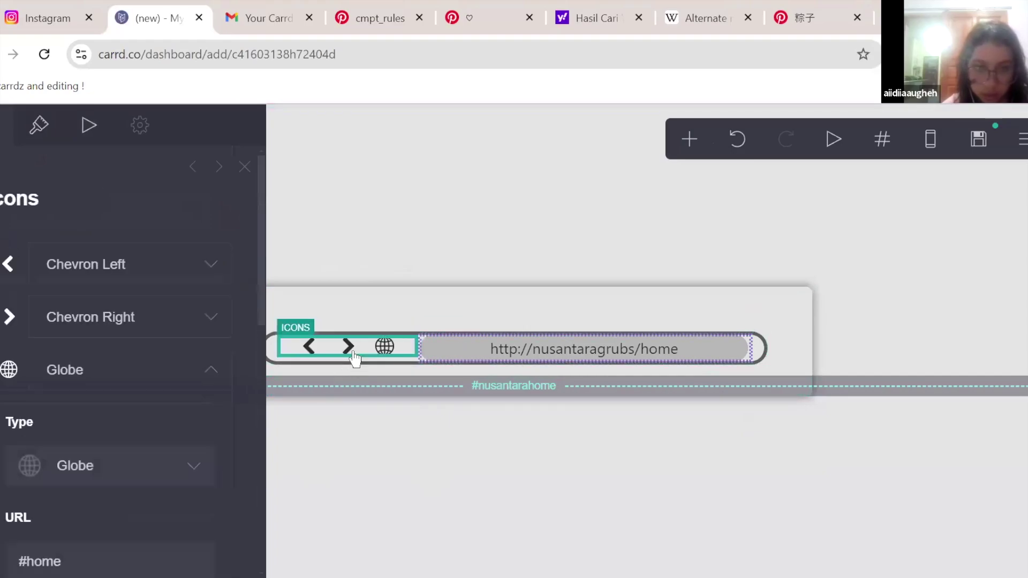
pyautogui.click(483, 335)
pyautogui.click(588, 502)
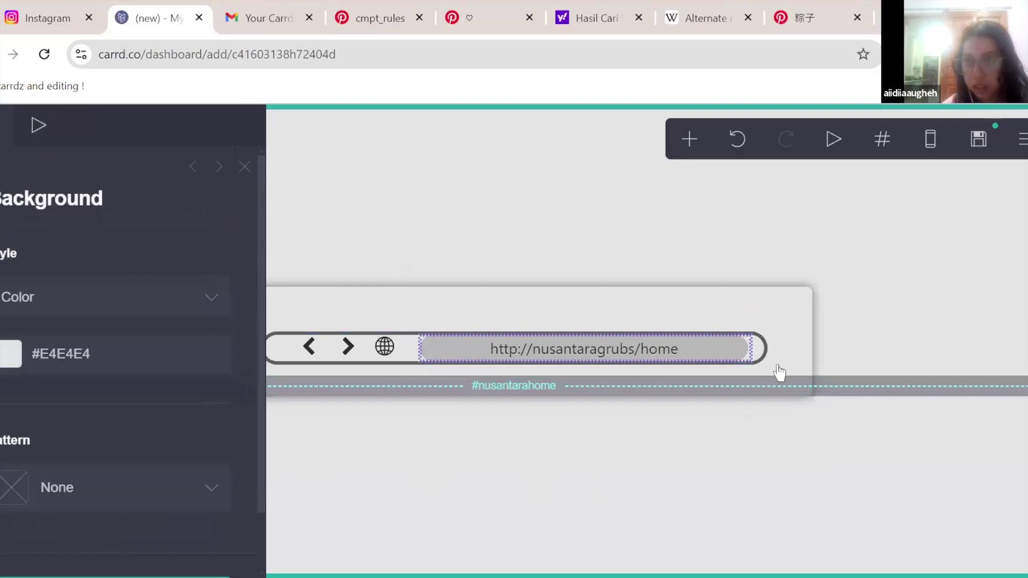
# - Look at the home and nusantarahome sections separately and return to the home section
pyautogui.click(880, 140)
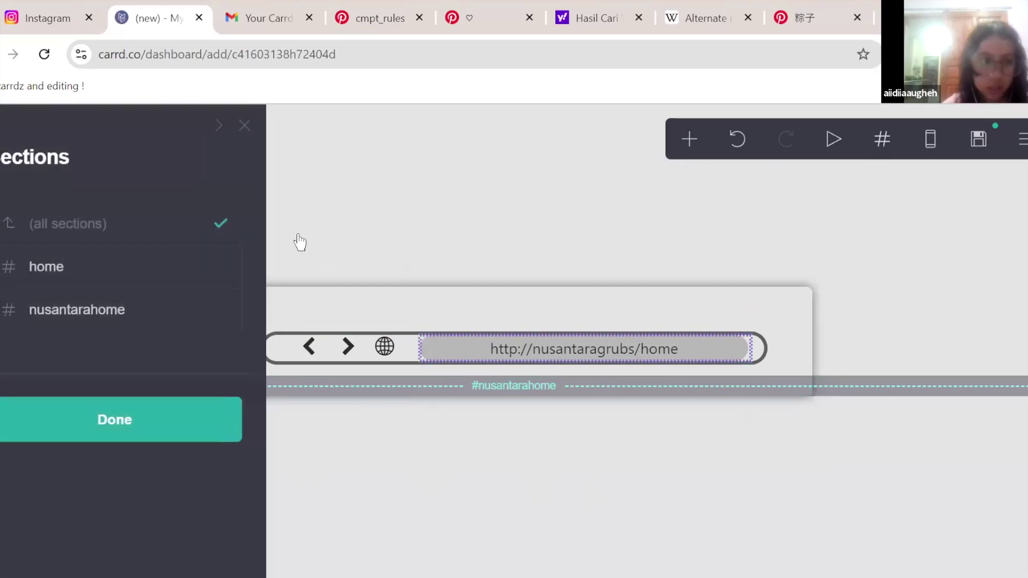
pyautogui.click(131, 289)
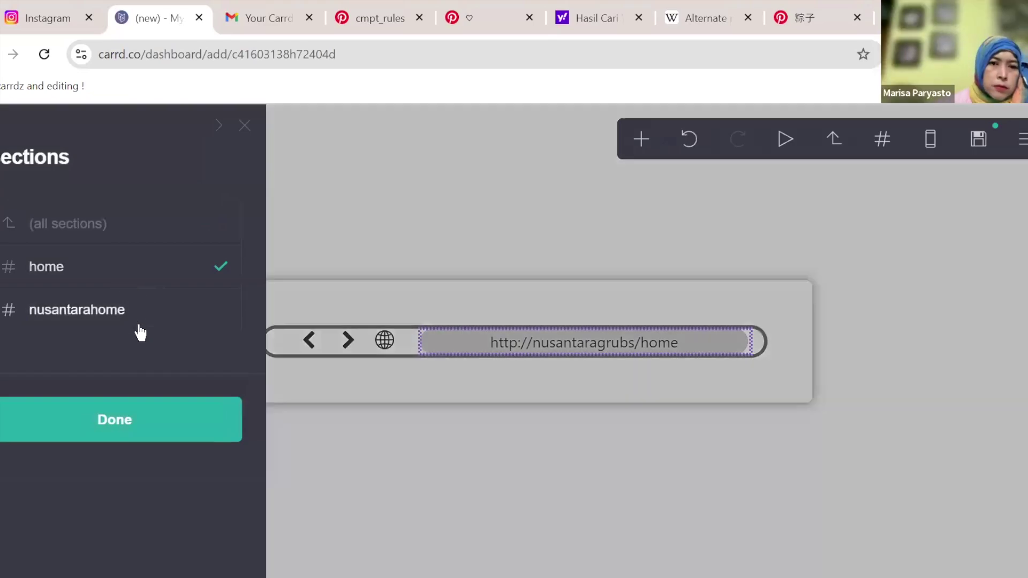
pyautogui.click(139, 327)
pyautogui.click(146, 280)
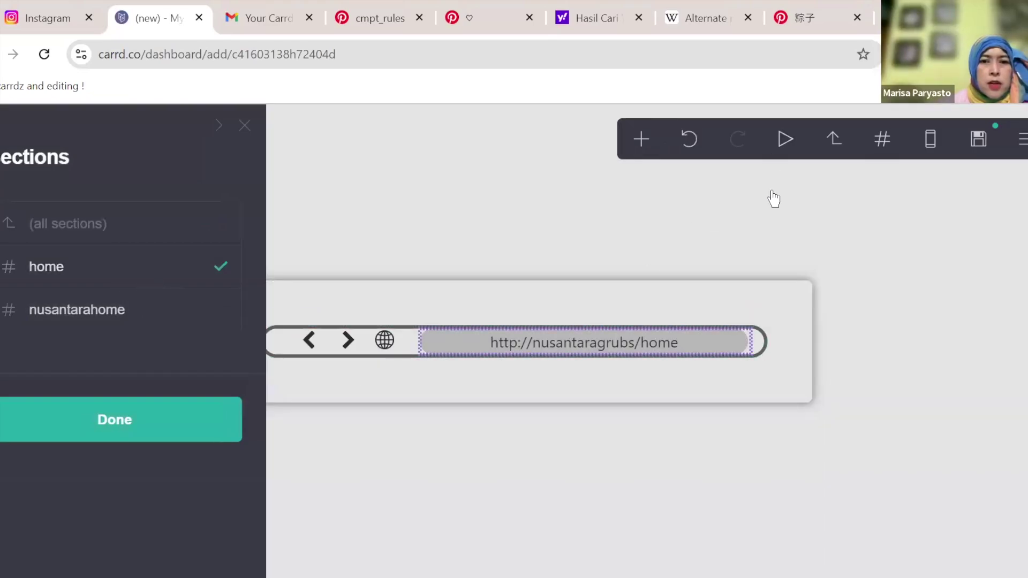
pyautogui.click(773, 198)
pyautogui.press('Escape')
pyautogui.click(512, 430)
pyautogui.click(576, 364)
pyautogui.scroll(-6, 96, 359)
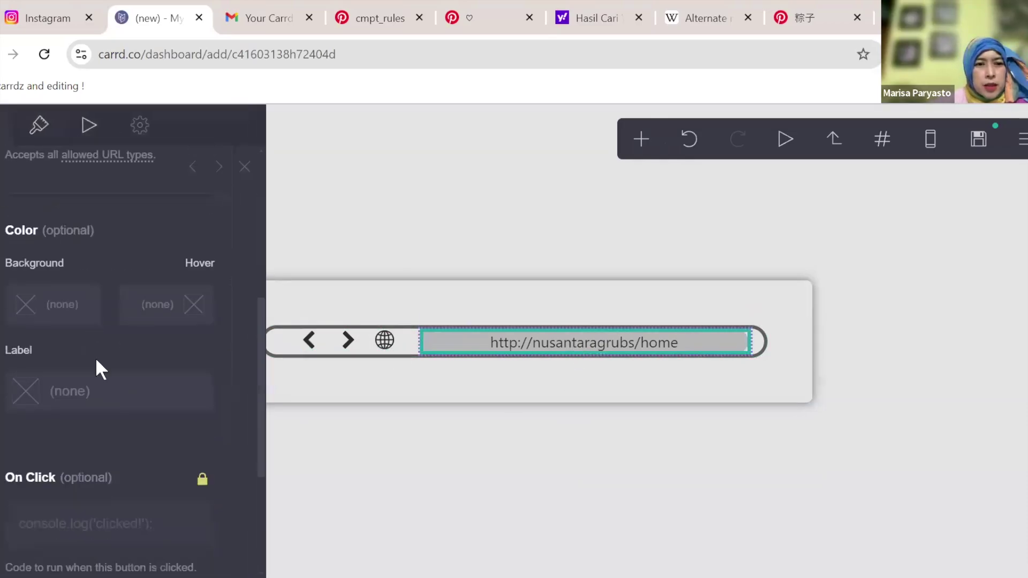
pyautogui.scroll(-2, 102, 431)
pyautogui.scroll(2, 155, 402)
pyautogui.scroll(-2, 142, 413)
pyautogui.scroll(2, 209, 410)
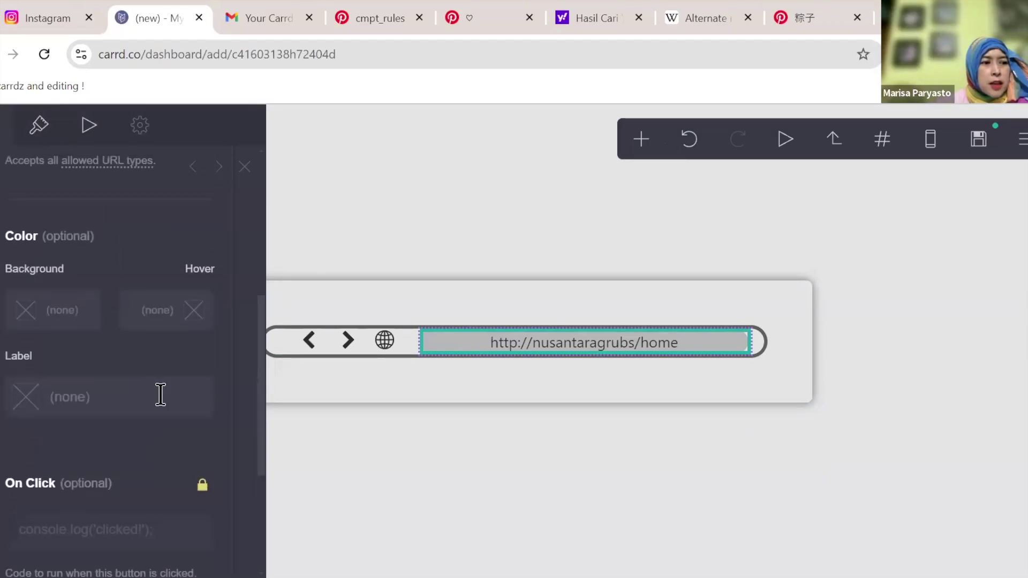
pyautogui.scroll(3, 161, 394)
pyautogui.moveTo(94, 293); pyautogui.dragTo(22, 294)
pyautogui.write('nusantarahome')
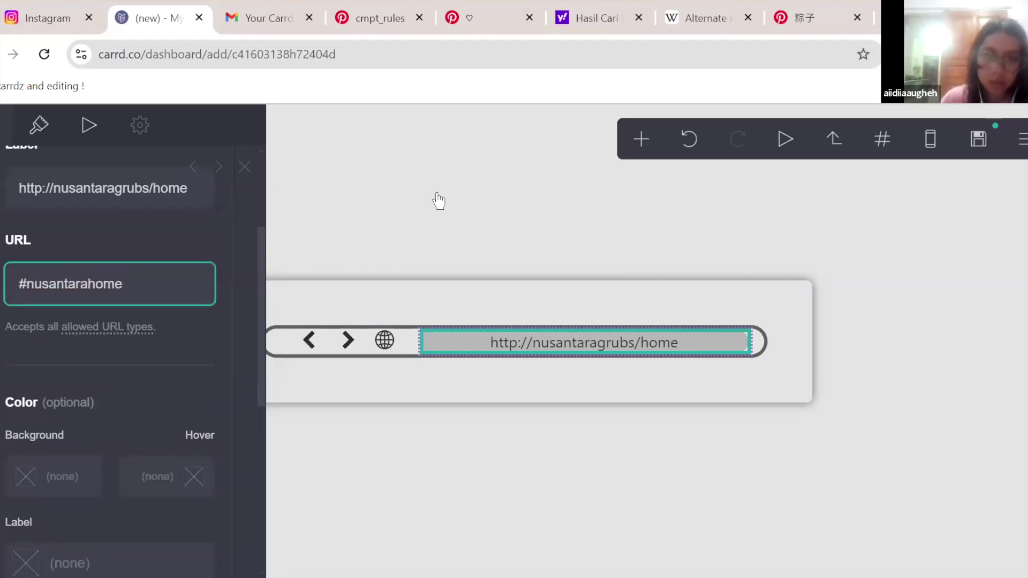
pyautogui.scroll(-5, 156, 385)
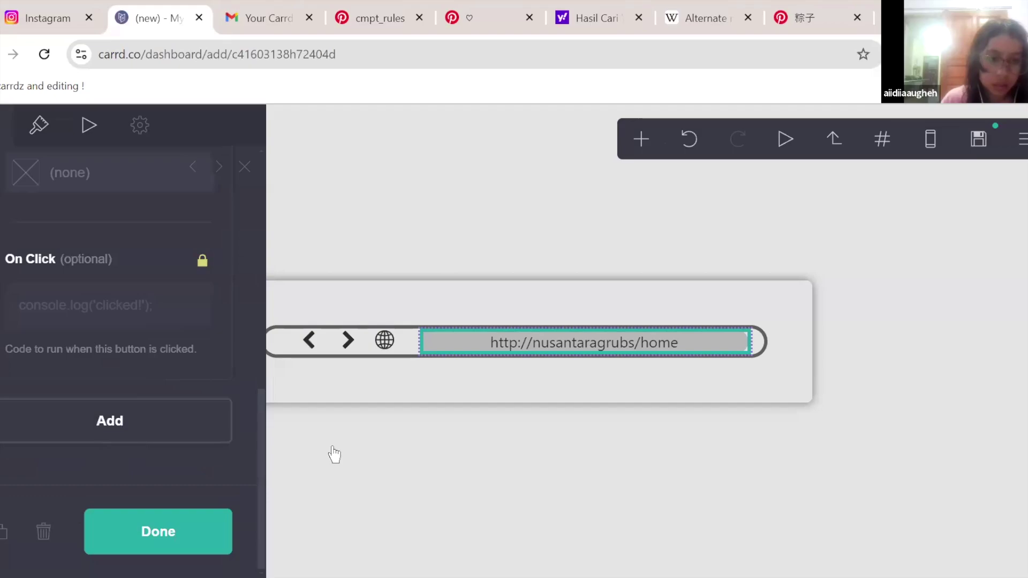
pyautogui.click(157, 543)
# - Recheck the address button's link and compare the home, nusantarahome and all-sections views
pyautogui.click(711, 419)
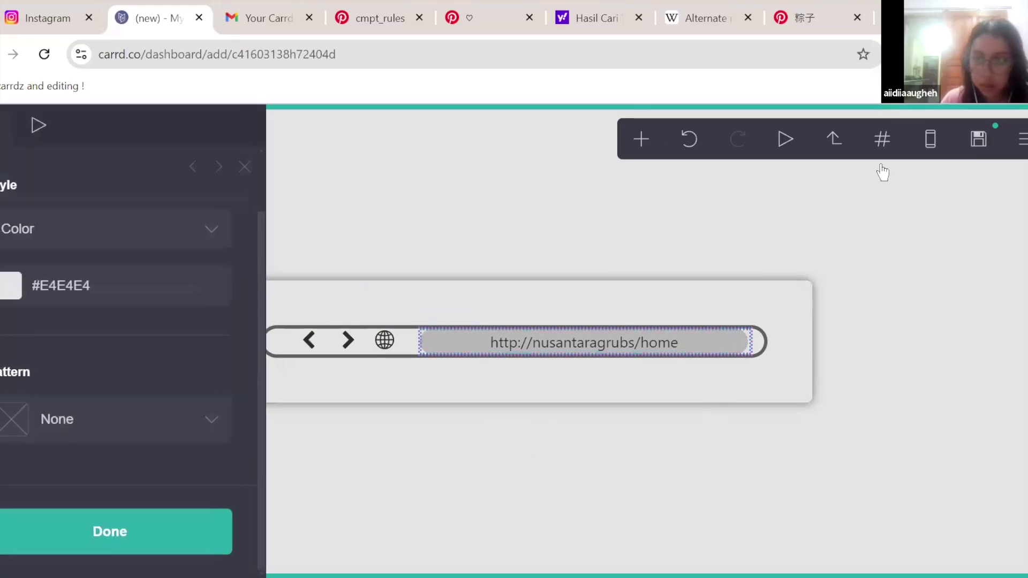
pyautogui.click(672, 342)
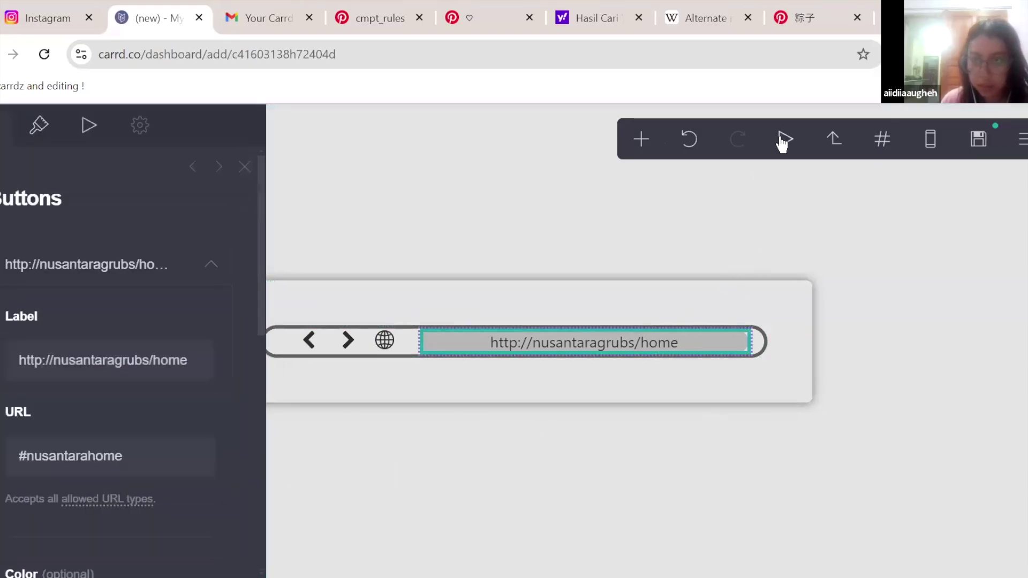
pyautogui.press('Escape')
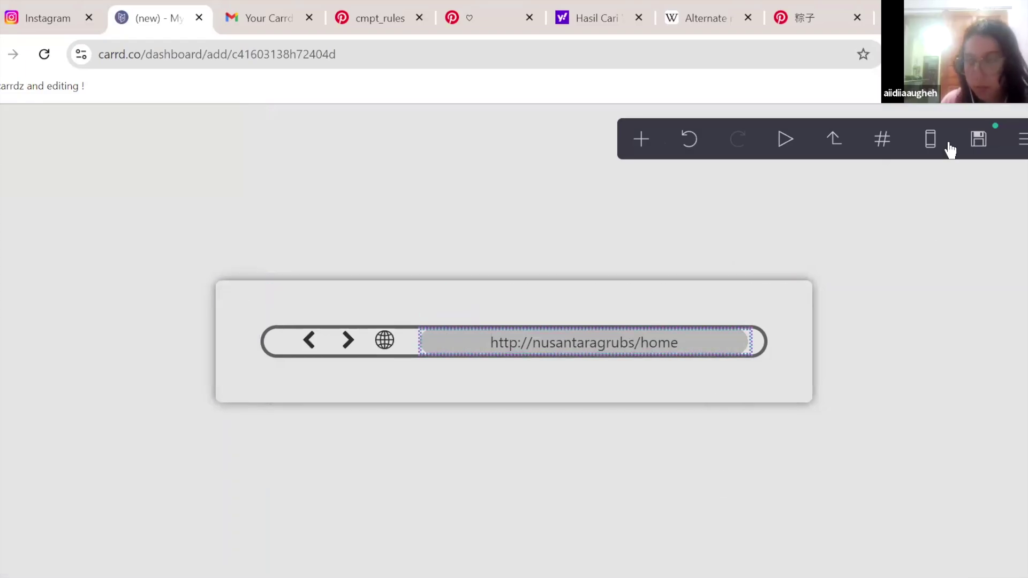
pyautogui.click(883, 150)
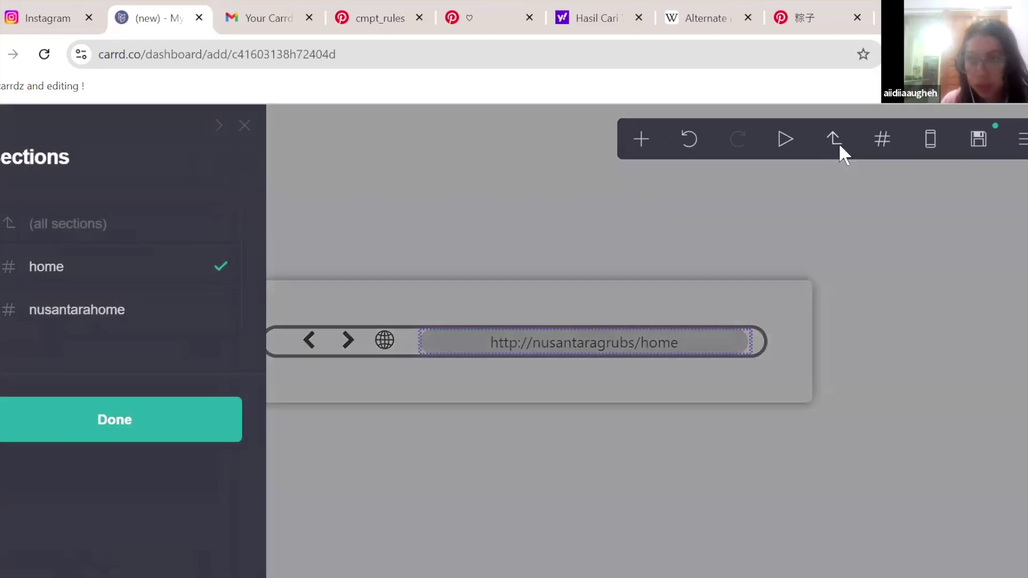
pyautogui.click(838, 142)
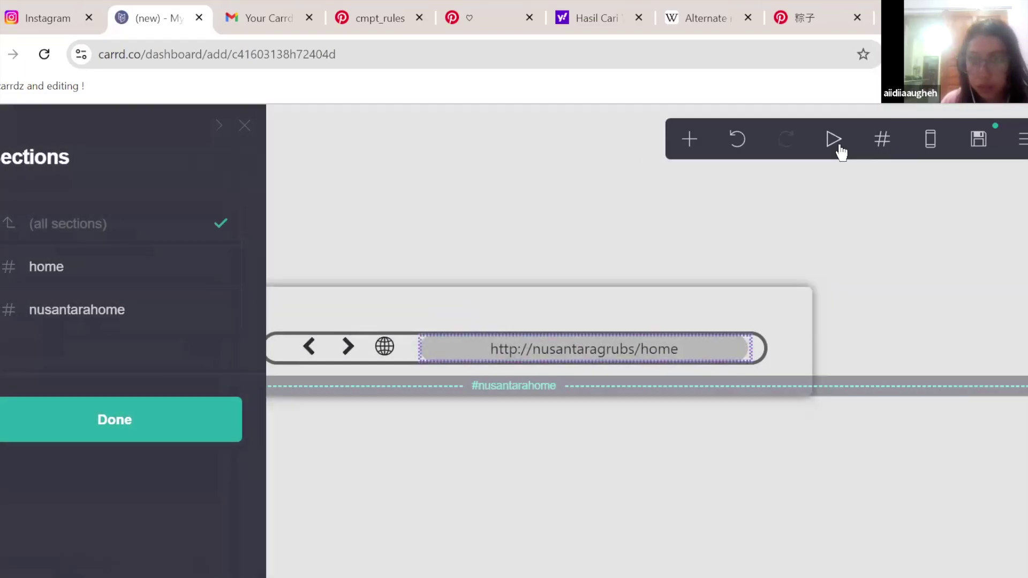
pyautogui.click(889, 153)
pyautogui.click(890, 143)
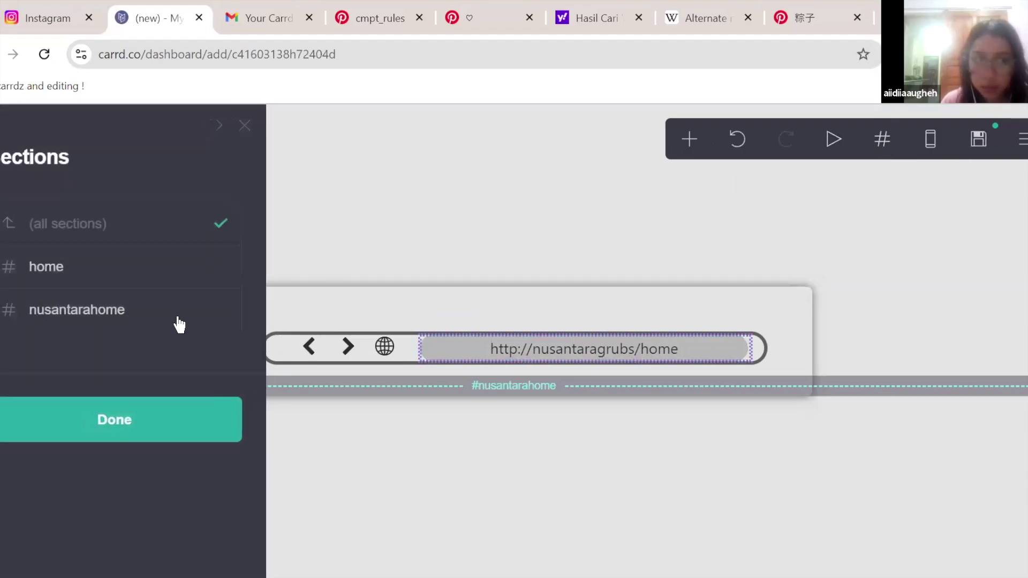
pyautogui.click(145, 316)
pyautogui.click(144, 278)
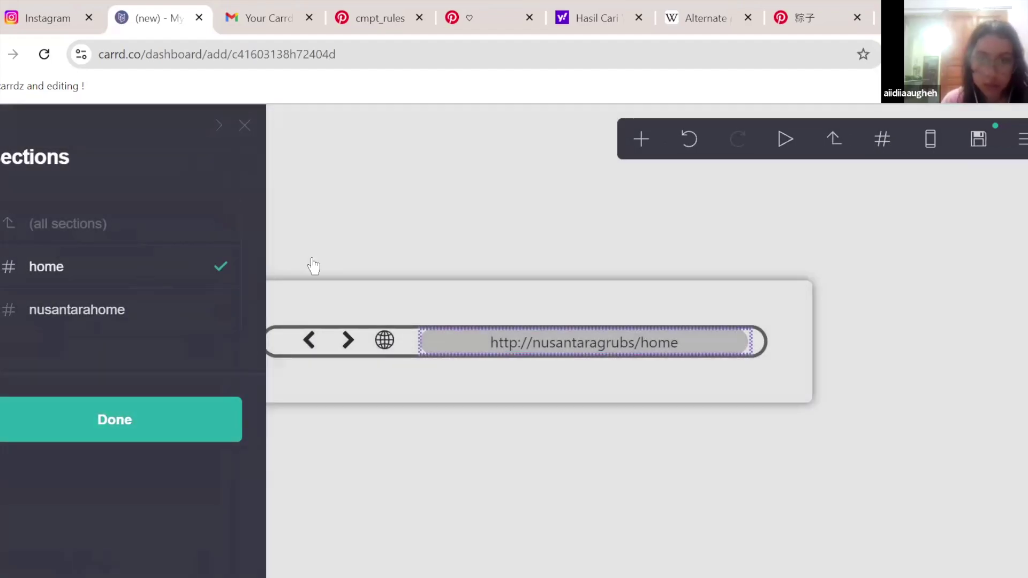
pyautogui.click(480, 341)
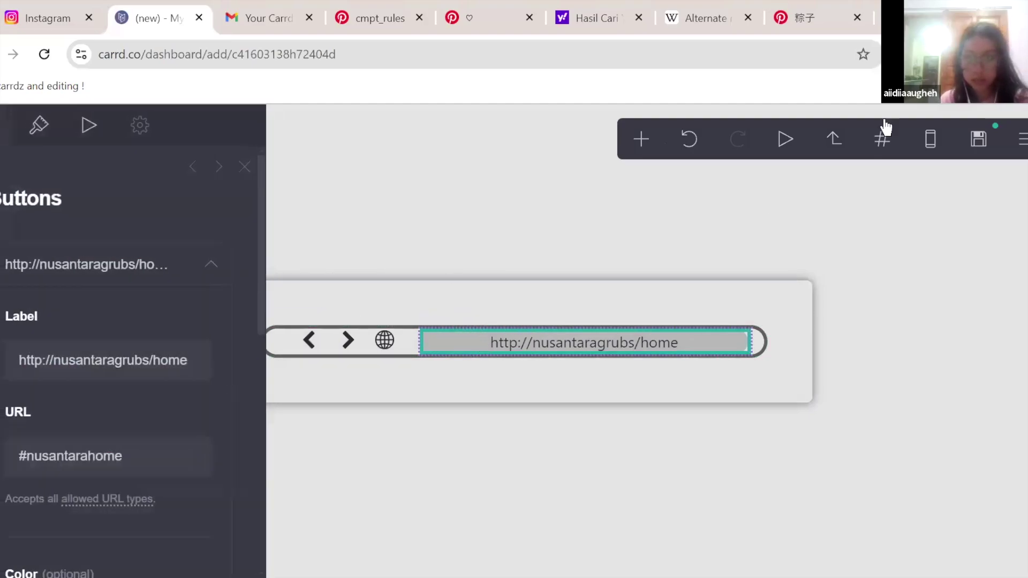
pyautogui.click(700, 225)
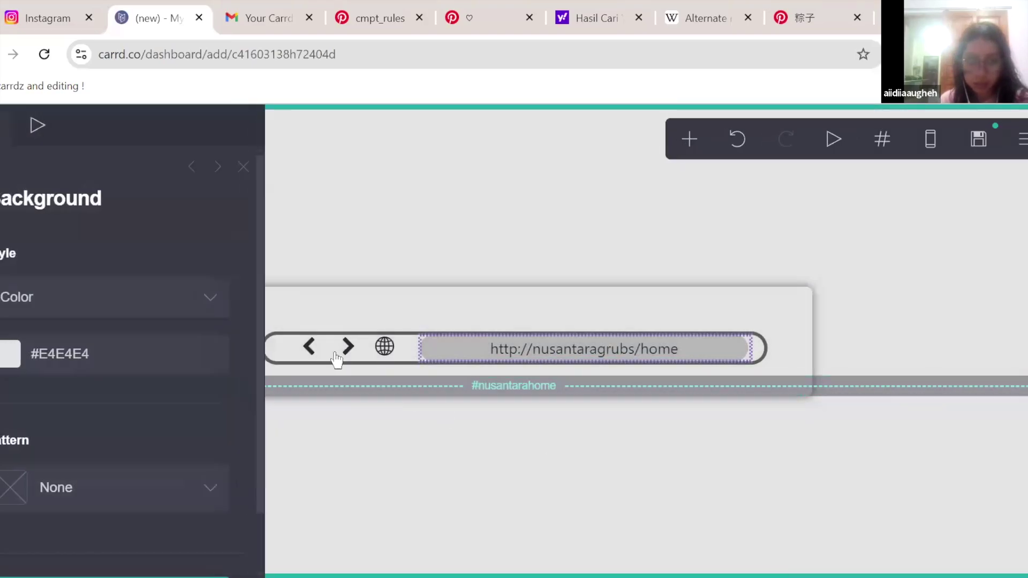
# - Add a new default container and place it below the nusantarahome section break
pyautogui.click(618, 336)
pyautogui.click(688, 141)
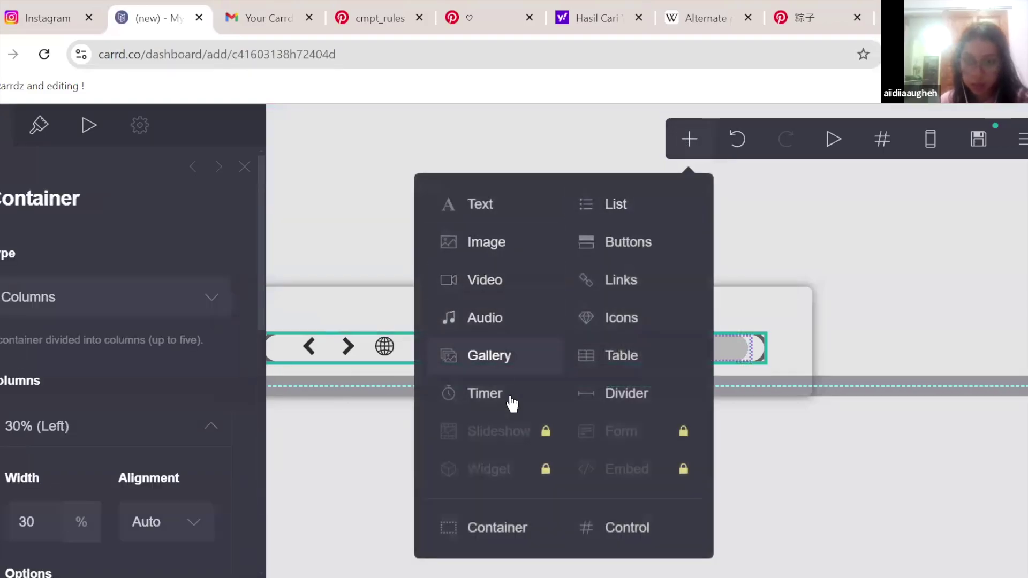
pyautogui.click(505, 528)
pyautogui.moveTo(537, 509); pyautogui.dragTo(667, 440)
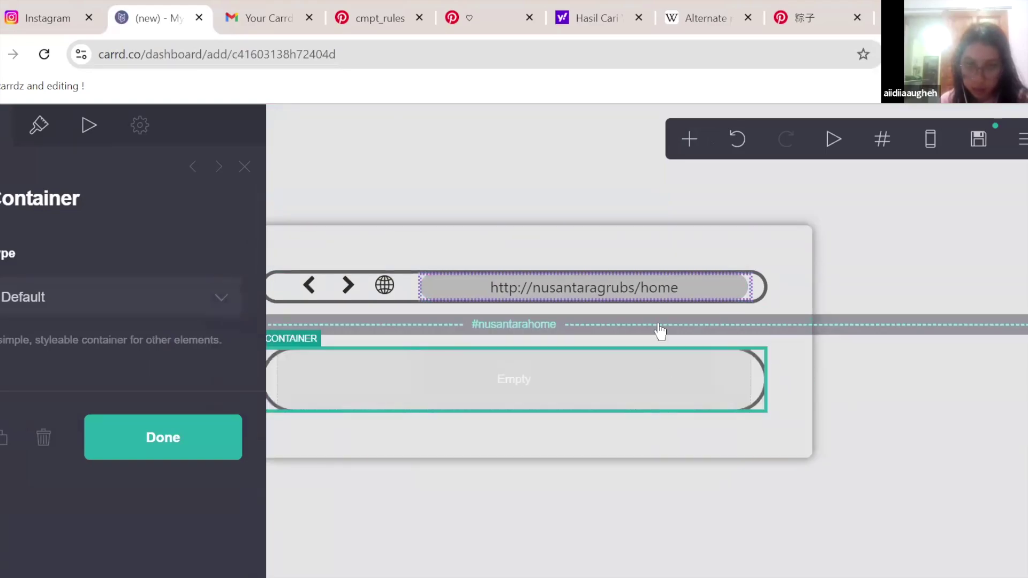
# - Duplicate the address bar container and place the copy below the nusantarahome section break, above the empty container
pyautogui.click(645, 288)
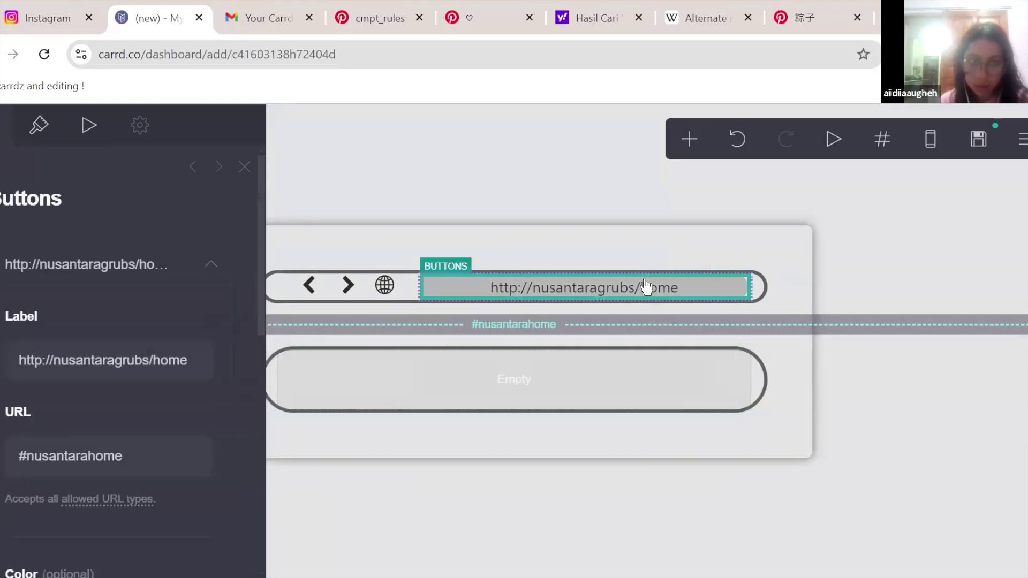
pyautogui.click(364, 273)
pyautogui.scroll(-10, 137, 378)
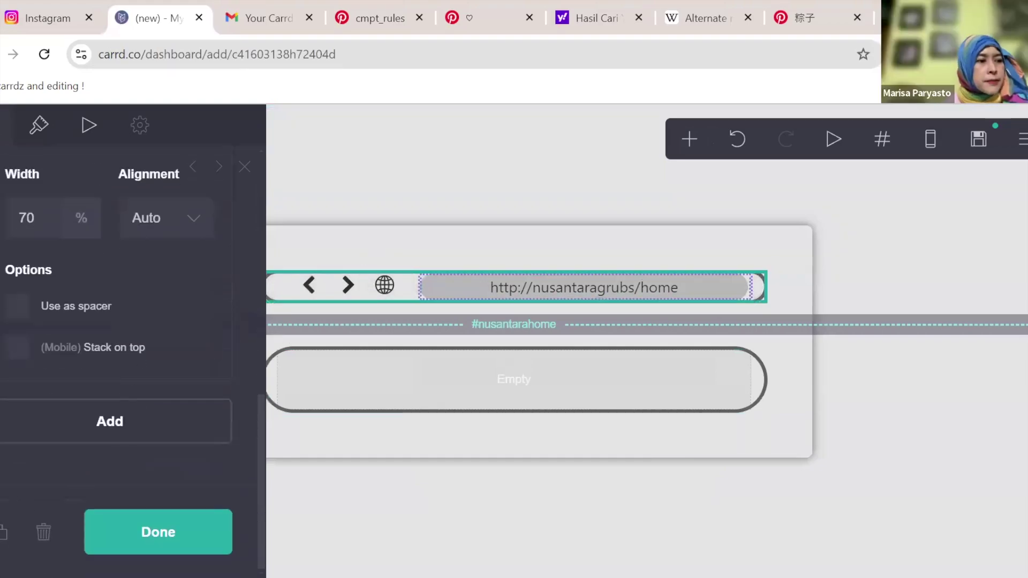
pyautogui.click(10, 532)
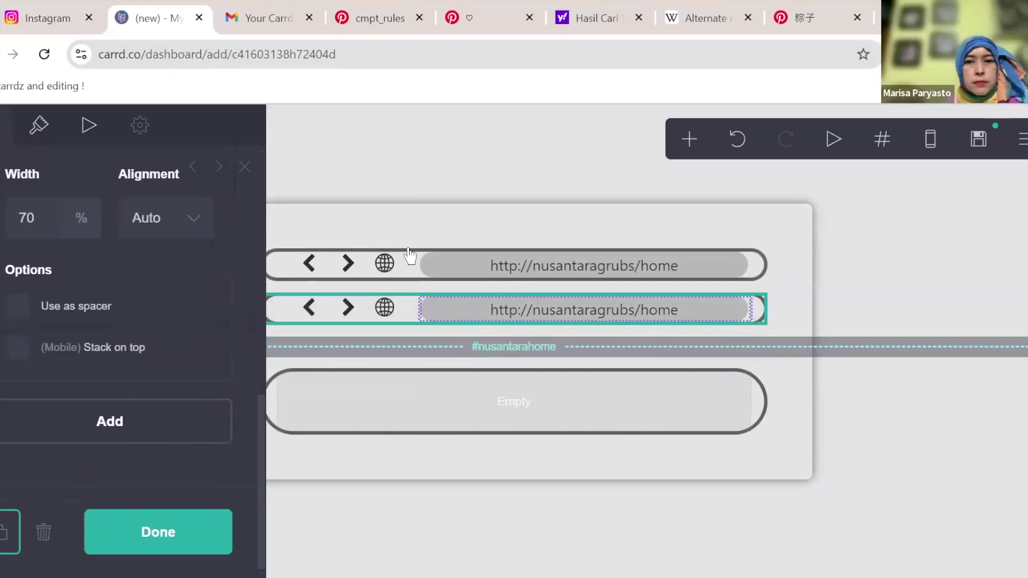
pyautogui.moveTo(417, 254); pyautogui.dragTo(448, 381)
pyautogui.click(596, 534)
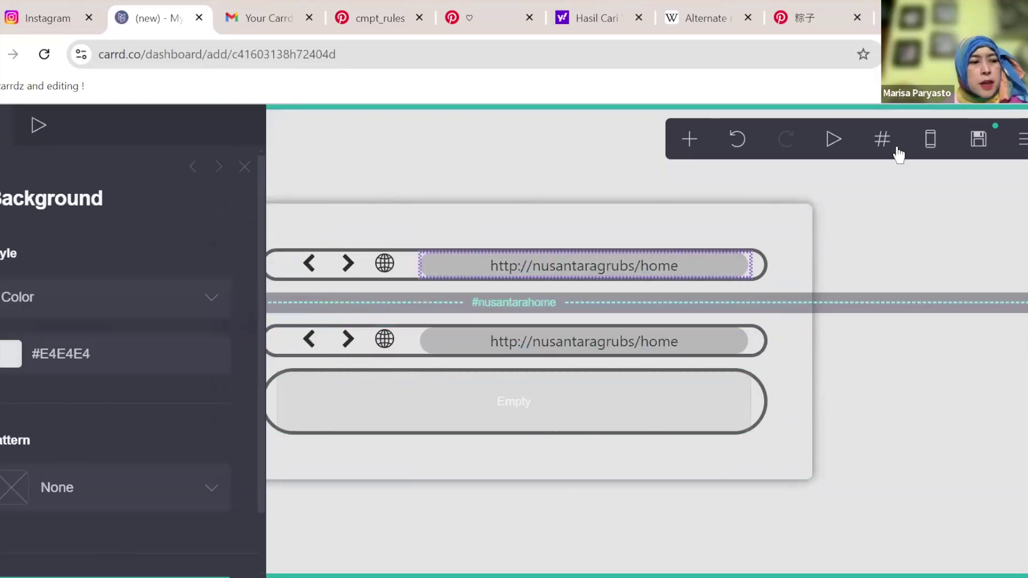
pyautogui.click(590, 414)
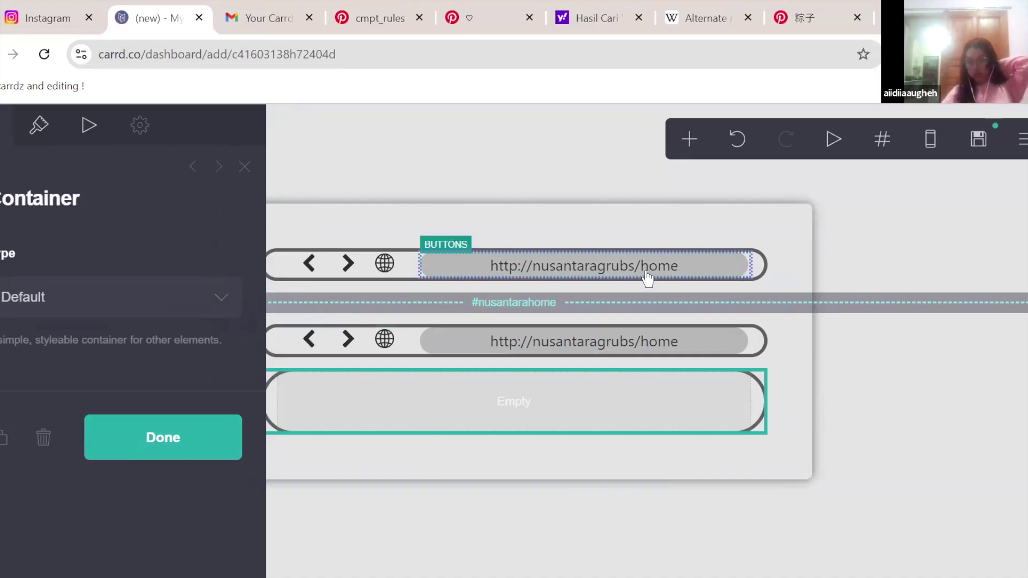
pyautogui.click(646, 348)
pyautogui.scroll(-5, 128, 348)
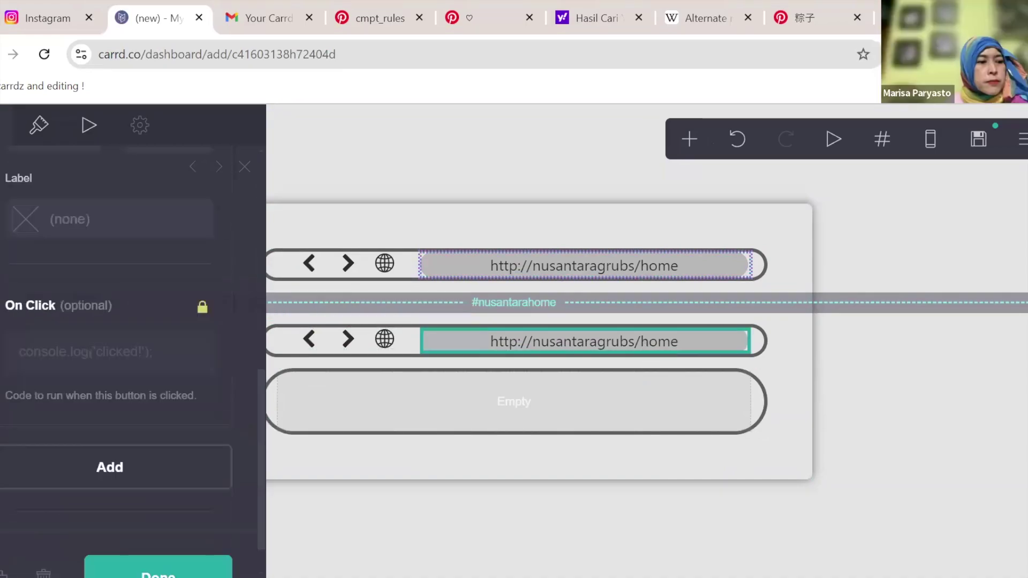
pyautogui.scroll(5, 17, 291)
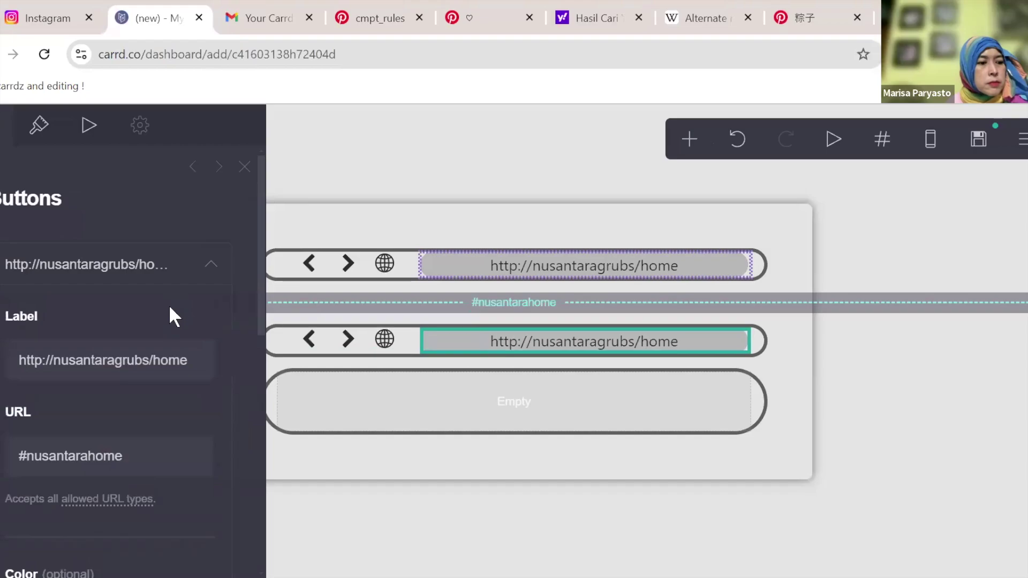
pyautogui.scroll(-5, 170, 307)
pyautogui.scroll(-5, 180, 310)
pyautogui.scroll(6, 180, 311)
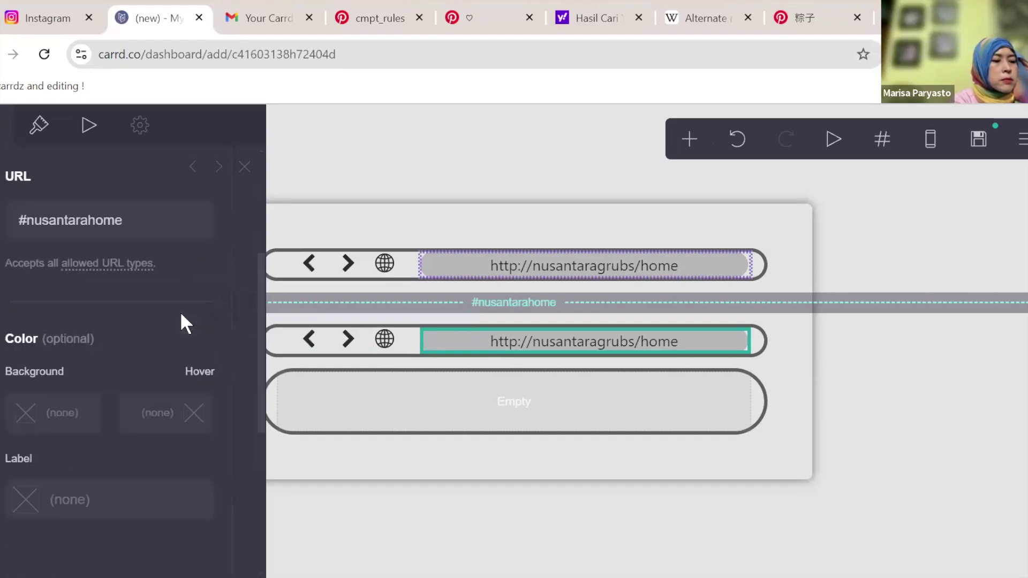
pyautogui.scroll(4, 179, 310)
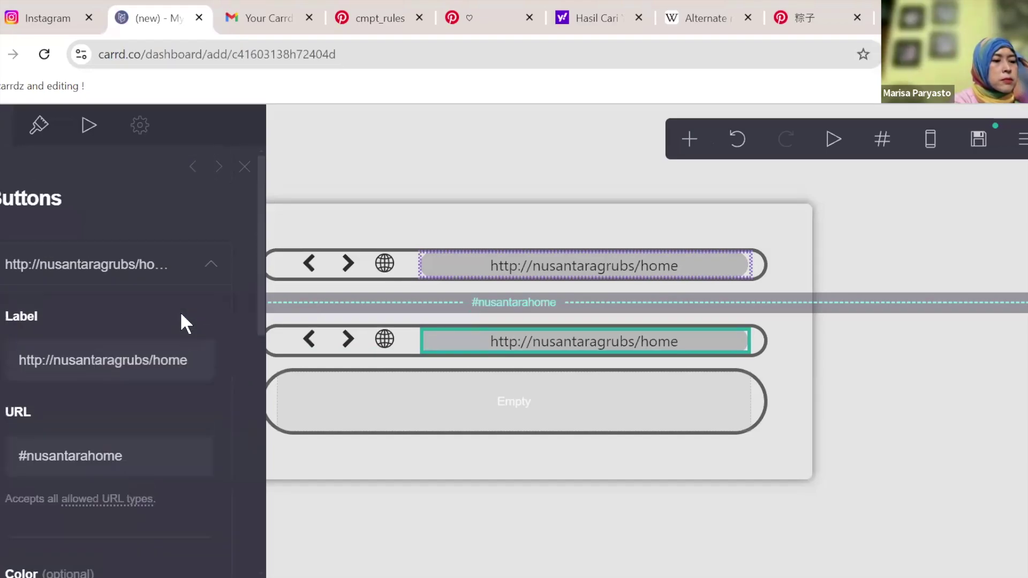
pyautogui.click(170, 462)
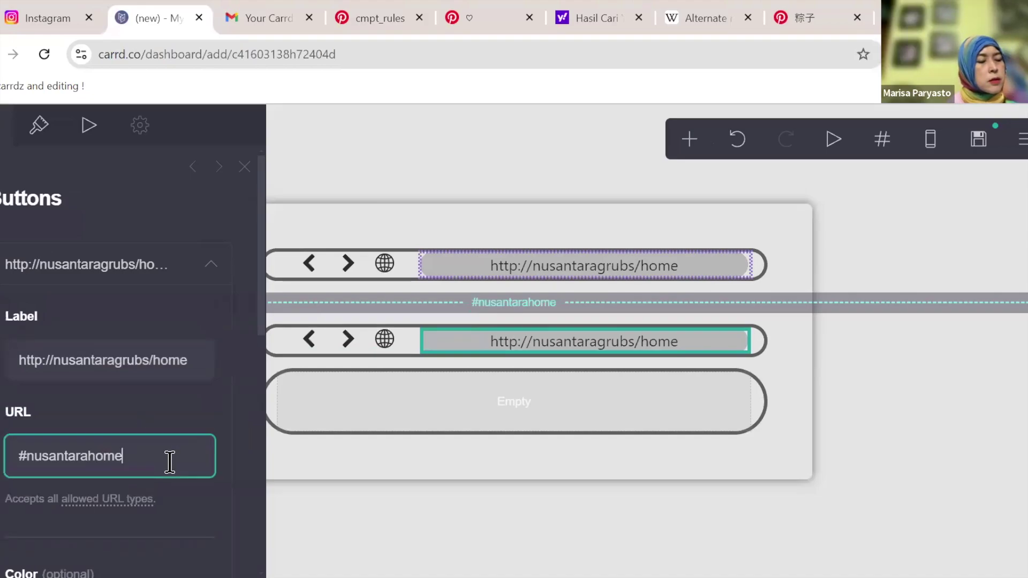
pyautogui.moveTo(123, 461); pyautogui.dragTo(33, 471)
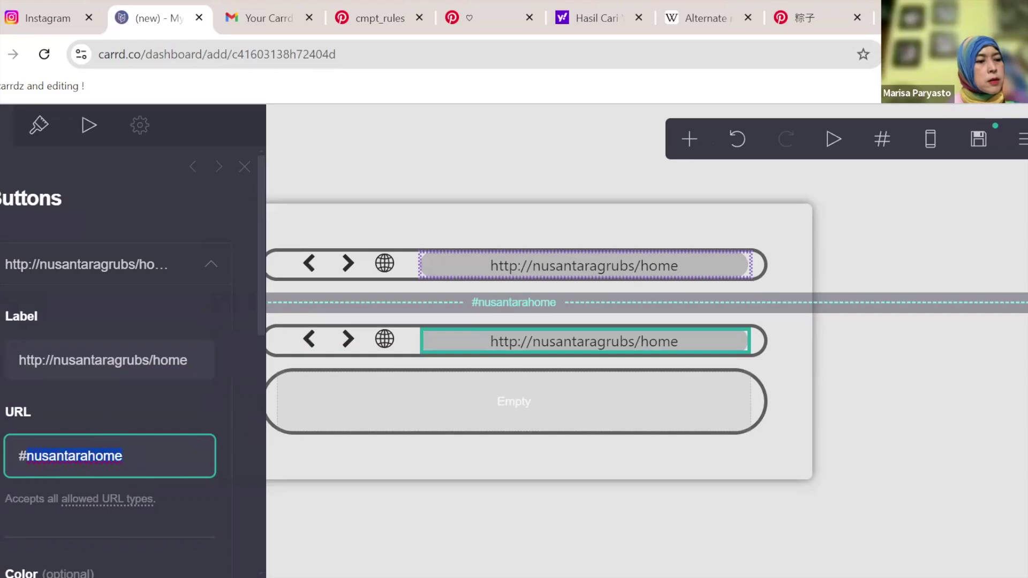
pyautogui.moveTo(213, 358); pyautogui.dragTo(154, 360)
pyautogui.write('g')
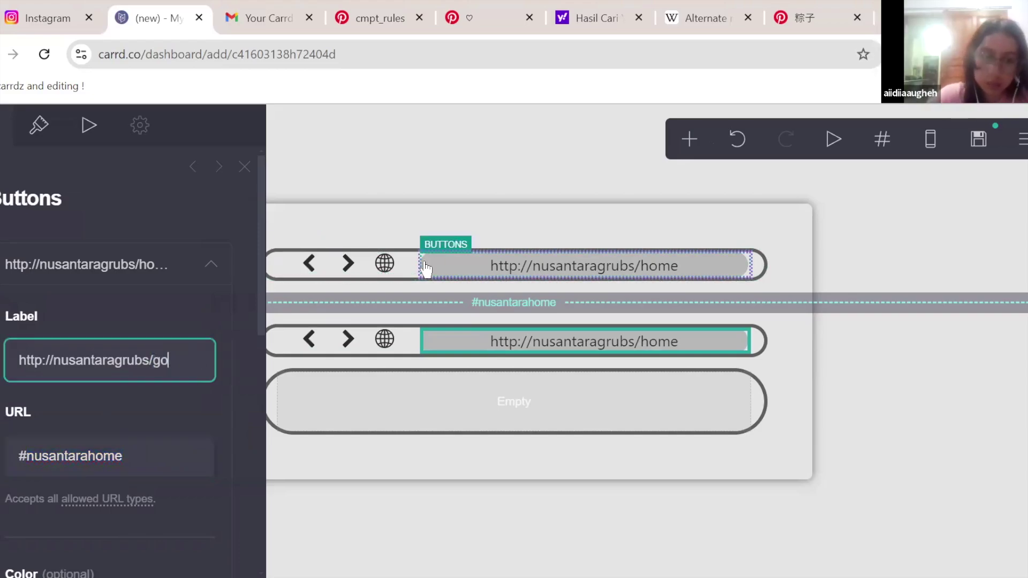
pyautogui.write('lossary')
# - Try #nusantaraglossary as the glossary button's URL and restore #nusantarahome
pyautogui.click(120, 455)
pyautogui.moveTo(180, 459); pyautogui.dragTo(75, 460)
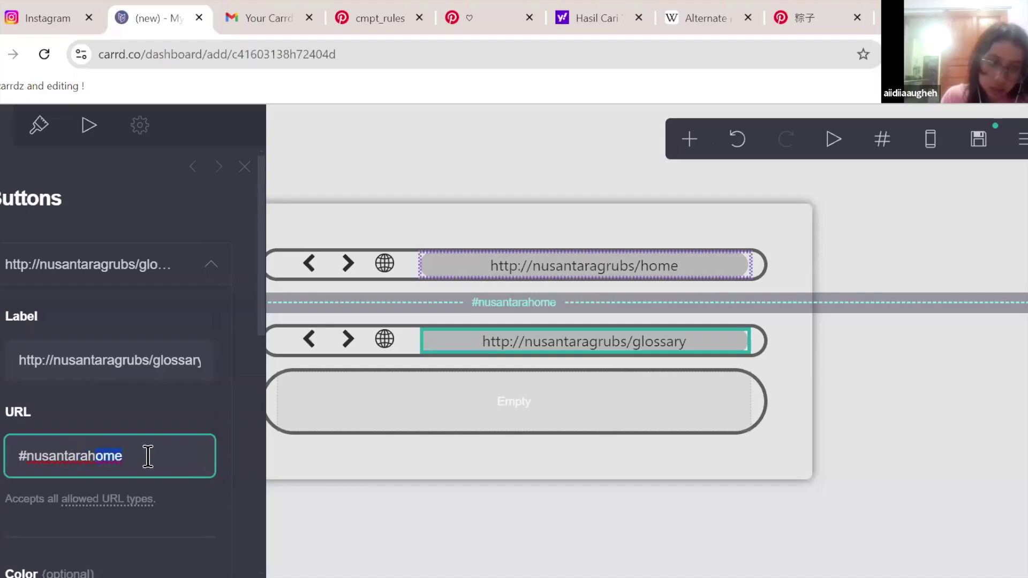
pyautogui.moveTo(144, 456); pyautogui.dragTo(92, 457)
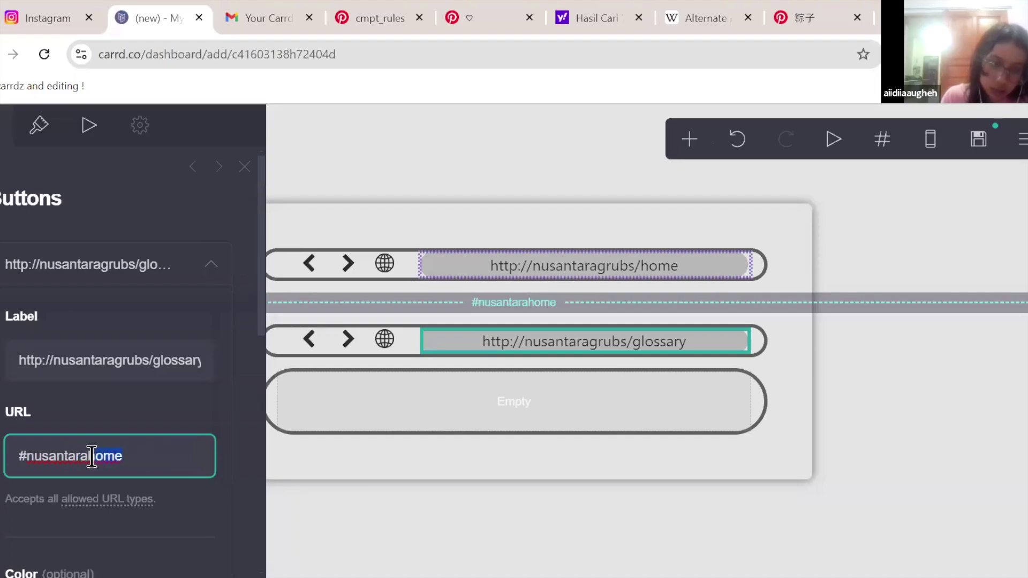
pyautogui.write('glos')
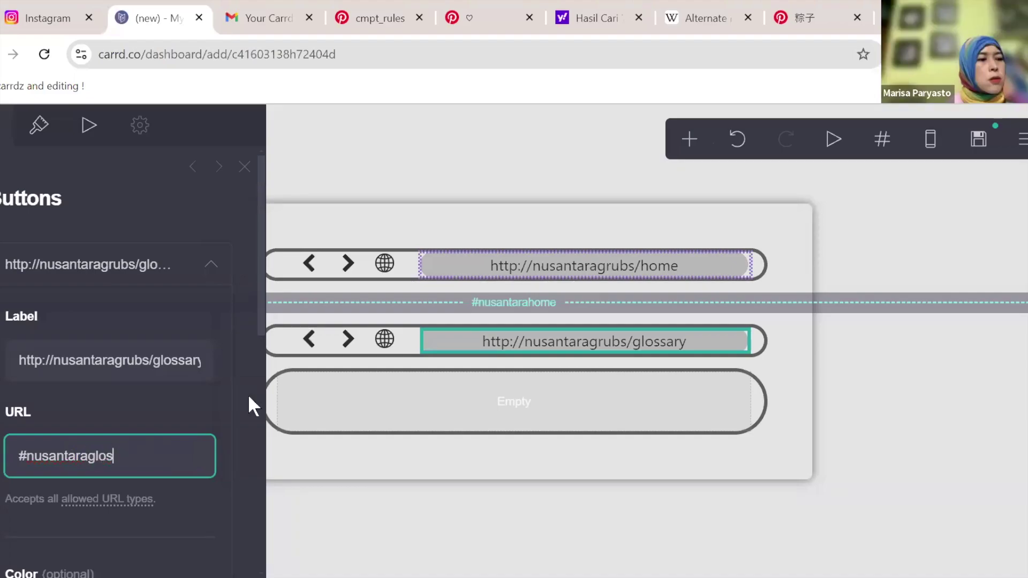
pyautogui.write('sary')
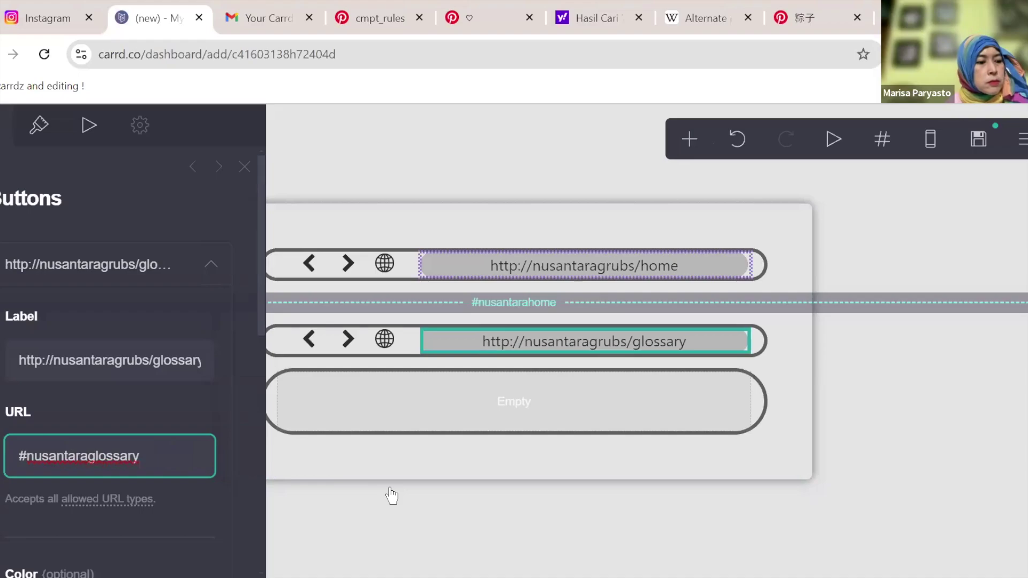
pyautogui.press('BackSpace')
pyautogui.press('BackSpace')
pyautogui.press('BackSpace')
pyautogui.press('BackSpace')
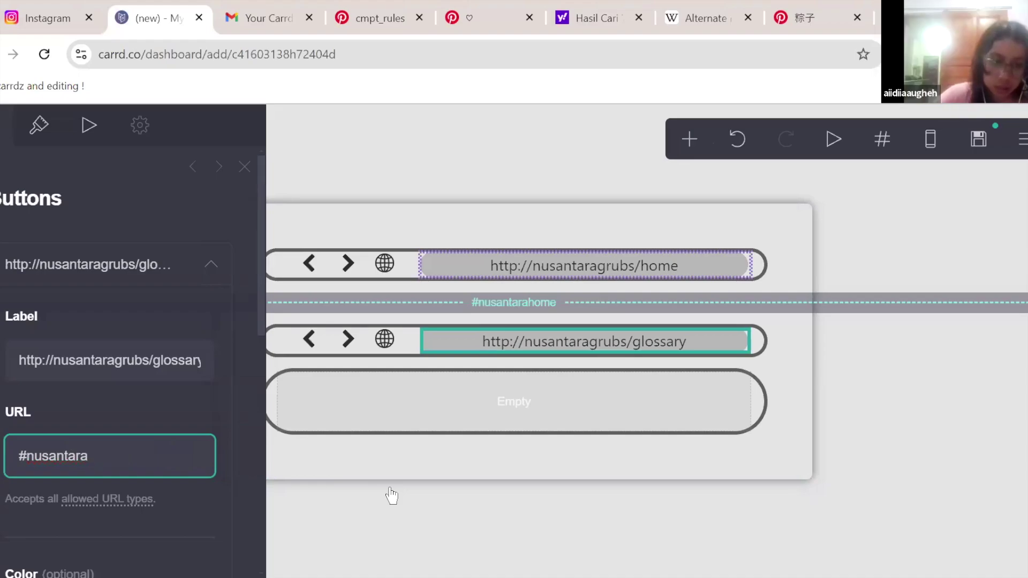
pyautogui.click(391, 494)
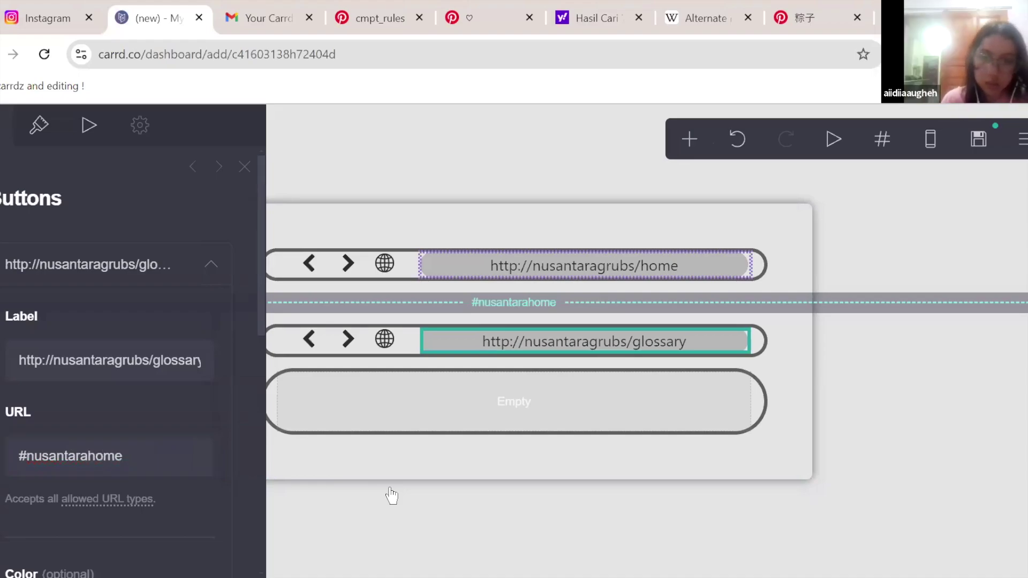
# - Add an image element inside the empty container of the nusantarahome section
pyautogui.click(431, 385)
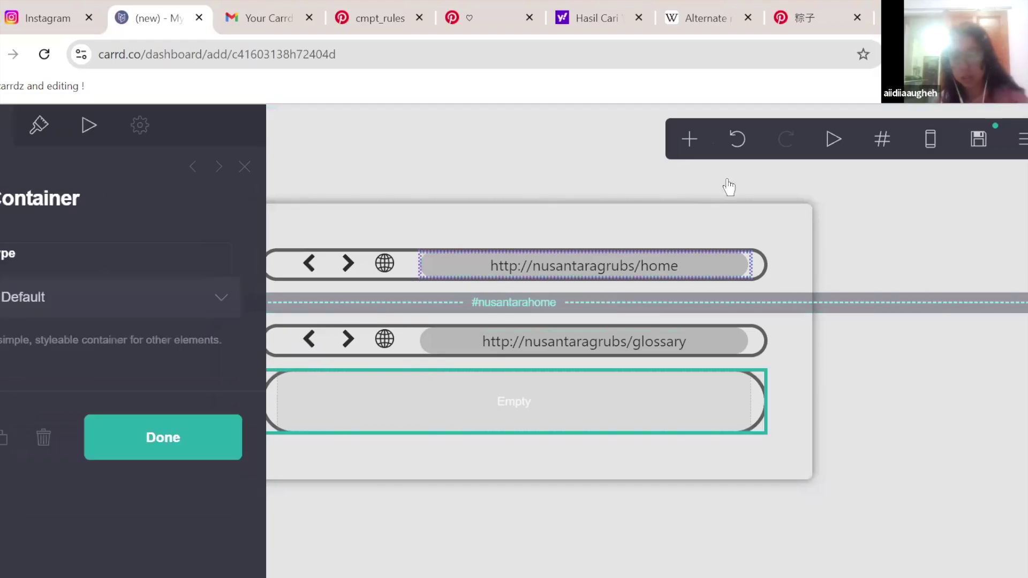
pyautogui.click(692, 143)
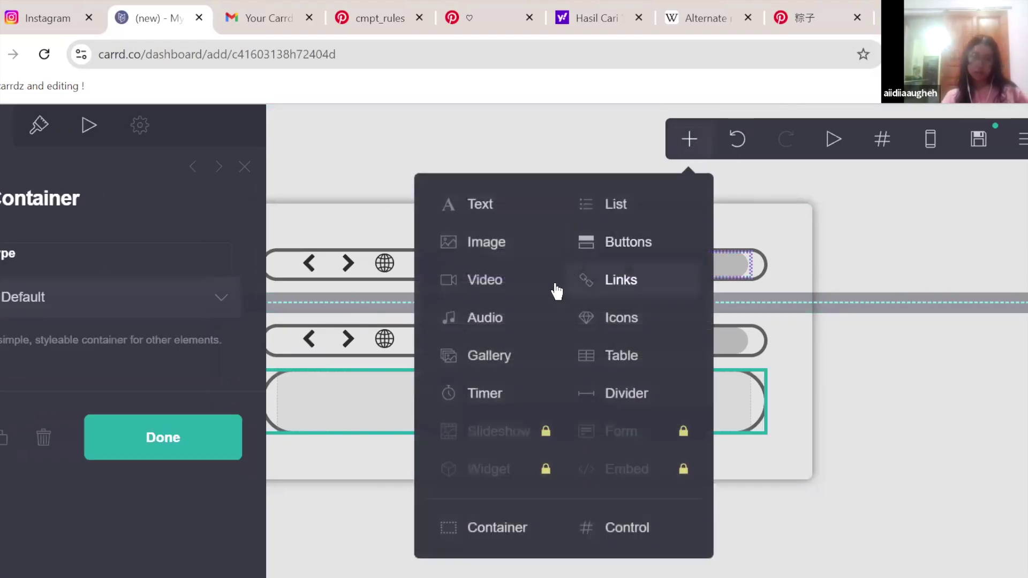
pyautogui.click(505, 245)
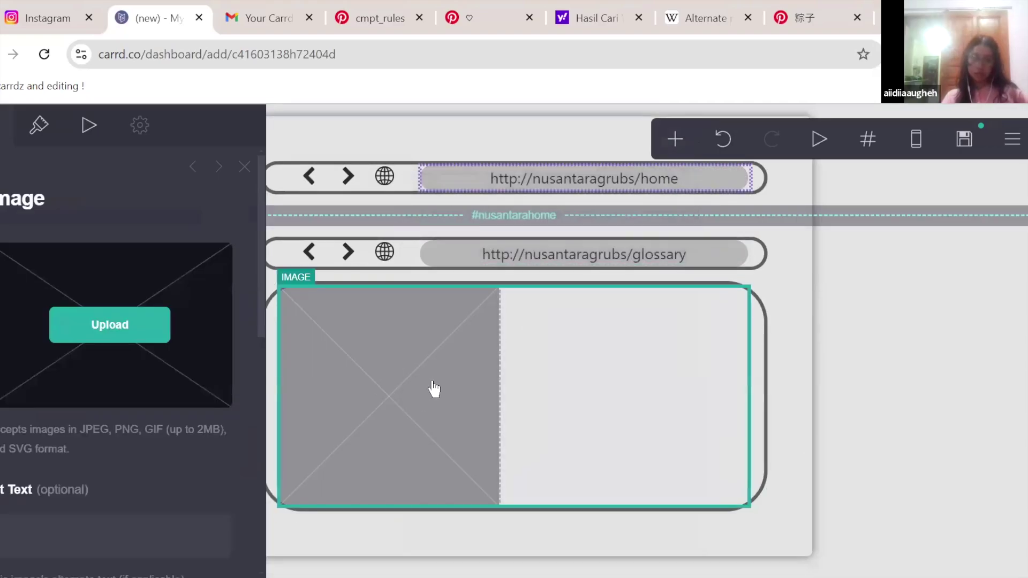
# - Set the alignment of the new image element to Center
pyautogui.click(38, 125)
pyautogui.scroll(-6, 172, 348)
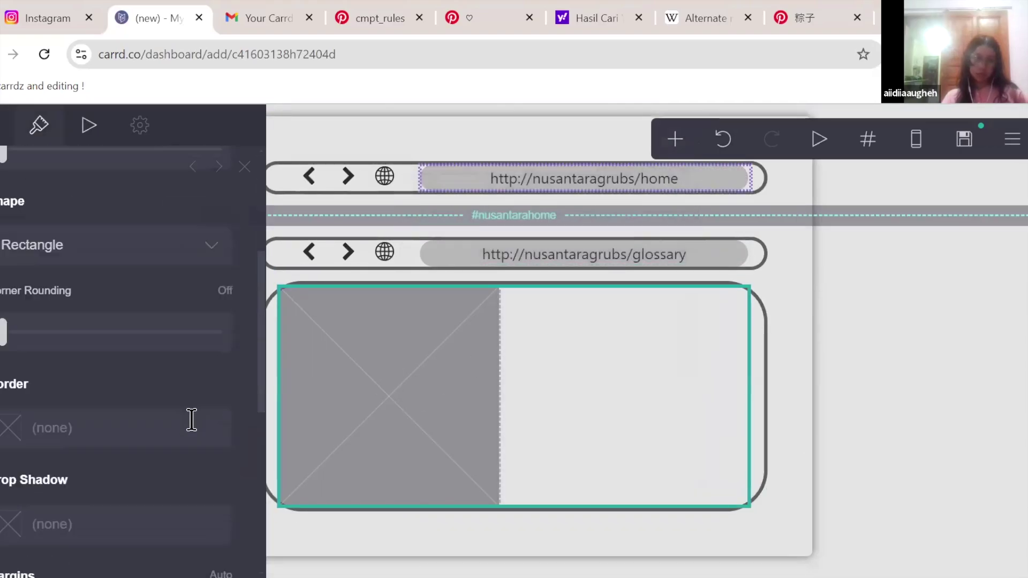
pyautogui.scroll(-1, 191, 419)
pyautogui.click(174, 459)
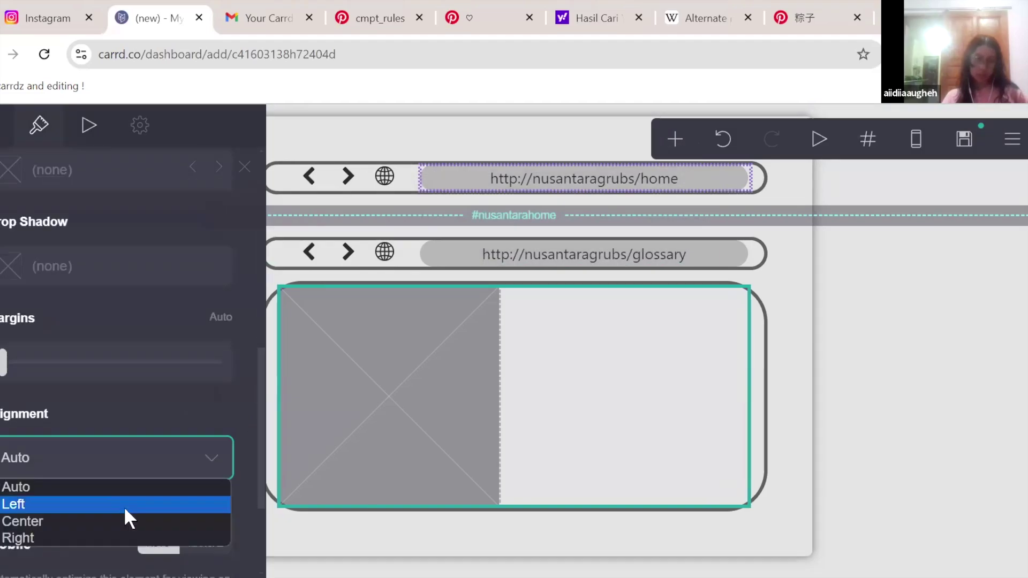
pyautogui.scroll(1, 118, 391)
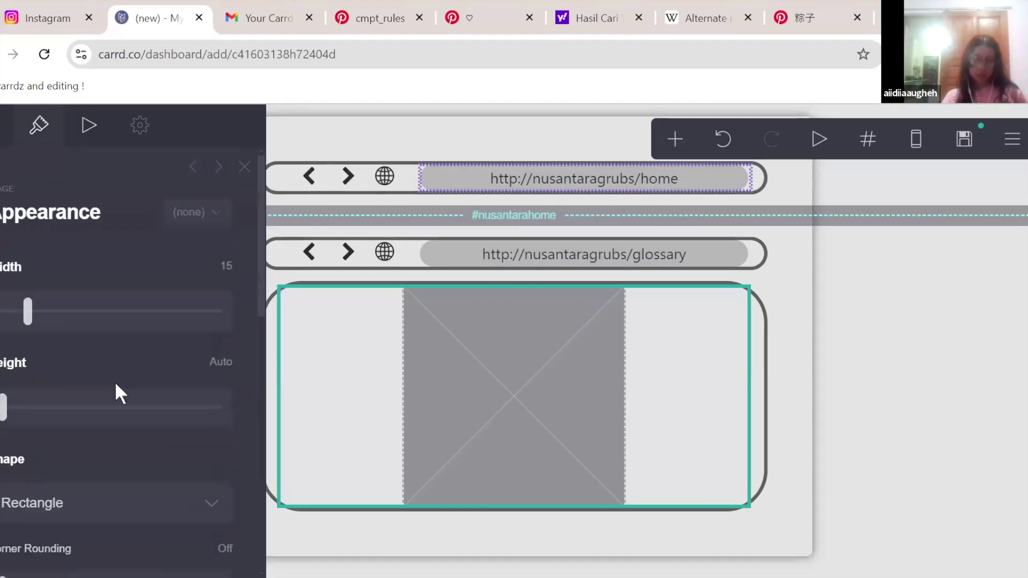
pyautogui.click(70, 504)
pyautogui.press('Escape')
# - Switch to the Pinterest page with the rice dumpling pins and search for "jajanan indonesia"
pyautogui.click(680, 16)
pyautogui.click(798, 18)
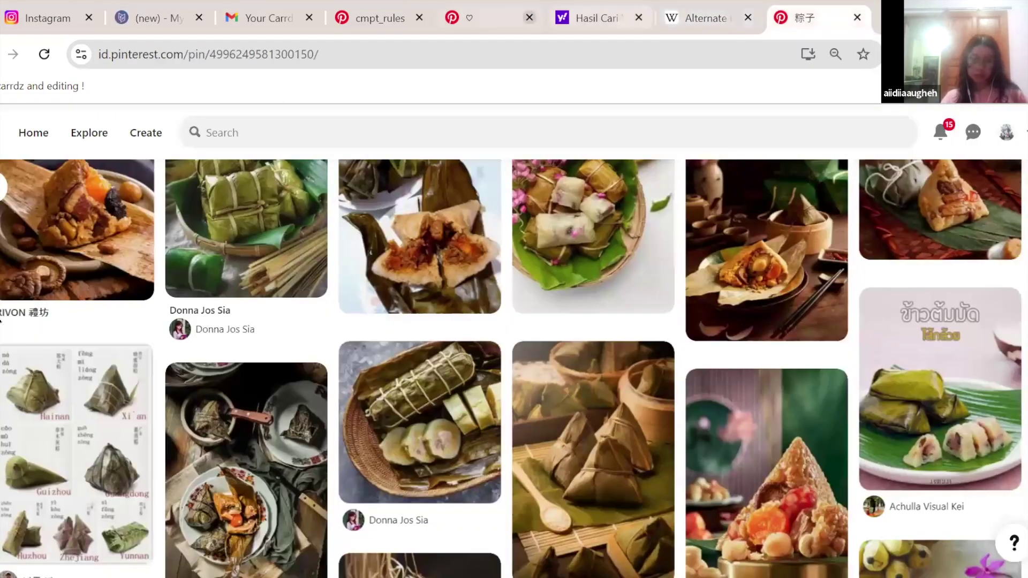
pyautogui.scroll(-10, 54, 289)
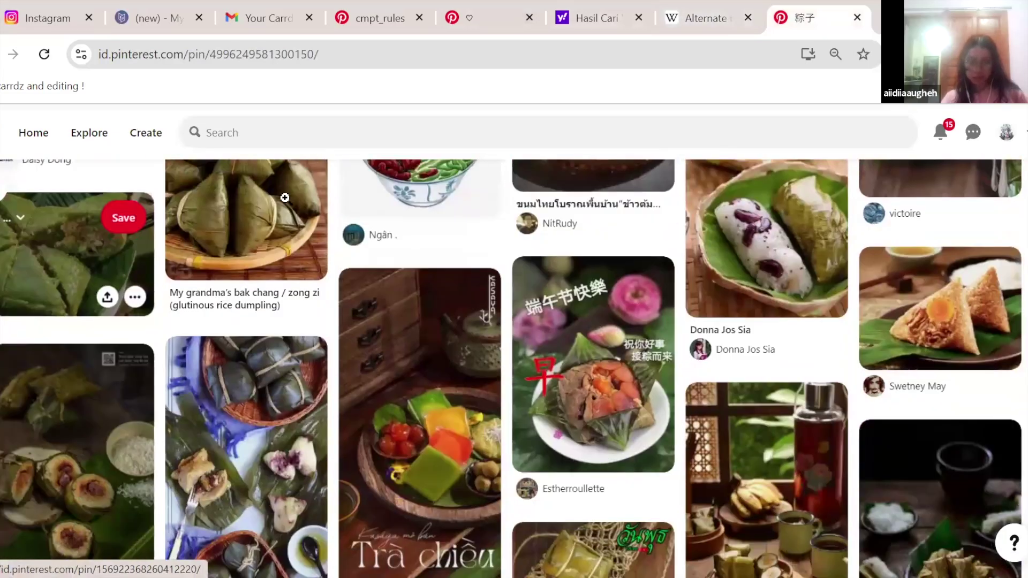
pyautogui.scroll(-2, 285, 198)
pyautogui.click(481, 133)
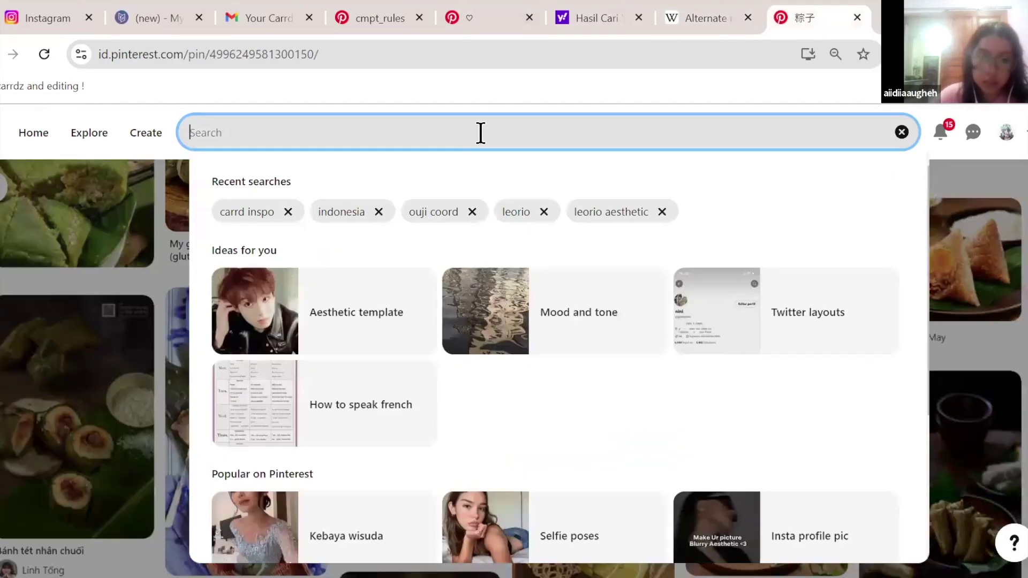
pyautogui.write('jajanan indonesia')
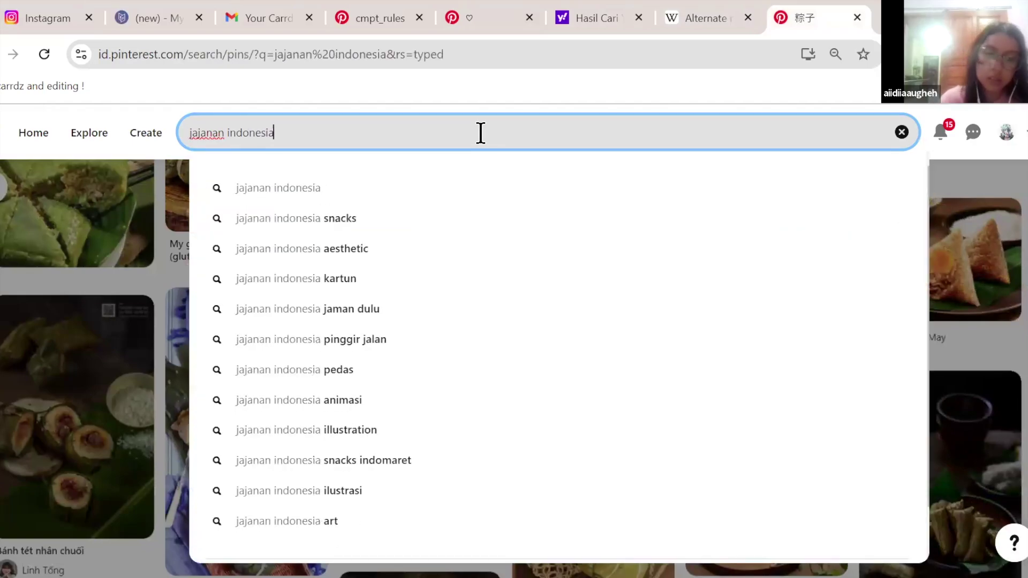
pyautogui.press('Return')
# - Look through the pins for suitable snack pictures and refine the search to "jajanan indonesia aesthetic"
pyautogui.scroll(-3, 476, 296)
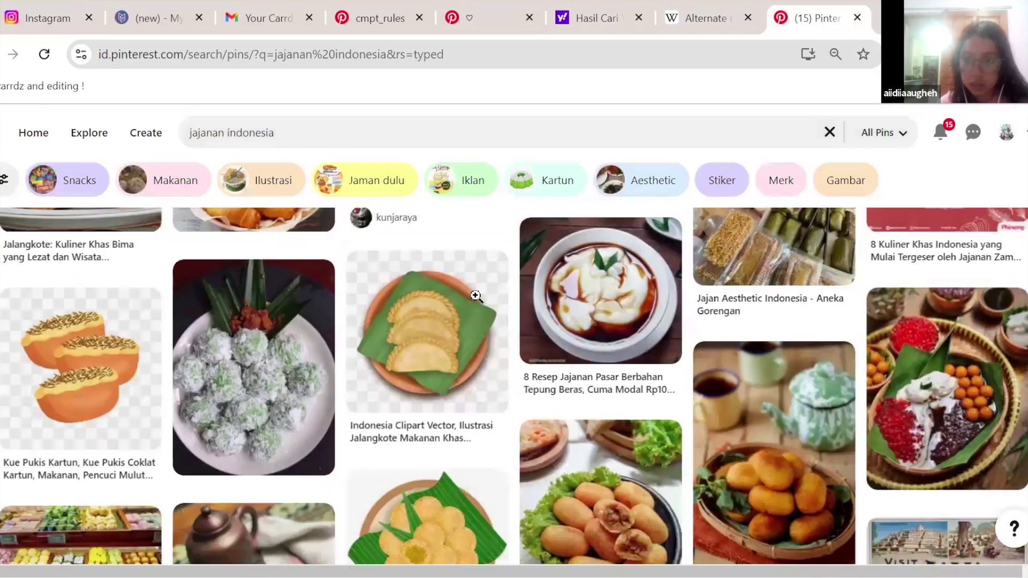
pyautogui.scroll(-10, 476, 296)
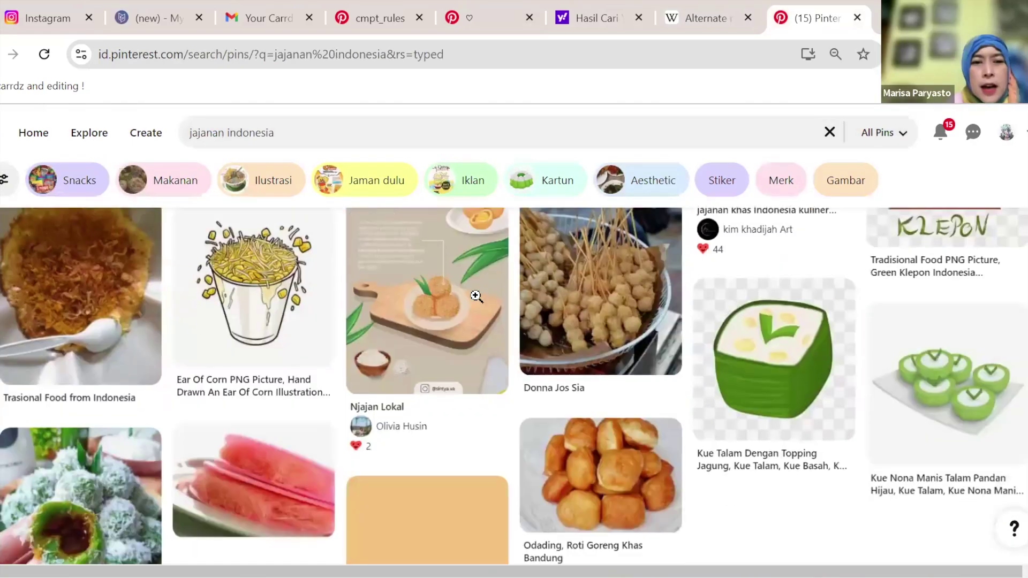
pyautogui.scroll(-4, 475, 296)
pyautogui.scroll(-10, 476, 296)
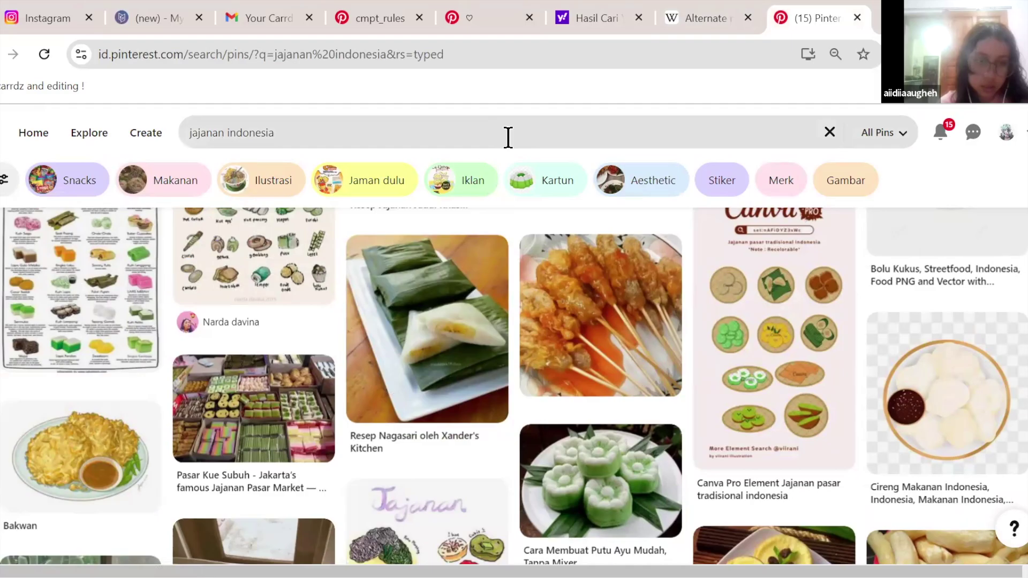
pyautogui.scroll(-15, 508, 138)
pyautogui.scroll(3, 508, 137)
pyautogui.scroll(-6, 508, 138)
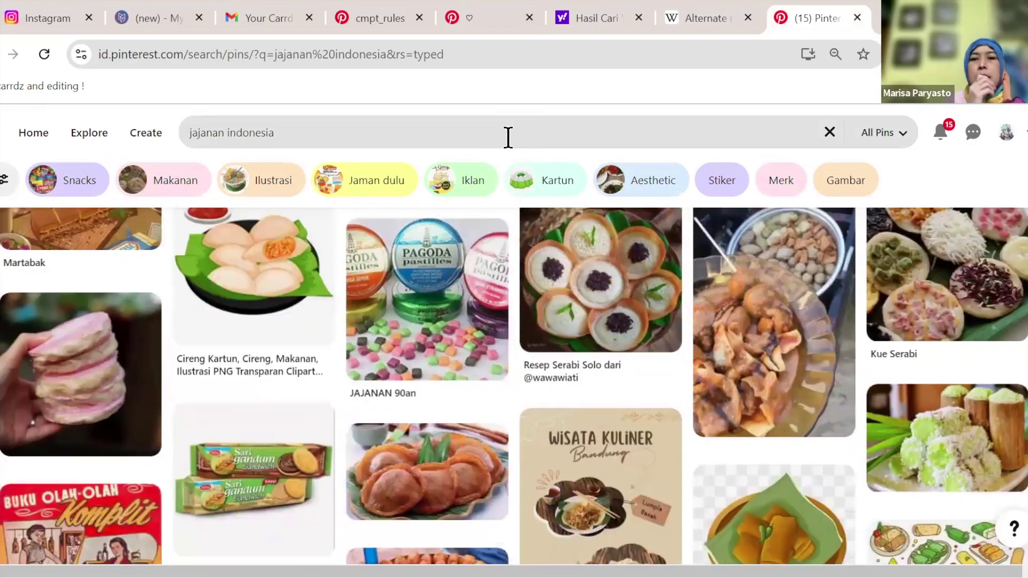
pyautogui.scroll(-5, 508, 138)
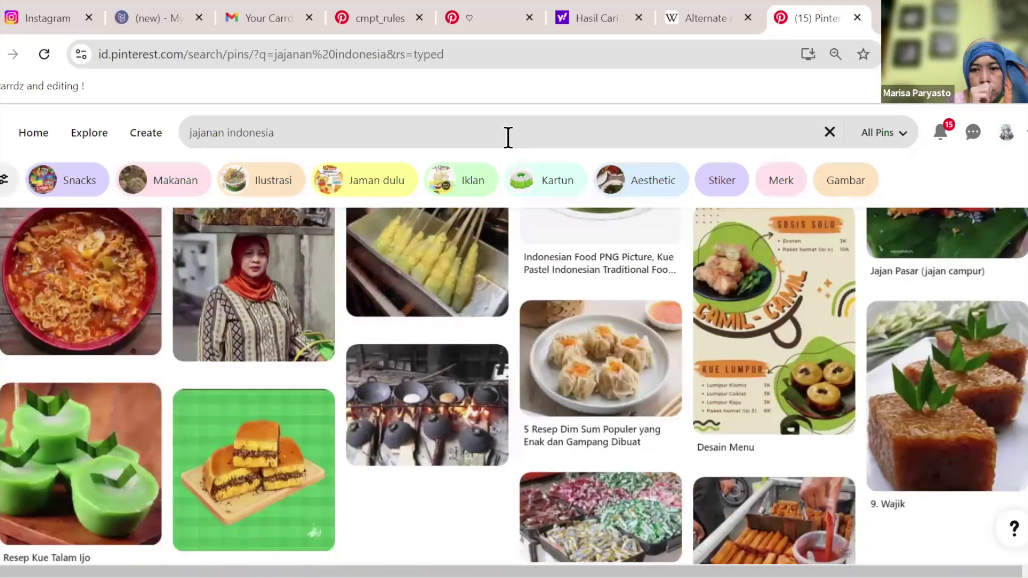
pyautogui.click(488, 144)
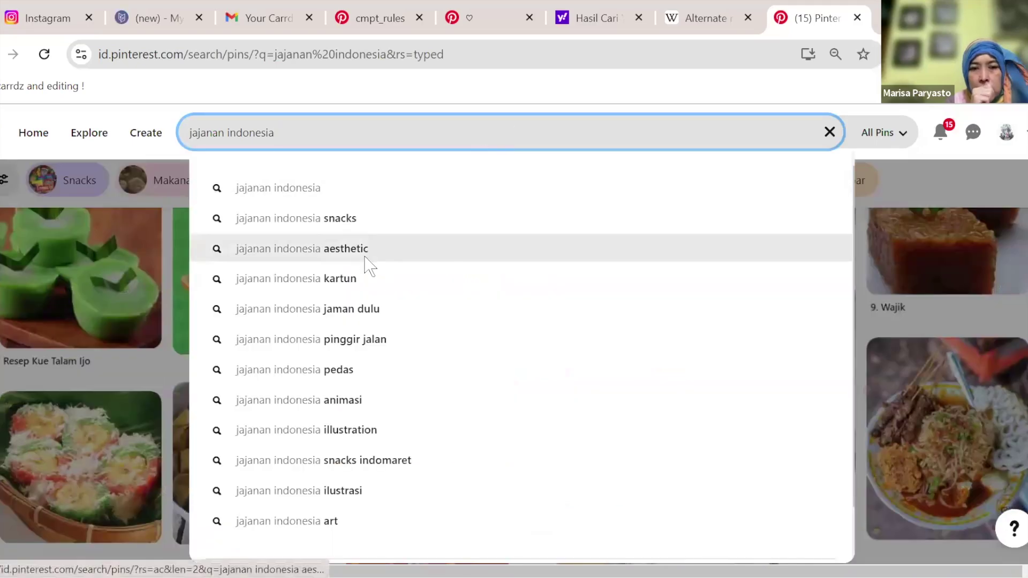
pyautogui.click(369, 263)
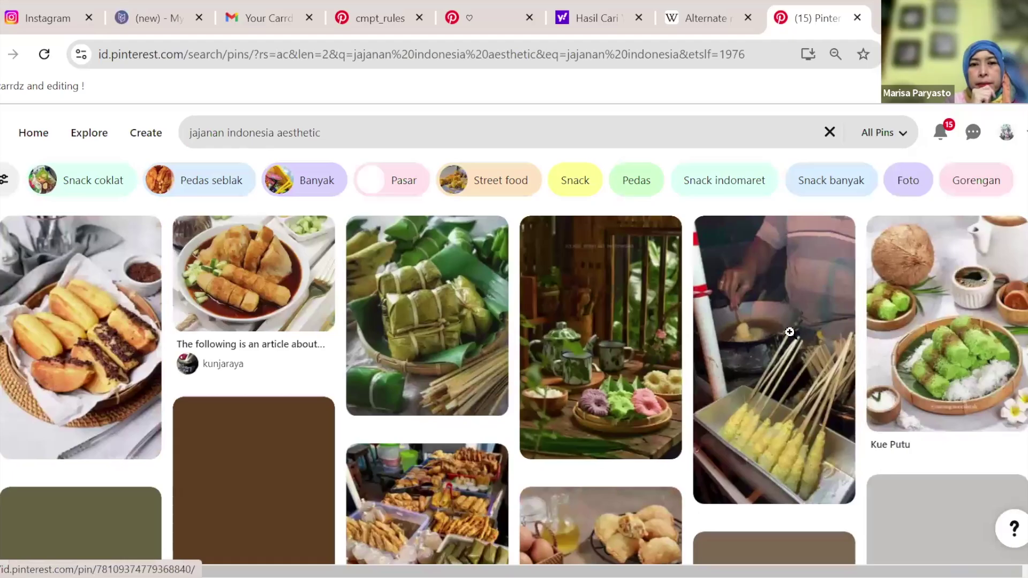
# - Check the remaining snack pins and replace the pin search with "indonesia"
pyautogui.scroll(-15, 789, 331)
pyautogui.scroll(-10, 790, 331)
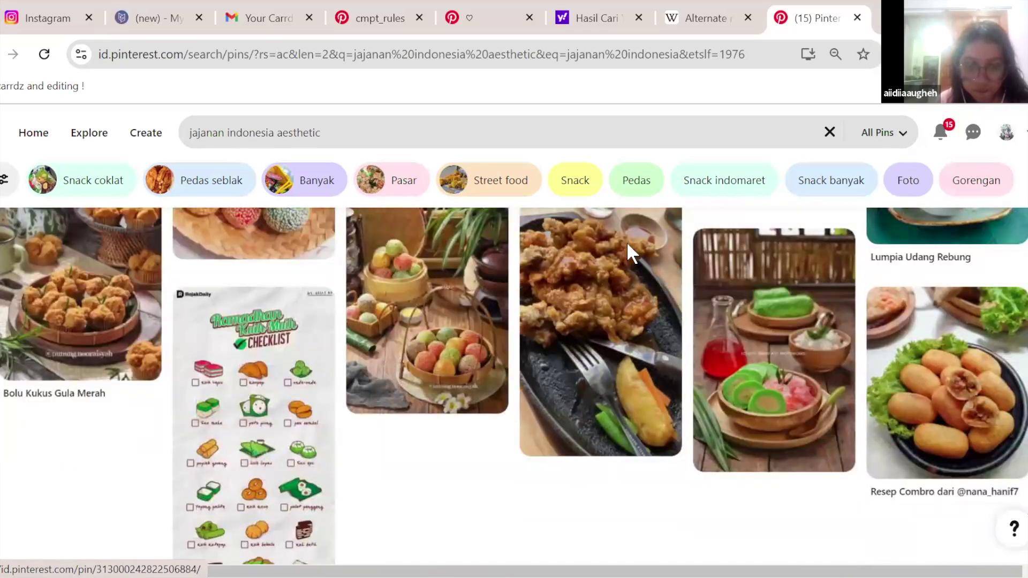
pyautogui.scroll(-5, 626, 242)
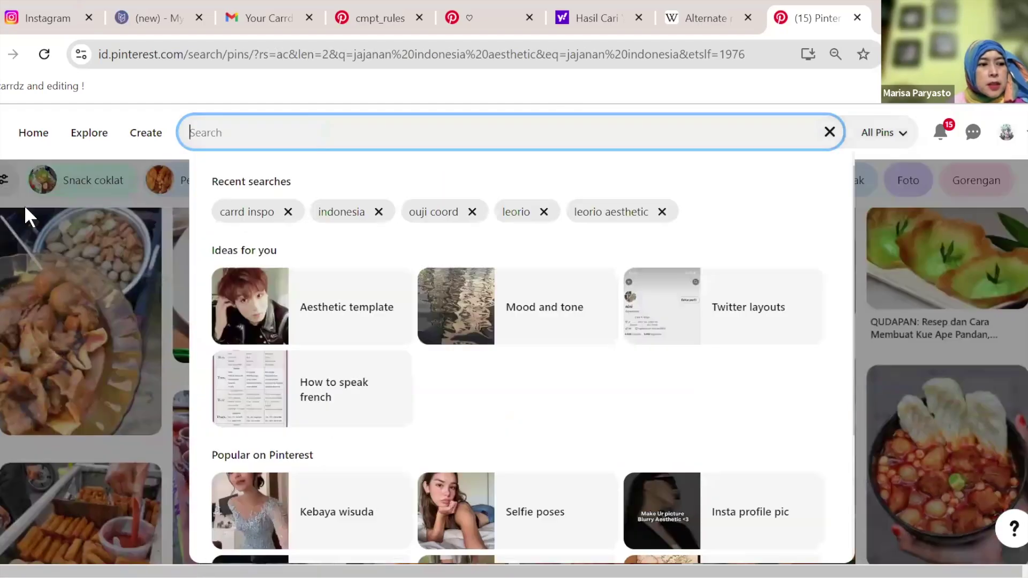
pyautogui.write('nesia')
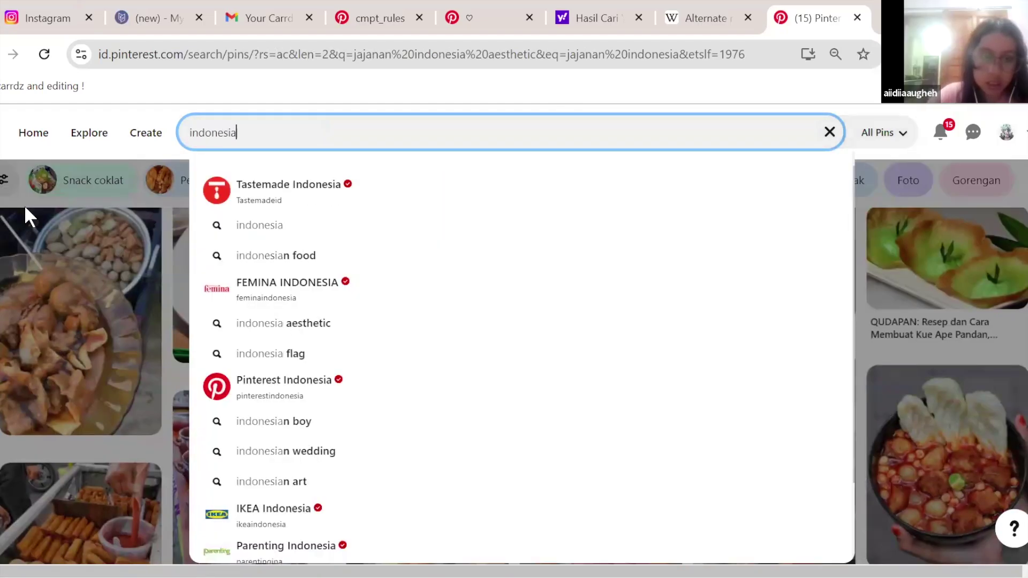
pyautogui.press('Return')
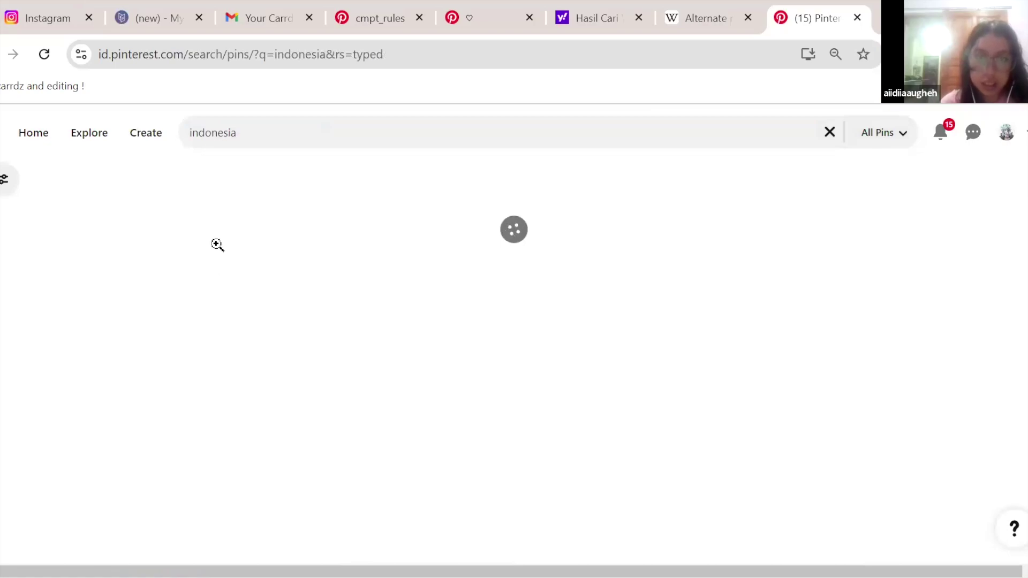
# - Look through the Indonesia pins for a picture that suits the page's Nusantara theme
pyautogui.scroll(-5, 445, 253)
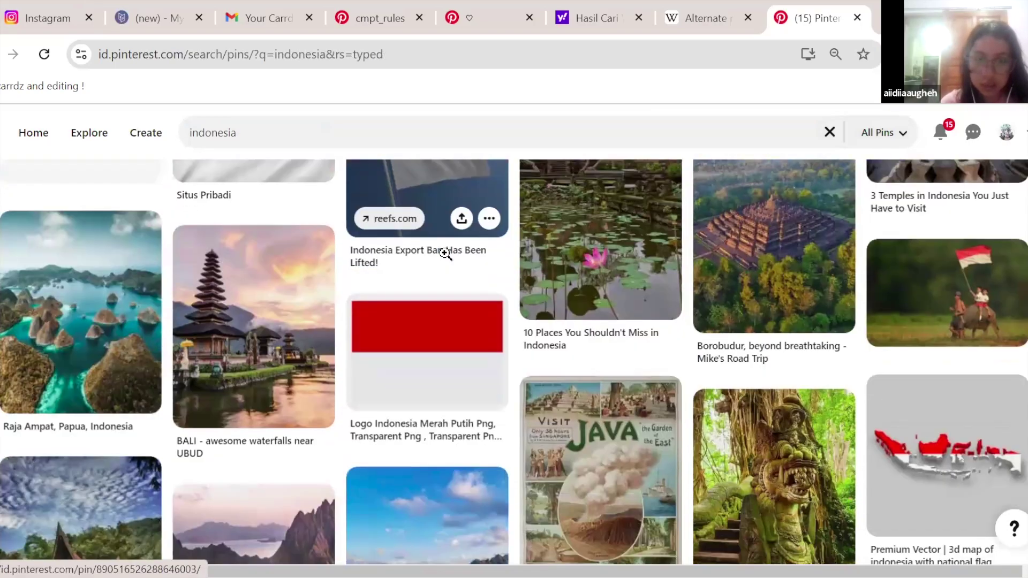
pyautogui.scroll(-9, 444, 251)
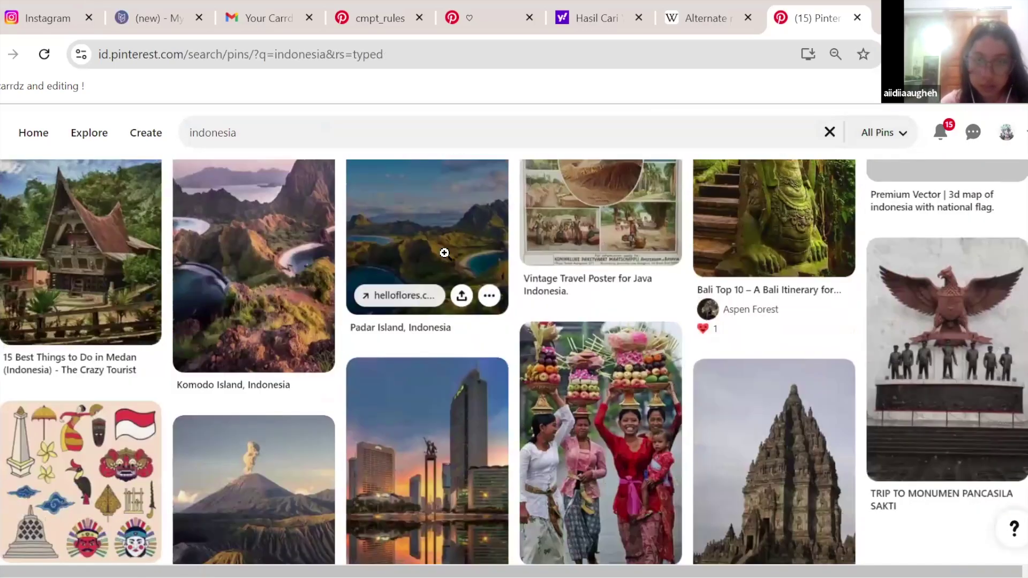
pyautogui.scroll(-5, 443, 252)
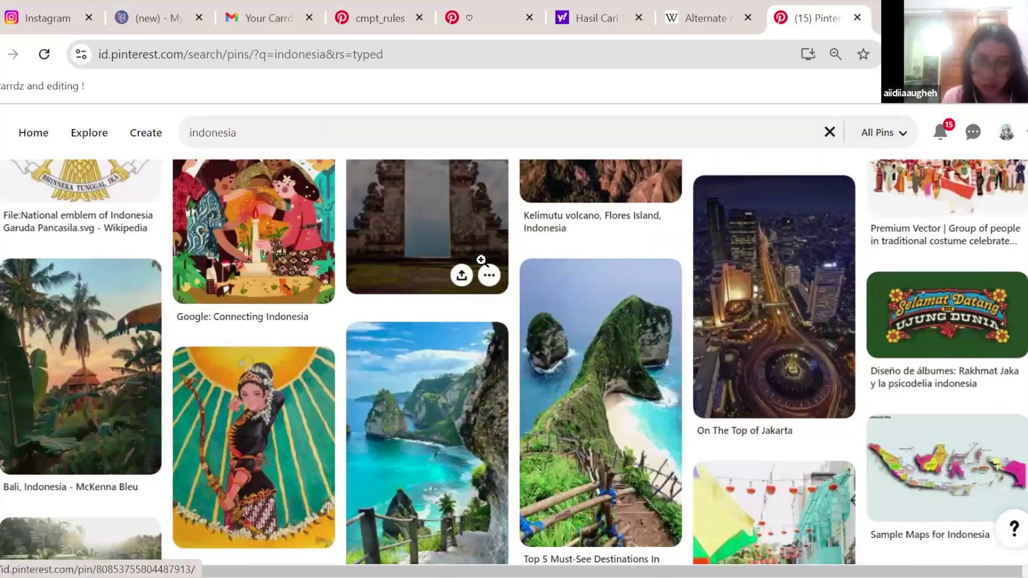
pyautogui.scroll(-7, 485, 262)
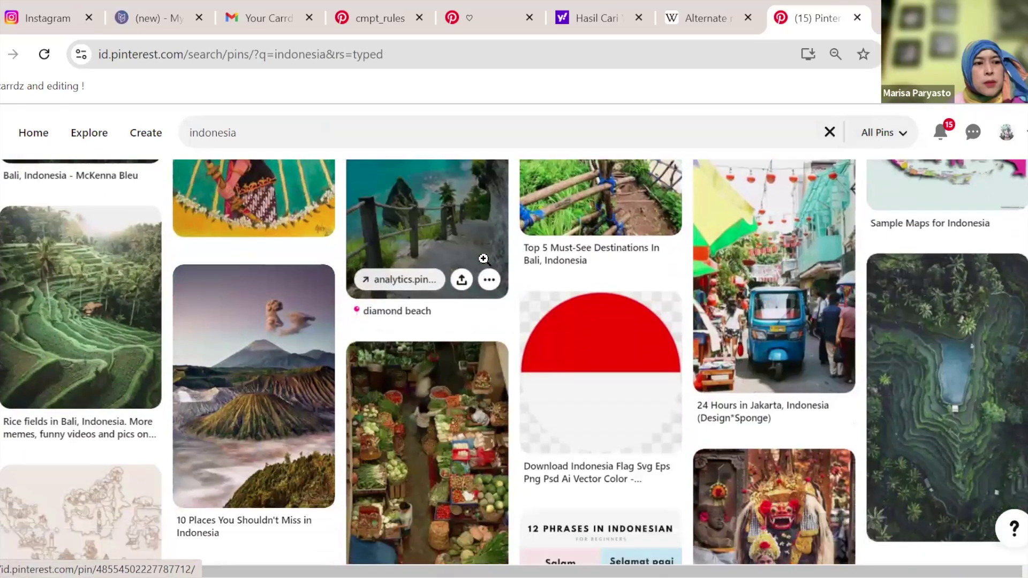
pyautogui.scroll(-5, 608, 348)
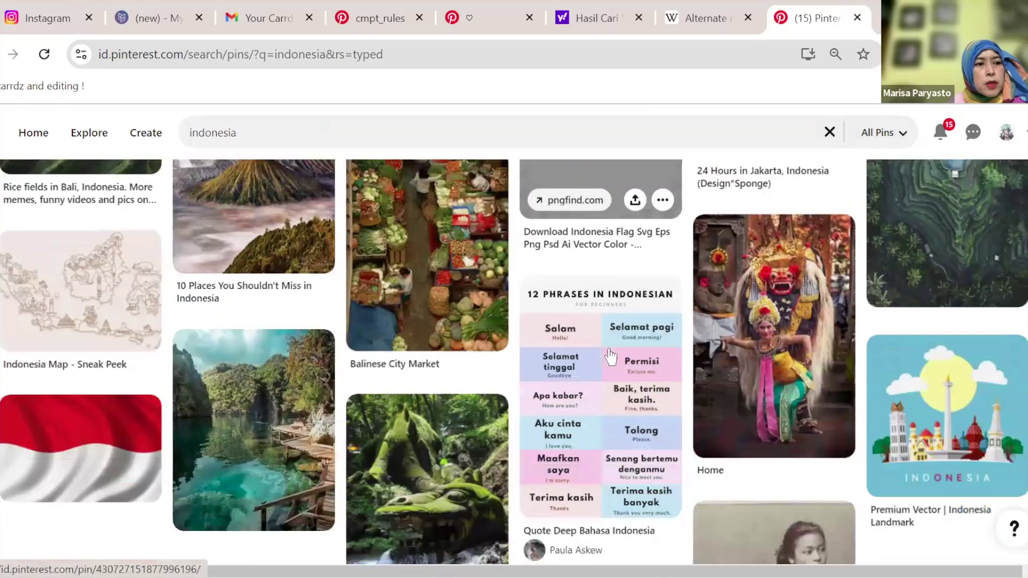
pyautogui.scroll(-14, 608, 348)
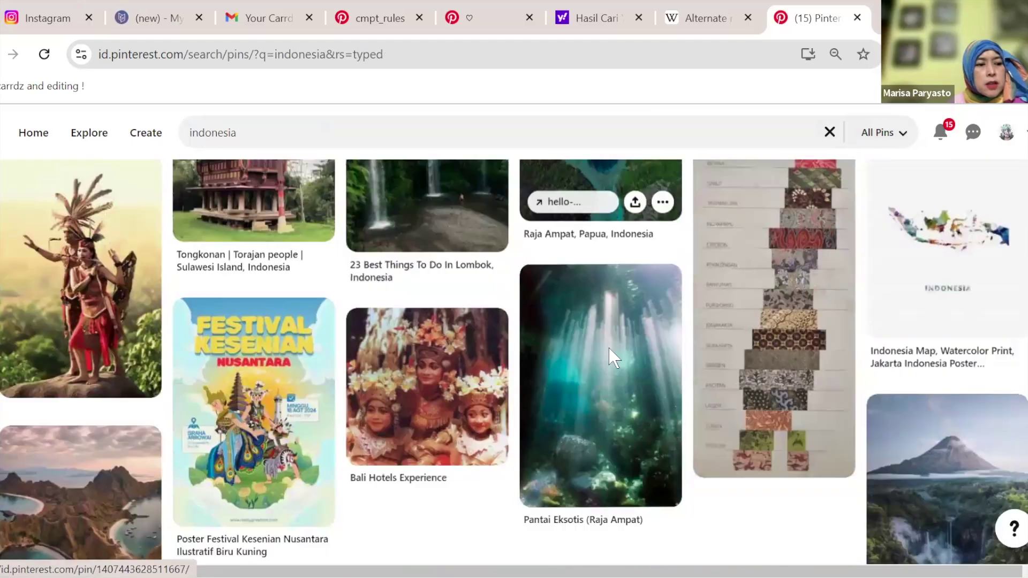
pyautogui.scroll(-11, 609, 349)
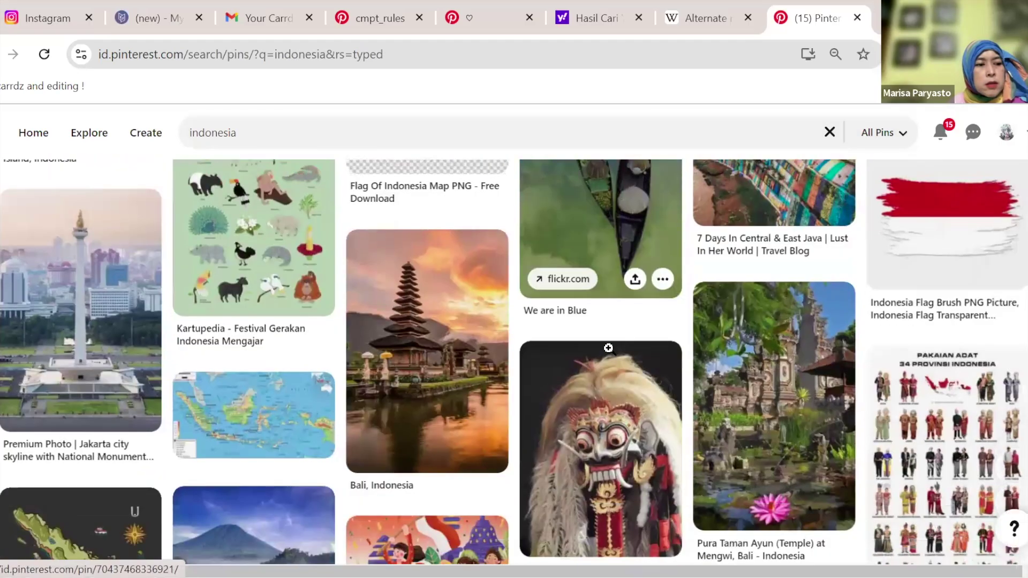
pyautogui.scroll(-14, 609, 348)
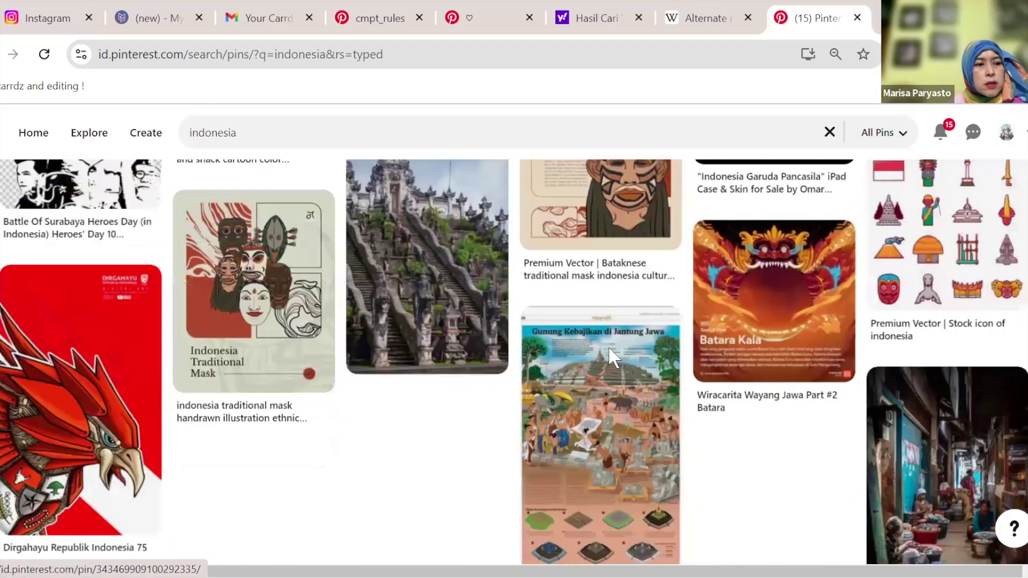
pyautogui.scroll(-12, 608, 348)
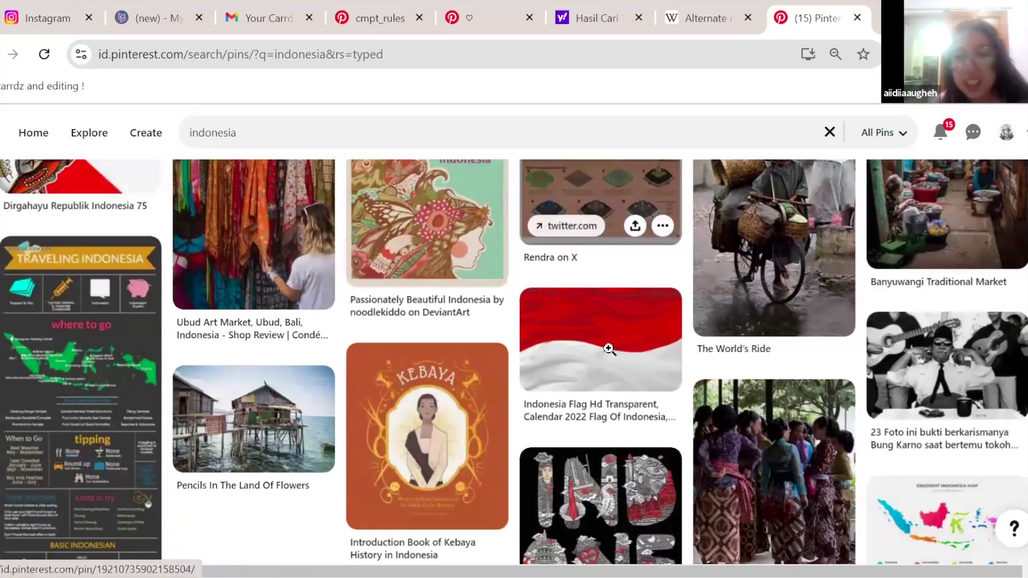
pyautogui.scroll(-10, 608, 348)
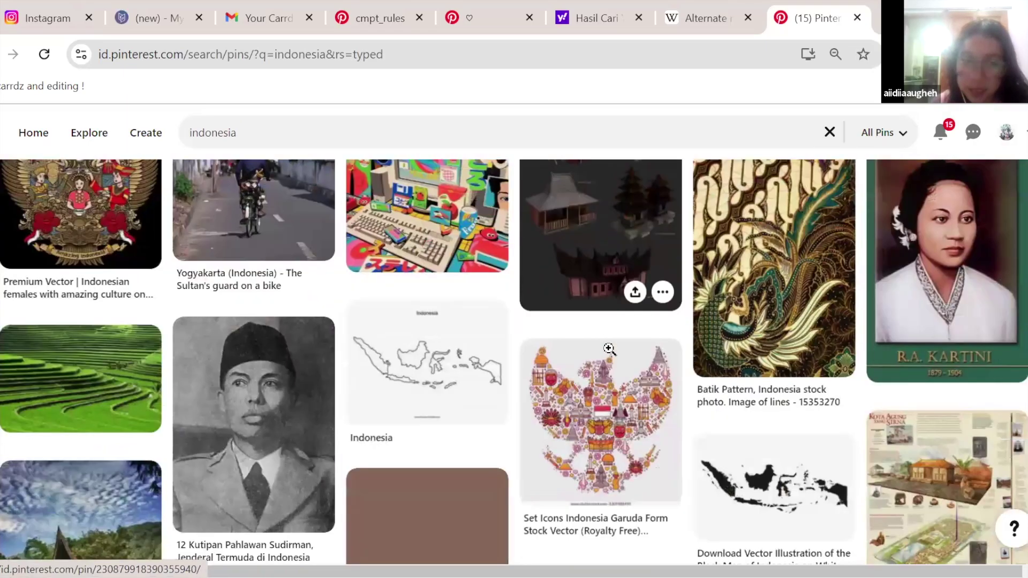
pyautogui.scroll(-5, 609, 348)
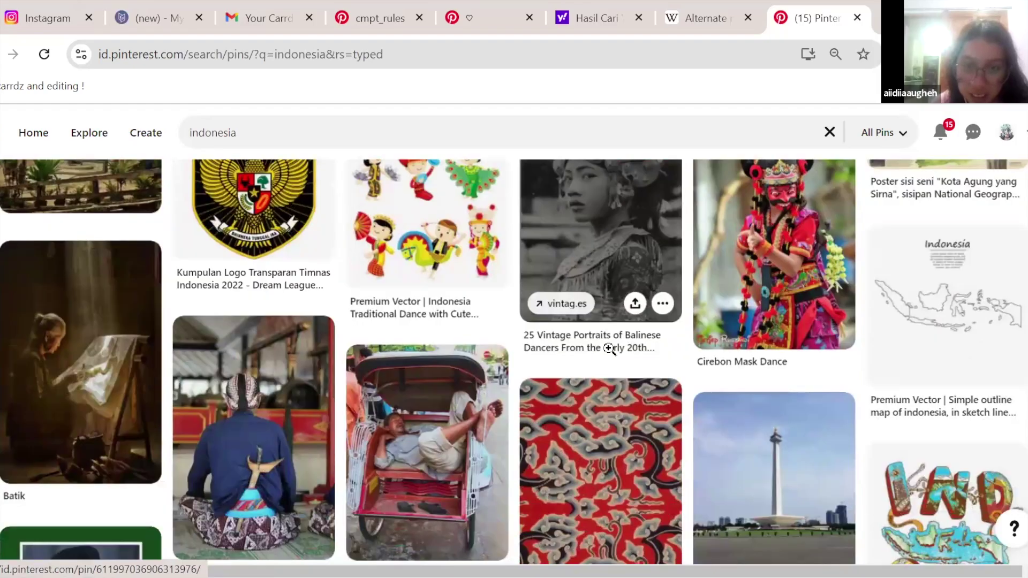
pyautogui.scroll(-12, 609, 349)
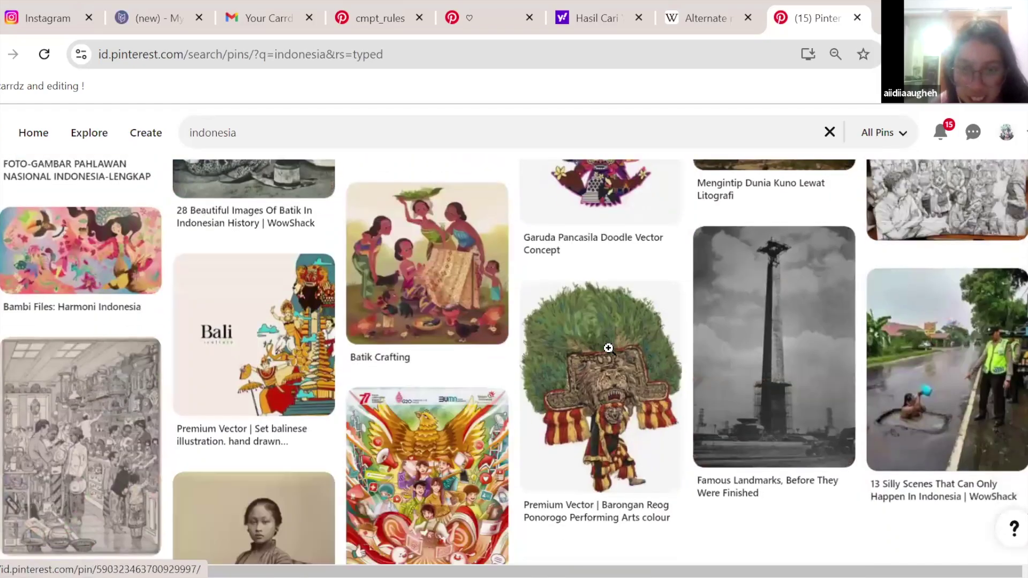
pyautogui.scroll(-10, 608, 348)
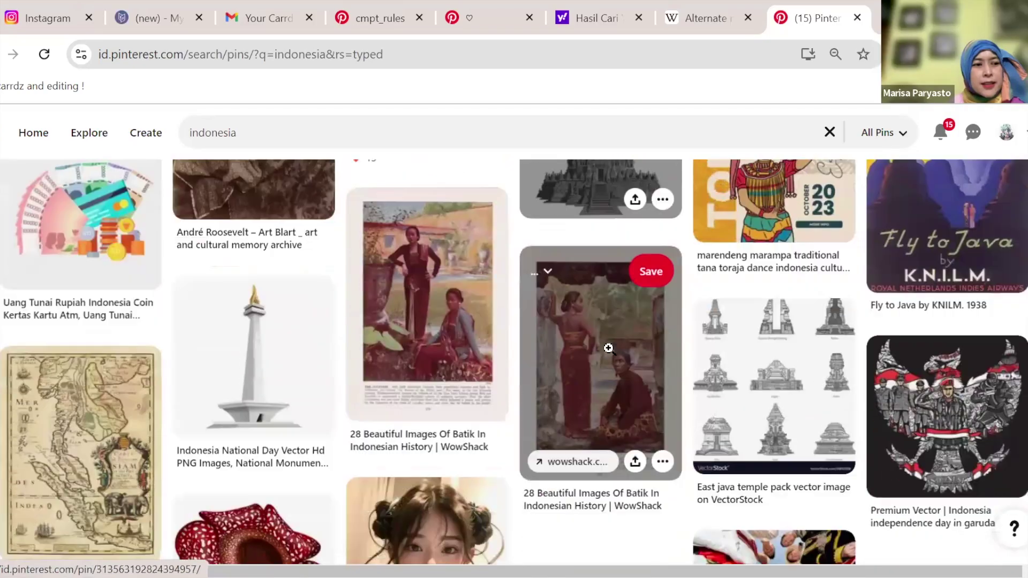
pyautogui.scroll(-10, 610, 353)
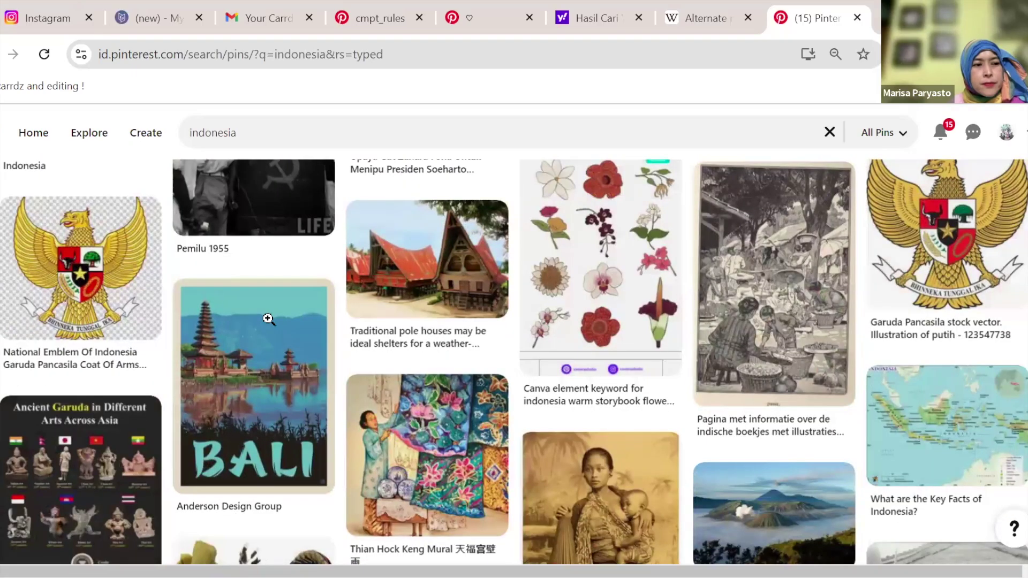
pyautogui.scroll(-5, 438, 304)
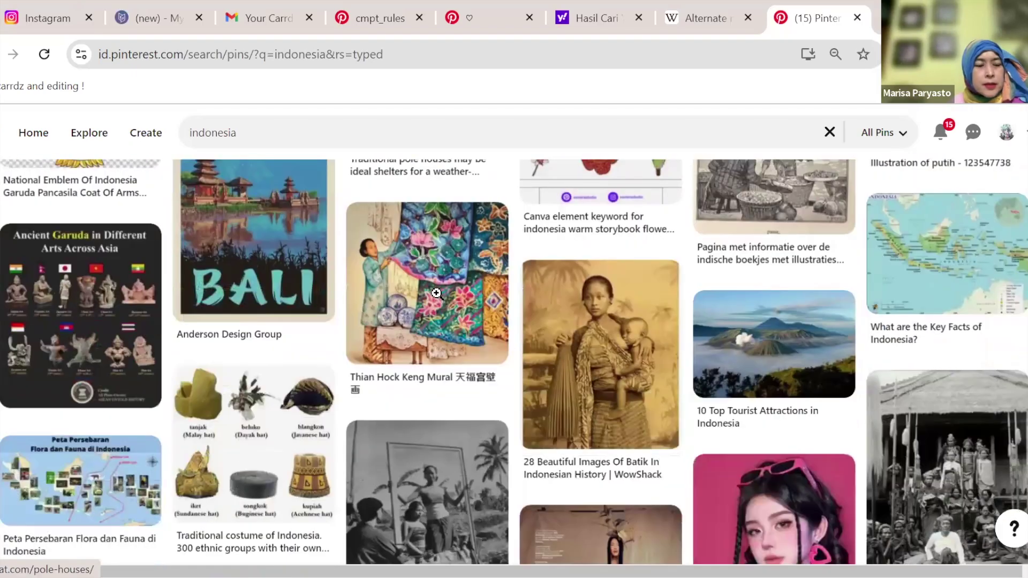
pyautogui.scroll(-5, 447, 287)
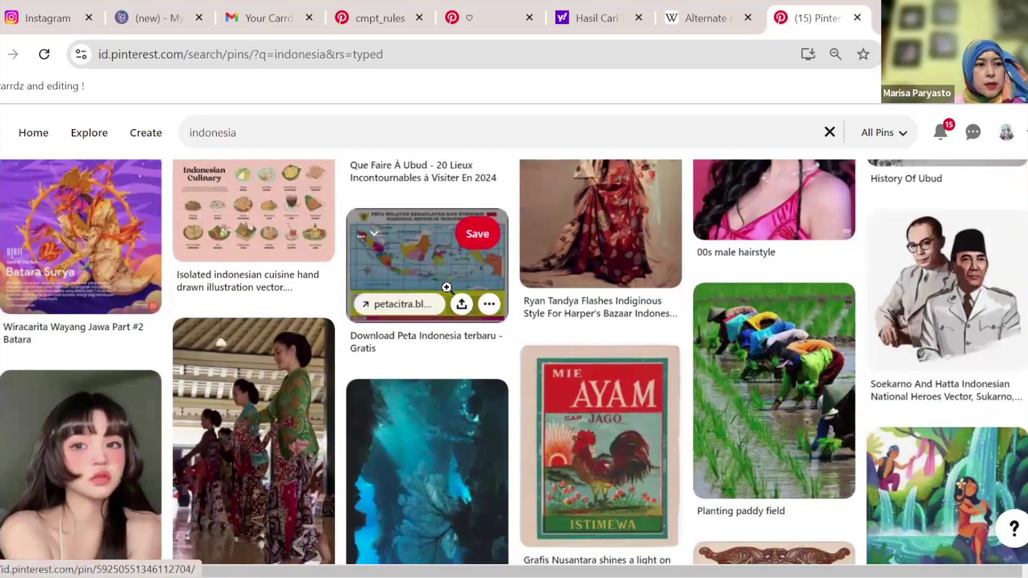
pyautogui.scroll(-6, 447, 288)
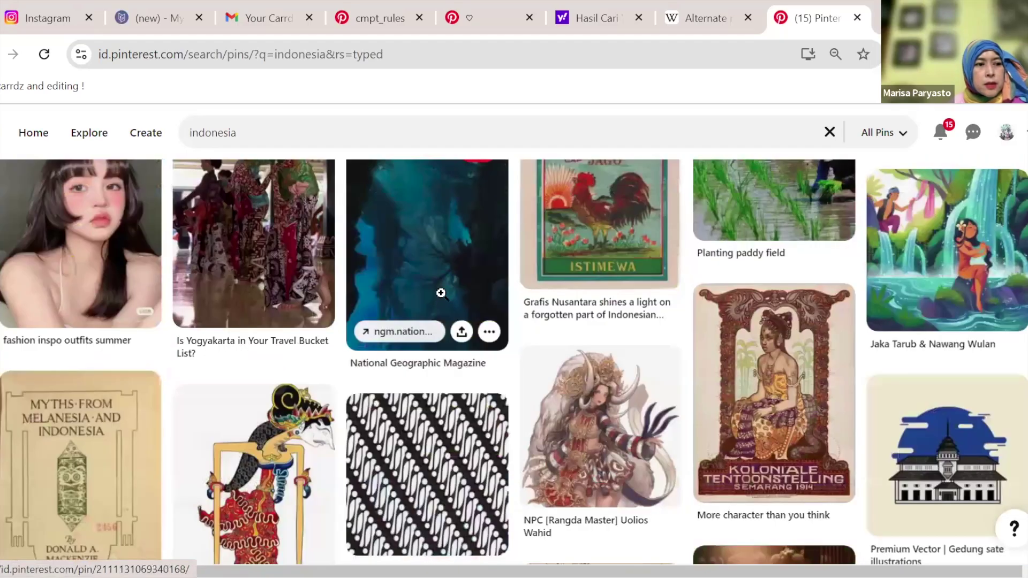
pyautogui.scroll(-11, 440, 295)
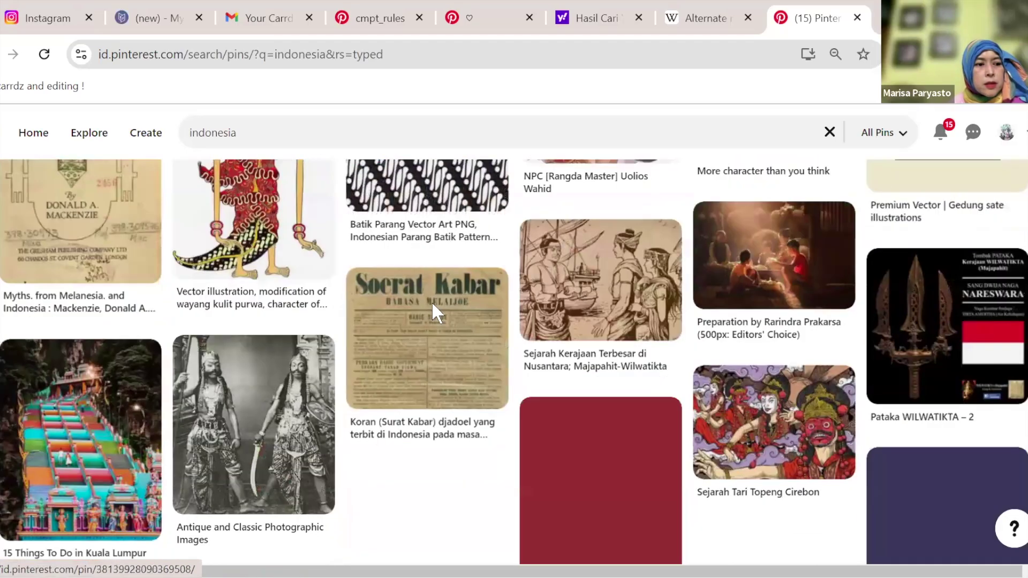
pyautogui.scroll(-2, 427, 307)
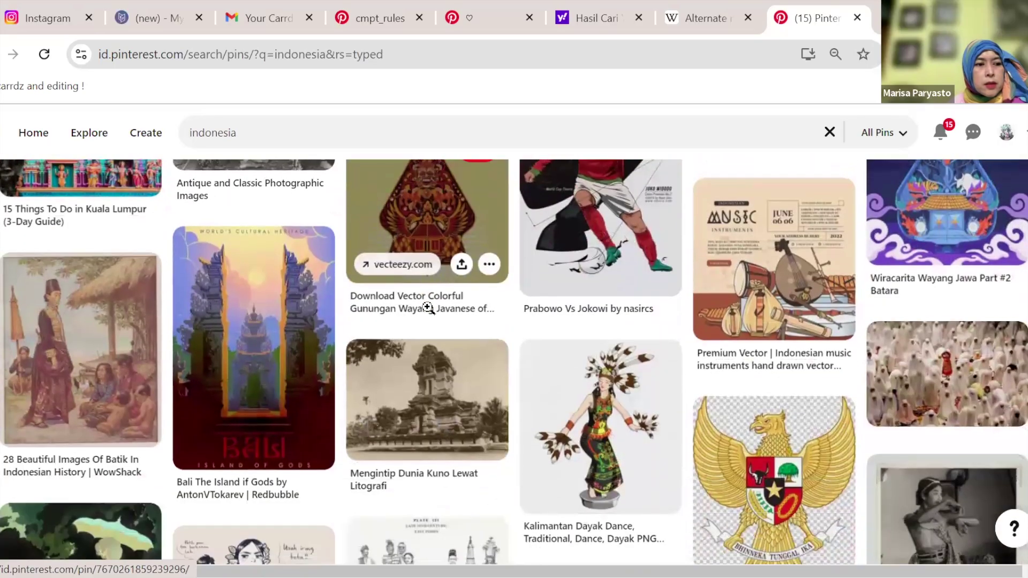
pyautogui.scroll(-10, 426, 306)
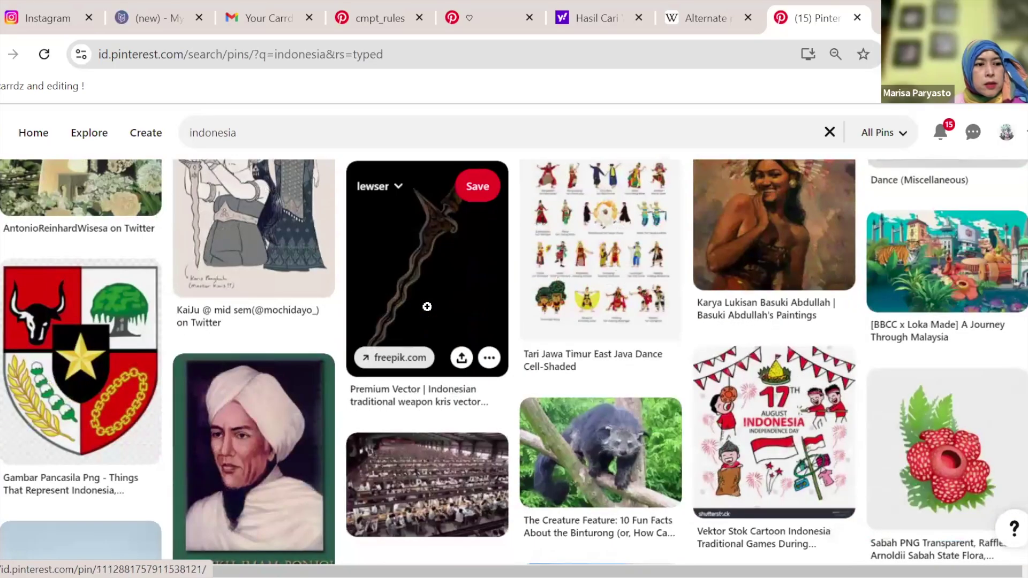
pyautogui.scroll(-12, 426, 306)
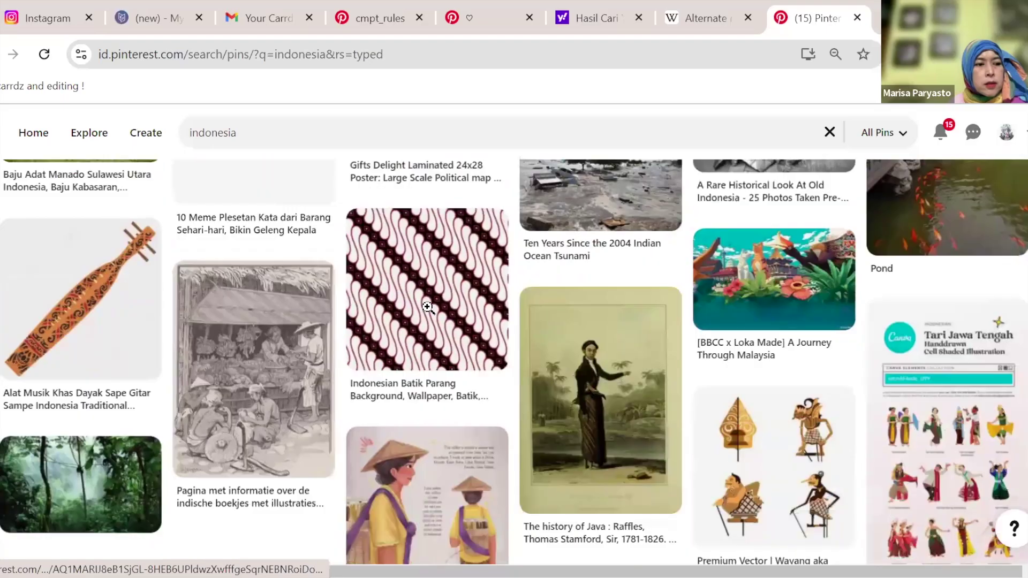
pyautogui.scroll(-20, 431, 315)
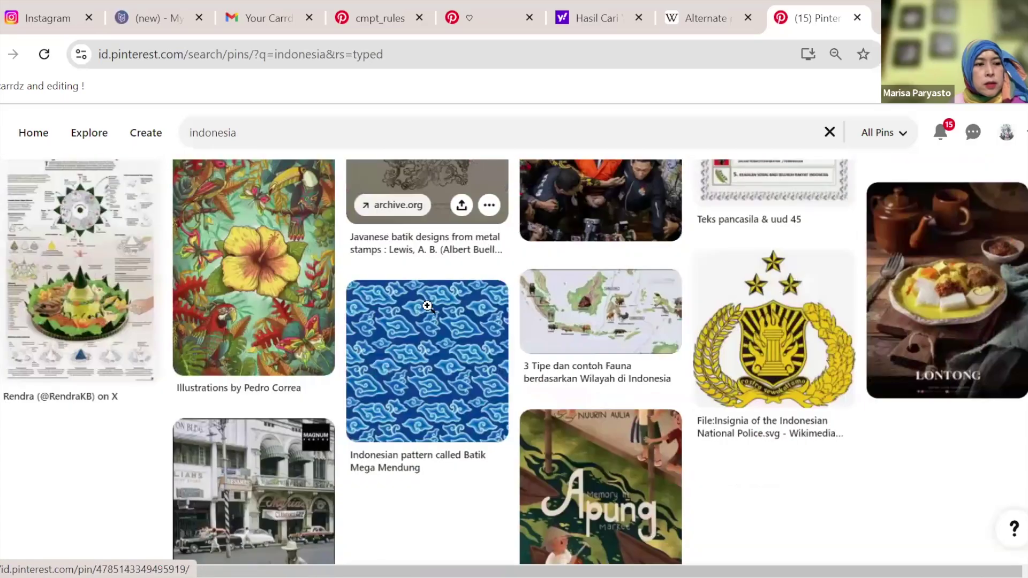
pyautogui.scroll(-6, 426, 304)
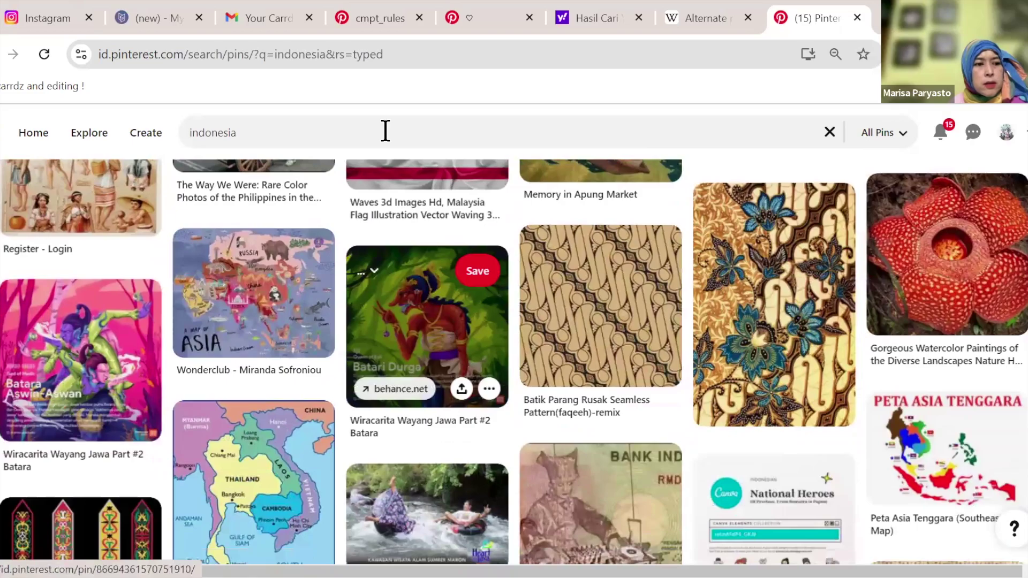
# - Search the pins for "batik merah" and look through the first red batik patterns
pyautogui.click(385, 130)
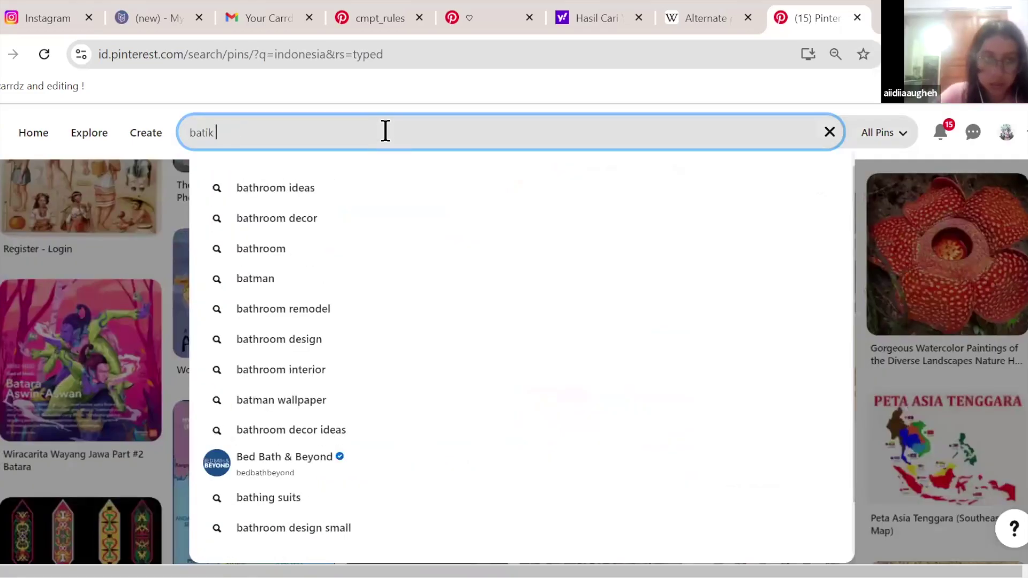
pyautogui.press('Return')
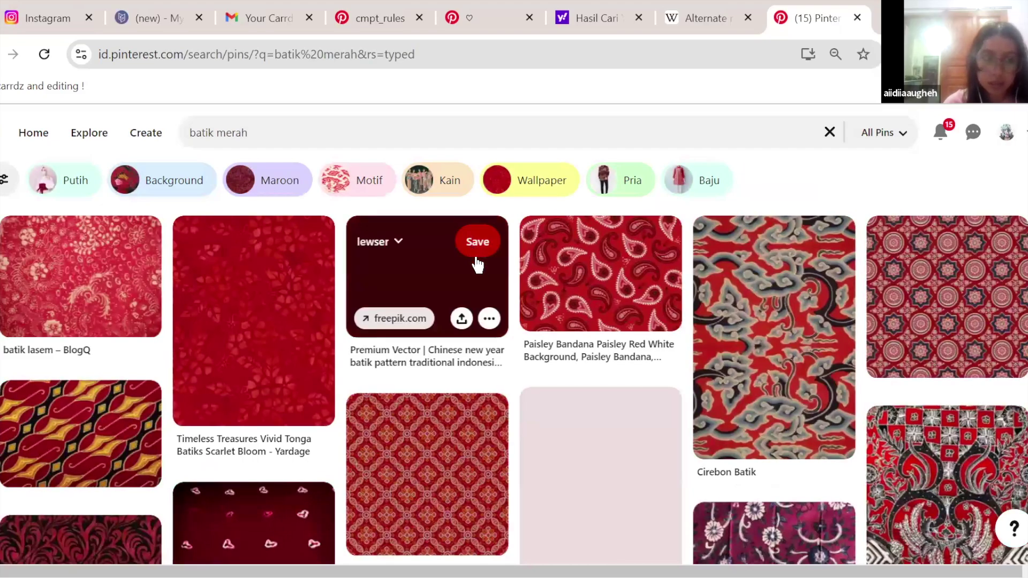
pyautogui.scroll(-4, 460, 297)
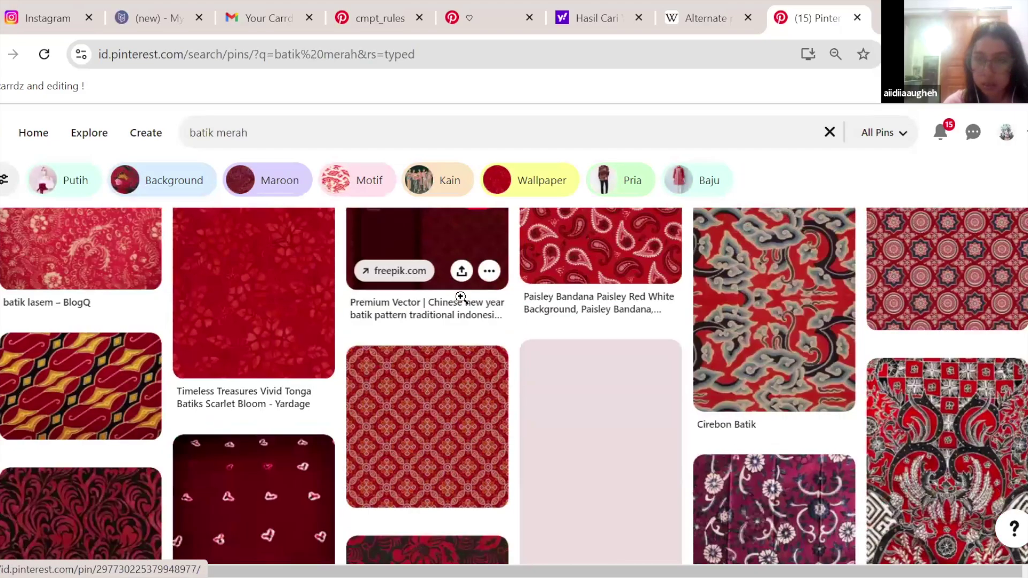
pyautogui.scroll(-3, 304, 332)
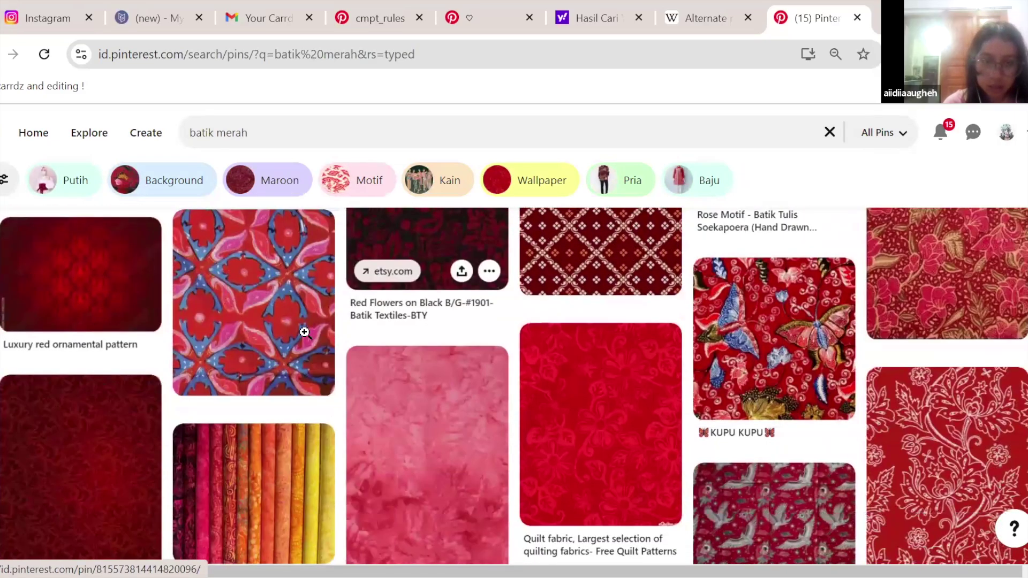
pyautogui.scroll(-3, 345, 338)
pyautogui.scroll(3, 345, 337)
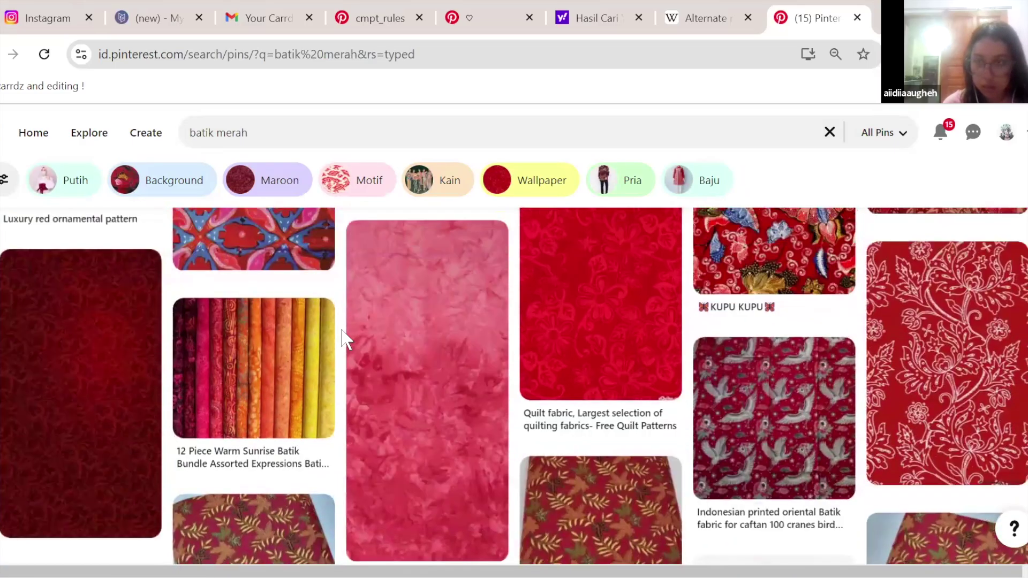
pyautogui.scroll(-4, 347, 332)
pyautogui.scroll(-5, 351, 333)
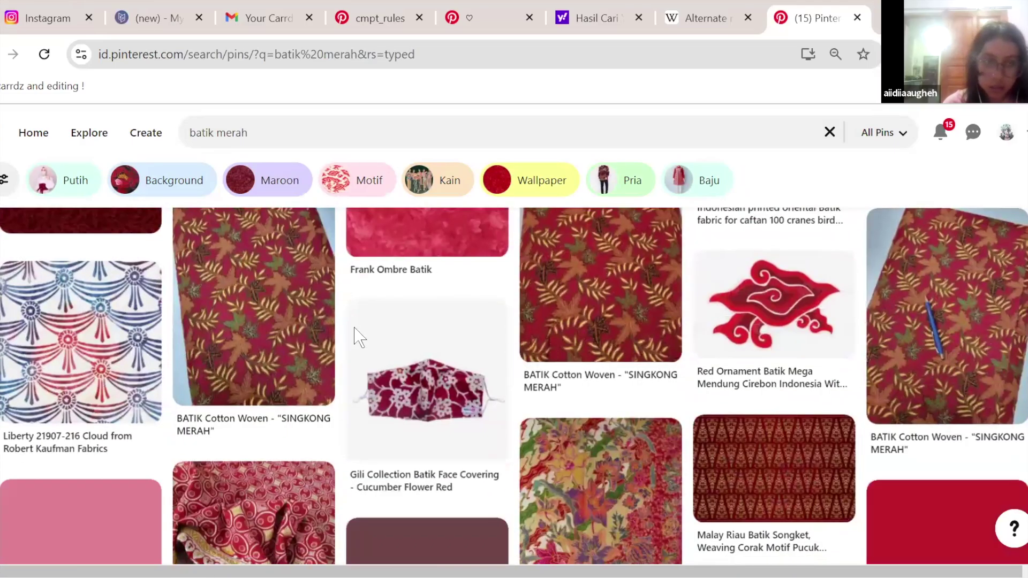
pyautogui.scroll(8, 465, 328)
pyautogui.scroll(3, 721, 287)
pyautogui.scroll(-8, 891, 283)
pyautogui.scroll(-1, 562, 374)
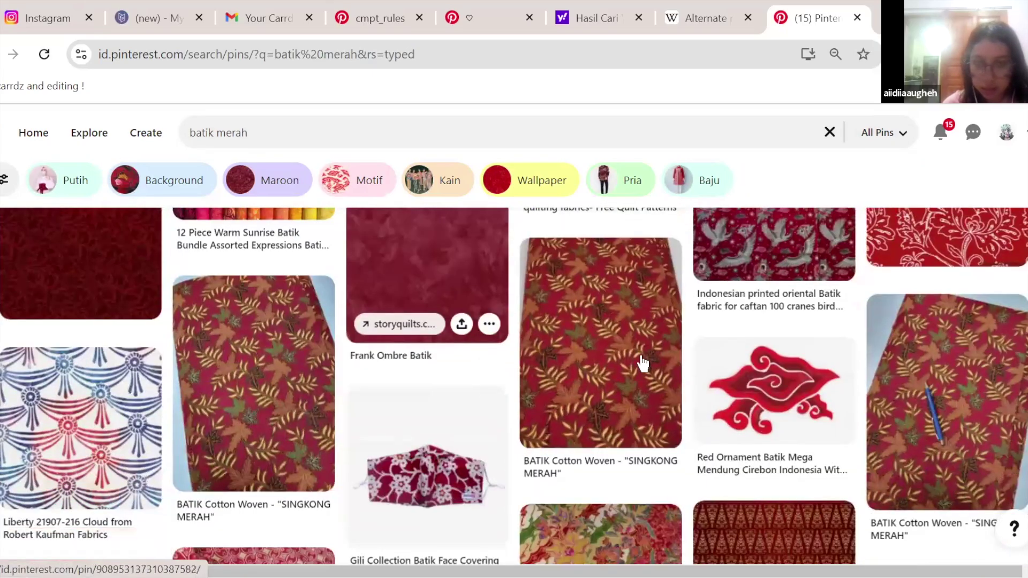
pyautogui.scroll(-8, 613, 357)
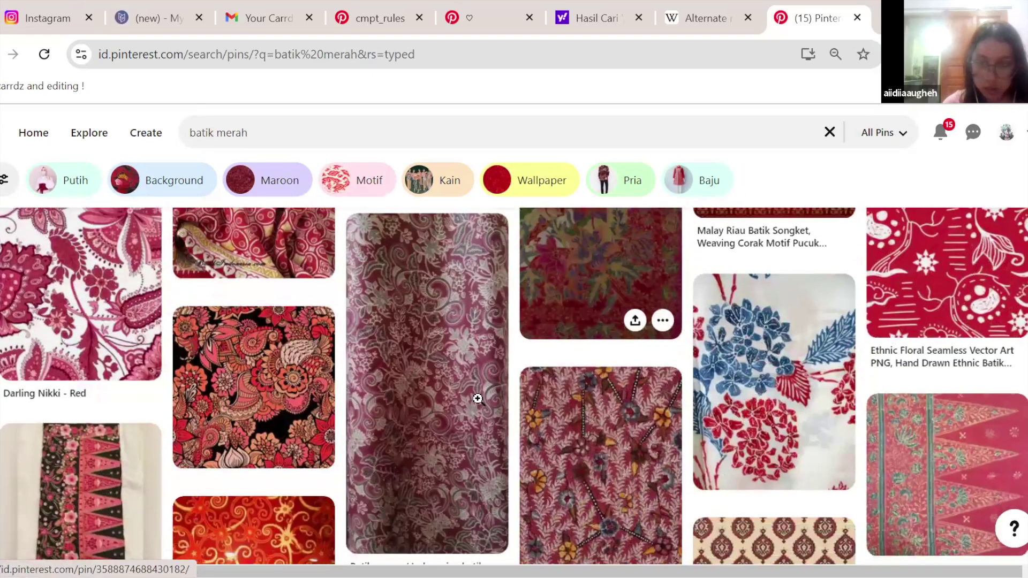
pyautogui.scroll(-10, 460, 386)
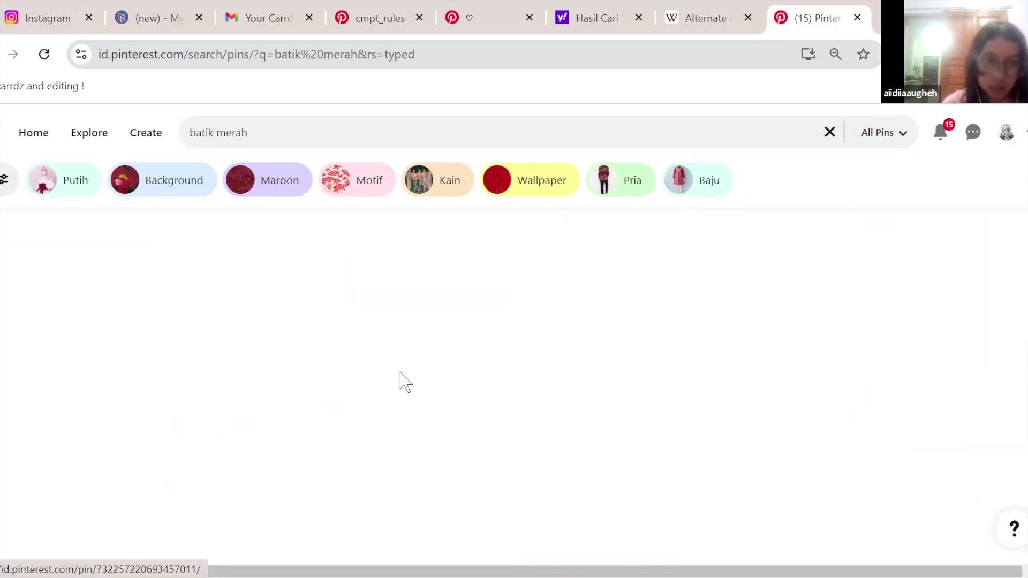
pyautogui.scroll(15, 80, 318)
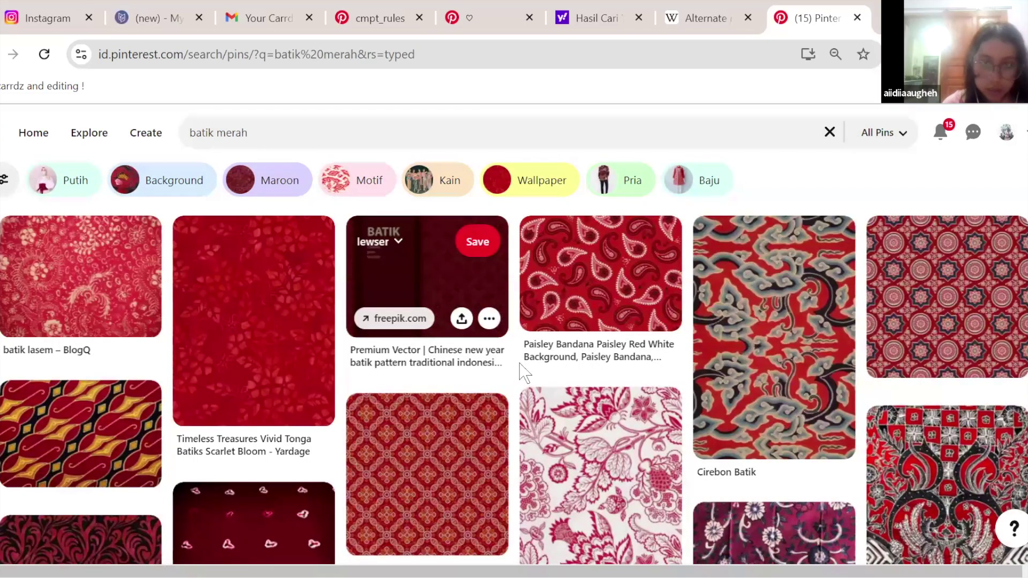
# - Open the batik lasem pin, look through its related batik pins and return to the "batik merah" results
pyautogui.scroll(-2, 460, 393)
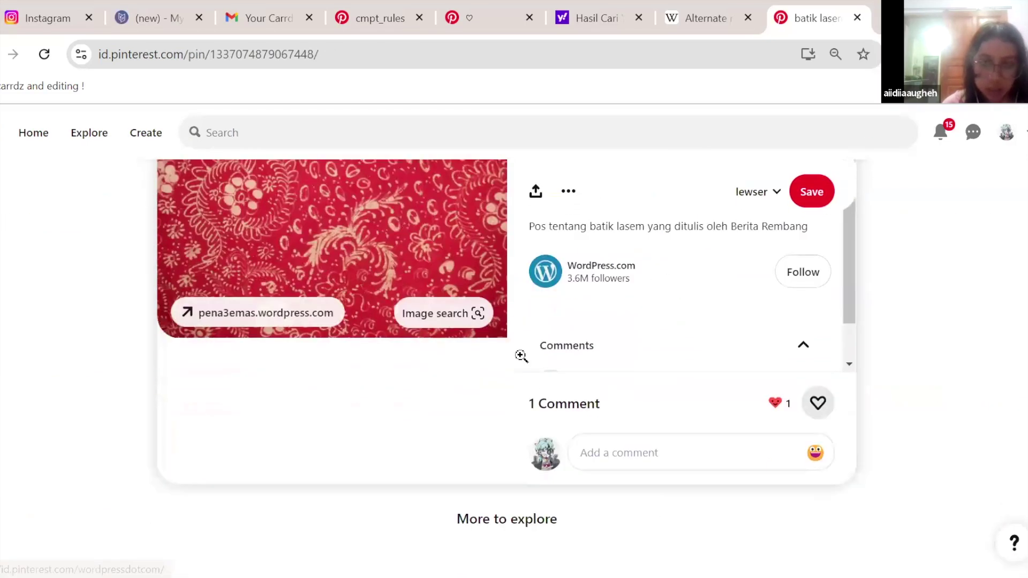
pyautogui.scroll(-10, 521, 356)
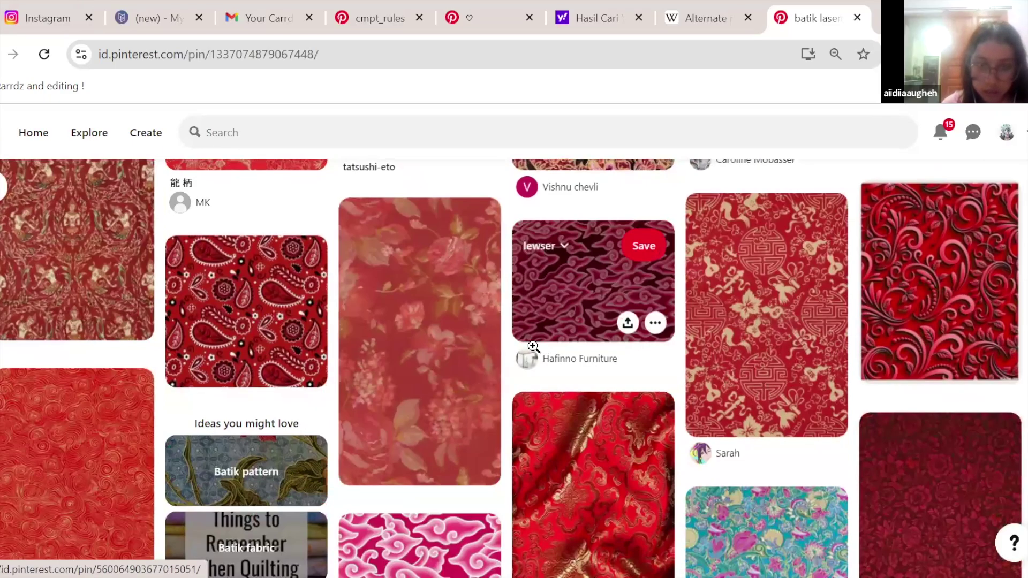
pyautogui.scroll(-10, 533, 347)
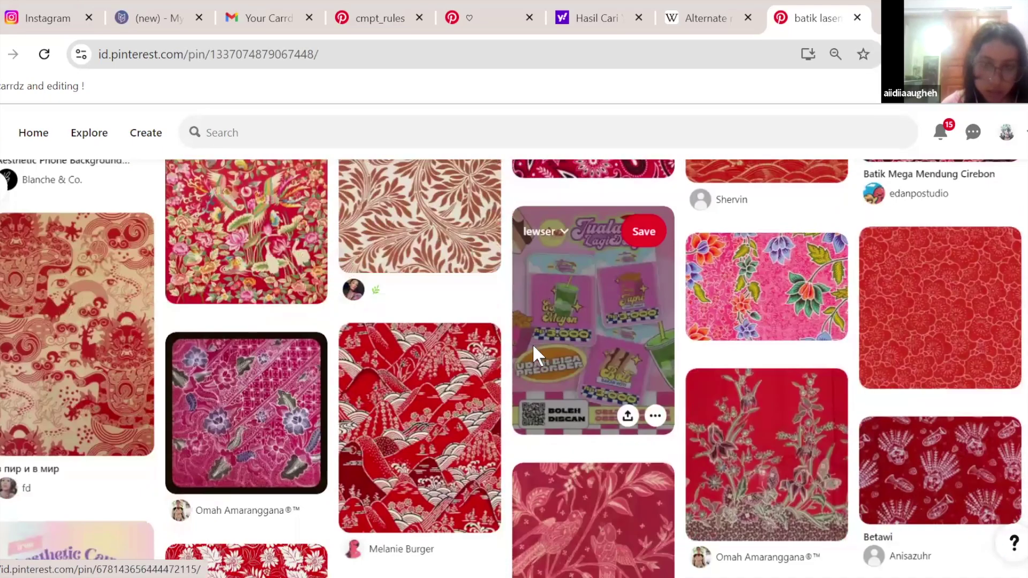
pyautogui.scroll(-2, 464, 325)
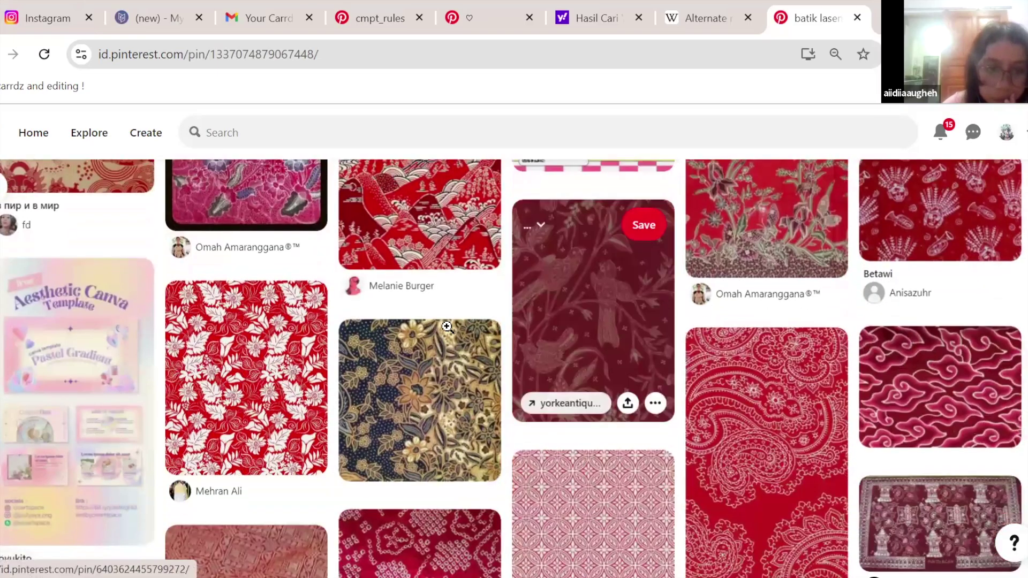
pyautogui.scroll(-6, 446, 327)
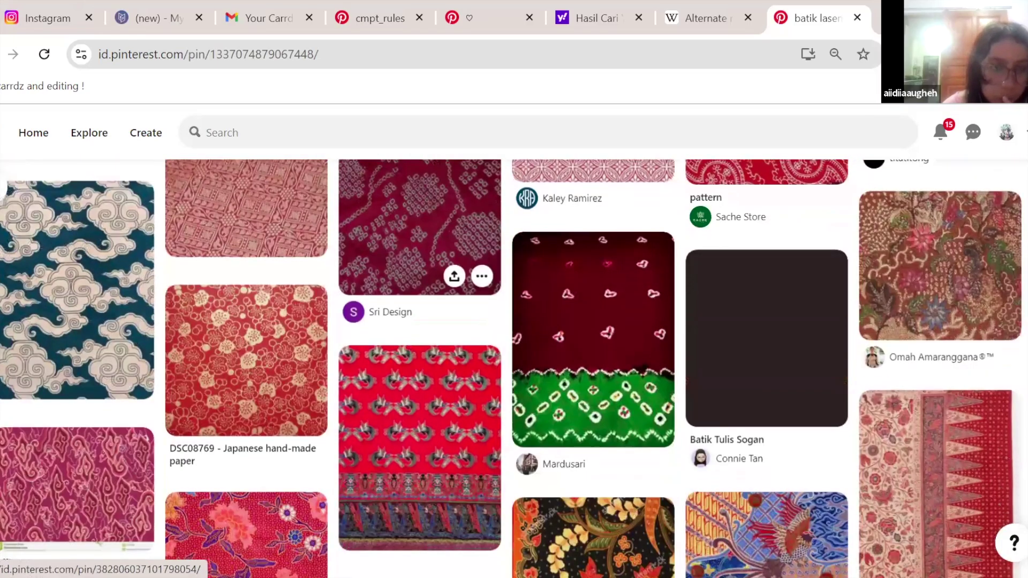
pyautogui.scroll(-5, 235, 301)
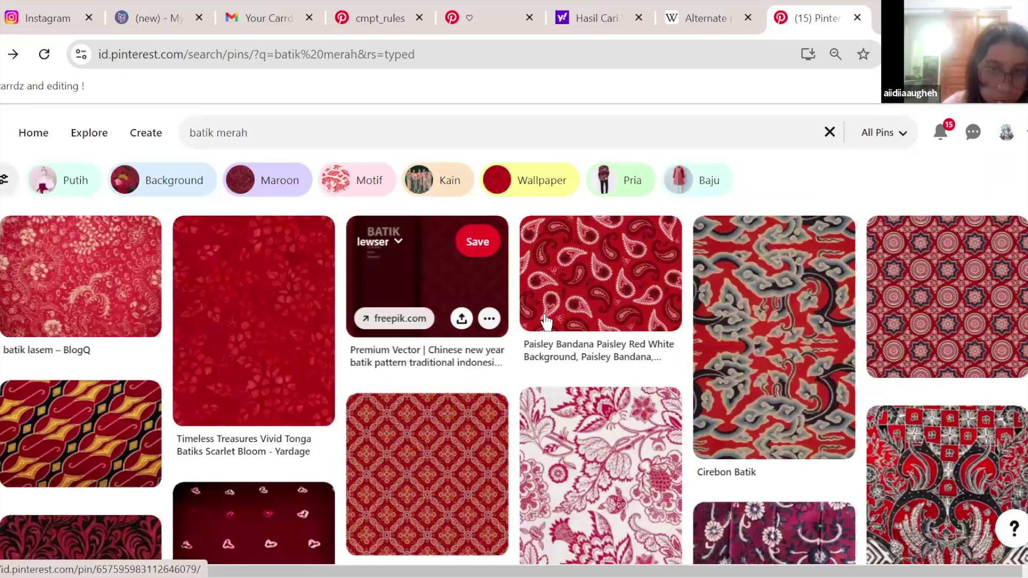
# - Examine the "batik merah" pins far down the results for a red batik picture that suits the page
pyautogui.scroll(-10, 546, 314)
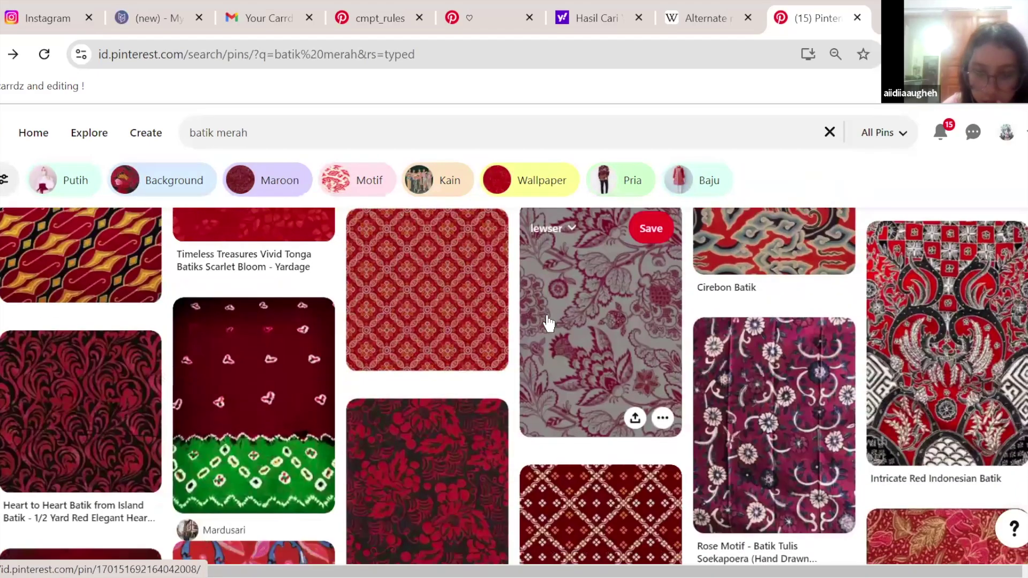
pyautogui.scroll(-10, 547, 316)
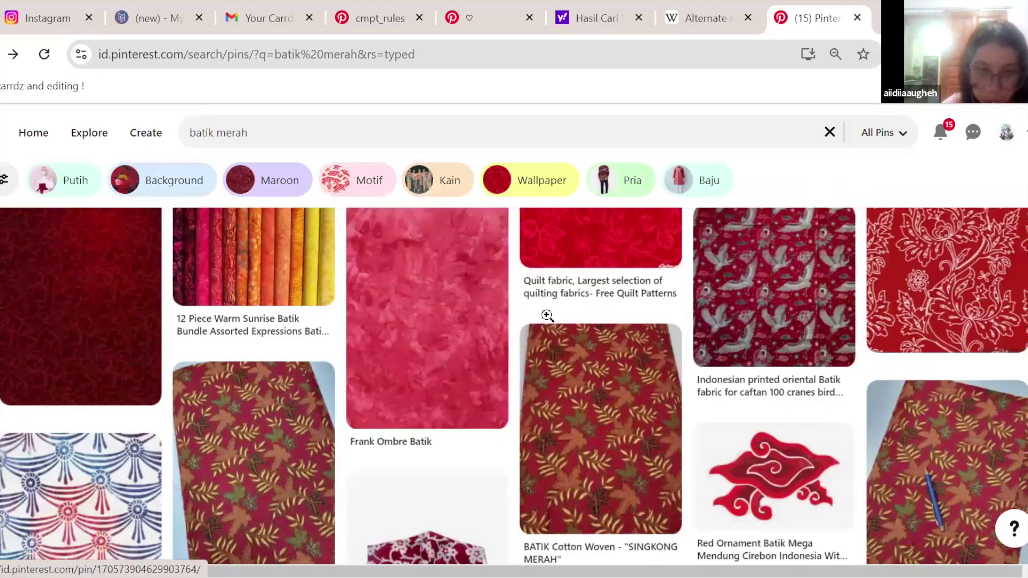
pyautogui.scroll(-10, 546, 314)
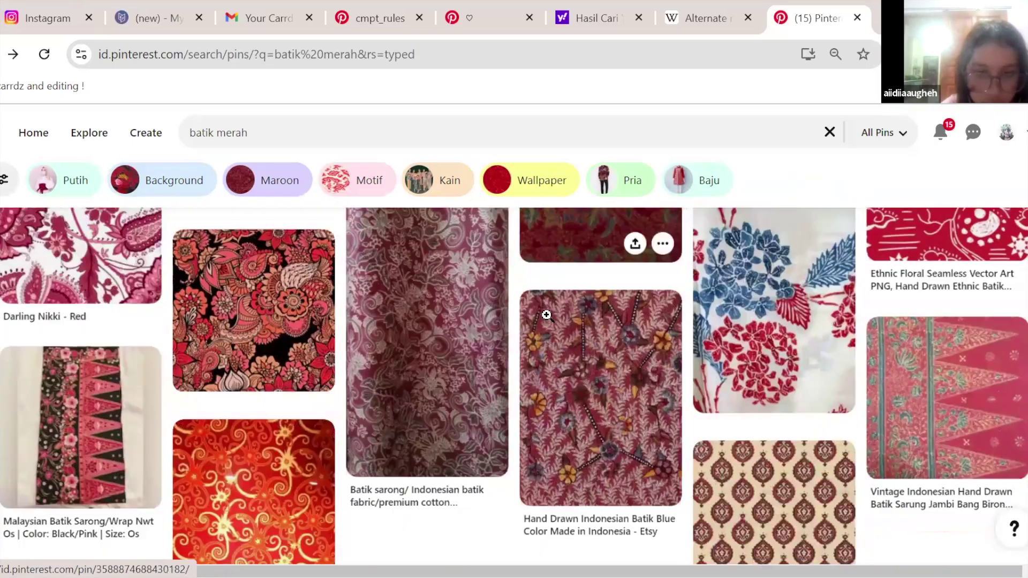
pyautogui.scroll(-10, 545, 315)
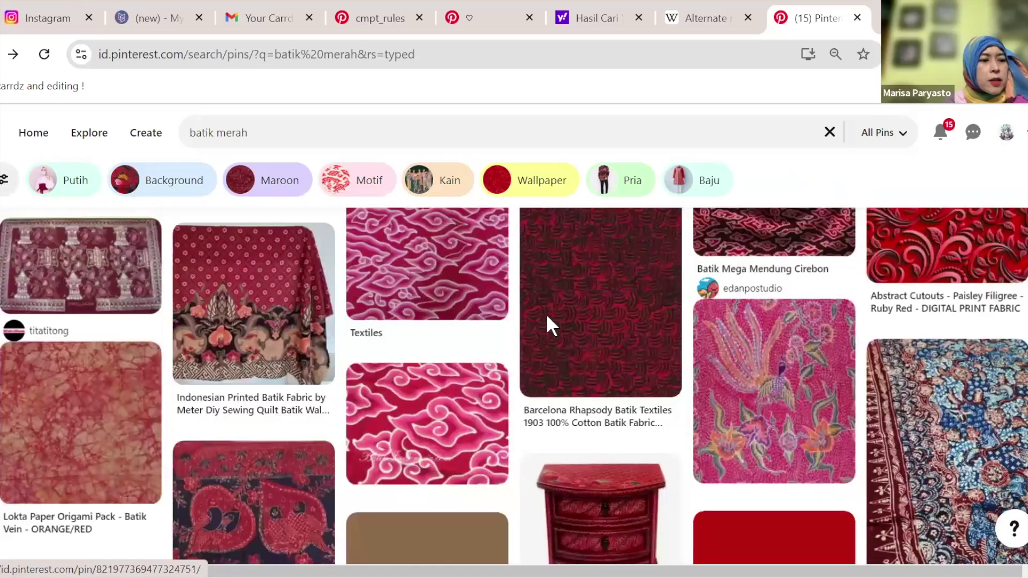
pyautogui.scroll(-2, 540, 320)
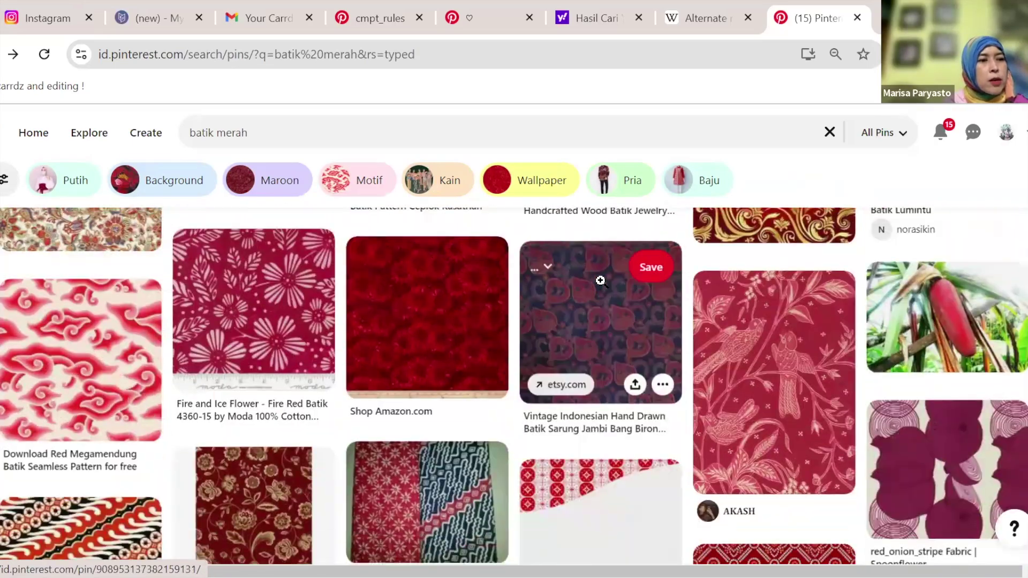
pyautogui.scroll(-15, 601, 280)
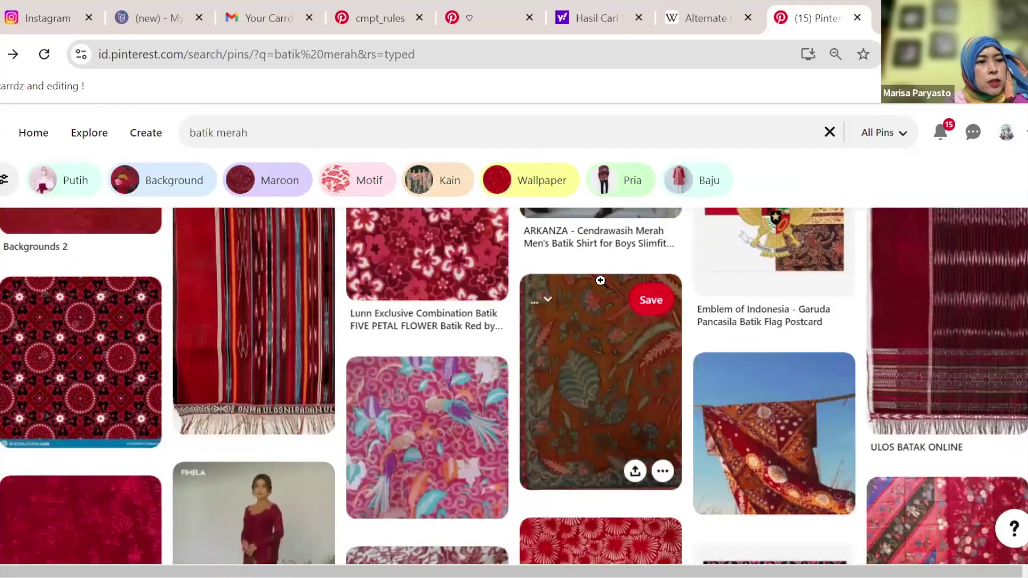
pyautogui.scroll(-8, 600, 280)
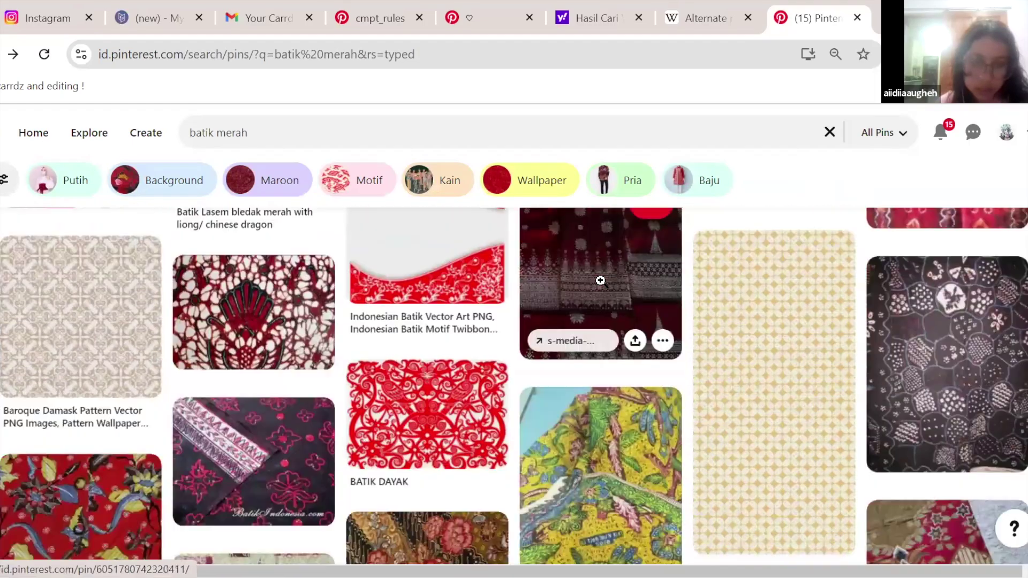
pyautogui.scroll(-12, 600, 280)
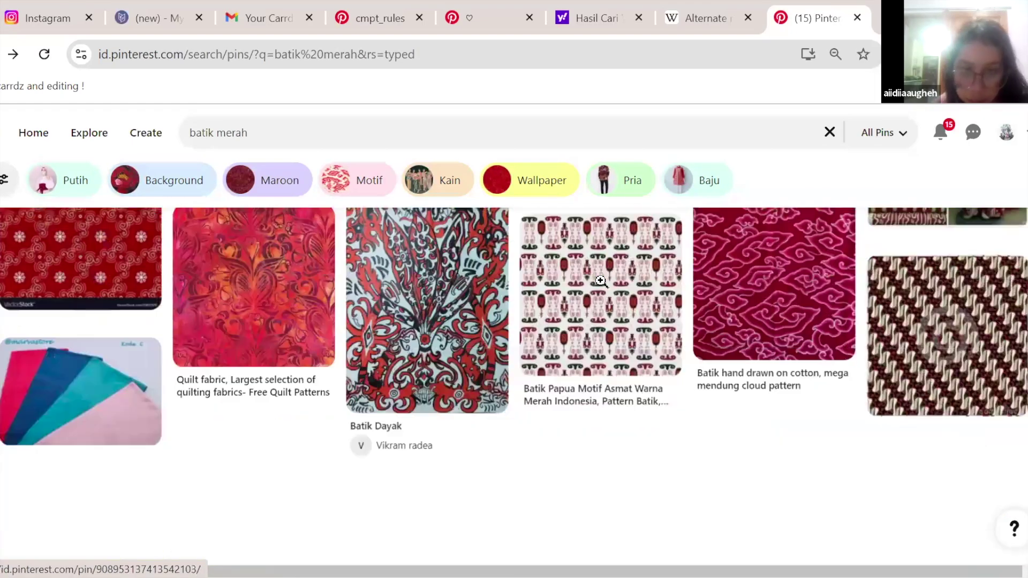
pyautogui.scroll(-3, 600, 281)
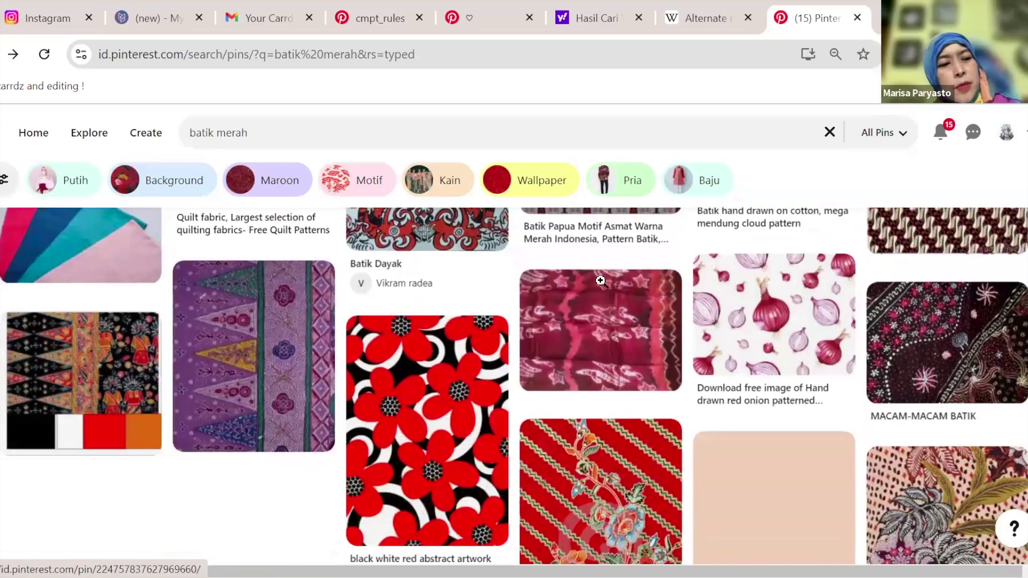
pyautogui.scroll(-3, 601, 280)
pyautogui.scroll(-10, 600, 281)
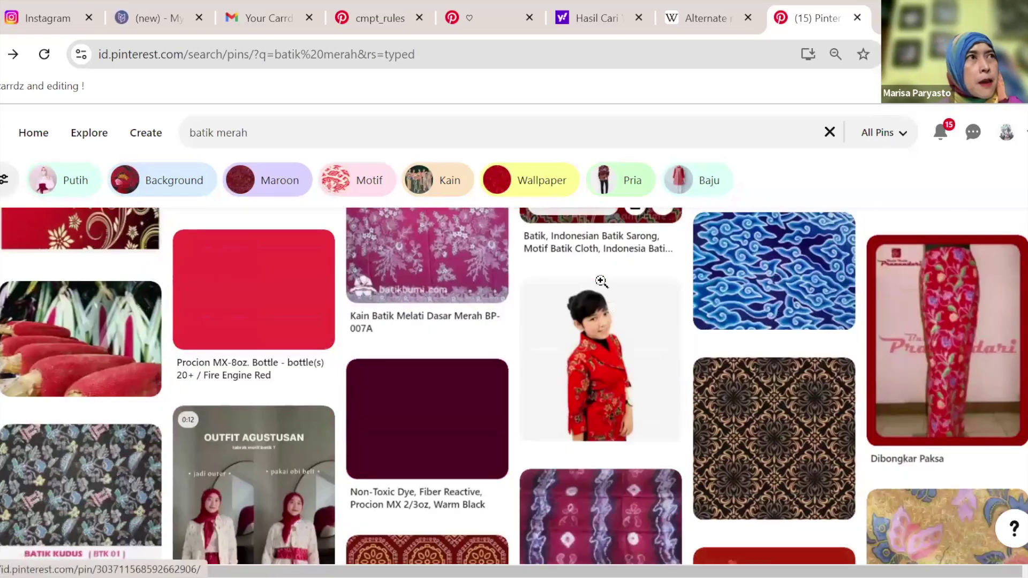
pyautogui.scroll(-7, 598, 288)
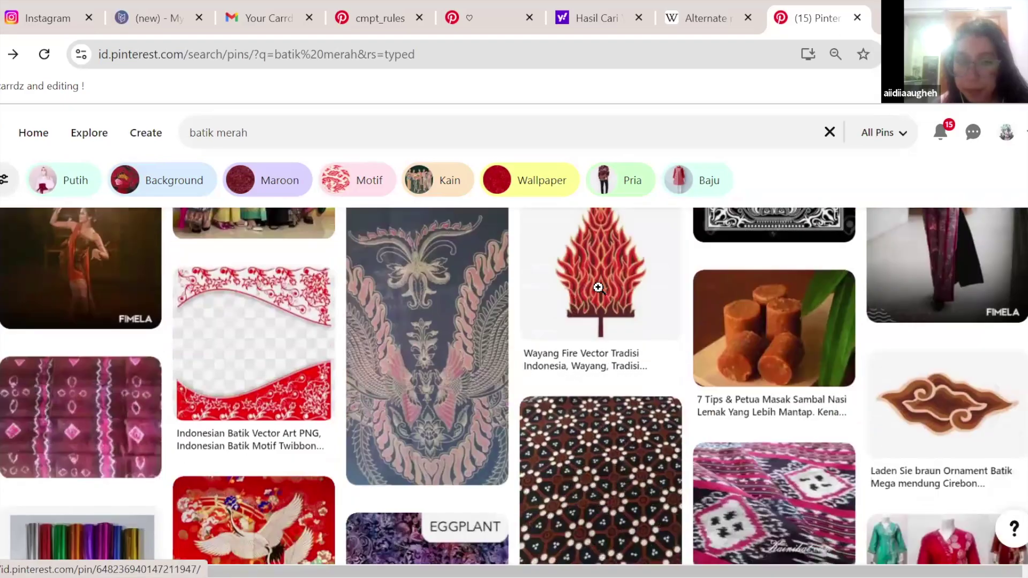
pyautogui.scroll(-10, 598, 288)
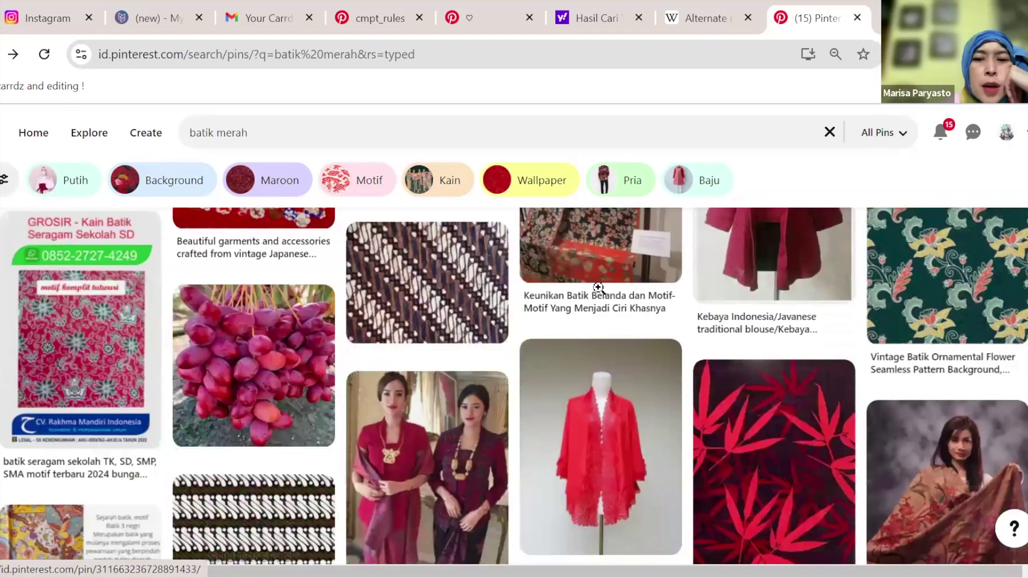
pyautogui.scroll(-12, 597, 288)
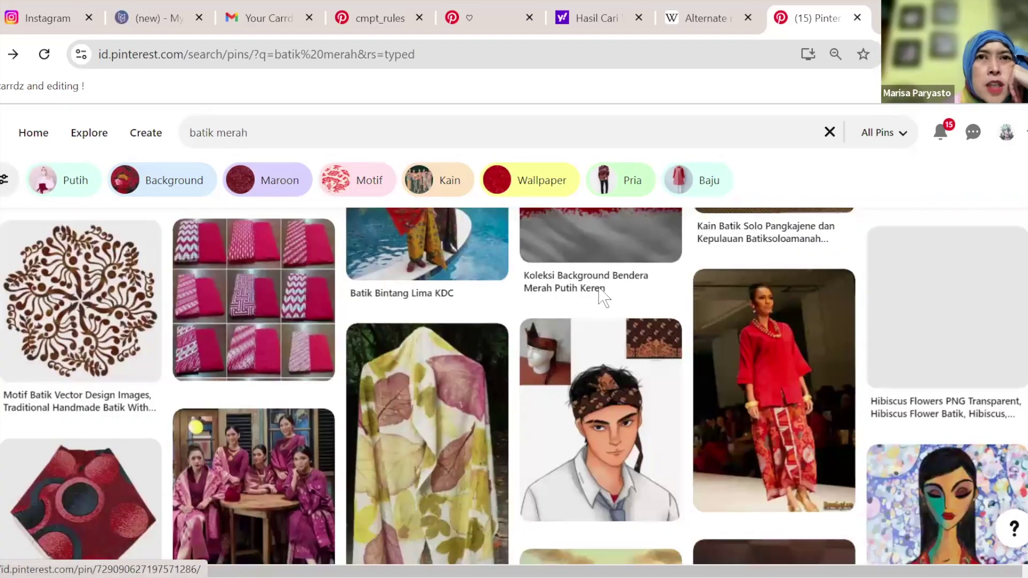
pyautogui.scroll(-6, 598, 287)
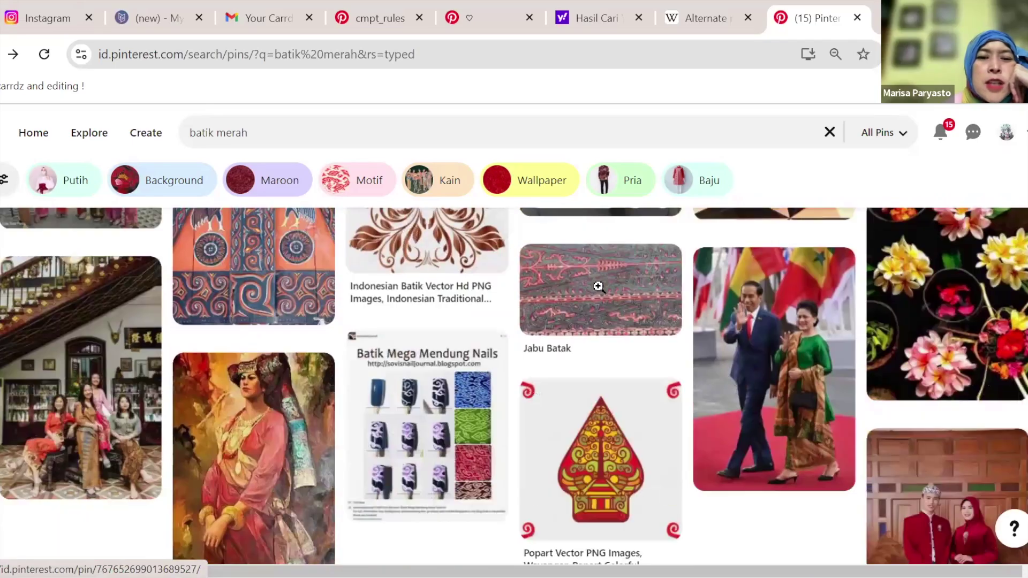
# - Look back up through the "batik merah" results for a red batik pattern that suits the page
pyautogui.scroll(10, 598, 287)
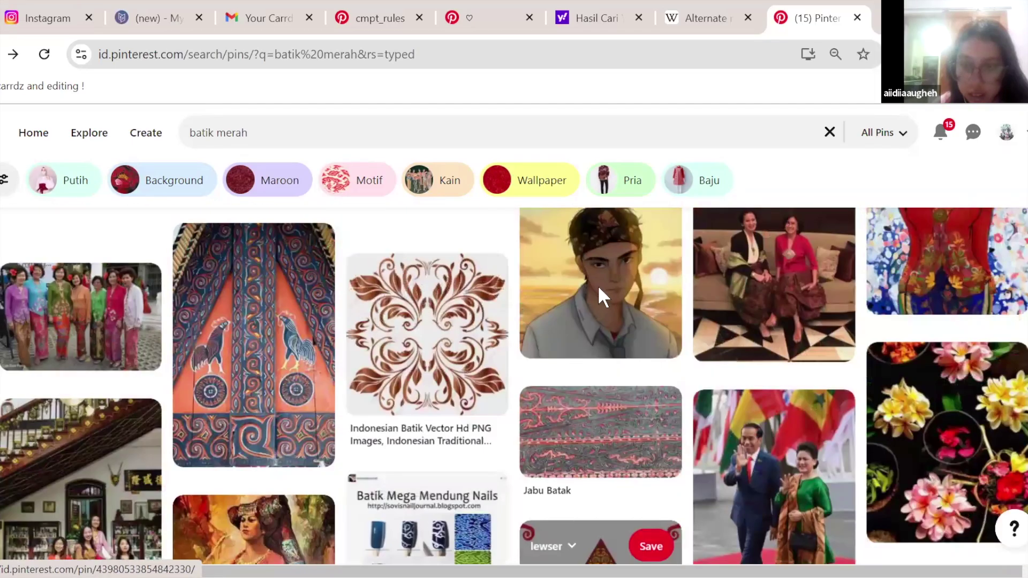
pyautogui.scroll(5, 597, 287)
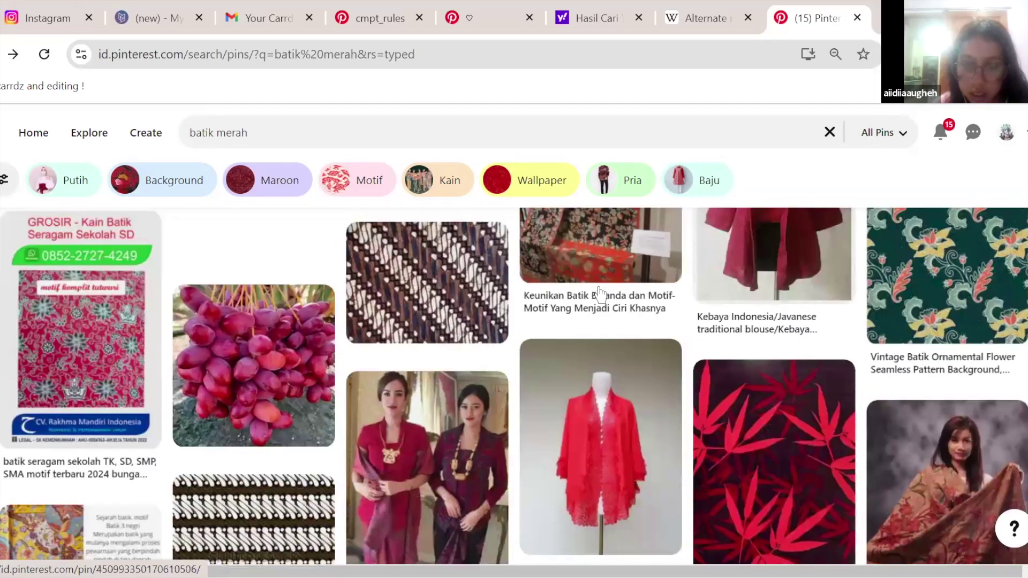
pyautogui.scroll(10, 598, 290)
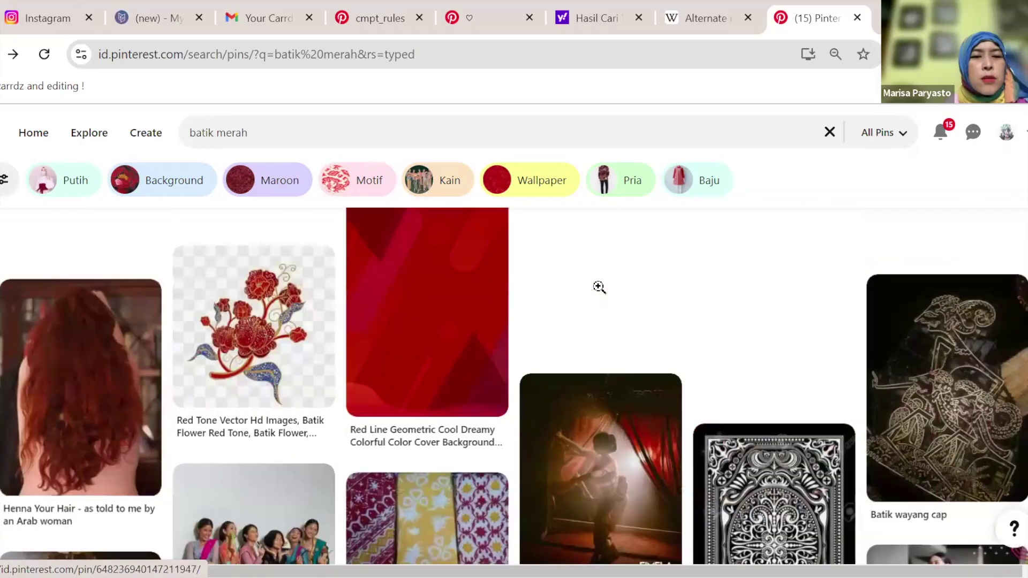
pyautogui.scroll(10, 598, 287)
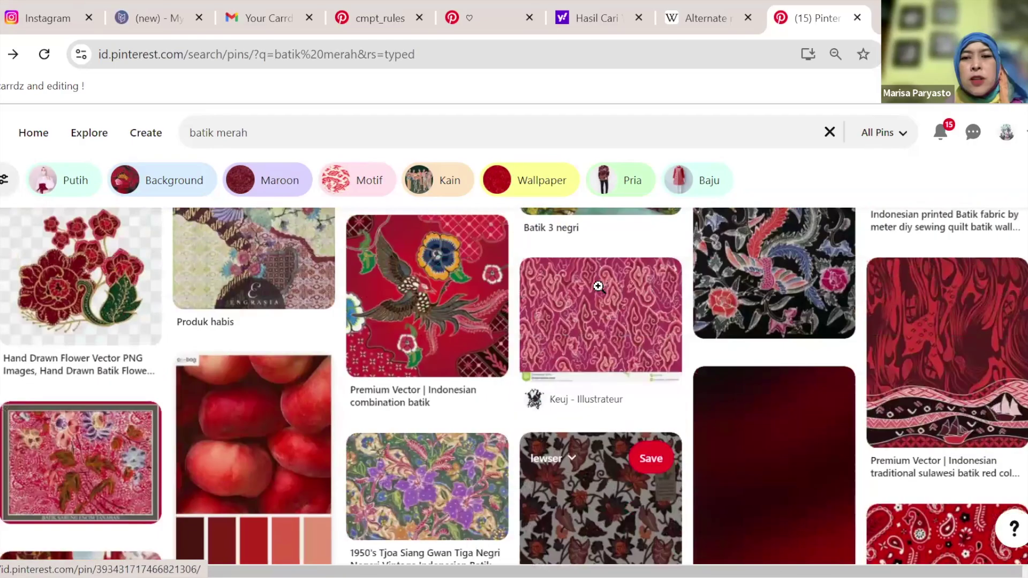
pyautogui.scroll(10, 598, 287)
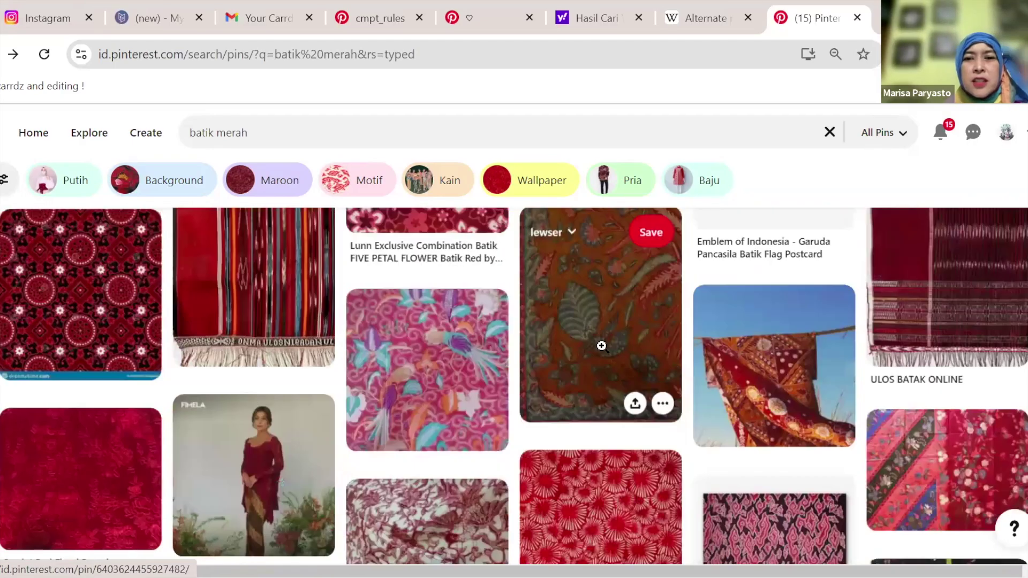
# - Open the red fabric pin with white flower bursts, examine its related patterns and return to the "batik merah" results
pyautogui.scroll(-3, 601, 346)
pyautogui.click(601, 345)
pyautogui.scroll(-1, 603, 353)
pyautogui.scroll(-6, 268, 438)
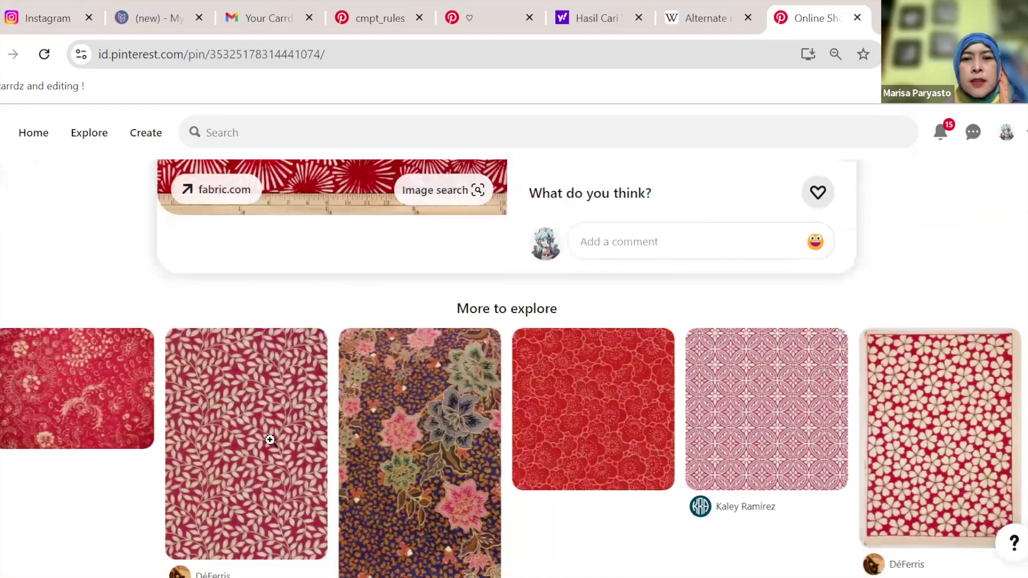
pyautogui.scroll(-4, 270, 439)
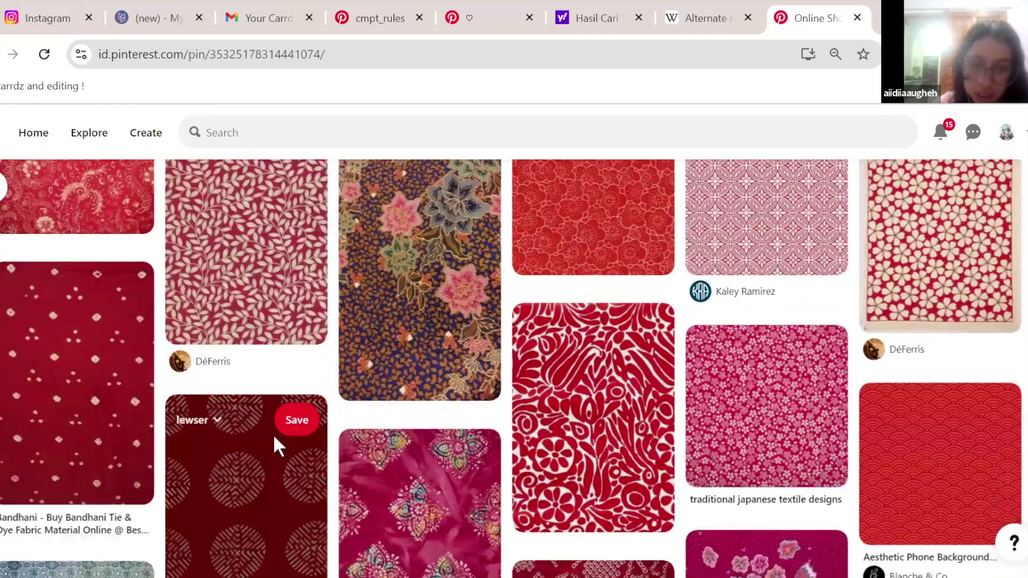
pyautogui.scroll(-7, 273, 435)
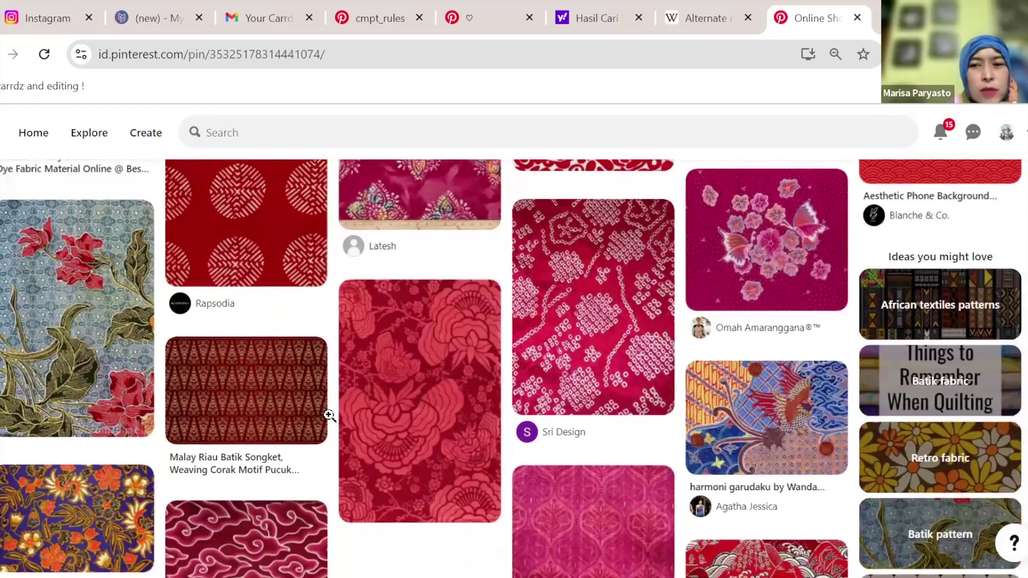
pyautogui.scroll(-6, 468, 391)
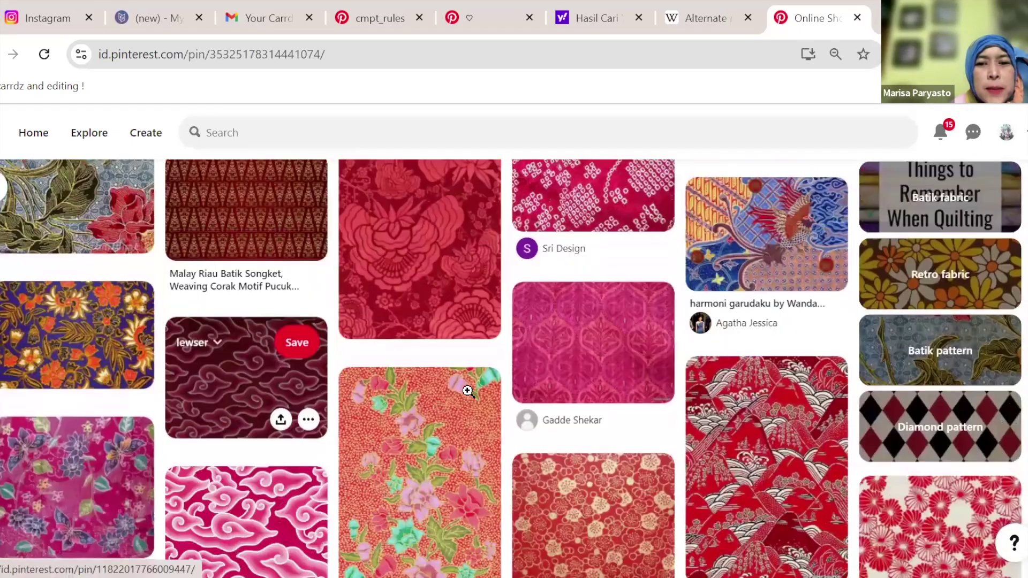
pyautogui.scroll(-7, 391, 410)
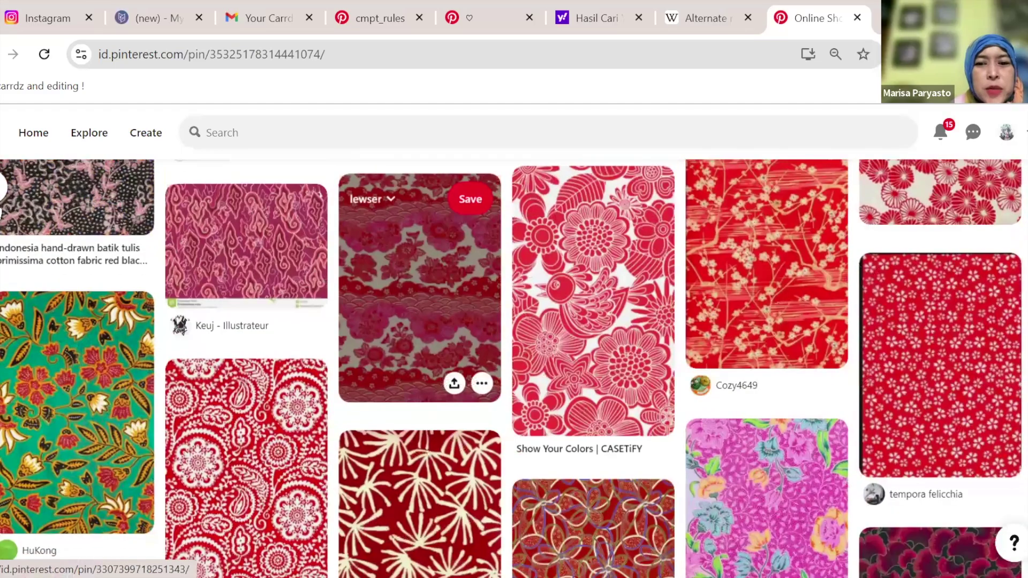
pyautogui.hotkey('alt', 'Left')
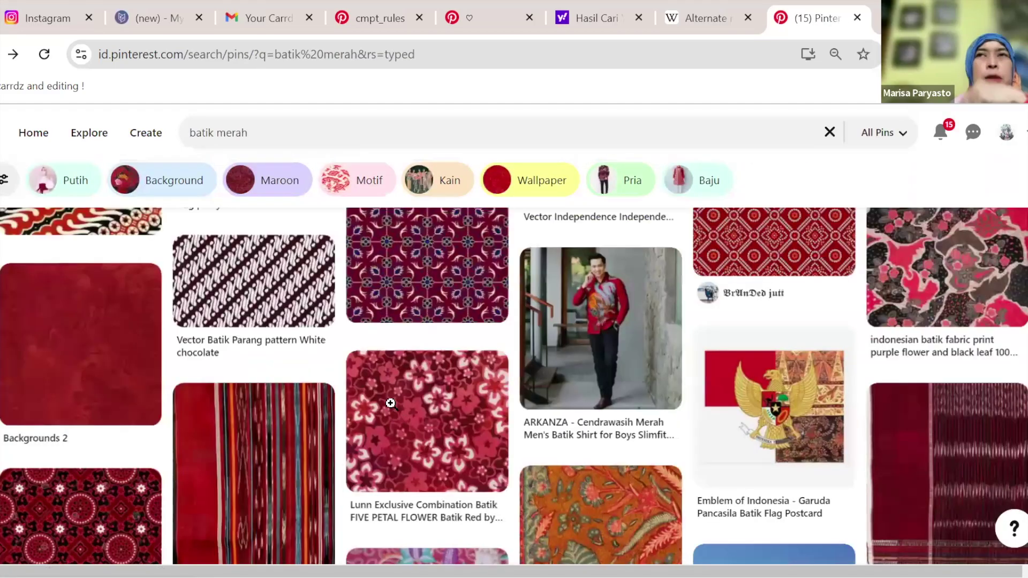
# - Open the batik lasem pin and save its picture as a JPEG image in the Unduhan folder
pyautogui.scroll(-5, 391, 407)
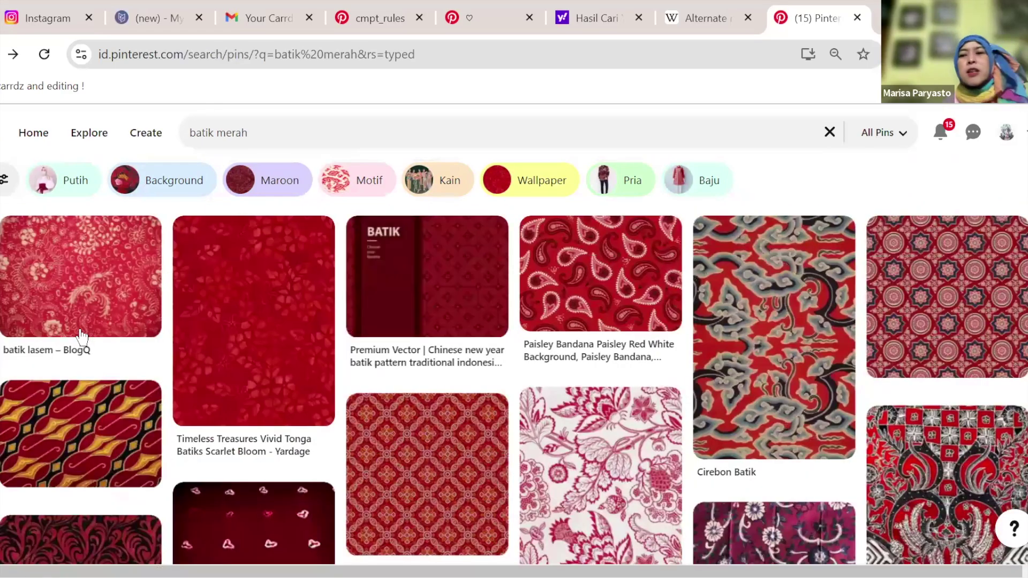
pyautogui.click(143, 349)
pyautogui.scroll(-6, 143, 348)
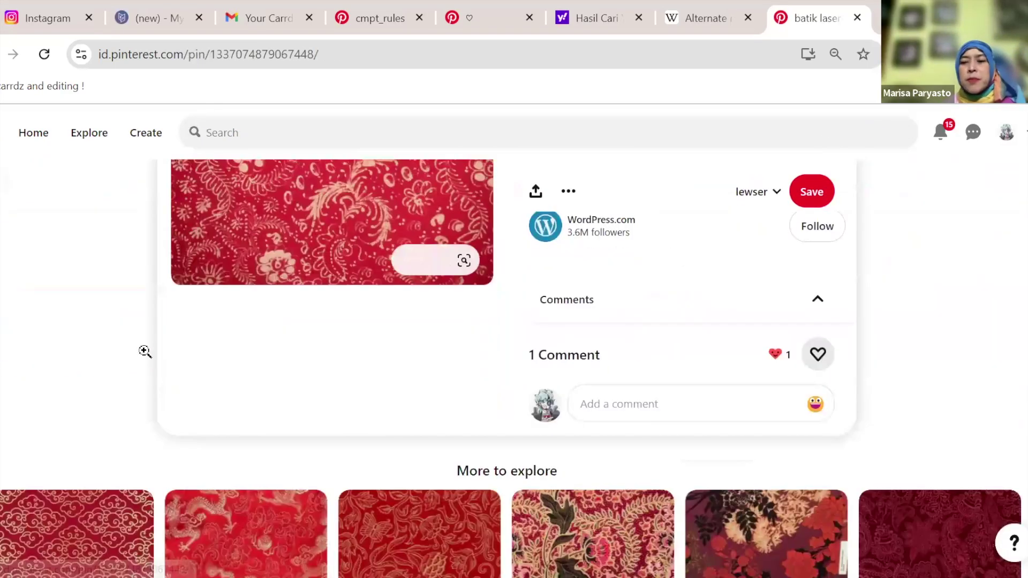
pyautogui.scroll(-3, 226, 360)
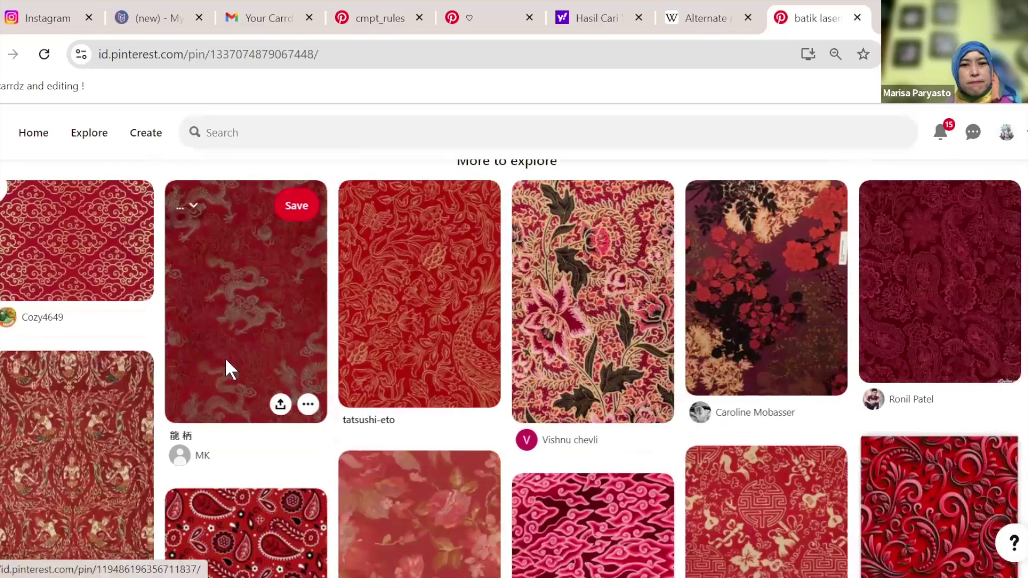
pyautogui.scroll(5, 230, 343)
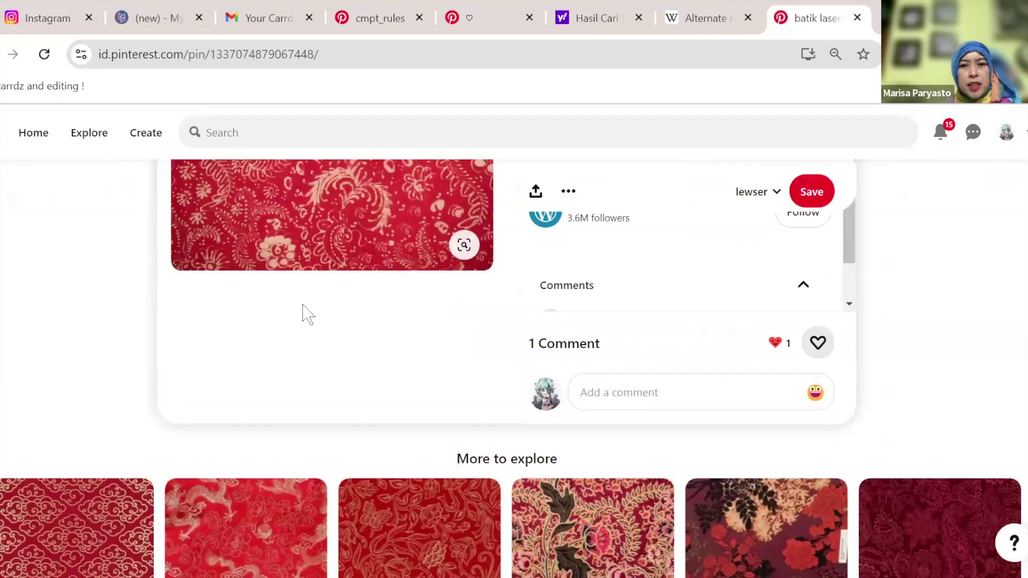
pyautogui.rightClick(345, 331)
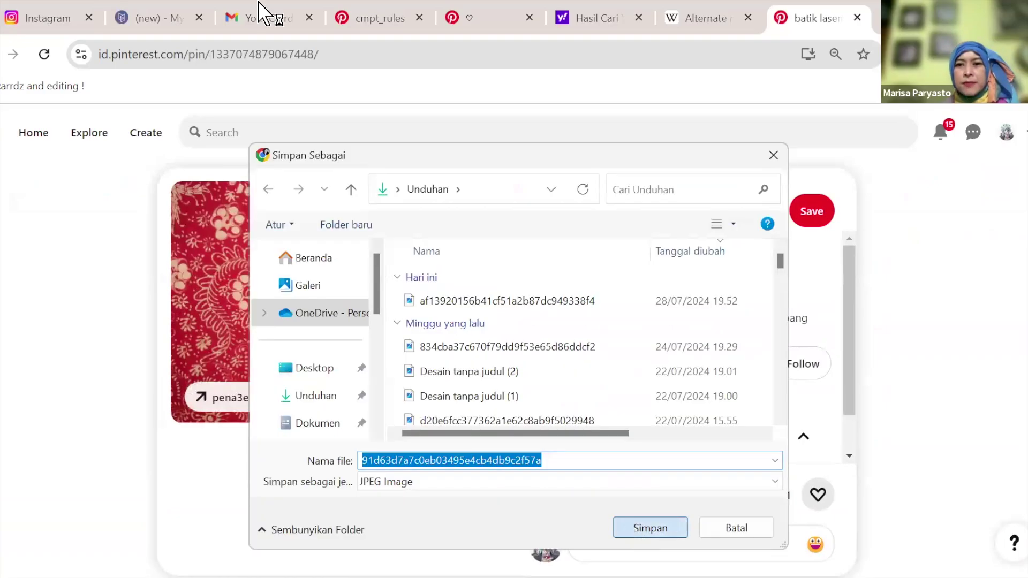
pyautogui.press('Return')
# - Switch to the Carrd editor and upload the saved red batik picture into the empty image element
pyautogui.click(315, 16)
pyautogui.click(152, 18)
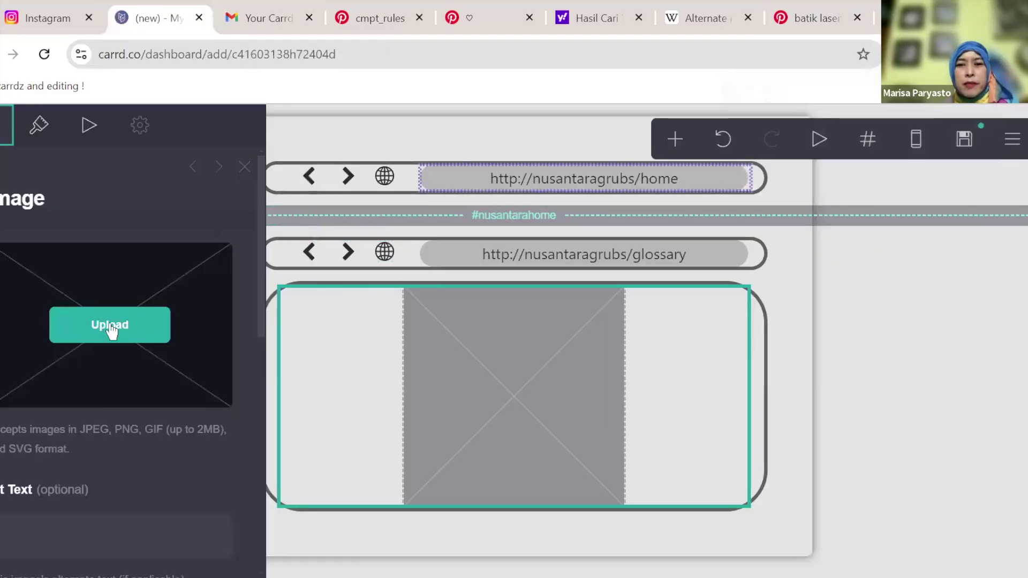
pyautogui.click(103, 338)
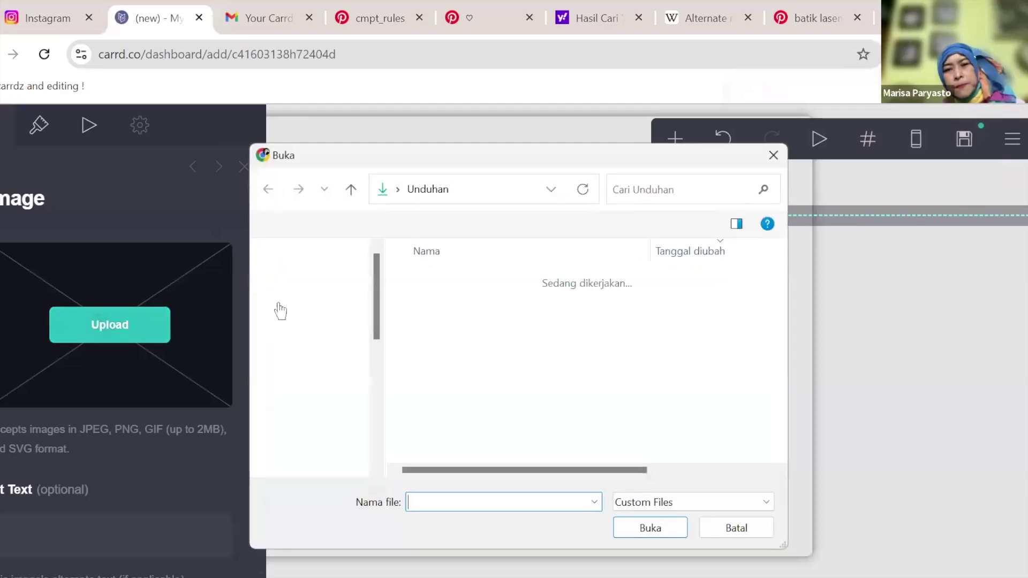
pyautogui.click(503, 303)
pyautogui.click(655, 534)
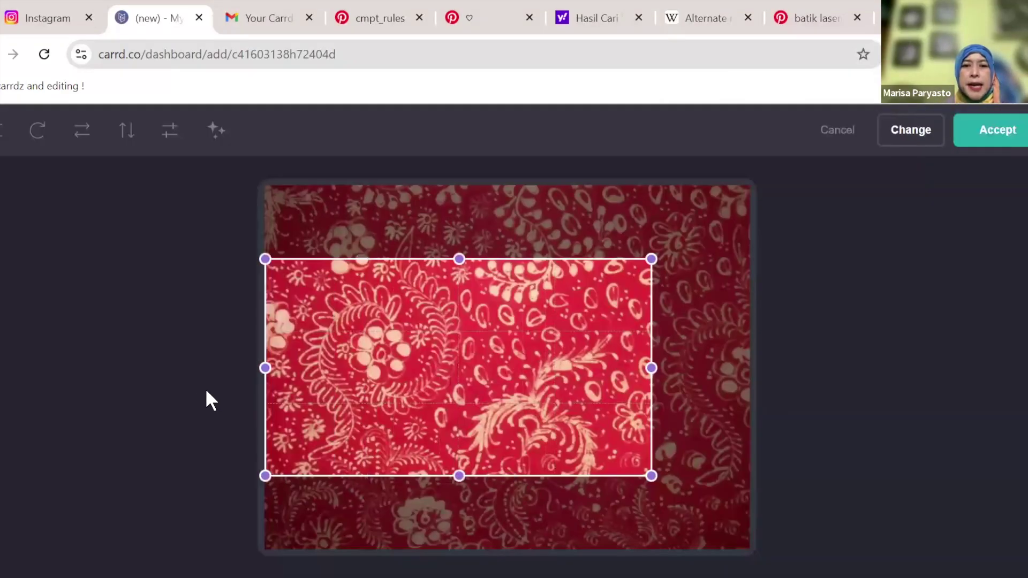
# - Crop the batik picture to a low, full-width horizontal band across its middle and accept the crop
pyautogui.moveTo(651, 368); pyautogui.dragTo(748, 367)
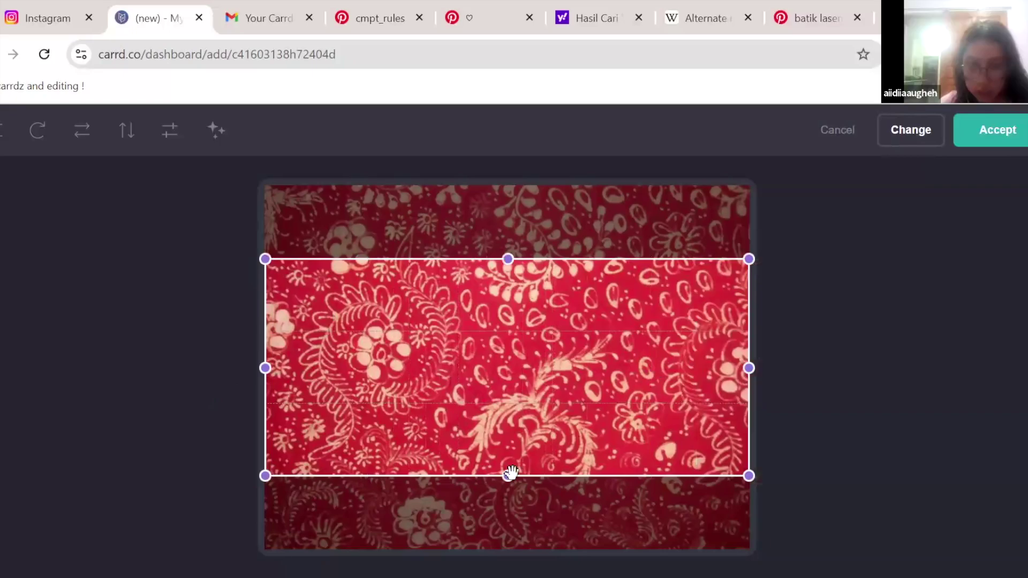
pyautogui.moveTo(510, 472); pyautogui.dragTo(523, 394)
pyautogui.moveTo(535, 344); pyautogui.dragTo(533, 373)
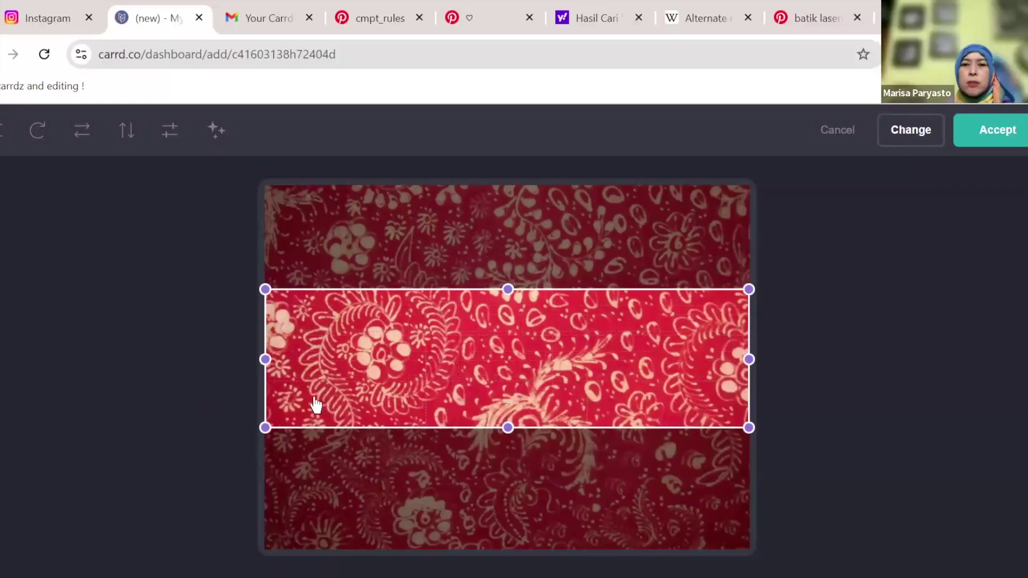
pyautogui.press('Return')
# - Set the batik image's width to 32, reduce its height and set its corner rounding to 3
pyautogui.moveTo(31, 331); pyautogui.dragTo(60, 334)
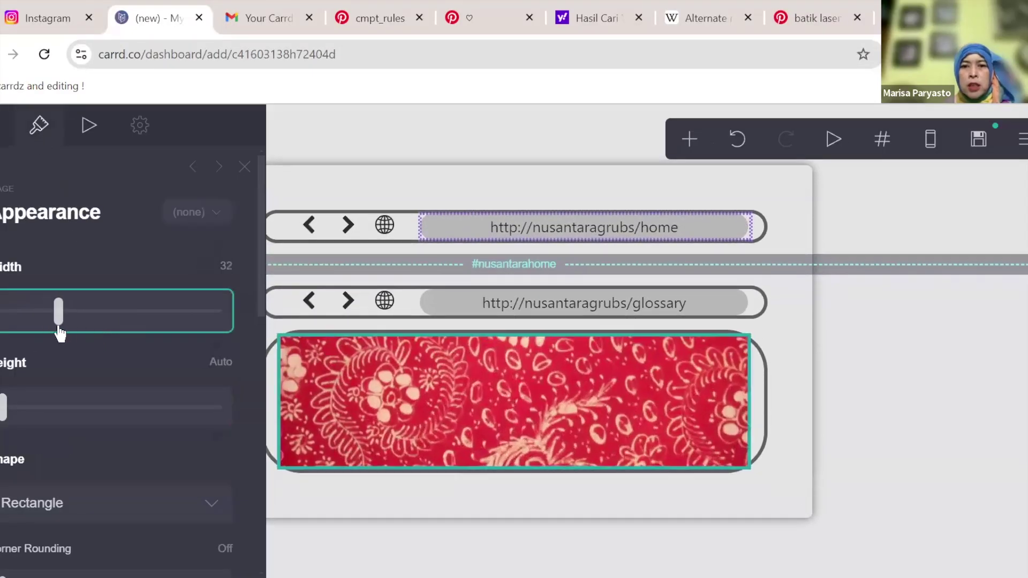
pyautogui.moveTo(6, 413); pyautogui.dragTo(30, 422)
pyautogui.scroll(-8, 159, 445)
pyautogui.moveTo(10, 257); pyautogui.dragTo(264, 287)
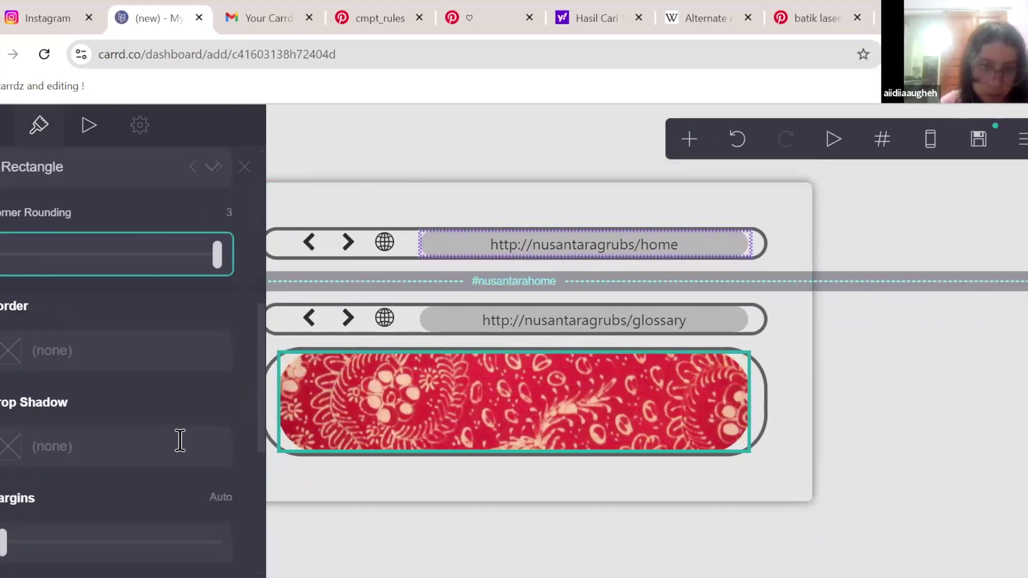
pyautogui.scroll(-2, 179, 443)
pyautogui.moveTo(4, 458)
pyautogui.mouseDown()
pyautogui.moveTo(22, 457)
pyautogui.moveTo(4, 458)
pyautogui.mouseUp()
pyautogui.click(411, 563)
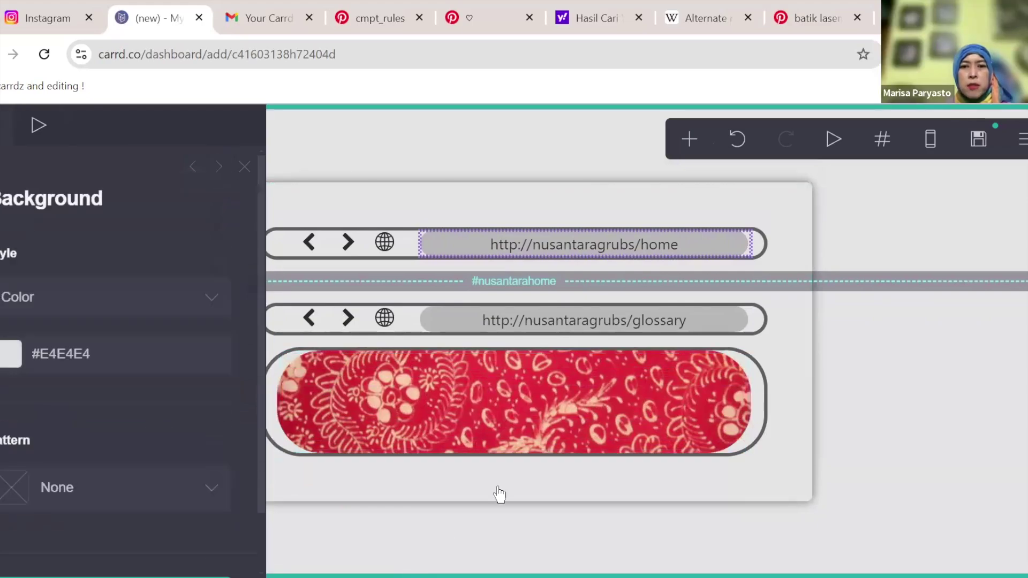
# - Increase the batik image's width setting slightly and reduce its height further for a flatter strip
pyautogui.click(516, 418)
pyautogui.click(688, 140)
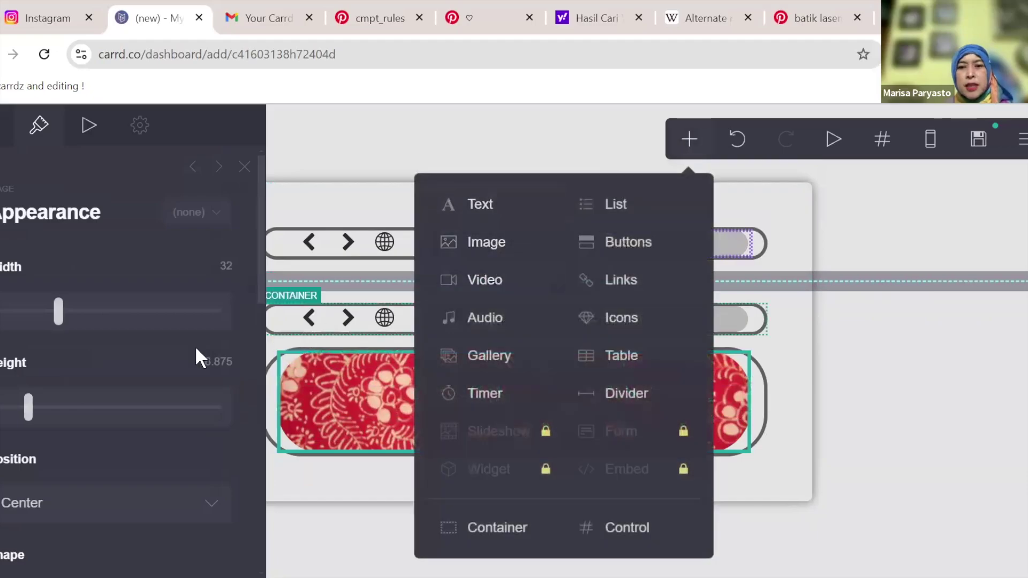
pyautogui.scroll(-8, 111, 375)
pyautogui.scroll(6, 101, 358)
pyautogui.moveTo(58, 225)
pyautogui.mouseDown()
pyautogui.moveTo(30, 224)
pyautogui.moveTo(66, 225)
pyautogui.mouseUp()
pyautogui.moveTo(33, 343); pyautogui.dragTo(21, 344)
pyautogui.press('Escape')
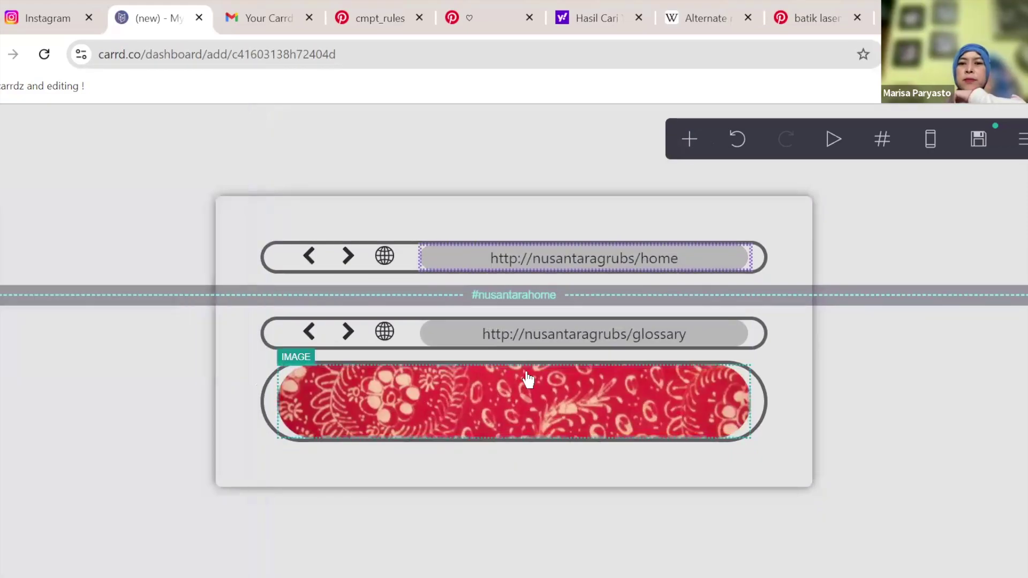
# - Set the width of the container around the batik image to 91 and its vertical padding to 0.625
pyautogui.click(265, 402)
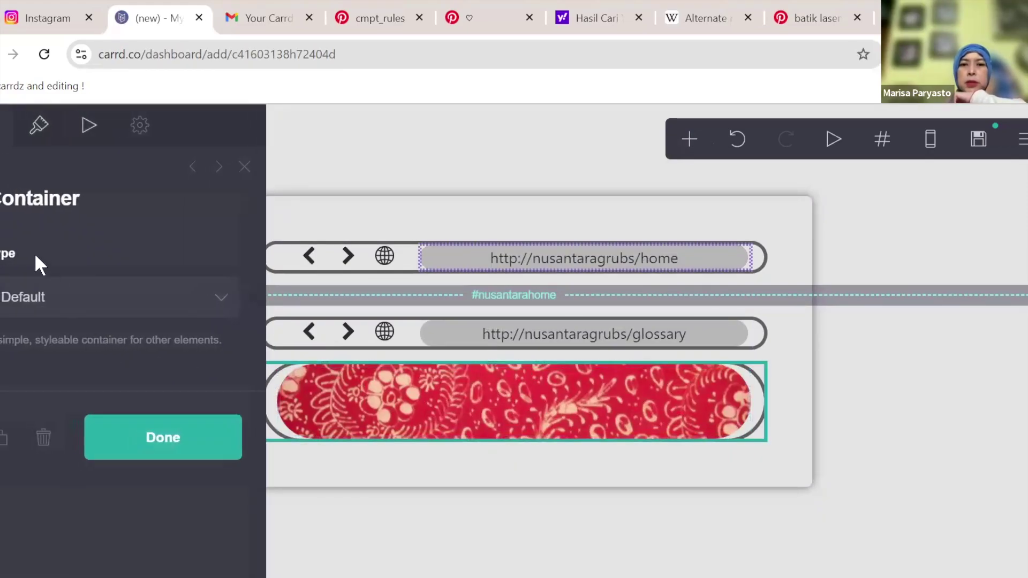
pyautogui.click(32, 134)
pyautogui.scroll(-3, 110, 427)
pyautogui.moveTo(153, 328)
pyautogui.mouseDown()
pyautogui.moveTo(168, 329)
pyautogui.moveTo(156, 329)
pyautogui.mouseUp()
pyautogui.scroll(-2, 34, 446)
pyautogui.moveTo(7, 478); pyautogui.dragTo(2, 499)
pyautogui.moveTo(4, 362); pyautogui.dragTo(9, 364)
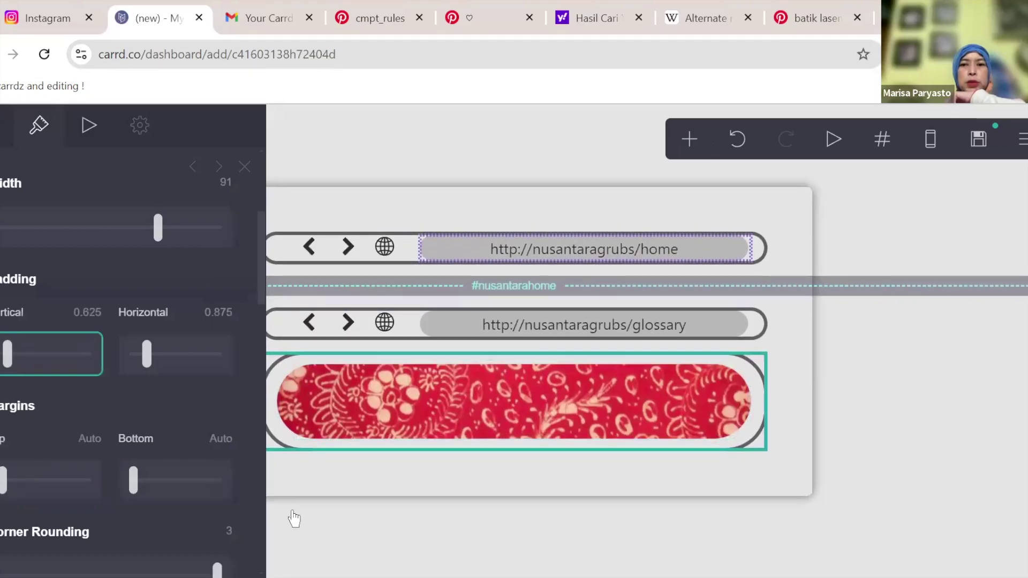
pyautogui.click(350, 555)
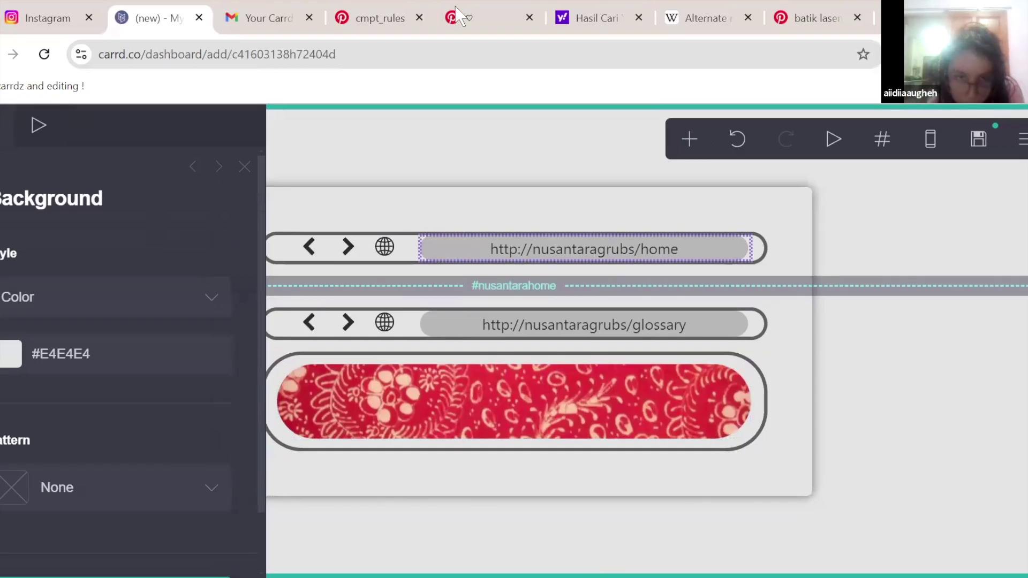
# - Check the layout of the browser-window reference pin and its related Carrd designs on Pinterest, and return to the Carrd editor
pyautogui.hotkey('ctrl', '5')
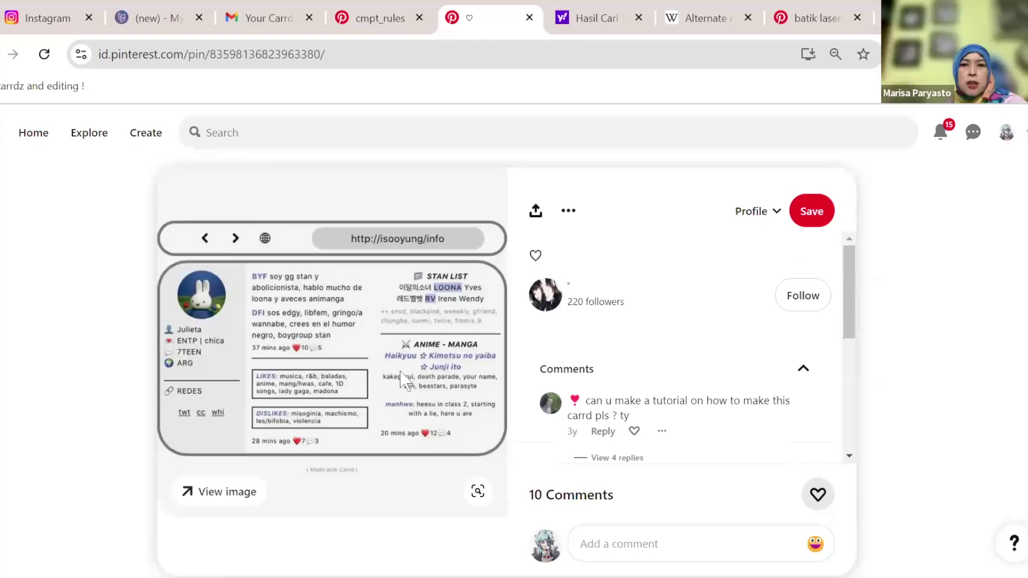
pyautogui.scroll(-5, 399, 371)
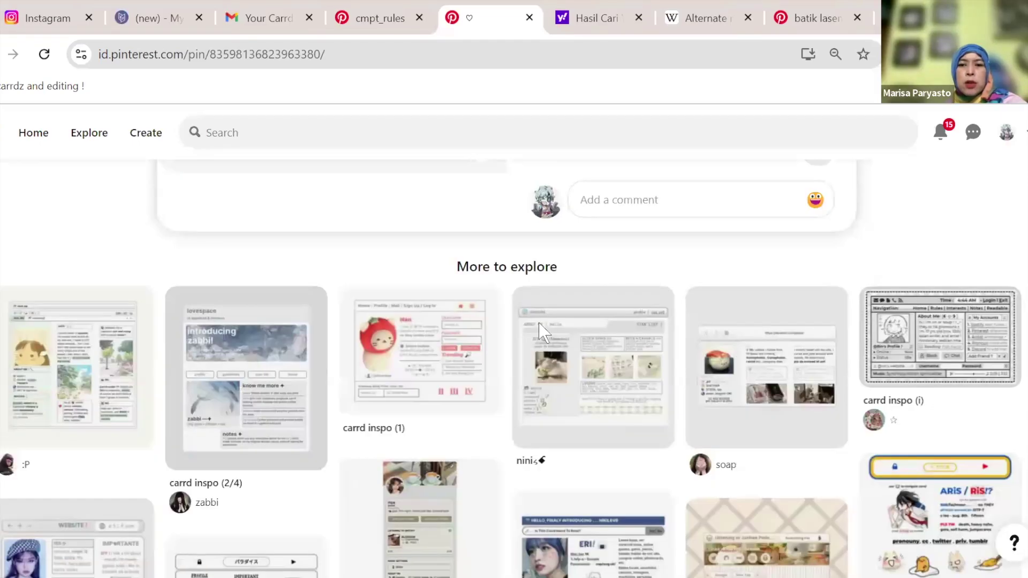
pyautogui.hotkey('ctrl', '3')
pyautogui.moveTo(451, 15)
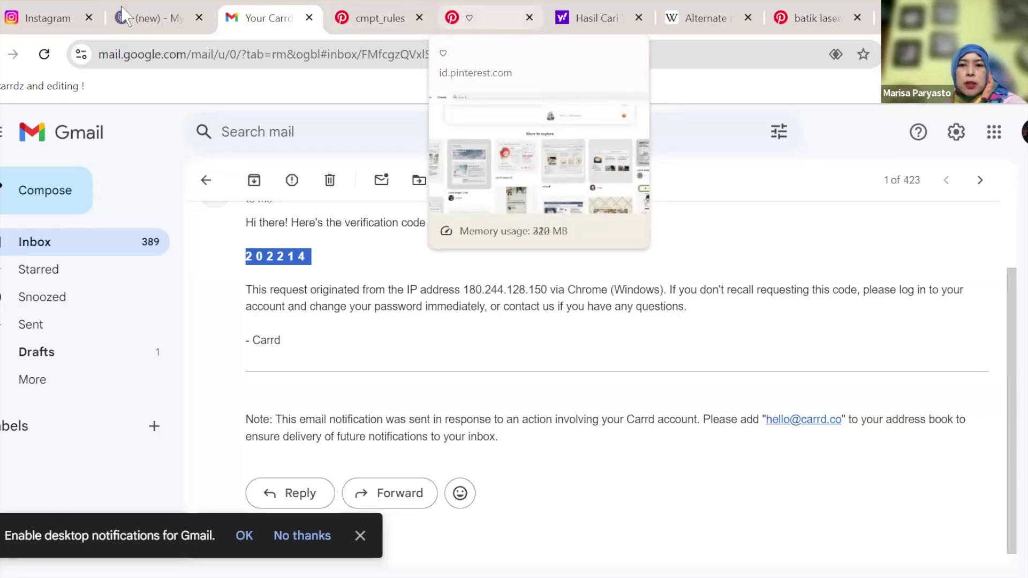
pyautogui.hotkey('ctrl', 'shift', 'Tab')
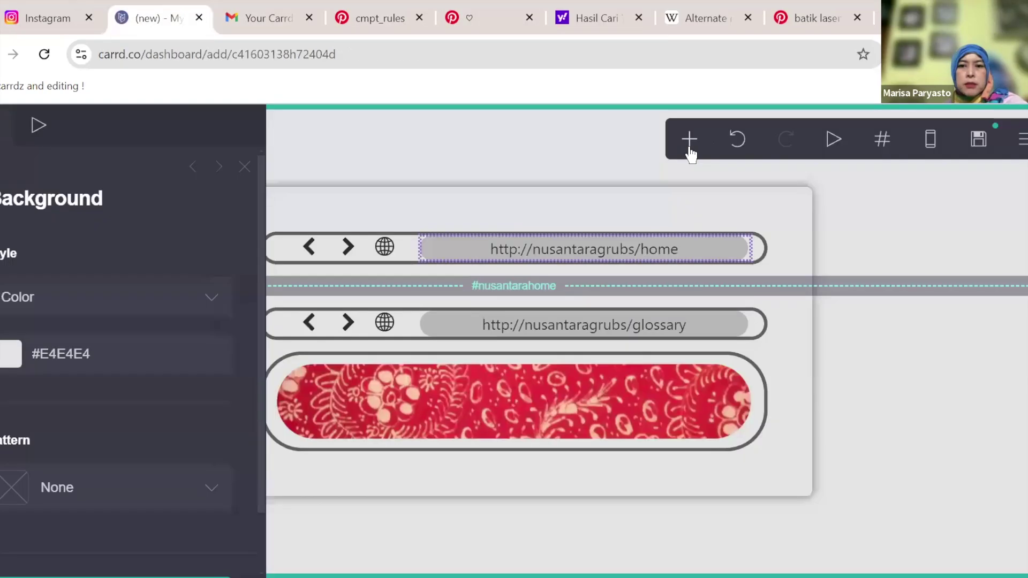
pyautogui.click(688, 139)
pyautogui.click(636, 394)
pyautogui.scroll(-6, 56, 405)
pyautogui.scroll(3, 57, 405)
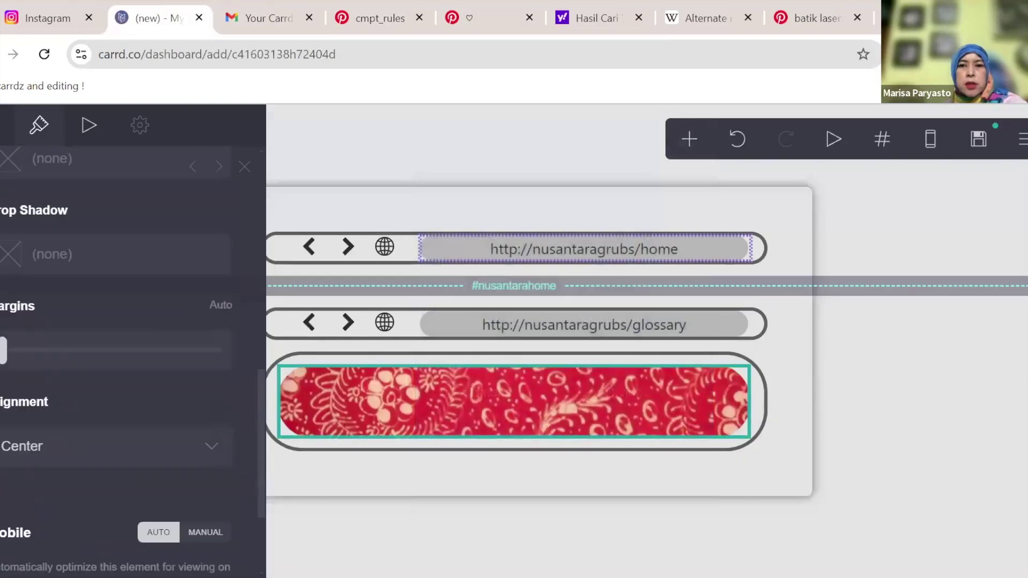
pyautogui.click(638, 496)
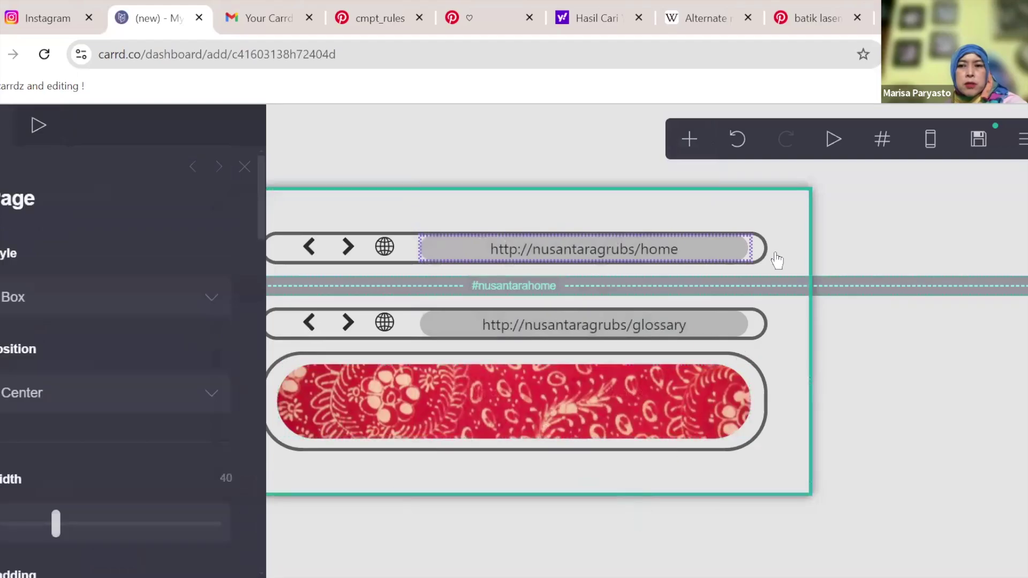
# - Add a Buttons element and place it below the batik image inside the image's rounded container
pyautogui.click(697, 137)
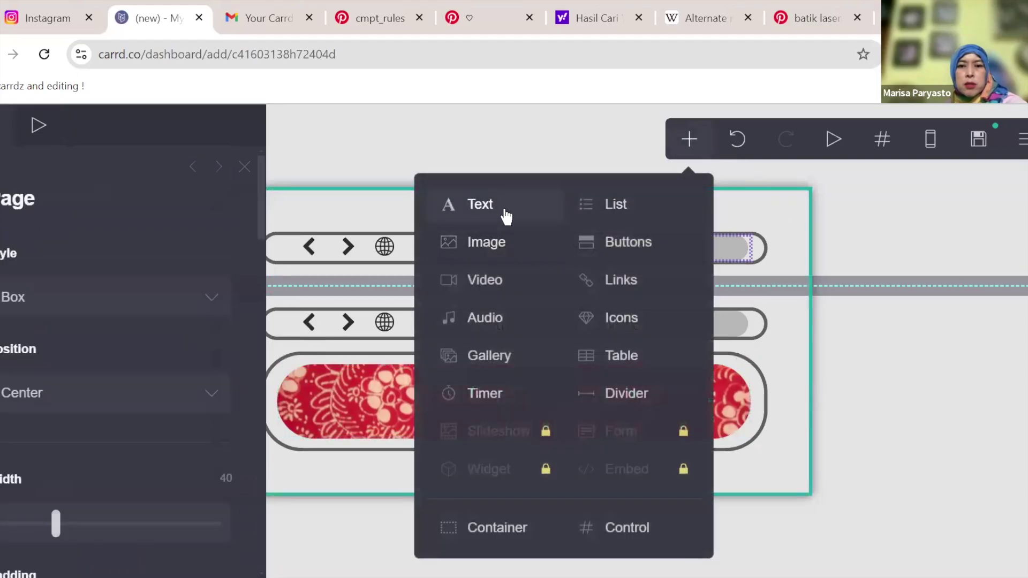
pyautogui.click(649, 249)
pyautogui.scroll(-5, 190, 328)
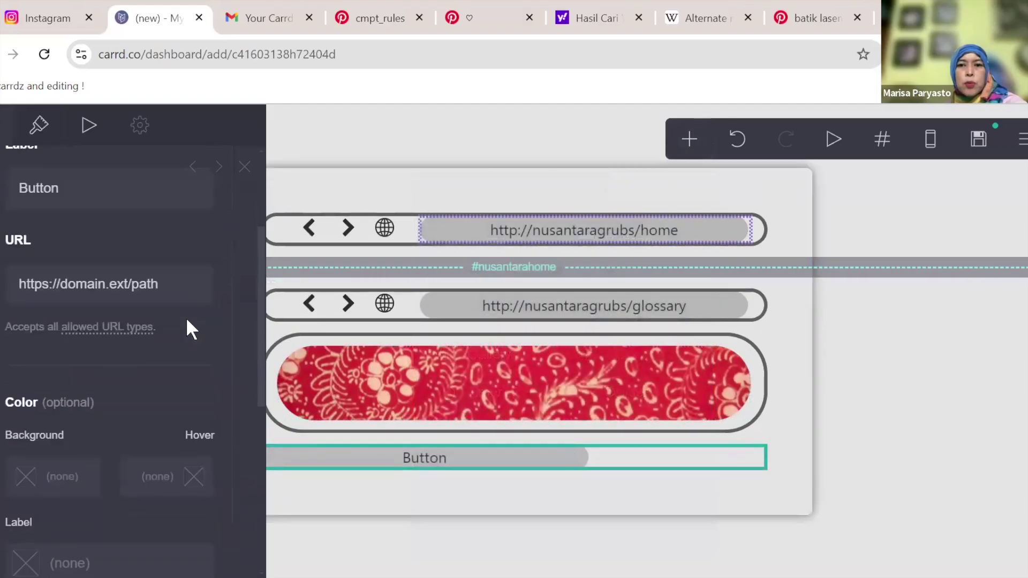
pyautogui.moveTo(619, 453); pyautogui.dragTo(614, 431)
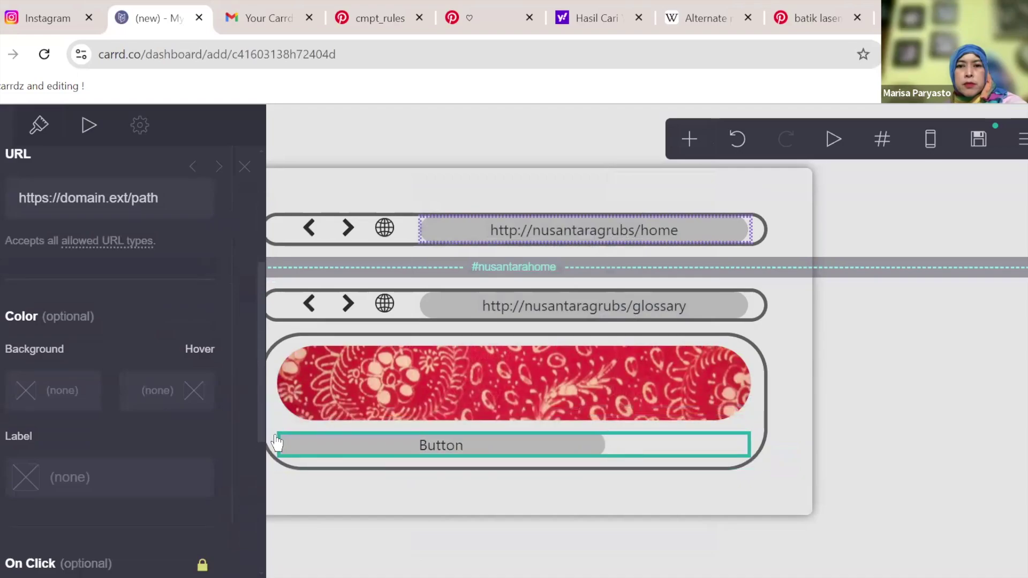
# - Set the new button element's layout to Column in its appearance settings
pyautogui.scroll(-12, 76, 252)
pyautogui.scroll(6, 170, 406)
pyautogui.scroll(2, 171, 409)
pyautogui.scroll(-10, 177, 375)
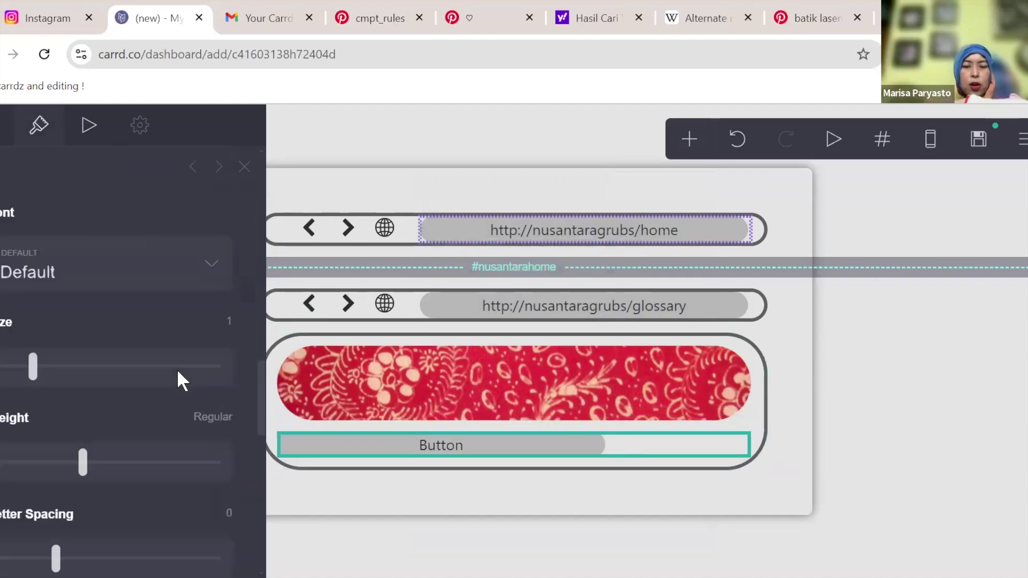
pyautogui.scroll(-10, 186, 337)
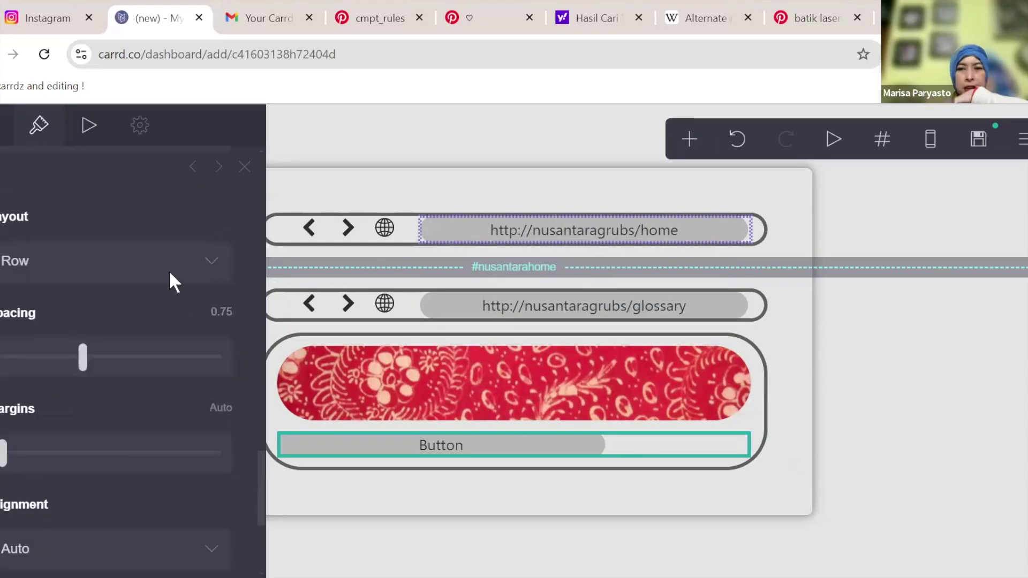
pyautogui.click(169, 270)
pyautogui.scroll(3, 184, 396)
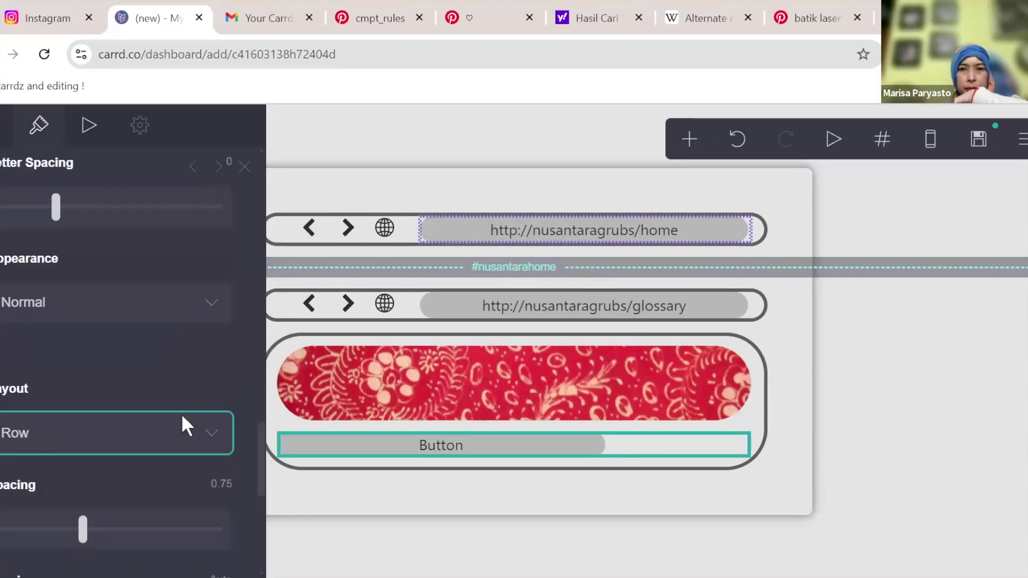
pyautogui.click(181, 420)
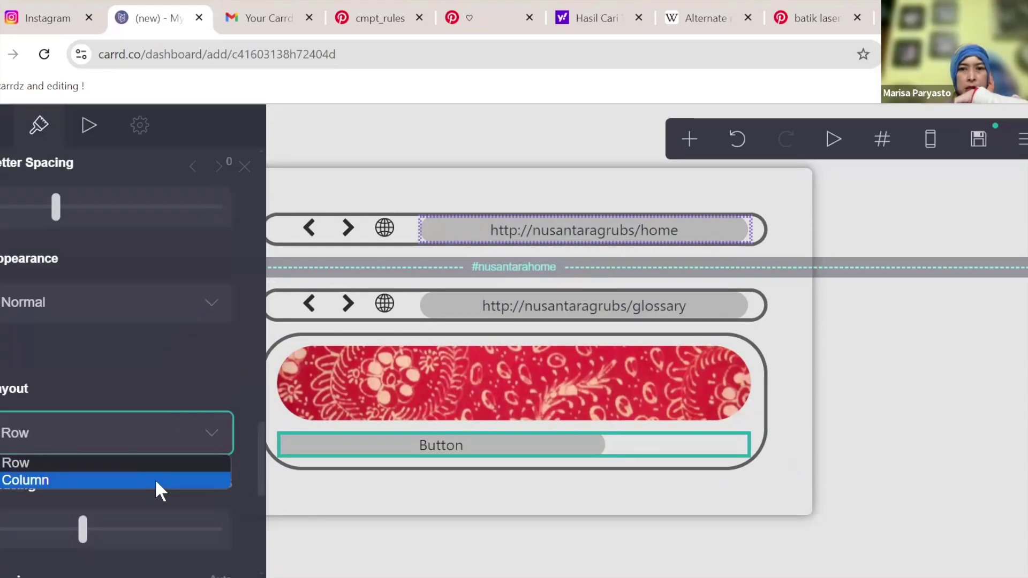
pyautogui.scroll(5, 156, 478)
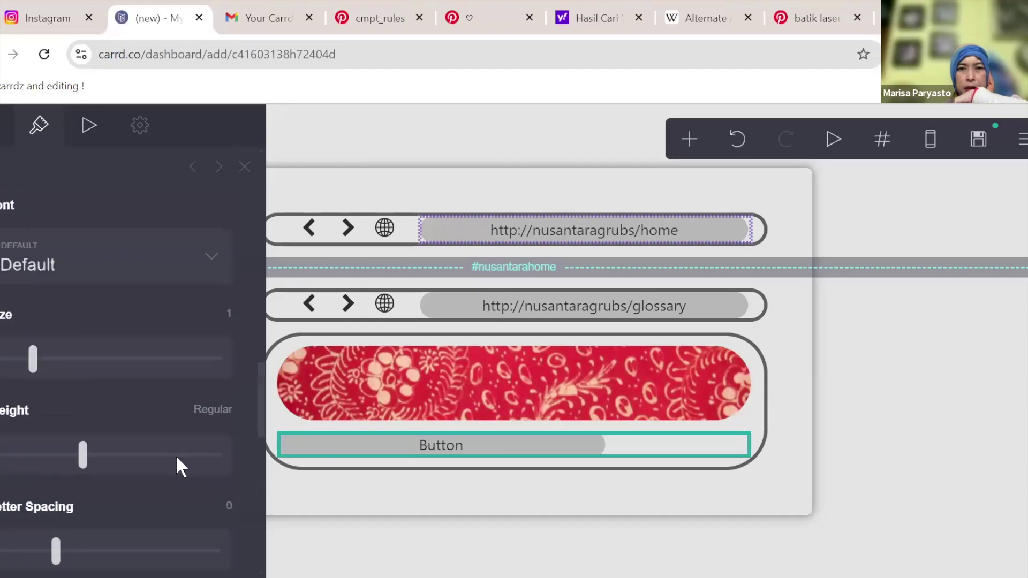
pyautogui.scroll(-6, 151, 340)
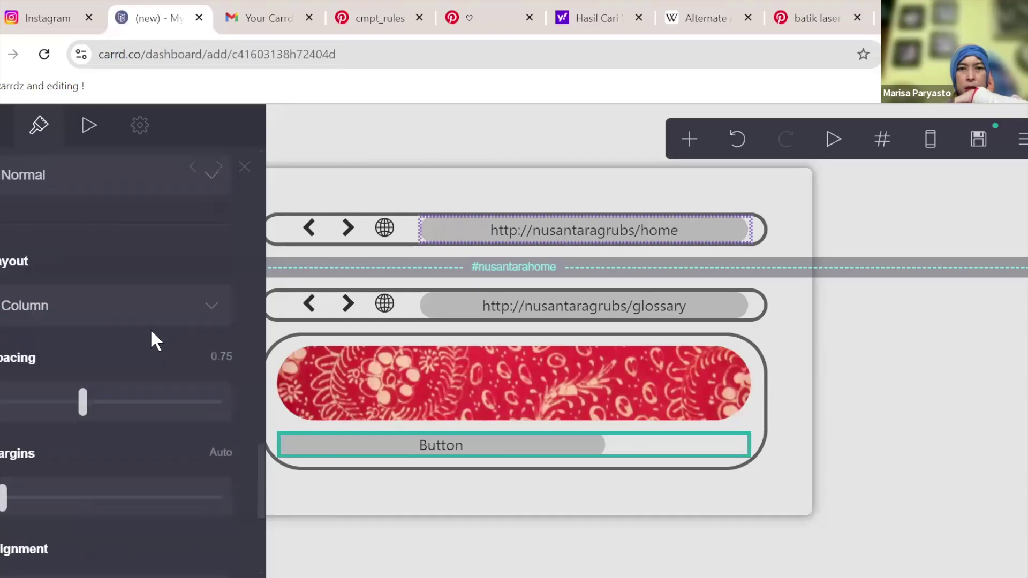
# - Set the button element's alignment to Center and open its label for editing
pyautogui.scroll(-5, 154, 340)
pyautogui.click(159, 306)
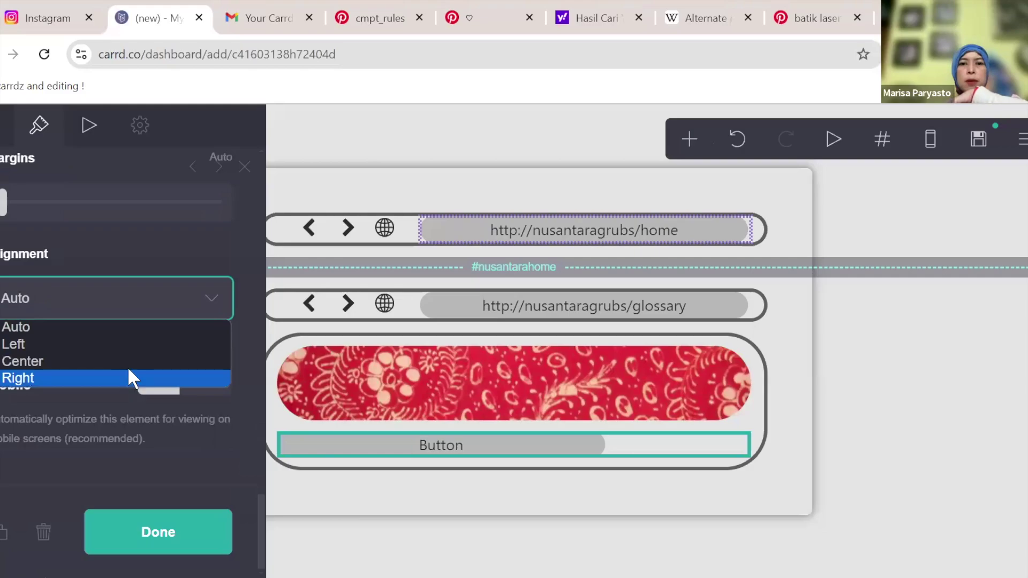
pyautogui.click(127, 360)
pyautogui.scroll(15, 142, 390)
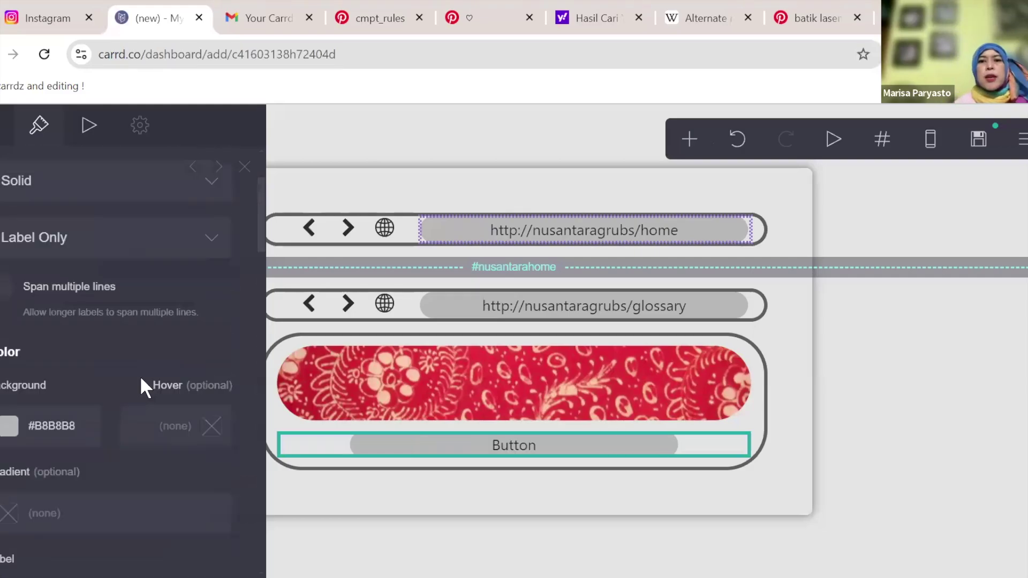
pyautogui.click(60, 359)
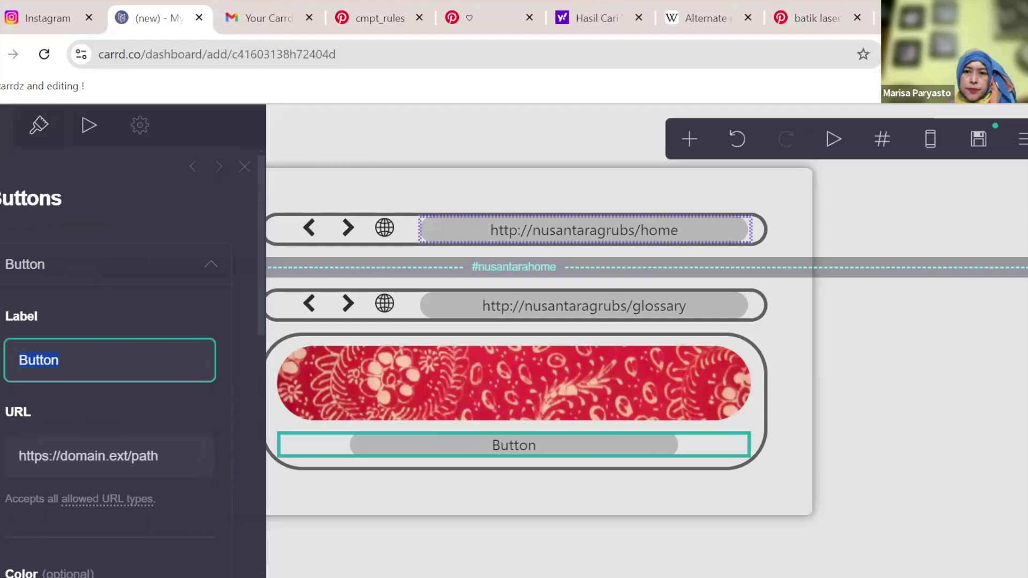
pyautogui.click(664, 18)
pyautogui.click(471, 16)
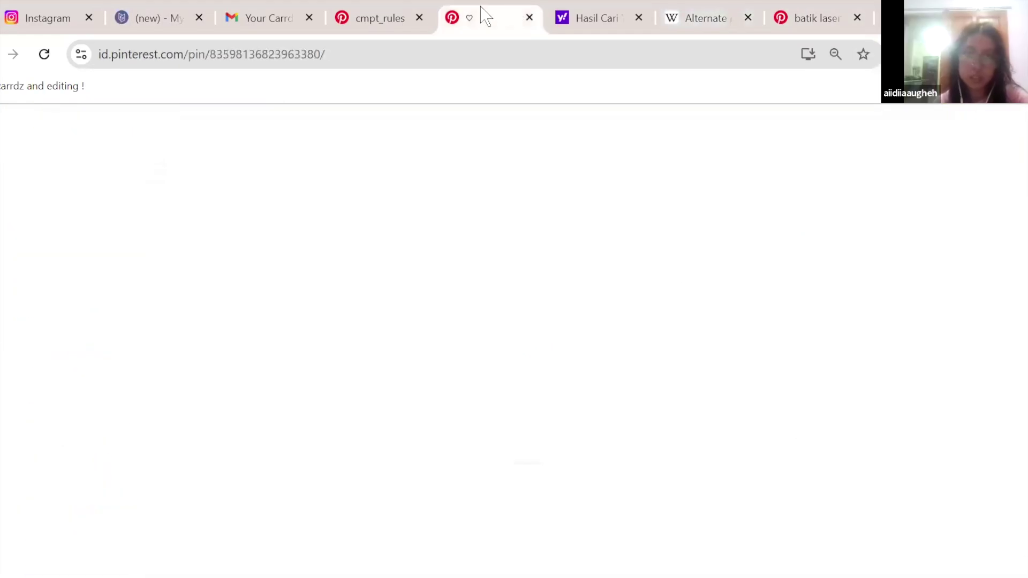
pyautogui.click(361, 12)
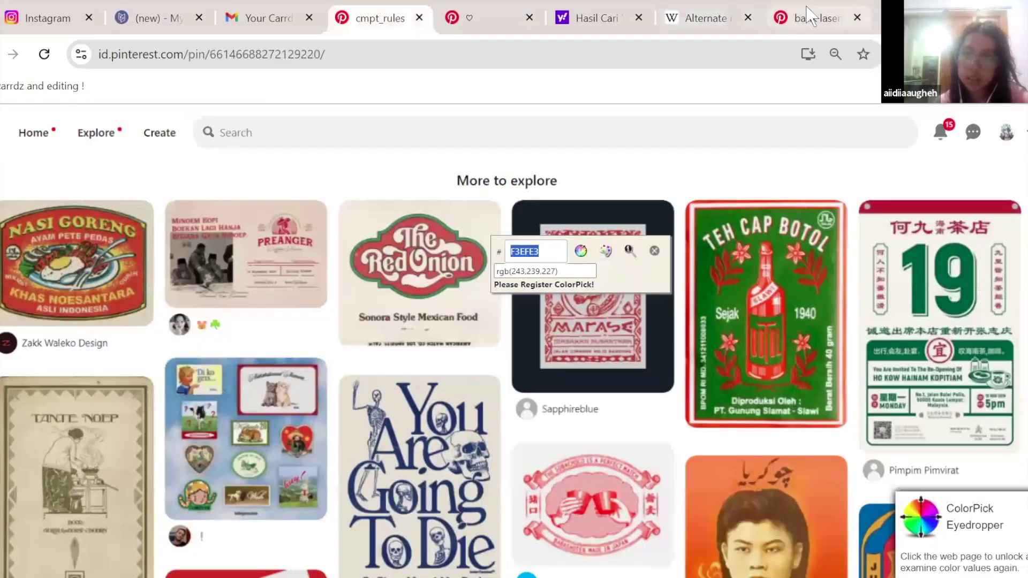
pyautogui.click(814, 18)
pyautogui.click(577, 118)
pyautogui.write('b')
pyautogui.press('BackSpace')
pyautogui.write('nama nama j')
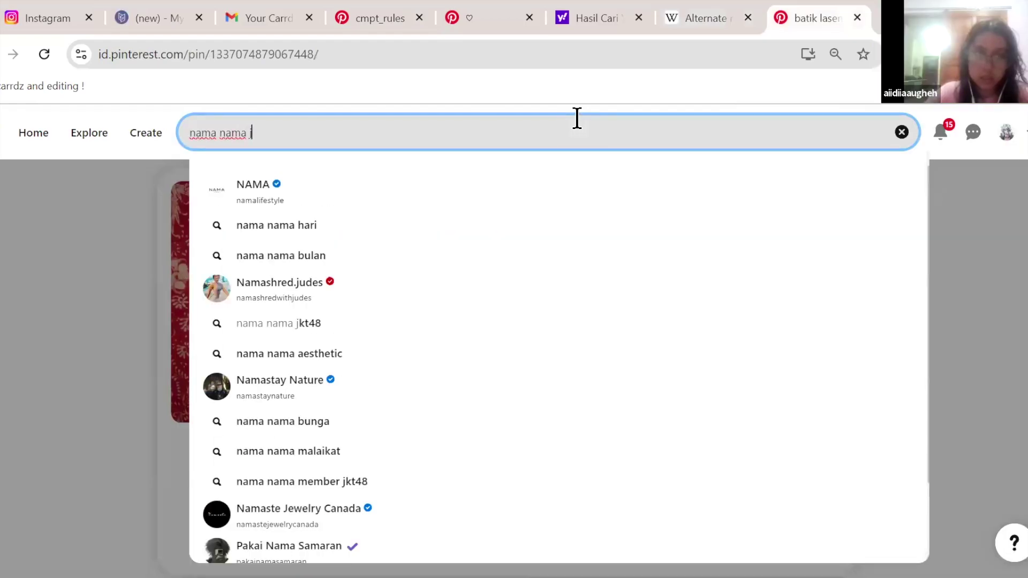
# - Close the batik pin and Wikipedia tabs, and search Yahoo for "nama nama jajanan pasar"
pyautogui.click(857, 18)
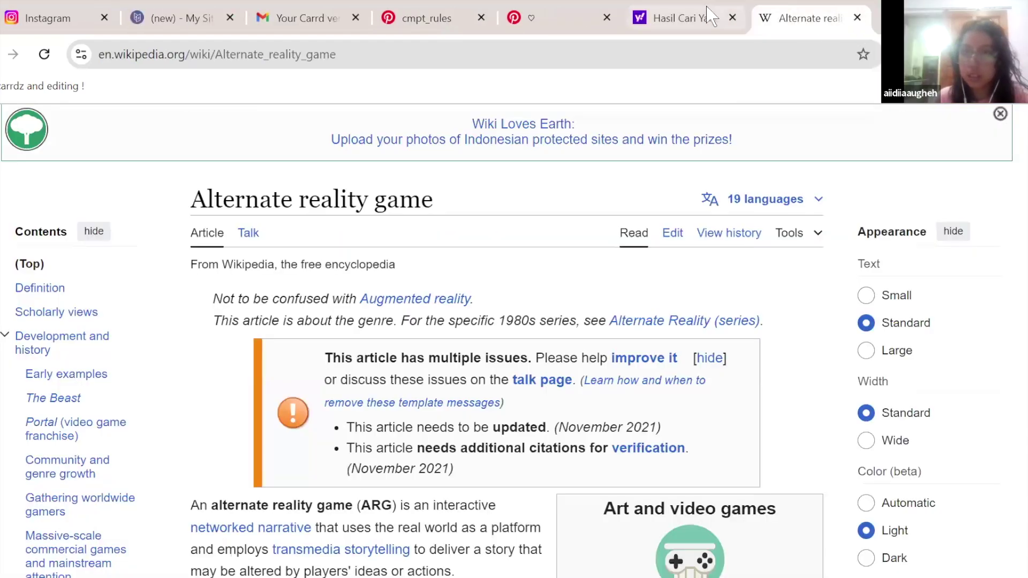
pyautogui.click(857, 17)
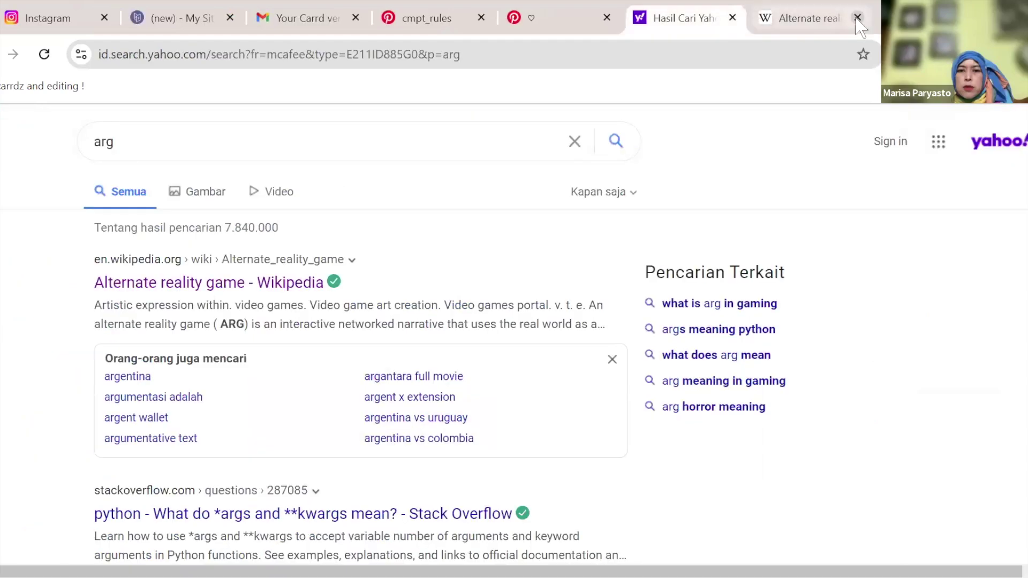
pyautogui.click(369, 152)
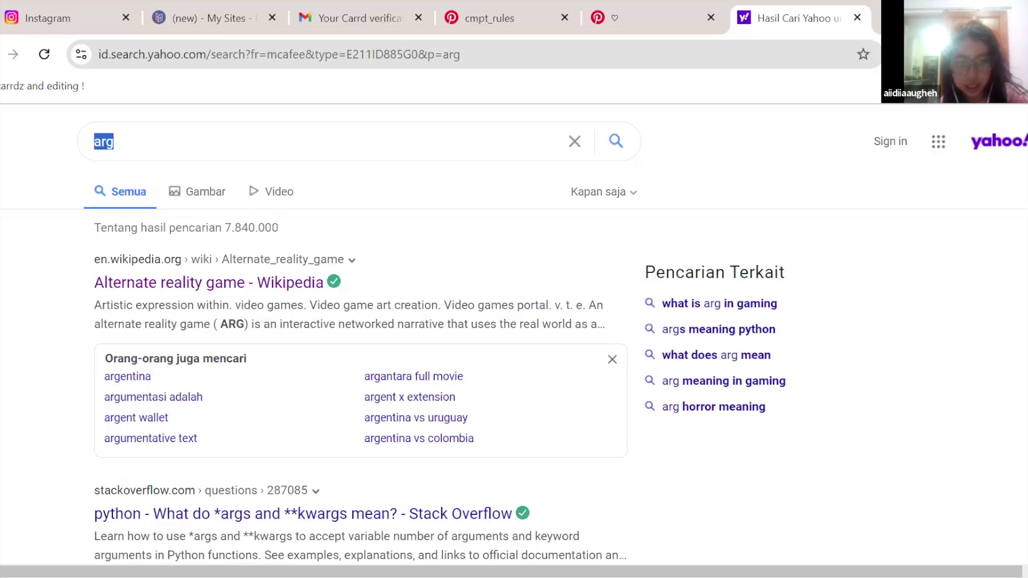
pyautogui.write('n')
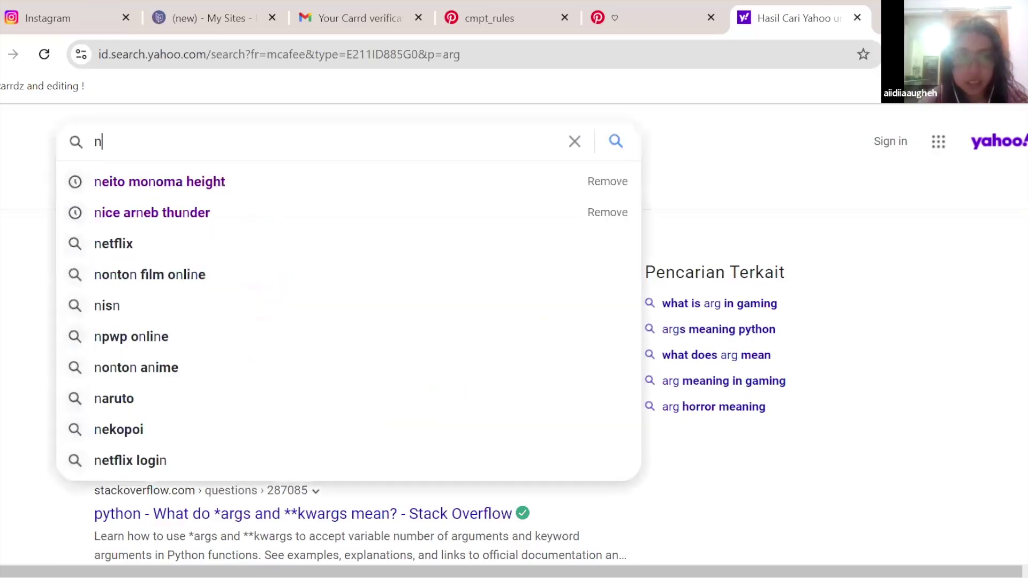
pyautogui.write('am')
pyautogui.press('BackSpace')
pyautogui.press('BackSpace')
pyautogui.write('aa')
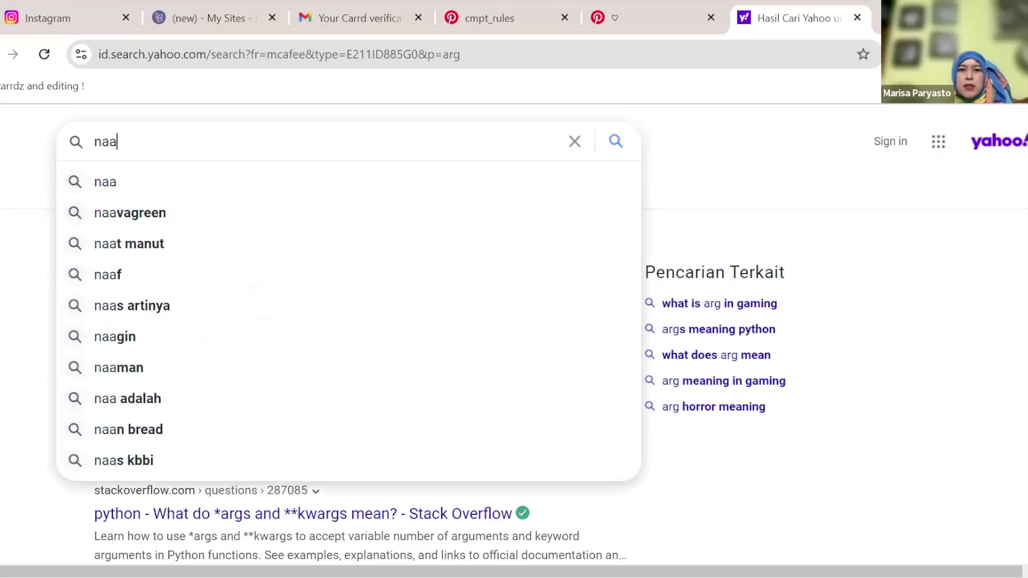
pyautogui.press('BackSpace')
pyautogui.write('ma')
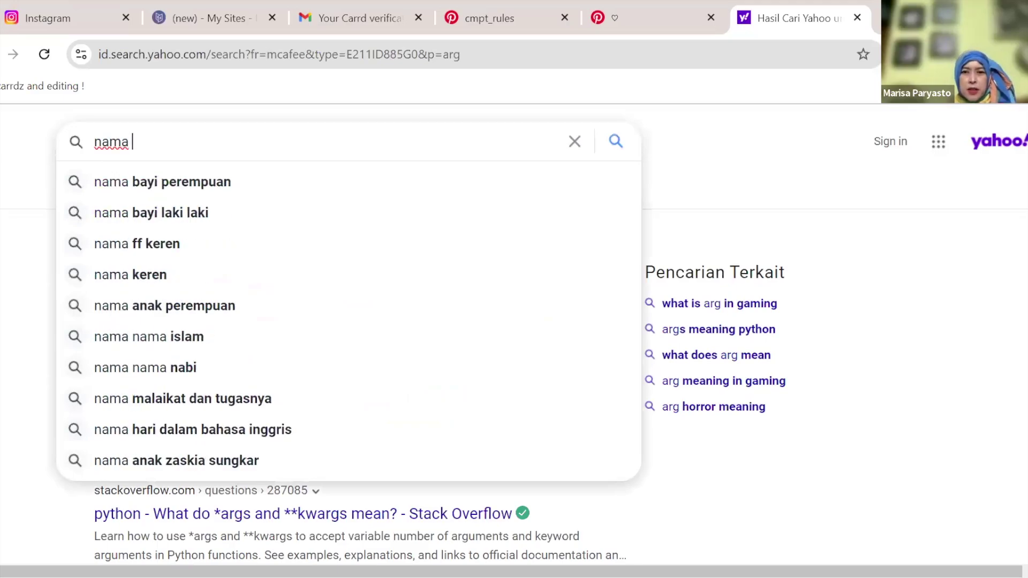
pyautogui.click(182, 16)
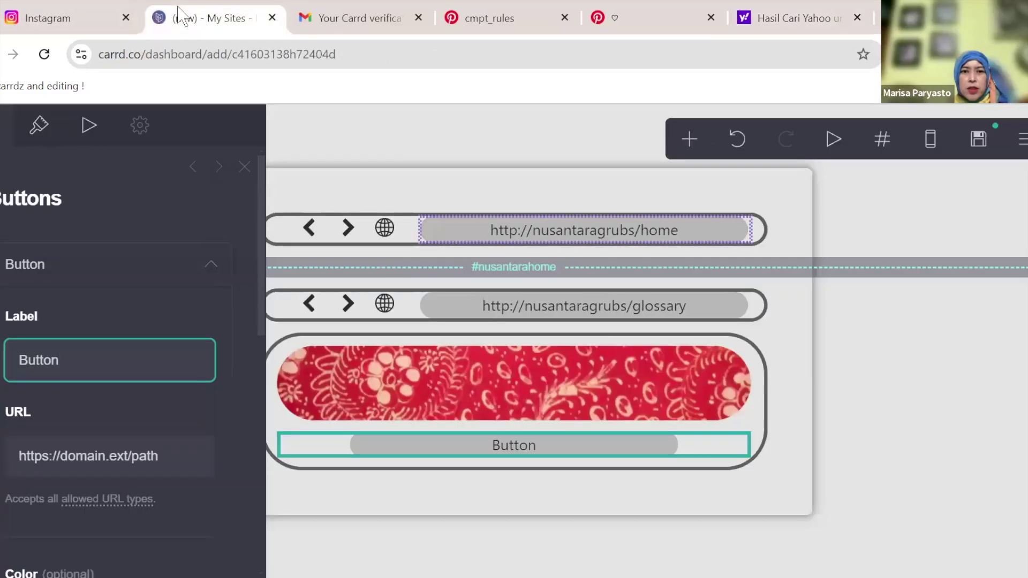
pyautogui.hotkey('ctrl', '6')
pyautogui.write('nam')
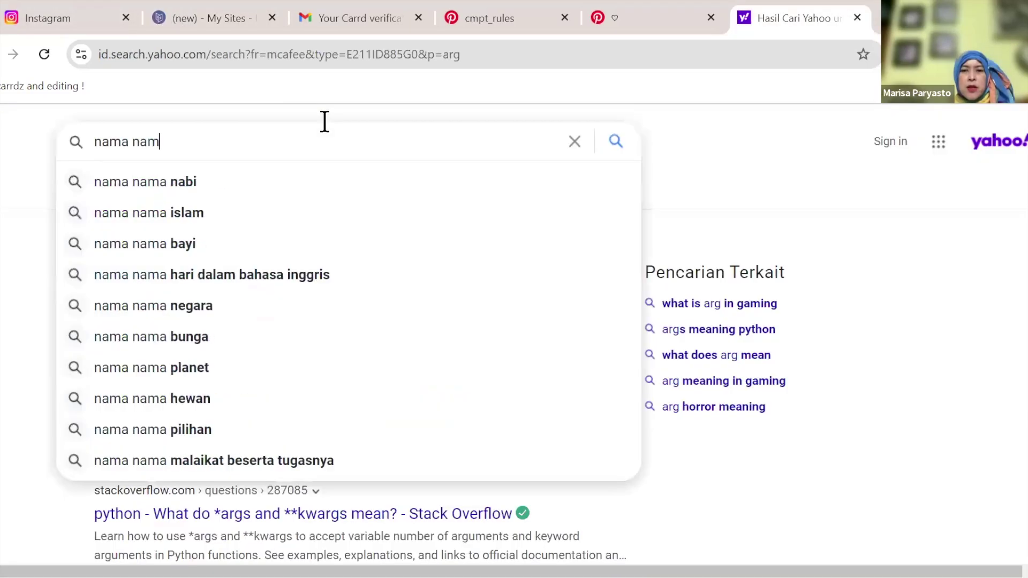
pyautogui.write('a jajanan')
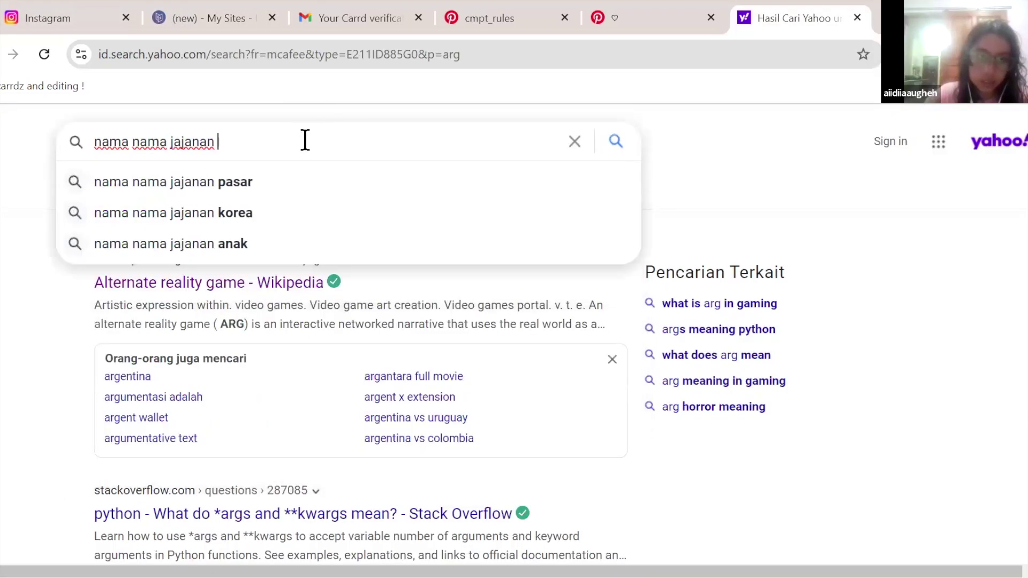
pyautogui.click(268, 191)
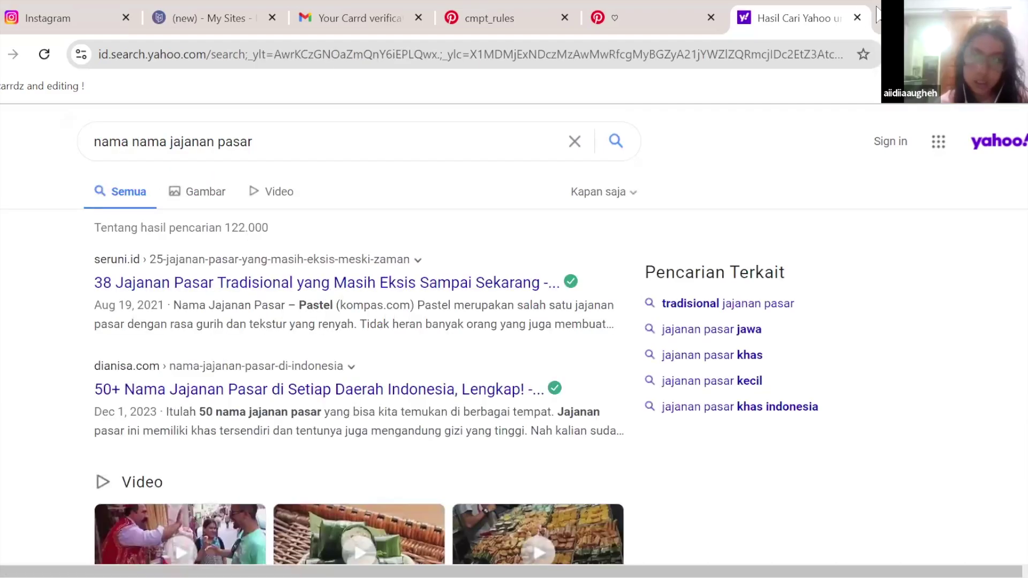
# - Open the seruni.id article "38 Jajanan Pasar Tradisional yang Masih Eksis Sampai Sekarang" and read through its numbered snack entries
pyautogui.click(466, 282)
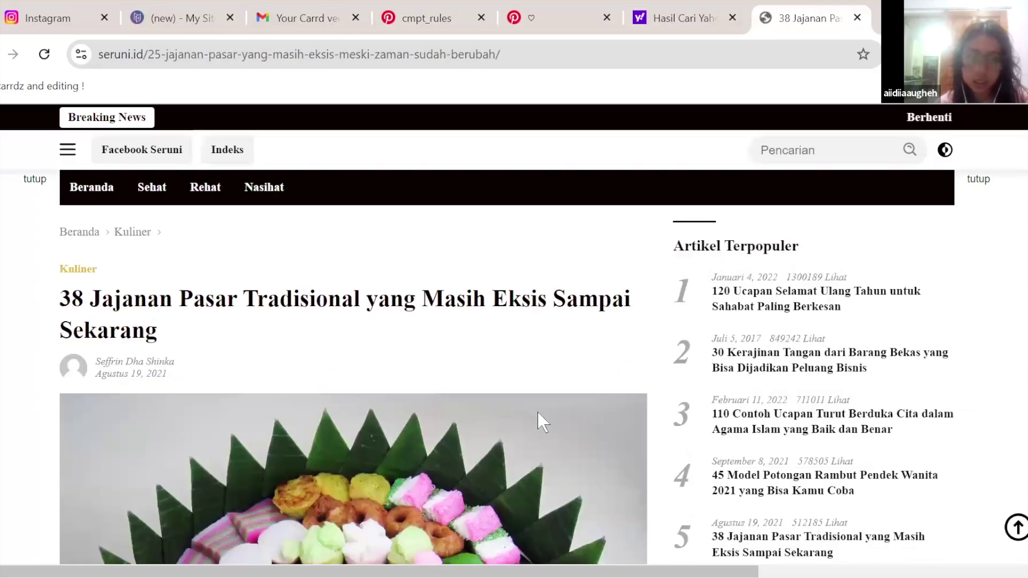
pyautogui.scroll(-6, 539, 419)
pyautogui.scroll(-10, 539, 421)
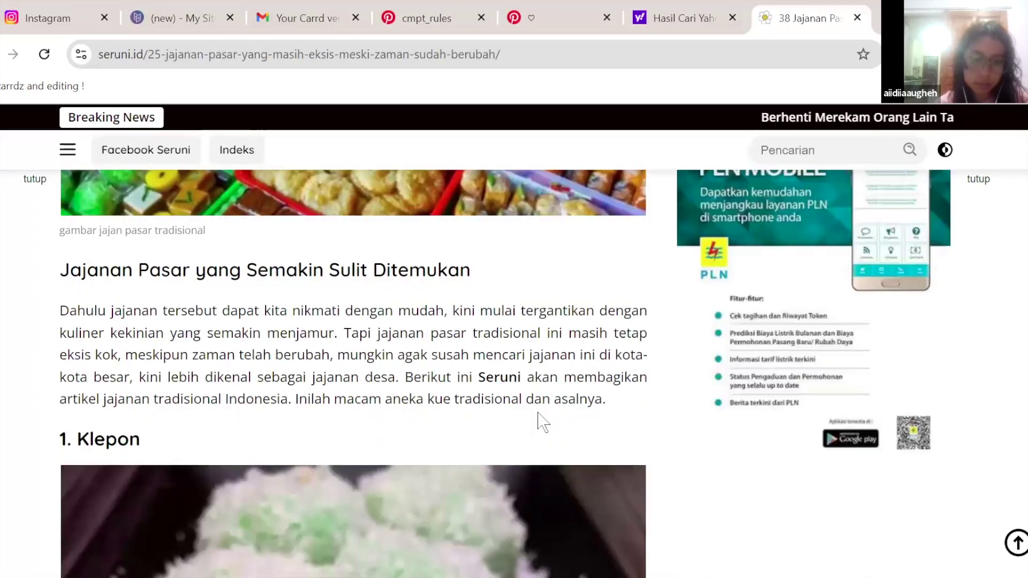
pyautogui.scroll(-18, 537, 414)
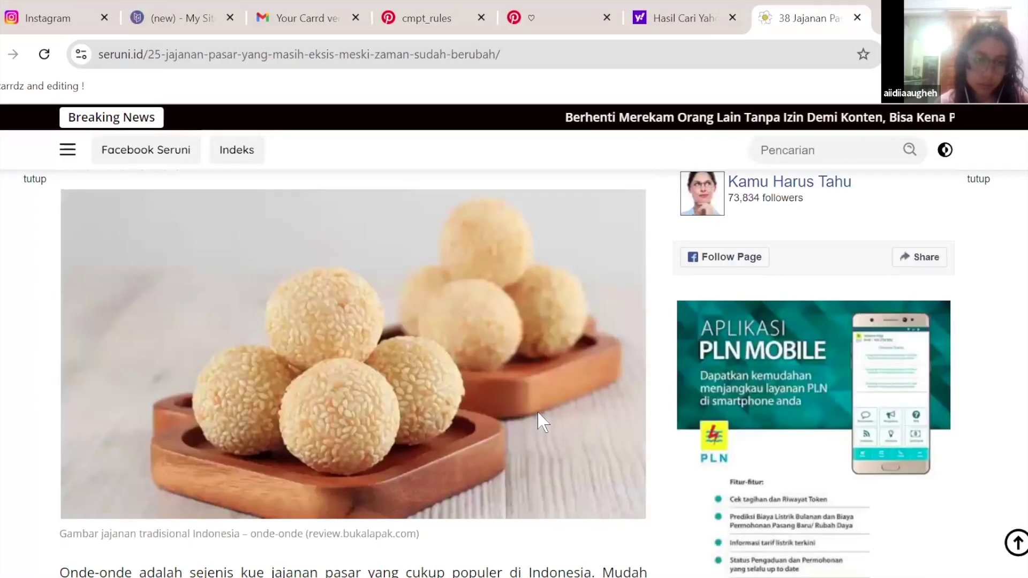
pyautogui.scroll(-20, 538, 420)
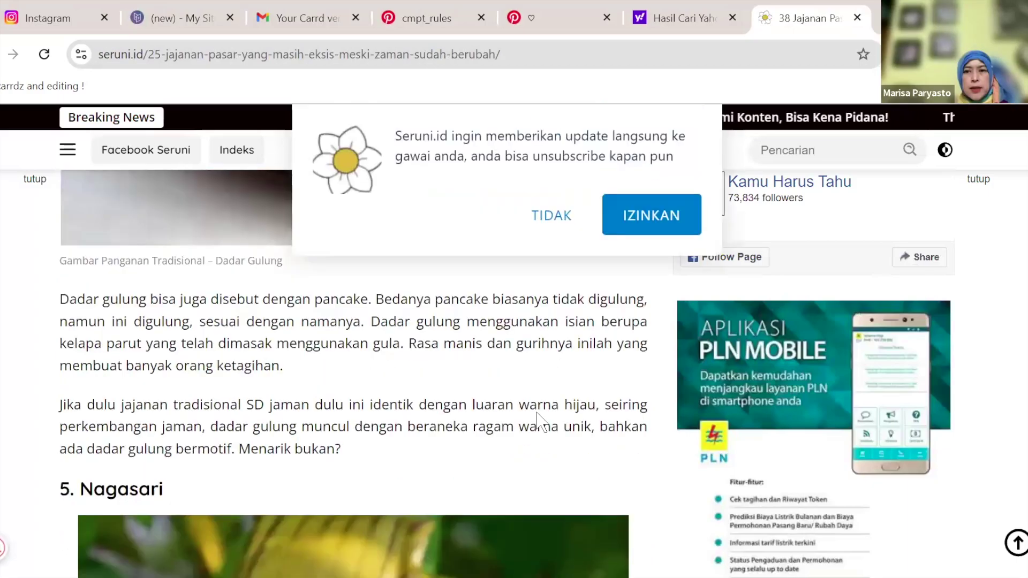
pyautogui.scroll(-20, 535, 410)
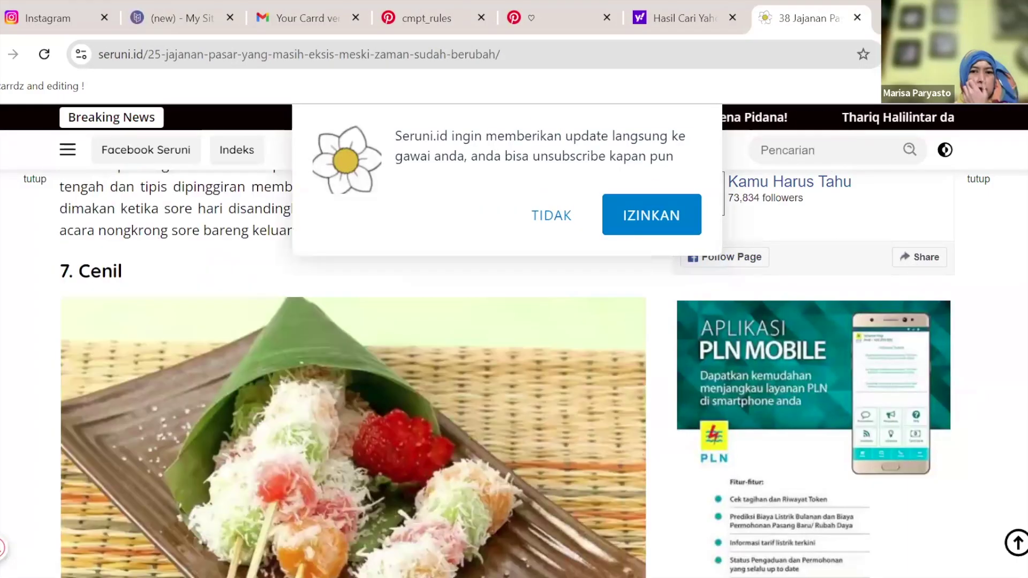
pyautogui.scroll(-10, 535, 410)
# - Open Google Sheets in a new tab and create a blank spreadsheet
pyautogui.hotkey('ctrl', 't')
pyautogui.write('sheet')
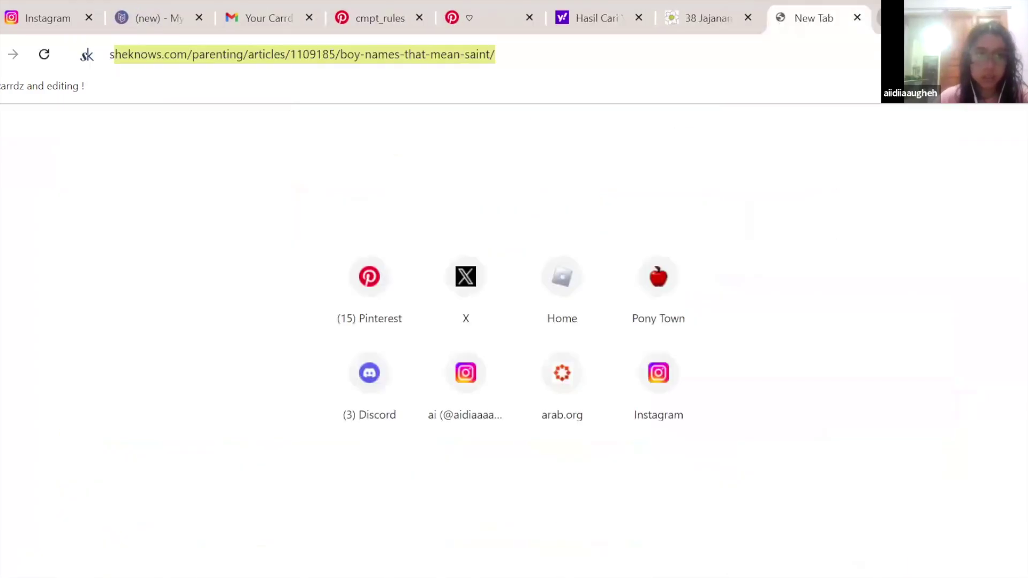
pyautogui.press('Return')
pyautogui.click(206, 283)
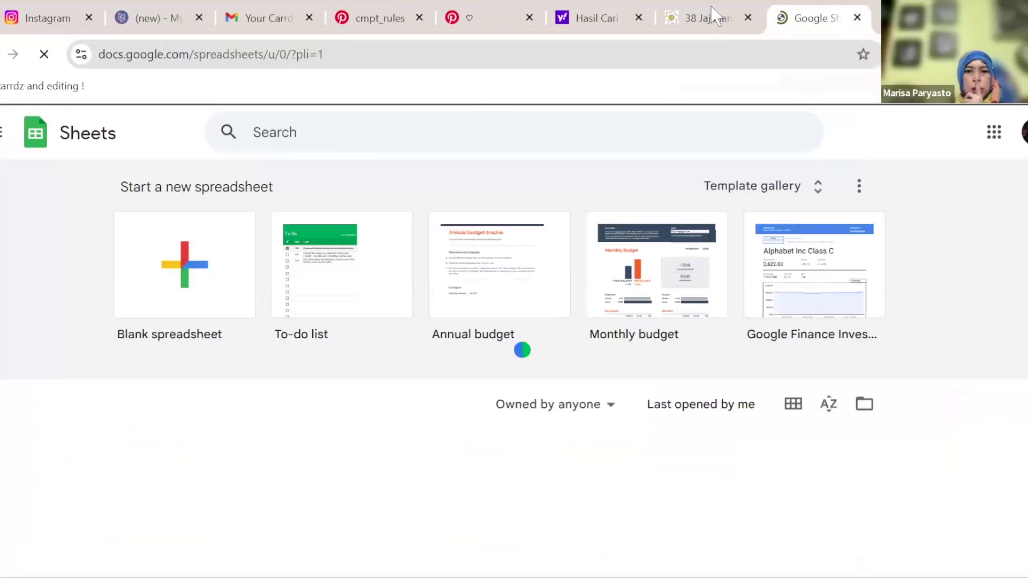
# - Go back to the Yahoo results for "nama nama jajanan pasar" and look through them for another article listing snack names
pyautogui.click(701, 18)
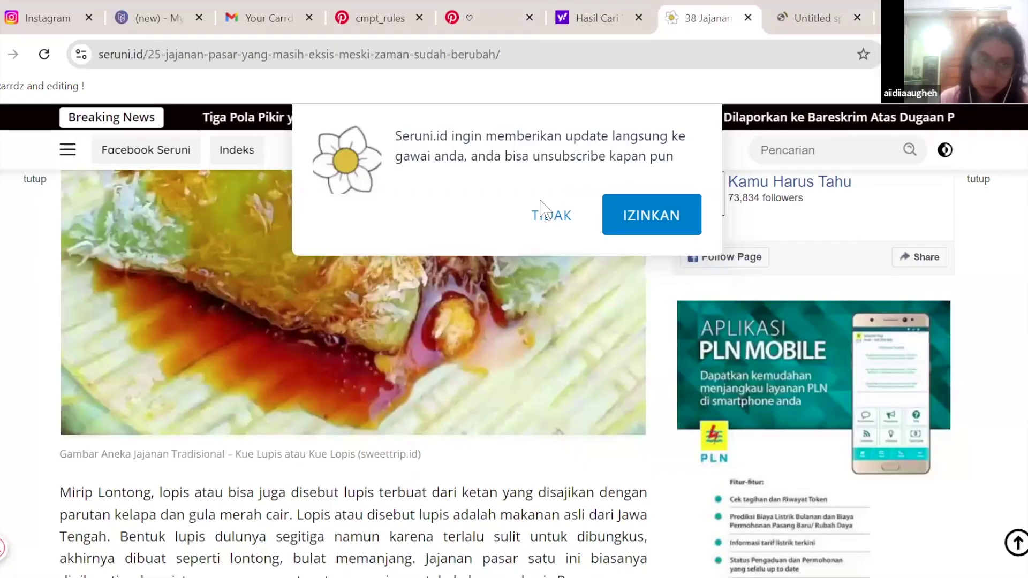
pyautogui.scroll(10, 362, 498)
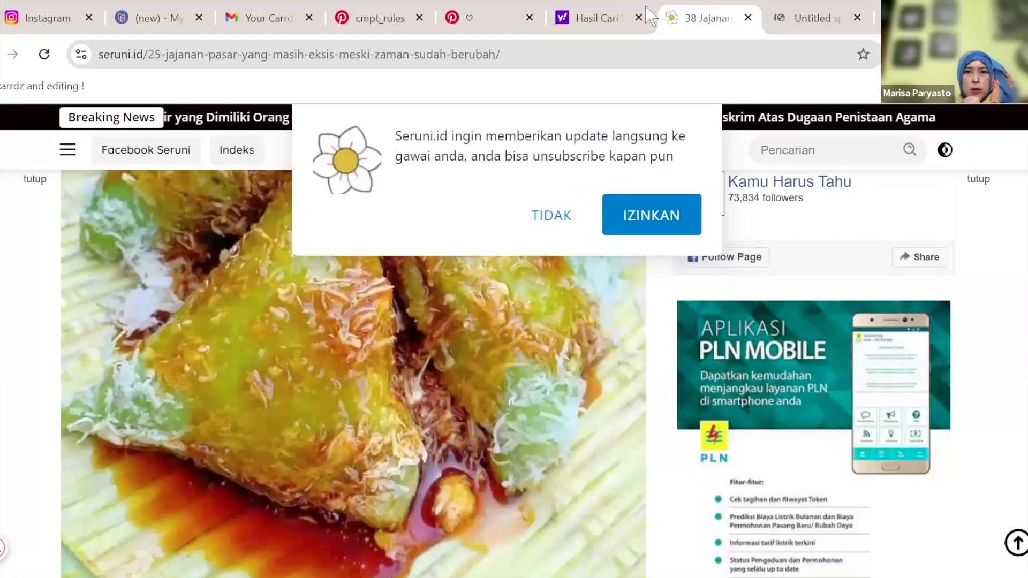
pyautogui.hotkey('ctrl', 'pageup')
pyautogui.scroll(-10, 282, 351)
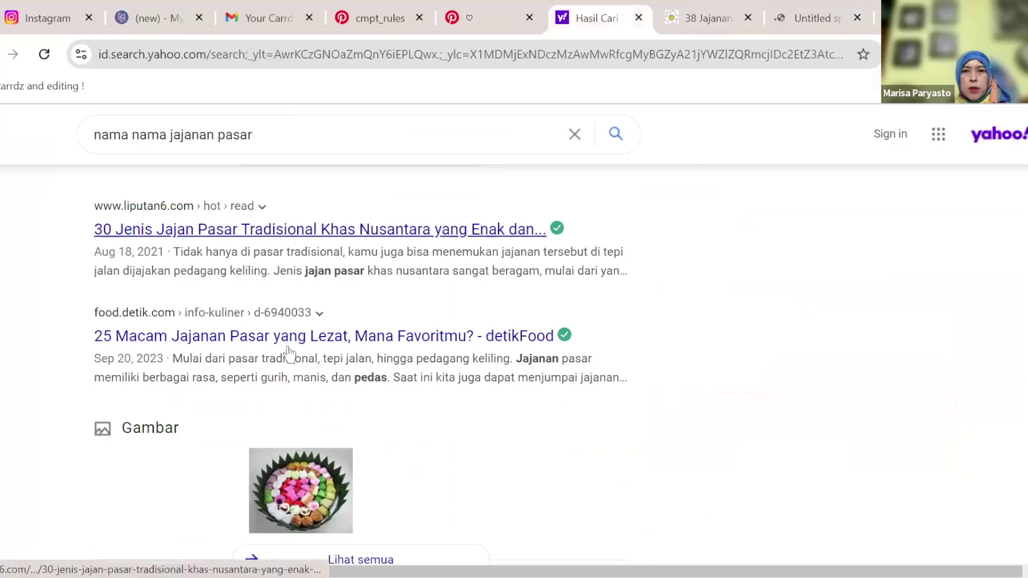
pyautogui.scroll(-3, 291, 354)
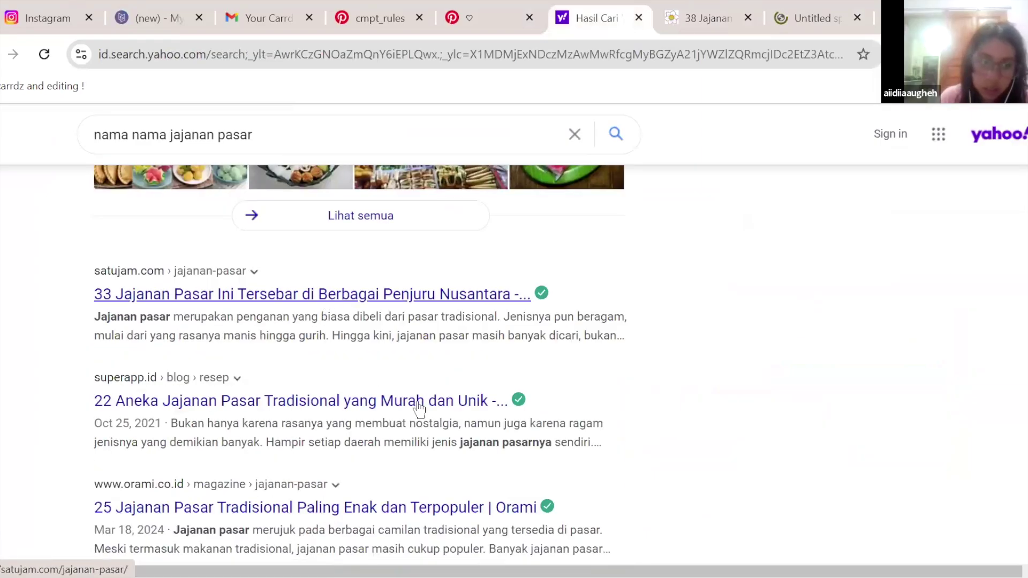
pyautogui.scroll(12, 420, 409)
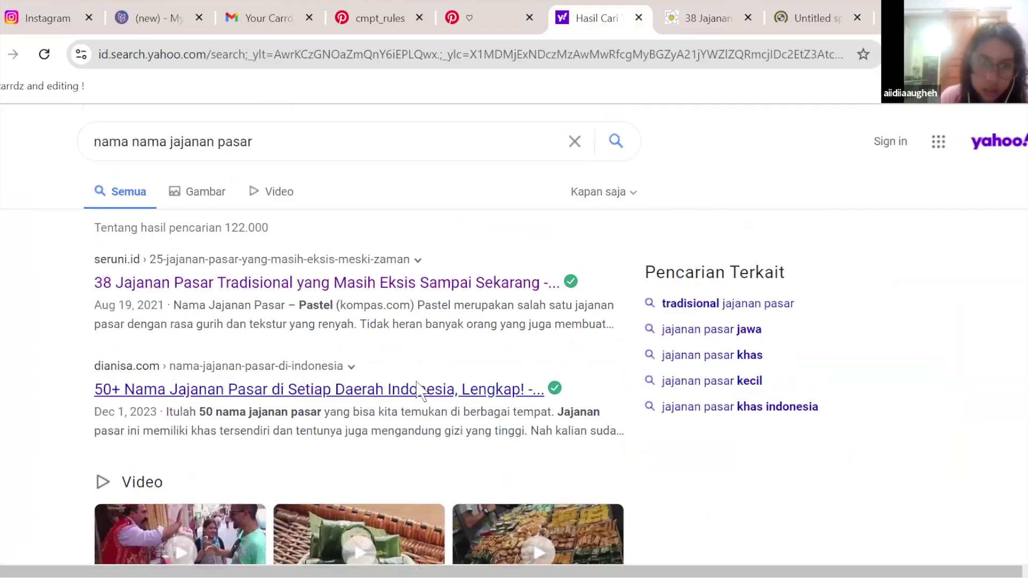
# - Open the dianisa.com article "50+ Nama Jajanan Pasar di Setiap Daerah Indonesia" and find its first numbered snack entry
pyautogui.click(388, 389)
pyautogui.scroll(-20, 498, 337)
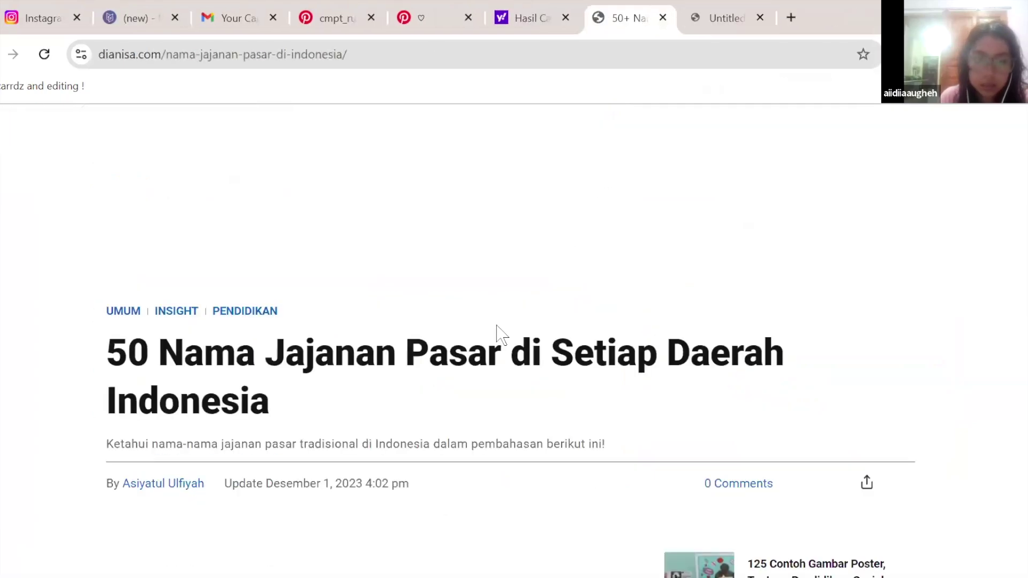
pyautogui.scroll(-15, 496, 325)
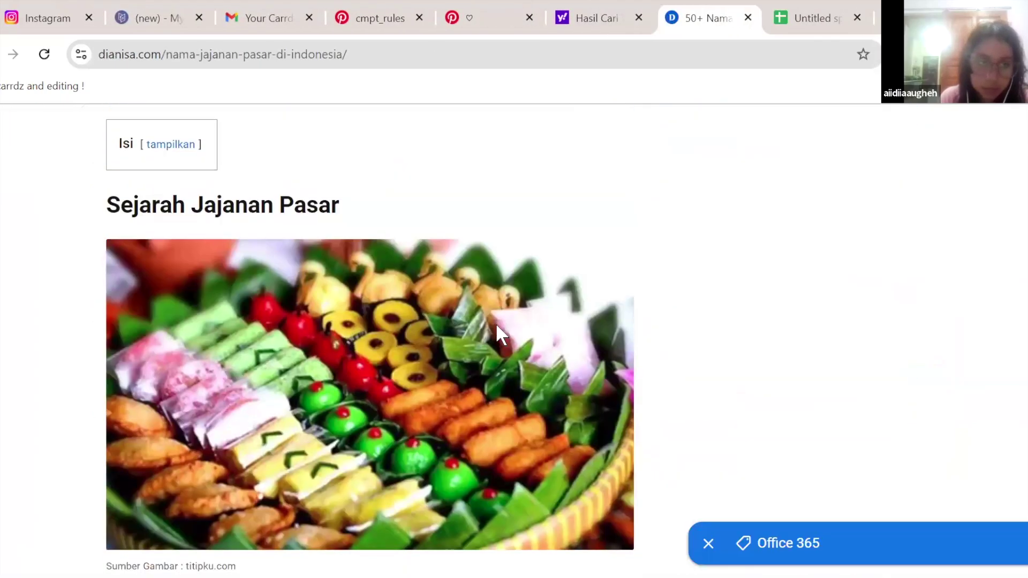
pyautogui.scroll(-10, 501, 334)
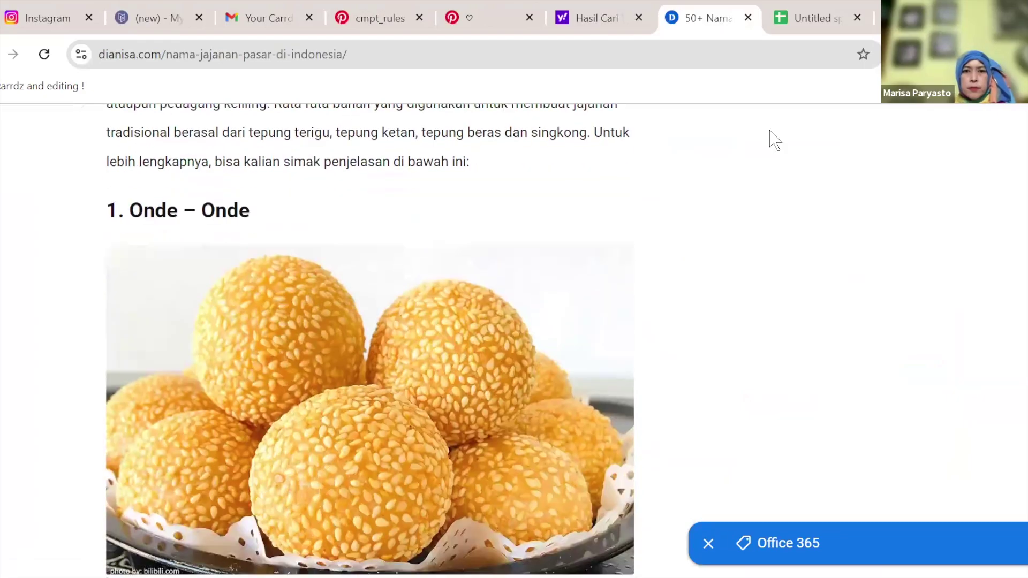
pyautogui.scroll(5, 684, 214)
pyautogui.scroll(4, 417, 273)
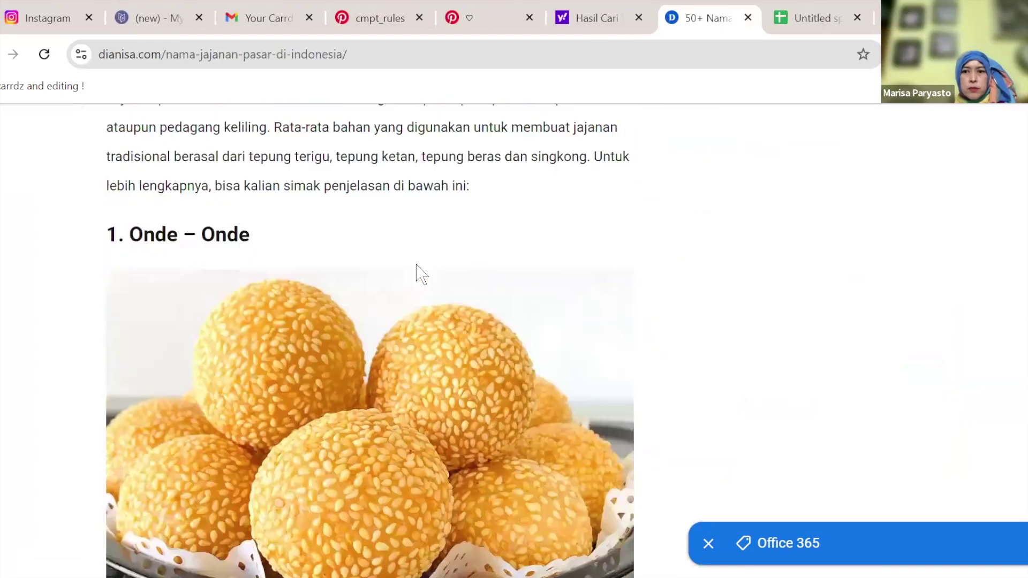
# - Start a snack list in column A of the blank spreadsheet with "onde-onde" in A1 and "bikang" in A2
pyautogui.scroll(-3, 80, 277)
pyautogui.hotkey('ctrl', 'Tab')
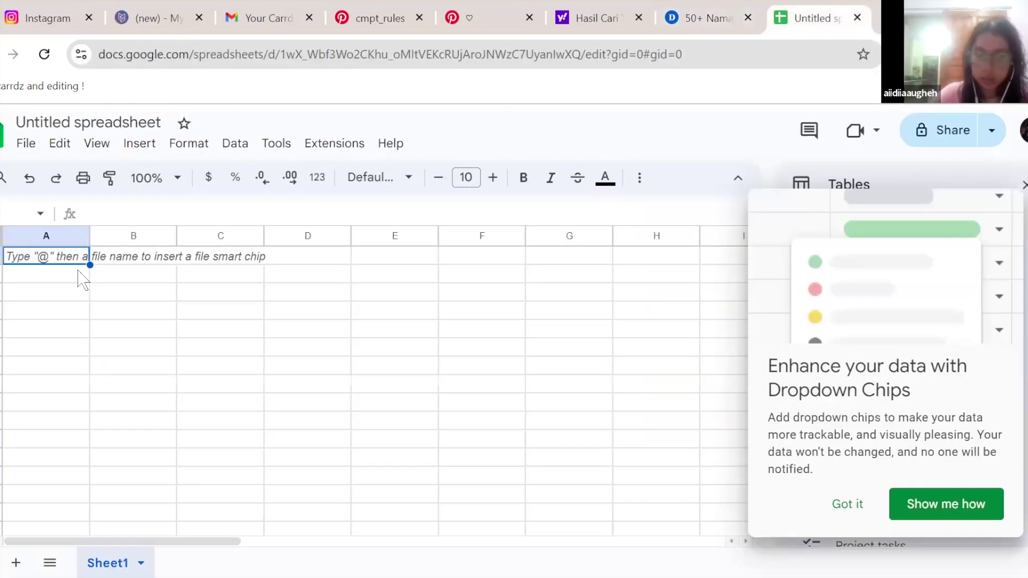
pyautogui.press('Right')
pyautogui.press('Left')
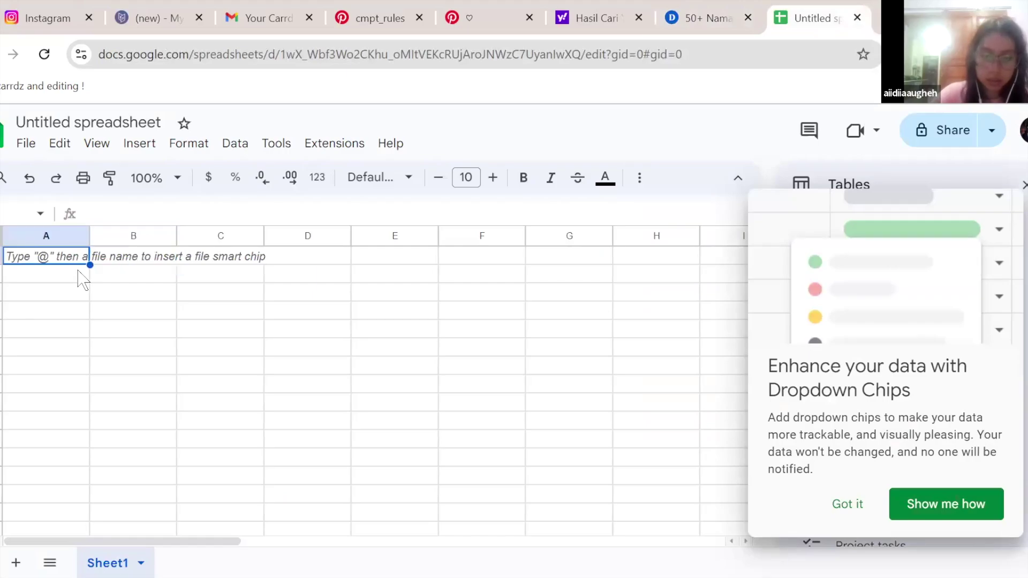
pyautogui.write('onde-onde')
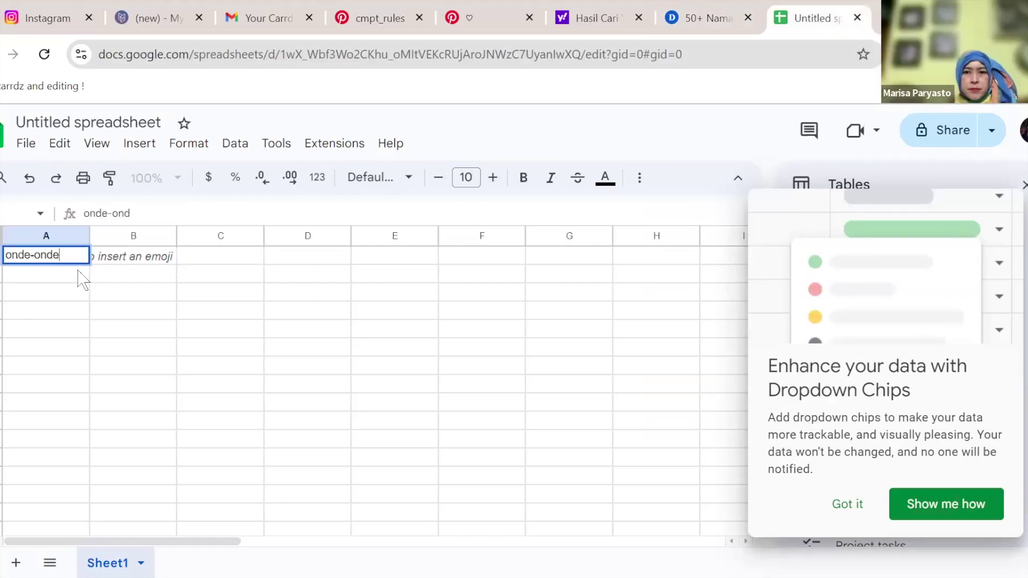
pyautogui.press('Return')
pyautogui.write('bikang')
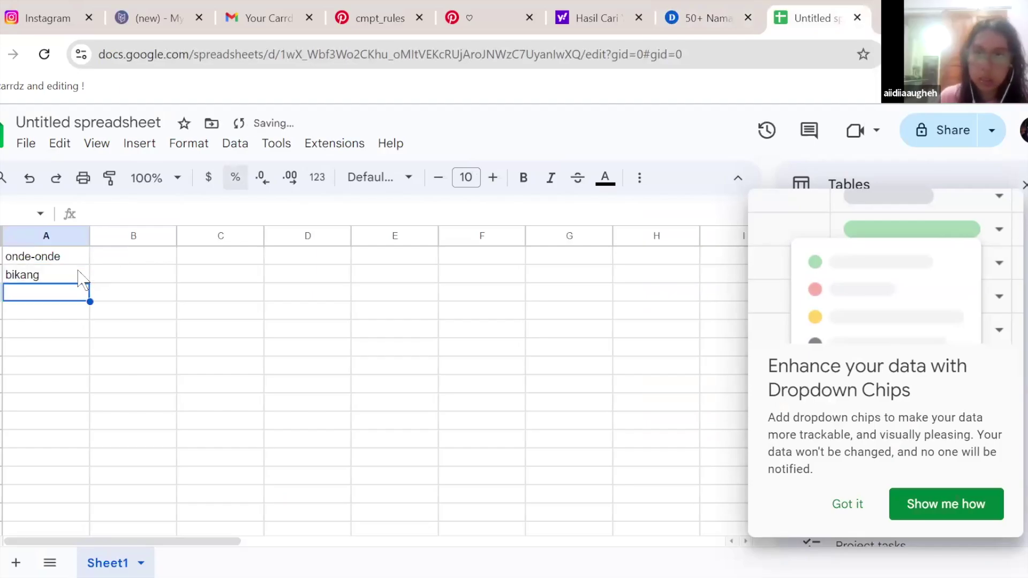
# - Find the second snack in the jajanan pasar article and enter "putu" in cell A3 of the spreadsheet
pyautogui.click(718, 16)
pyautogui.click(764, 225)
pyautogui.scroll(-10, 685, 247)
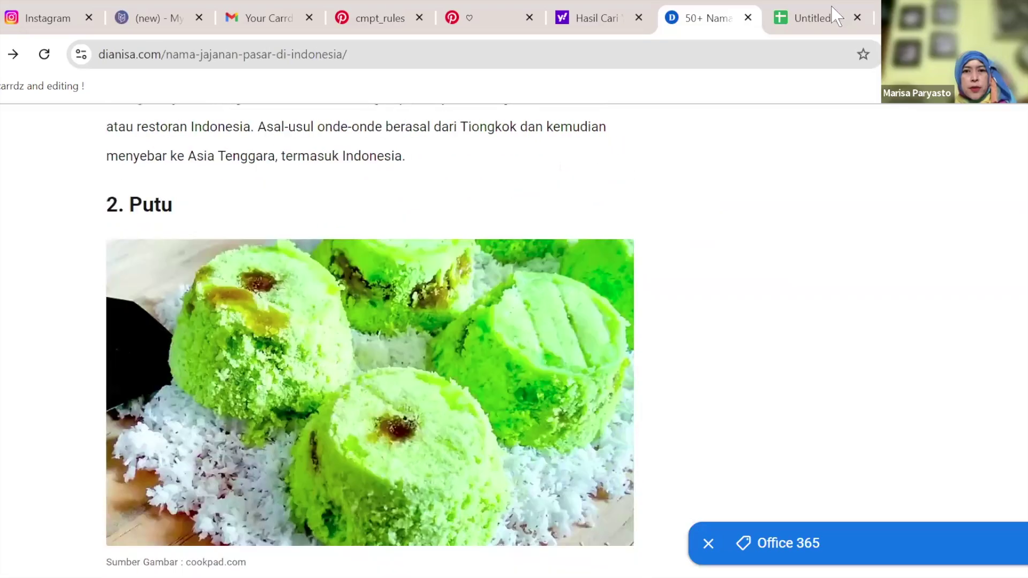
pyautogui.hotkey('ctrl', 'Tab')
pyautogui.write('putu')
pyautogui.press('Return')
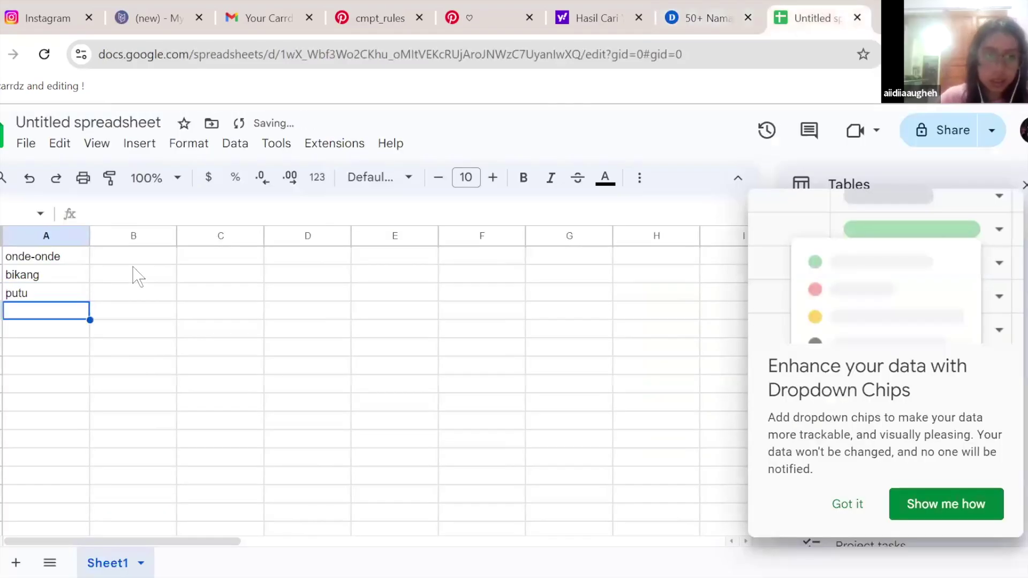
# - Look up the article's third snack and enter "lemper" in cell A4 of the spreadsheet
pyautogui.click(481, 16)
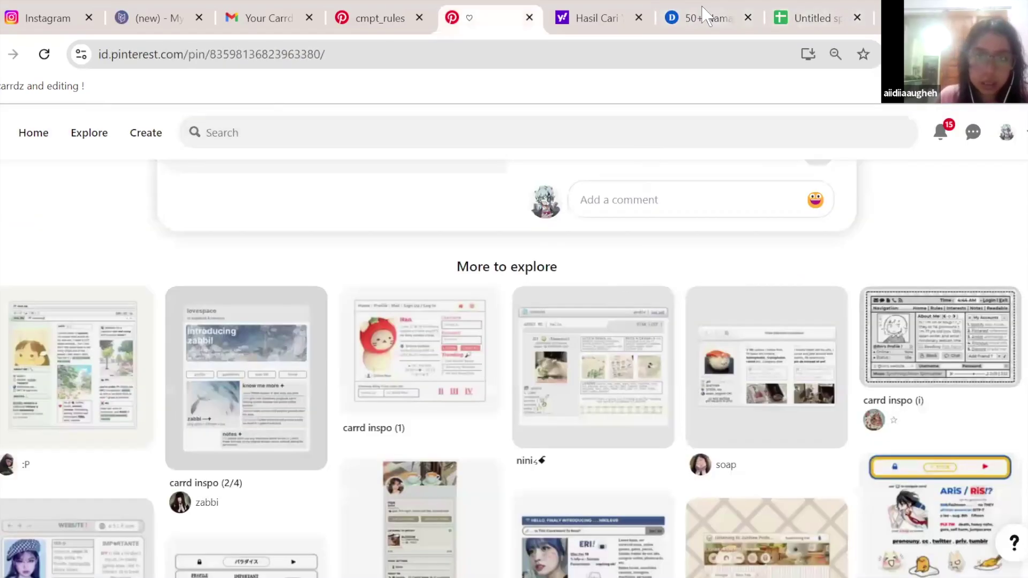
pyautogui.hotkey('ctrl', 'Tab')
pyautogui.hotkey('ctrl', 'Tab')
pyautogui.scroll(-10, 478, 414)
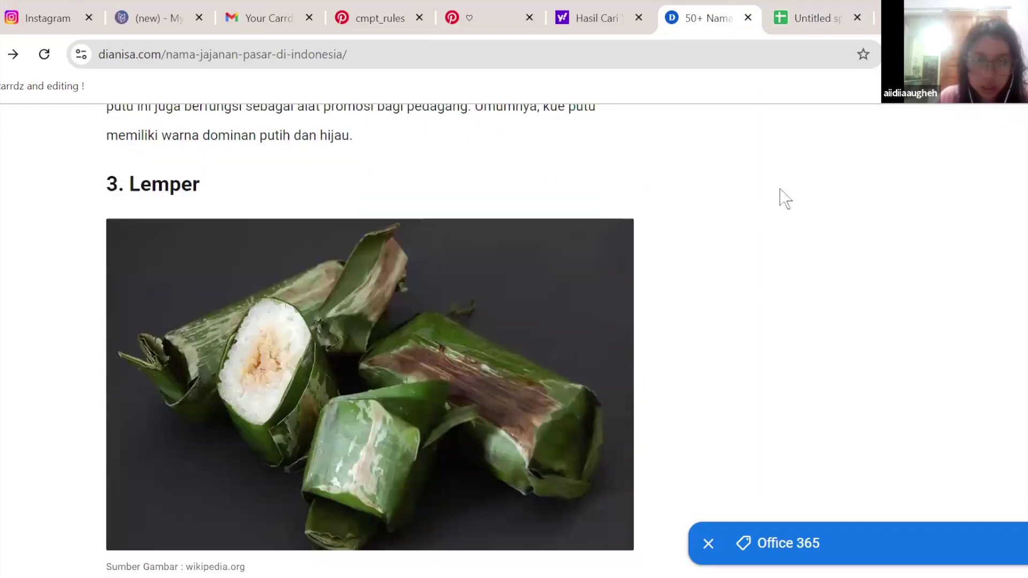
pyautogui.hotkey('ctrl', 'Tab')
pyautogui.write('l')
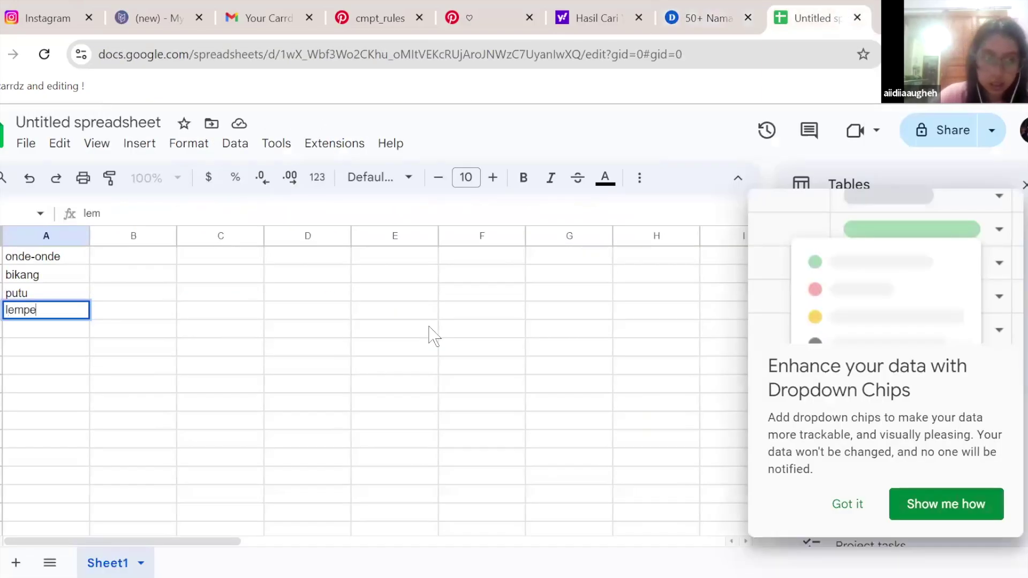
pyautogui.press('Return')
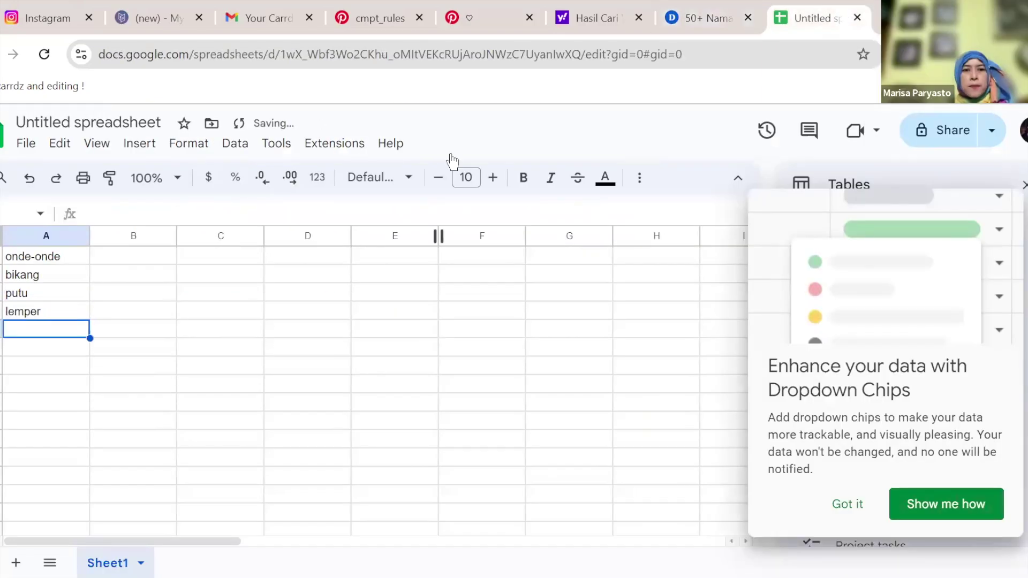
# - Go on to the article's fifth snack and record "serabi" in cell A5 of the spreadsheet
pyautogui.click(604, 17)
pyautogui.click(696, 17)
pyautogui.scroll(-8, 522, 275)
pyautogui.scroll(-15, 640, 189)
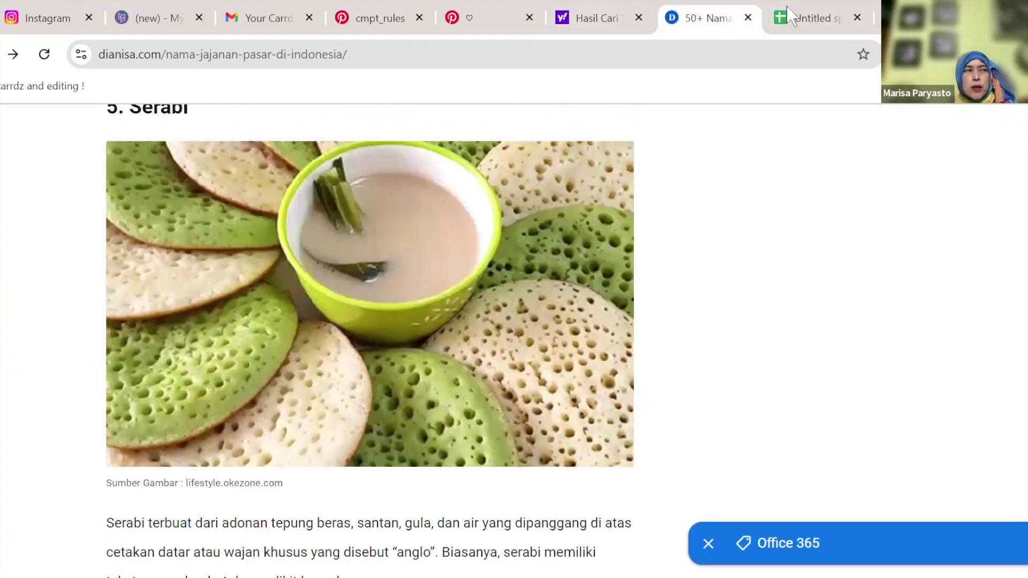
pyautogui.click(790, 11)
pyautogui.write('serab')
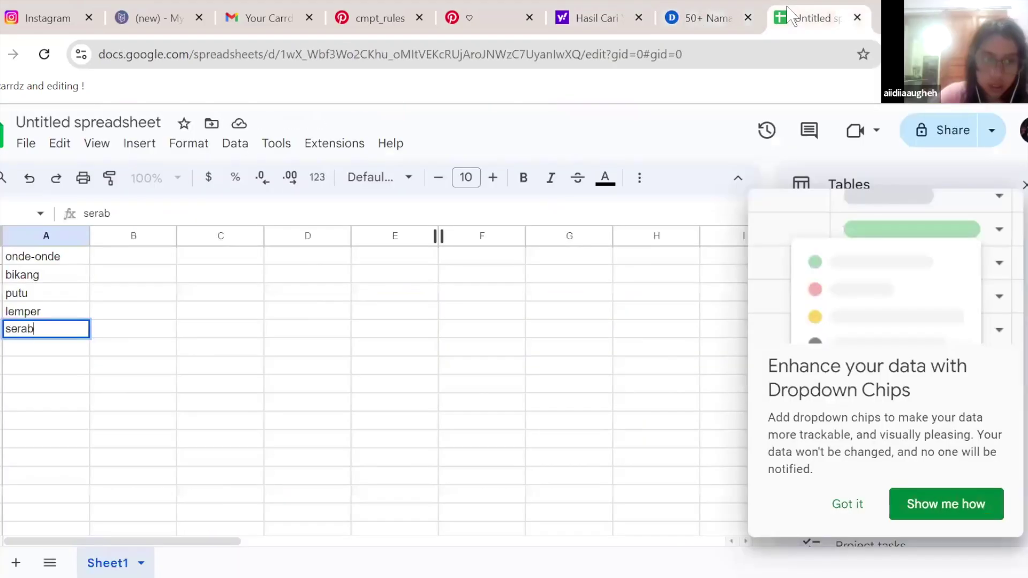
pyautogui.write('i')
pyautogui.press('Return')
# - Look up the snack following serabi in the article and add "lumpia" in cell A6 of the spreadsheet
pyautogui.click(695, 17)
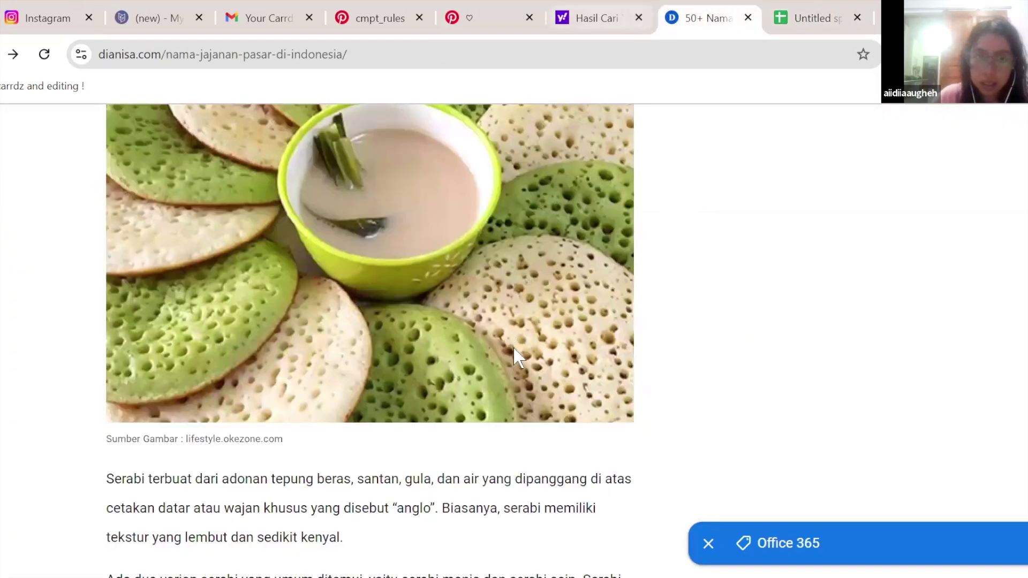
pyautogui.scroll(-3, 509, 344)
pyautogui.scroll(-10, 519, 356)
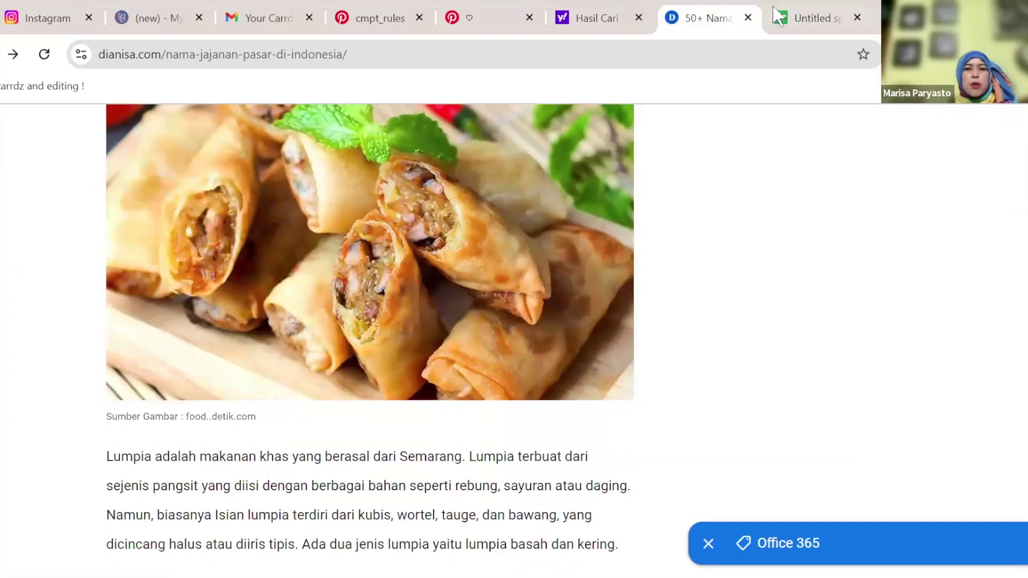
pyautogui.click(778, 20)
pyautogui.write('lumpia')
pyautogui.press('Return')
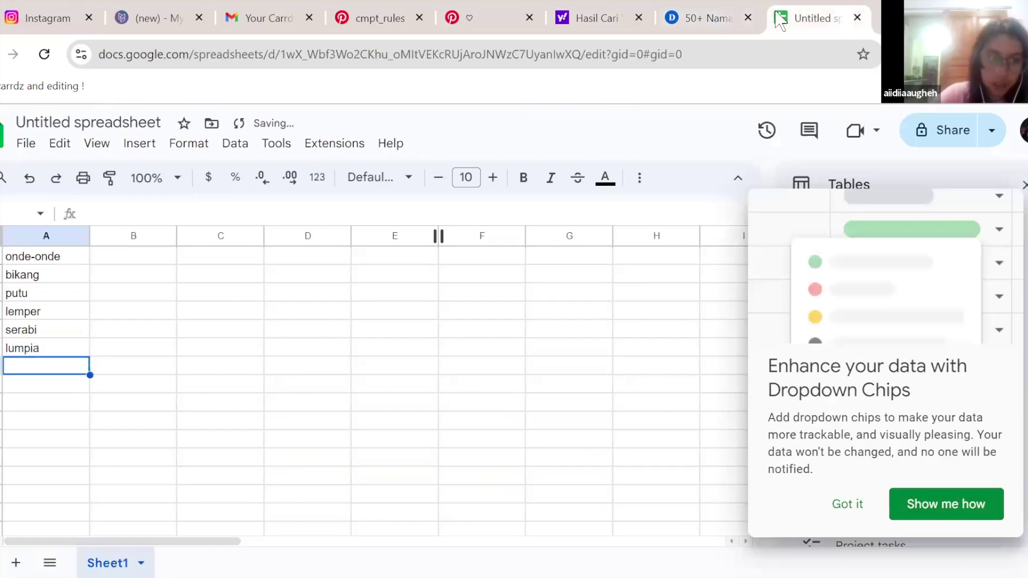
# - Close the Yahoo search results page for "nama nama jajanan pasar" and return to the snack article
pyautogui.click(599, 17)
pyautogui.scroll(-3, 630, 276)
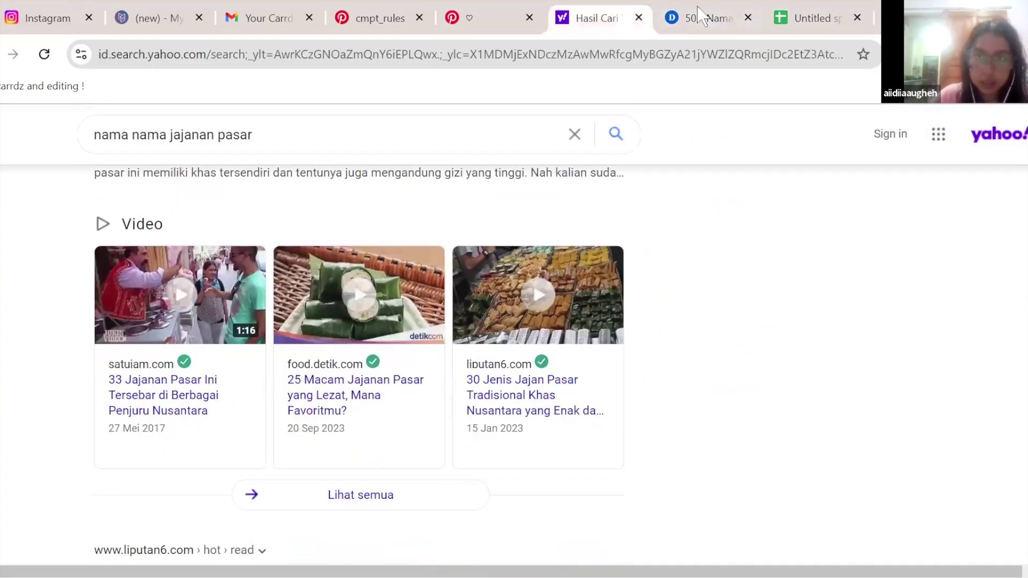
pyautogui.click(669, 19)
pyautogui.click(637, 17)
# - Find the article's seventh snack and enter "pastel" in cell A7 of the spreadsheet
pyautogui.scroll(-10, 512, 317)
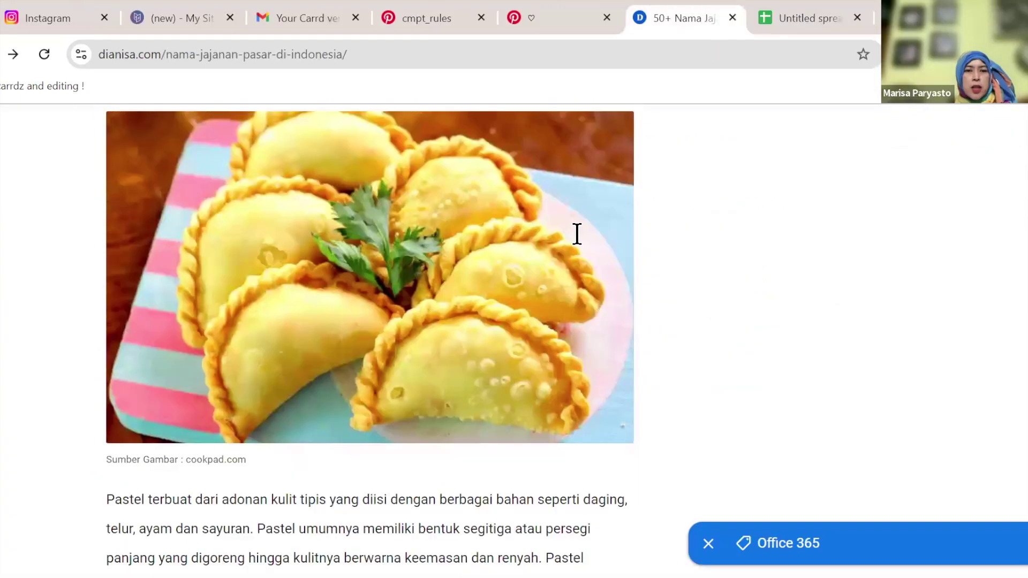
pyautogui.scroll(3, 575, 234)
pyautogui.click(781, 18)
pyautogui.write('pastel')
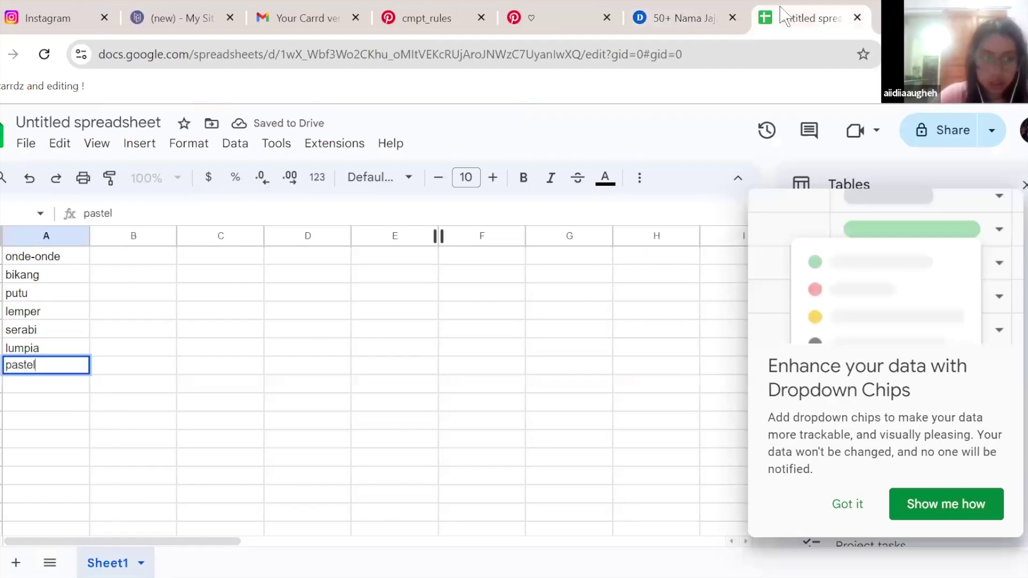
pyautogui.press('Return')
# - Look up the snack following pastel in the article and enter "klepon" in cell A8 of the spreadsheet
pyautogui.click(654, 11)
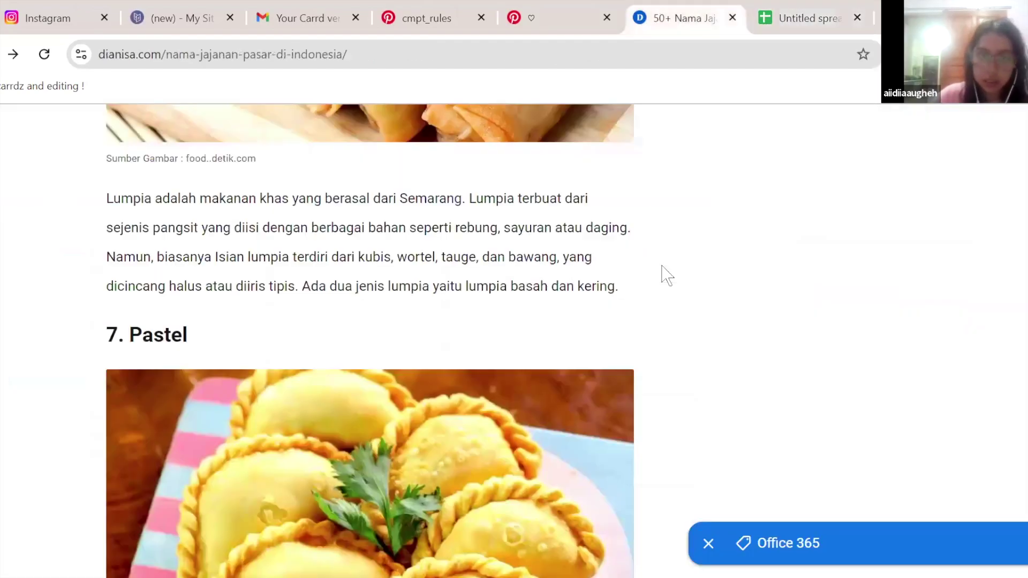
pyautogui.scroll(-15, 660, 273)
pyautogui.click(787, 18)
pyautogui.write('k')
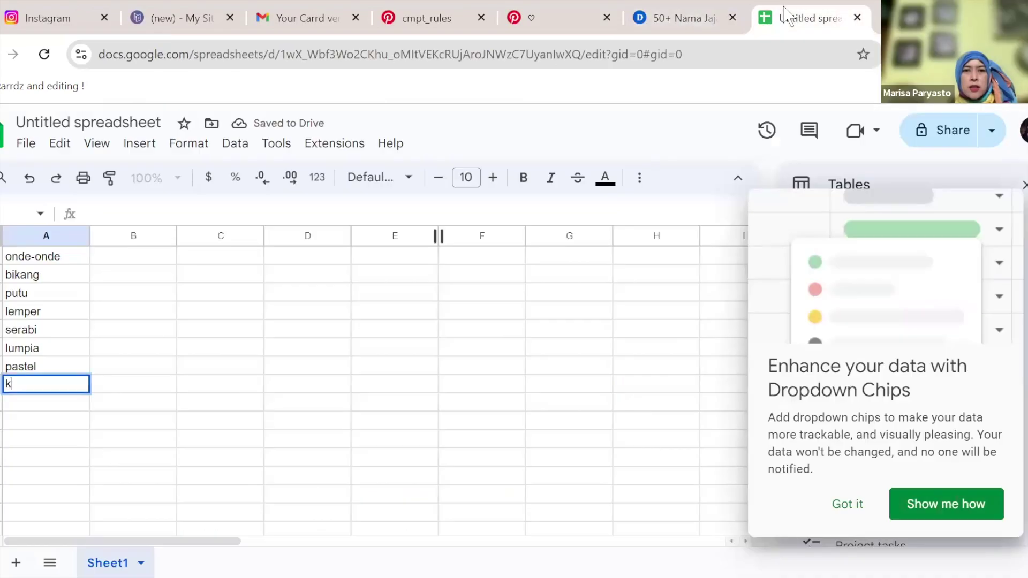
pyautogui.write('lepon')
pyautogui.press('Return')
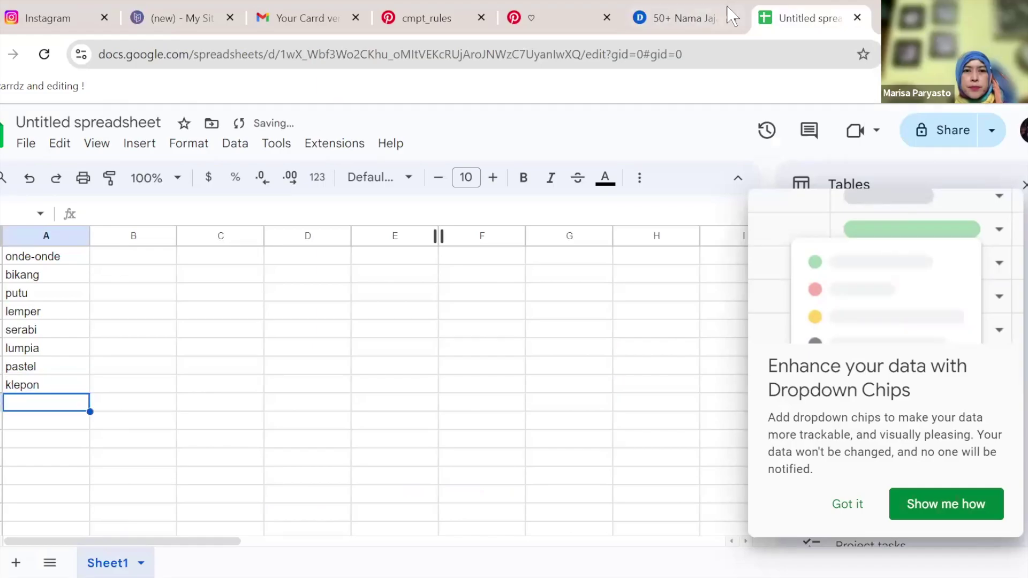
# - Find the article's ninth snack and add "apem" in cell A9 of the spreadsheet
pyautogui.click(654, 18)
pyautogui.scroll(-10, 522, 252)
pyautogui.click(818, 13)
pyautogui.write('apem')
pyautogui.press('Return')
# - Look up the snack following apem in the article and enter "cucur" in cell A10 of the spreadsheet
pyautogui.click(702, 14)
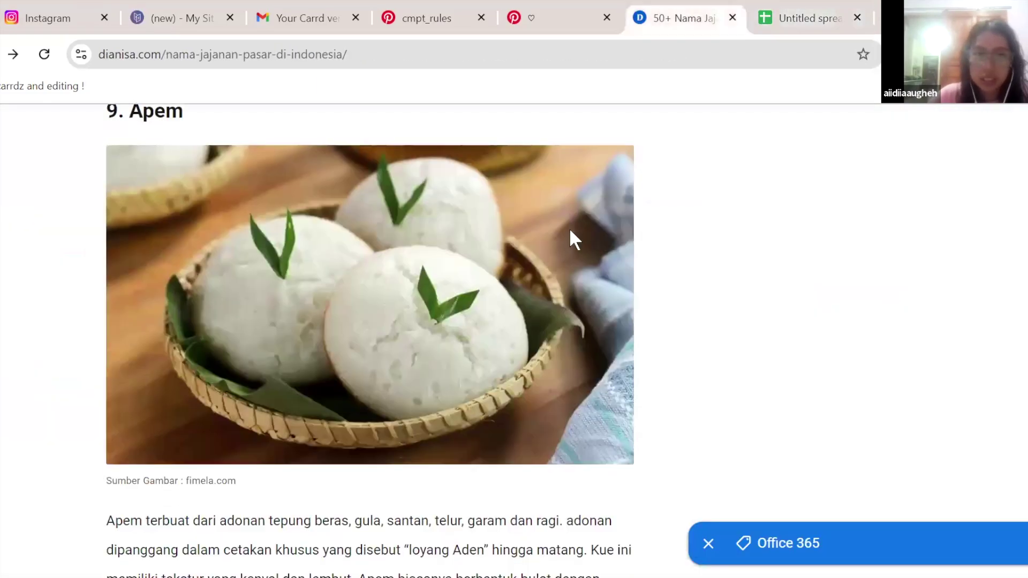
pyautogui.scroll(-8, 571, 239)
pyautogui.click(769, 12)
pyautogui.write('cucur')
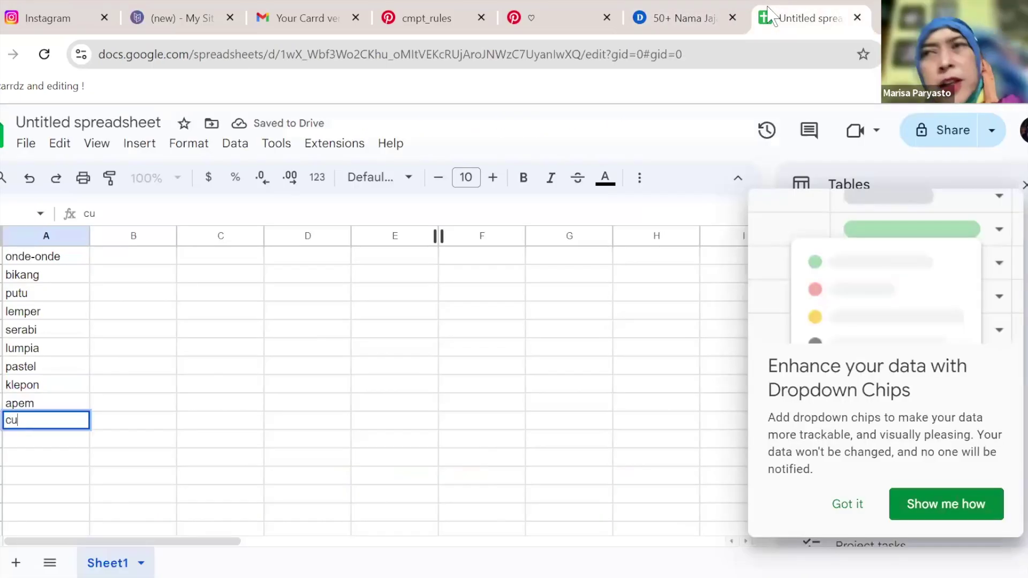
pyautogui.press('Return')
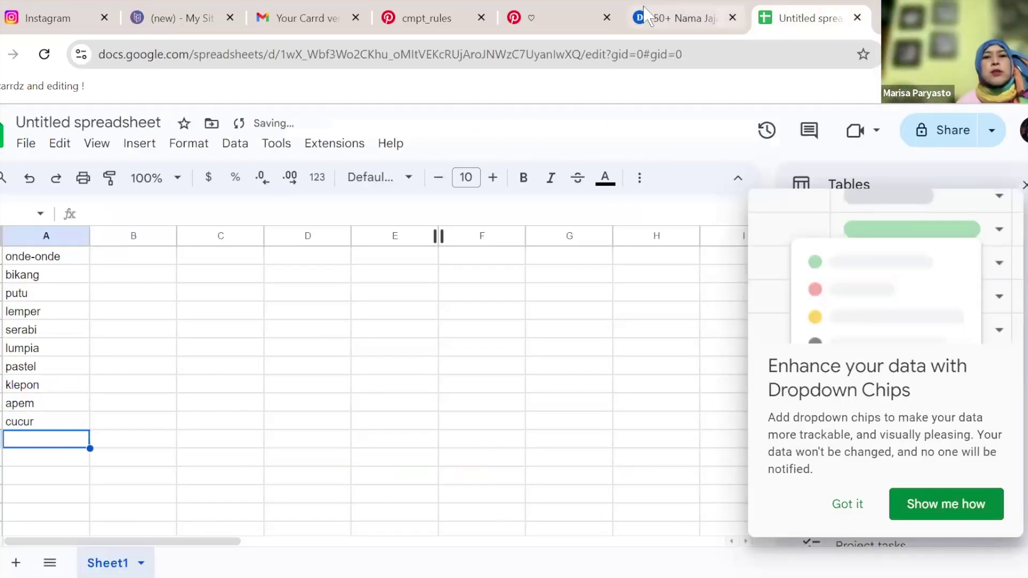
# - Find the snack after cucur in the article and record "bakwan" in cell A11 of the spreadsheet
pyautogui.click(685, 18)
pyautogui.scroll(-9, 576, 229)
pyautogui.scroll(-3, 575, 230)
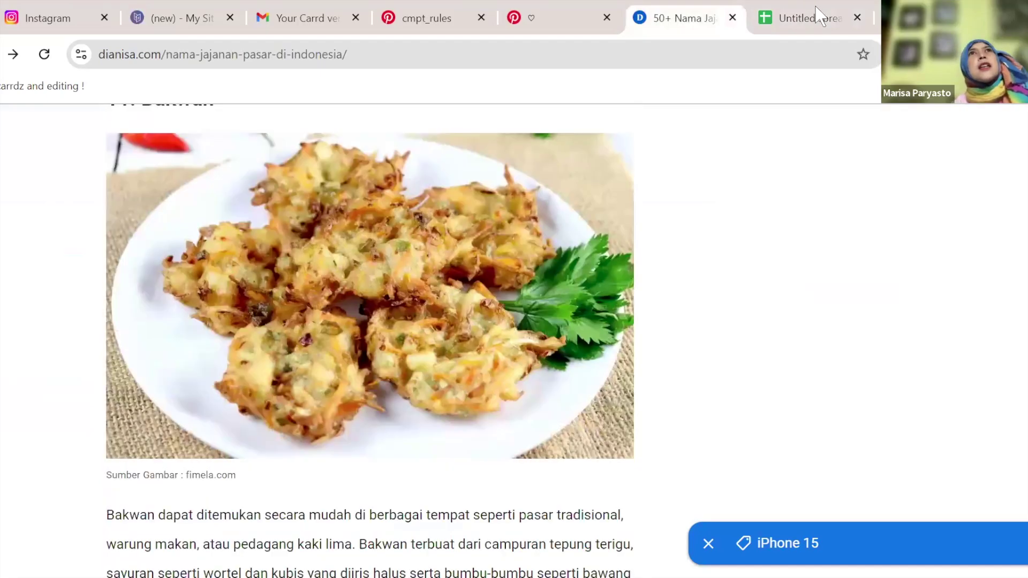
pyautogui.click(811, 16)
pyautogui.write('bakwan')
pyautogui.press('Return')
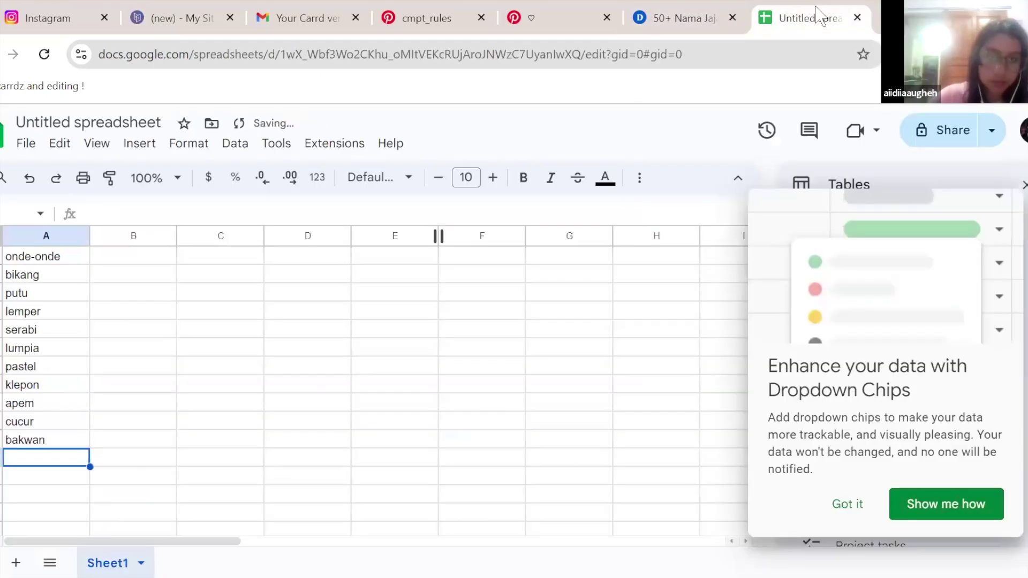
# - Look up the article's twelfth snack and enter "bolu kukus" in cell A12 of the spreadsheet
pyautogui.click(662, 15)
pyautogui.scroll(-5, 589, 322)
pyautogui.click(834, 16)
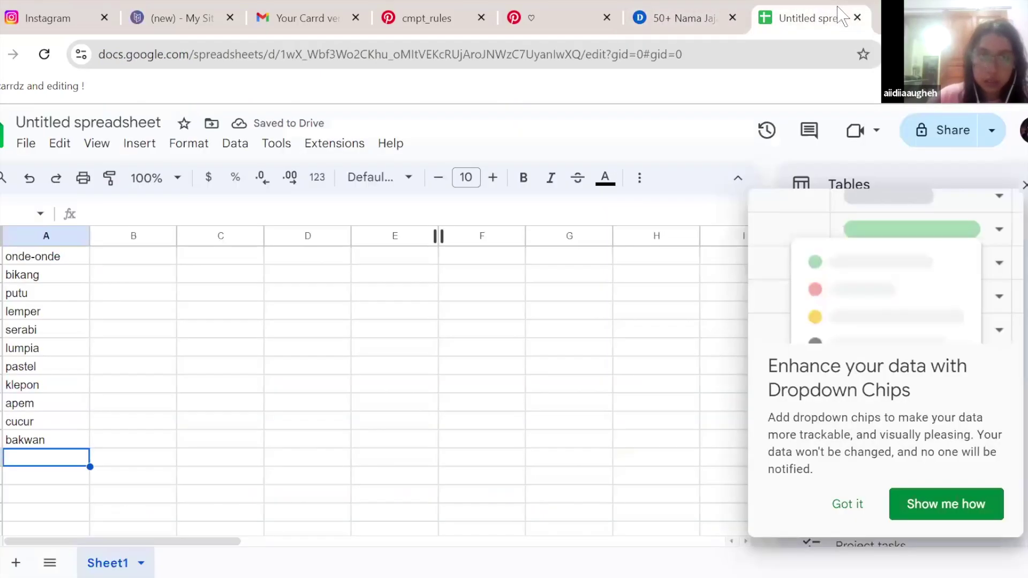
pyautogui.write('bolu kukus')
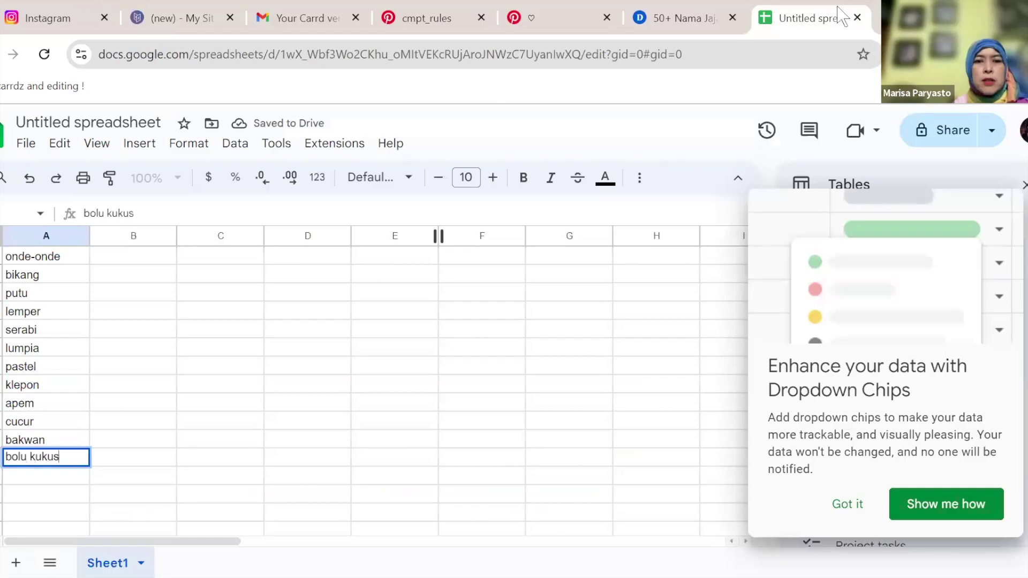
pyautogui.press('Return')
# - Find the snack following bolu kukus in the article and add "dadar gulung" in cell A13 of the spreadsheet
pyautogui.click(681, 18)
pyautogui.scroll(-5, 573, 283)
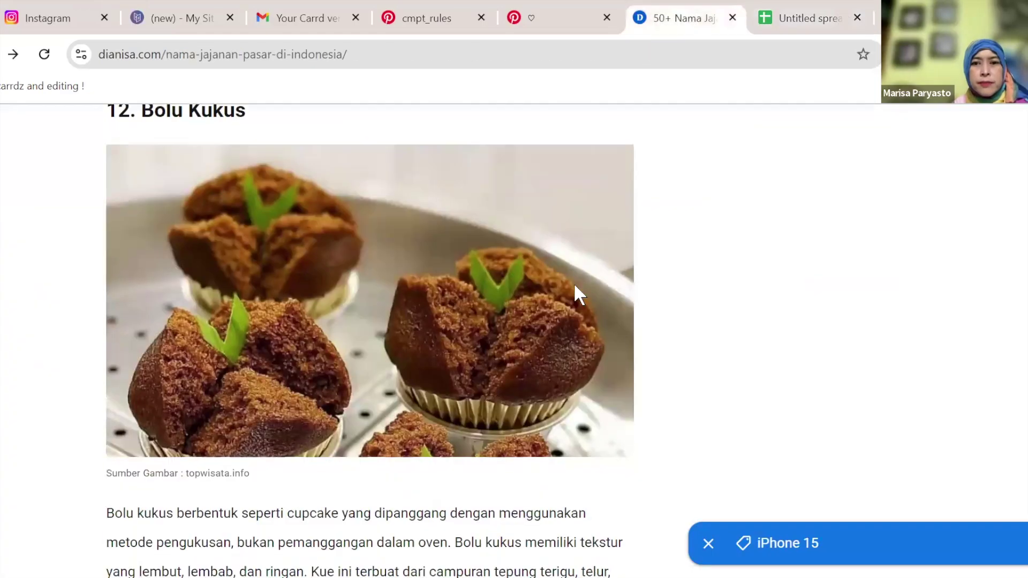
pyautogui.scroll(-3, 573, 315)
pyautogui.click(781, 13)
pyautogui.write('da')
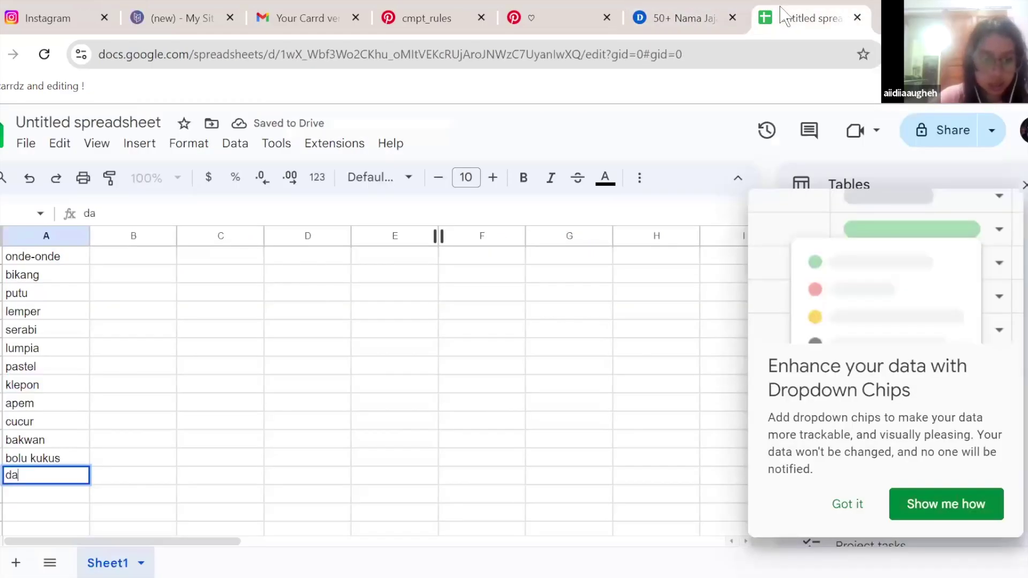
pyautogui.write('dar gulung')
pyautogui.press('Return')
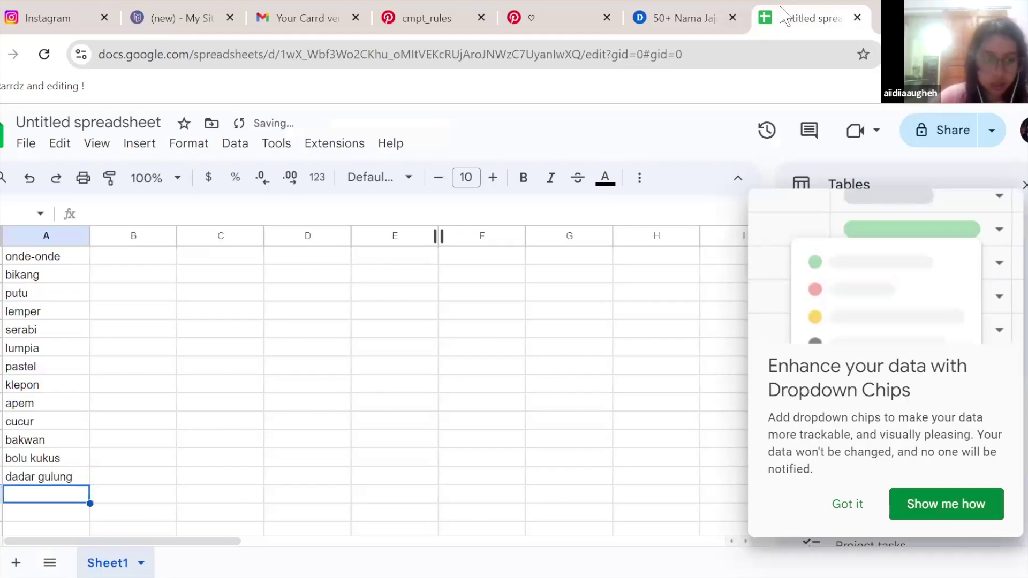
# - Look up the article's fourteenth snack and enter "risoles" in cell A14 of the spreadsheet
pyautogui.click(682, 18)
pyautogui.scroll(-5, 561, 227)
pyautogui.scroll(-6, 569, 240)
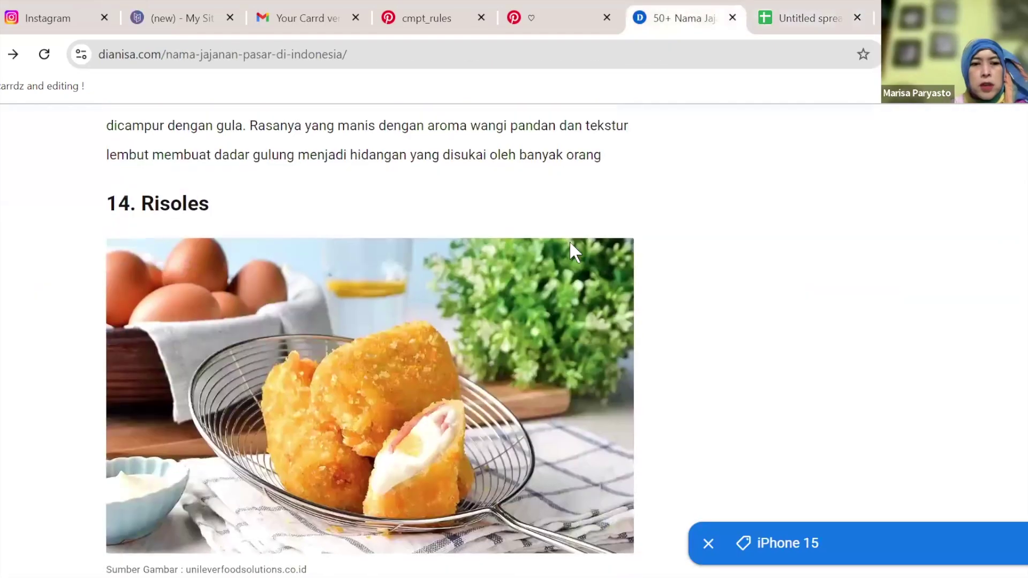
pyautogui.click(792, 16)
pyautogui.write('risoles')
pyautogui.press('Return')
# - Find the snack following risoles in the article and enter "cente manis" in cell A15 of the spreadsheet
pyautogui.click(682, 18)
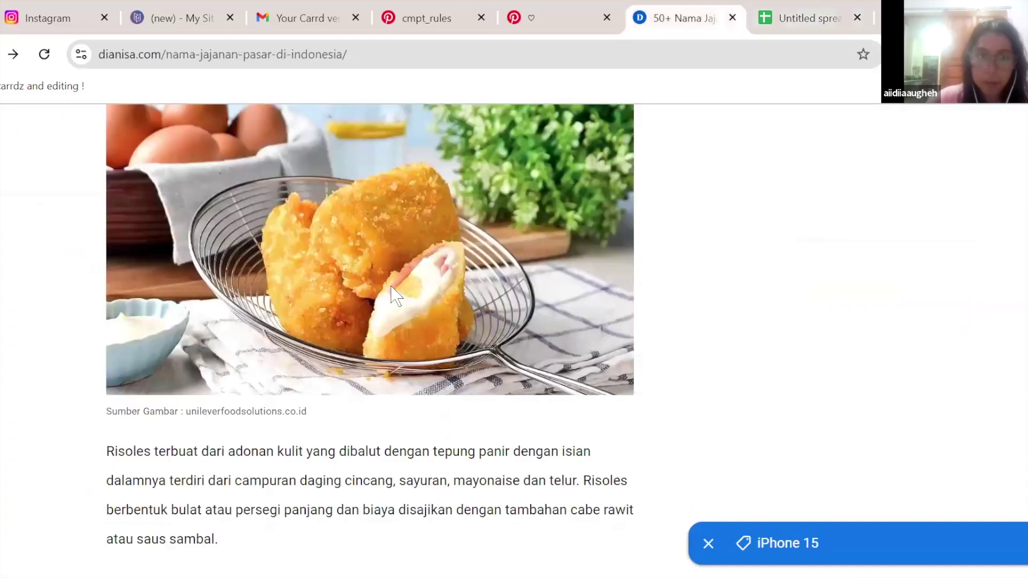
pyautogui.scroll(-3, 394, 294)
pyautogui.scroll(-5, 393, 294)
pyautogui.click(792, 17)
pyautogui.write('cen')
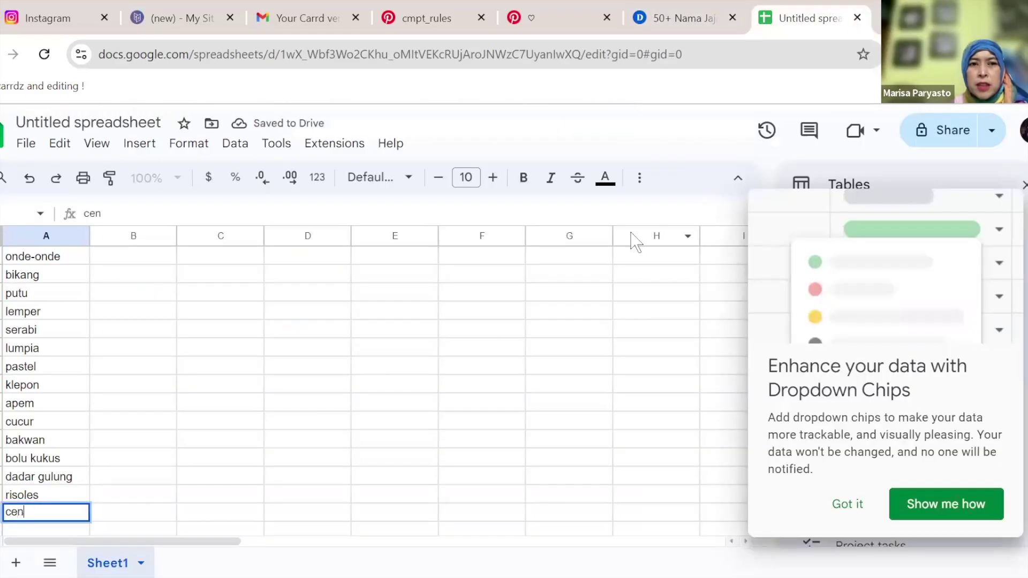
pyautogui.write('te manis')
pyautogui.press('Return')
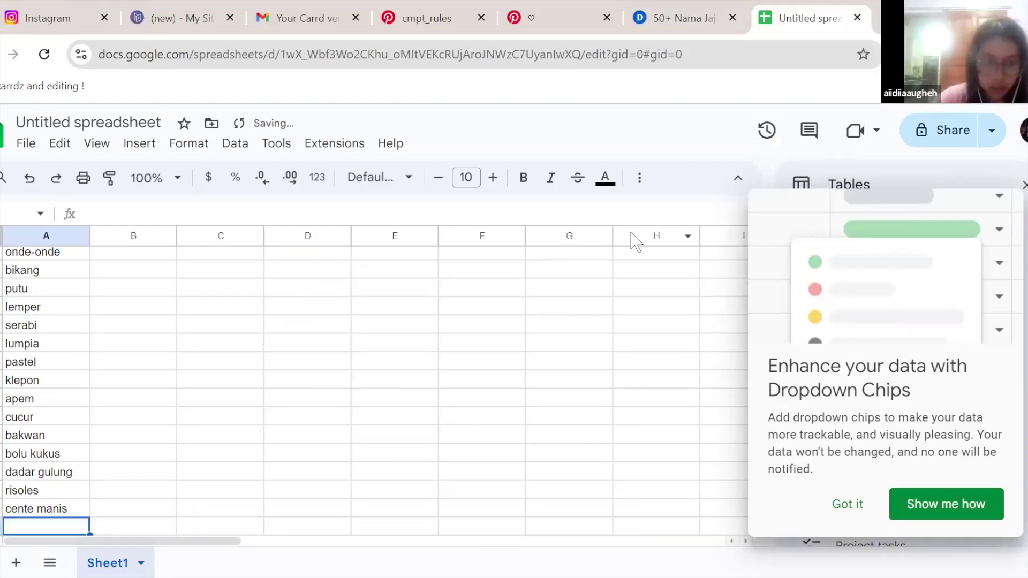
# - Look up the article's sixteenth snack and enter "klapertaart" in cell A16 of the spreadsheet
pyautogui.click(711, 18)
pyautogui.scroll(-8, 390, 428)
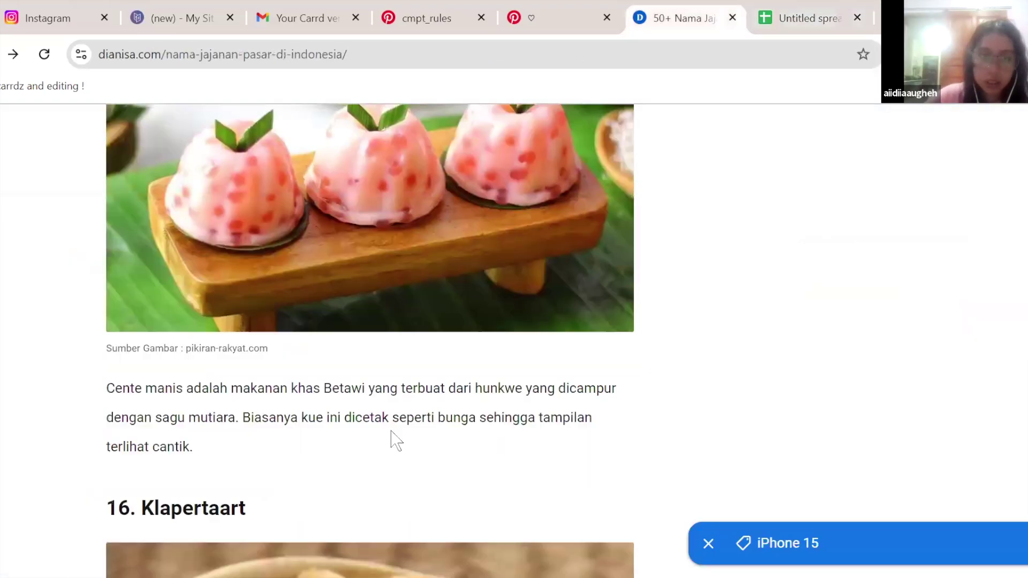
pyautogui.click(820, 11)
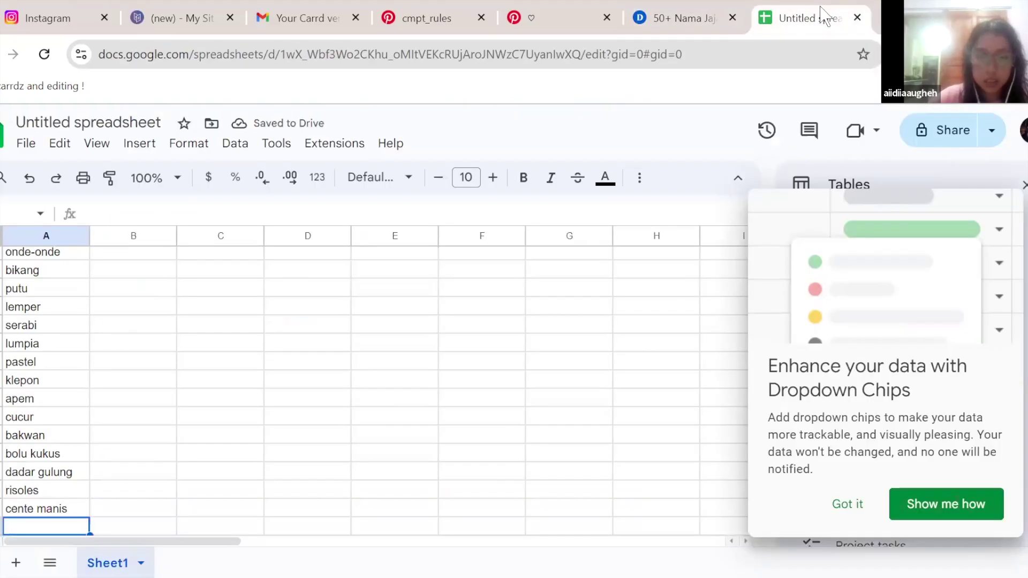
pyautogui.write('klapertaart')
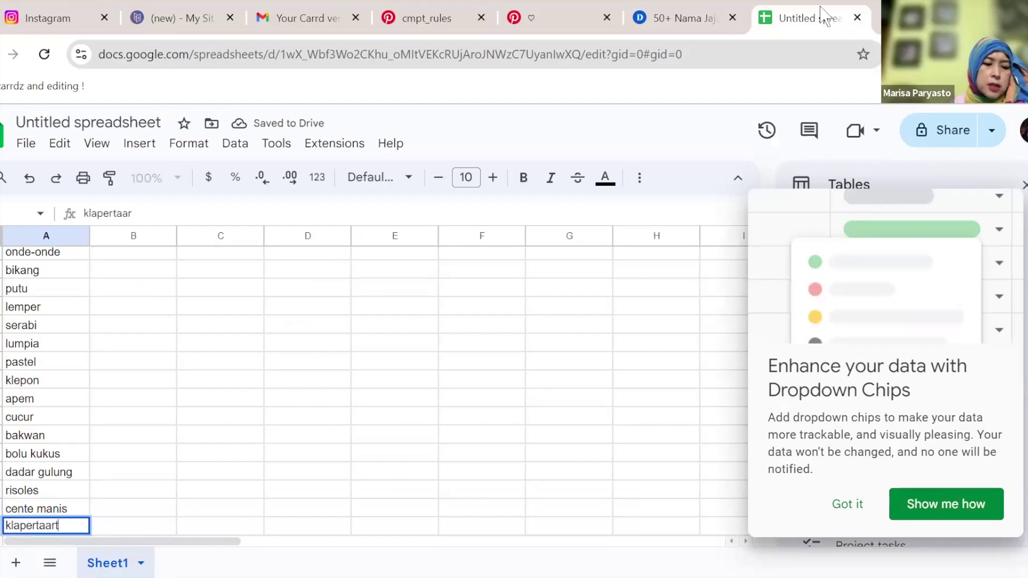
pyautogui.press('Return')
# - Find the snack following klapertaart in the article and enter "kue ku" in cell A17 of the spreadsheet
pyautogui.click(685, 18)
pyautogui.scroll(-12, 610, 386)
pyautogui.scroll(5, 621, 375)
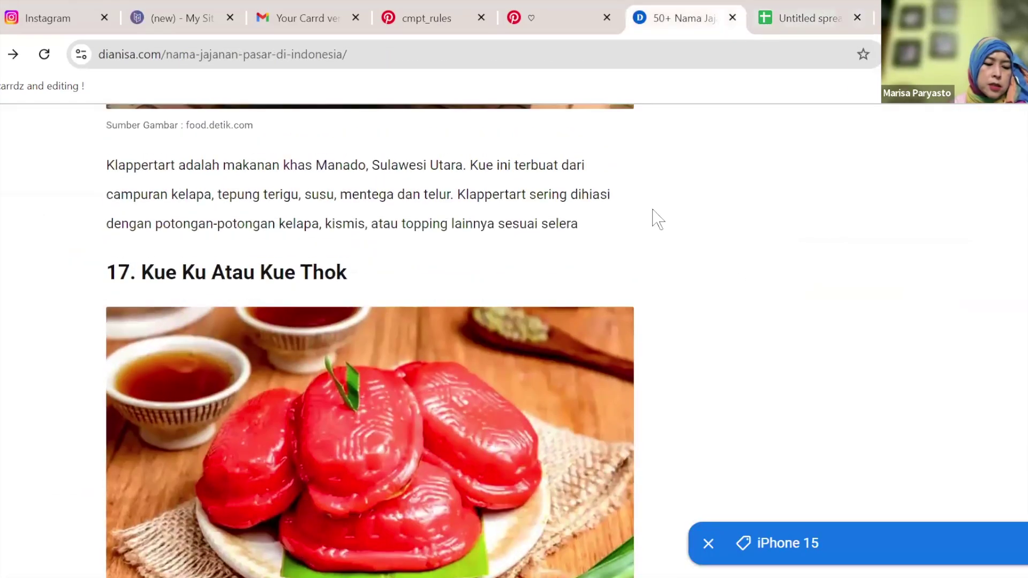
pyautogui.click(787, 16)
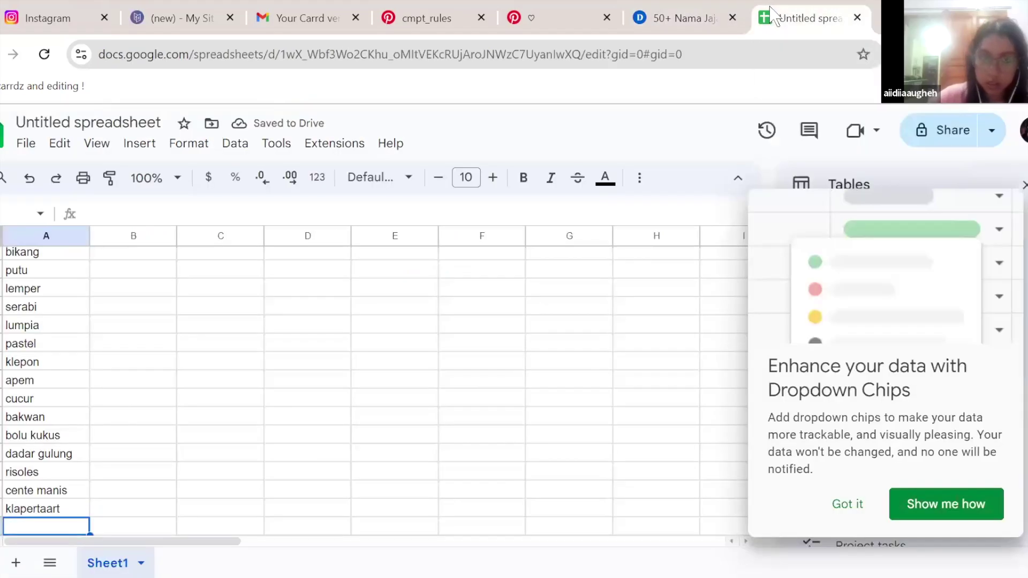
pyautogui.write('kue ku')
pyautogui.press('Return')
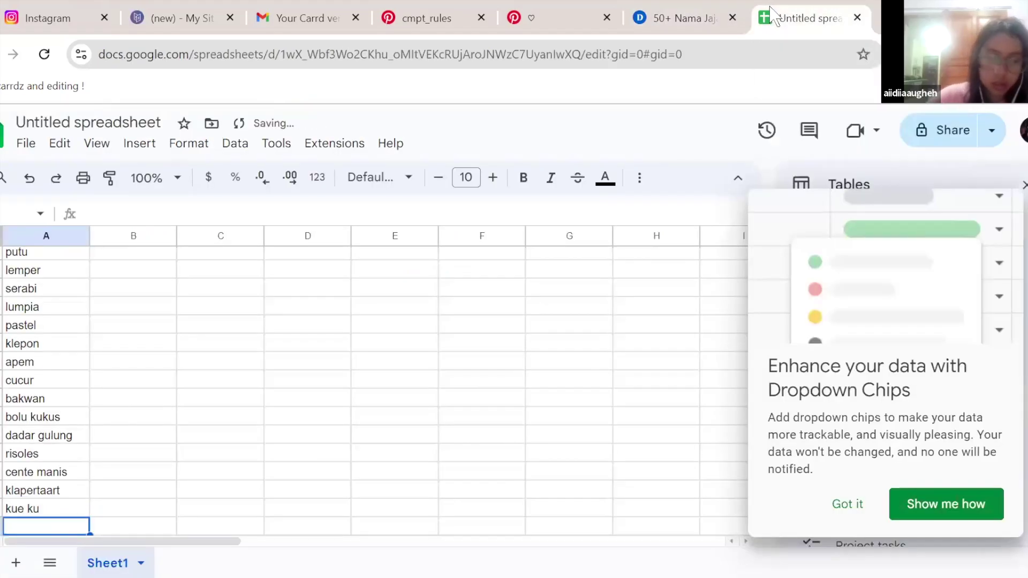
# - Look up the article's eighteenth snack and enter "wingko" in cell A18 of the spreadsheet
pyautogui.click(664, 17)
pyautogui.scroll(-3, 504, 318)
pyautogui.scroll(-10, 503, 321)
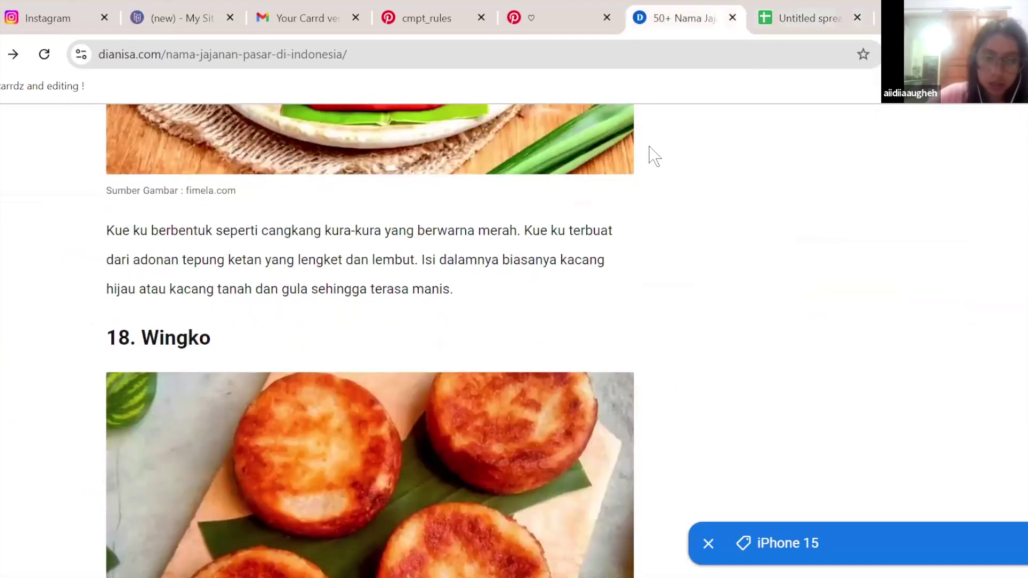
pyautogui.click(796, 16)
pyautogui.write('wingko')
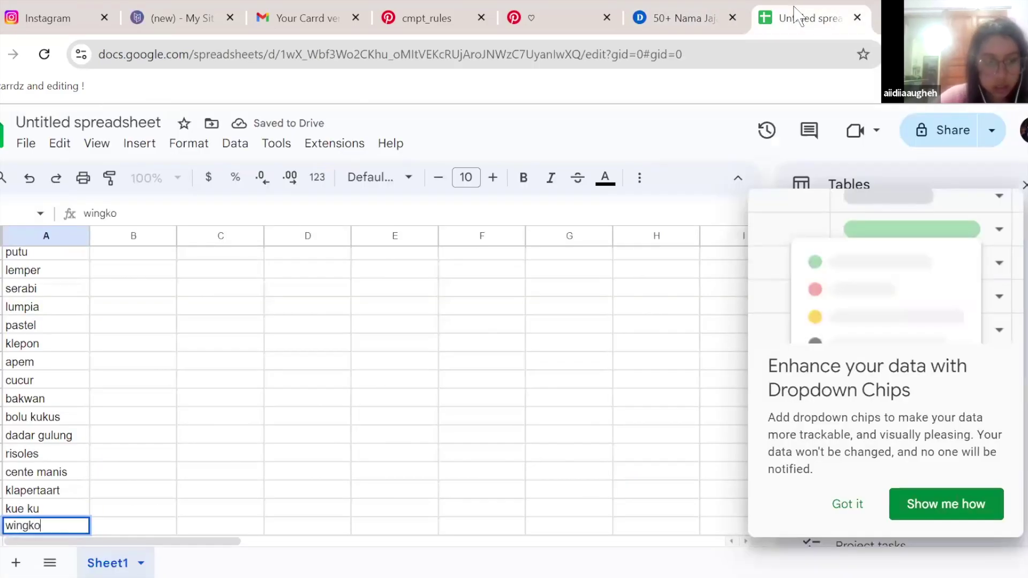
pyautogui.press('Return')
# - Find the snack following wingko in the article and enter "getuk" in cell A19 of the spreadsheet
pyautogui.click(676, 17)
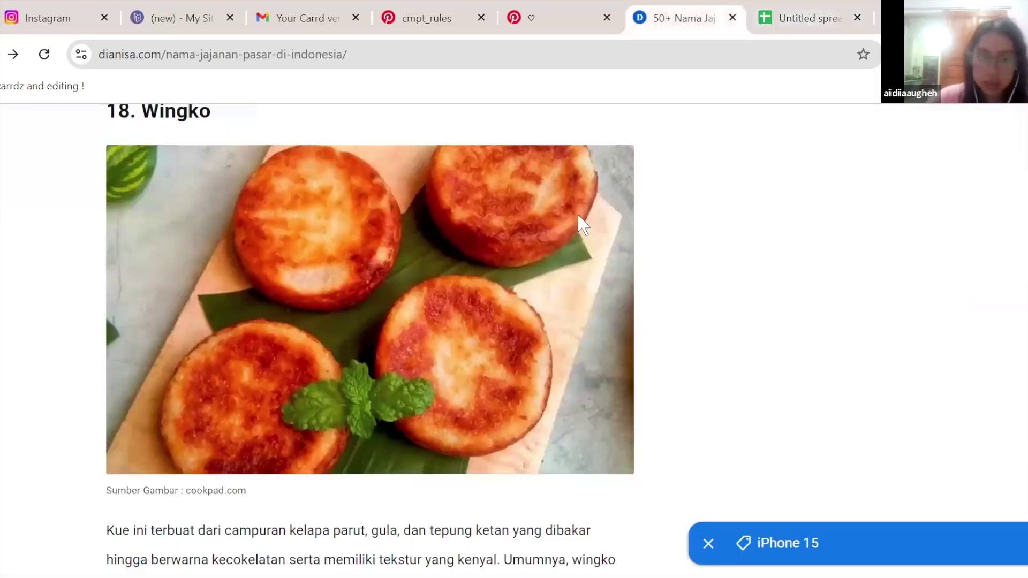
pyautogui.scroll(-10, 550, 314)
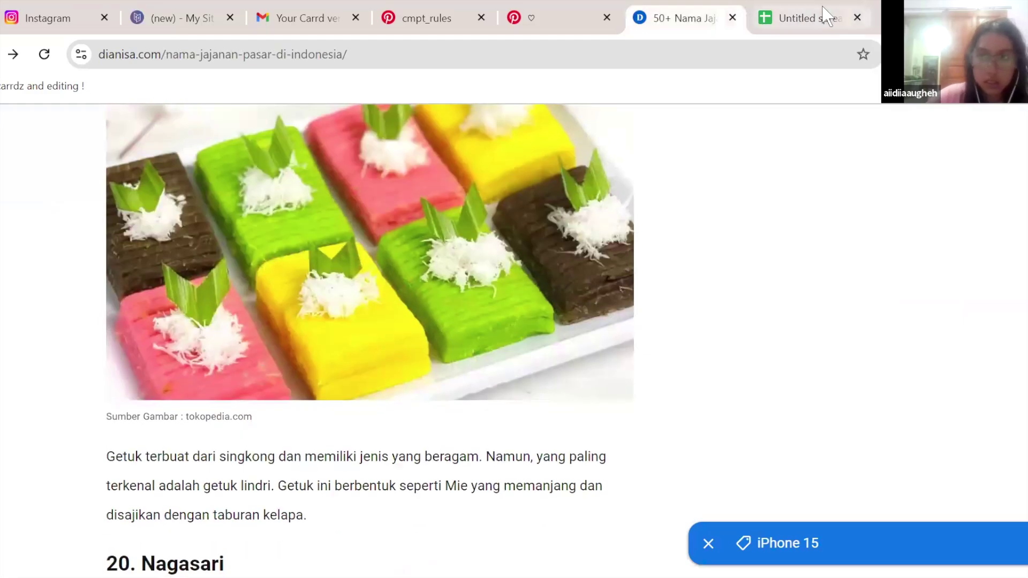
pyautogui.click(827, 16)
pyautogui.write('g')
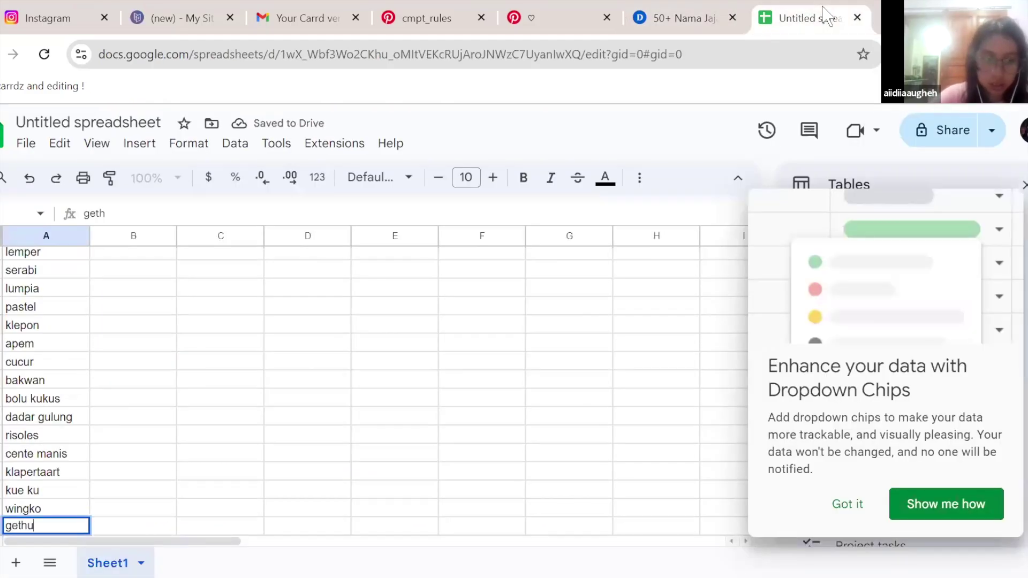
pyautogui.write('etu')
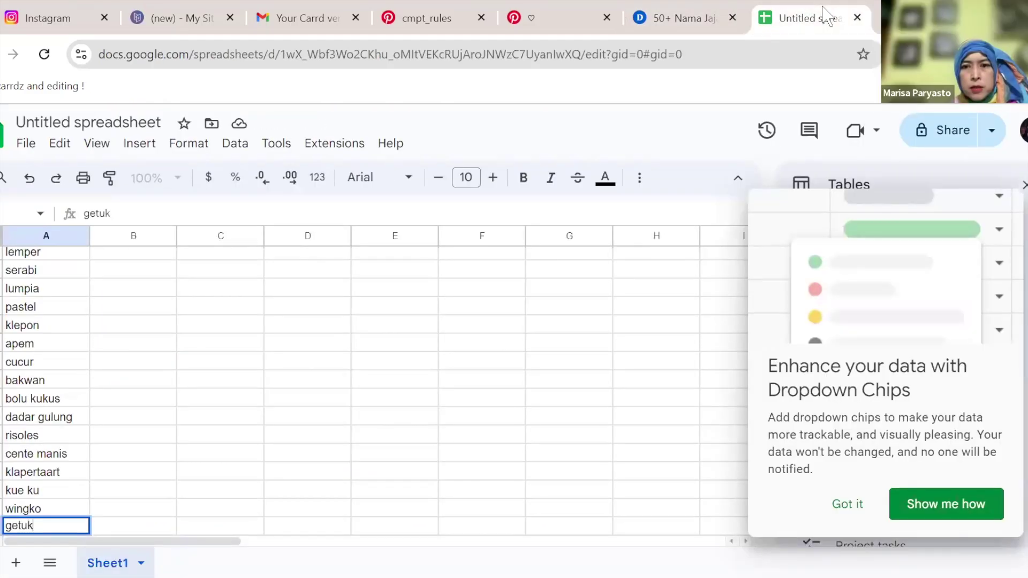
# - Look up the article's twentieth snack and enter "nagasari" in cell A20 of the spreadsheet
pyautogui.click(735, 15)
pyautogui.scroll(-6, 581, 165)
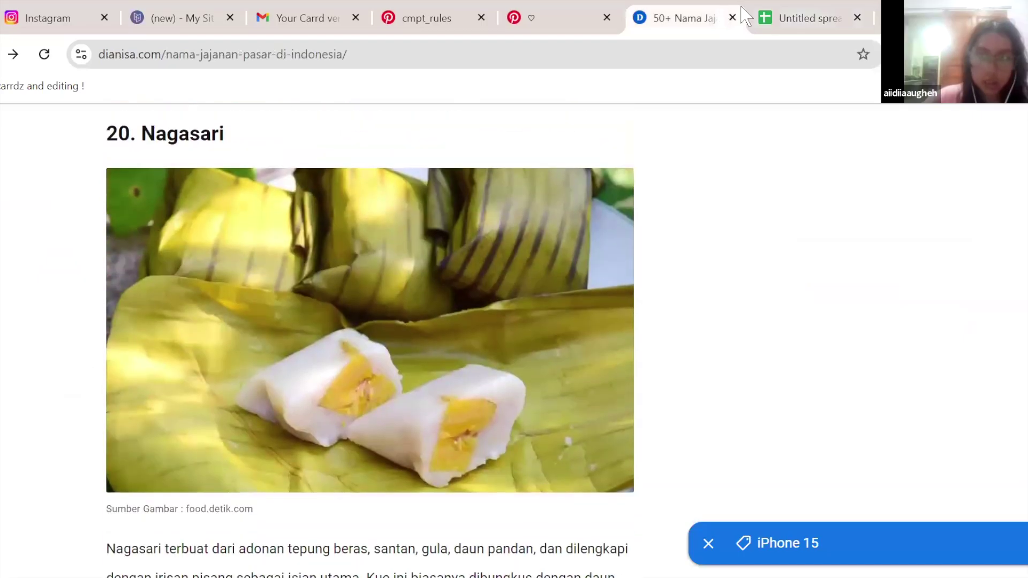
pyautogui.click(765, 16)
pyautogui.write('nagas')
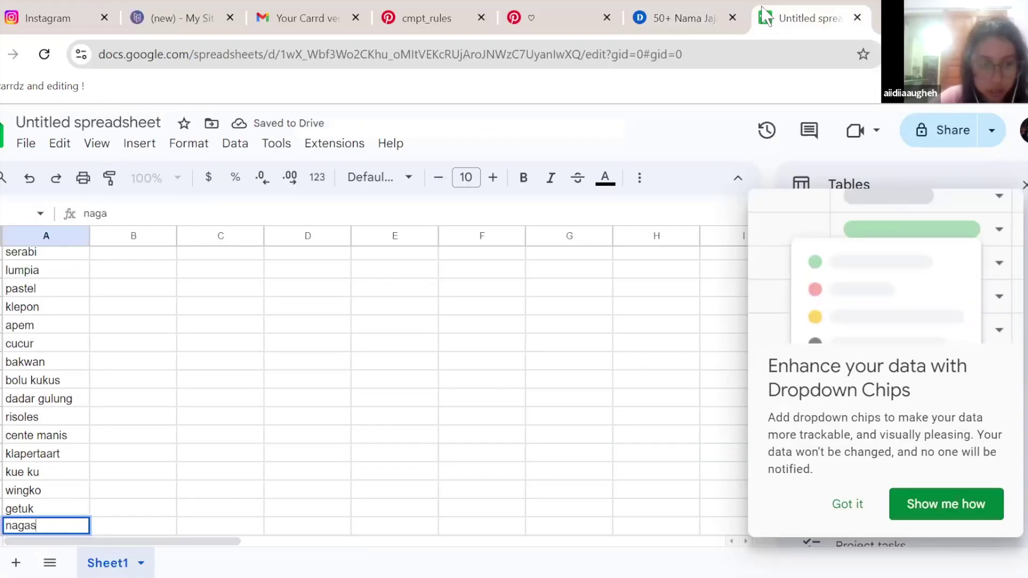
pyautogui.press('Return')
# - Find the snack following nagasari in the article and add "kue lumpur" in cell A21 of the spreadsheet
pyautogui.click(696, 17)
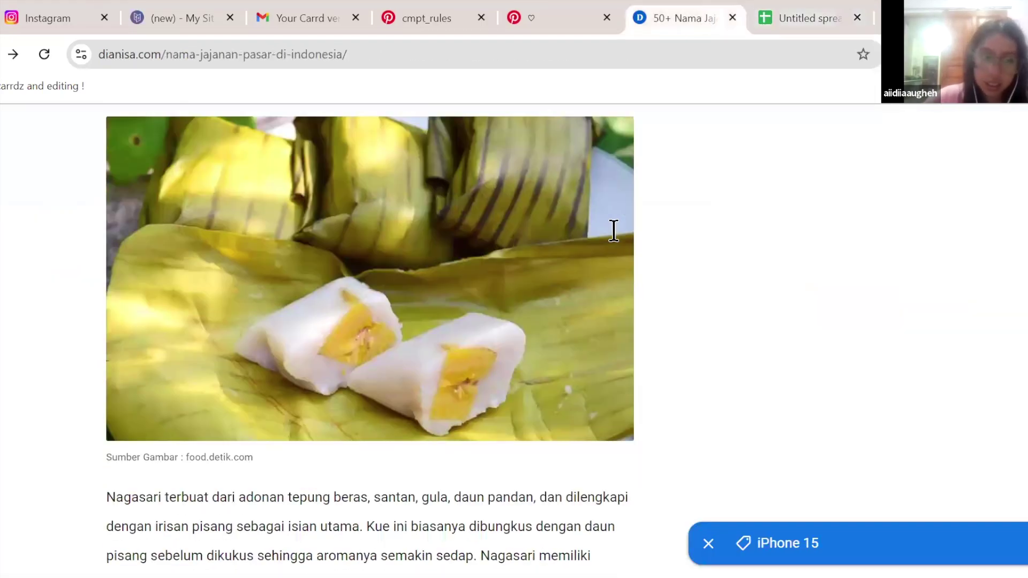
pyautogui.scroll(-6, 613, 231)
pyautogui.scroll(-5, 621, 228)
pyautogui.click(829, 16)
pyautogui.write('kue lumpur')
pyautogui.press('Return')
# - Look up the snack after kue lumpur in the article and enter "kue talam" in cell A22 of the spreadsheet
pyautogui.click(690, 17)
pyautogui.scroll(-4, 543, 277)
pyautogui.click(811, 16)
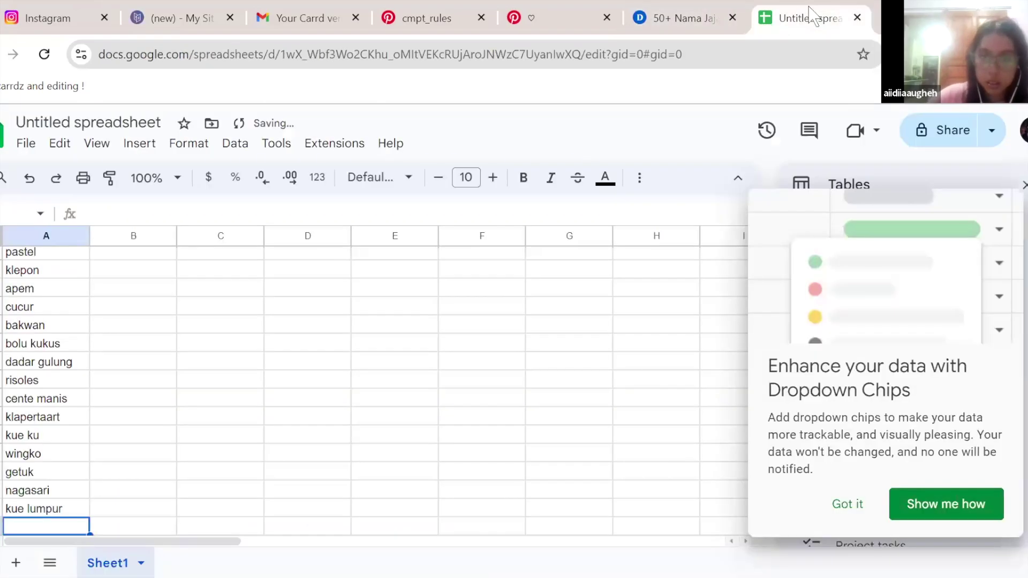
pyautogui.write('ku')
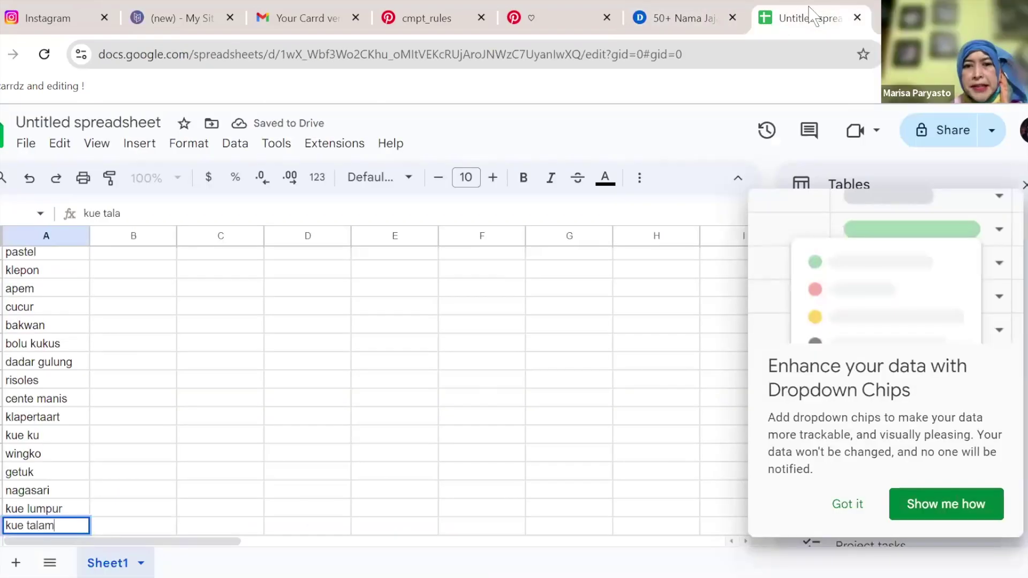
pyautogui.write('e talam')
pyautogui.press('Return')
# - Find the snack following kue talam in the article and enter "gemblong" in cell A23 of the spreadsheet
pyautogui.click(616, 16)
pyautogui.hotkey('ctrl', 'Tab')
pyautogui.scroll(-4, 541, 294)
pyautogui.click(772, 15)
pyautogui.write('gembl')
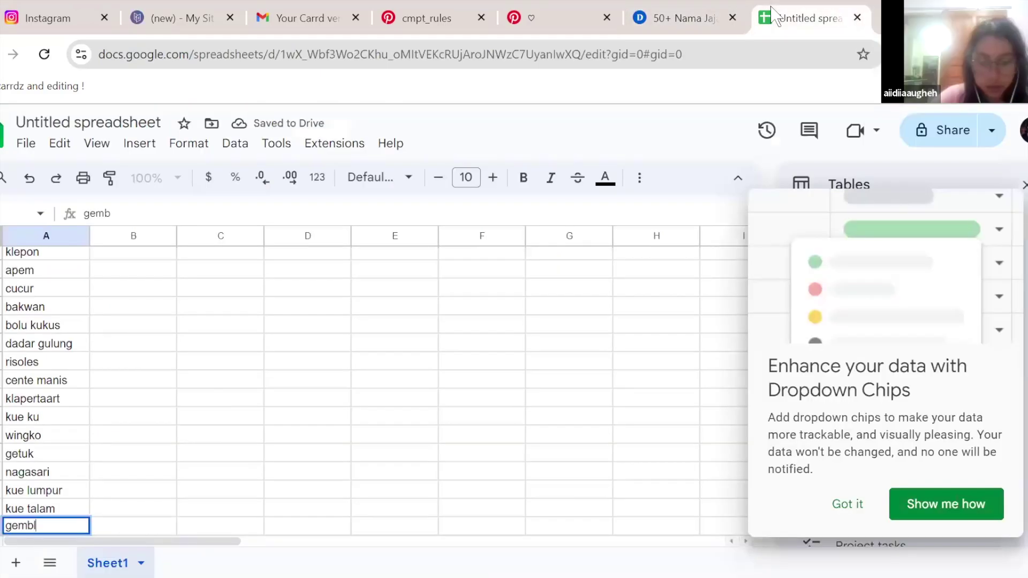
pyautogui.write('ong')
pyautogui.press('Return')
# - Look up the article's next snack after gemblong and enter "panada" in cell A24 of the spreadsheet
pyautogui.click(682, 18)
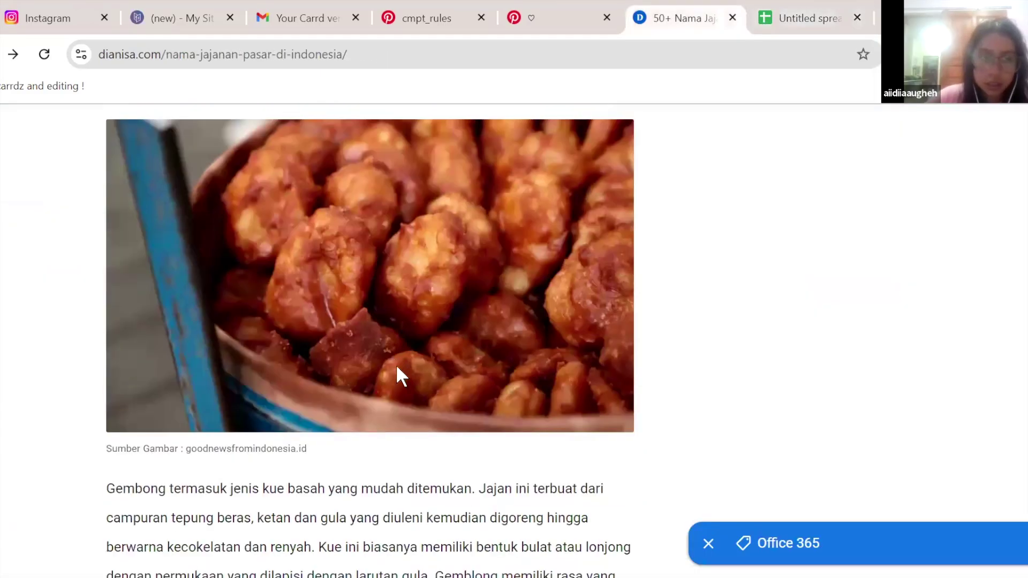
pyautogui.scroll(-6, 393, 370)
pyautogui.scroll(-2, 390, 378)
pyautogui.click(777, 14)
pyautogui.write('pana')
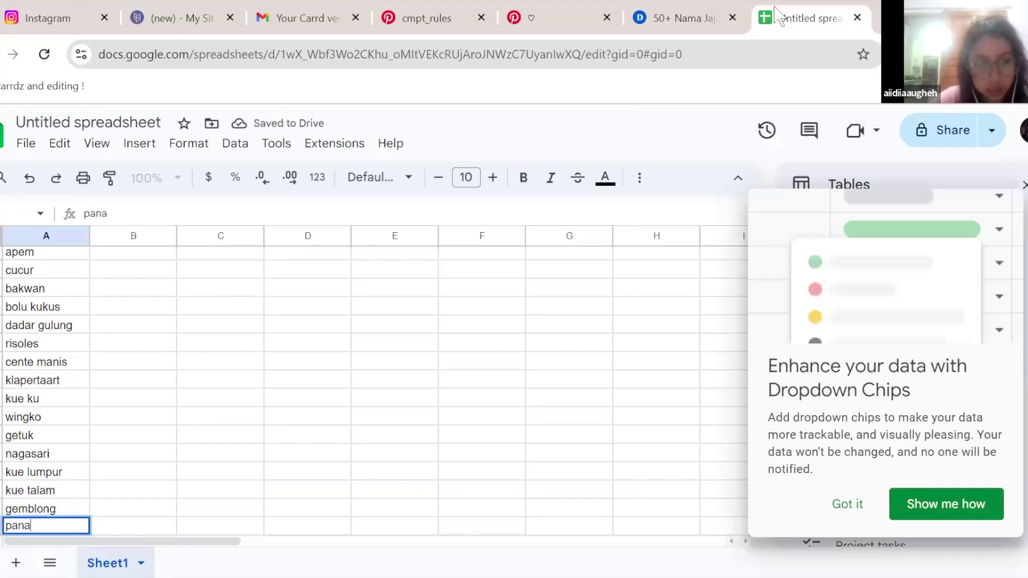
pyautogui.write('da')
pyautogui.press('Return')
# - Look up the article's twenty-fifth snack and enter "kue pancong" in cell A25 of the spreadsheet
pyautogui.click(683, 18)
pyautogui.scroll(-9, 571, 268)
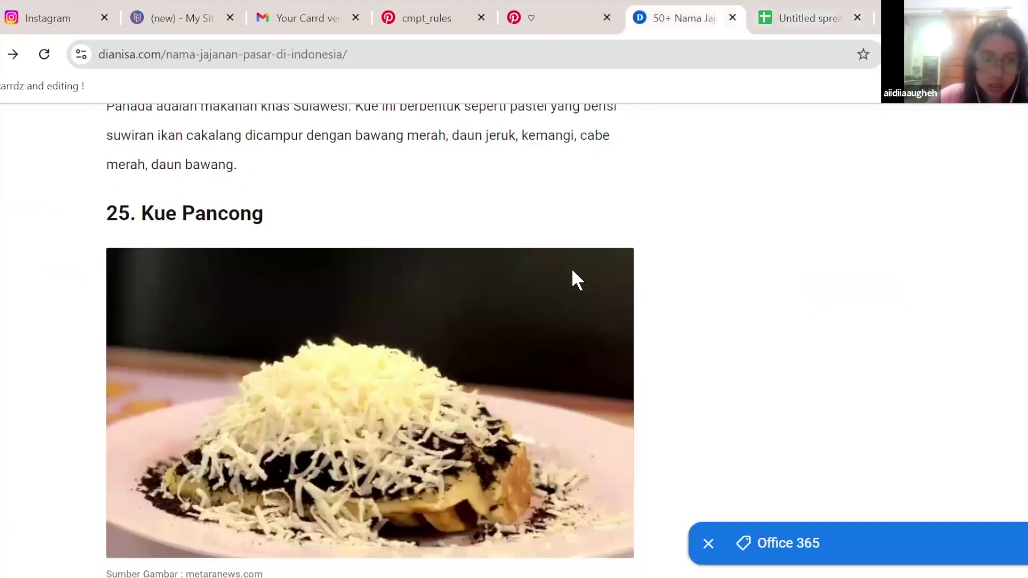
pyautogui.click(812, 16)
pyautogui.write('ku')
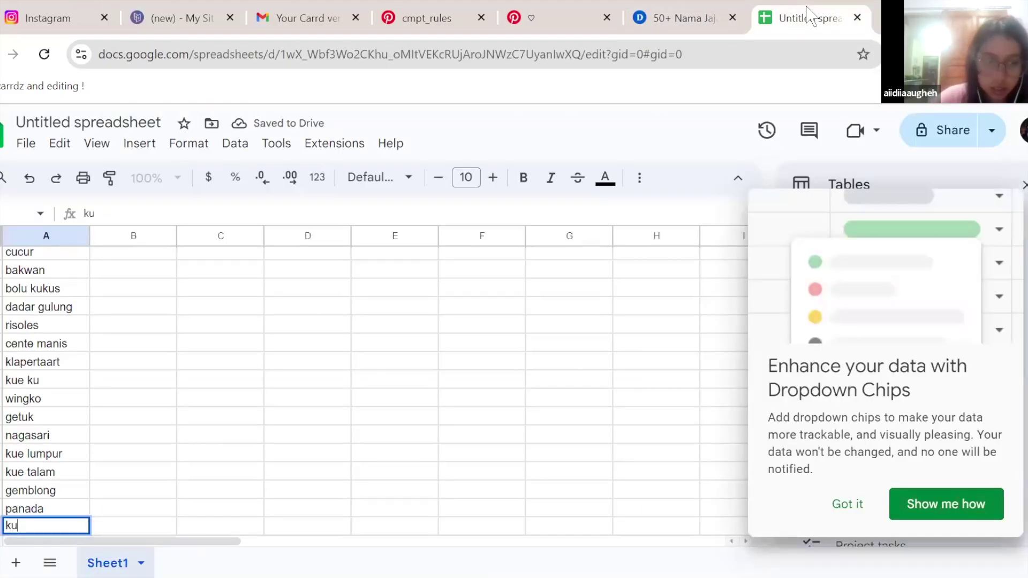
pyautogui.press('Return')
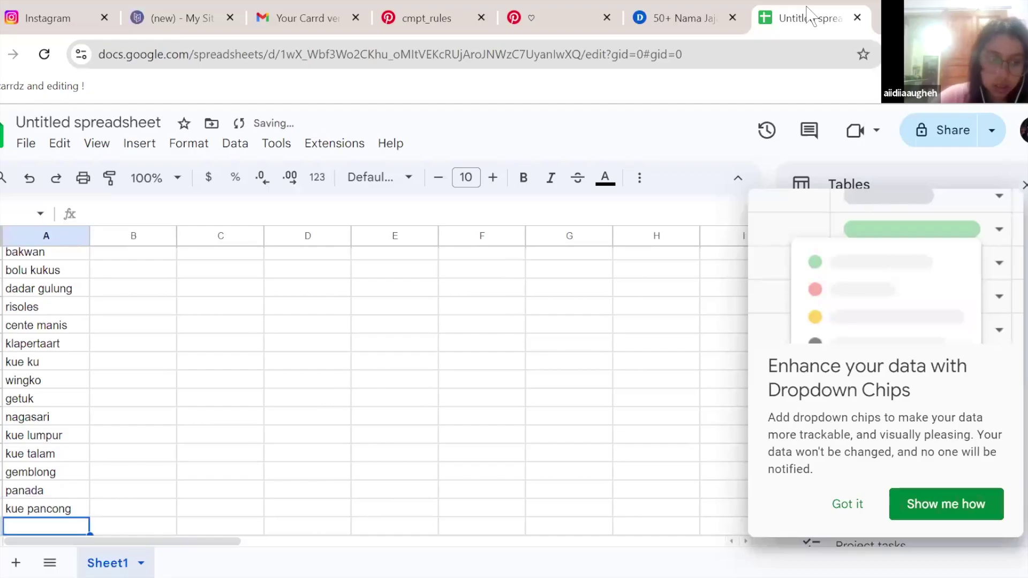
pyautogui.click(700, 15)
pyautogui.scroll(-5, 637, 305)
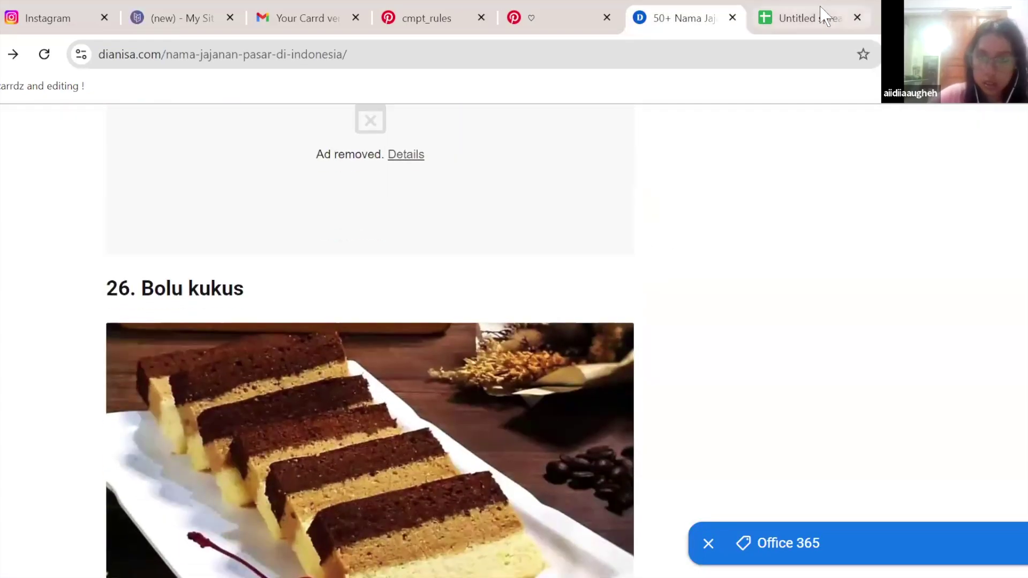
pyautogui.click(824, 16)
pyautogui.write('bol')
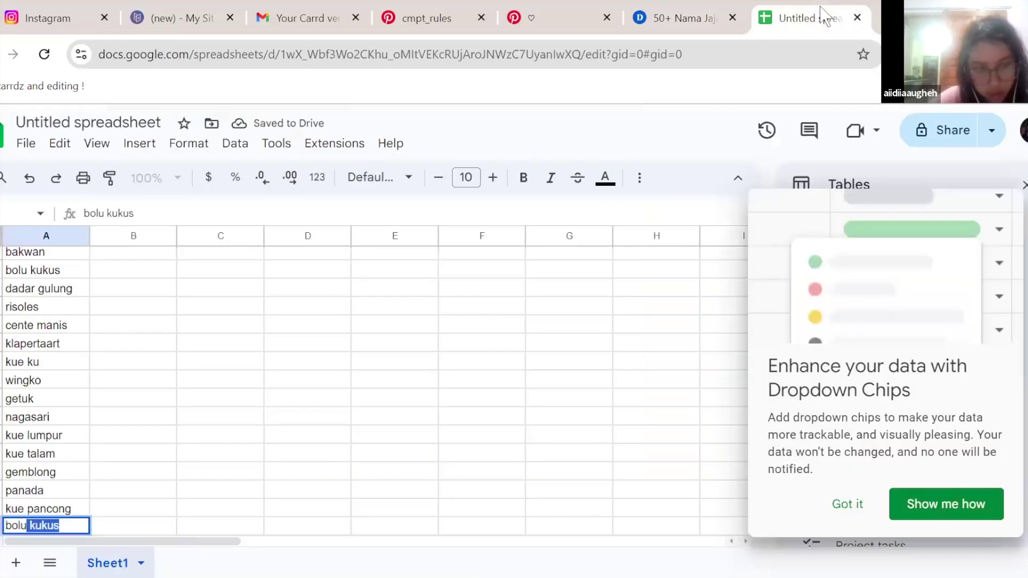
pyautogui.write('u')
pyautogui.press('BackSpace')
pyautogui.press('BackSpace')
pyautogui.press('BackSpace')
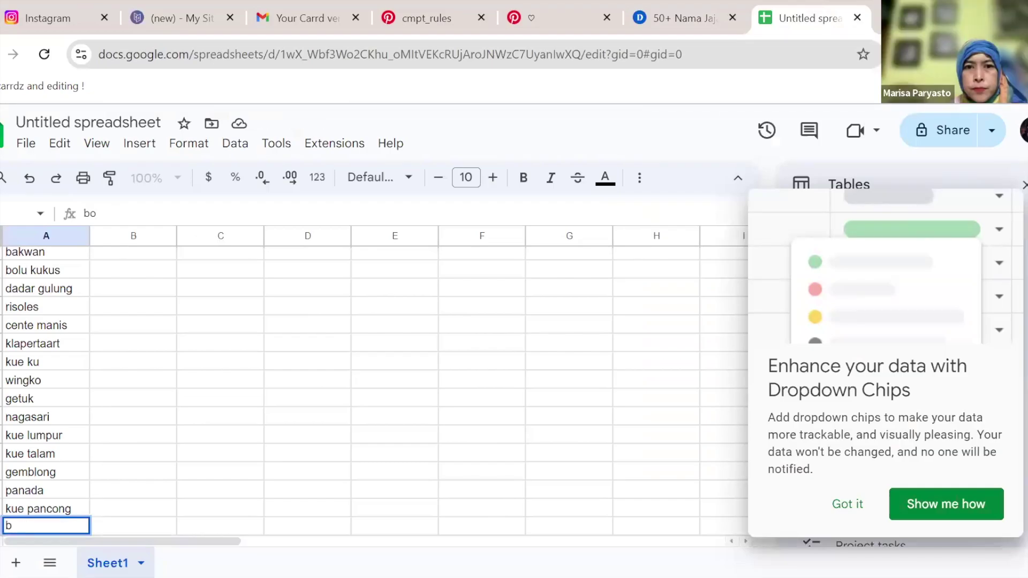
# - Look up the article's twenty-seventh snack and enter "kue cubit" in cell A26 of the spreadsheet
pyautogui.click(706, 26)
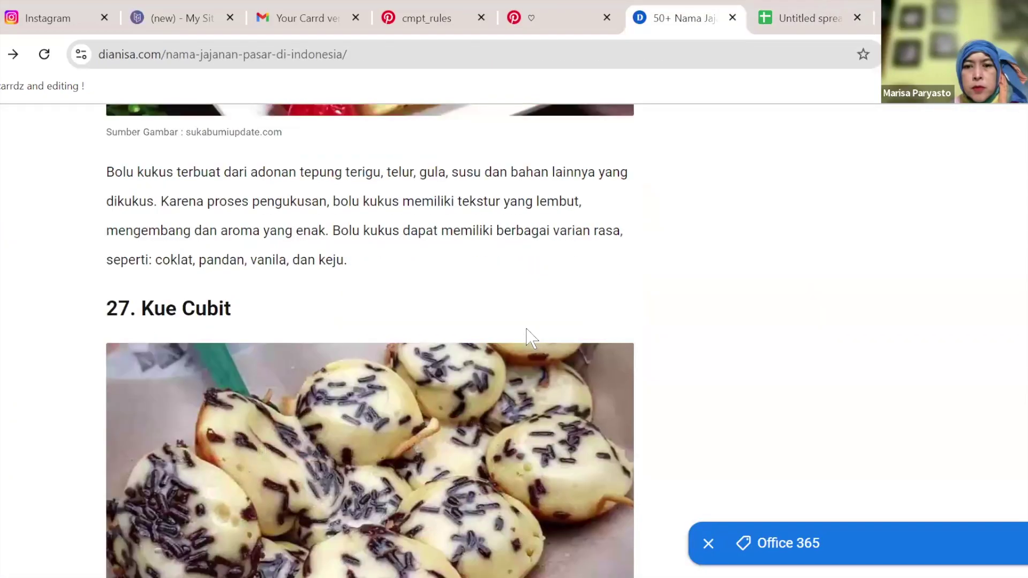
pyautogui.scroll(-3, 528, 339)
pyautogui.scroll(8, 528, 341)
pyautogui.scroll(-8, 527, 343)
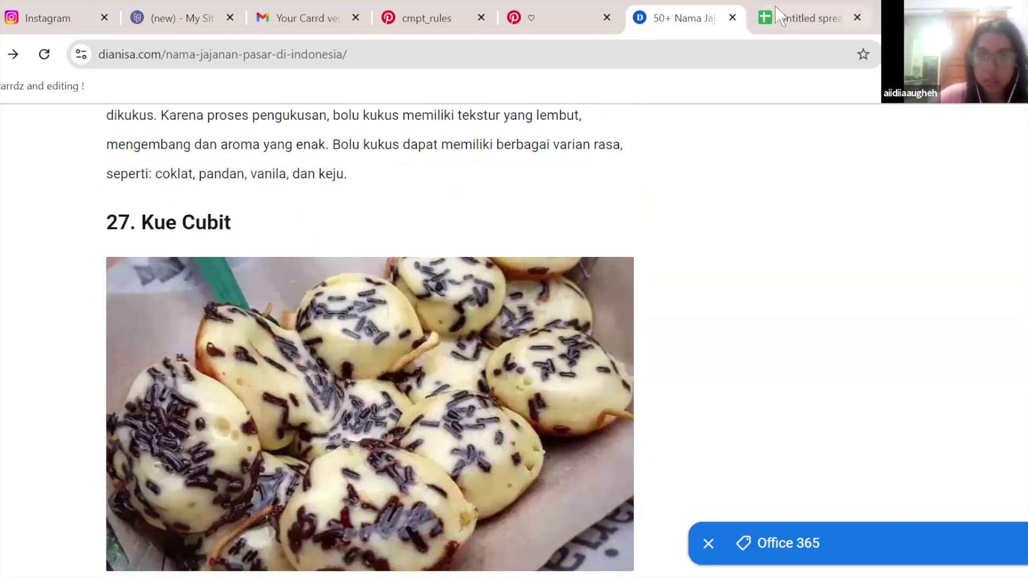
pyautogui.click(778, 15)
pyautogui.write('kue')
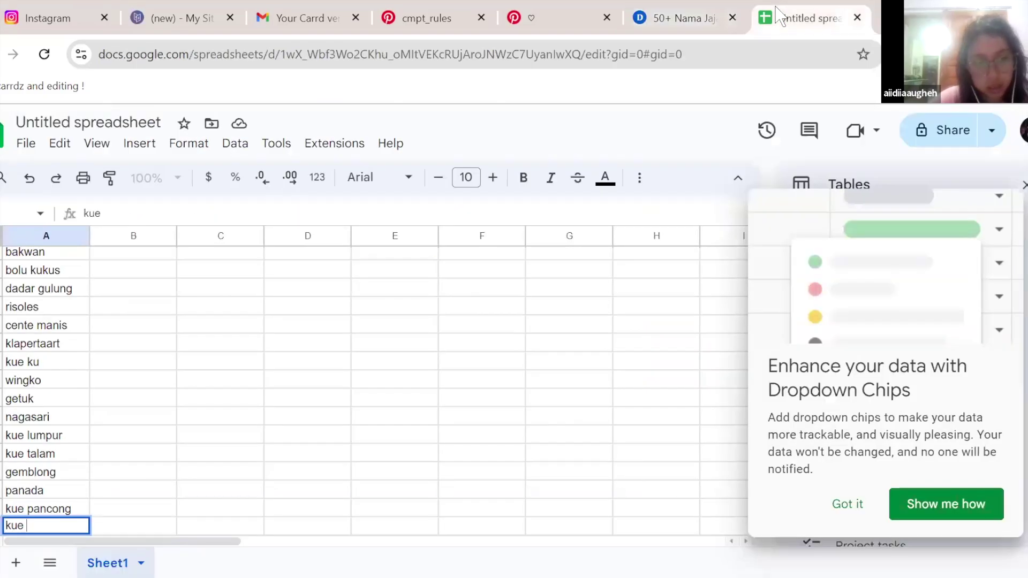
pyautogui.write(' cubit')
pyautogui.press('Return')
# - Find the snack following kue cubit in the article and add "pukis" in cell A27 of the spreadsheet
pyautogui.click(716, 16)
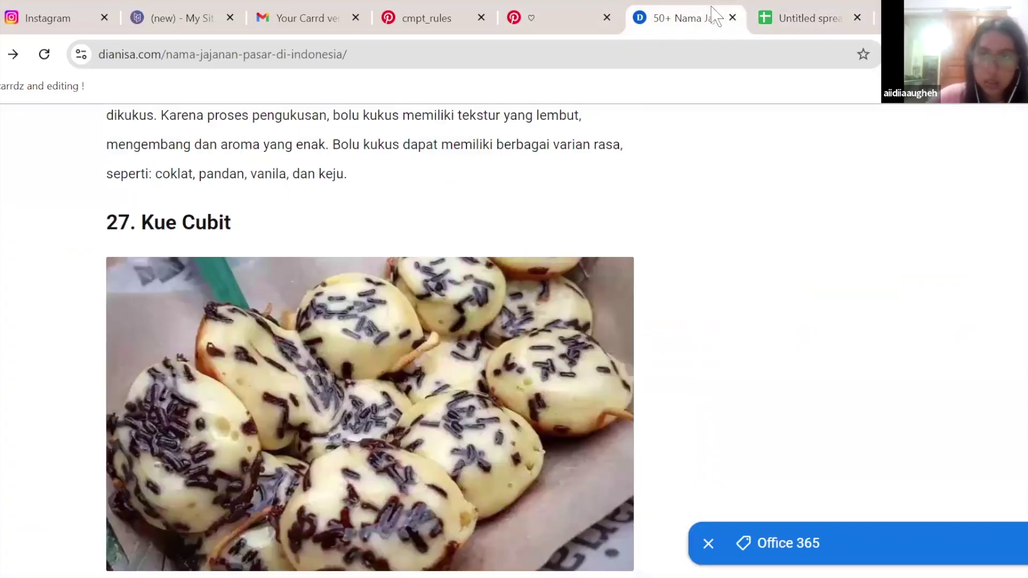
pyautogui.scroll(-8, 634, 141)
pyautogui.scroll(-2, 636, 144)
pyautogui.click(837, 16)
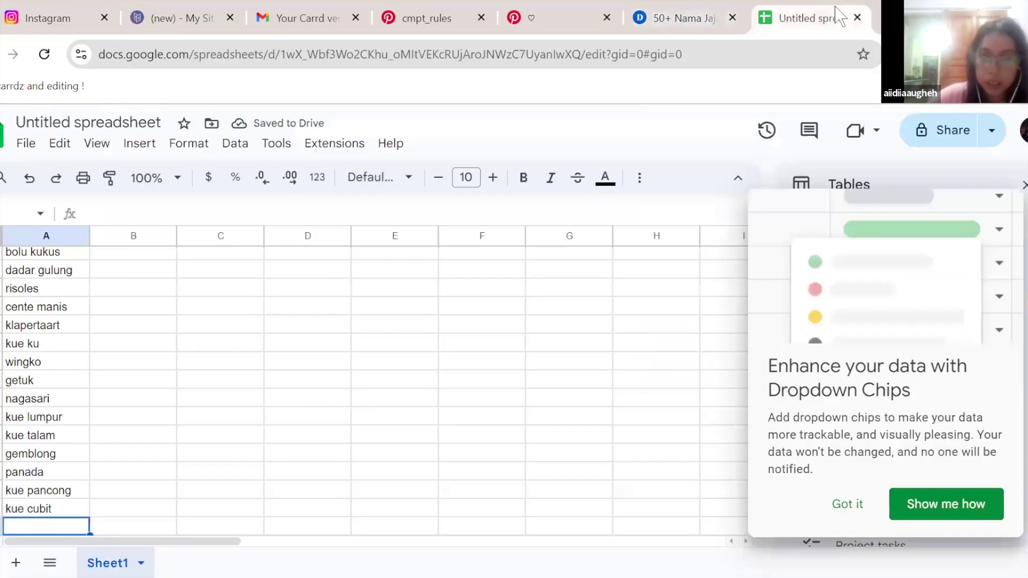
pyautogui.write('pukis')
pyautogui.press('Return')
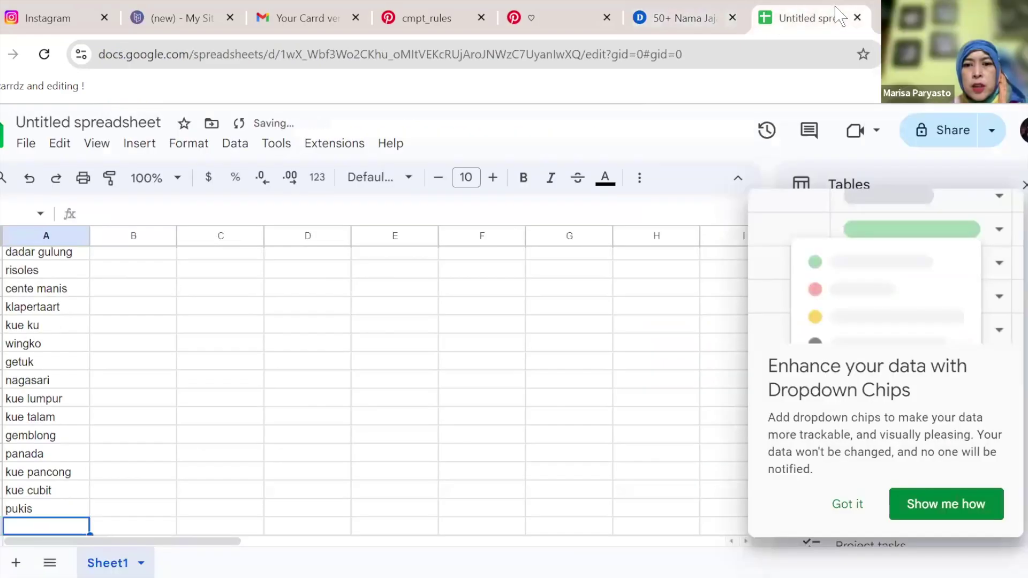
# - Look up the article's twenty-ninth snack and enter "kue sus" in cell A28 of the spreadsheet
pyautogui.hotkey('ctrl', 'shift', 'Tab')
pyautogui.scroll(-10, 551, 308)
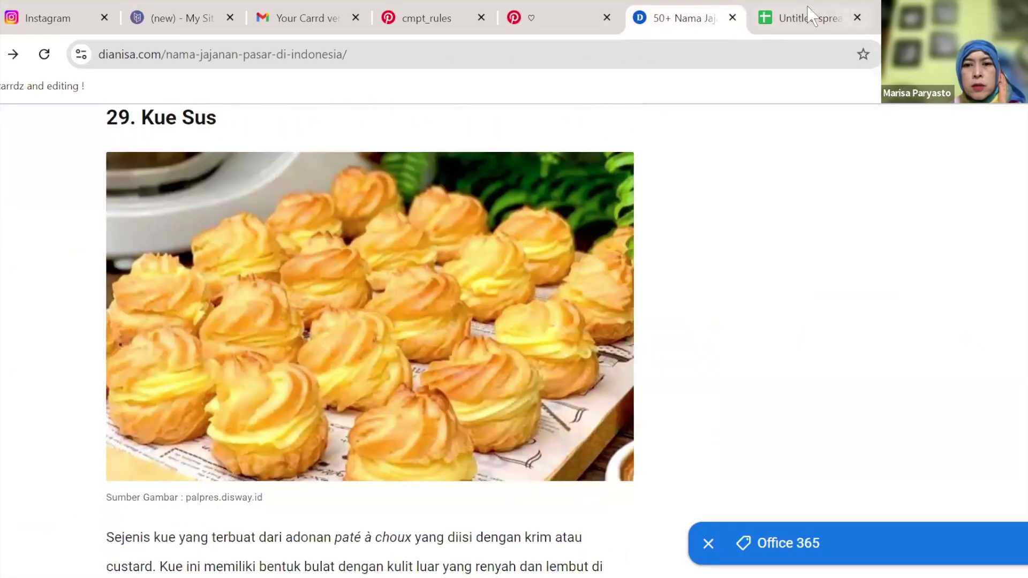
pyautogui.click(813, 16)
pyautogui.write('k')
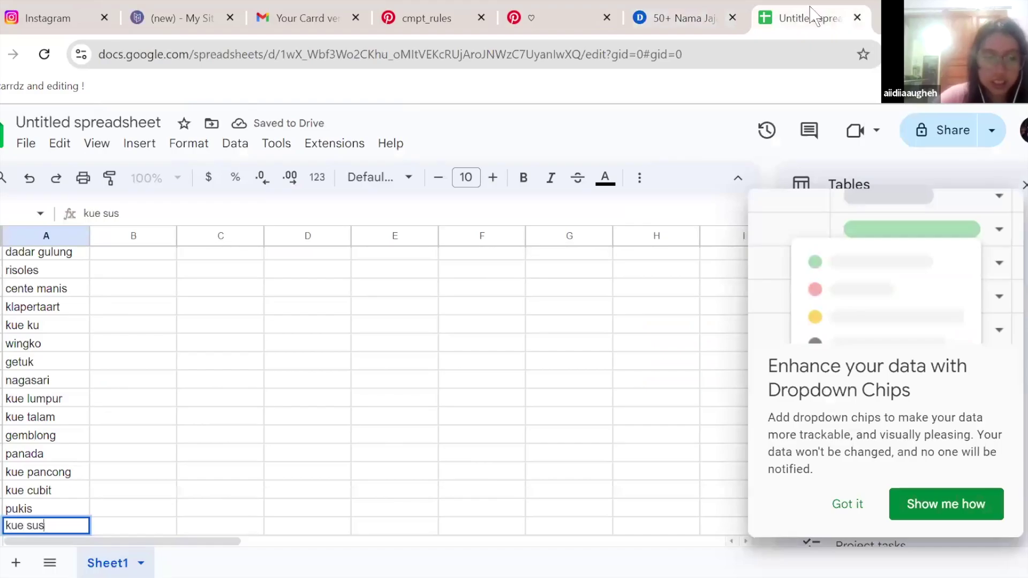
pyautogui.write('ue sus')
pyautogui.press('Return')
# - Look up the article's thirtieth snack and enter "lapis legit" in cell A29 of the spreadsheet
pyautogui.click(683, 17)
pyautogui.scroll(-6, 467, 319)
pyautogui.scroll(-3, 488, 353)
pyautogui.click(797, 15)
pyautogui.write('lapis')
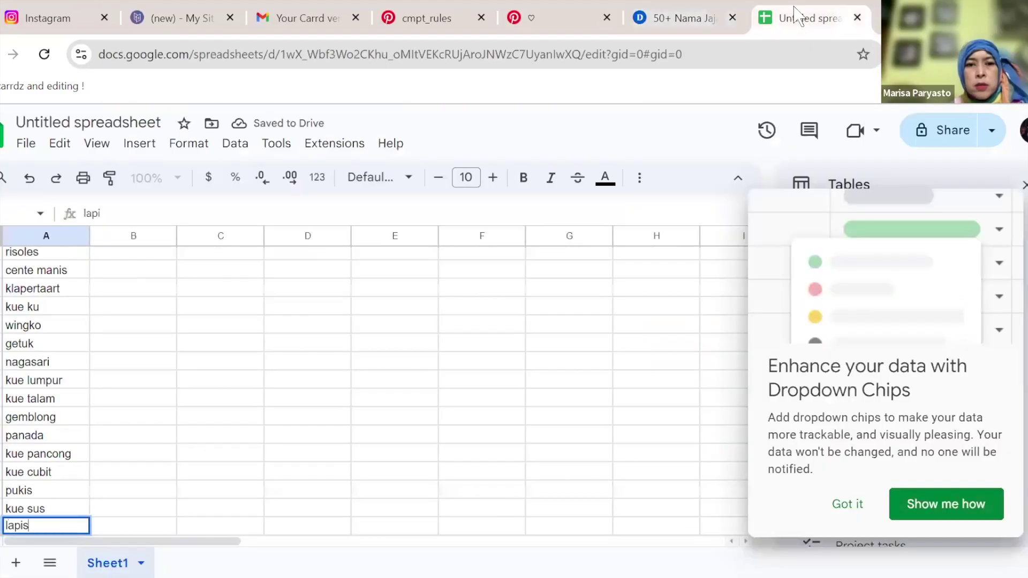
pyautogui.write(' legit')
pyautogui.press('Return')
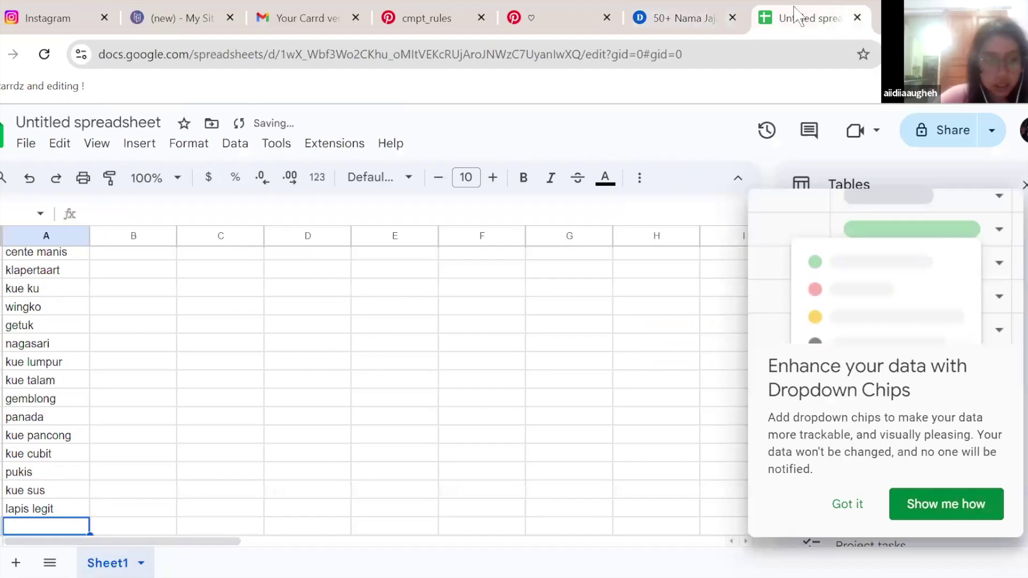
# - Check the article around its thirtieth snack for skipped entries and enter the thirty-first, "jadah", in cell A30 of the spreadsheet
pyautogui.click(687, 13)
pyautogui.scroll(-10, 488, 429)
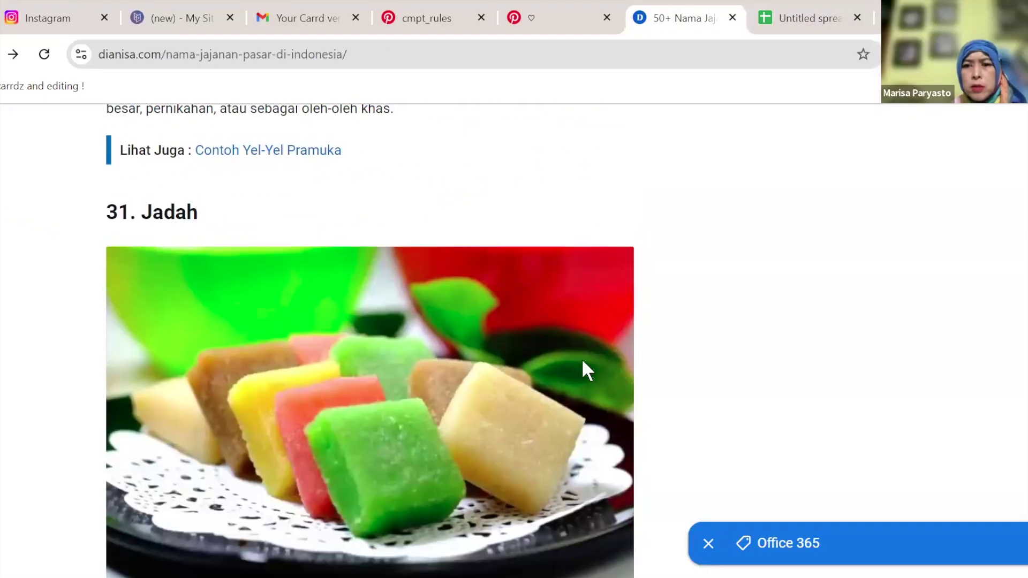
pyautogui.scroll(15, 582, 361)
pyautogui.scroll(-7, 583, 358)
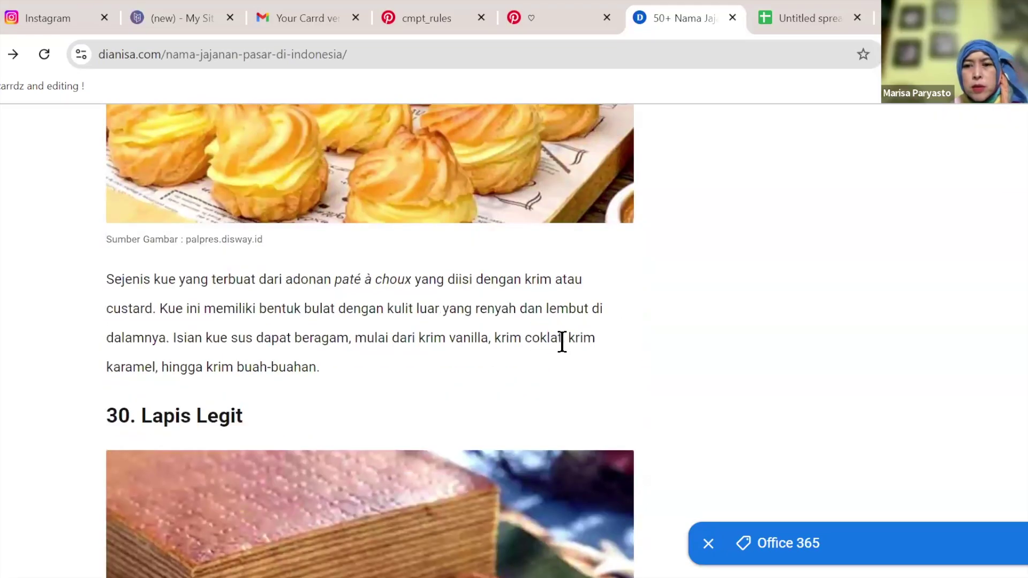
pyautogui.scroll(6, 559, 339)
pyautogui.scroll(-10, 557, 337)
pyautogui.scroll(-15, 557, 327)
pyautogui.scroll(4, 558, 327)
pyautogui.scroll(-1, 557, 328)
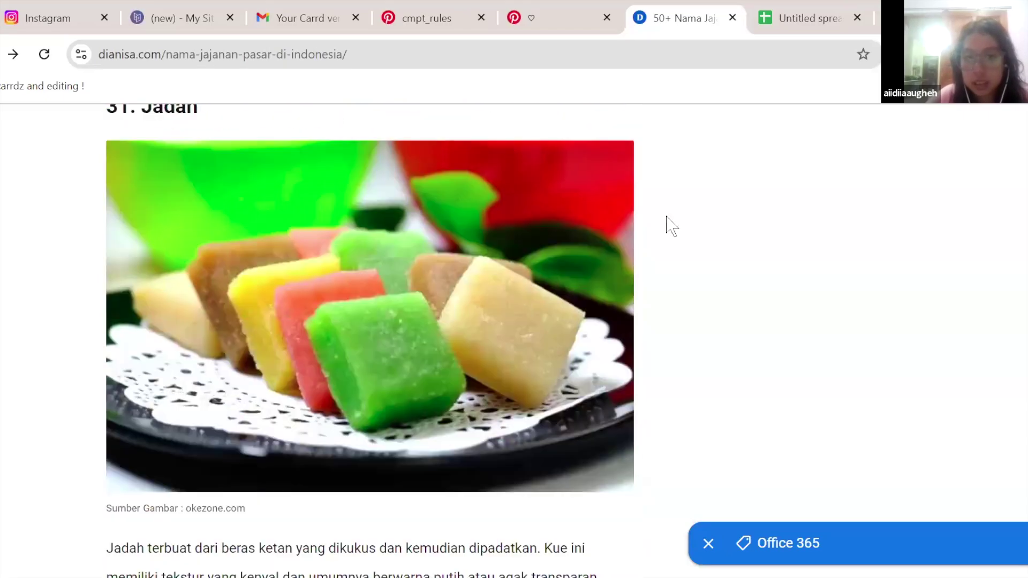
pyautogui.scroll(-2, 671, 224)
pyautogui.click(803, 19)
pyautogui.write('jadah')
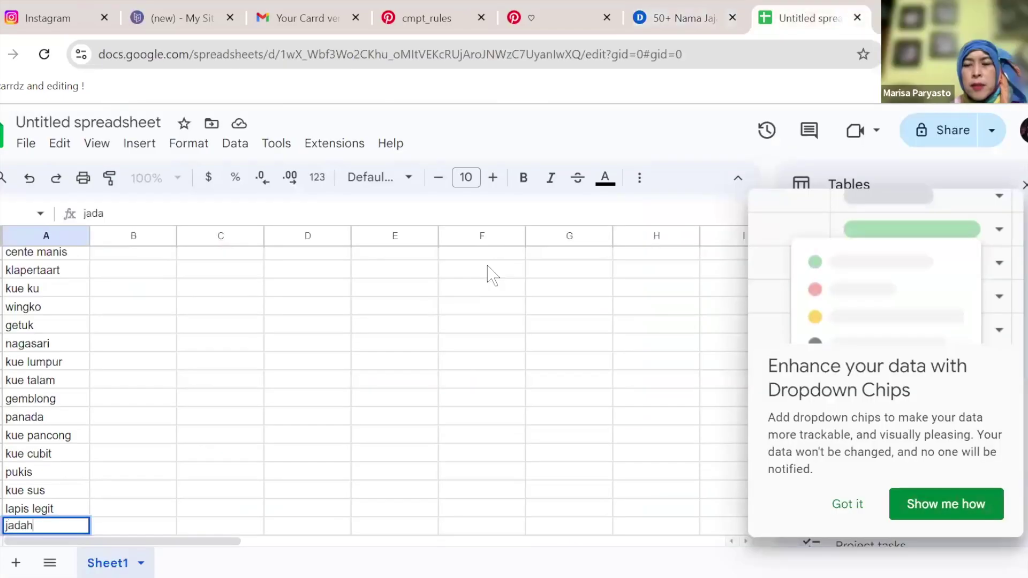
pyautogui.press('Return')
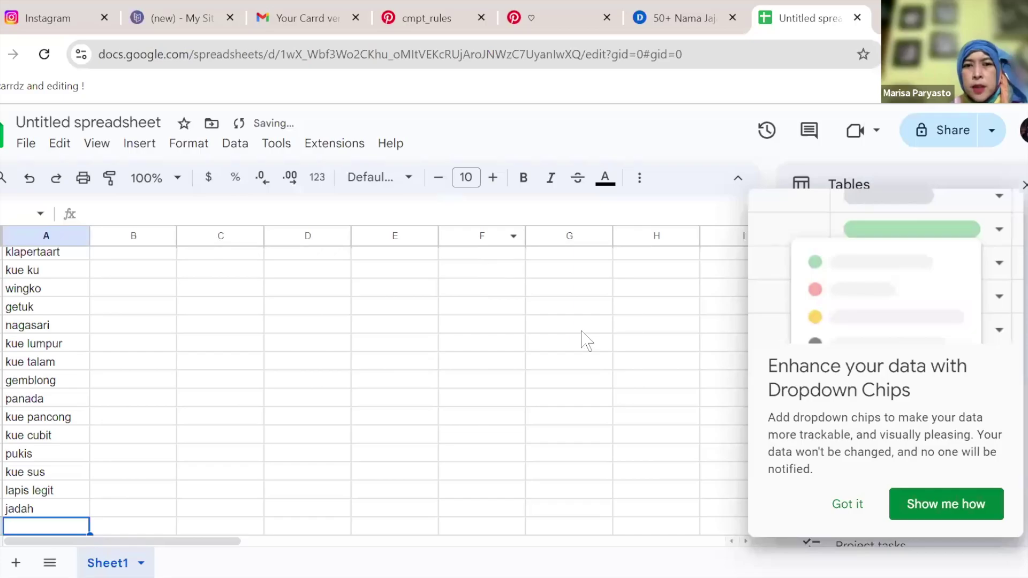
# - Look up the article's thirty-second snack and enter "cenil" in cell A31 of the spreadsheet
pyautogui.hotkey('ctrl', 'shift', 'Tab')
pyautogui.scroll(-3, 580, 356)
pyautogui.click(800, 17)
pyautogui.write('ceni')
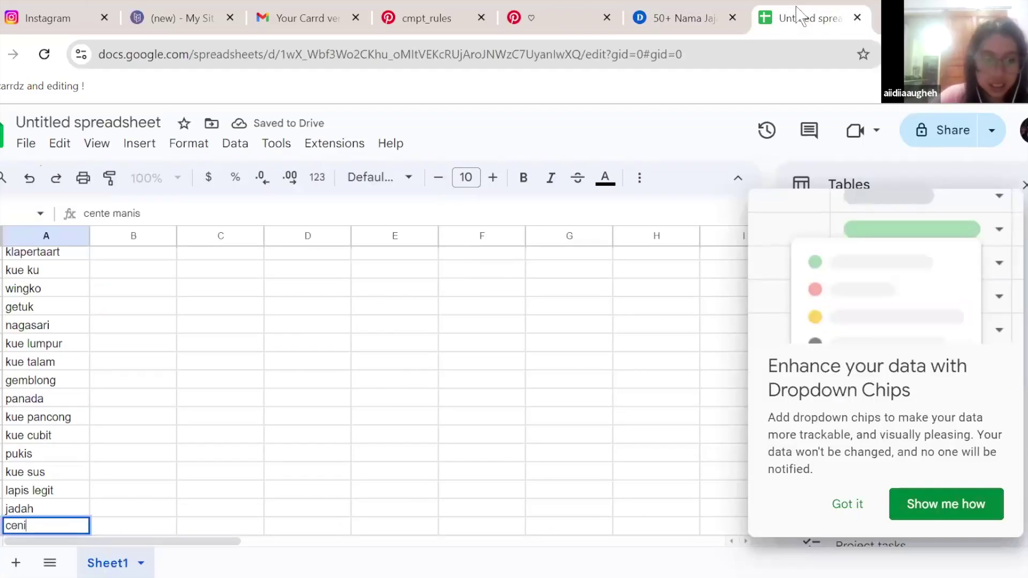
pyautogui.write('l')
pyautogui.press('Return')
# - Look up the article's thirty-third snack and enter "lopis" in cell A32 of the spreadsheet
pyautogui.click(722, 18)
pyautogui.scroll(-8, 653, 252)
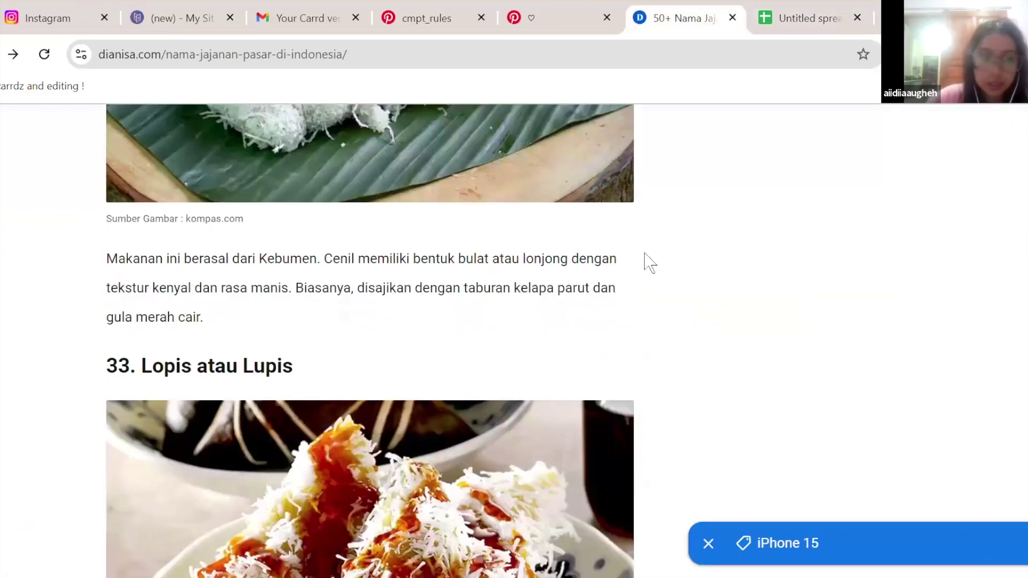
pyautogui.scroll(2, 657, 244)
pyautogui.click(792, 16)
pyautogui.write('lopis')
pyautogui.press('Return')
# - Look up the article's thirty-fourth snack and enter "bugis ketan" in cell A33 of the spreadsheet
pyautogui.click(678, 18)
pyautogui.scroll(-3, 541, 449)
pyautogui.scroll(-6, 640, 375)
pyautogui.click(835, 17)
pyautogui.write('bugis ketan')
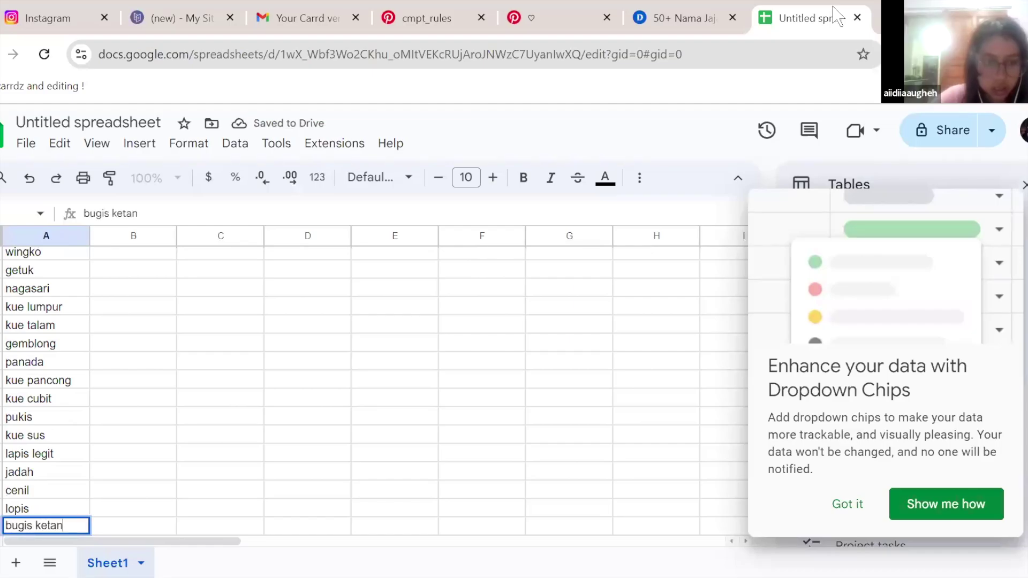
pyautogui.press('Return')
# - Find the snack following Bugis Ketan in the article and add "wajik" in cell A34 of the spreadsheet
pyautogui.click(723, 7)
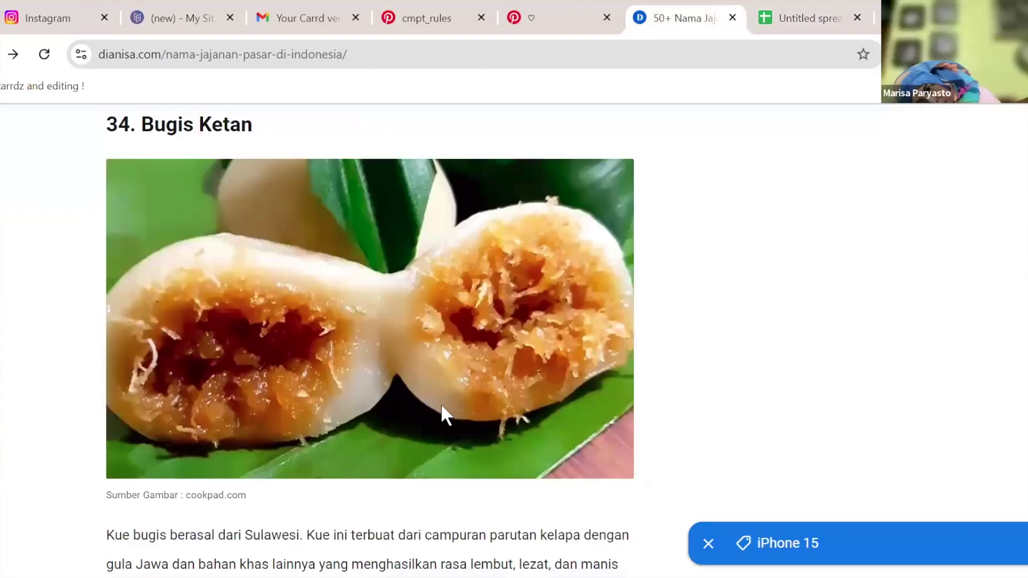
pyautogui.scroll(-6, 442, 404)
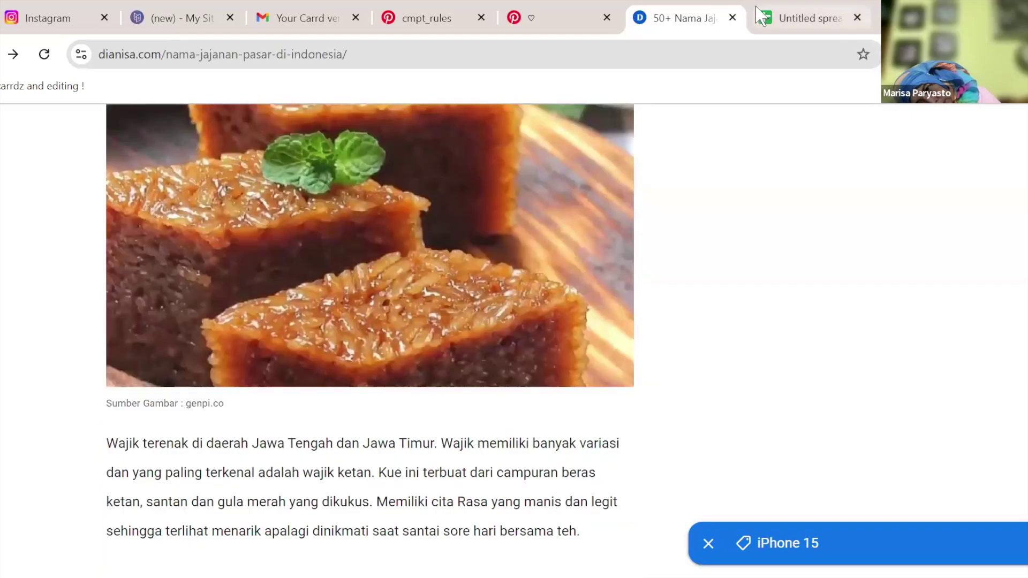
pyautogui.click(765, 16)
pyautogui.write('wajik')
pyautogui.press('Return')
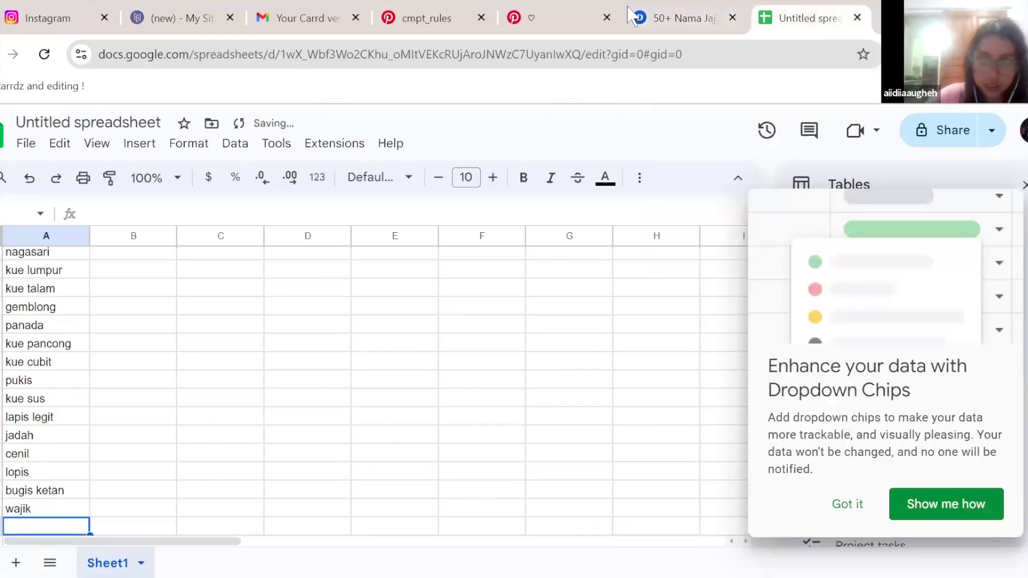
# - Look up the article's thirty-sixth snack and enter "mendut" in cell A35 of the spreadsheet
pyautogui.click(680, 18)
pyautogui.scroll(-8, 542, 243)
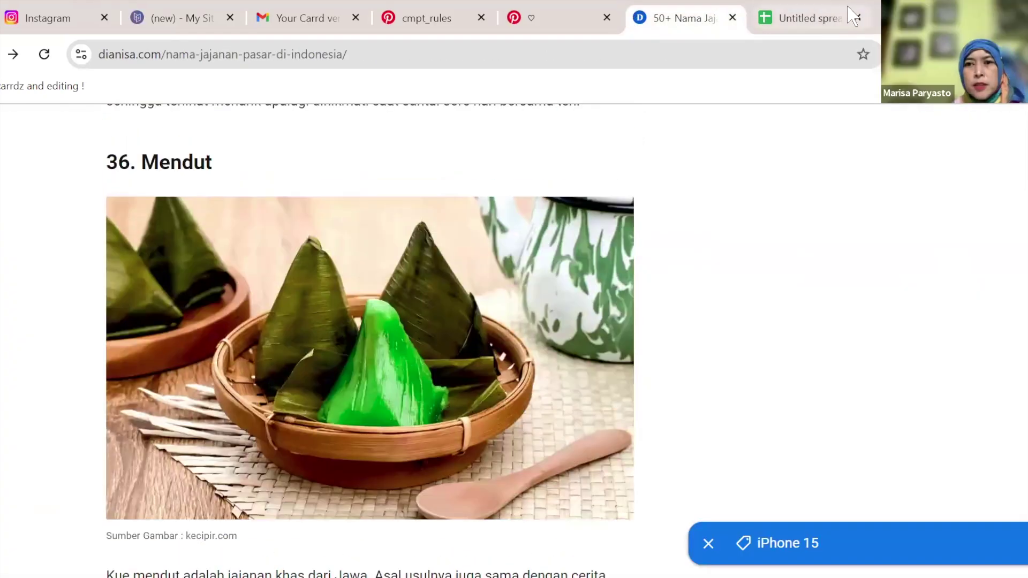
pyautogui.click(849, 13)
pyautogui.write('m')
pyautogui.press('Return')
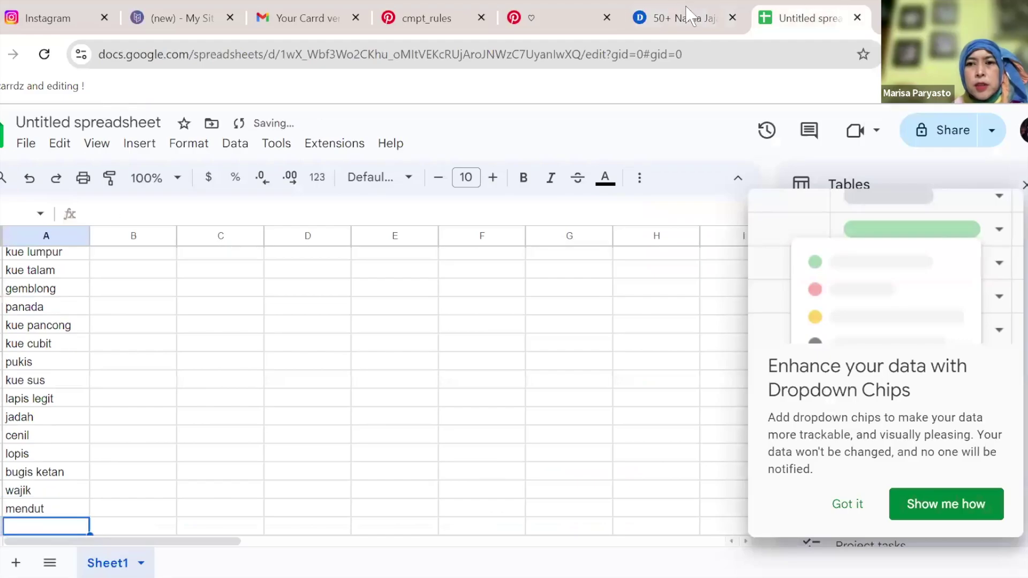
# - Look up the article's thirty-seventh snack and enter "wajik kletik" in cell A36 of the spreadsheet
pyautogui.click(689, 18)
pyautogui.scroll(-5, 664, 302)
pyautogui.scroll(-4, 667, 304)
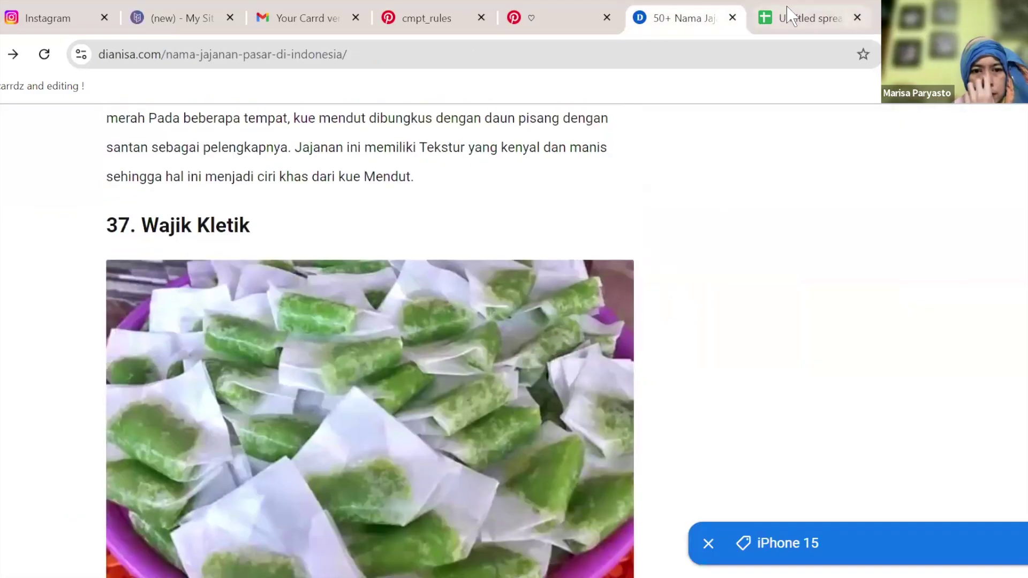
pyautogui.click(788, 12)
pyautogui.write('wajik kletik')
pyautogui.press('Return')
# - Find the snack following Wajik Kletik in the article and add "kue putu ayu" in cell A37 of the spreadsheet
pyautogui.click(683, 18)
pyautogui.scroll(-7, 504, 385)
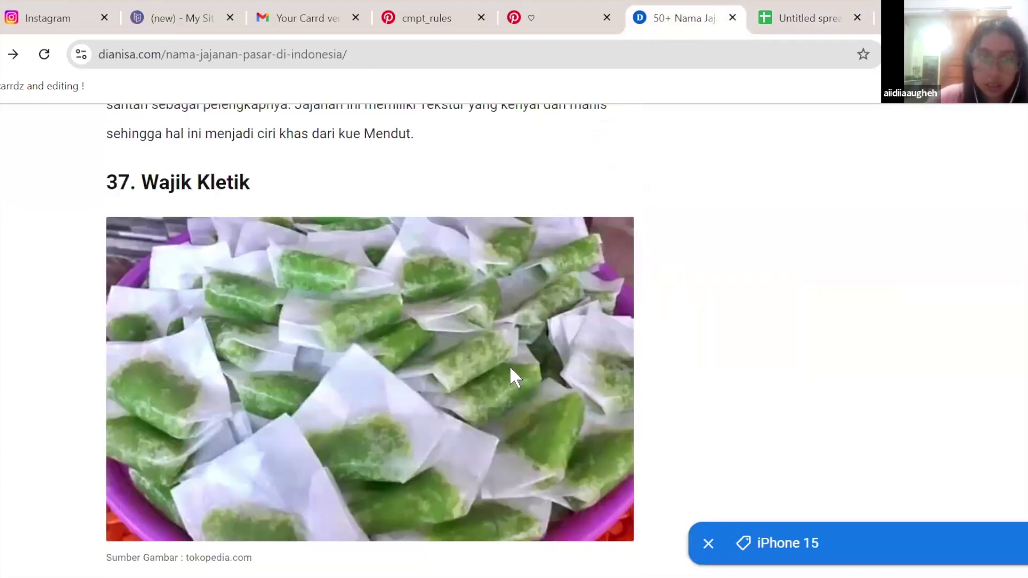
pyautogui.scroll(-3, 493, 426)
pyautogui.write('kue putu ayu')
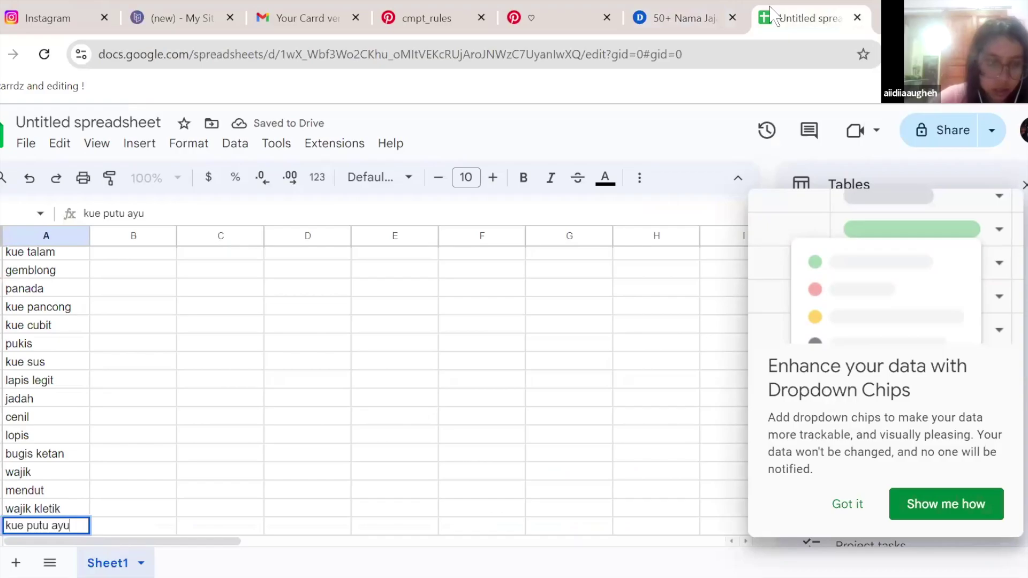
pyautogui.press('Return')
# - Look up the article's thirty-ninth snack and enter "kue putri noong" in cell A38 of the spreadsheet
pyautogui.click(683, 17)
pyautogui.scroll(-6, 604, 336)
pyautogui.scroll(-4, 604, 337)
pyautogui.click(786, 15)
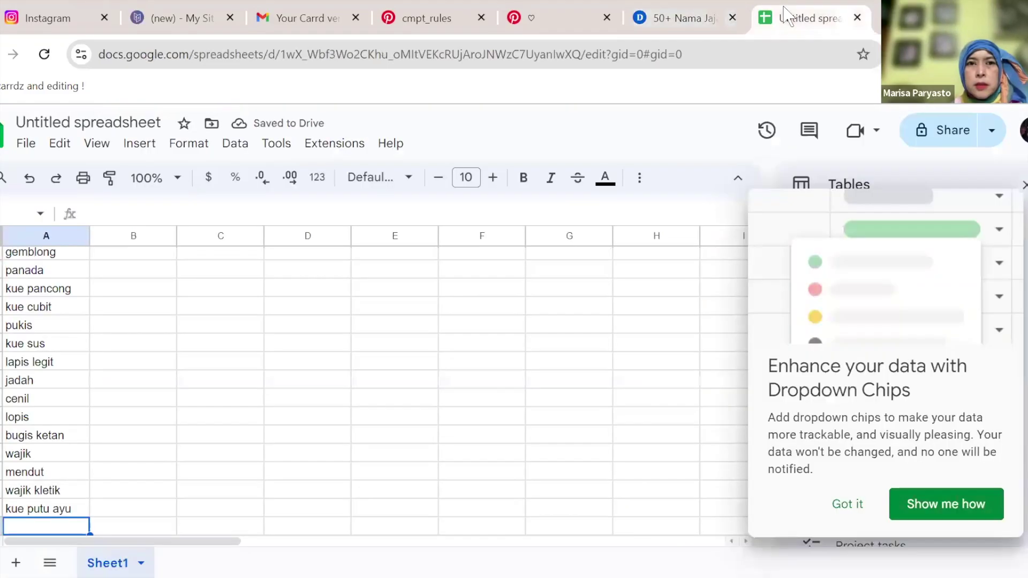
pyautogui.write('kue putri')
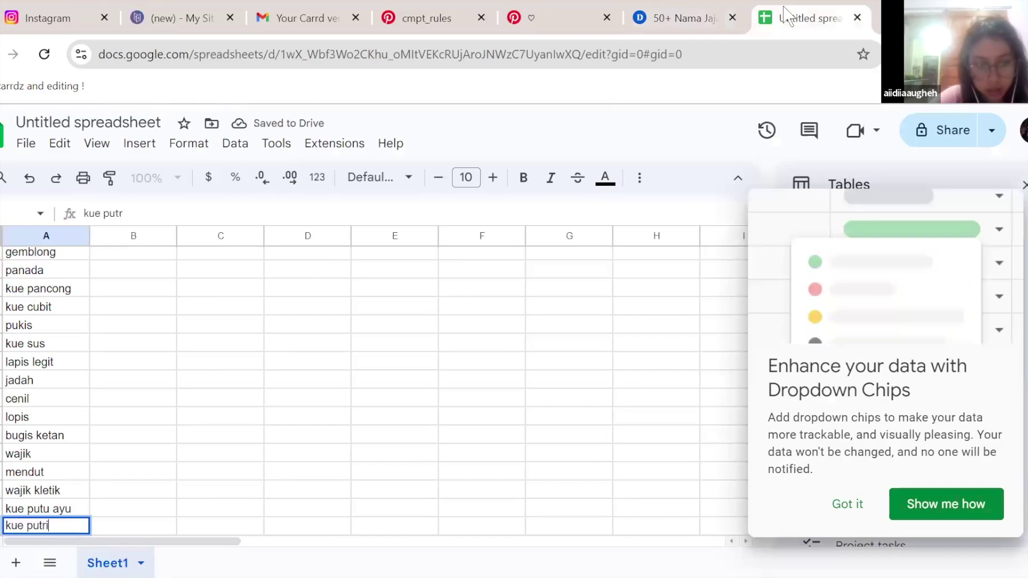
pyautogui.write(' noong')
pyautogui.press('Return')
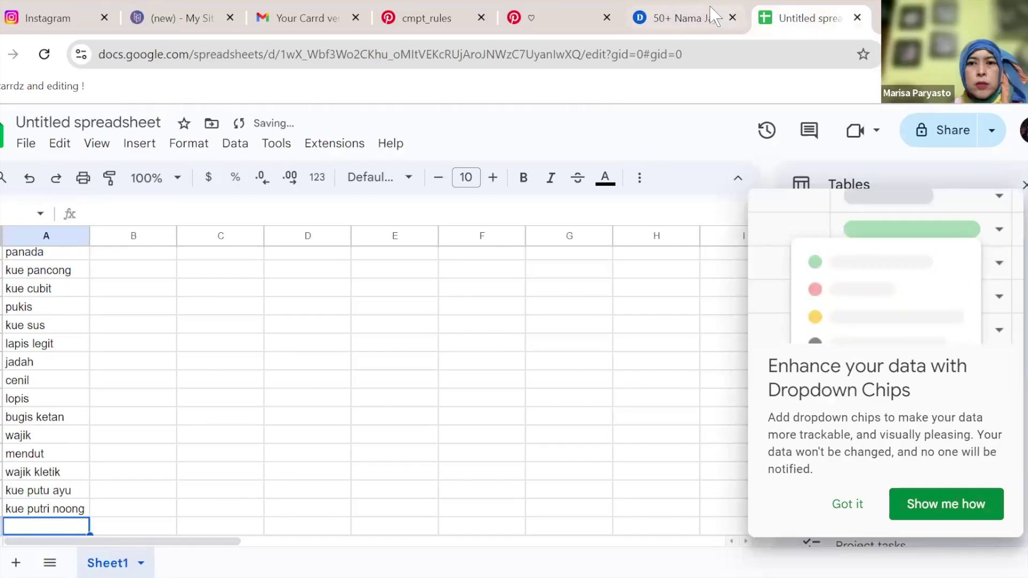
# - Look up the article's fortieth snack and enter "kue mangkok" in cell A39 of the spreadsheet
pyautogui.click(674, 17)
pyautogui.scroll(-7, 525, 256)
pyautogui.scroll(-2, 524, 259)
pyautogui.click(780, 13)
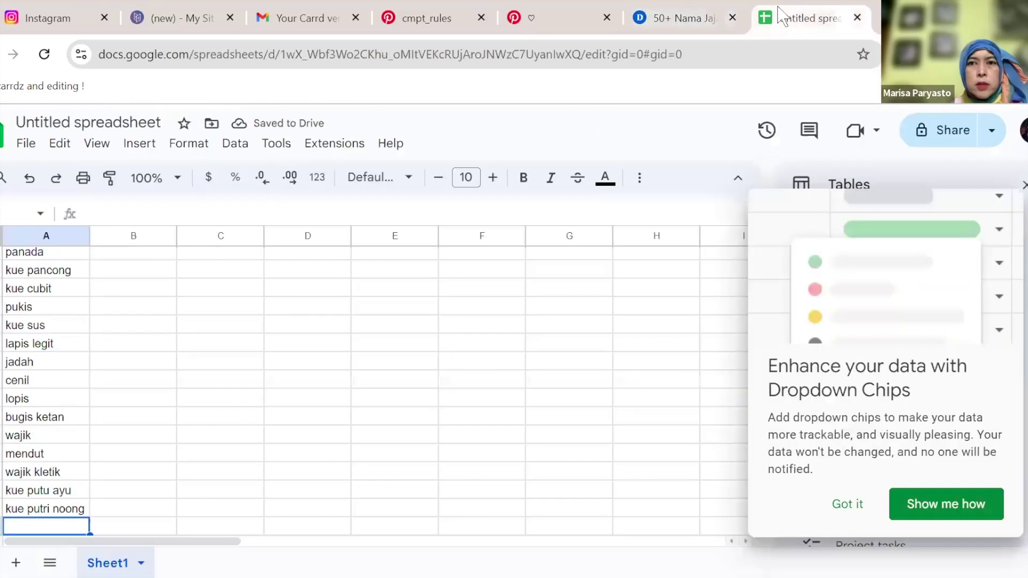
pyautogui.write('kue mangkok')
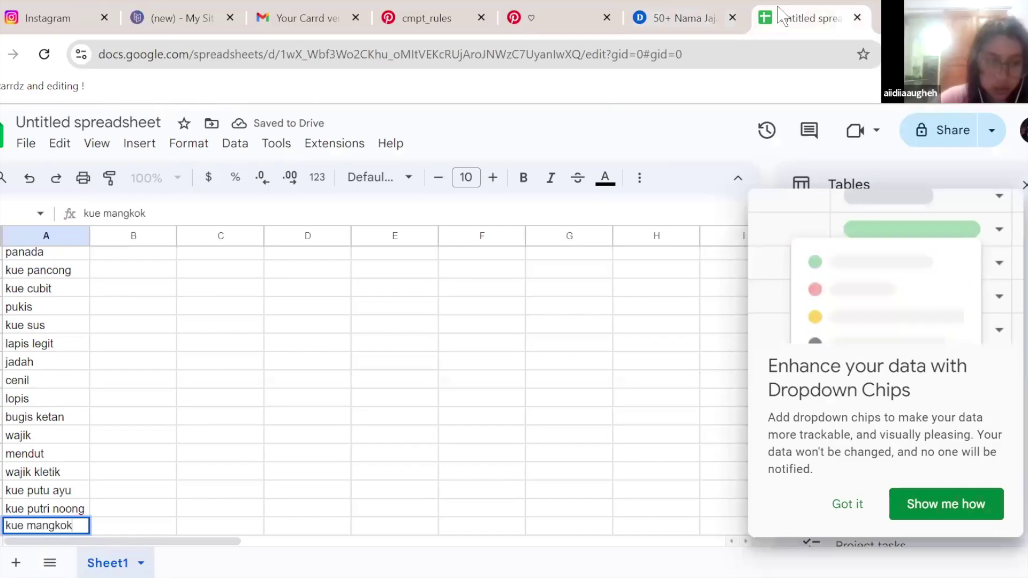
pyautogui.press('Return')
# - Look up the article's forty-first snack and enter "semar mendem" in cell A40 of the spreadsheet
pyautogui.click(674, 17)
pyautogui.scroll(-5, 474, 245)
pyautogui.scroll(-1, 474, 245)
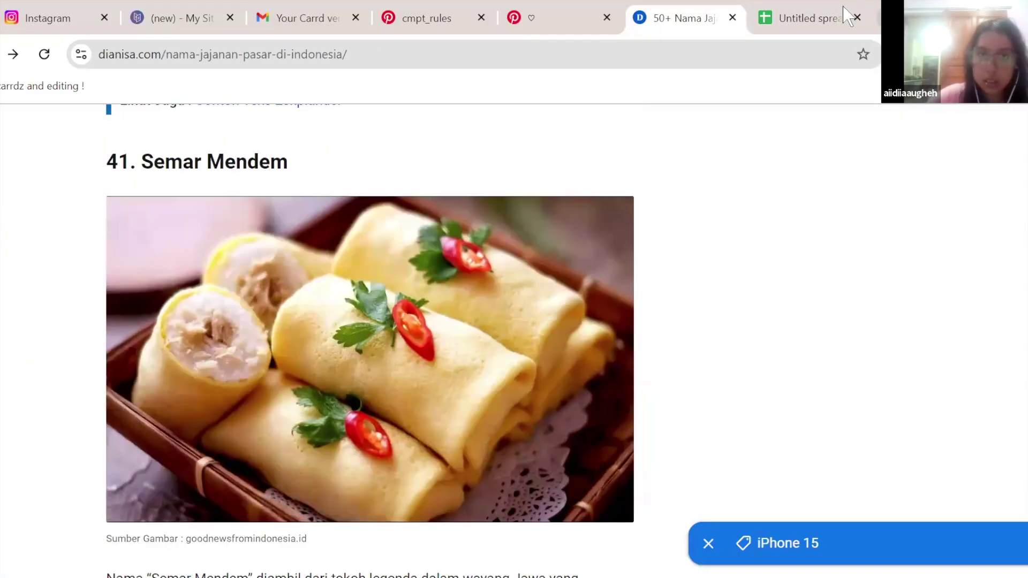
pyautogui.click(844, 7)
pyautogui.write('semar mende')
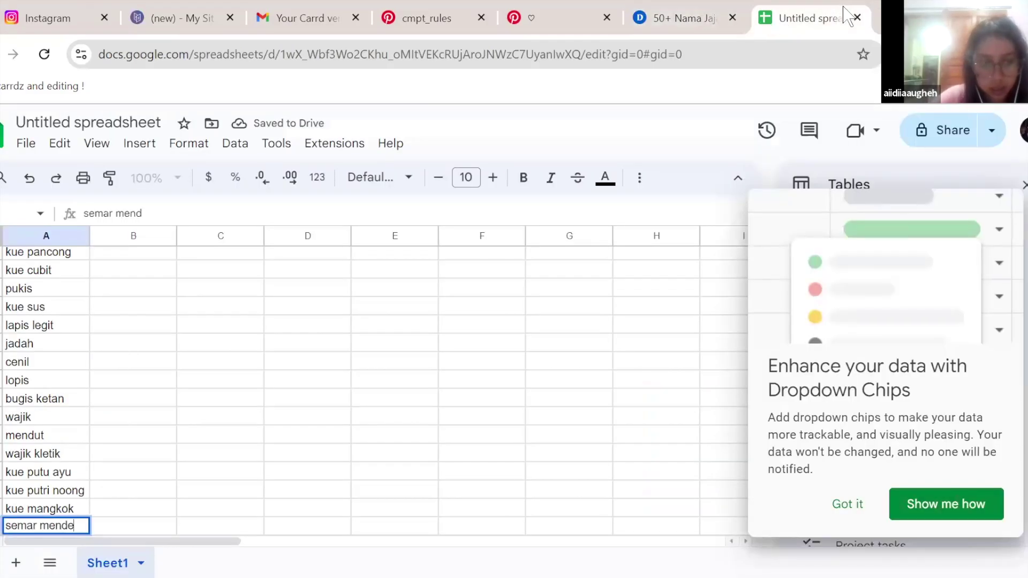
pyautogui.write("m'")
pyautogui.press('BackSpace')
pyautogui.press('Return')
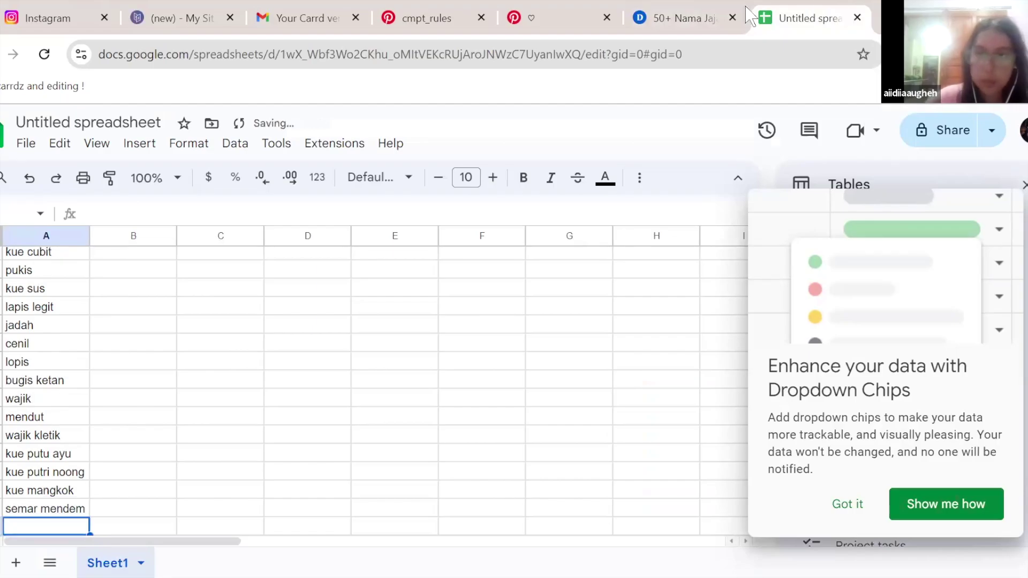
# - Look up the article's forty-second snack and enter "kue lapis" in cell A41 of the spreadsheet
pyautogui.click(711, 22)
pyautogui.scroll(-8, 621, 280)
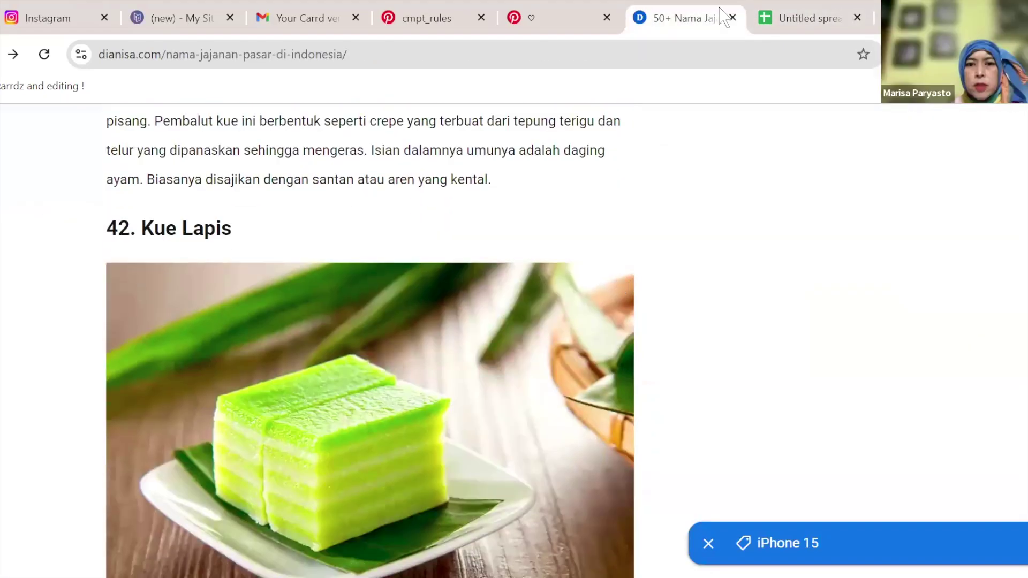
pyautogui.click(777, 9)
pyautogui.write('kue ')
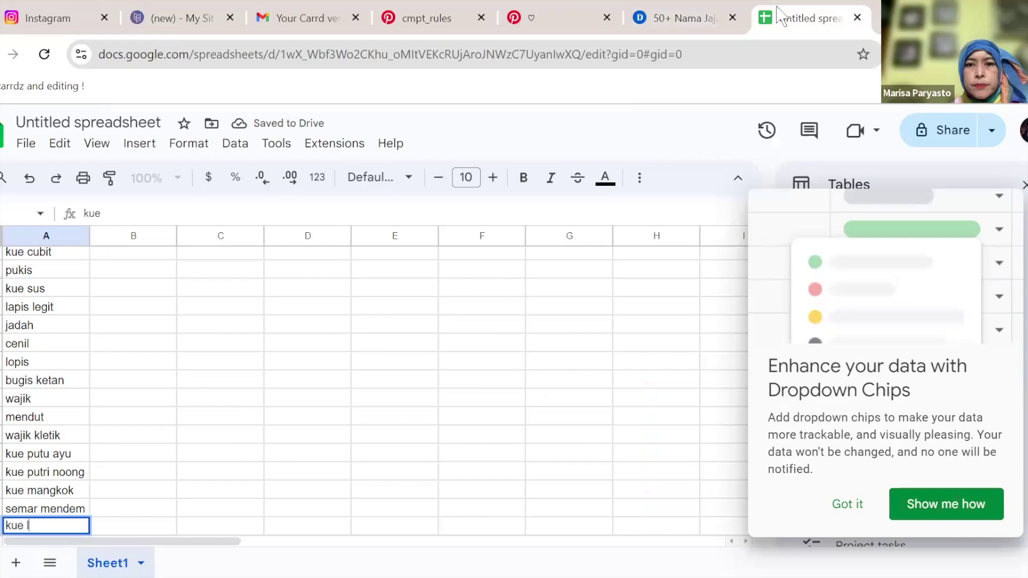
pyautogui.write('lapis')
pyautogui.press('Return')
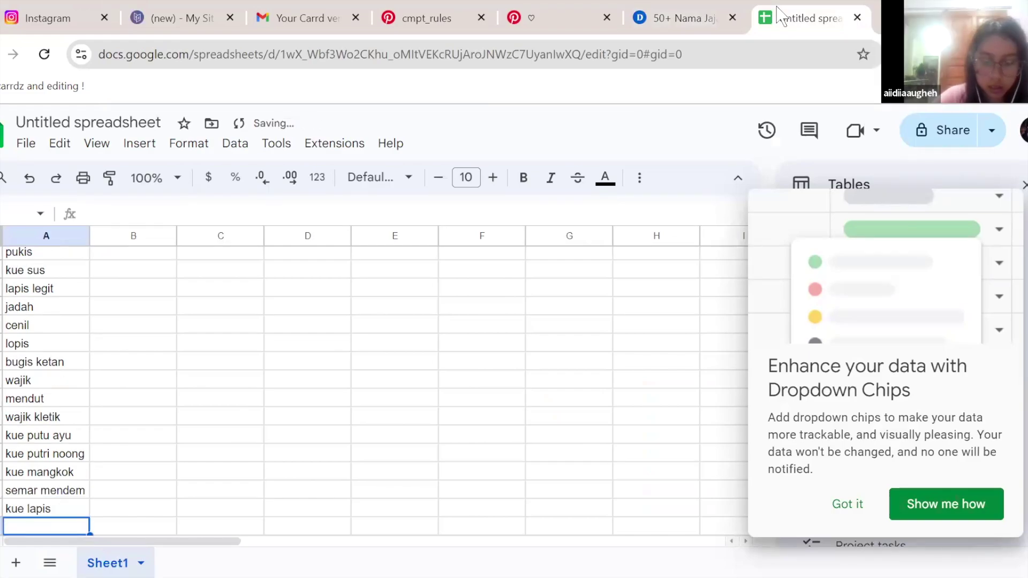
# - Look up the article's forty-third snack and enter "misro" in cell A42 of the spreadsheet
pyautogui.write('klep')
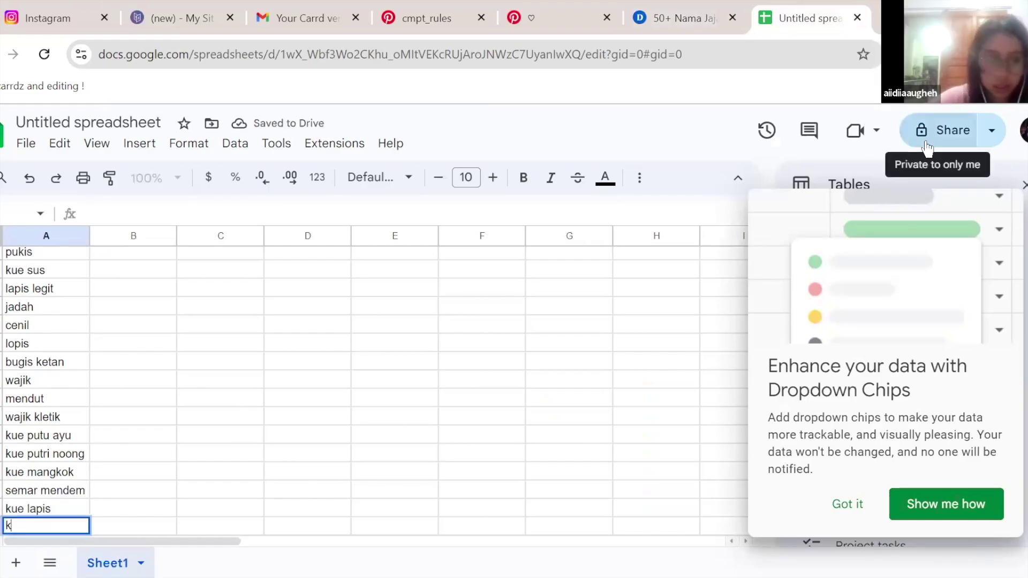
pyautogui.press('BackSpace')
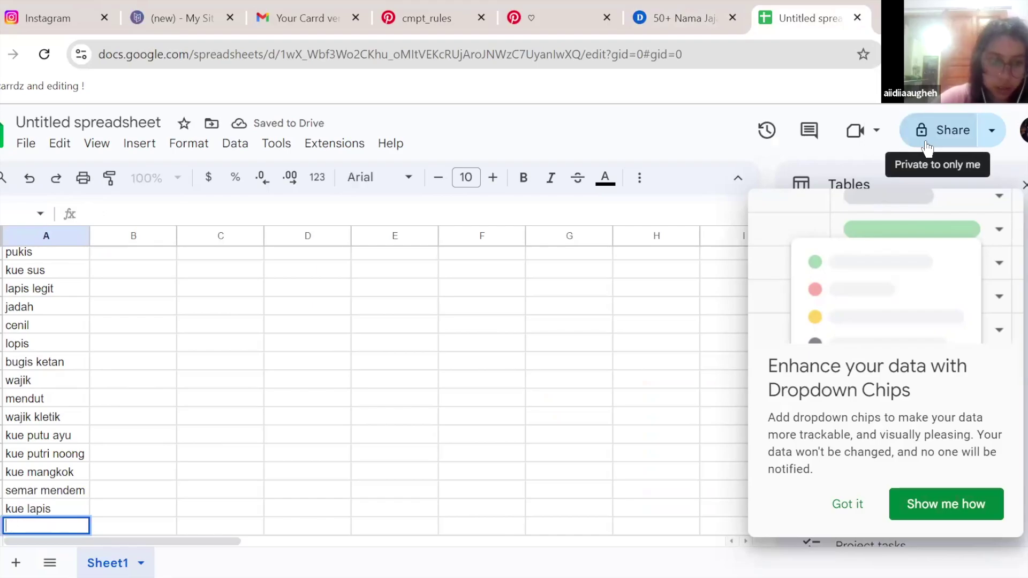
pyautogui.click(685, 18)
pyautogui.scroll(-6, 575, 311)
pyautogui.scroll(-3, 579, 315)
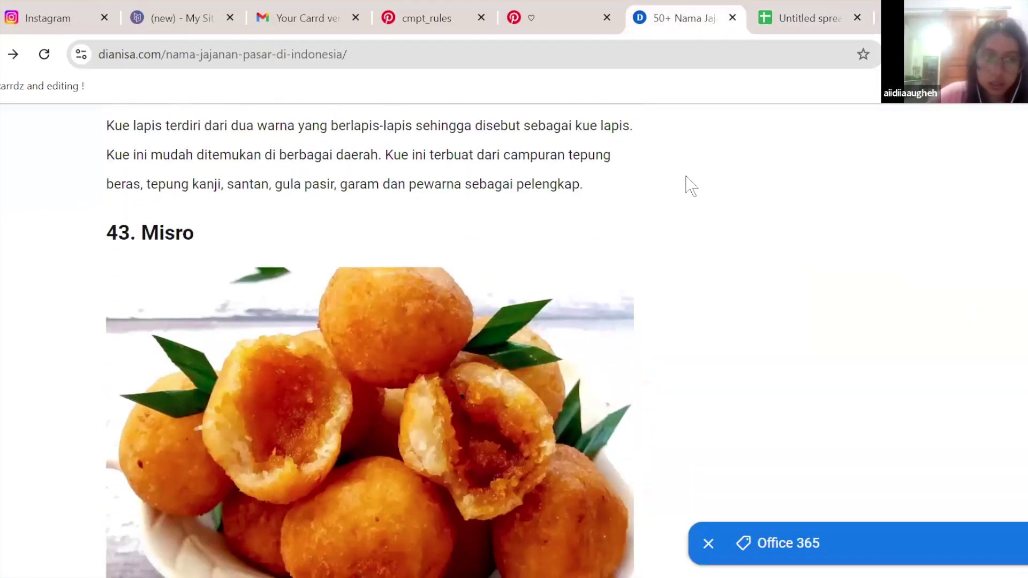
pyautogui.click(817, 16)
pyautogui.write('misro')
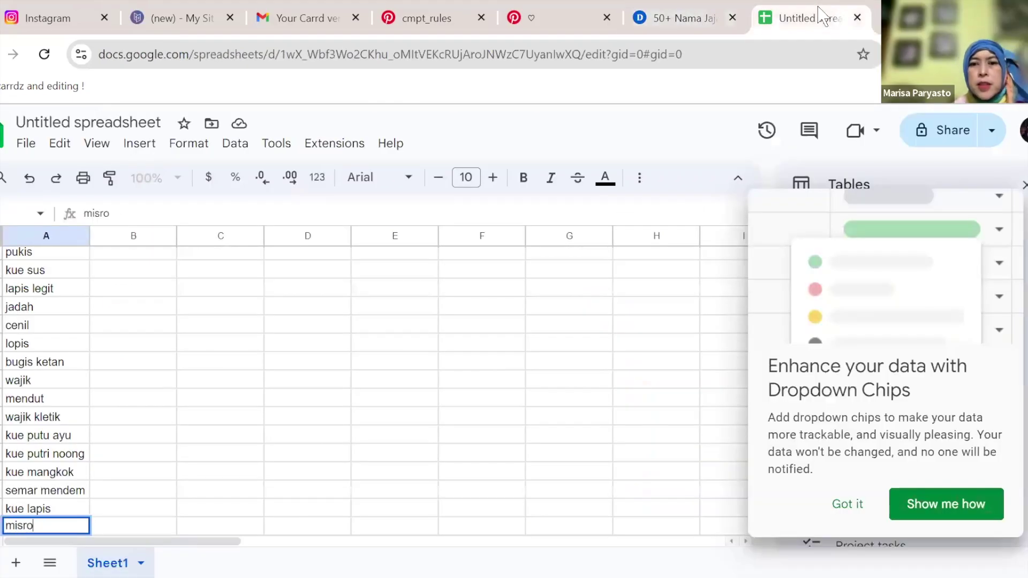
pyautogui.press('Return')
# - Look up the article's forty-fourth snack and enter "jentik manis" in cell A43 of the spreadsheet
pyautogui.click(679, 18)
pyautogui.scroll(-8, 457, 267)
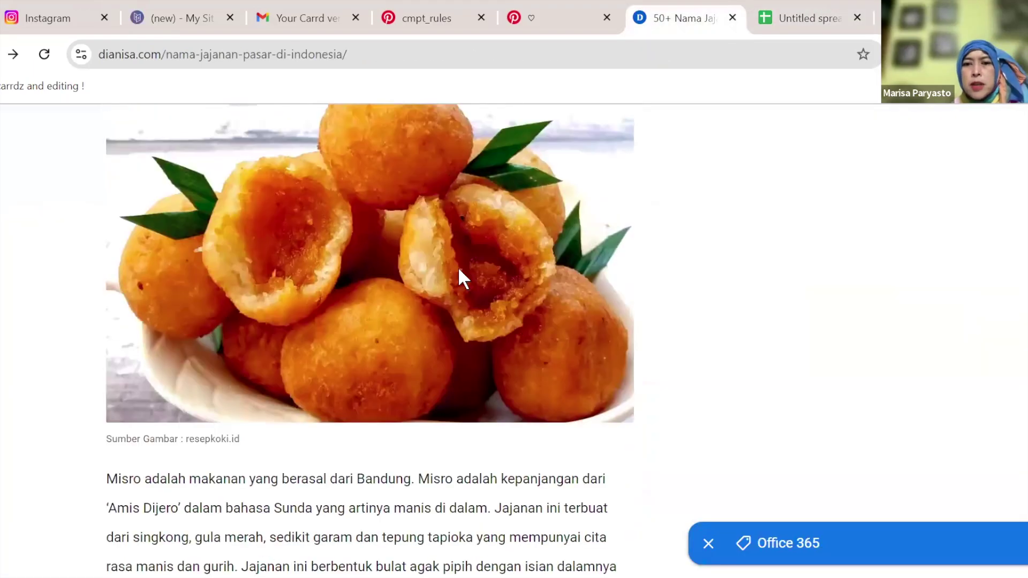
pyautogui.click(803, 16)
pyautogui.write('jenti')
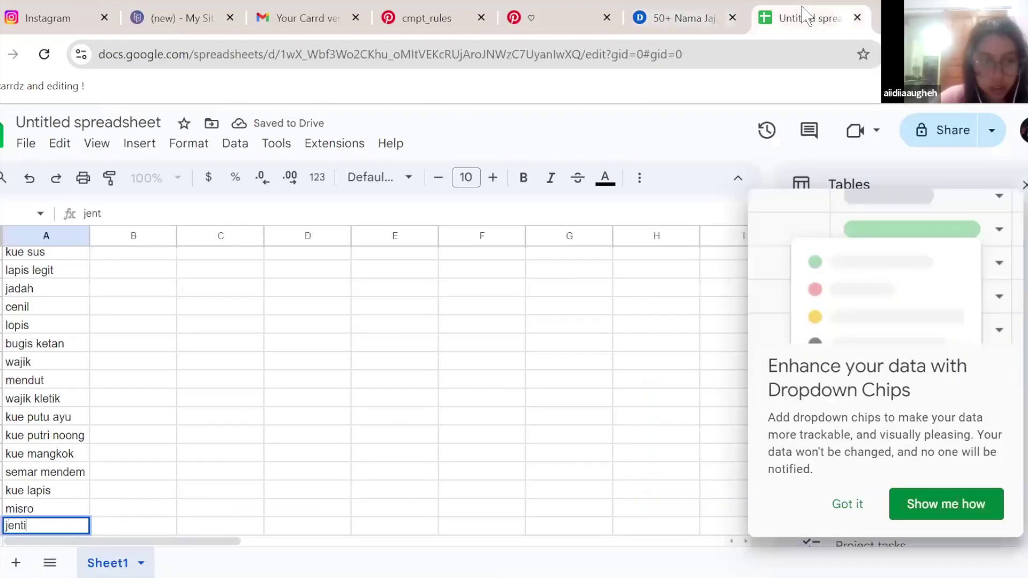
pyautogui.write('k manis')
pyautogui.press('Return')
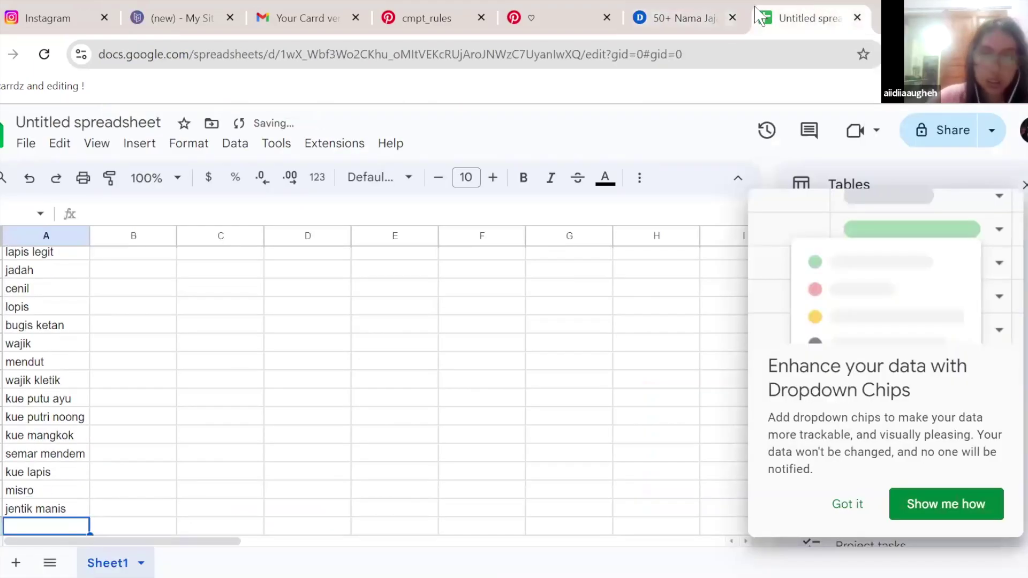
# - Look up the article's forty-fifth snack and enter "kue putri mandi" in cell A44 of the spreadsheet
pyautogui.click(696, 18)
pyautogui.scroll(-10, 463, 380)
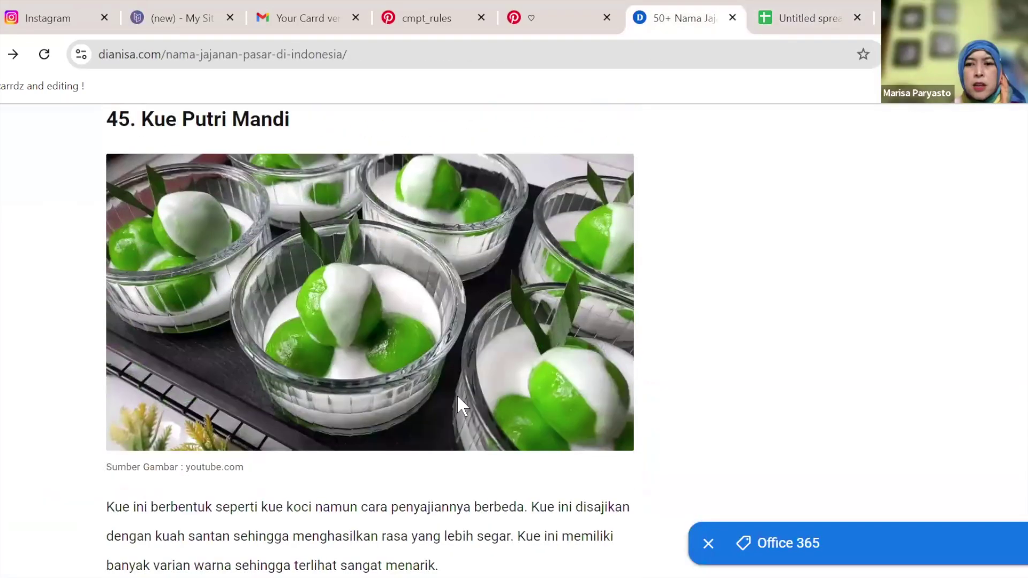
pyautogui.scroll(2, 457, 394)
pyautogui.click(827, 12)
pyautogui.write('k')
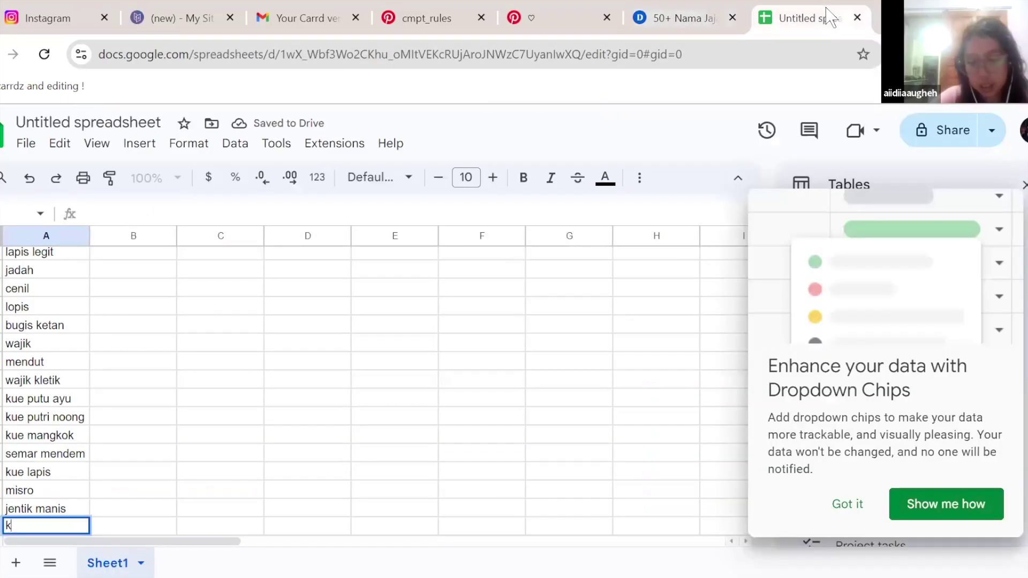
pyautogui.write('ue putri mandi')
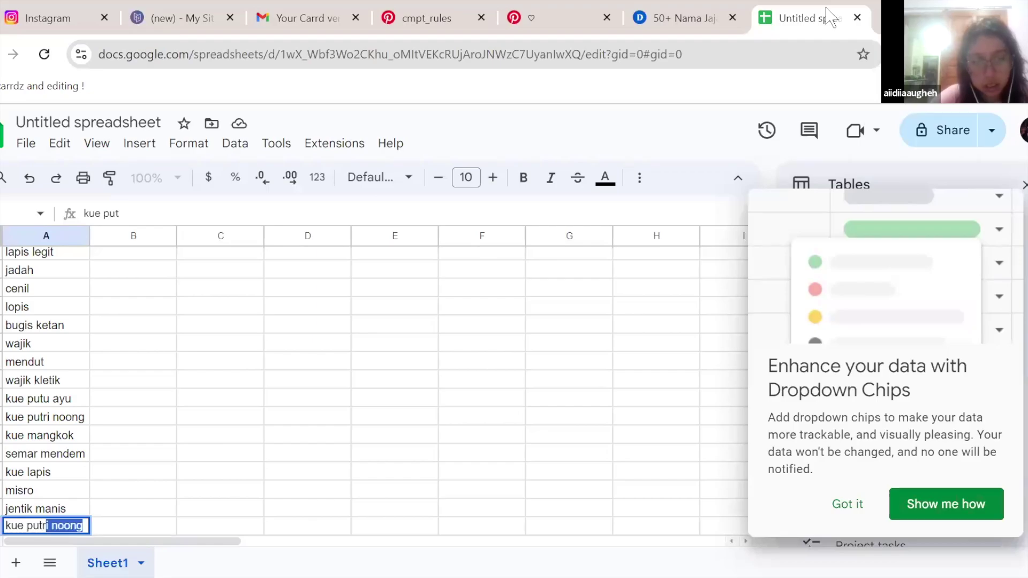
pyautogui.press('Return')
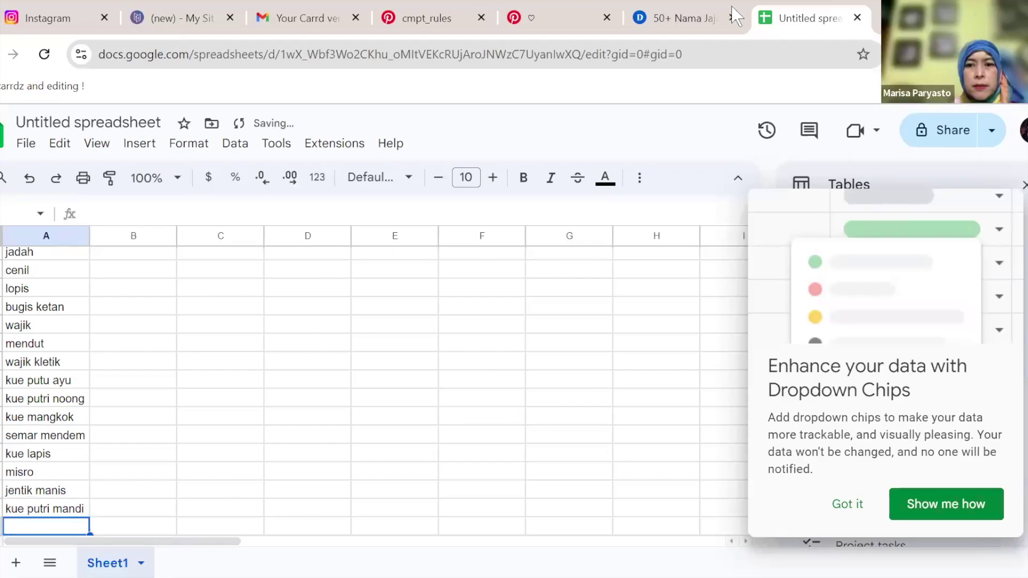
# - Look up the article's forty-sixth snack and enter "arem arem" in cell A45 of the spreadsheet
pyautogui.hotkey('ctrl', 'shift', 'Tab')
pyautogui.scroll(-8, 412, 362)
pyautogui.scroll(1, 415, 364)
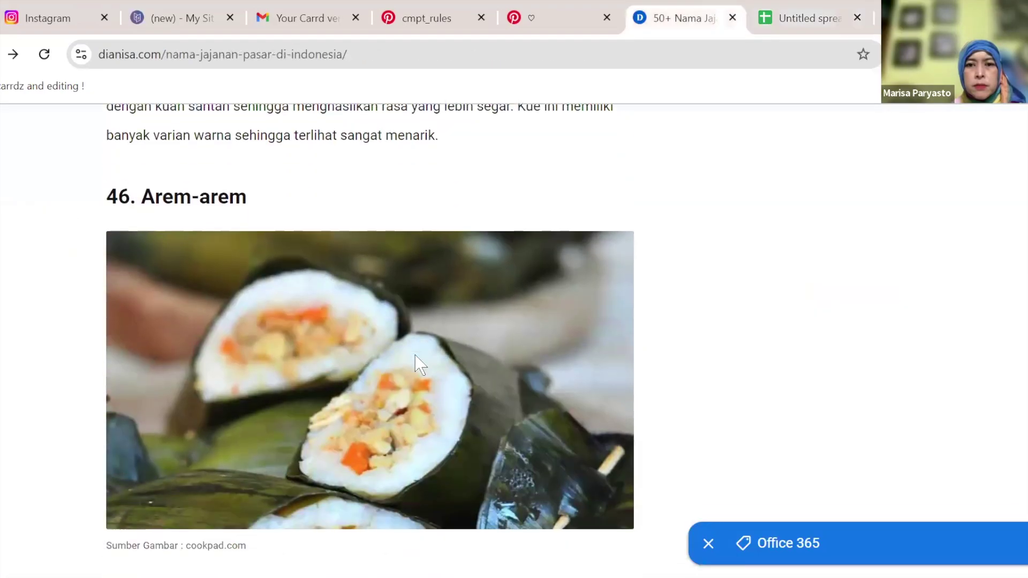
pyautogui.scroll(-2, 420, 365)
pyautogui.click(779, 14)
pyautogui.write('arem ar')
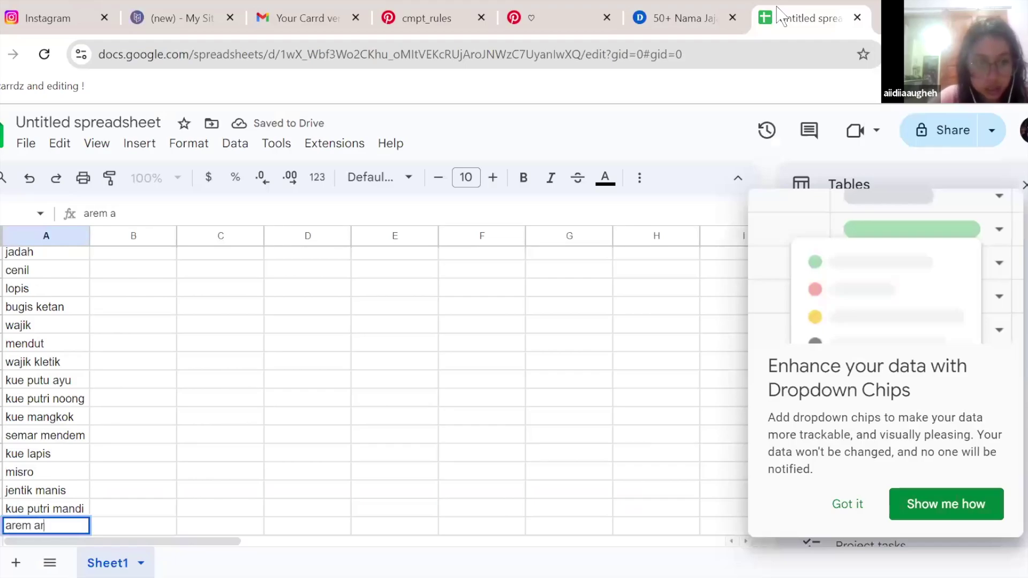
pyautogui.write('em')
pyautogui.press('Return')
# - Look up the article's forty-seventh snack and enter "combro" in cell A46 of the spreadsheet
pyautogui.hotkey('ctrl', 'shift', 'Tab')
pyautogui.scroll(-5, 509, 262)
pyautogui.click(834, 21)
pyautogui.write('combro')
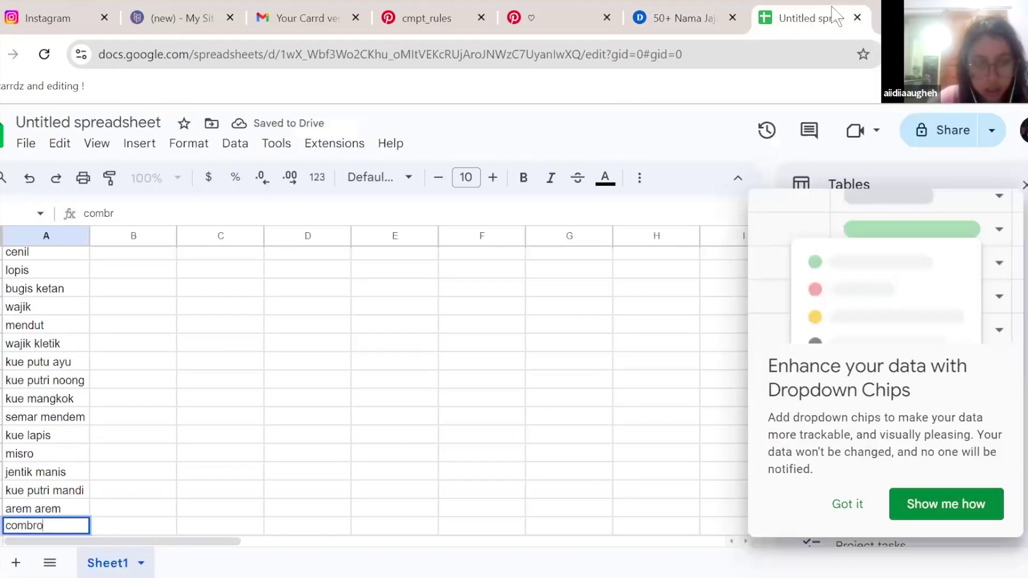
pyautogui.press('Return')
# - Look up the article's forty-eighth snack and enter "kerak telor" in cell A47 of the spreadsheet
pyautogui.click(720, 18)
pyautogui.scroll(-10, 420, 305)
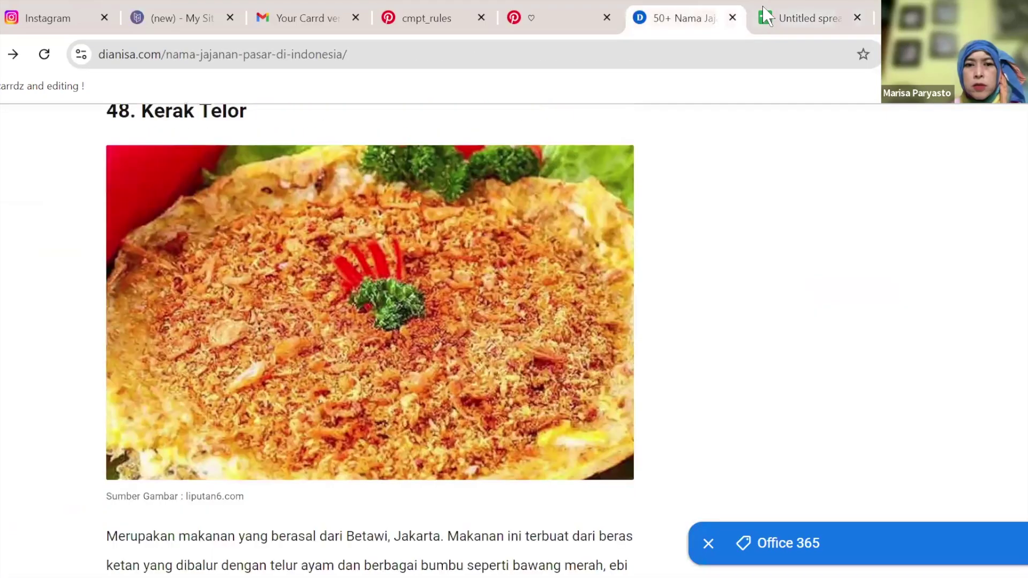
pyautogui.click(765, 15)
pyautogui.write('ker')
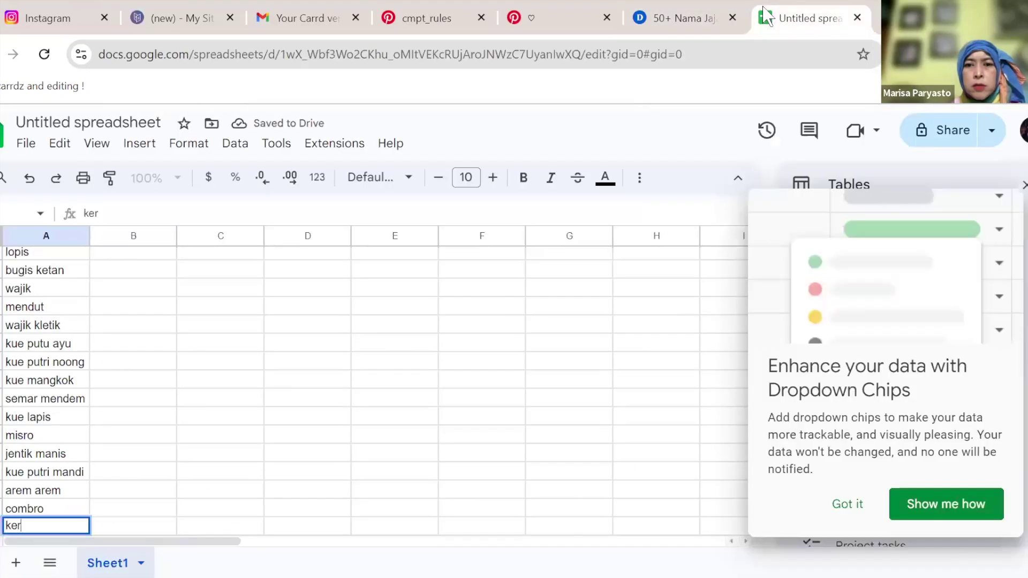
pyautogui.write('ak telor')
pyautogui.press('Return')
# - Look up the article's forty-ninth snack and enter "clorot" in cell A48 of the spreadsheet
pyautogui.click(682, 18)
pyautogui.scroll(-10, 621, 235)
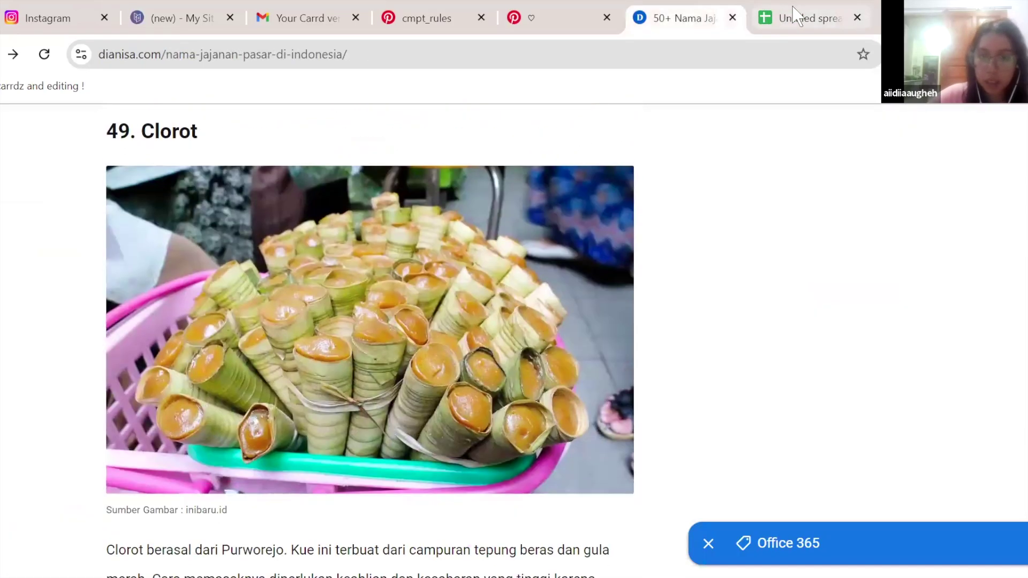
pyautogui.click(796, 16)
pyautogui.write('clorot')
pyautogui.press('Return')
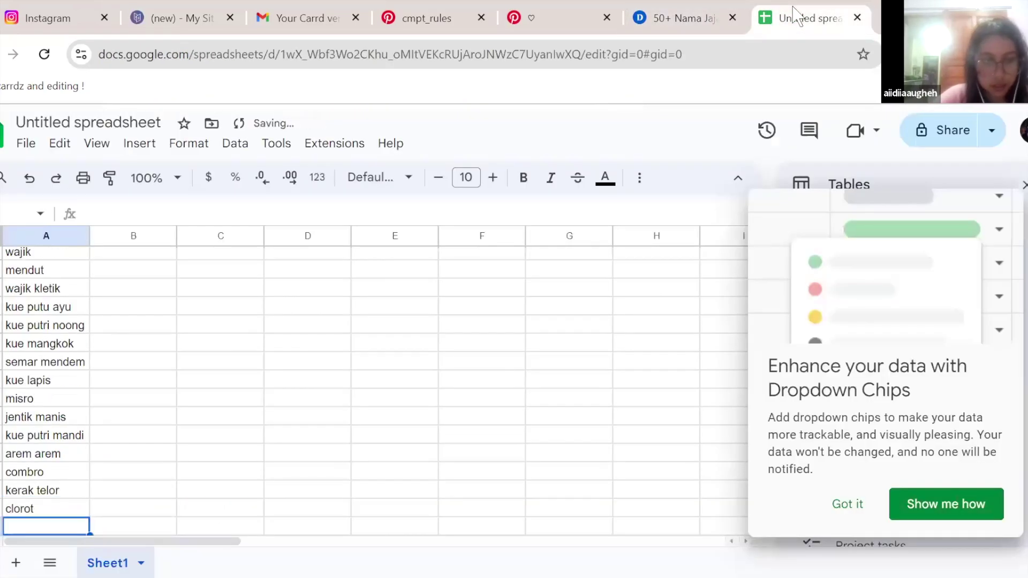
# - Look up the article's fiftieth snack and enter "awuk awuk" in cell A49 of the spreadsheet
pyautogui.click(683, 18)
pyautogui.scroll(-8, 652, 225)
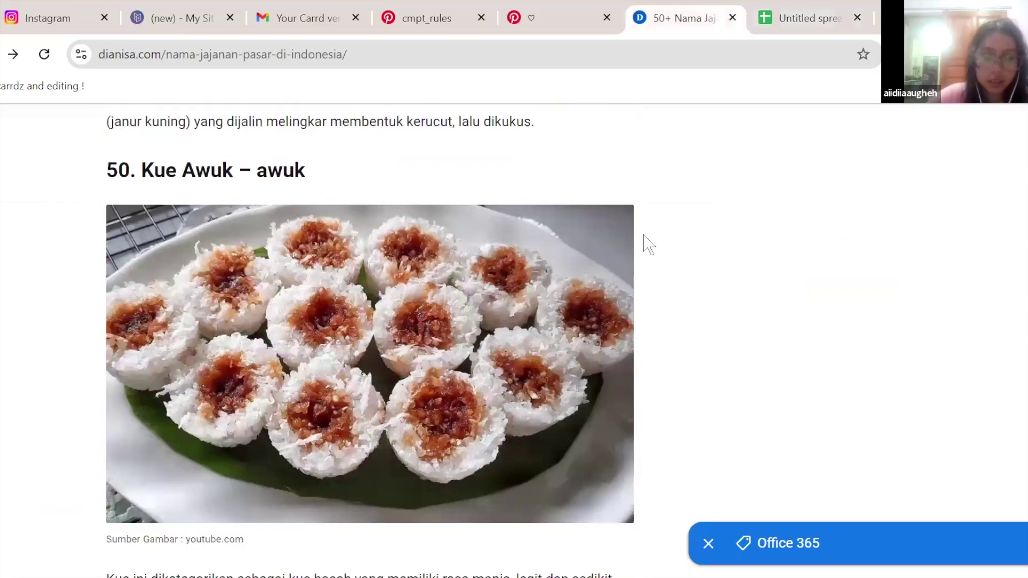
pyautogui.click(801, 13)
pyautogui.write('awuk')
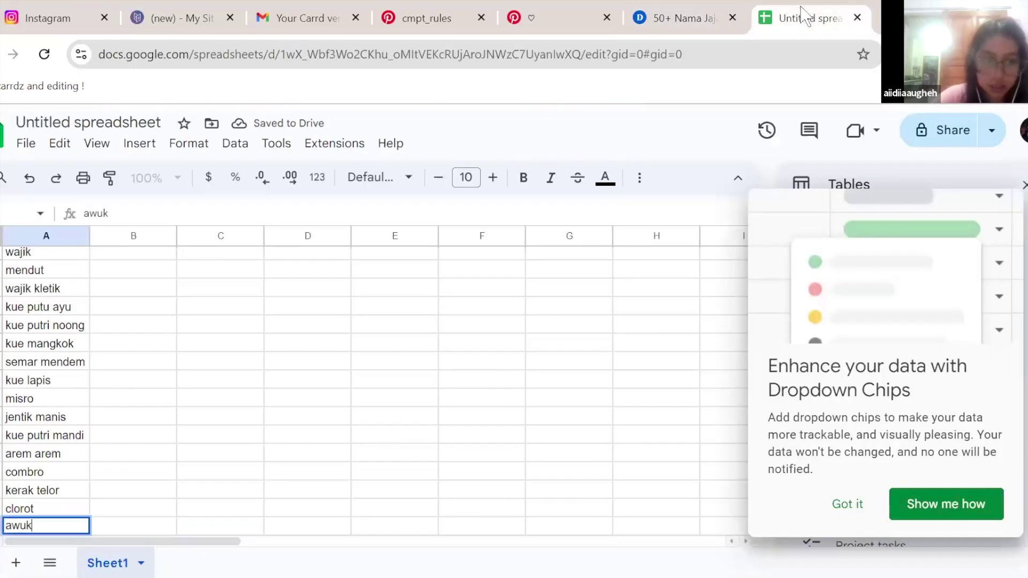
pyautogui.write(' awuk')
pyautogui.press('Return')
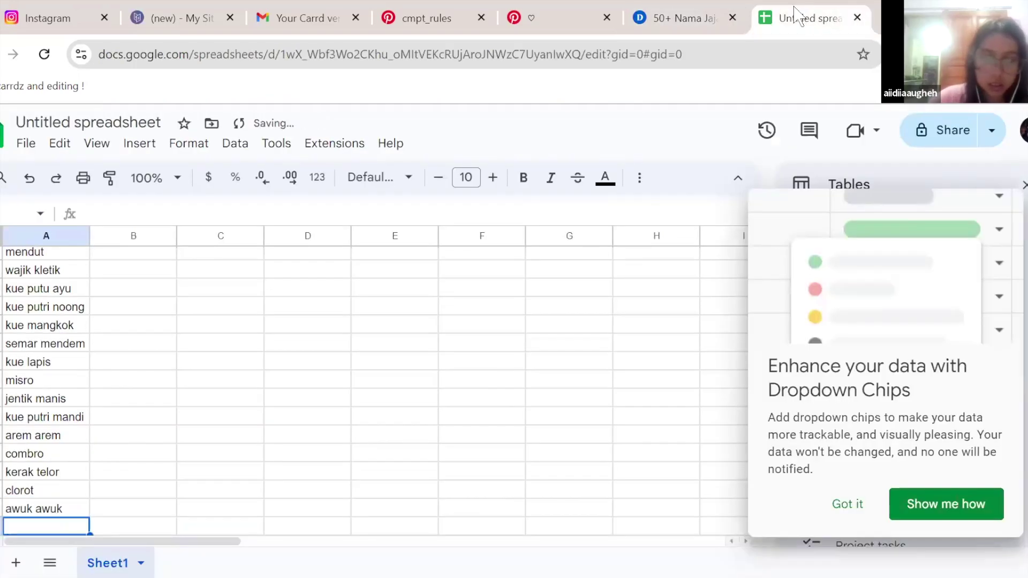
# - Check the end of the article for any further snacks after the fiftieth entry
pyautogui.click(683, 18)
pyautogui.scroll(-8, 441, 362)
pyautogui.scroll(-5, 441, 362)
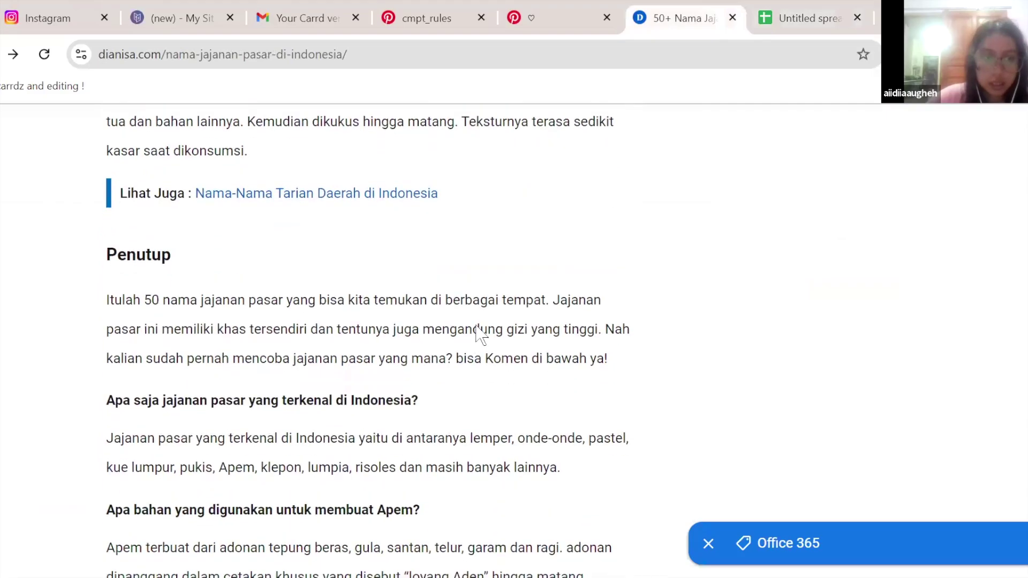
pyautogui.scroll(5, 616, 214)
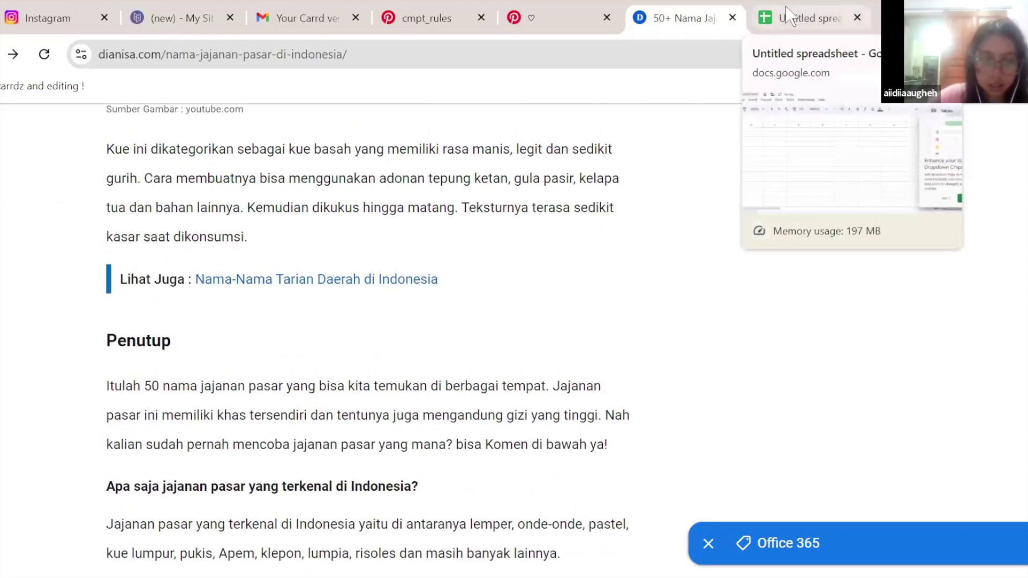
# - Sort the snack list in A1:A49 of the spreadsheet by column A from A to Z and look through the sorted list
pyautogui.click(787, 13)
pyautogui.click(59, 508)
pyautogui.moveTo(59, 509); pyautogui.dragTo(53, 198)
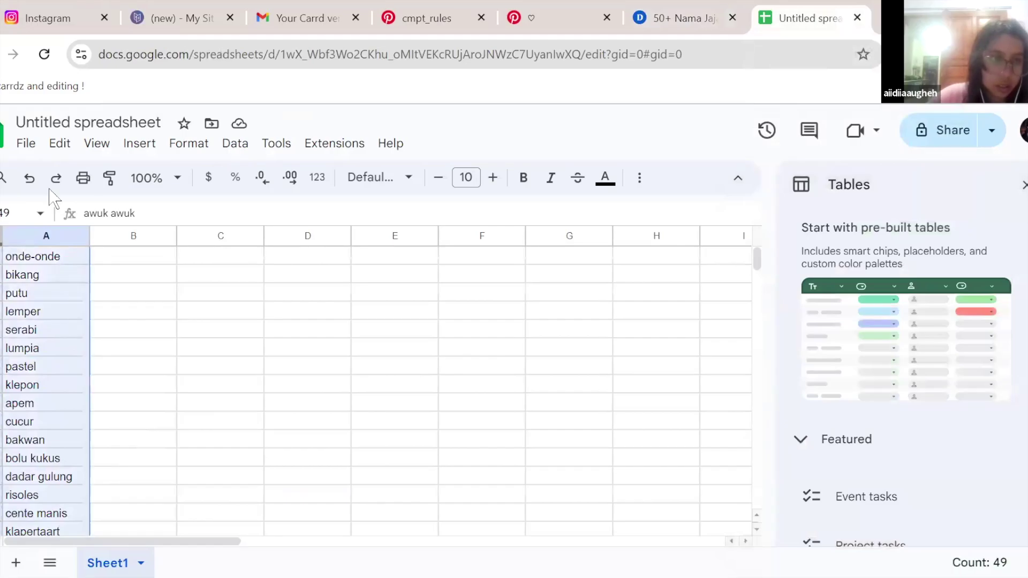
pyautogui.click(27, 144)
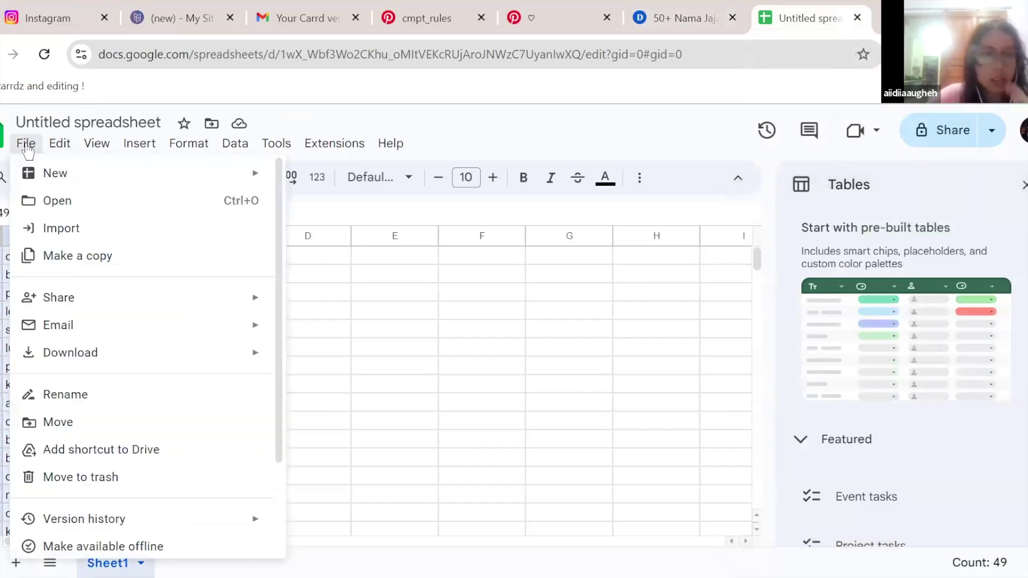
pyautogui.click(26, 146)
pyautogui.click(205, 145)
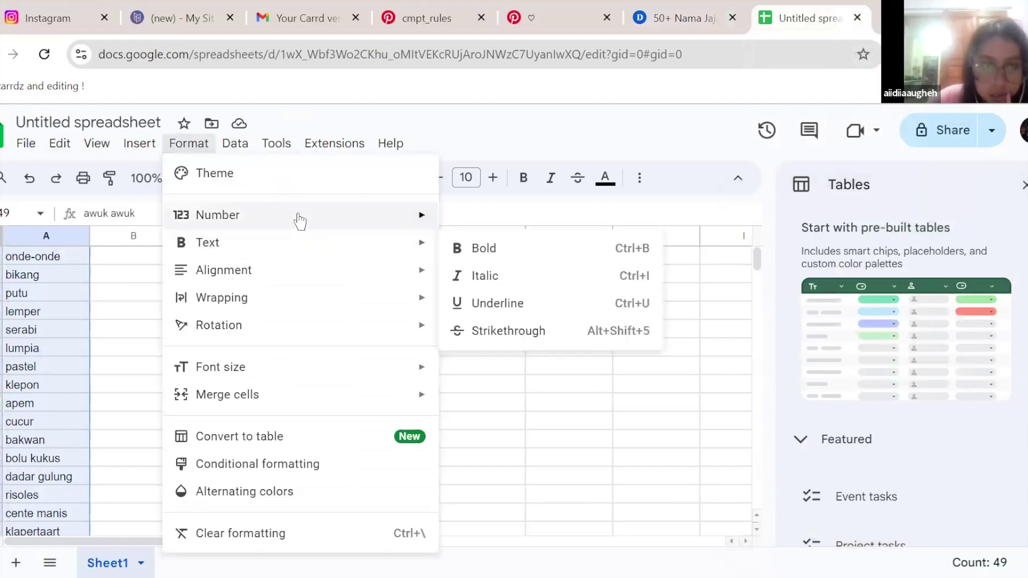
pyautogui.moveTo(299, 219)
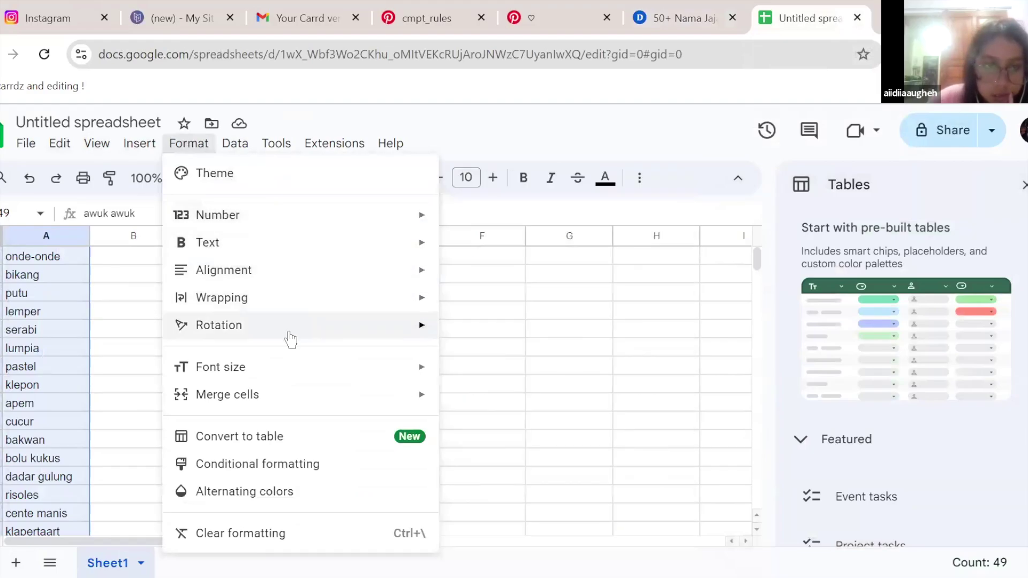
pyautogui.moveTo(145, 154)
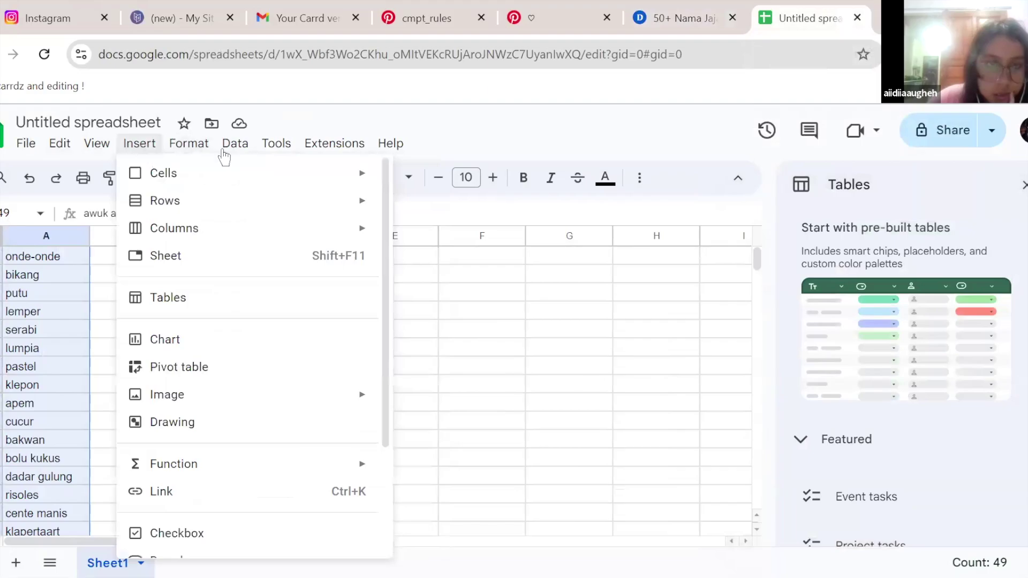
pyautogui.moveTo(233, 155)
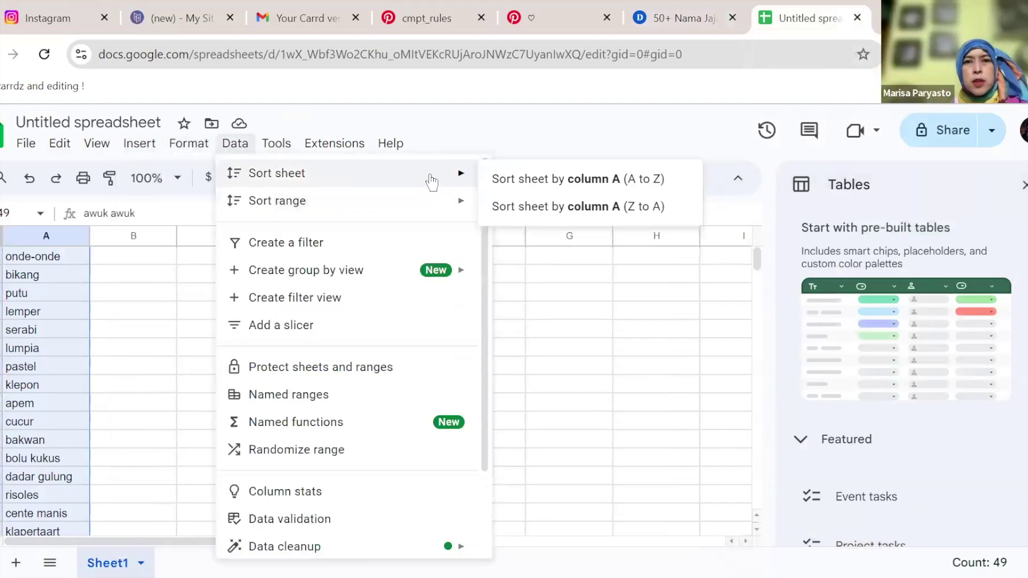
pyautogui.moveTo(446, 215)
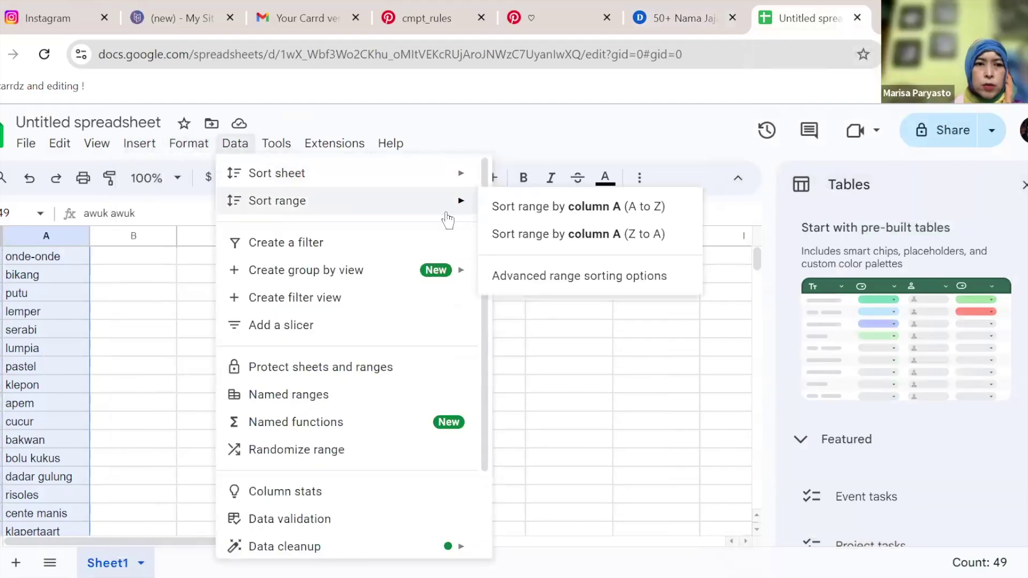
pyautogui.click(554, 275)
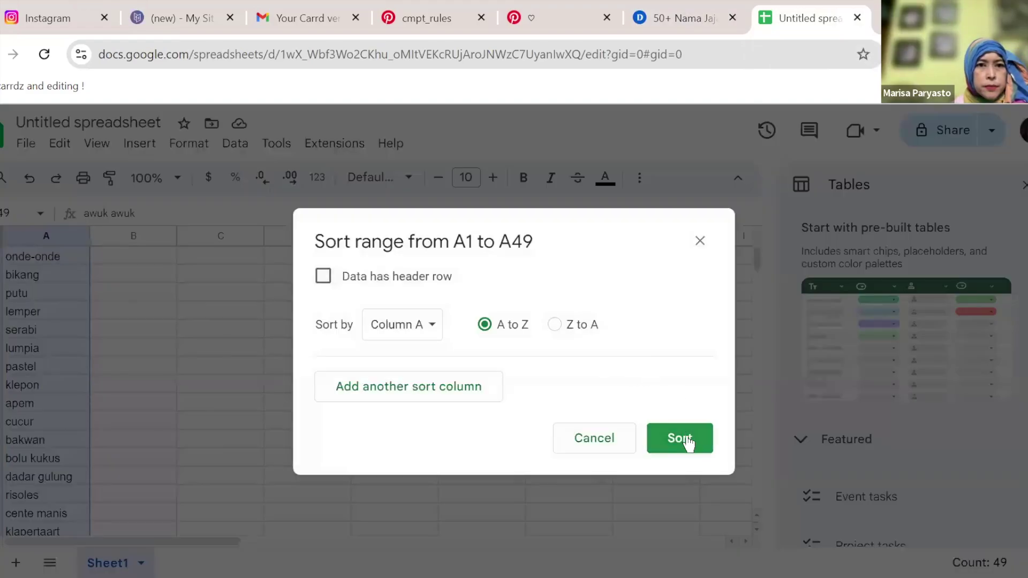
pyautogui.click(685, 439)
pyautogui.click(236, 444)
pyautogui.scroll(-15, 234, 444)
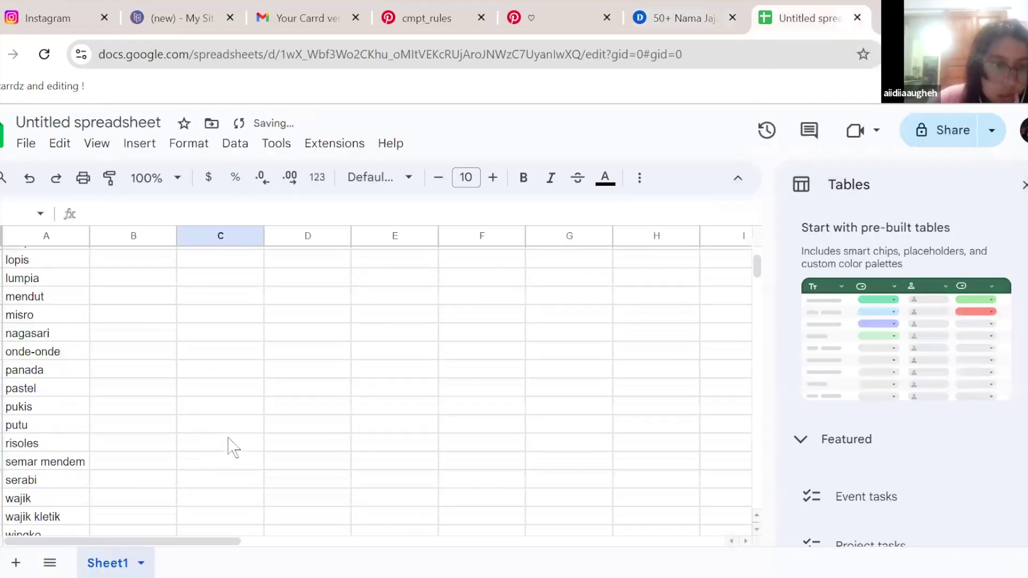
pyautogui.scroll(3, 239, 439)
pyautogui.scroll(10, 242, 422)
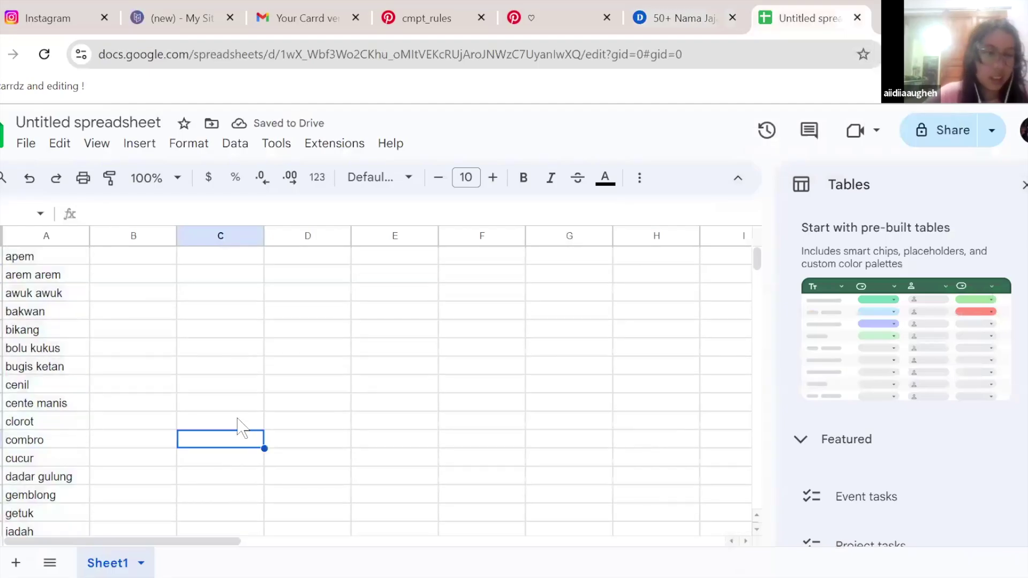
# - Switch to the Carrd site editor and set the label of the button below the red batik image to "A"
pyautogui.click(447, 16)
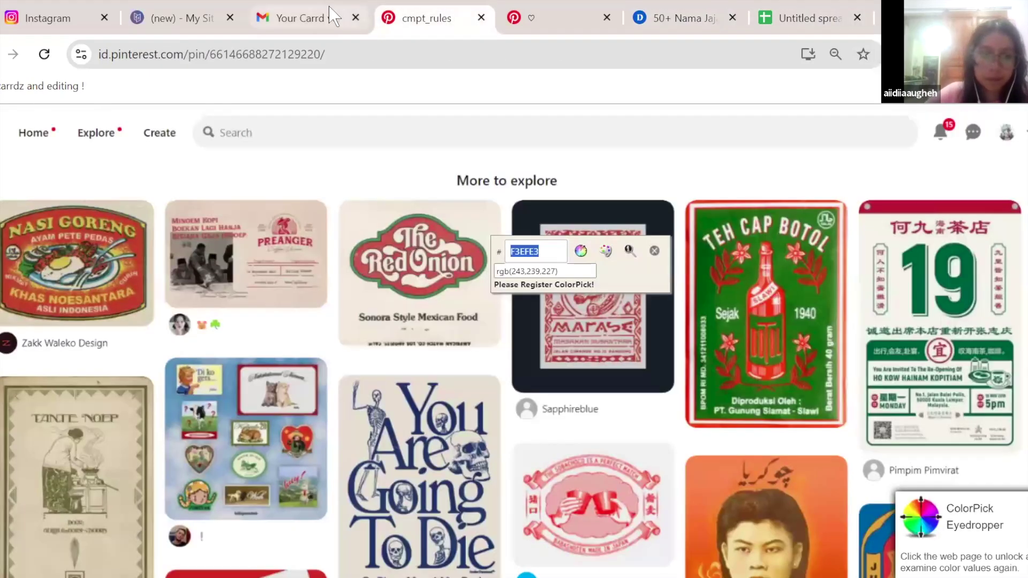
pyautogui.click(333, 16)
pyautogui.click(168, 22)
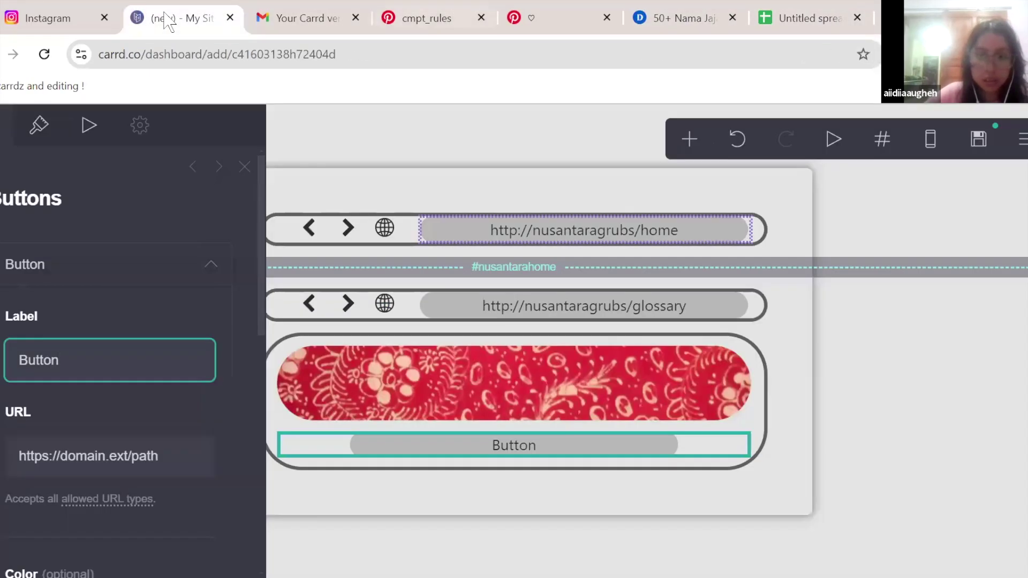
pyautogui.press('BackSpace')
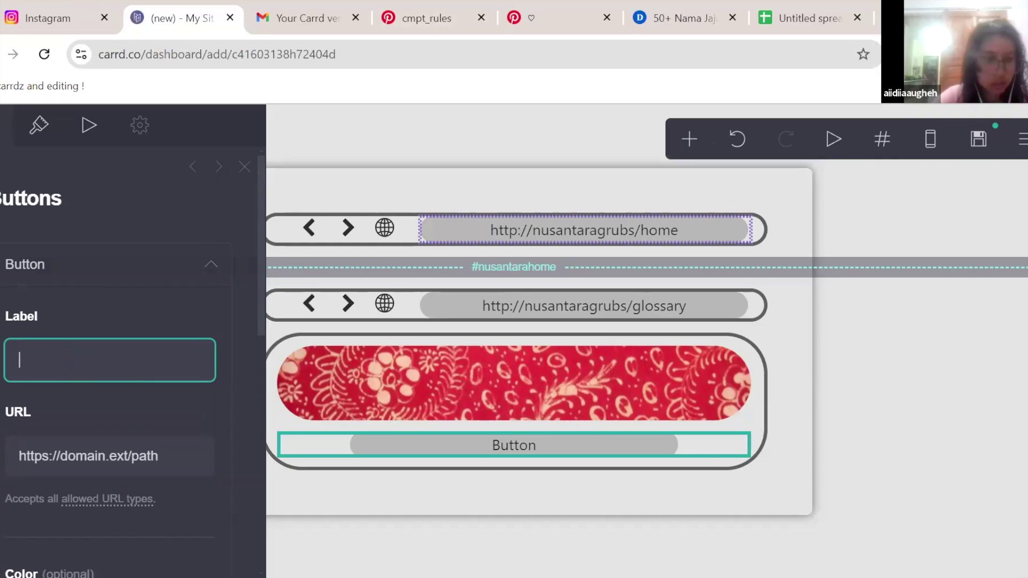
pyautogui.scroll(-8, 126, 481)
pyautogui.scroll(2, 130, 473)
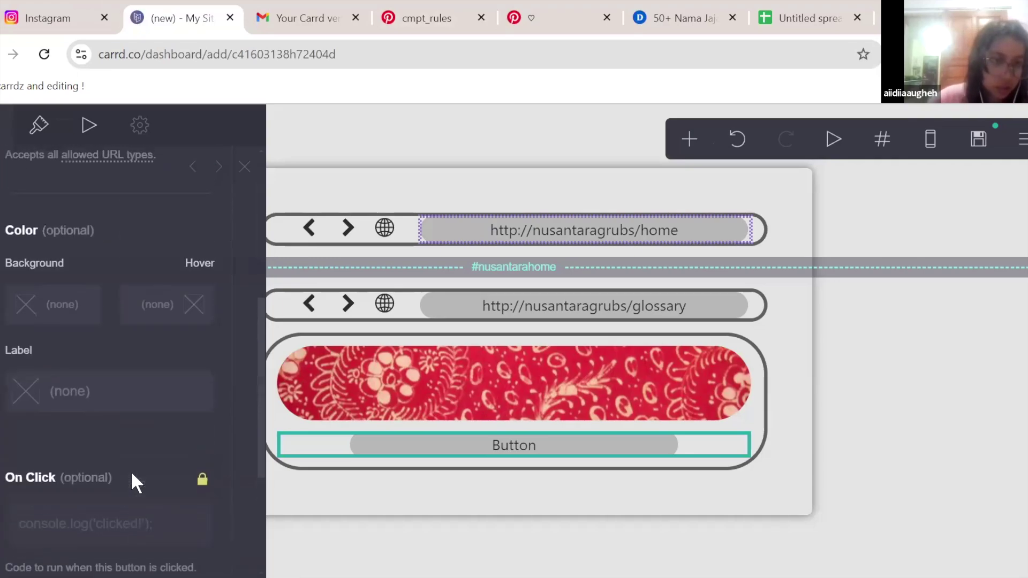
pyautogui.scroll(5, 139, 384)
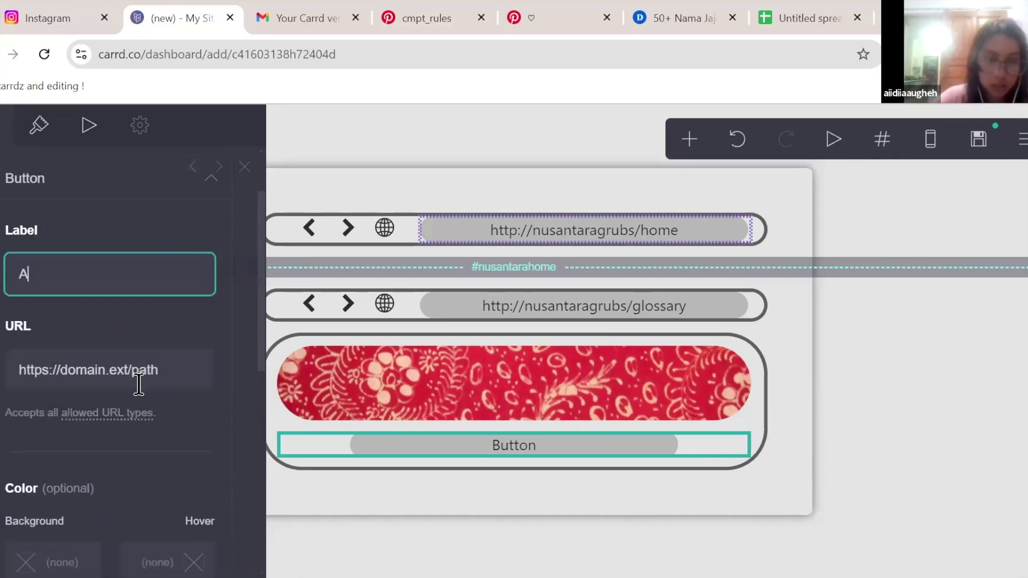
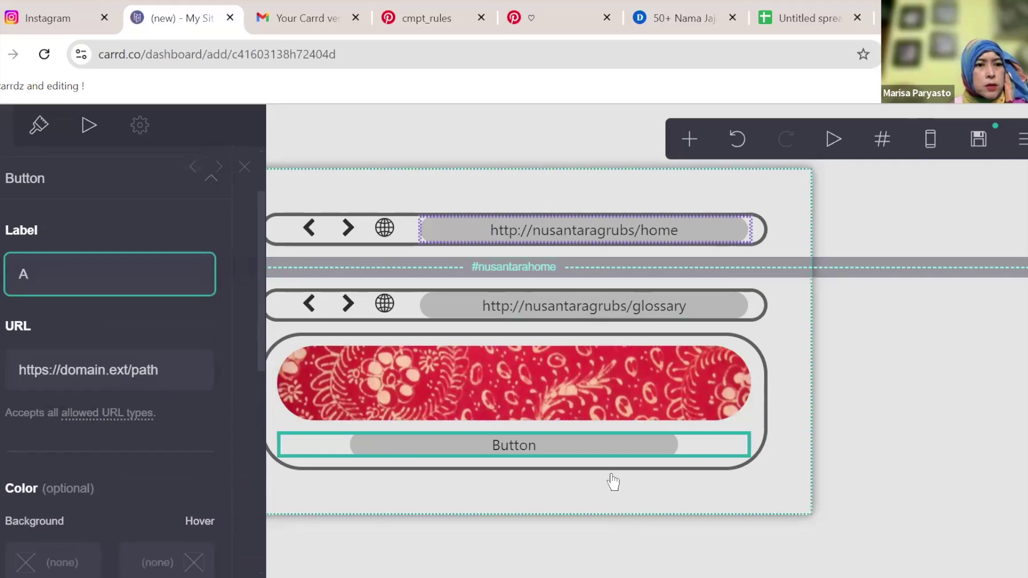
# - Copy "apem" from cell A1 of the snack spreadsheet and set the Carrd button's label to "Apem"
pyautogui.hotkey('ctrl', '7')
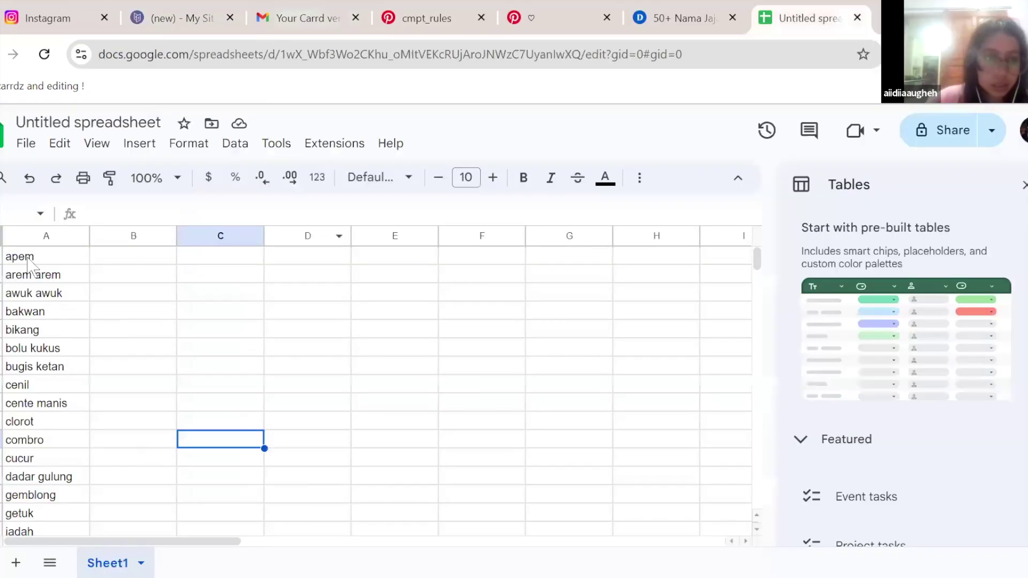
pyautogui.click(28, 259)
pyautogui.doubleClick(96, 213)
pyautogui.hotkey('ctrl', 'c')
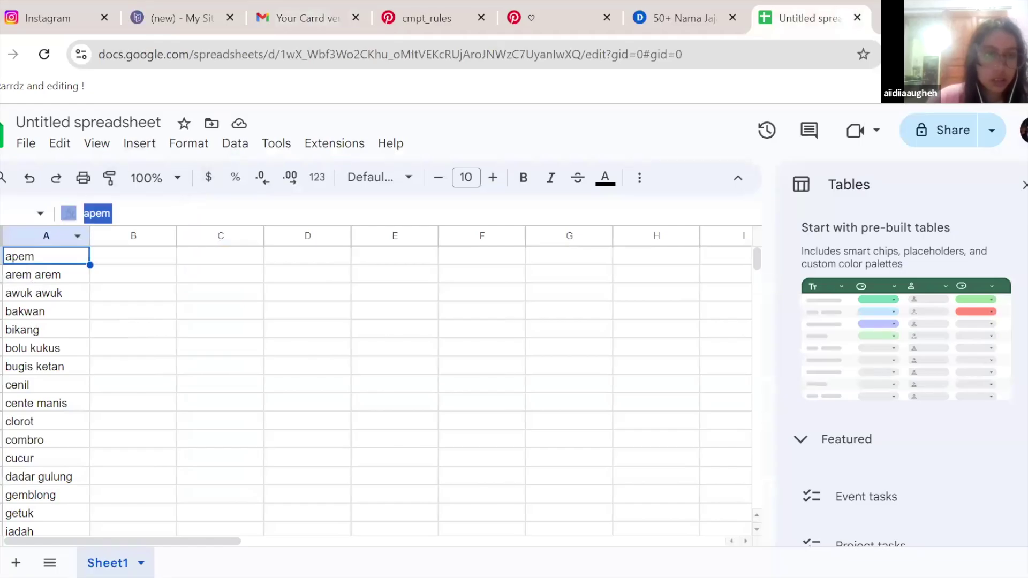
pyautogui.click(177, 18)
pyautogui.hotkey('ctrl', 'v')
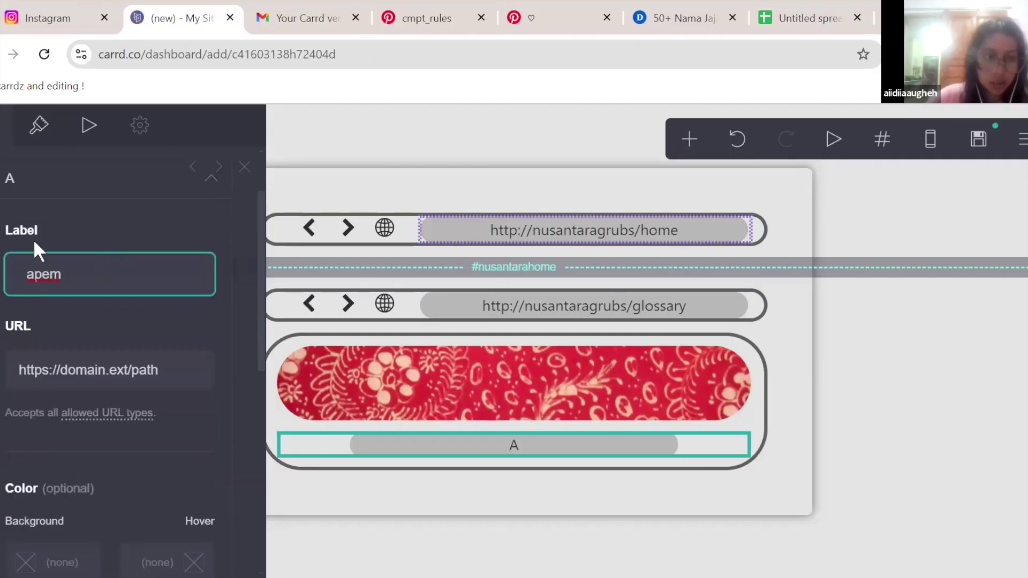
pyautogui.press('Left')
pyautogui.press('BackSpace')
pyautogui.press('Return')
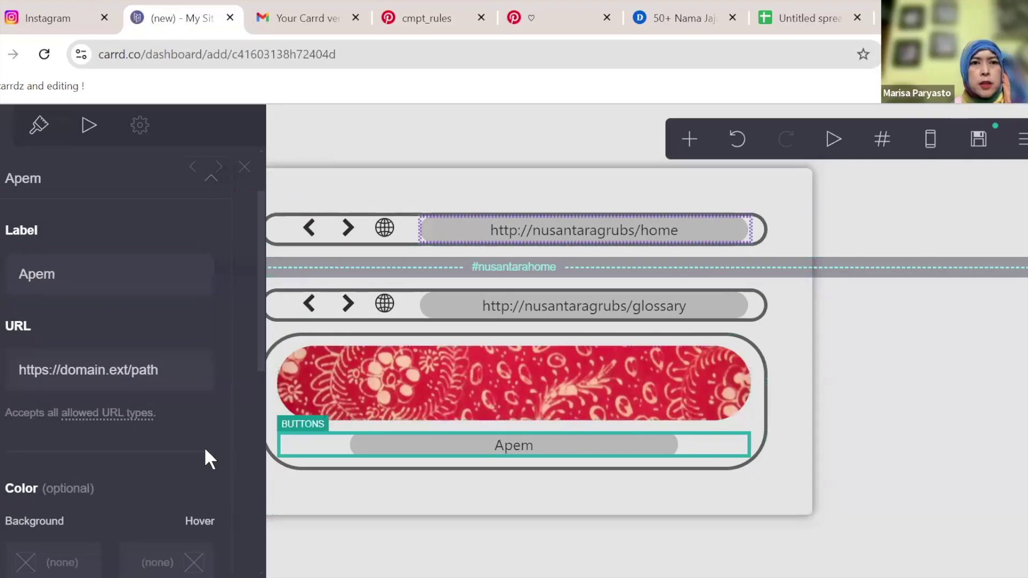
# - Set the width of the Apem button below the red batik image to 29.75
pyautogui.scroll(1, 133, 384)
pyautogui.scroll(-7, 137, 388)
pyautogui.scroll(5, 134, 380)
pyautogui.scroll(-2, 131, 377)
pyautogui.scroll(2, 131, 377)
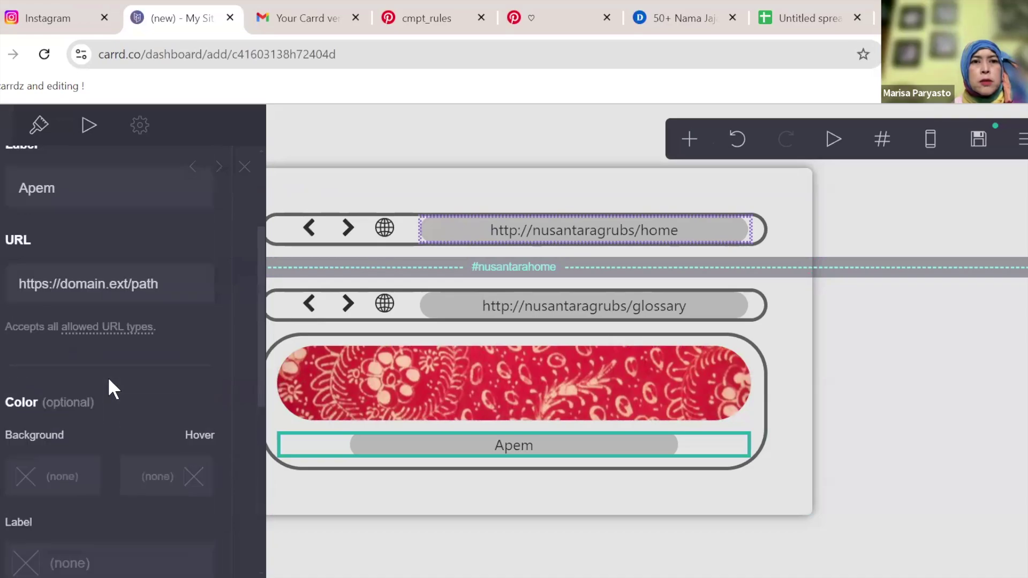
pyautogui.scroll(-4, 108, 377)
pyautogui.click(110, 386)
pyautogui.click(129, 362)
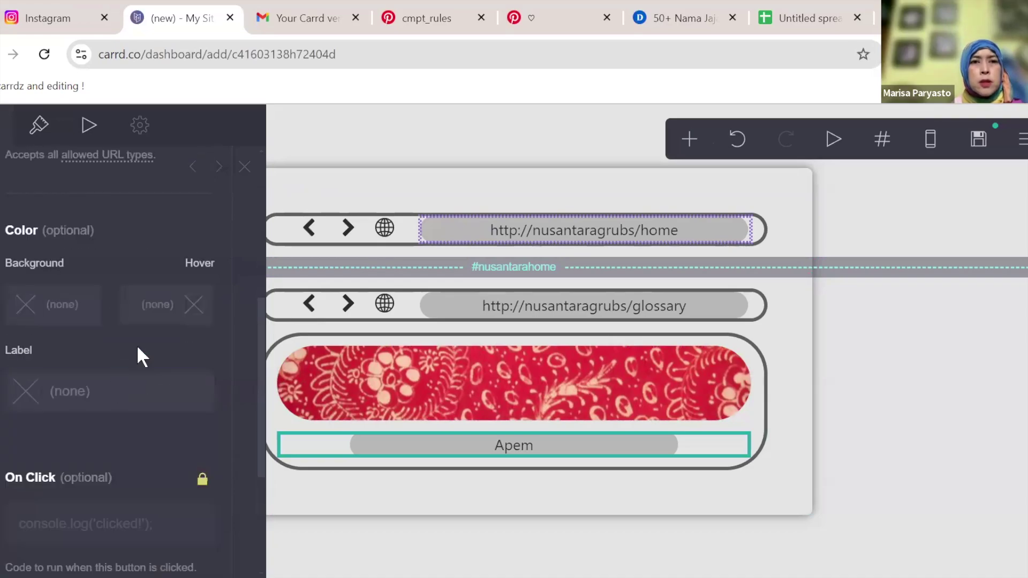
pyautogui.scroll(5, 137, 321)
pyautogui.click(37, 127)
pyautogui.scroll(-15, 53, 411)
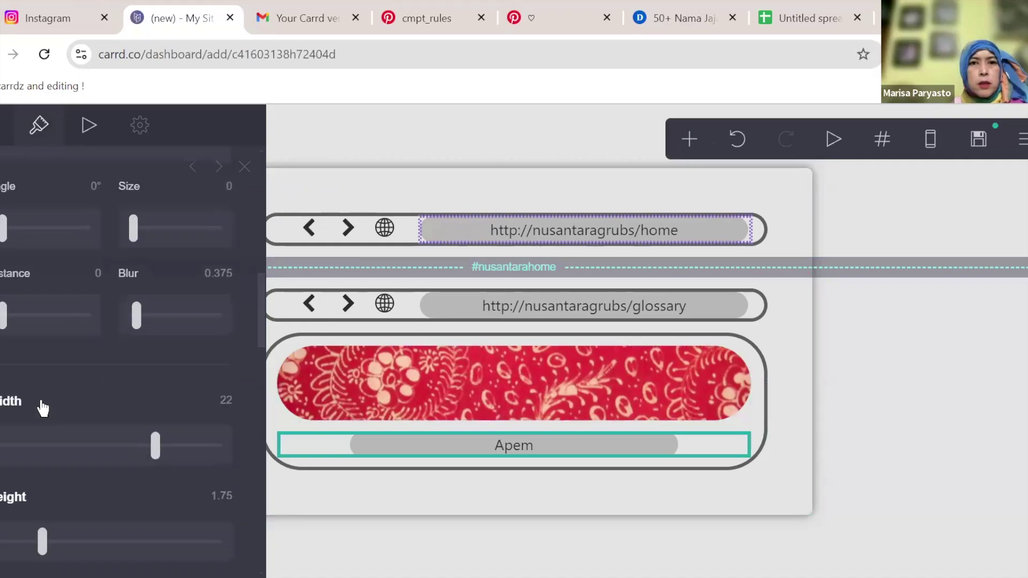
pyautogui.moveTo(166, 361); pyautogui.dragTo(217, 367)
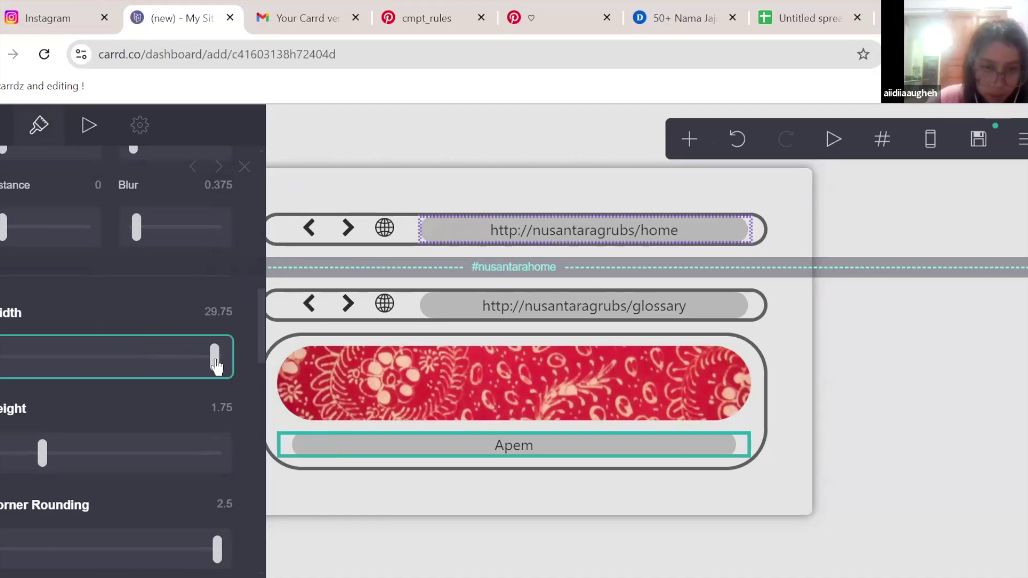
pyautogui.scroll(15, 182, 385)
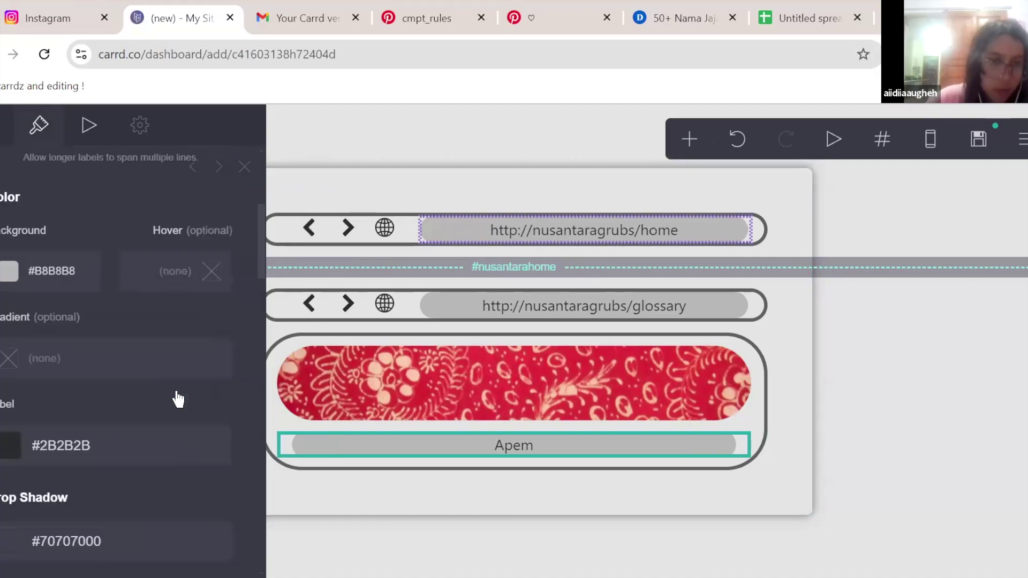
# - Duplicate the Apem button element once below the red batik image
pyautogui.click(513, 553)
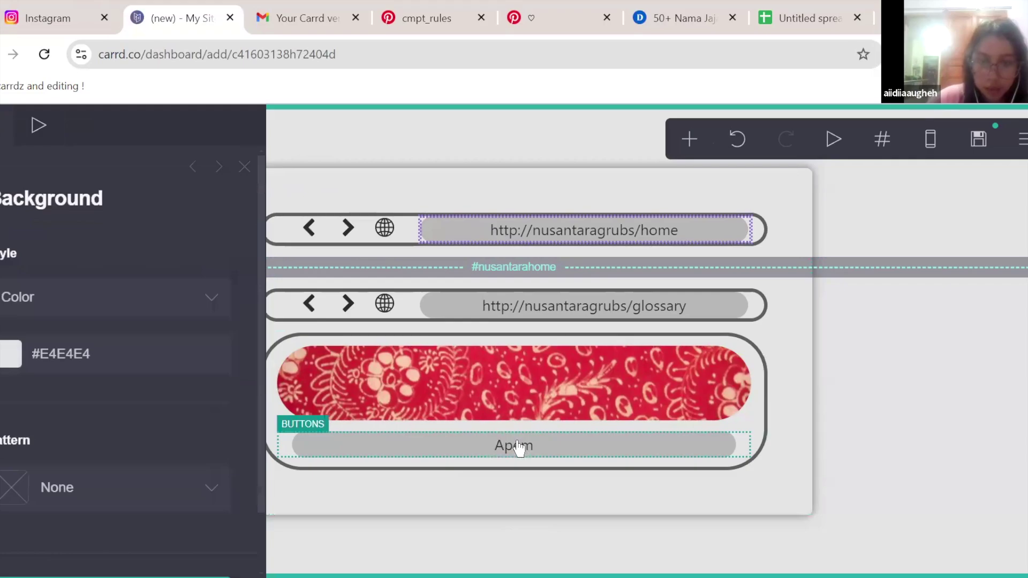
pyautogui.click(517, 447)
pyautogui.click(591, 234)
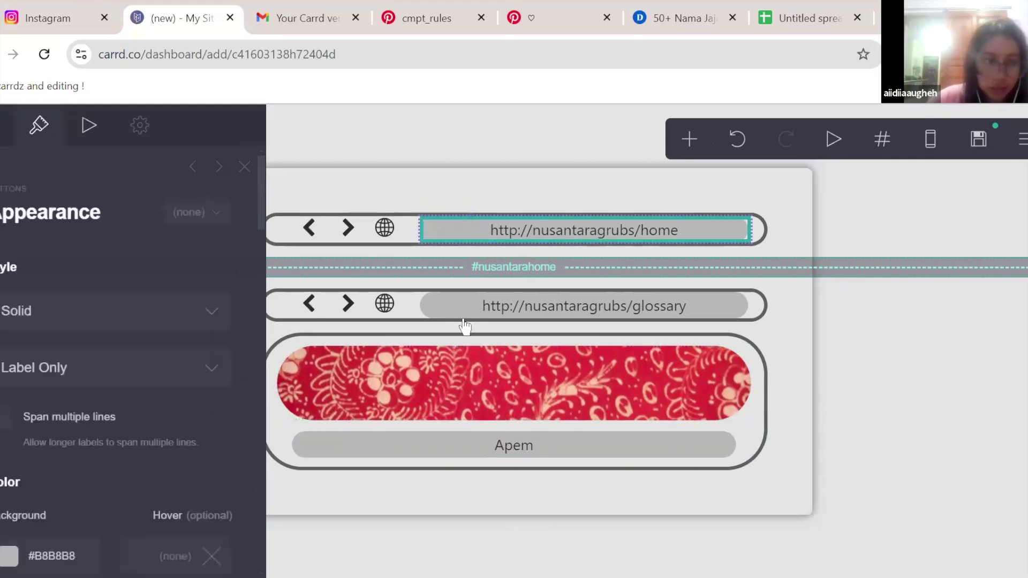
pyautogui.scroll(-8, 188, 428)
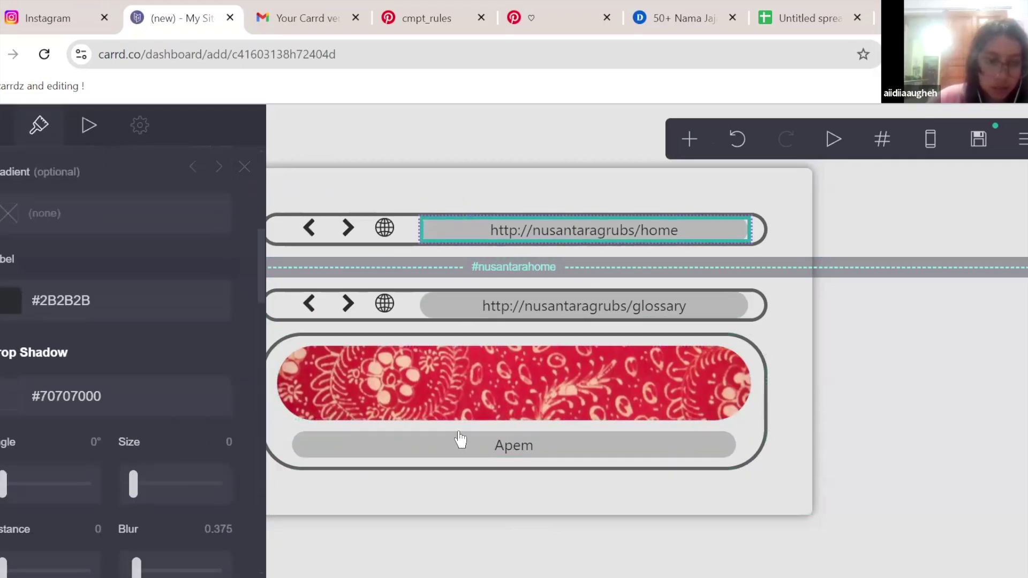
pyautogui.click(502, 446)
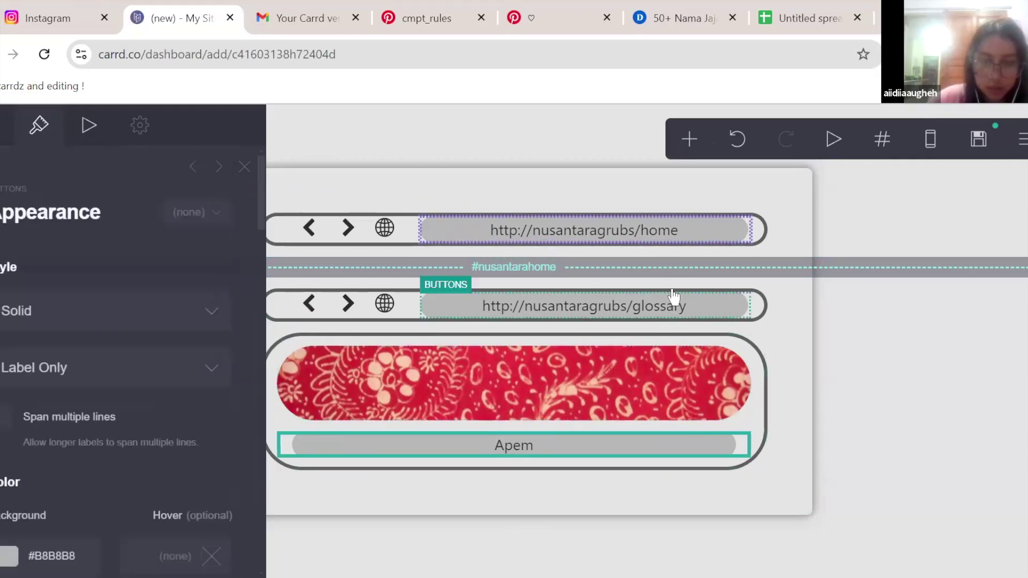
pyautogui.click(701, 143)
pyautogui.click(745, 505)
pyautogui.click(447, 442)
pyautogui.scroll(-10, 48, 465)
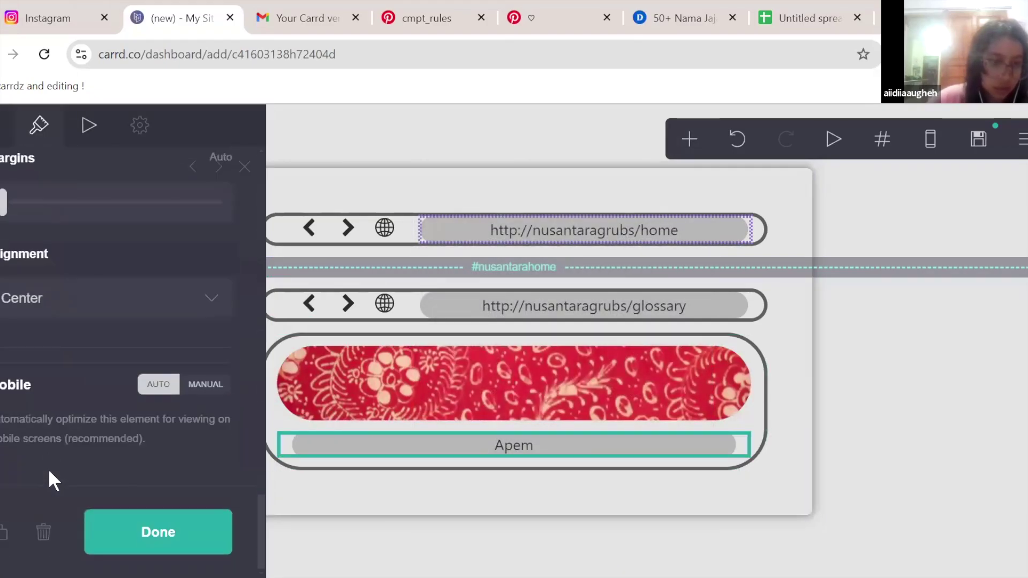
pyautogui.click(3, 532)
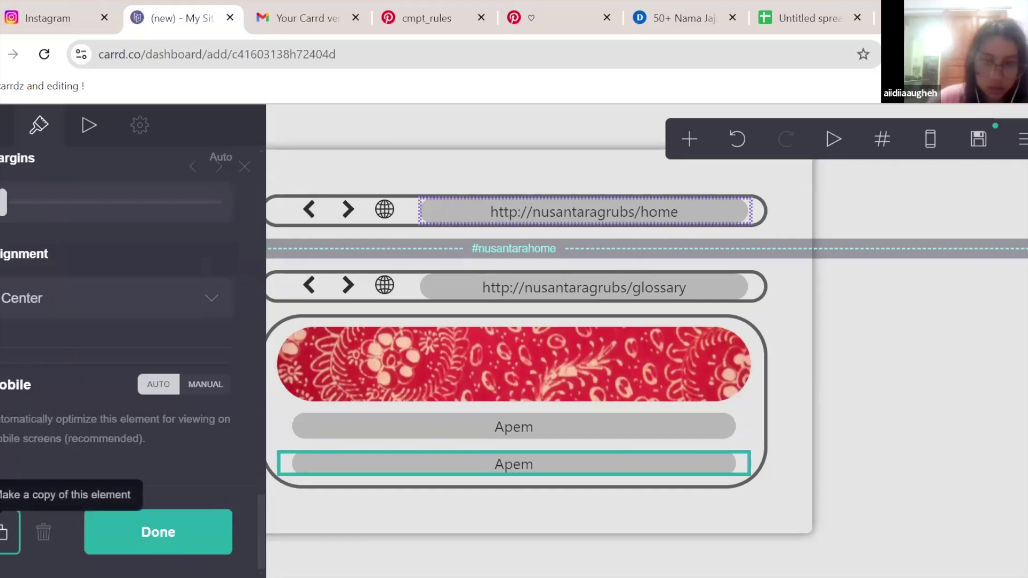
# - Switch to the spreadsheet and check the end of the sorted snack list
pyautogui.click(801, 15)
pyautogui.scroll(-10, 8, 479)
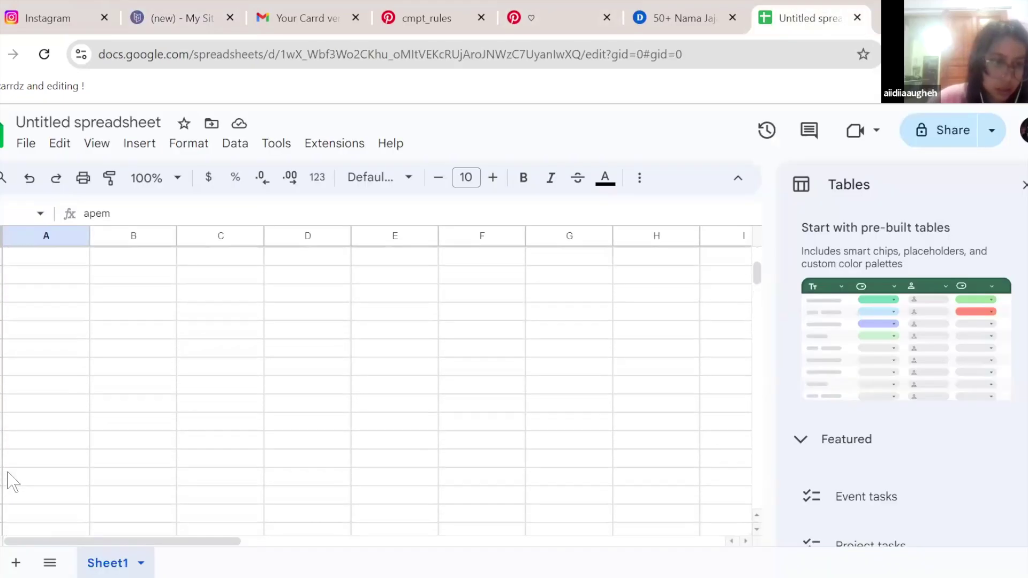
pyautogui.scroll(3, 8, 479)
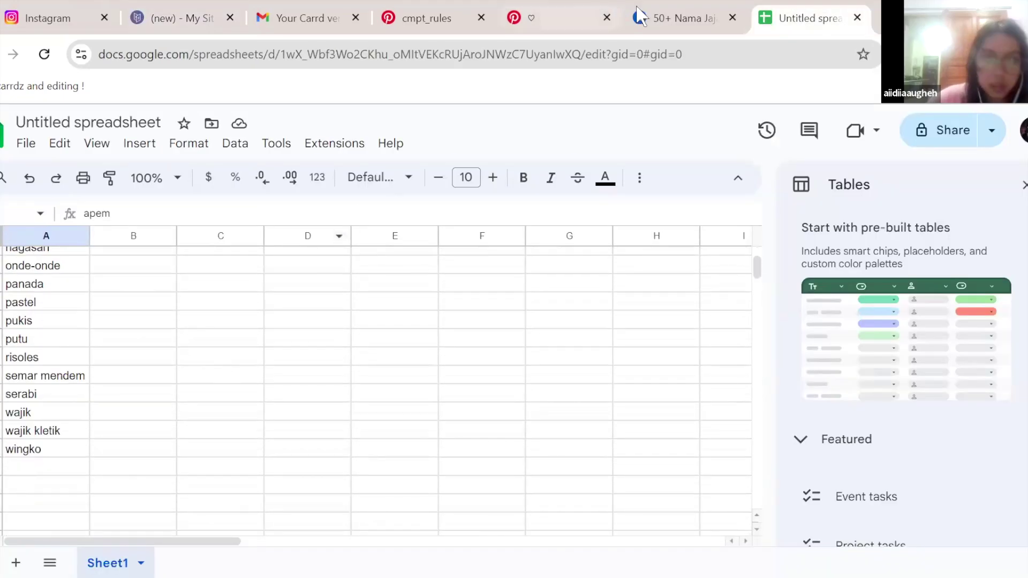
pyautogui.click(518, 18)
pyautogui.click(467, 15)
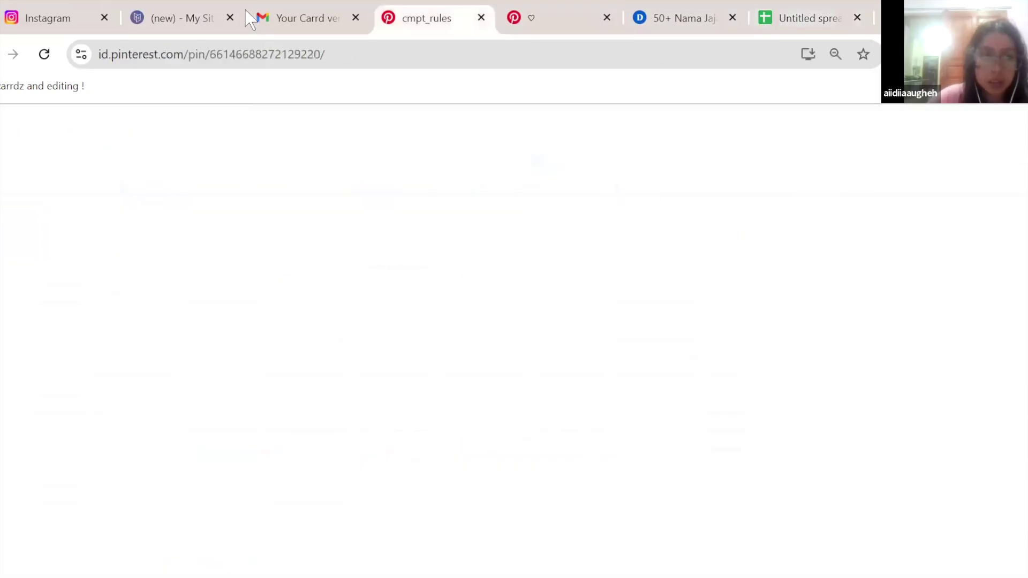
# - Return to the Carrd editor and make five more copies of the Apem button in the glossary frame
pyautogui.click(182, 18)
pyautogui.click(3, 535)
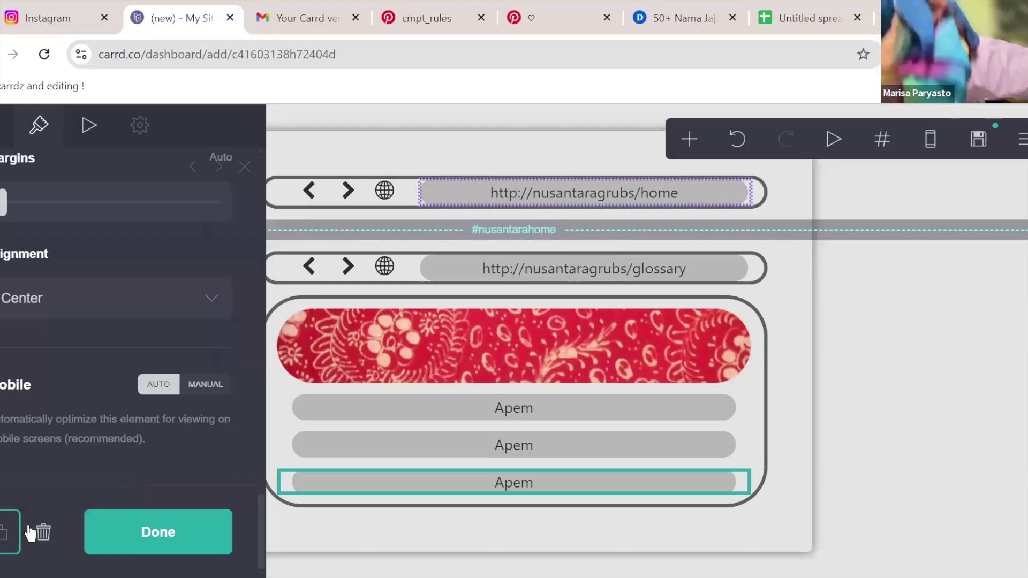
pyautogui.click(6, 535)
pyautogui.click(7, 535)
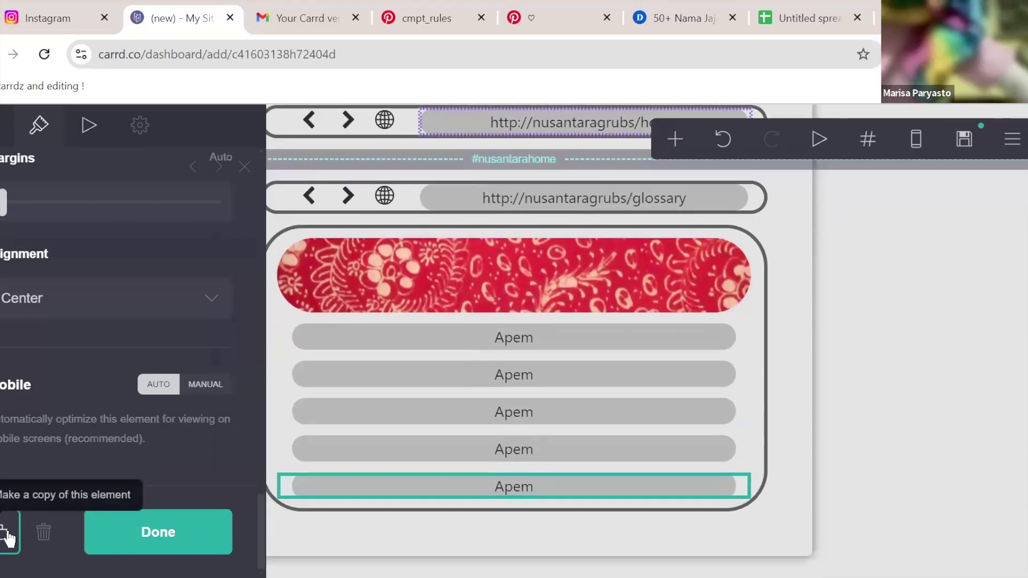
pyautogui.click(6, 535)
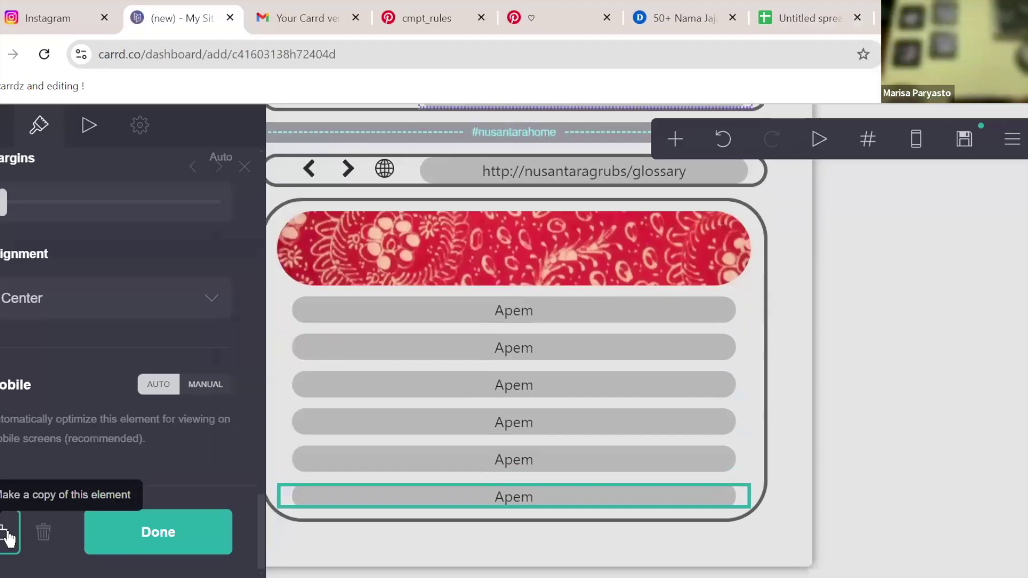
pyautogui.click(8, 537)
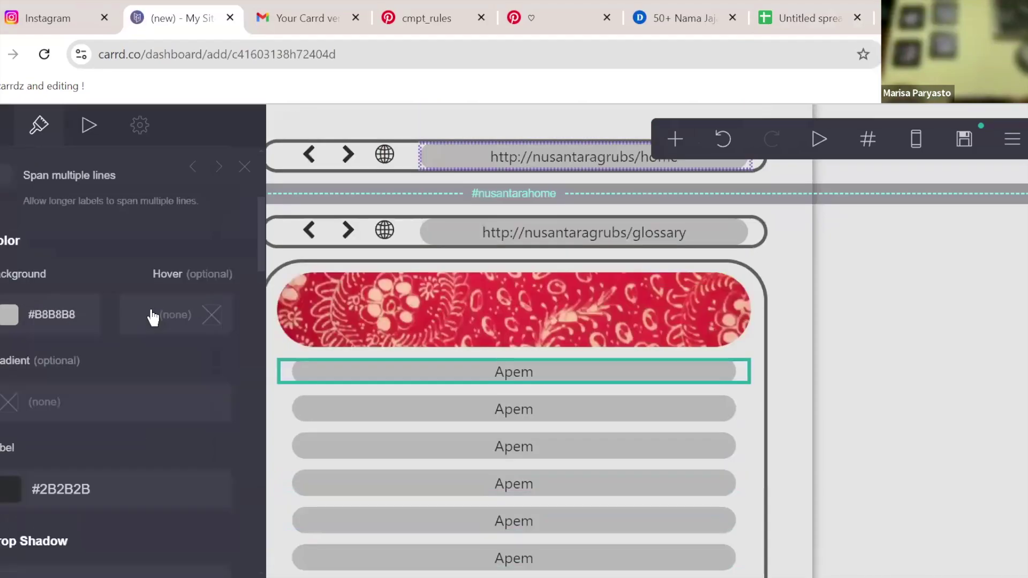
# - Look through the first Apem button's appearance settings, from color and drop shadow to width, height, corner rounding and font
pyautogui.scroll(-2, 152, 317)
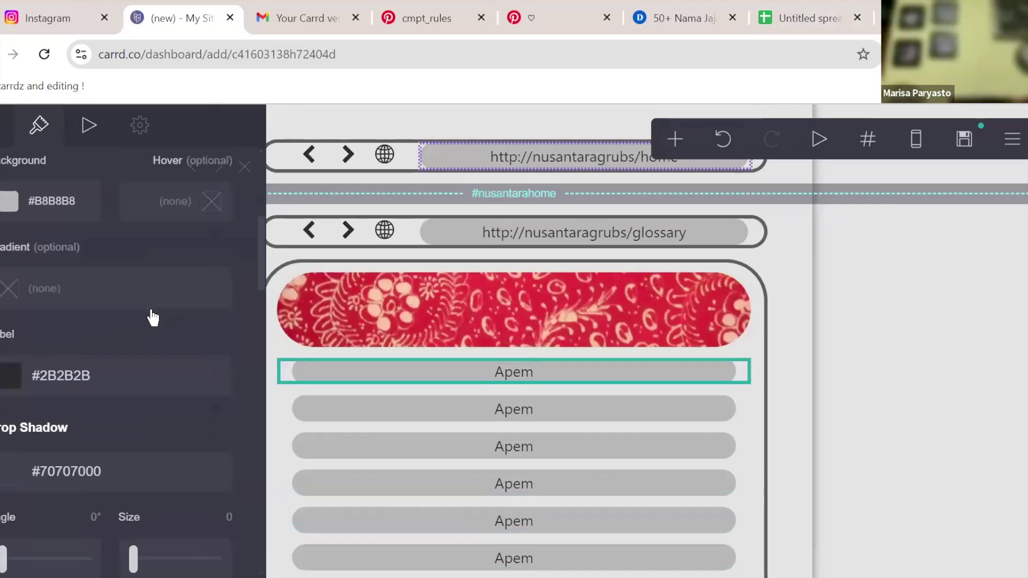
pyautogui.scroll(-3, 152, 317)
pyautogui.scroll(-2, 155, 312)
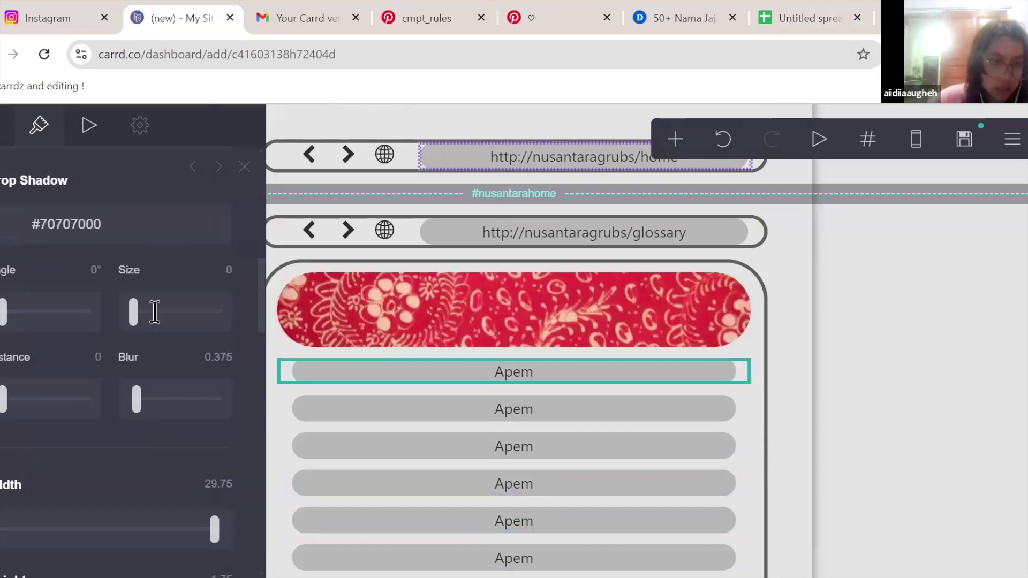
pyautogui.scroll(-8, 155, 322)
pyautogui.scroll(2, 158, 344)
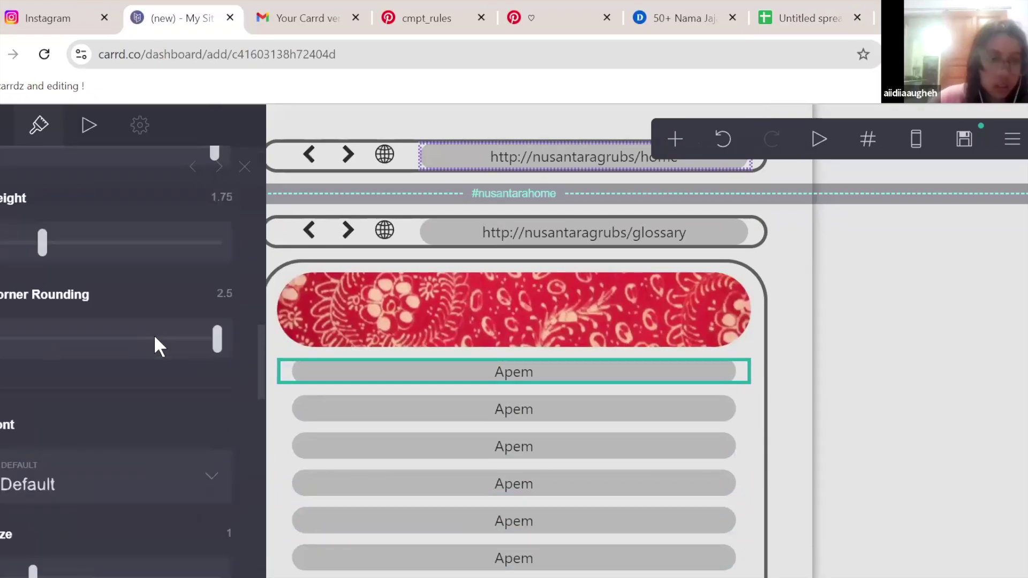
pyautogui.scroll(5, 155, 338)
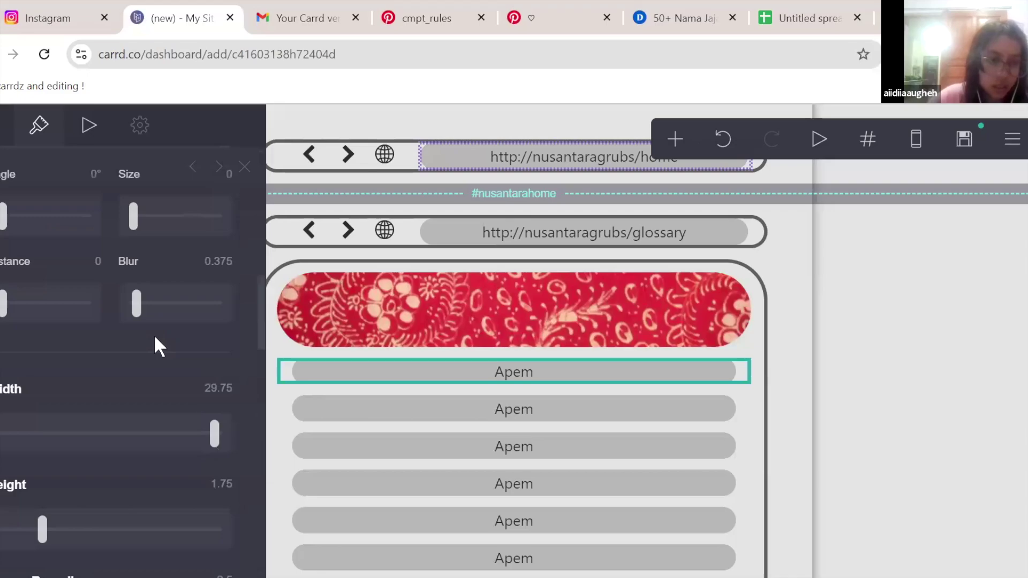
pyautogui.scroll(10, 34, 146)
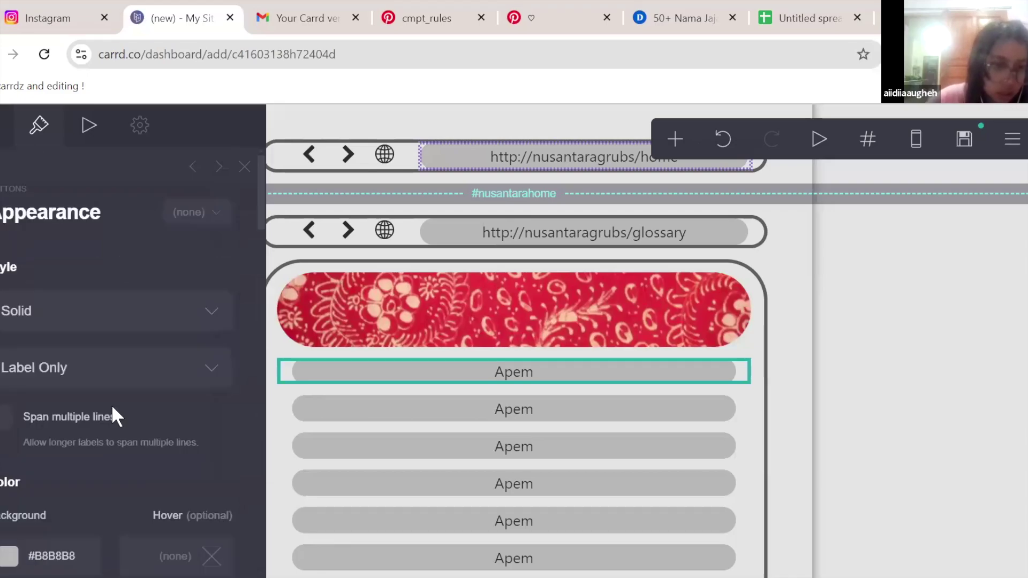
pyautogui.scroll(-5, 113, 407)
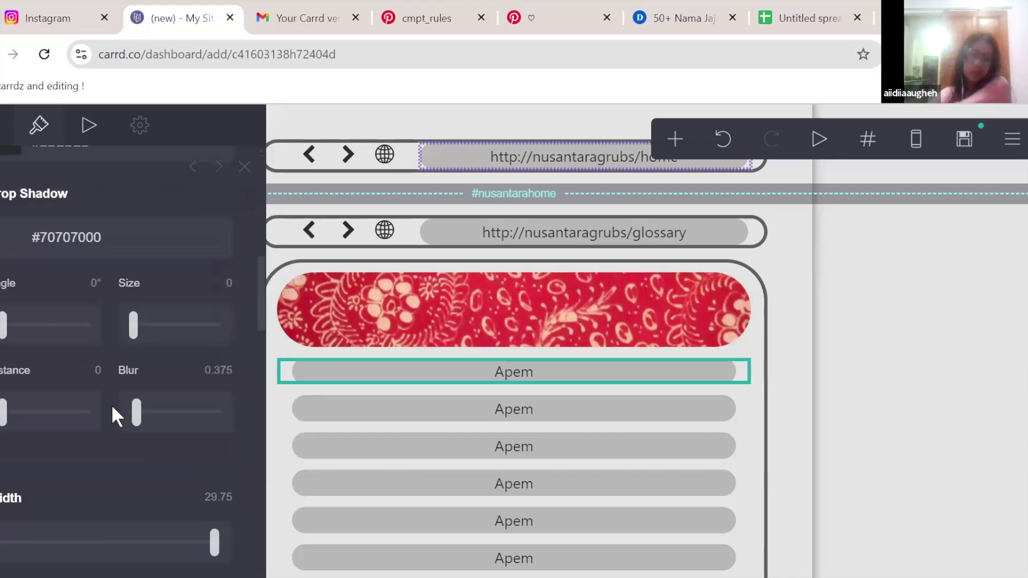
pyautogui.scroll(5, 112, 404)
# - Set the first Apem button's font to Rammetto One
pyautogui.click(144, 440)
pyautogui.scroll(-6, 123, 459)
pyautogui.scroll(-20, 120, 462)
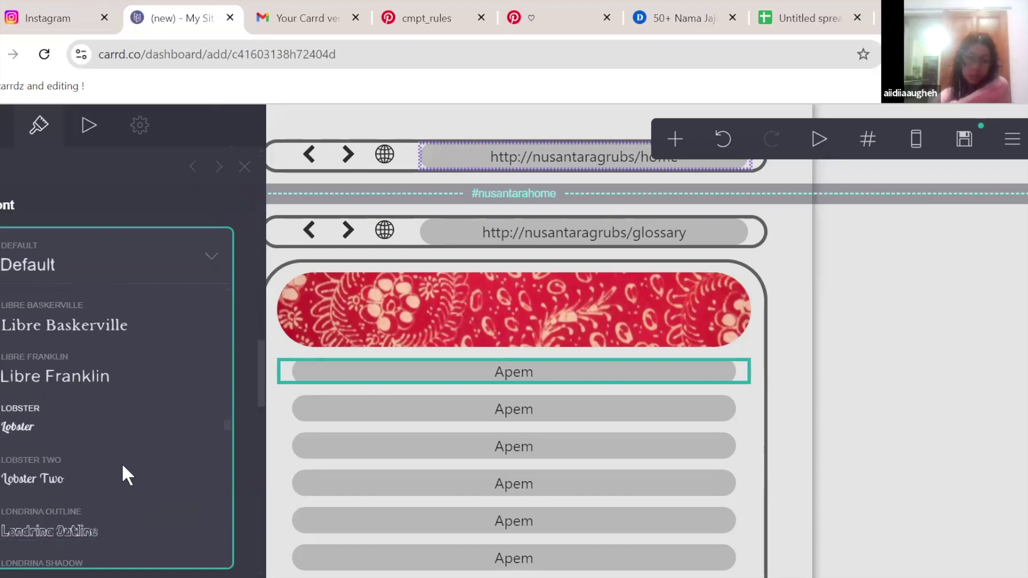
pyautogui.scroll(-20, 122, 464)
pyautogui.scroll(-20, 143, 459)
pyautogui.scroll(-15, 146, 465)
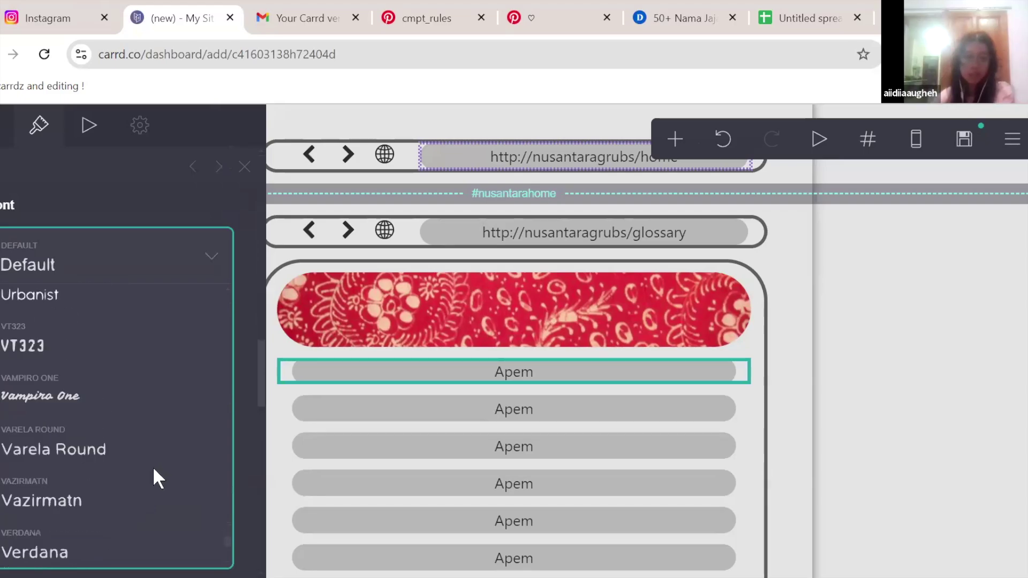
pyautogui.scroll(-6, 153, 469)
pyautogui.scroll(-8, 147, 474)
pyautogui.scroll(7, 141, 470)
pyautogui.scroll(-8, 144, 461)
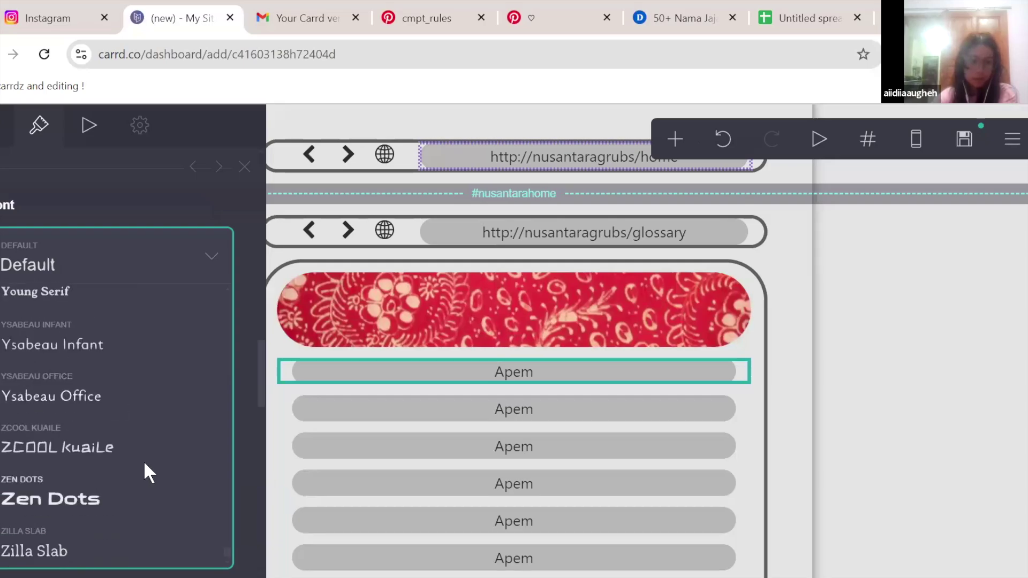
pyautogui.scroll(10, 143, 460)
pyautogui.scroll(10, 145, 464)
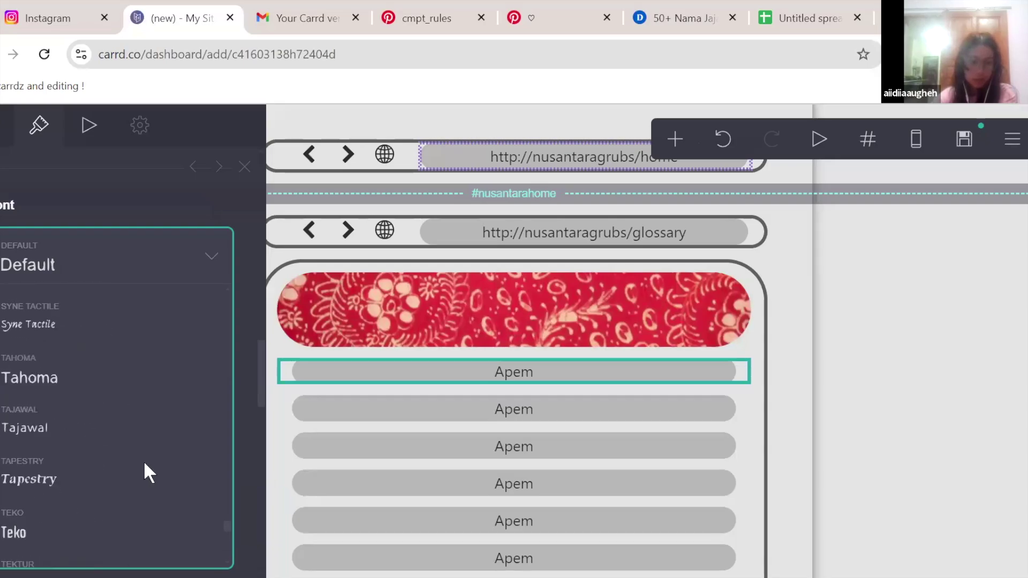
pyautogui.scroll(10, 143, 471)
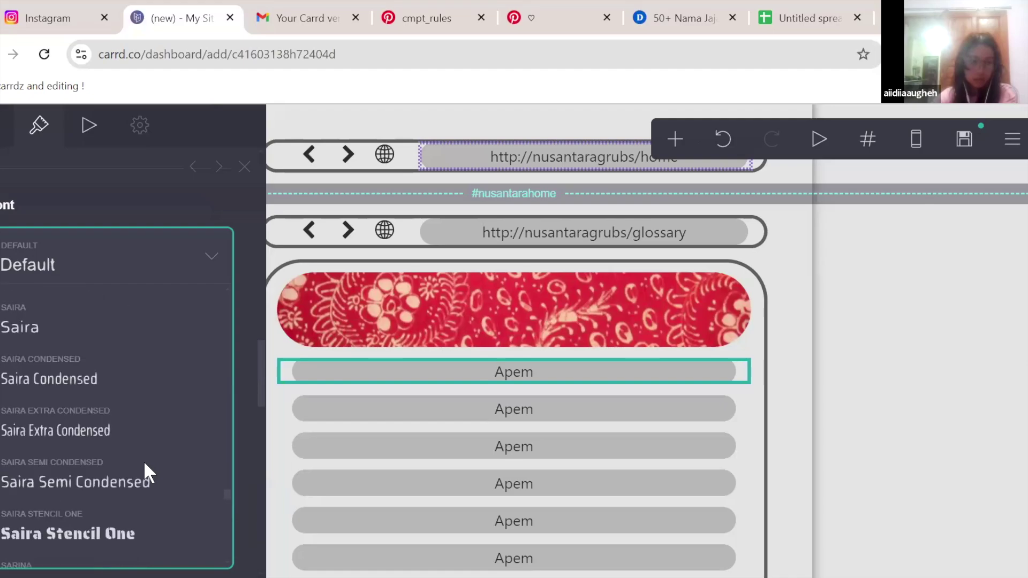
pyautogui.scroll(10, 144, 471)
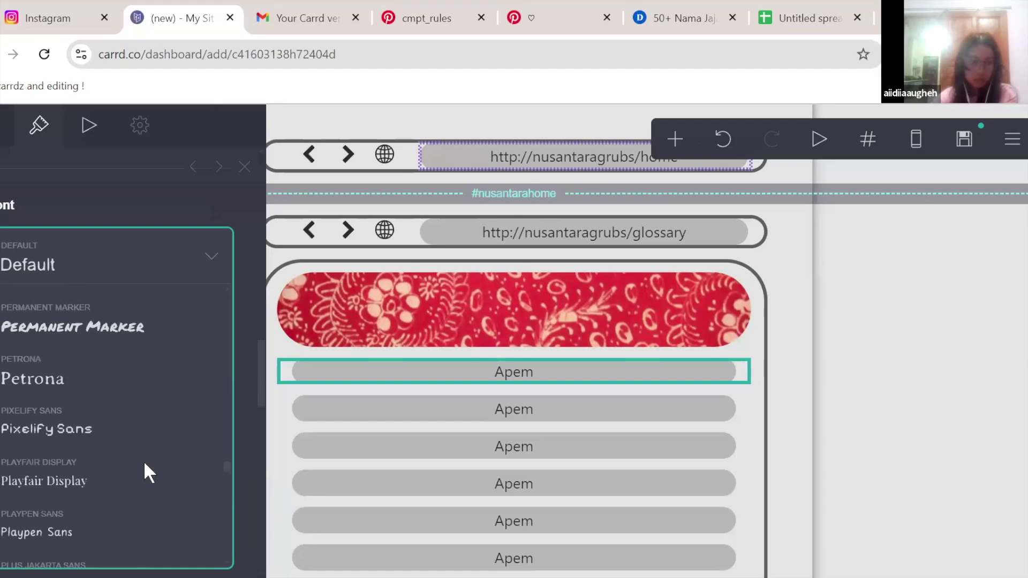
pyautogui.scroll(10, 143, 471)
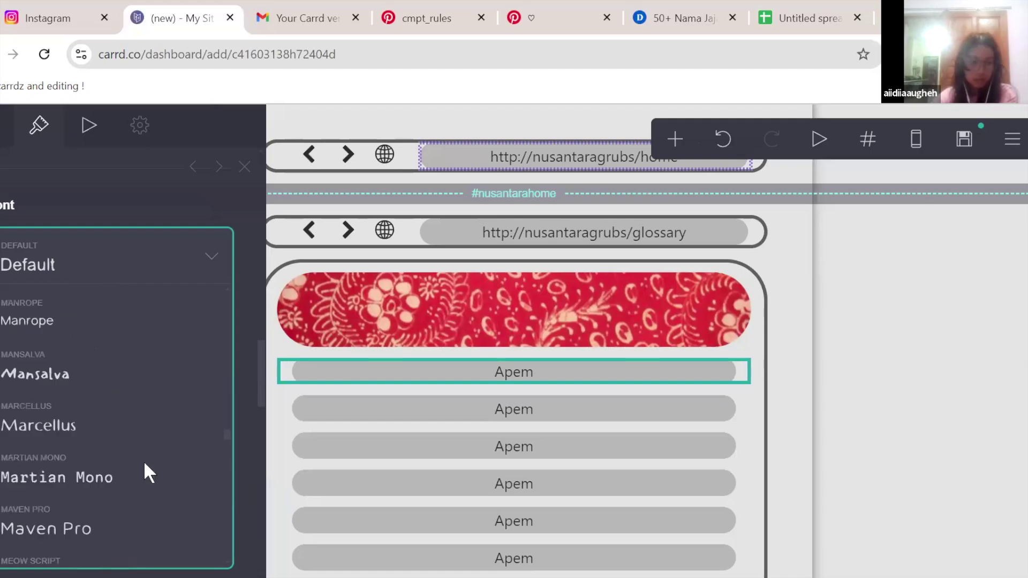
pyautogui.scroll(10, 143, 471)
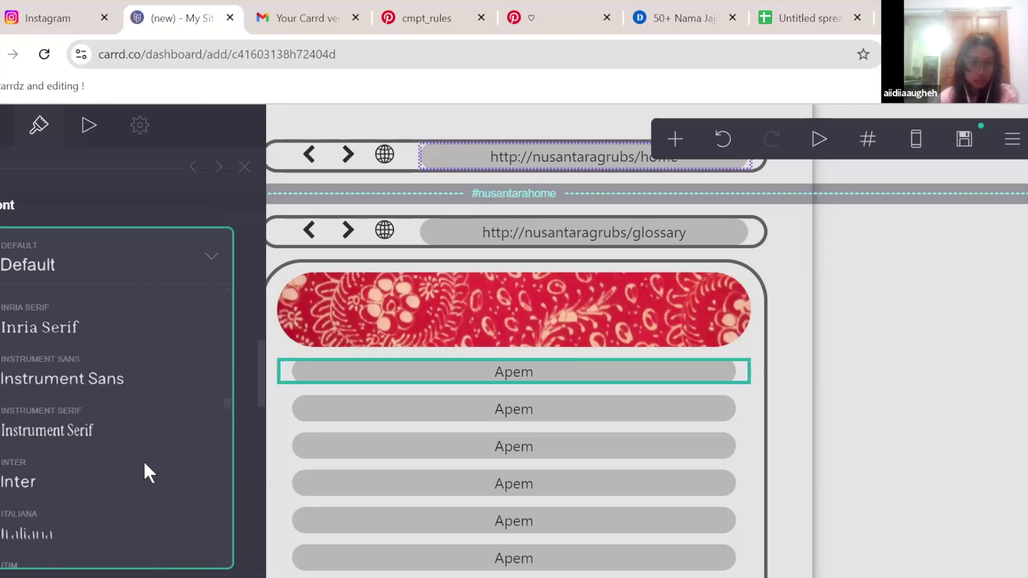
pyautogui.scroll(3, 145, 471)
pyautogui.scroll(-10, 145, 471)
pyautogui.scroll(-15, 143, 471)
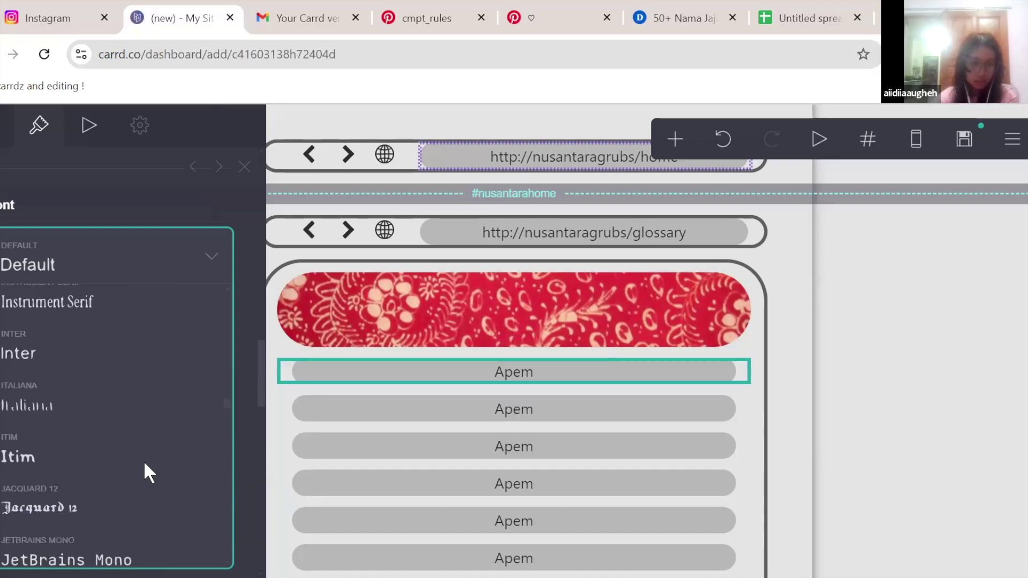
pyautogui.scroll(-8, 145, 464)
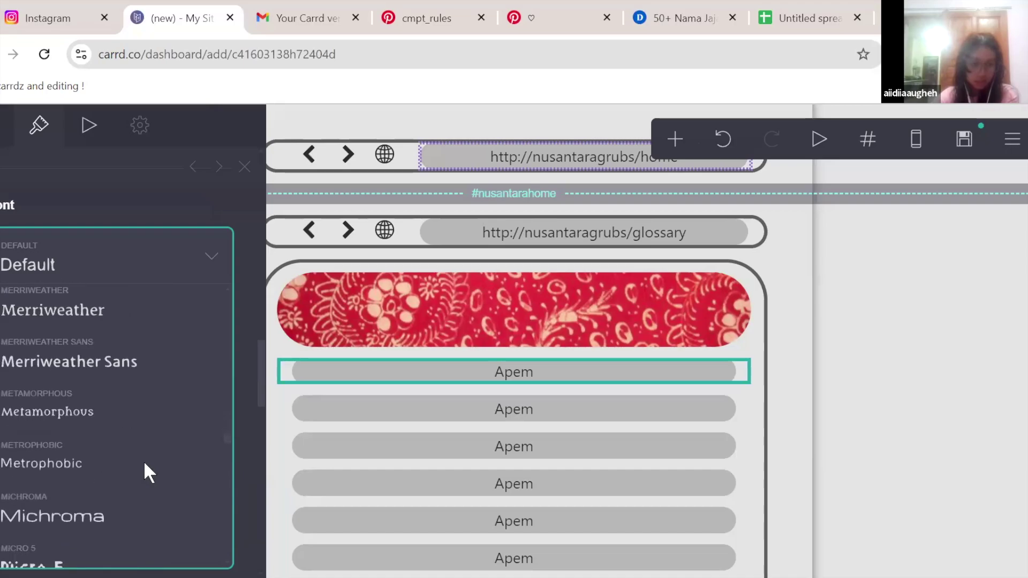
pyautogui.scroll(-12, 145, 469)
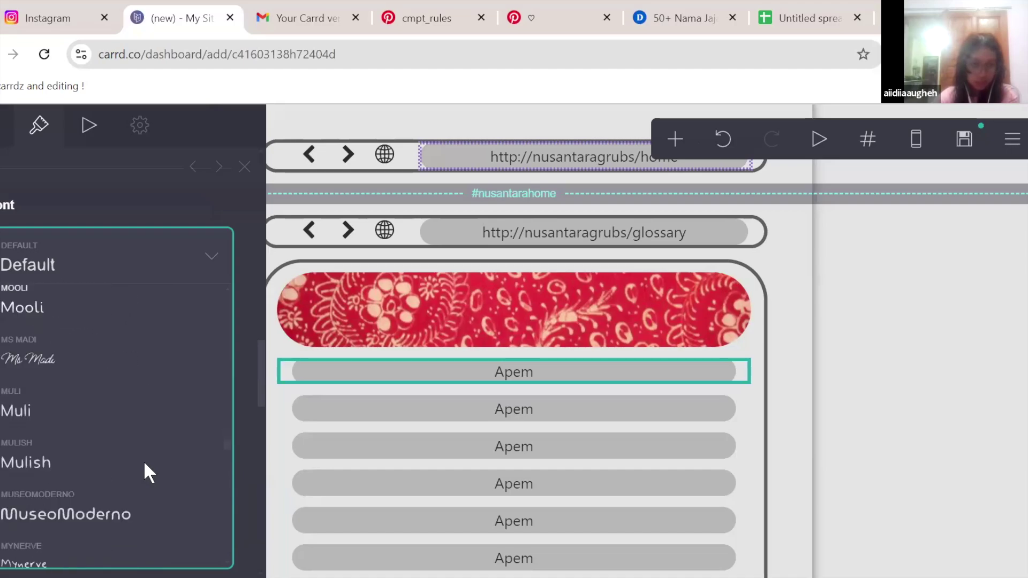
pyautogui.scroll(-12, 144, 464)
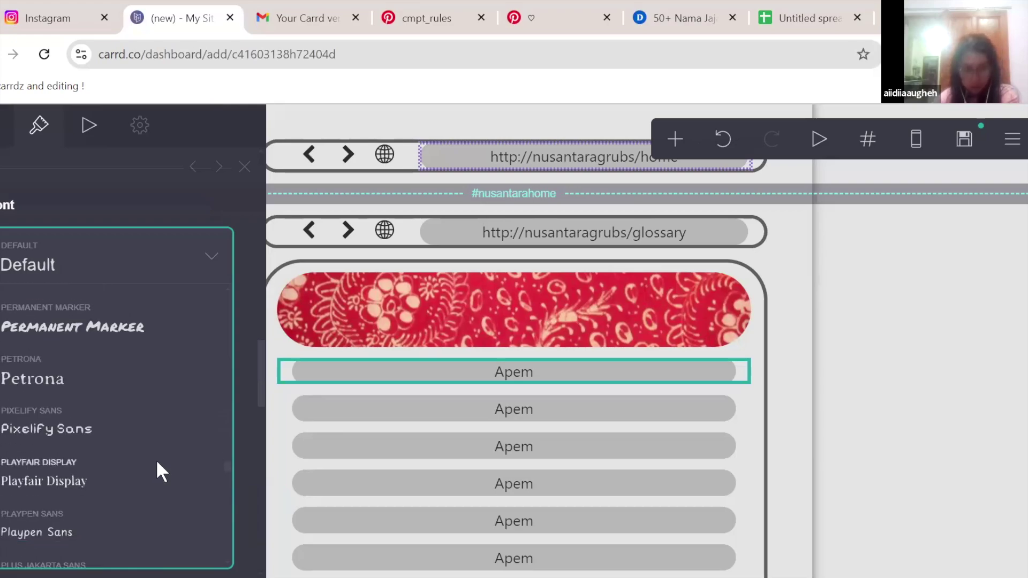
pyautogui.scroll(-7, 153, 466)
pyautogui.scroll(-8, 156, 485)
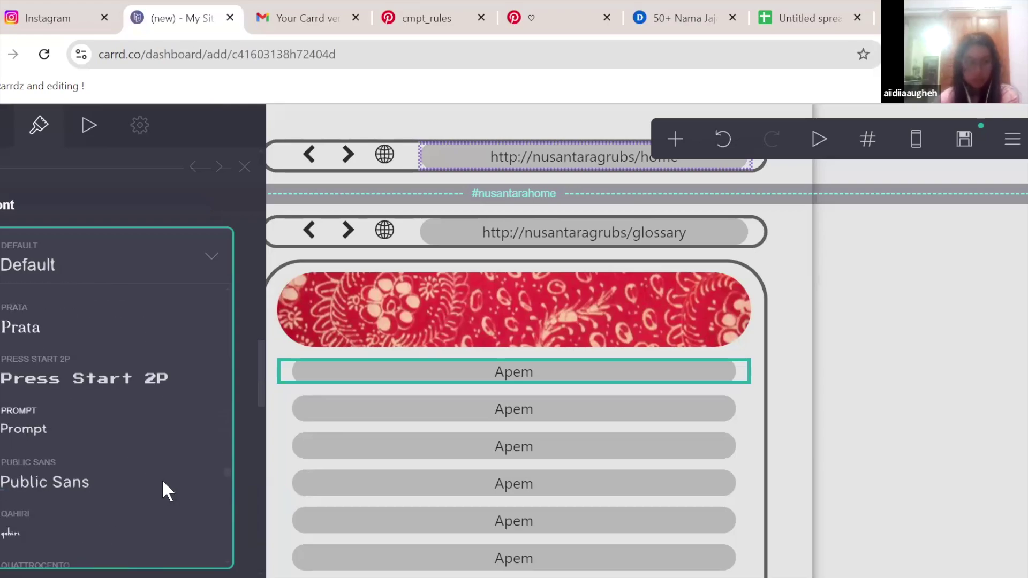
pyautogui.scroll(-3, 165, 479)
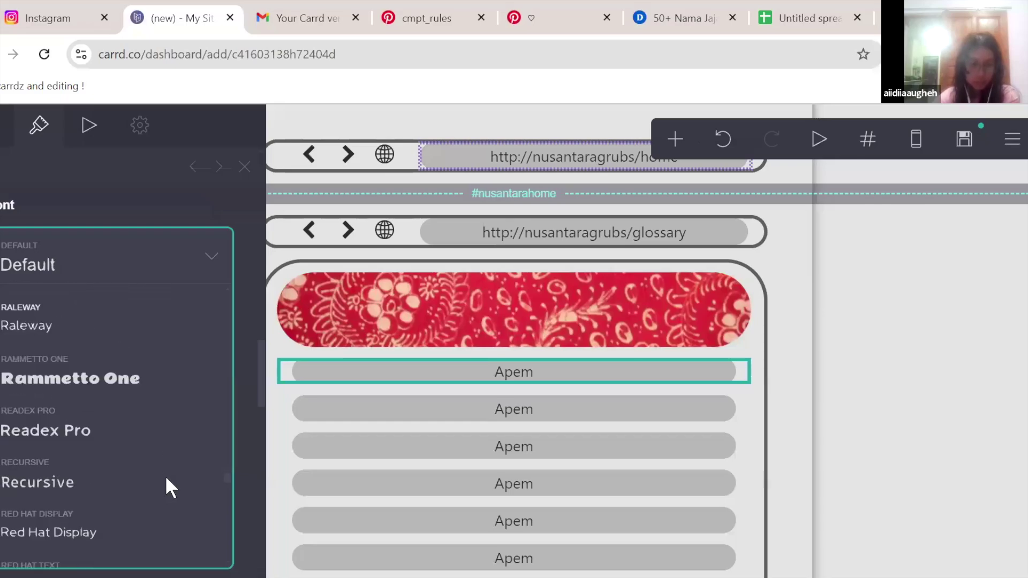
pyautogui.click(150, 382)
pyautogui.scroll(-8, 148, 383)
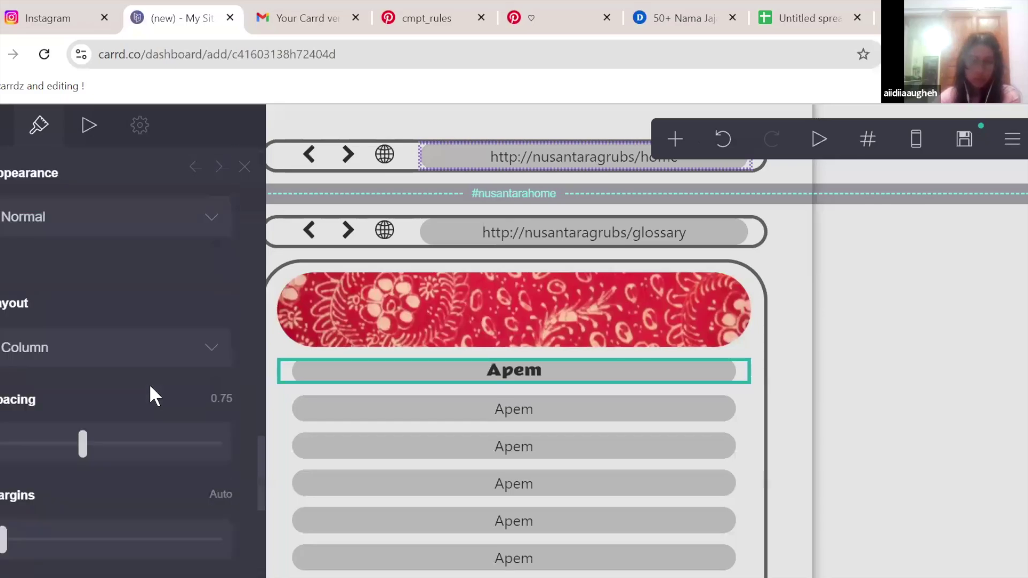
# - Change the first Apem button's font to Poppins with Heavy weight and a size of 0.875
pyautogui.scroll(4, 130, 394)
pyautogui.scroll(5, 134, 338)
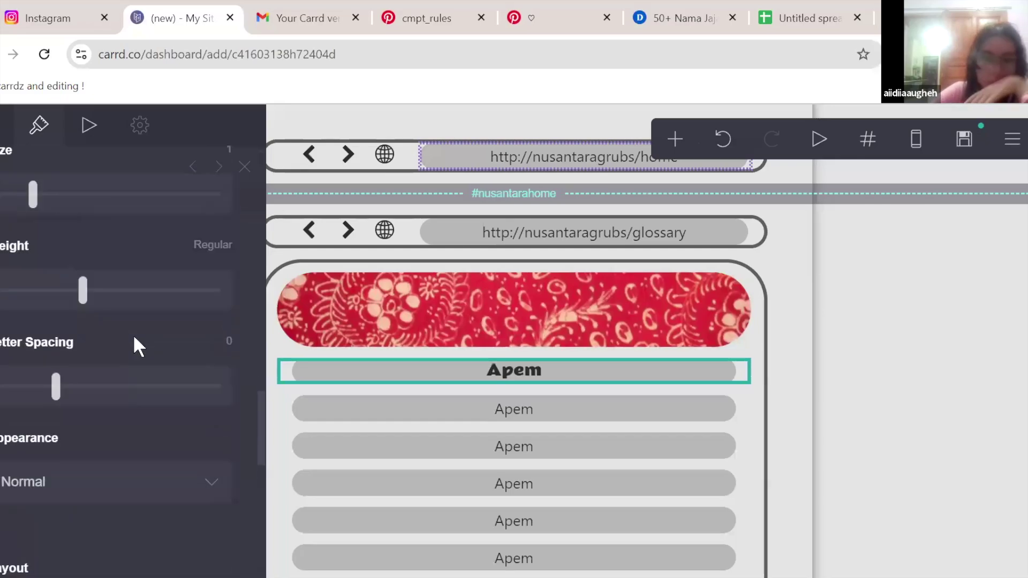
pyautogui.scroll(-1, 139, 353)
pyautogui.click(202, 250)
pyautogui.scroll(-6, 165, 432)
pyautogui.scroll(-15, 167, 433)
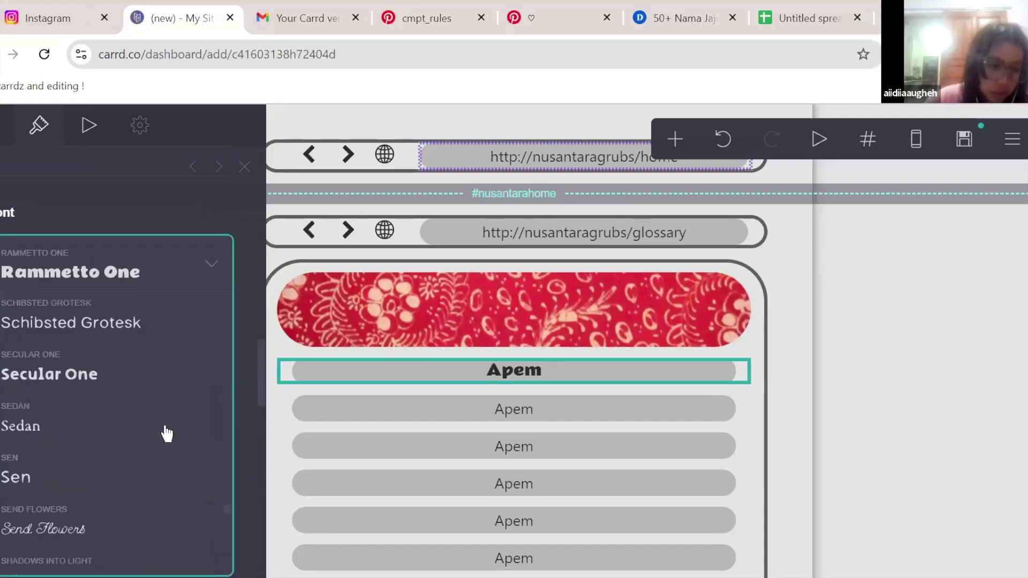
pyautogui.scroll(-15, 167, 434)
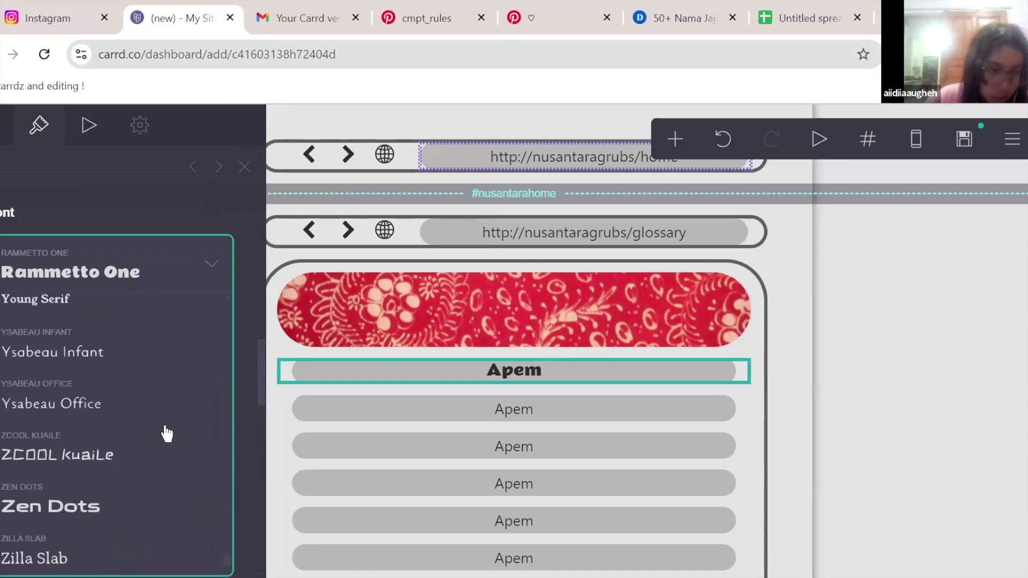
pyautogui.scroll(20, 167, 434)
pyautogui.scroll(20, 167, 433)
pyautogui.scroll(20, 167, 434)
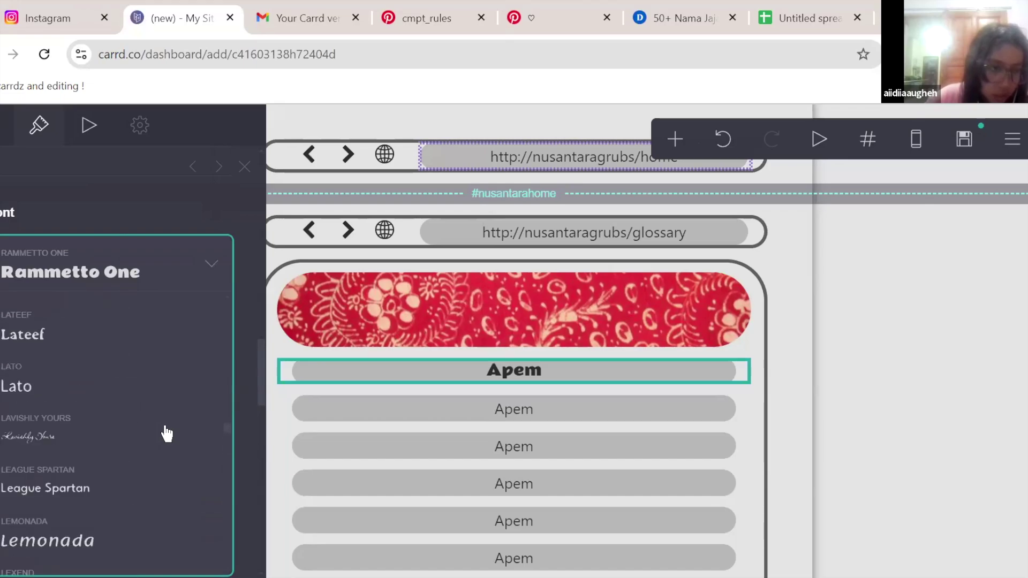
pyautogui.scroll(15, 167, 434)
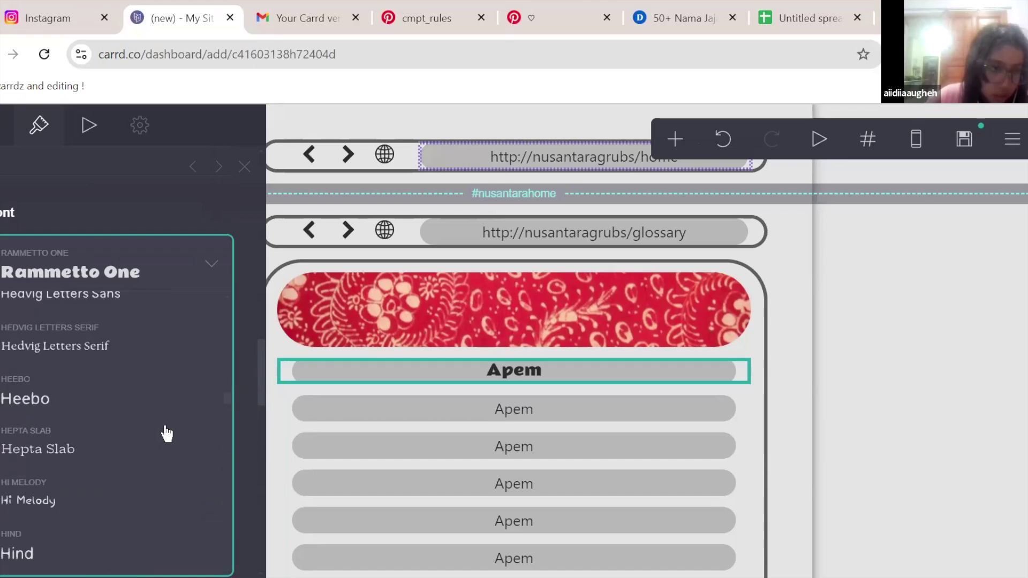
pyautogui.scroll(15, 167, 433)
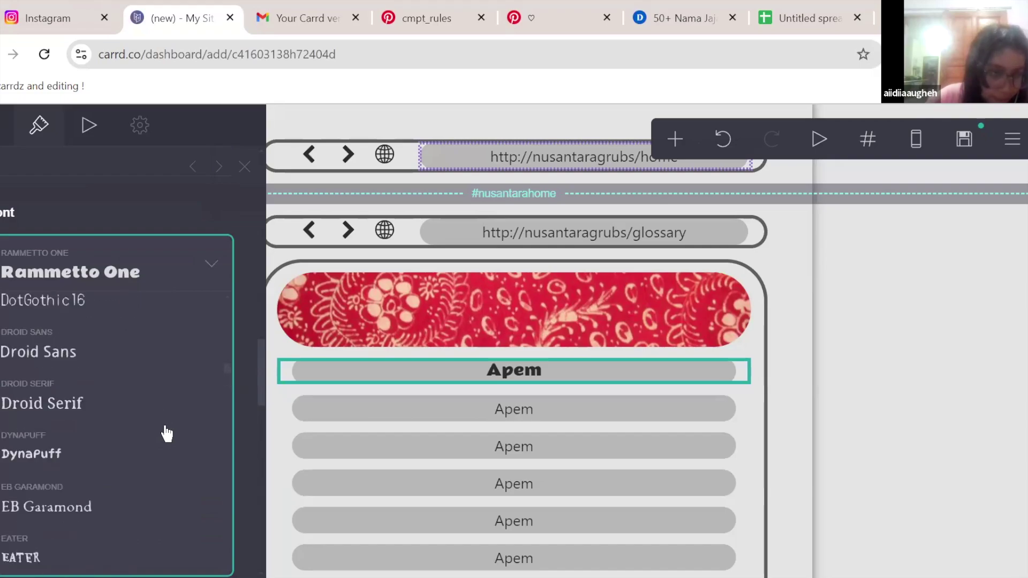
pyautogui.scroll(1, 167, 434)
pyautogui.scroll(-3, 167, 434)
pyautogui.scroll(-20, 167, 434)
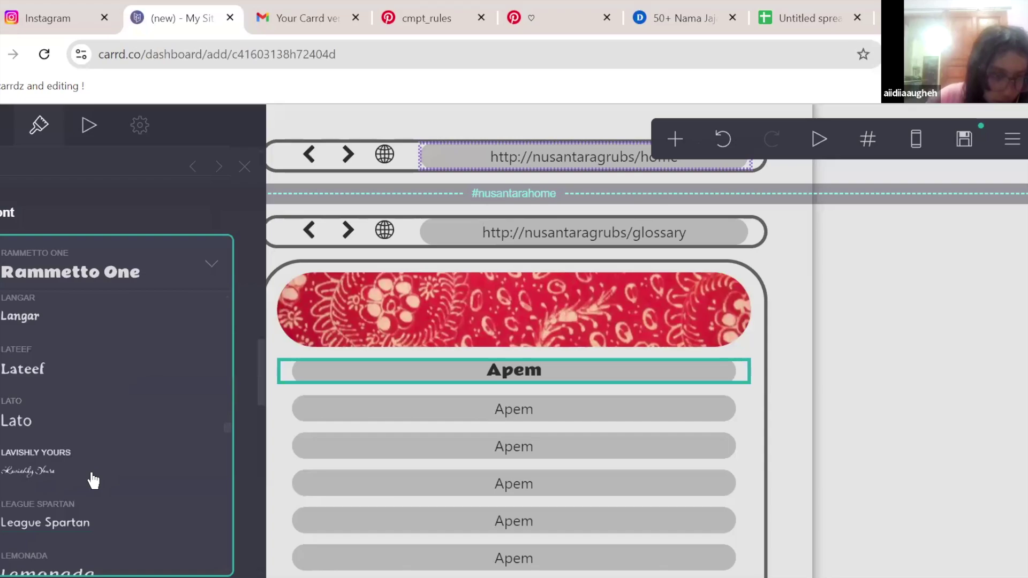
pyautogui.scroll(-10, 93, 480)
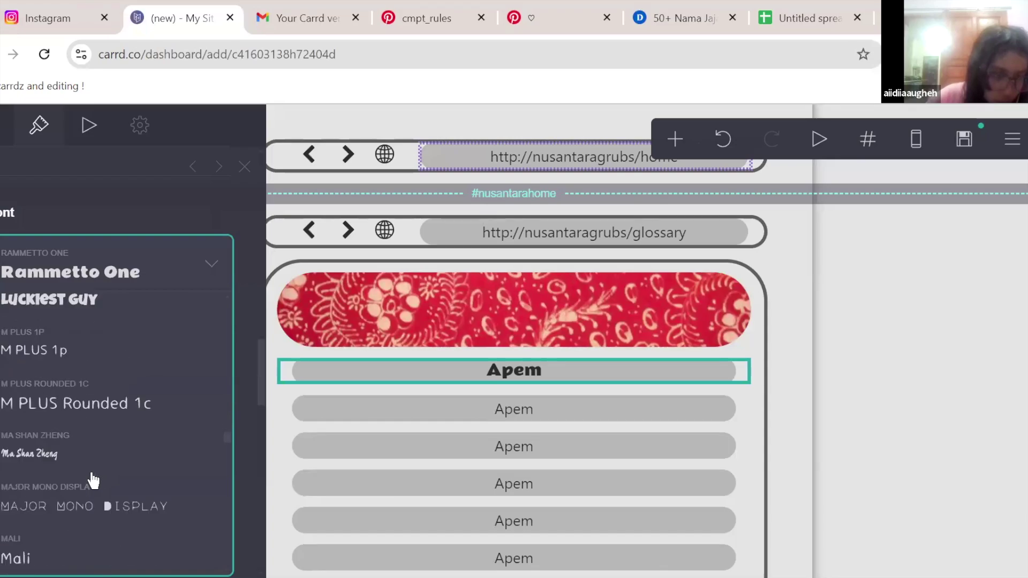
pyautogui.scroll(-5, 92, 480)
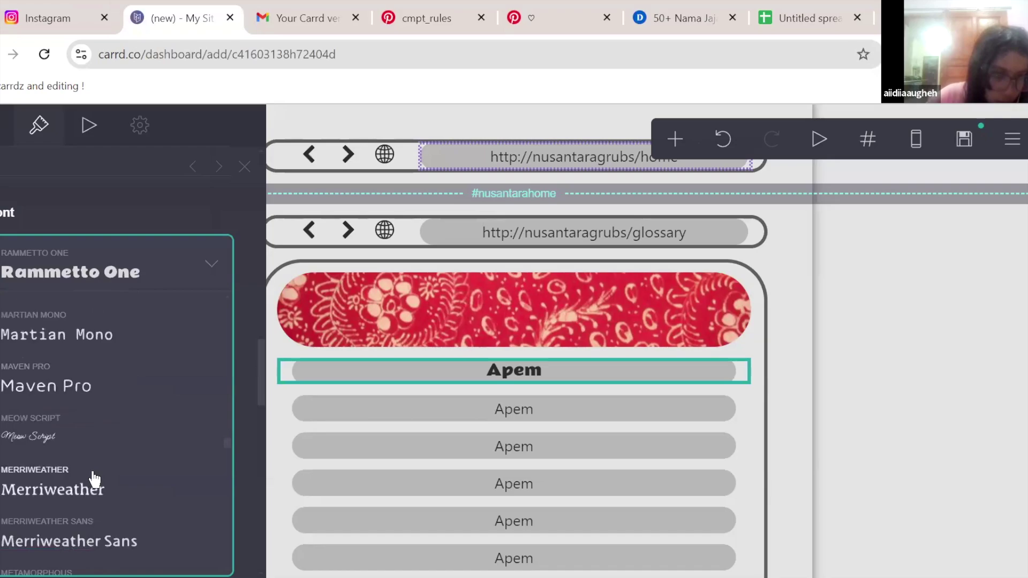
pyautogui.scroll(-5, 94, 479)
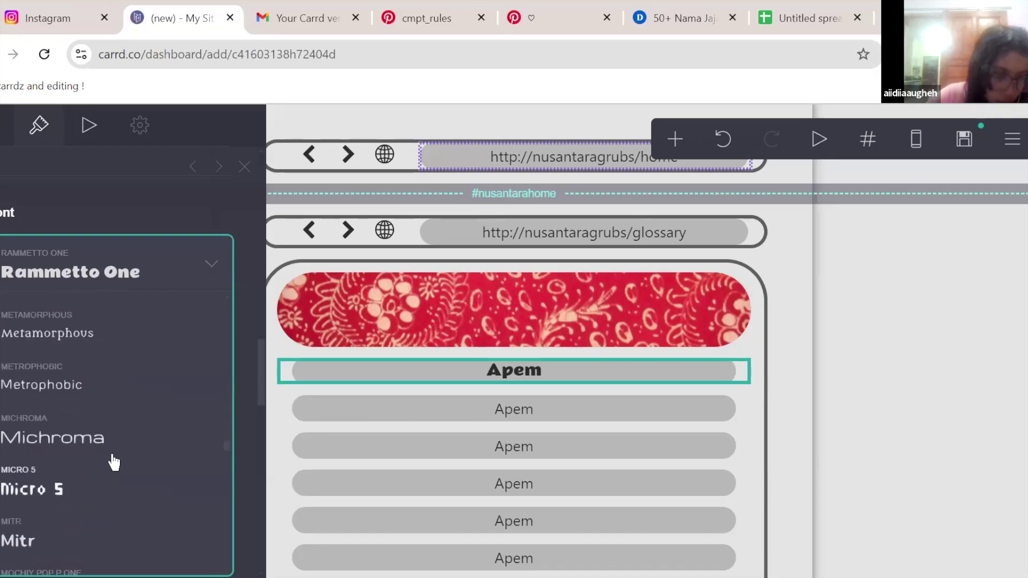
pyautogui.scroll(-5, 113, 461)
pyautogui.scroll(-15, 126, 449)
pyautogui.scroll(-8, 127, 449)
pyautogui.scroll(2, 126, 448)
pyautogui.scroll(-5, 126, 448)
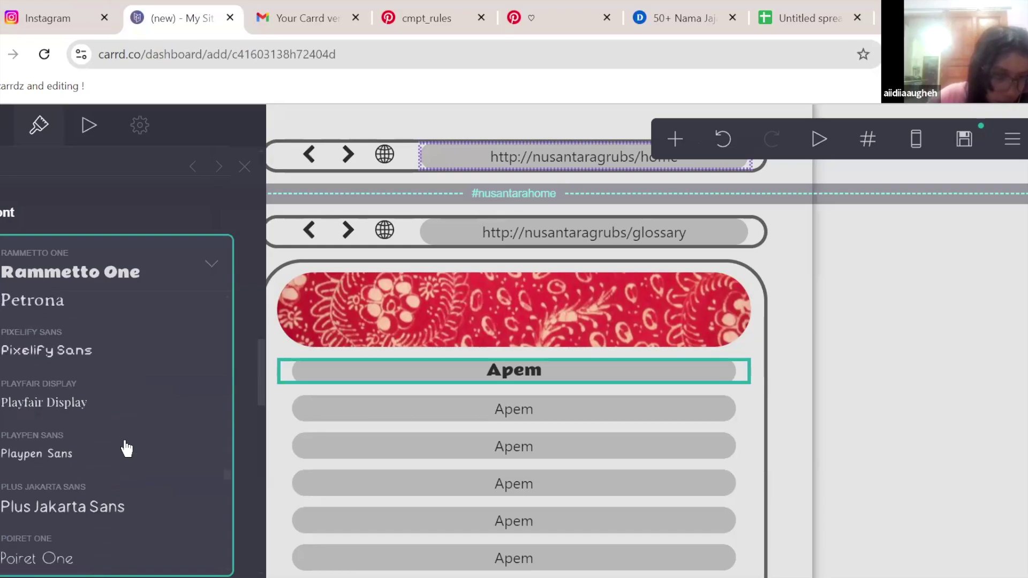
pyautogui.scroll(-8, 127, 449)
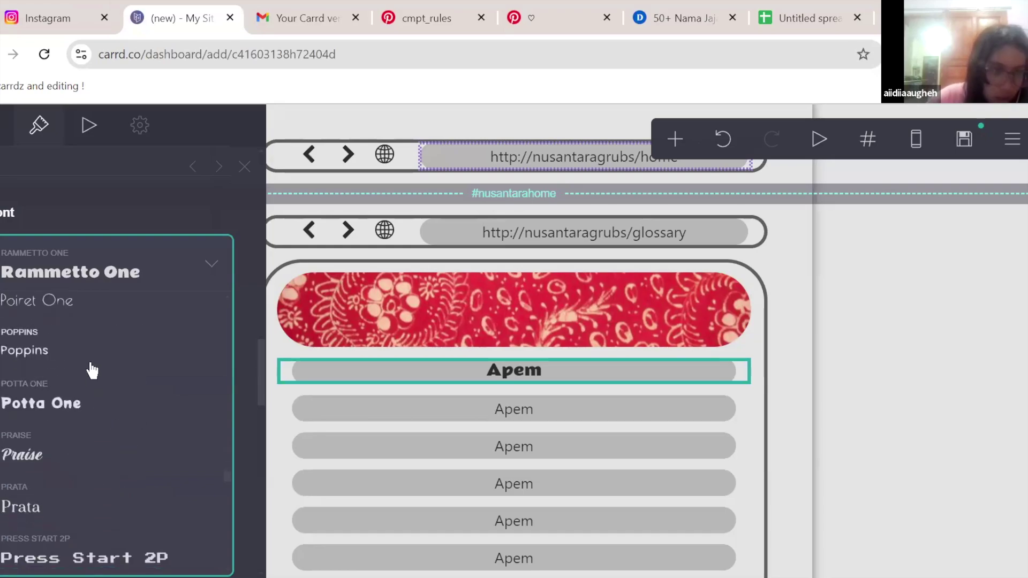
pyautogui.click(92, 369)
pyautogui.moveTo(83, 463); pyautogui.dragTo(261, 484)
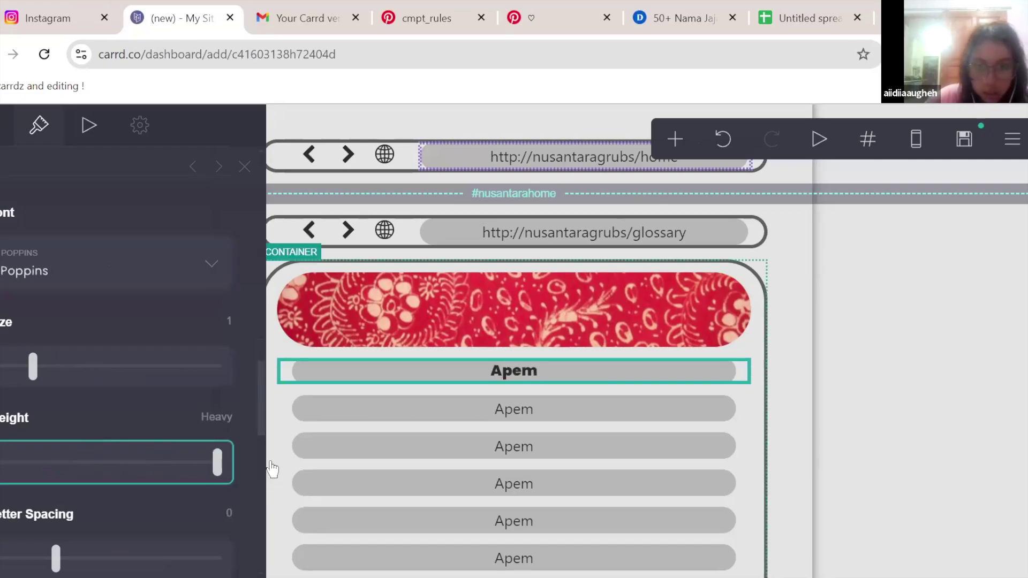
pyautogui.moveTo(37, 367); pyautogui.dragTo(25, 386)
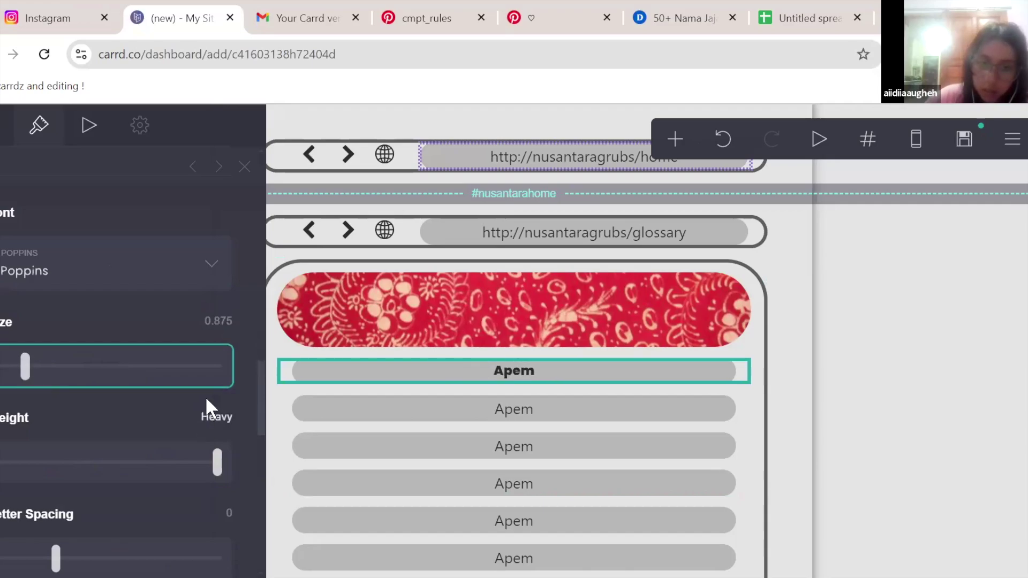
# - Review the first Apem button's style and color settings, and its label and URL options
pyautogui.click(529, 413)
pyautogui.click(526, 370)
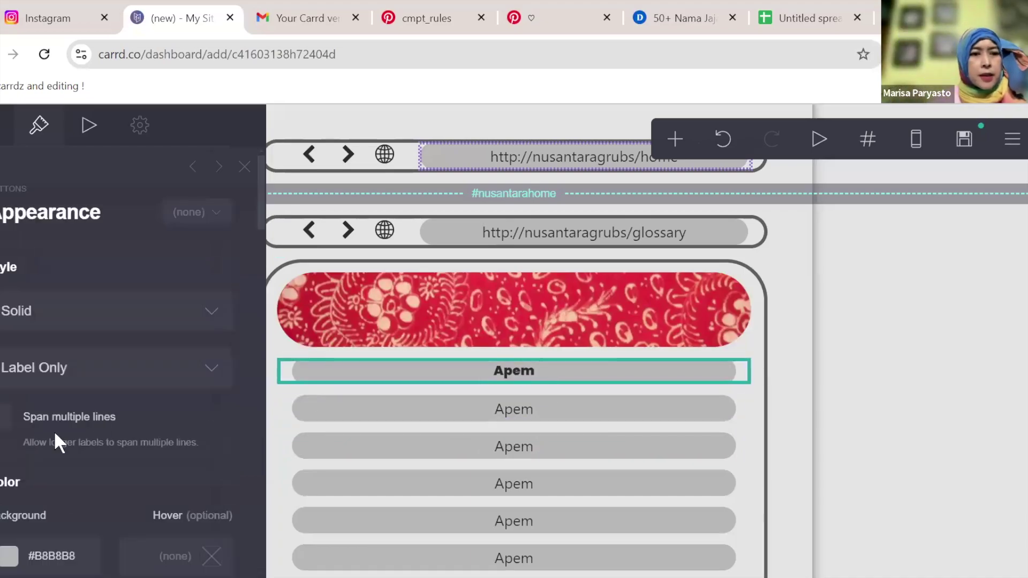
pyautogui.scroll(-3, 54, 430)
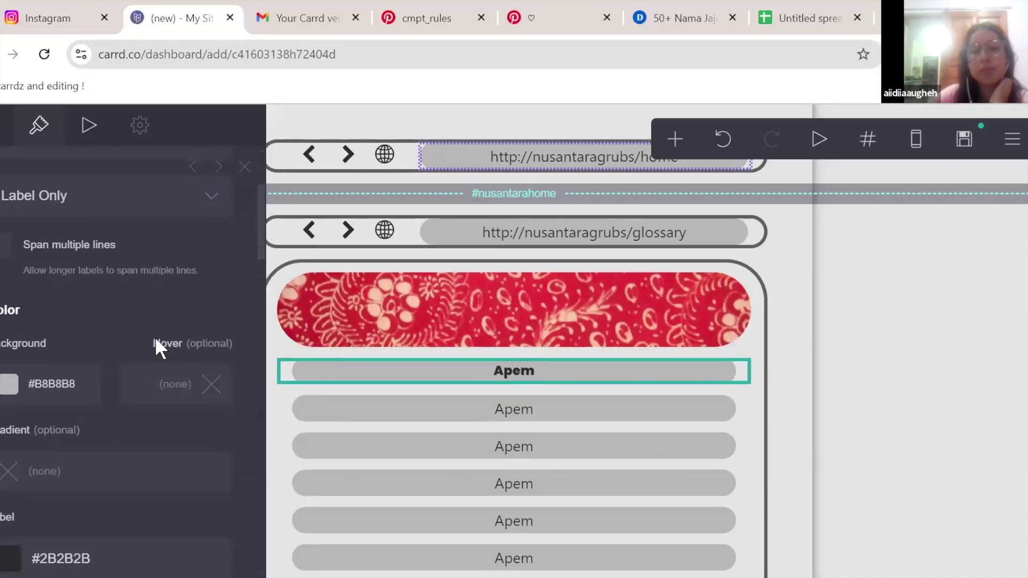
pyautogui.scroll(3, 156, 342)
pyautogui.click(2, 139)
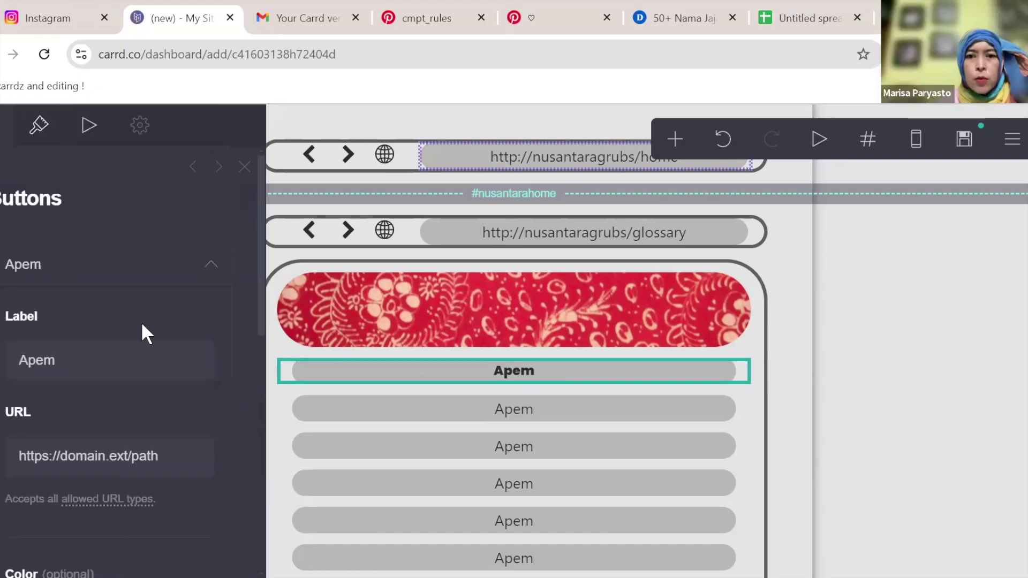
pyautogui.scroll(-3, 140, 321)
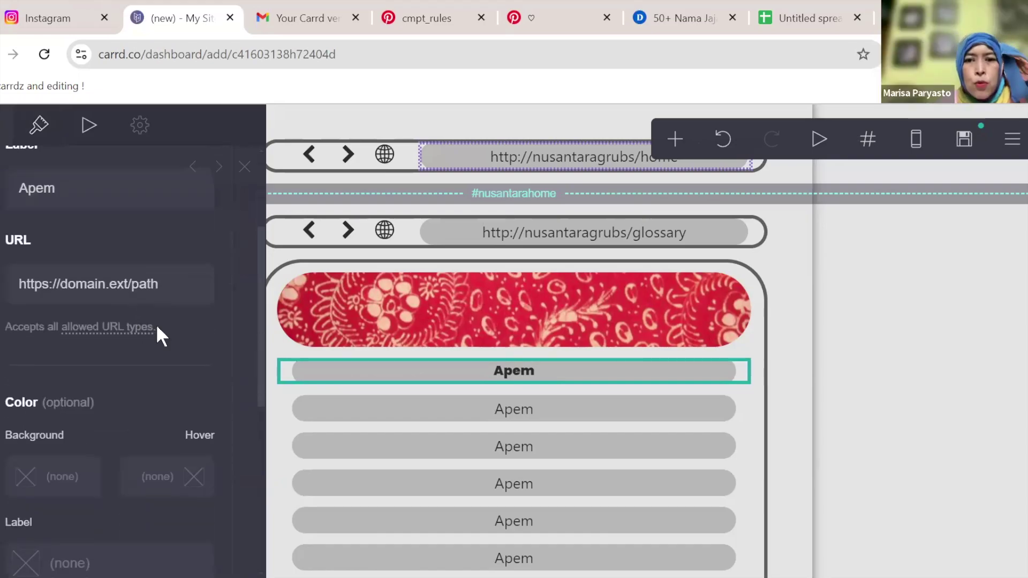
# - Delete the ten duplicate Apem buttons beneath the bold first one in the glossary container
pyautogui.click(492, 412)
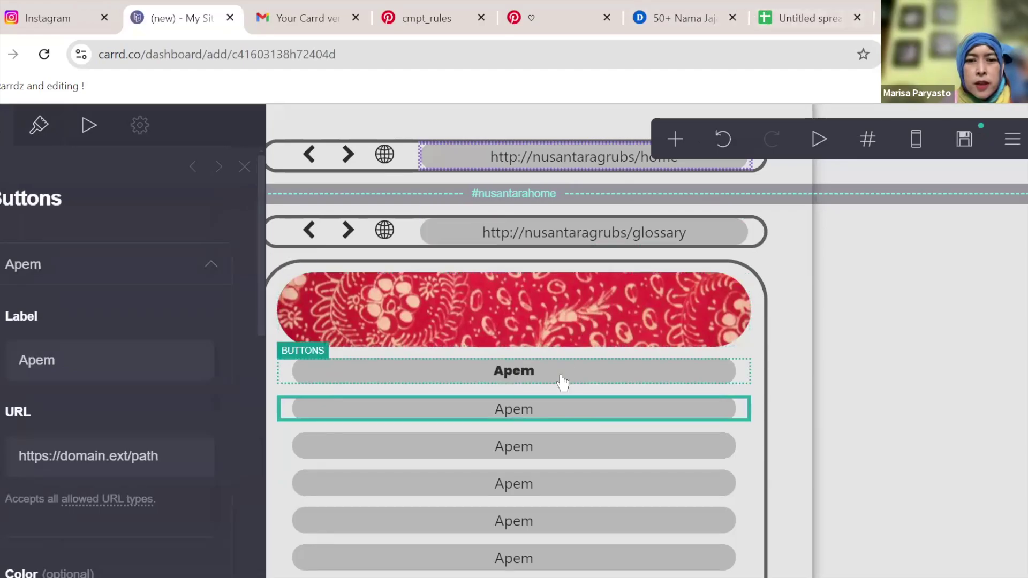
pyautogui.scroll(-5, 562, 381)
pyautogui.scroll(-5, 94, 505)
pyautogui.scroll(-5, 94, 505)
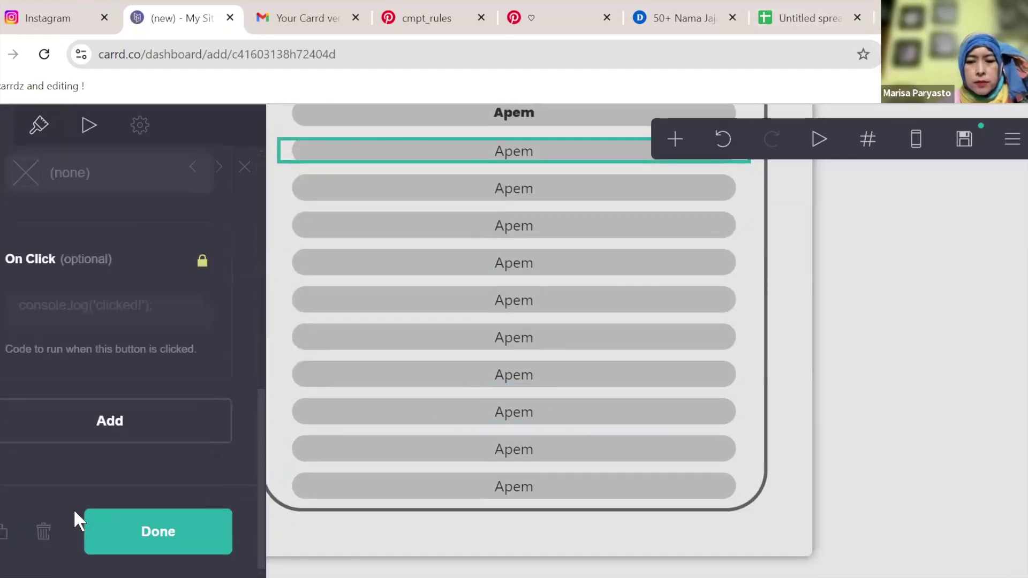
pyautogui.click(34, 531)
pyautogui.click(511, 488)
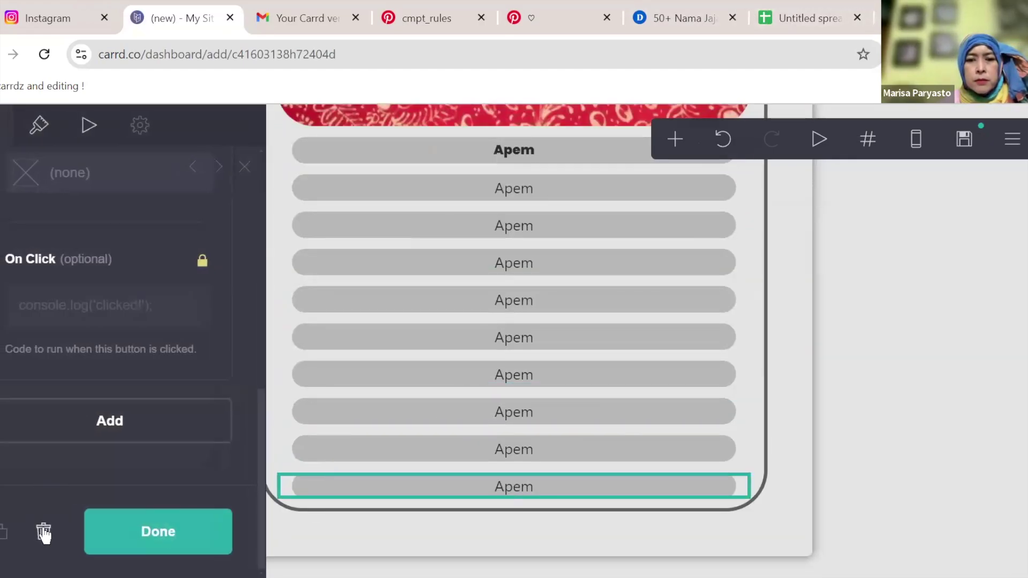
pyautogui.click(34, 532)
pyautogui.click(506, 488)
pyautogui.click(35, 532)
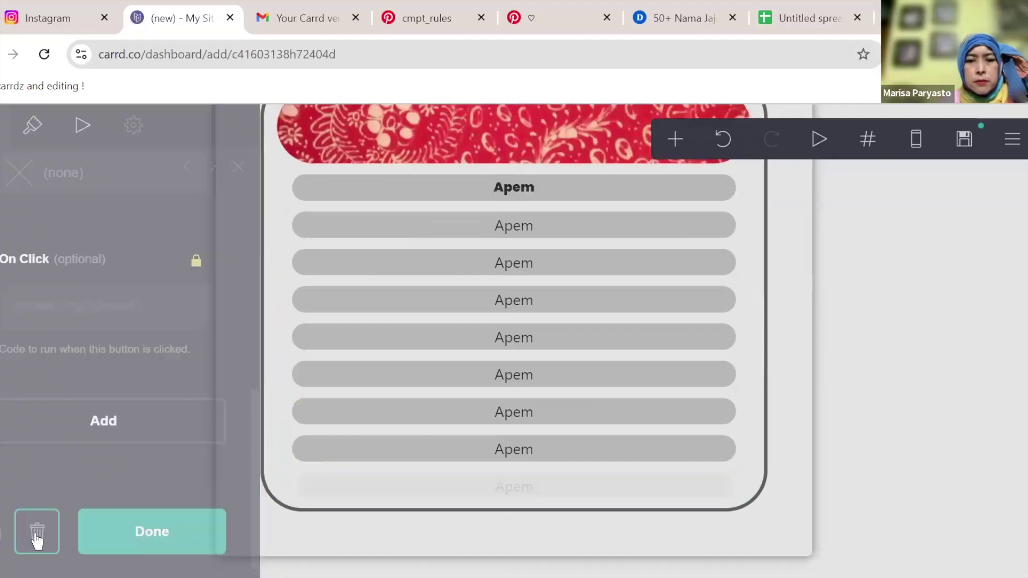
pyautogui.click(467, 490)
pyautogui.click(48, 530)
pyautogui.click(364, 484)
pyautogui.click(40, 528)
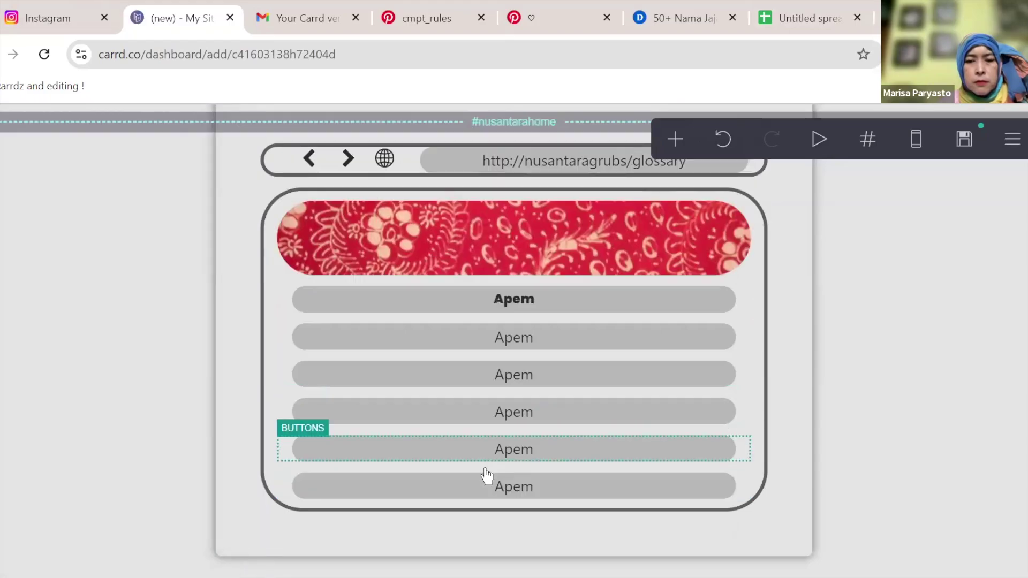
pyautogui.click(436, 485)
pyautogui.click(45, 531)
pyautogui.click(450, 492)
pyautogui.click(53, 531)
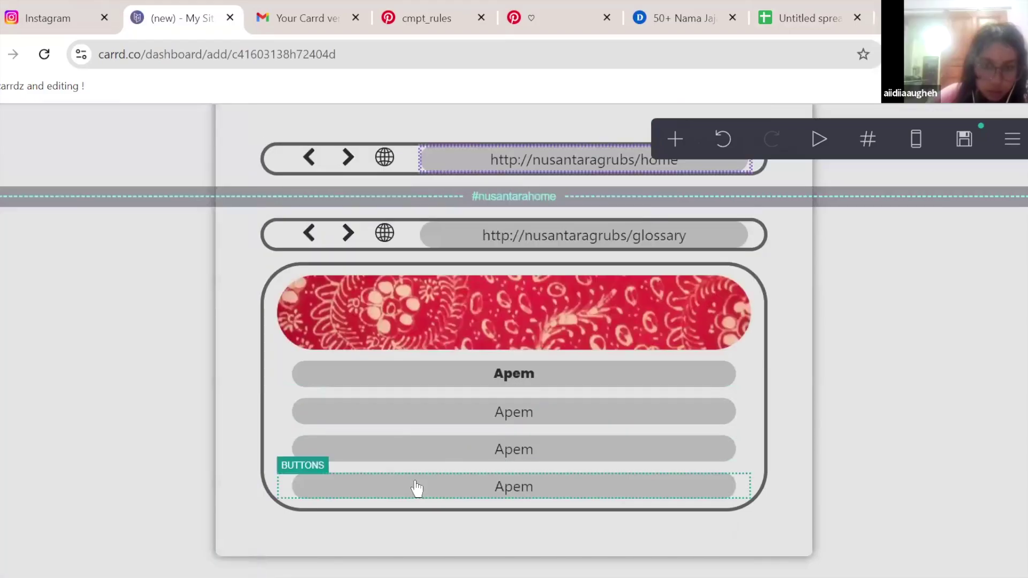
pyautogui.click(416, 487)
pyautogui.click(45, 527)
pyautogui.click(465, 484)
pyautogui.click(45, 531)
pyautogui.click(293, 469)
pyautogui.click(45, 531)
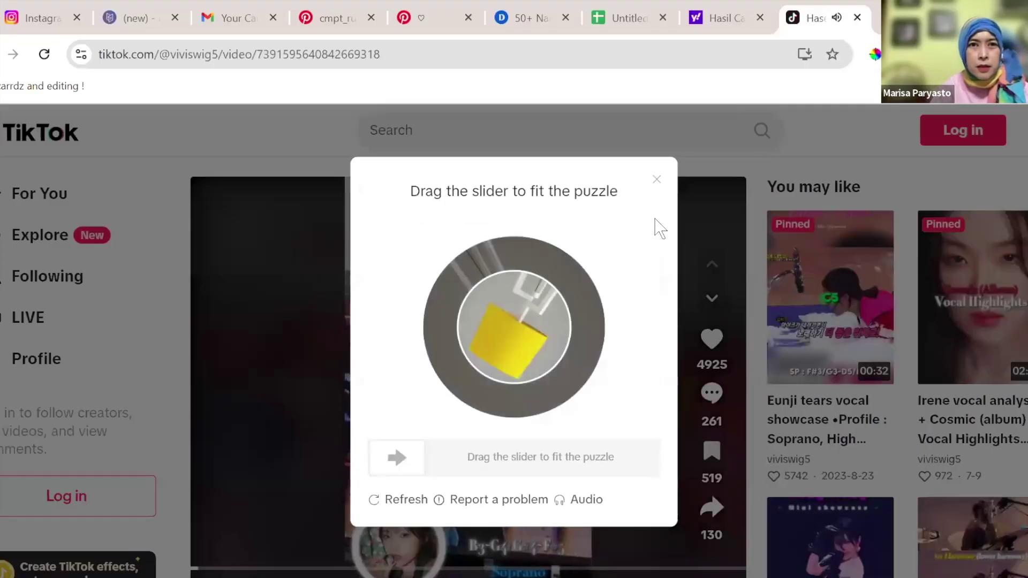
# - Dismiss the slider puzzle, watch and pause the TikTok vocal showcase video, and return to the Yahoo search results
pyautogui.press('Escape')
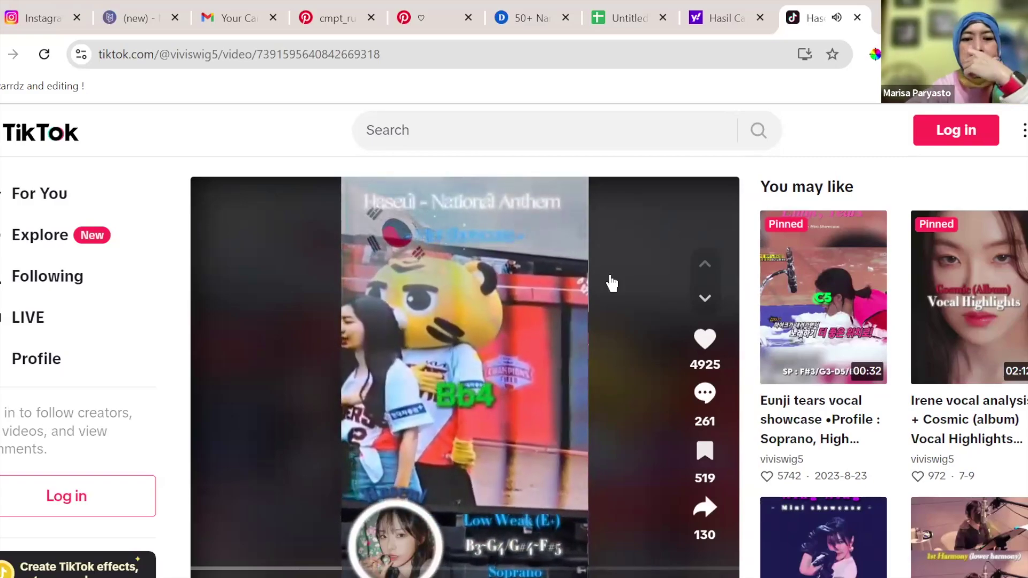
pyautogui.scroll(-2, 611, 283)
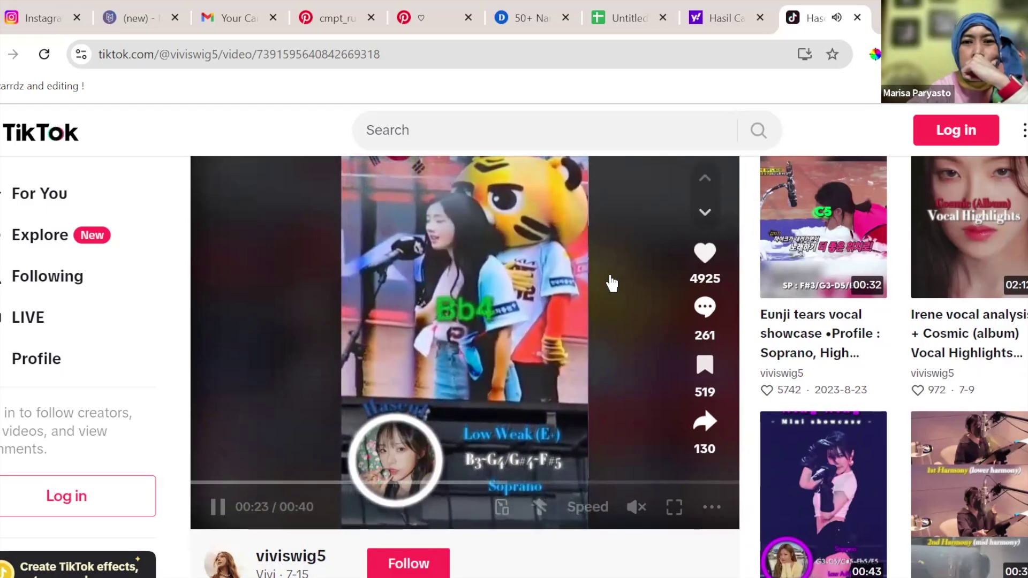
pyautogui.scroll(-2, 612, 284)
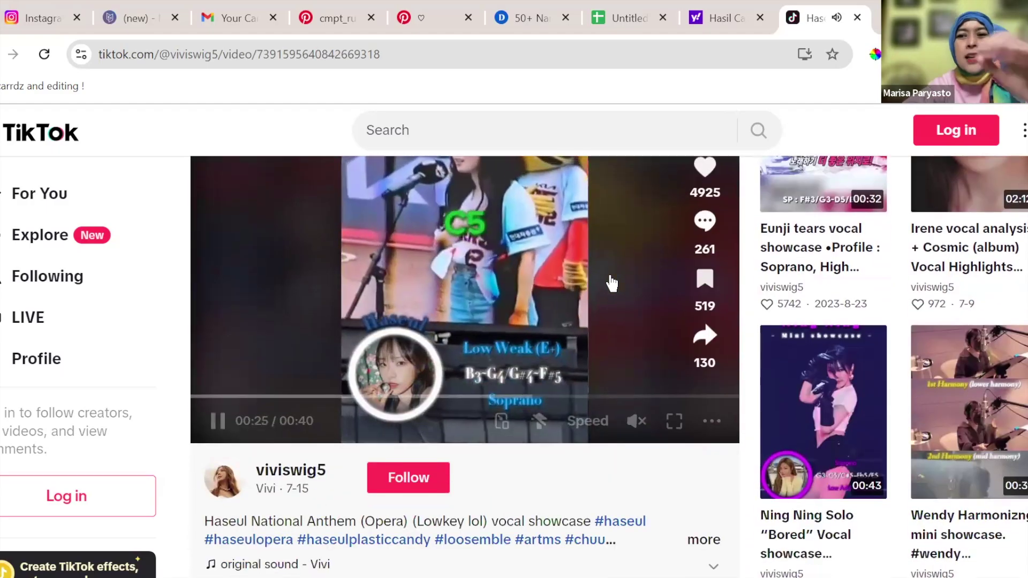
pyautogui.scroll(2, 611, 284)
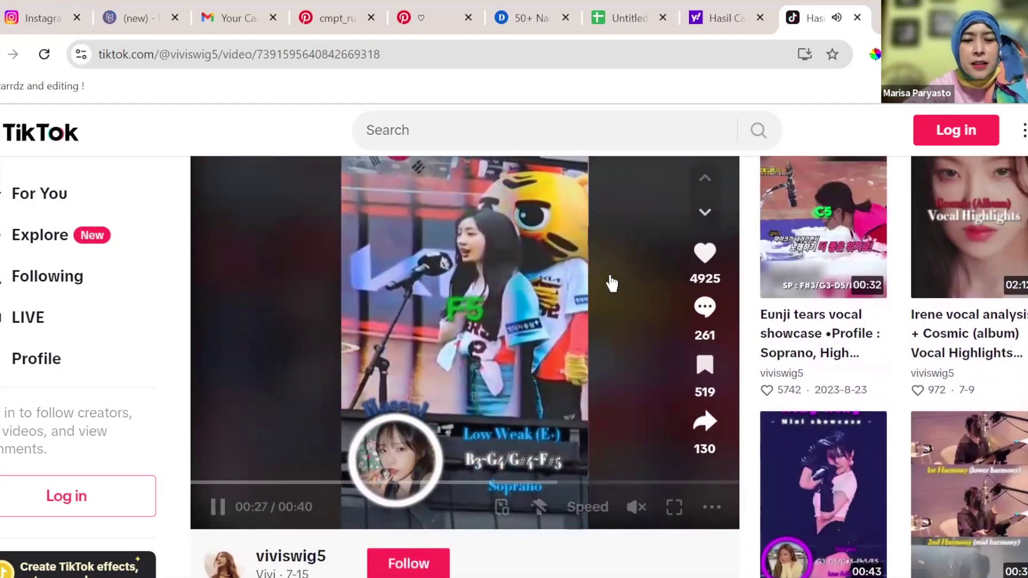
pyautogui.click(609, 281)
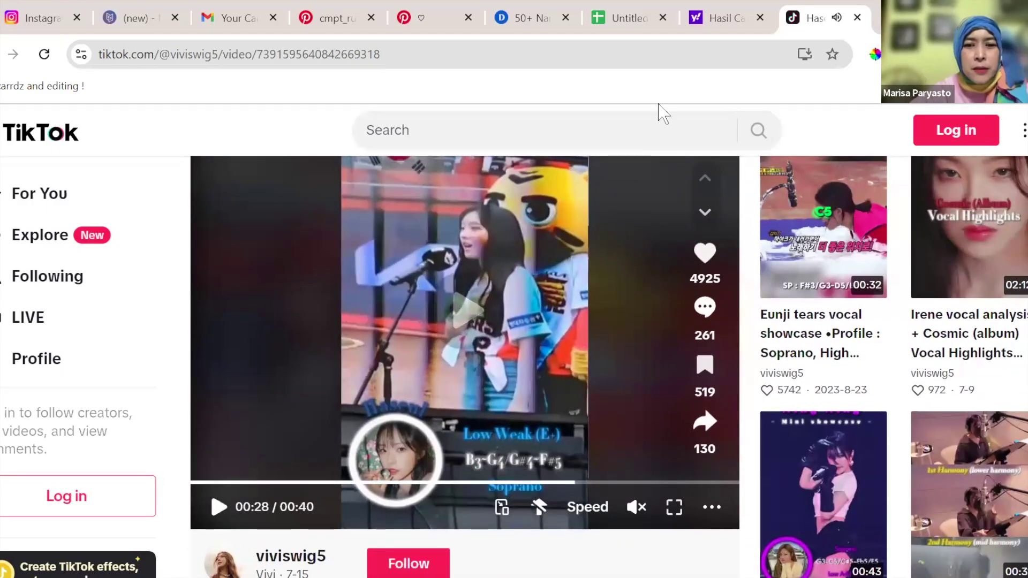
pyautogui.click(724, 18)
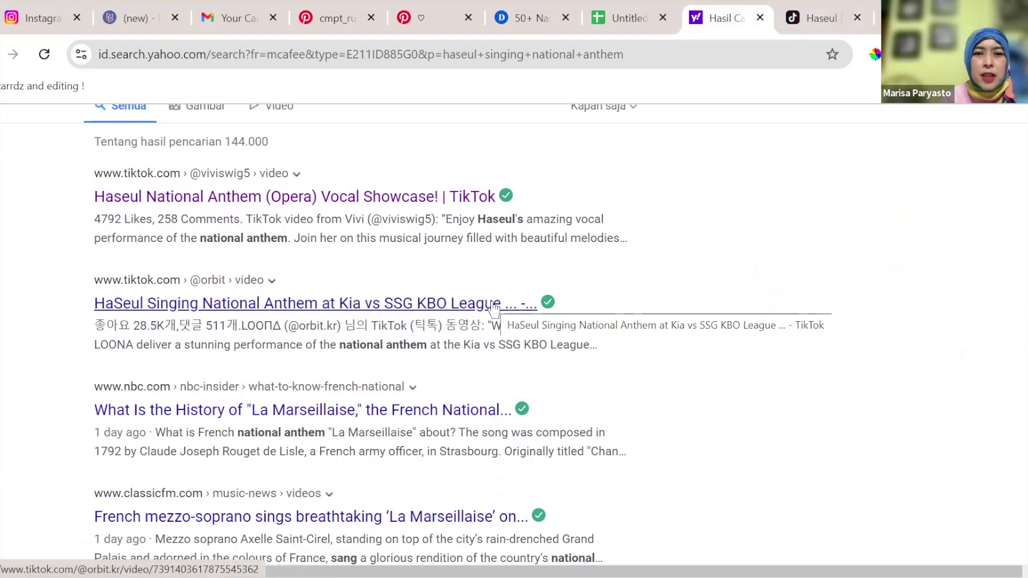
pyautogui.scroll(2, 493, 308)
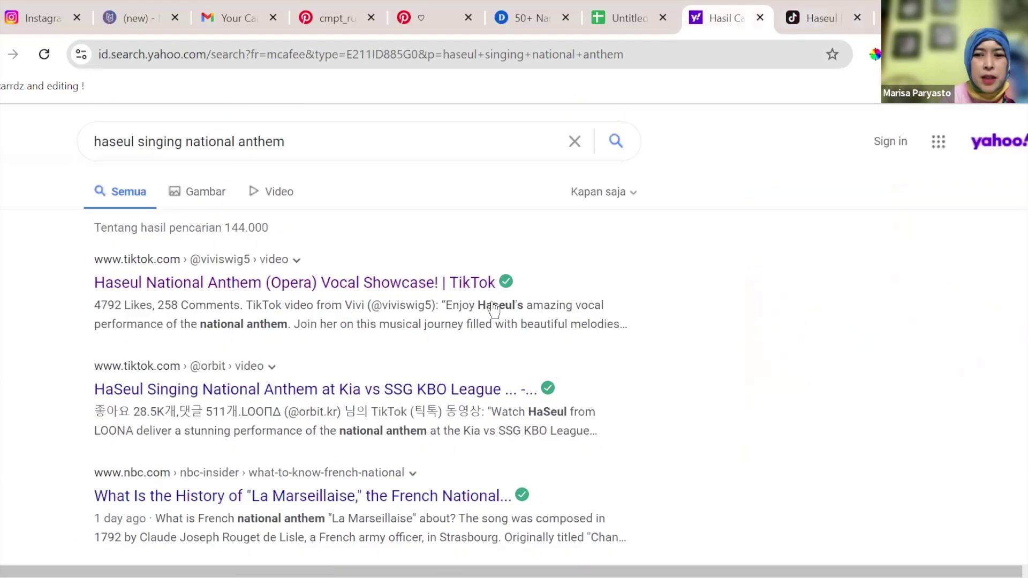
# - Switch to the Pinterest pin page and search for "haseul predebut"
pyautogui.click(489, 13)
pyautogui.click(359, 15)
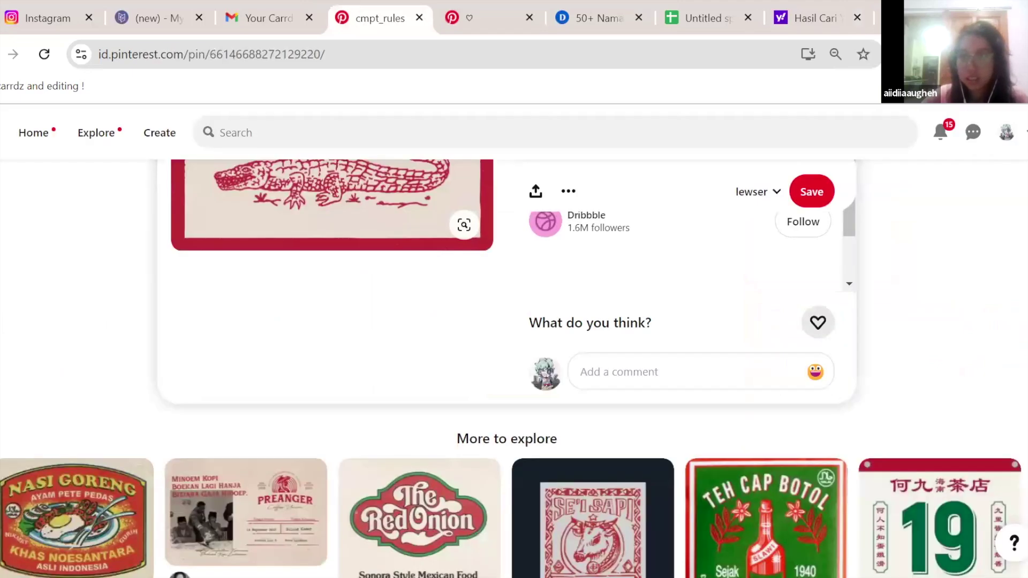
pyautogui.click(488, 242)
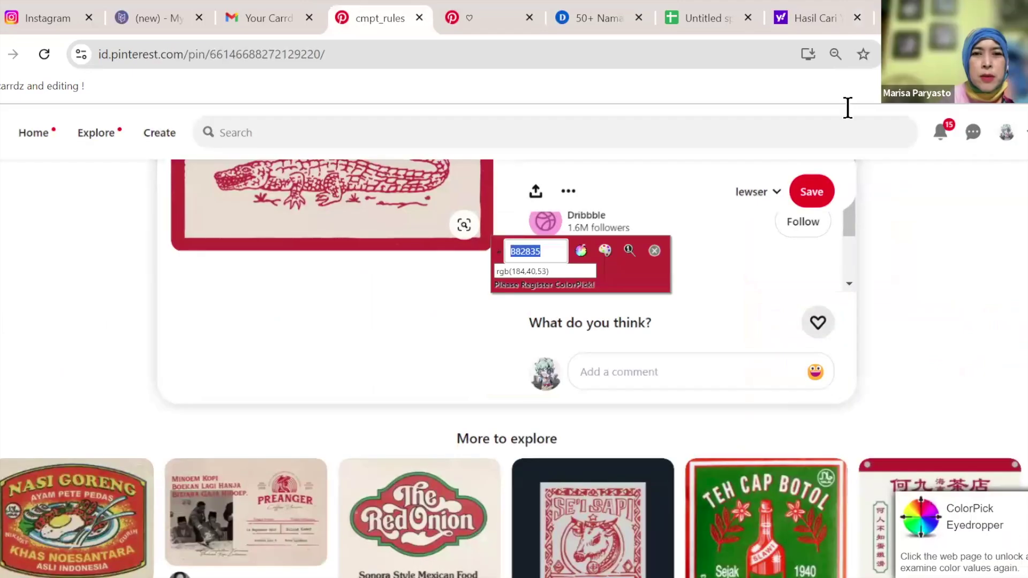
pyautogui.click(656, 132)
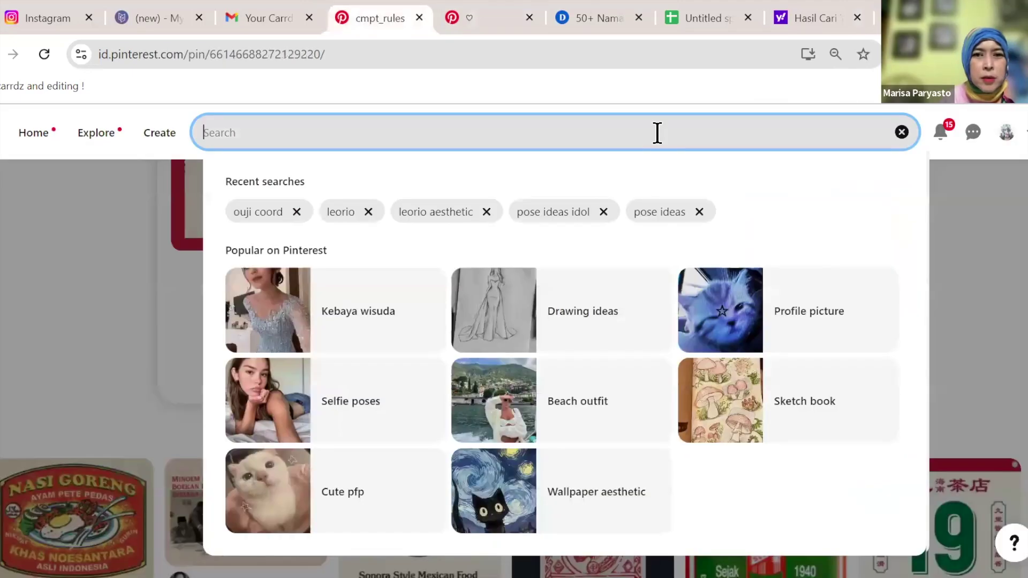
pyautogui.write('has')
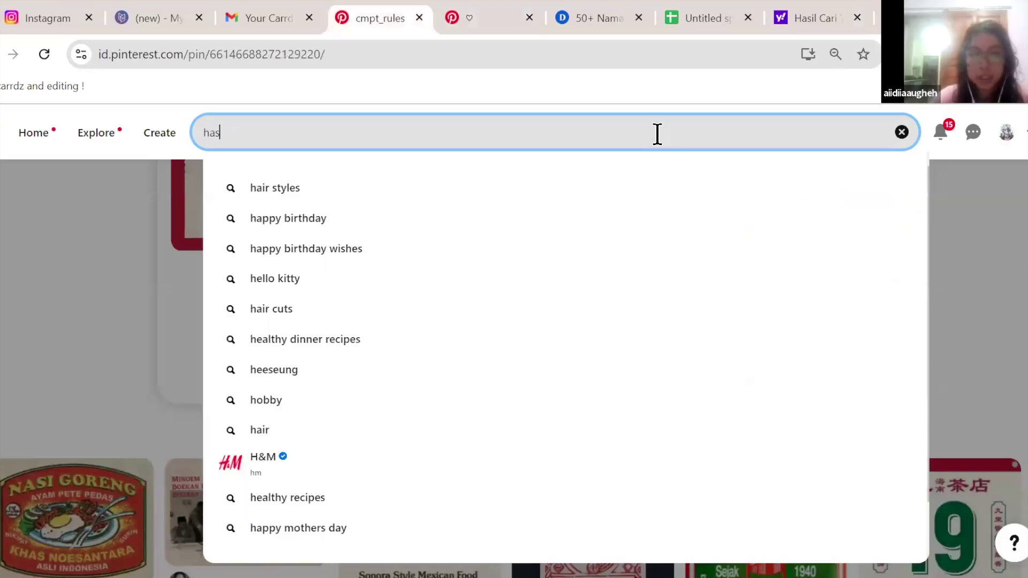
pyautogui.write('eul predebu')
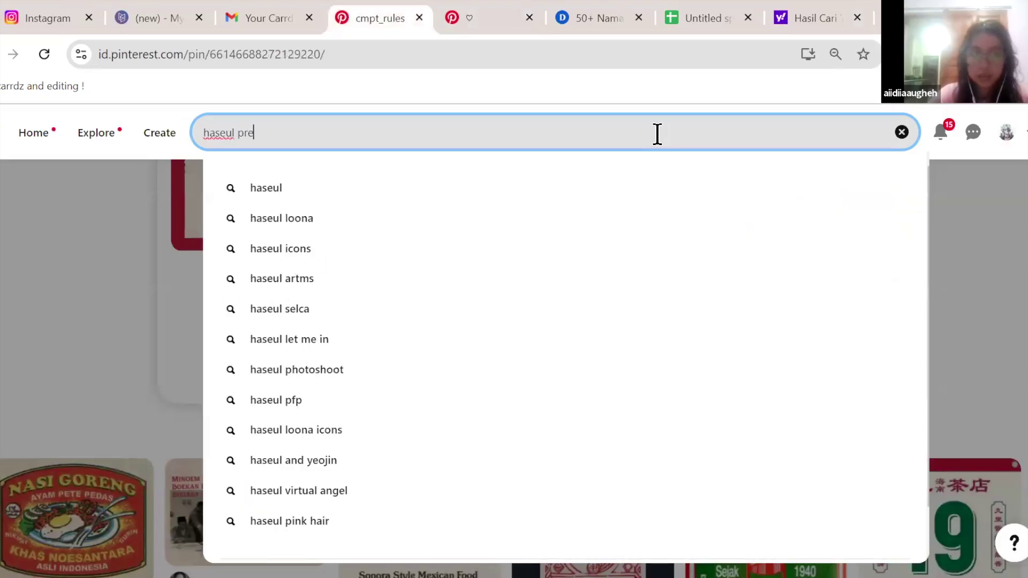
pyautogui.write('t')
pyautogui.press('Return')
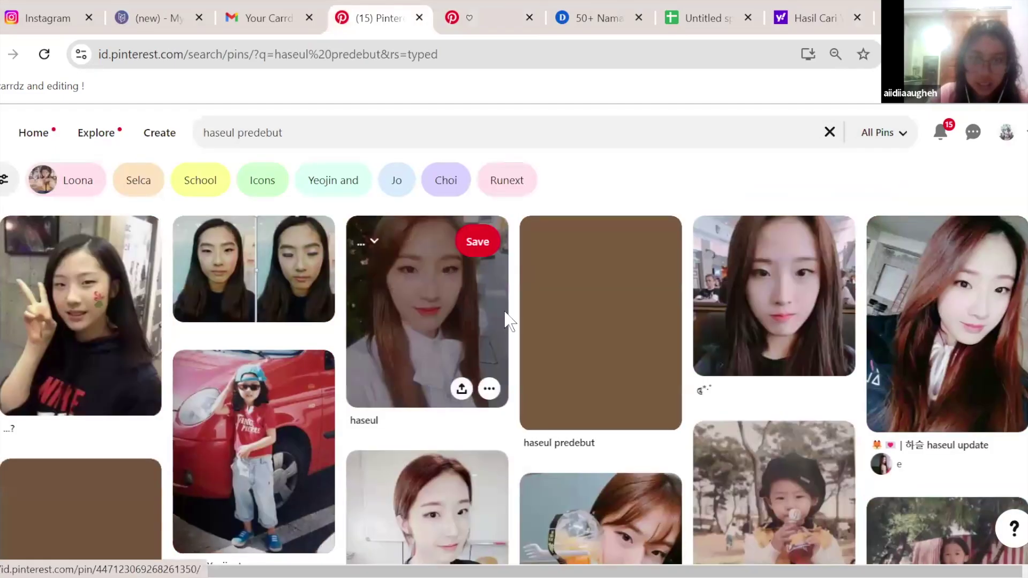
# - Open the first peace-sign portrait pin, look through its related pins, and close that Pinterest page
pyautogui.click(104, 332)
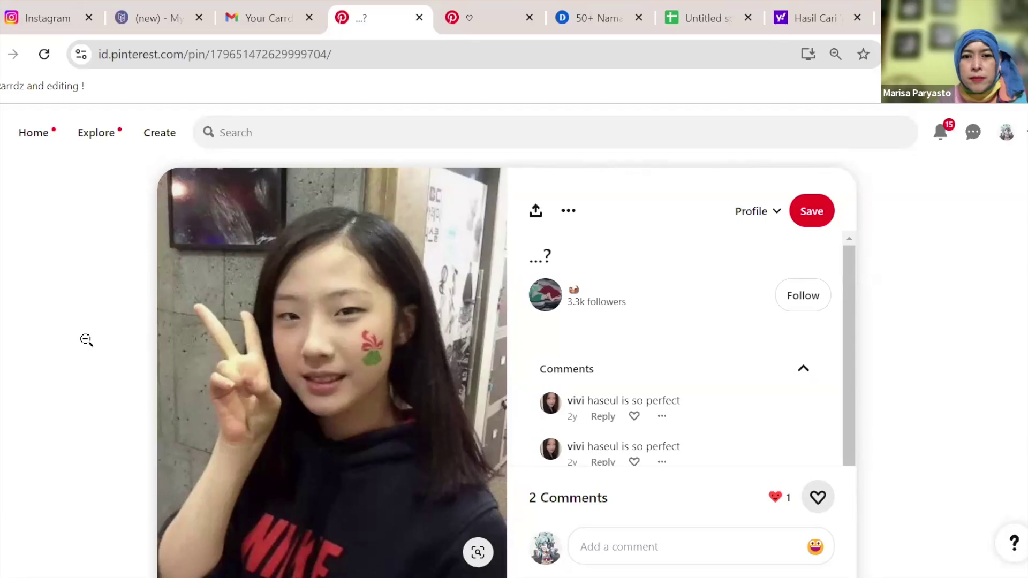
pyautogui.scroll(-7, 148, 383)
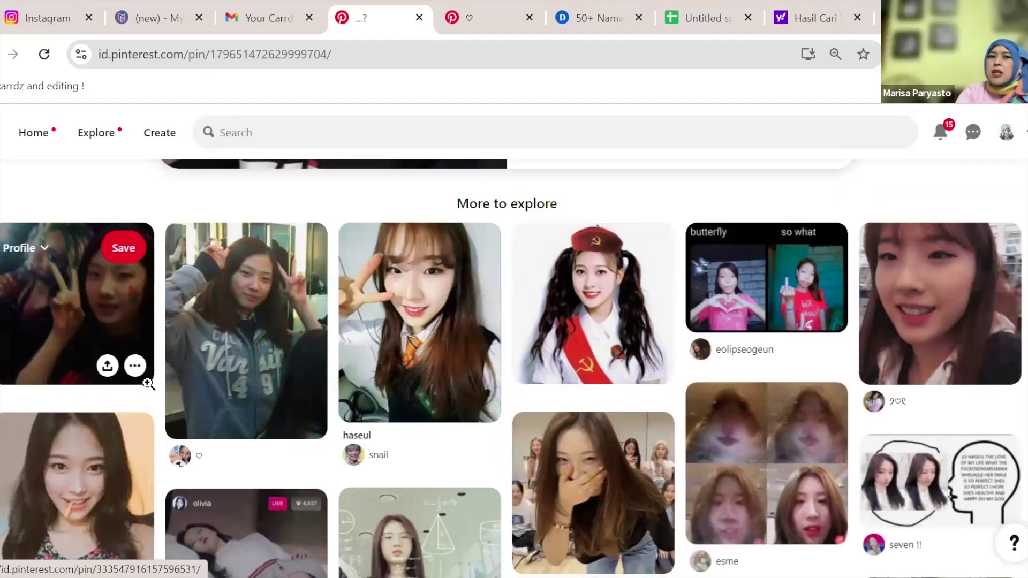
pyautogui.scroll(7, 148, 383)
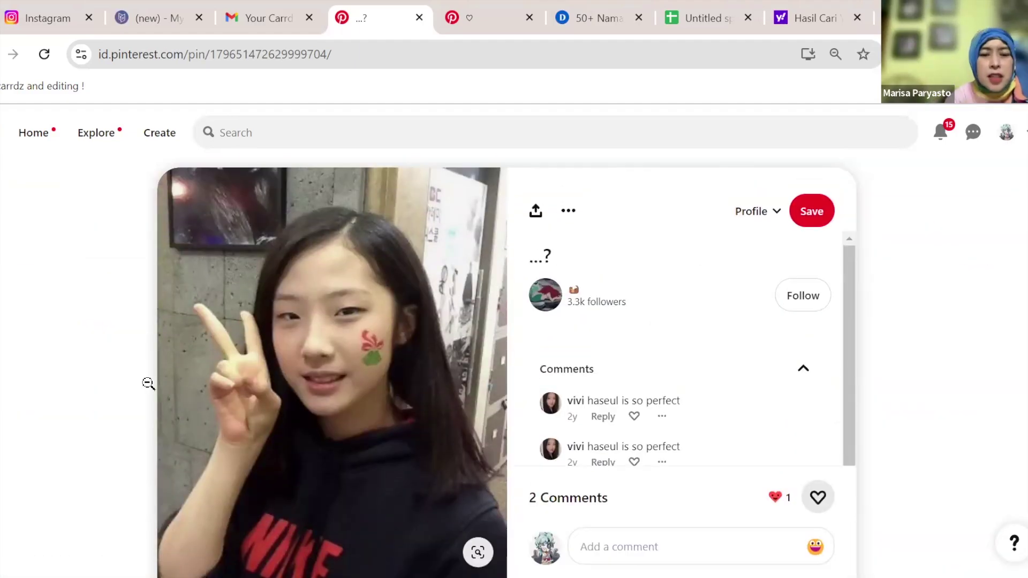
pyautogui.scroll(-12, 148, 383)
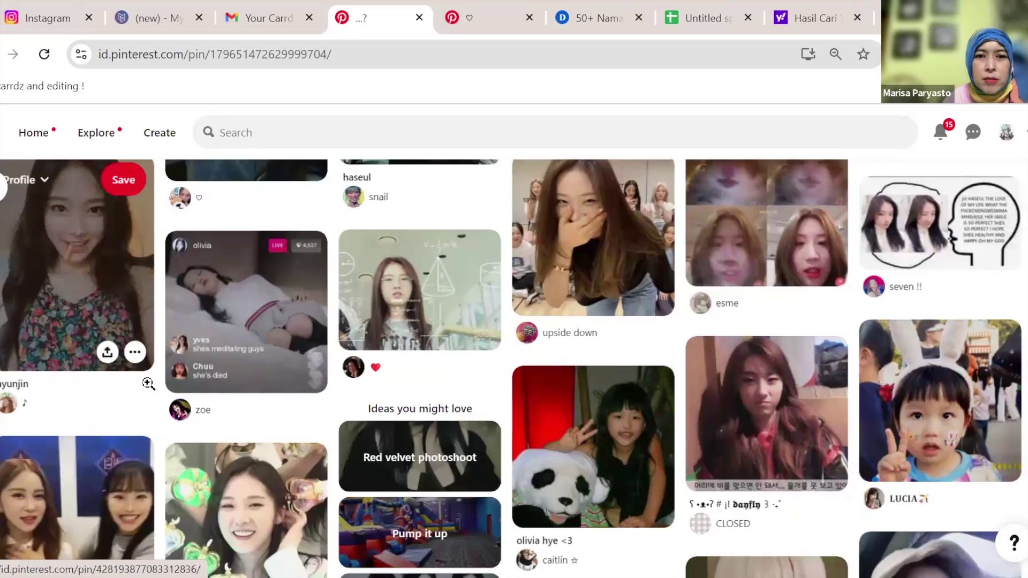
pyautogui.scroll(-2, 148, 383)
pyautogui.scroll(-5, 167, 396)
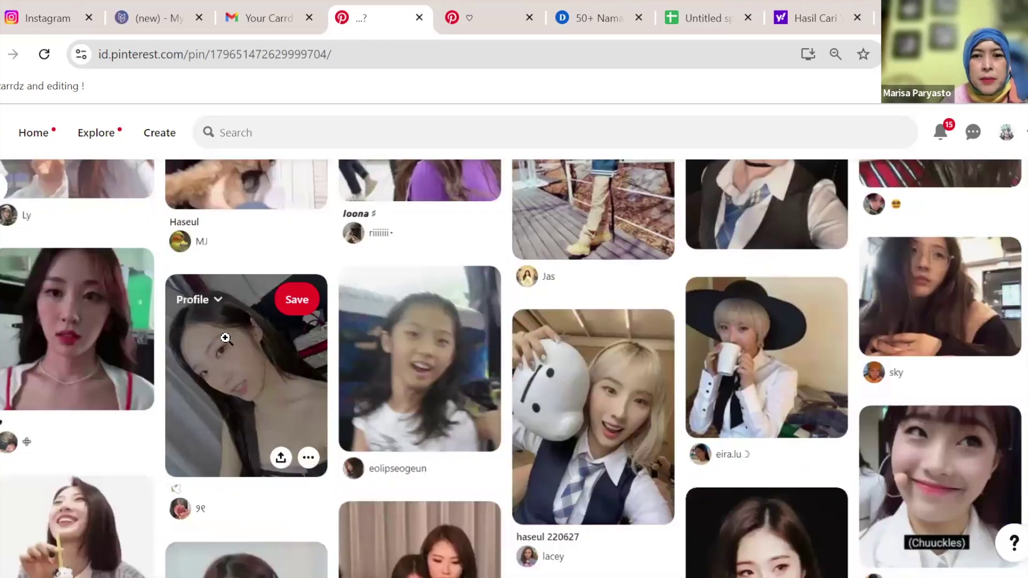
pyautogui.scroll(5, 225, 340)
pyautogui.scroll(5, 275, 339)
pyautogui.scroll(-6, 275, 339)
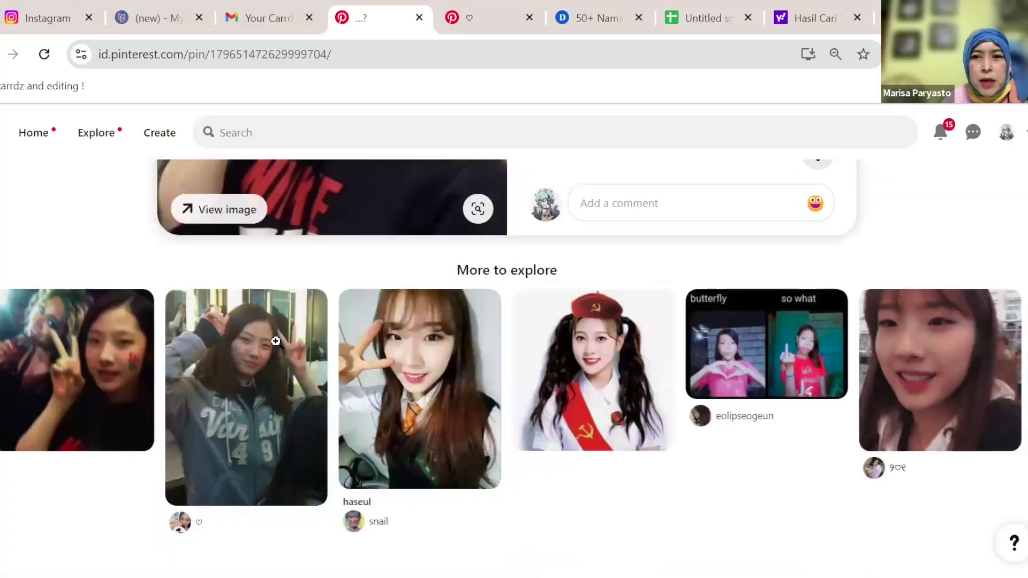
pyautogui.scroll(5, 640, 370)
pyautogui.scroll(-3, 641, 369)
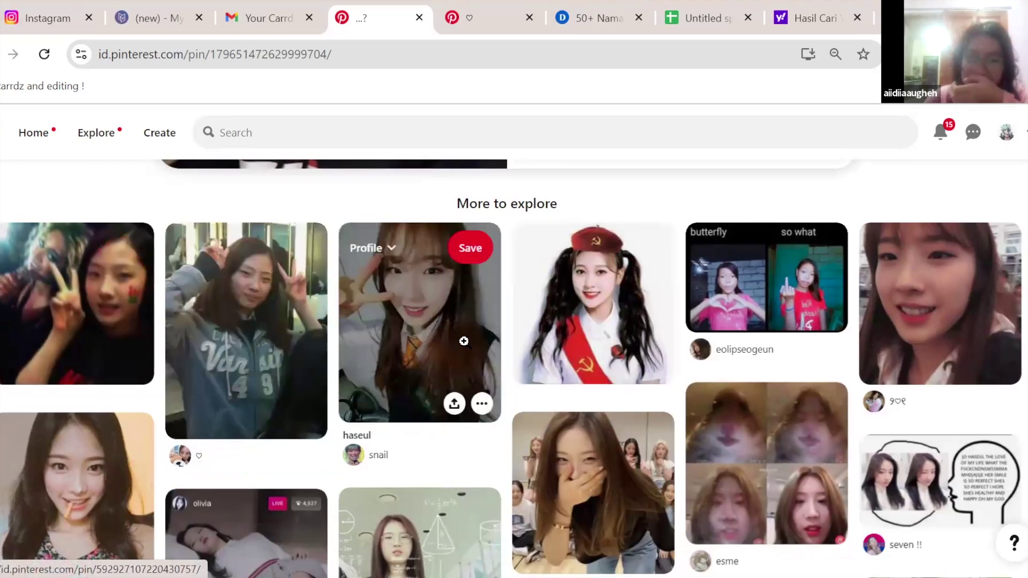
pyautogui.scroll(-6, 464, 341)
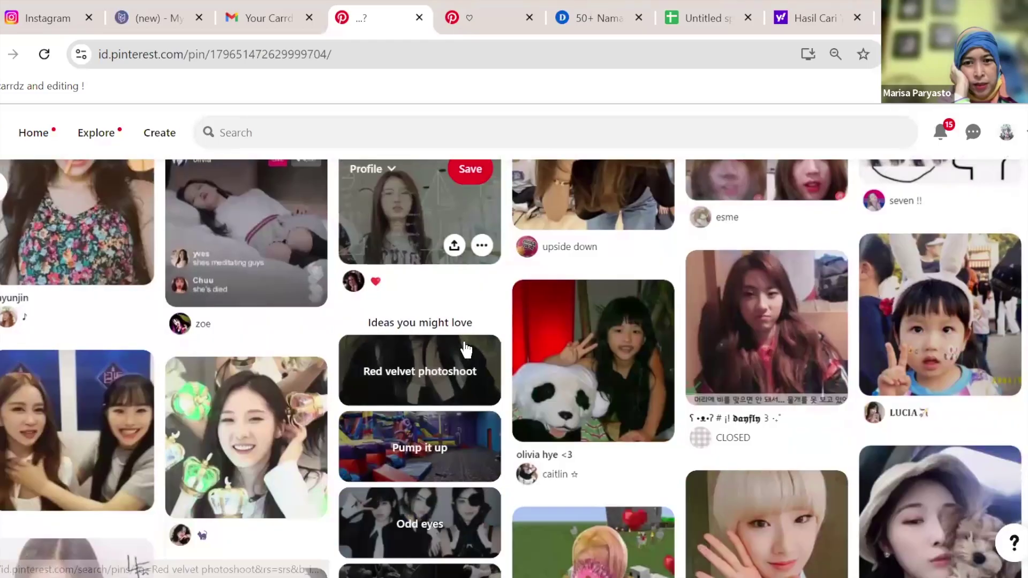
pyautogui.scroll(-3, 451, 246)
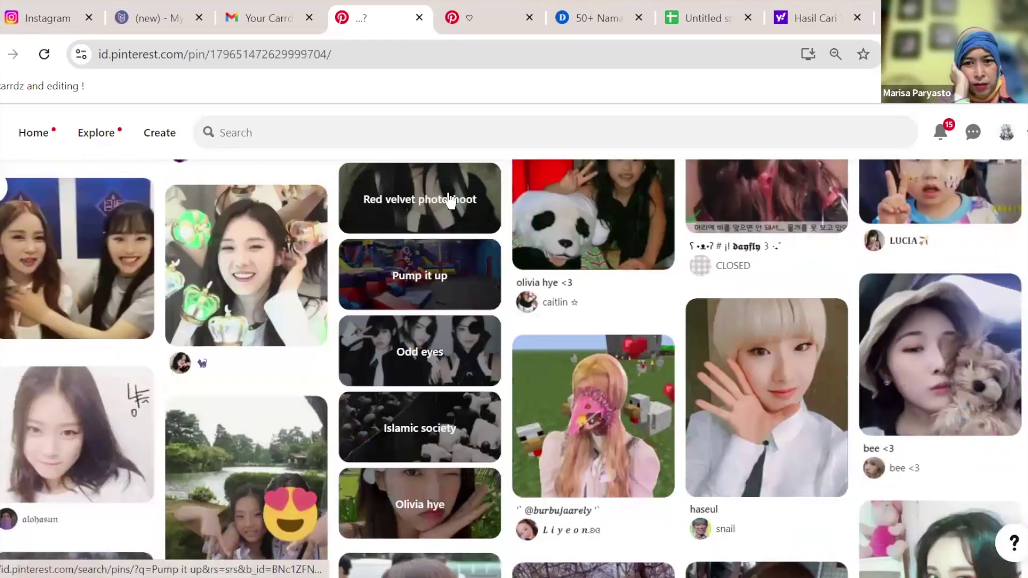
pyautogui.scroll(-2, 421, 249)
pyautogui.scroll(-5, 421, 249)
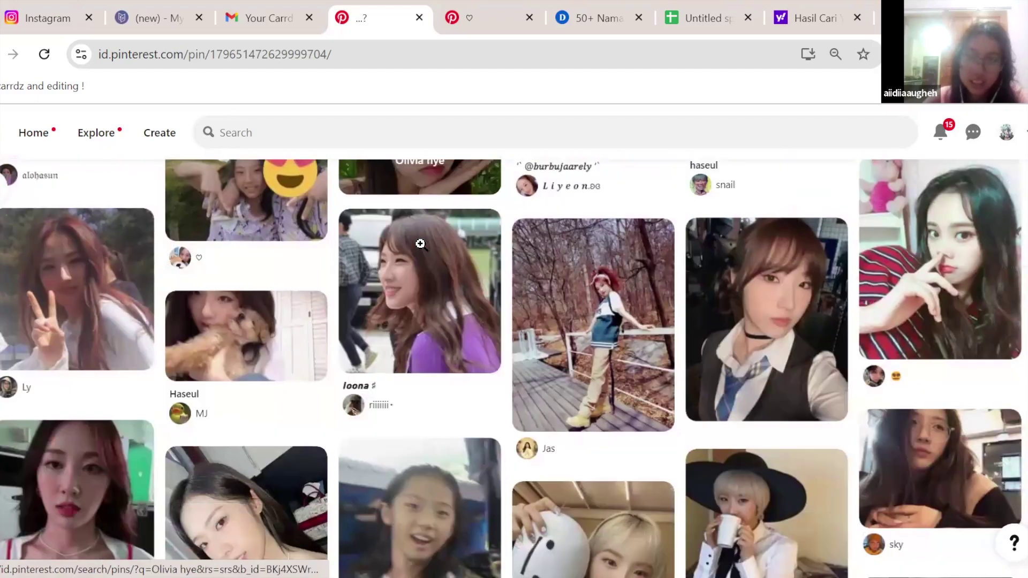
pyautogui.click(419, 17)
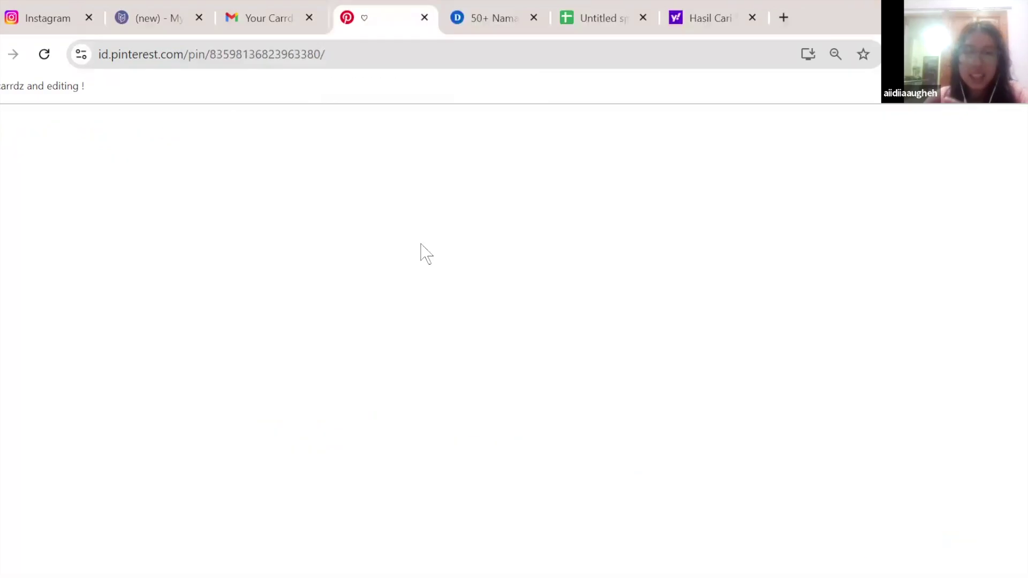
# - Switch back to the Carrd editor and set the remaining Apem button's label color to dark red #910000
pyautogui.click(300, 18)
pyautogui.click(181, 17)
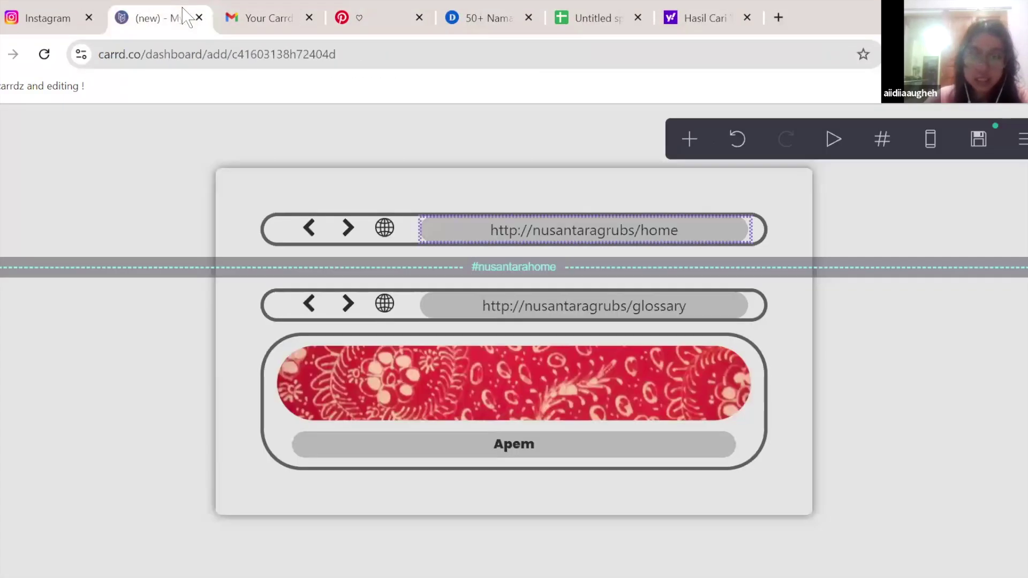
pyautogui.click(527, 448)
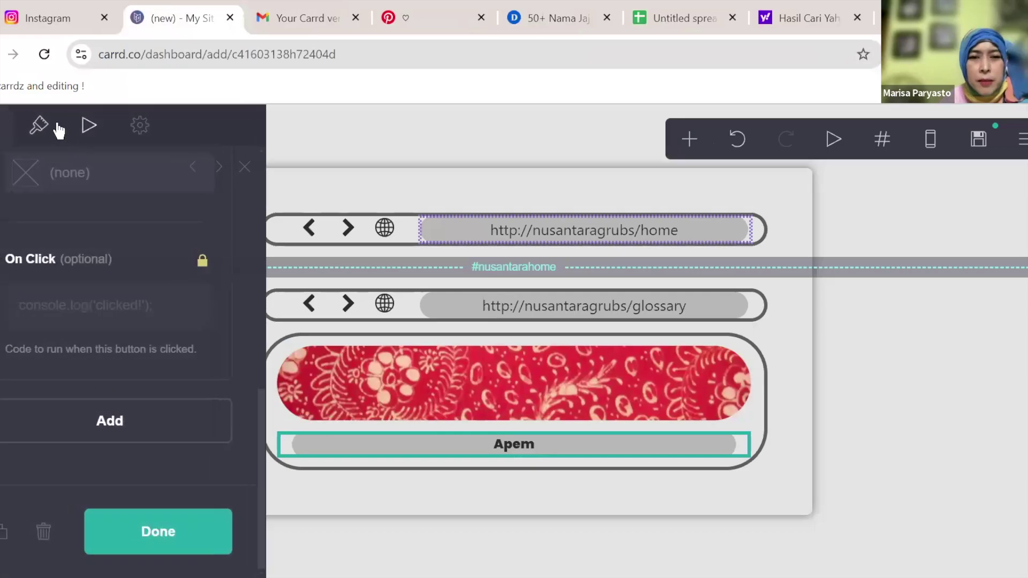
pyautogui.click(56, 140)
pyautogui.scroll(5, 88, 272)
pyautogui.click(131, 397)
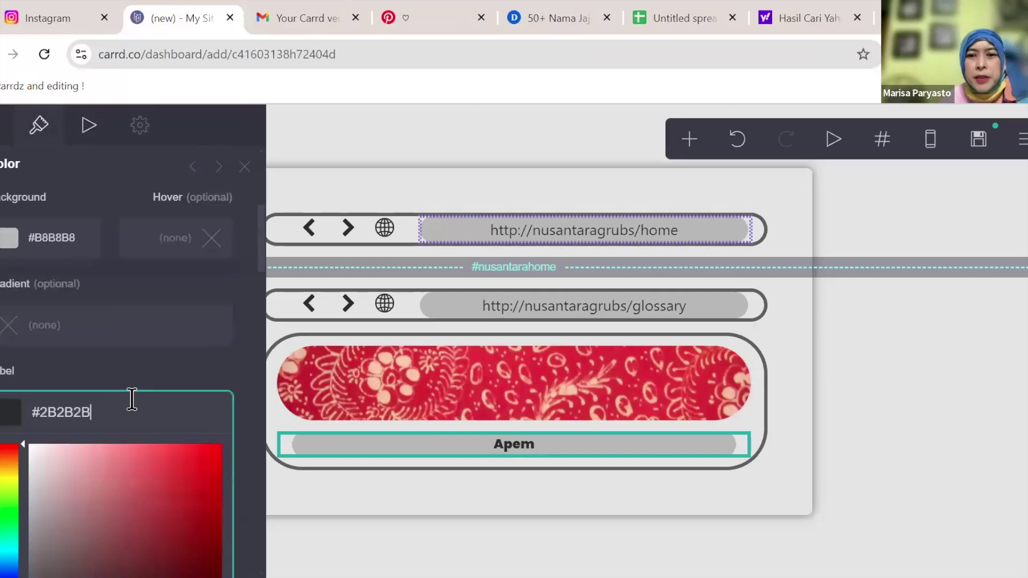
pyautogui.scroll(-3, 162, 375)
pyautogui.moveTo(161, 375); pyautogui.dragTo(231, 369)
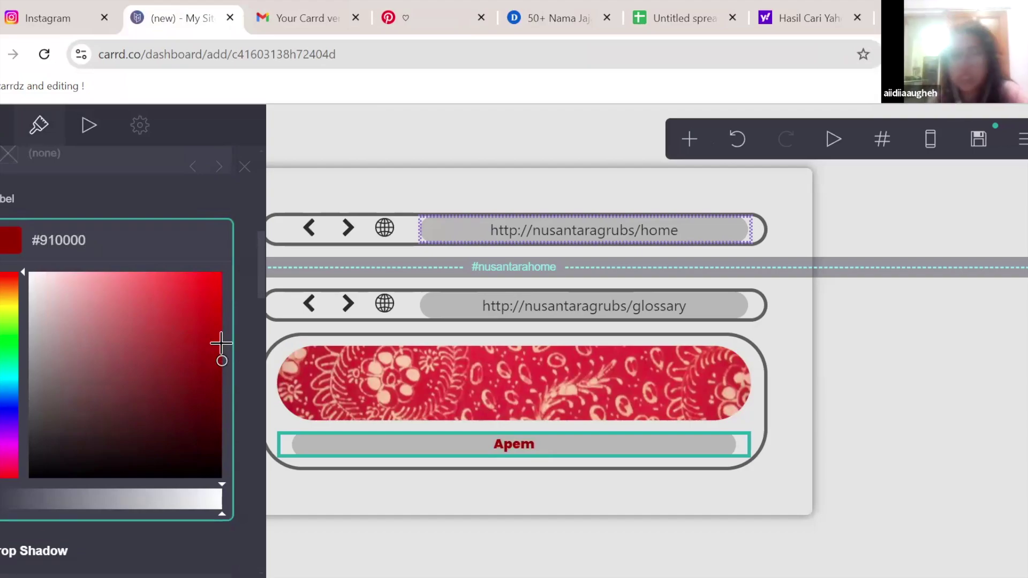
# - Sample the red from the batik image and set the Apem button's background color to #DF2C3C
pyautogui.click(588, 456)
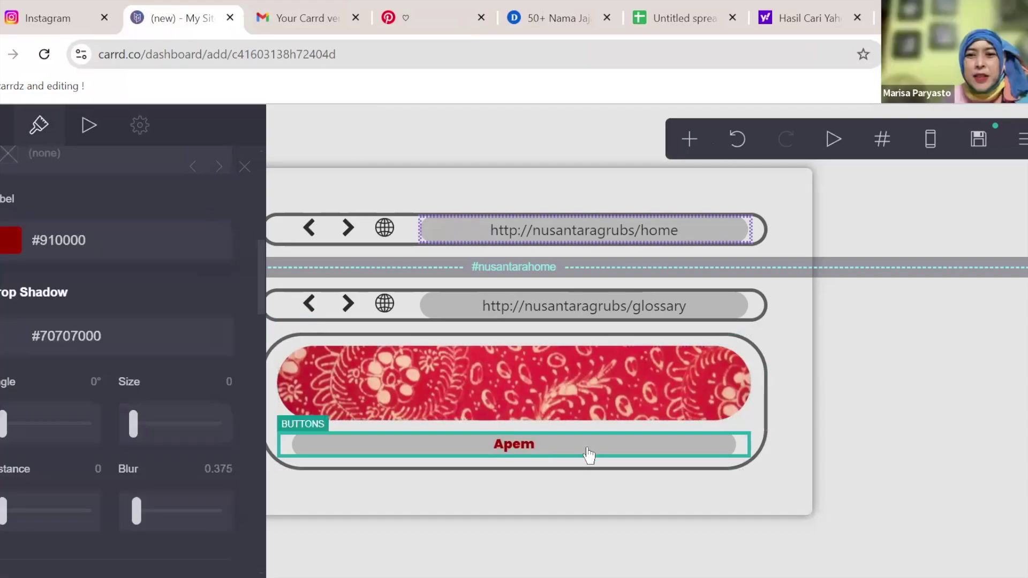
pyautogui.click(589, 456)
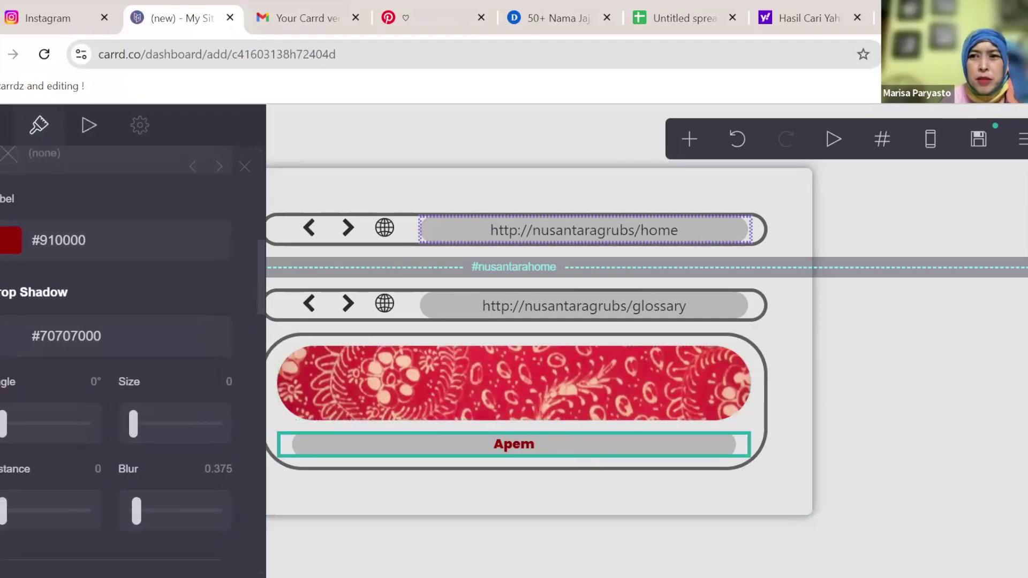
pyautogui.click(571, 356)
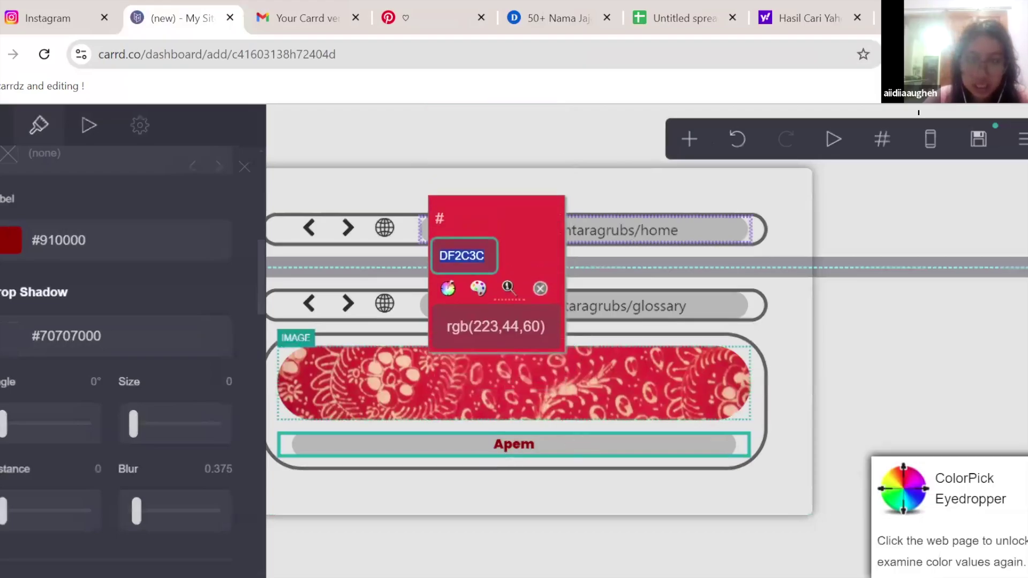
pyautogui.press('Tab')
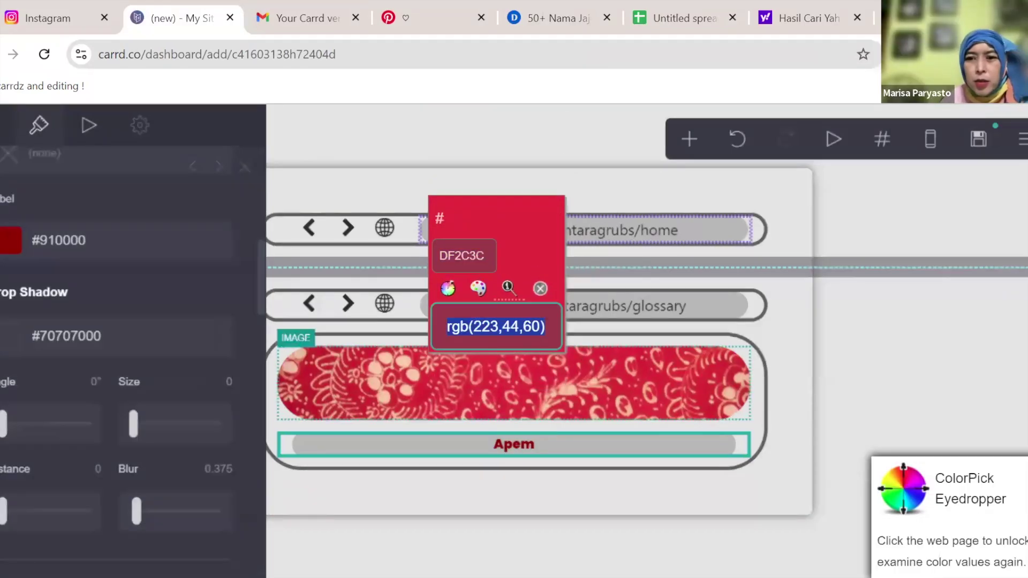
pyautogui.press('Escape')
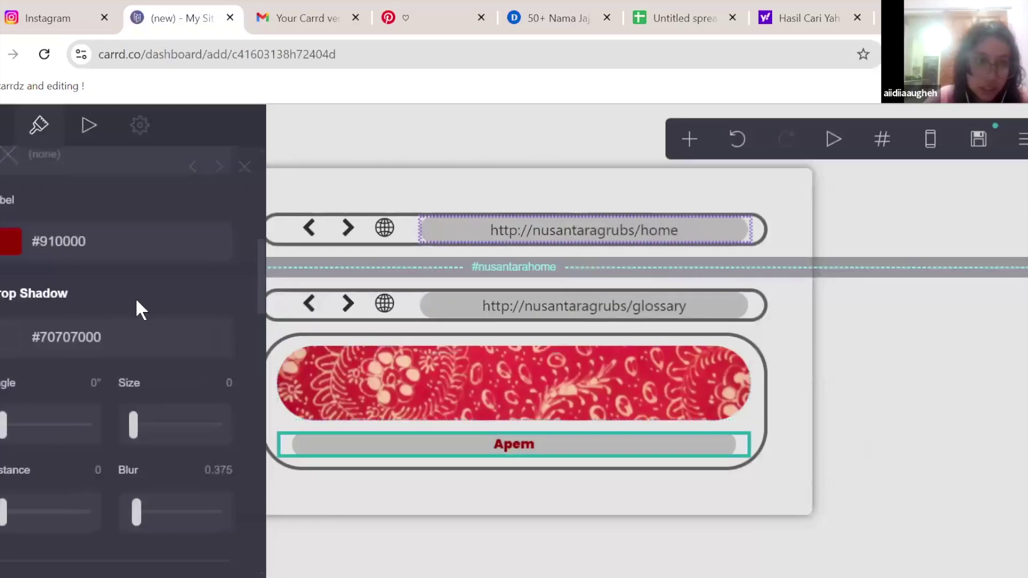
pyautogui.scroll(3, 136, 297)
pyautogui.click(81, 237)
pyautogui.write('#DF2C3C')
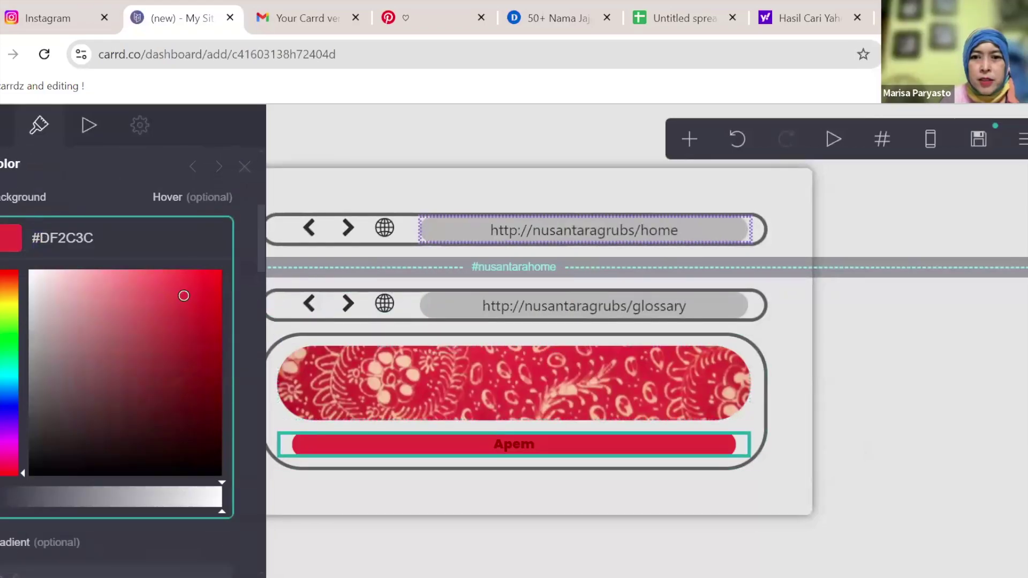
# - Sample the batik's peach color #F7C0A0 for the Apem button's label and lighten the label color to #F5EAE4
pyautogui.click(582, 377)
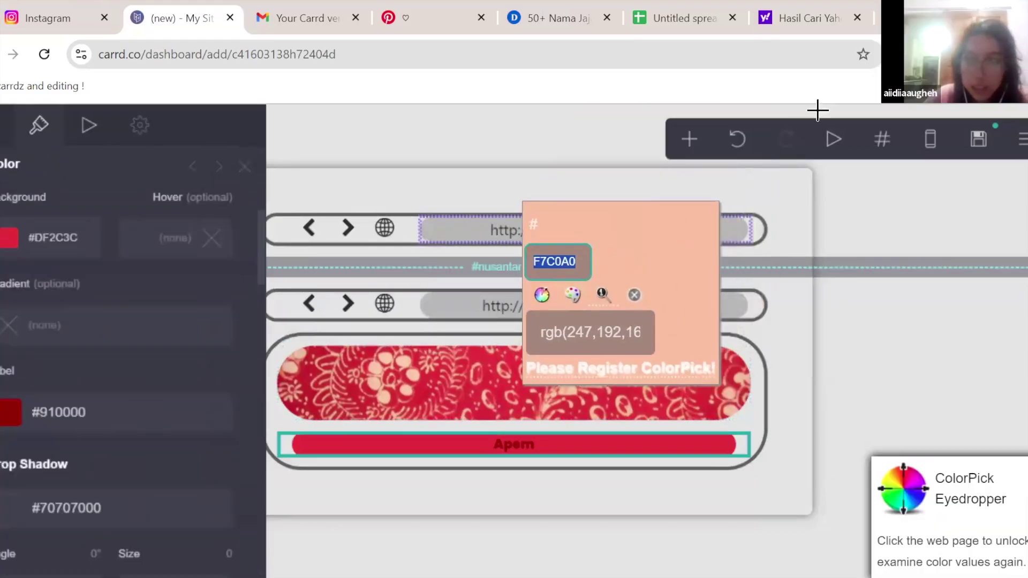
pyautogui.click(877, 88)
pyautogui.click(81, 412)
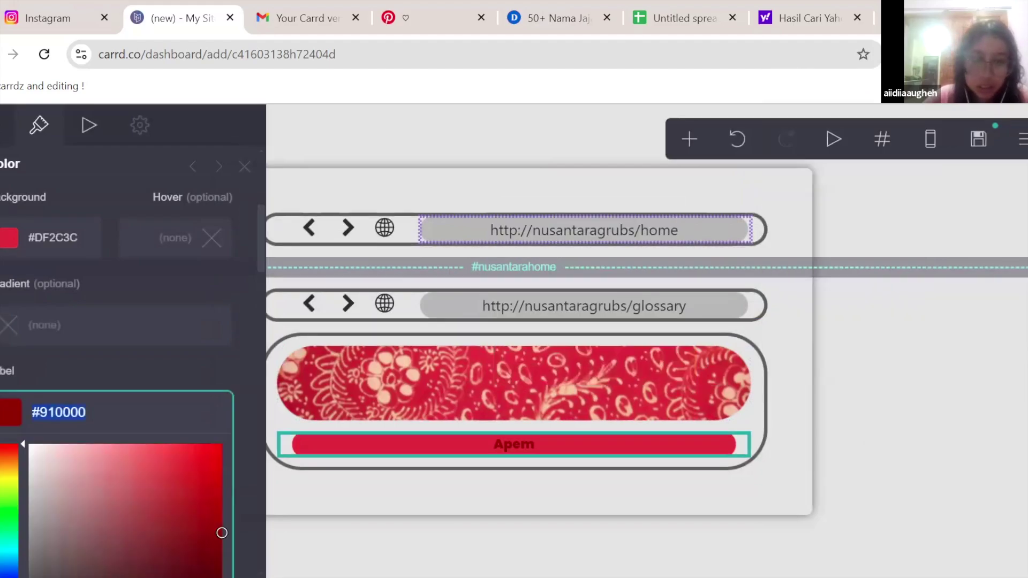
pyautogui.write('#F7C0A0')
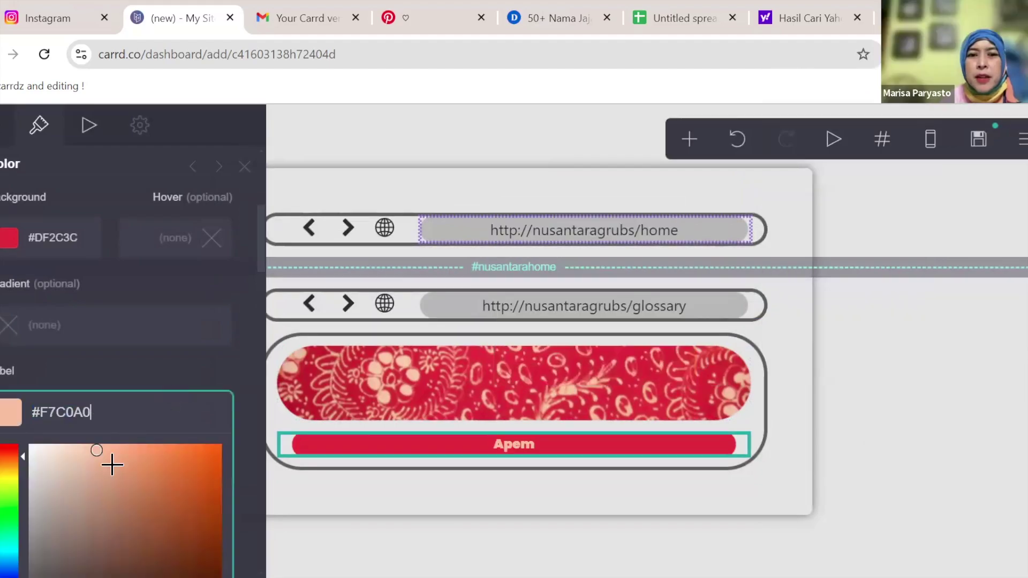
pyautogui.moveTo(62, 453)
pyautogui.mouseDown()
pyautogui.moveTo(28, 443)
pyautogui.moveTo(42, 452)
pyautogui.mouseUp()
pyautogui.scroll(-15, 204, 360)
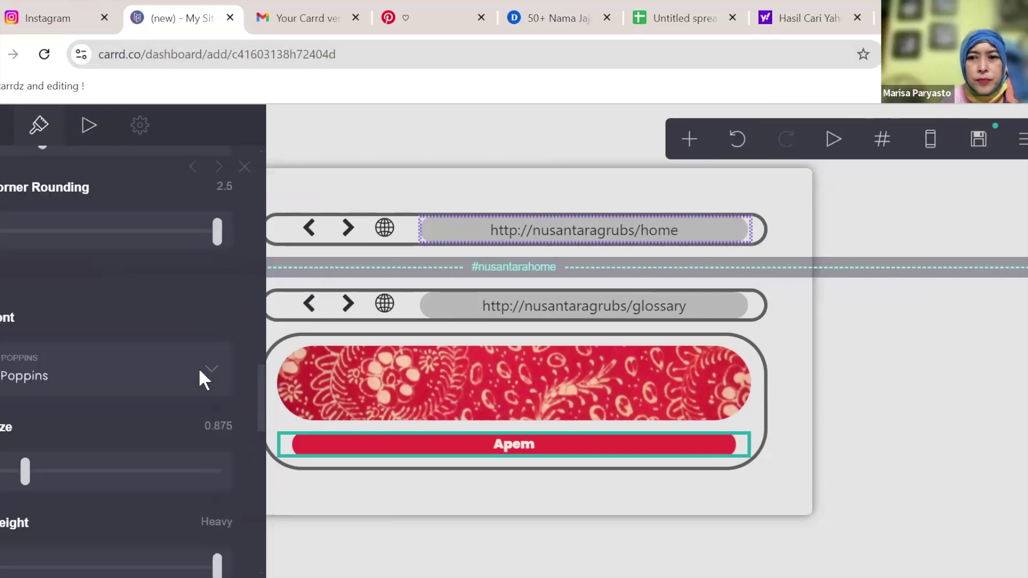
pyautogui.click(542, 491)
pyautogui.click(534, 450)
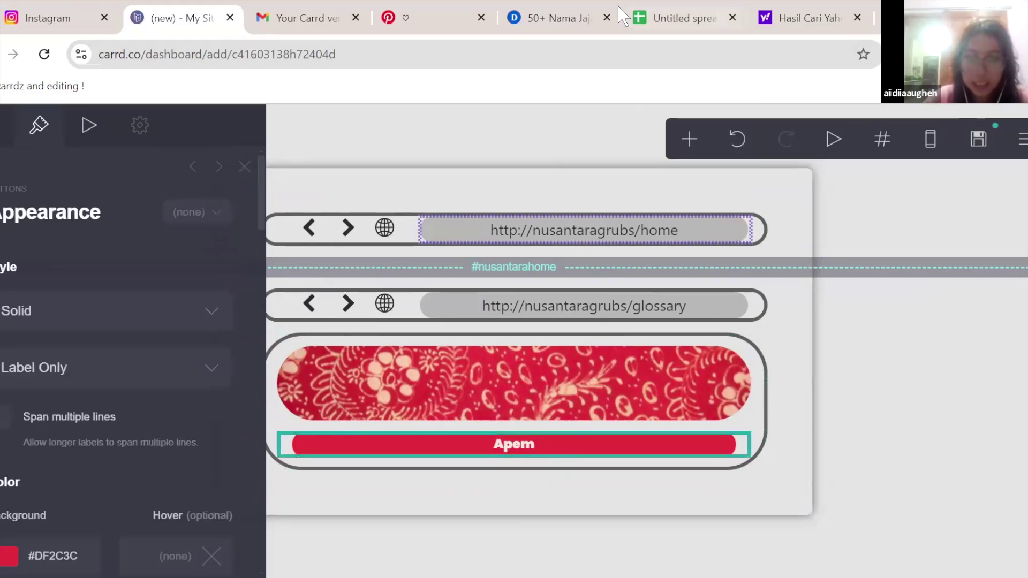
# - Look over the Pinterest page, switch to the Yahoo search results, and search for "haseul singing opera"
pyautogui.click(491, 17)
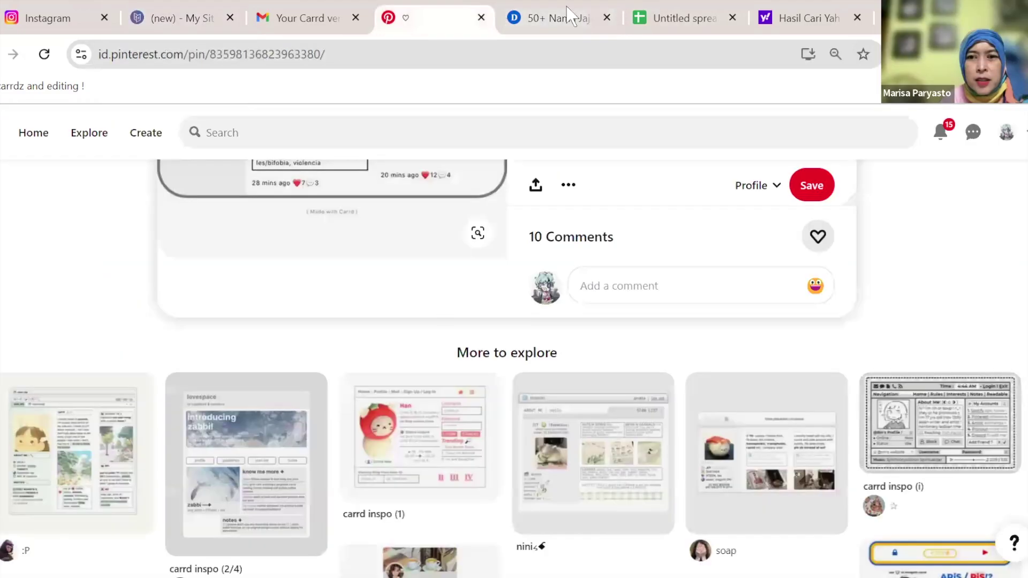
pyautogui.scroll(-10, 206, 24)
pyautogui.click(803, 17)
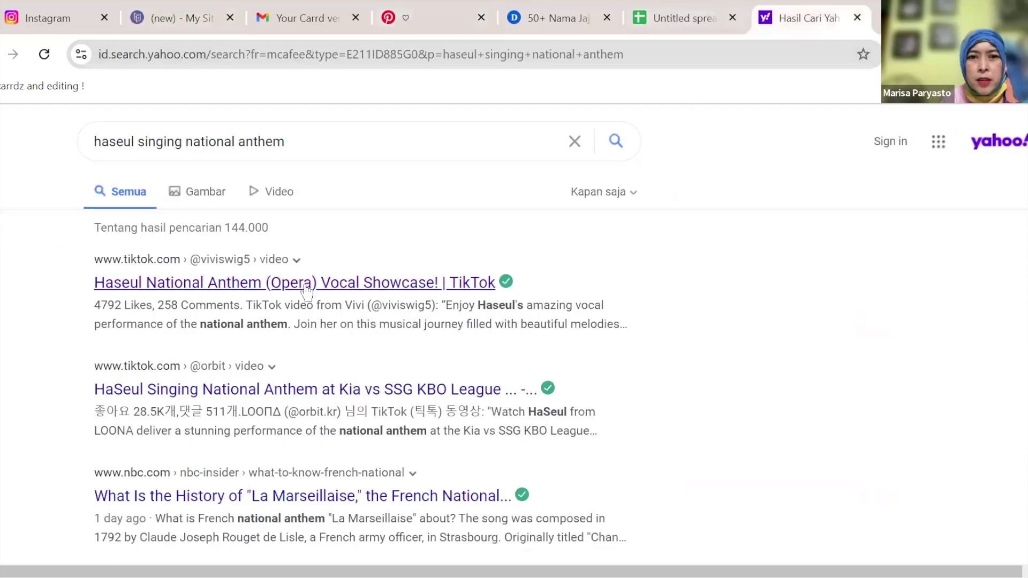
pyautogui.scroll(-10, 306, 292)
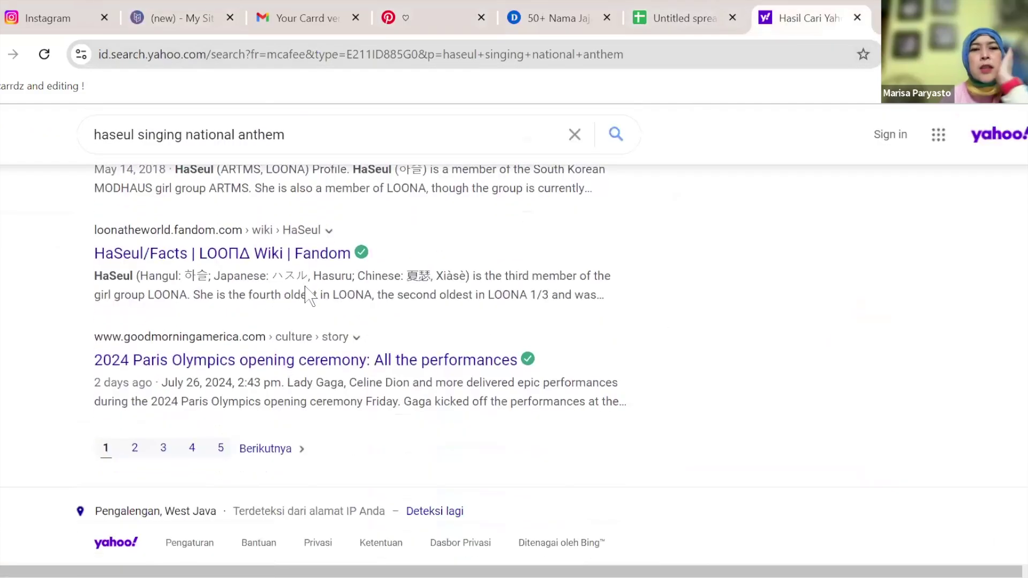
pyautogui.moveTo(286, 134); pyautogui.dragTo(184, 131)
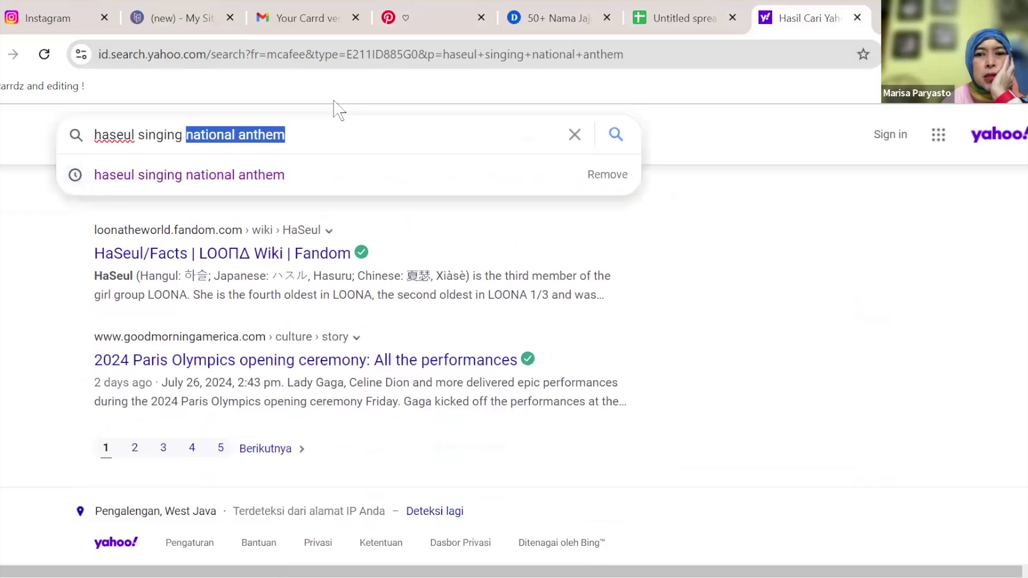
pyautogui.write('opera')
pyautogui.press('Return')
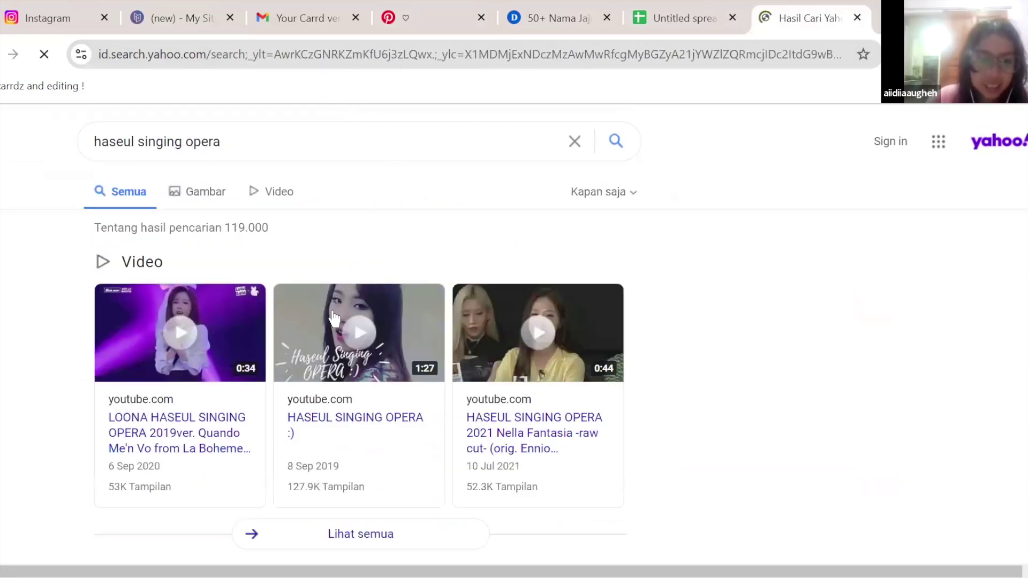
# - Open the video results, play "HASEUL THE OPERA SINGER Lascia Ch'io Pianga 2021ver", skip ahead through it, and pause it
pyautogui.scroll(-3, 303, 348)
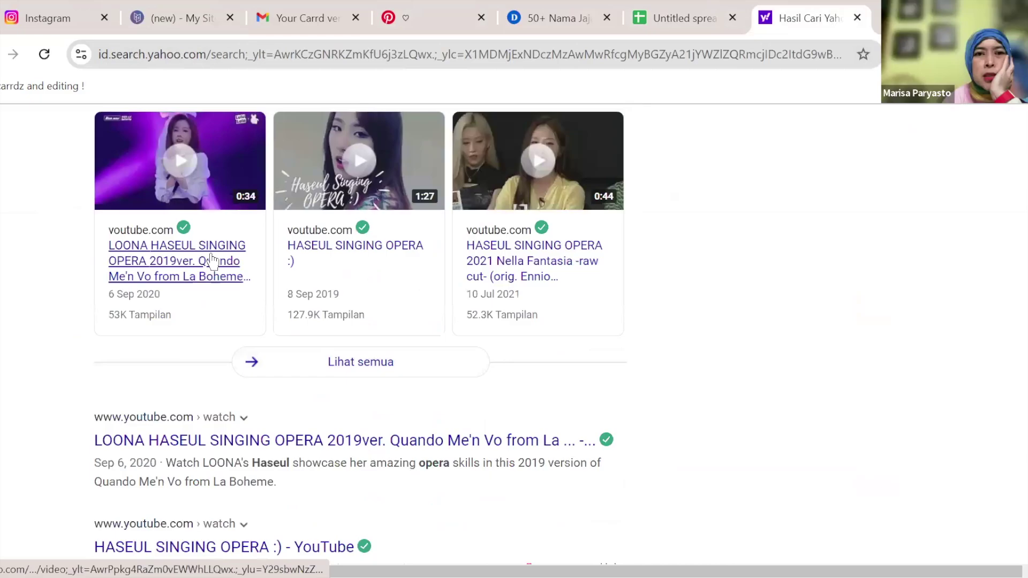
pyautogui.click(213, 262)
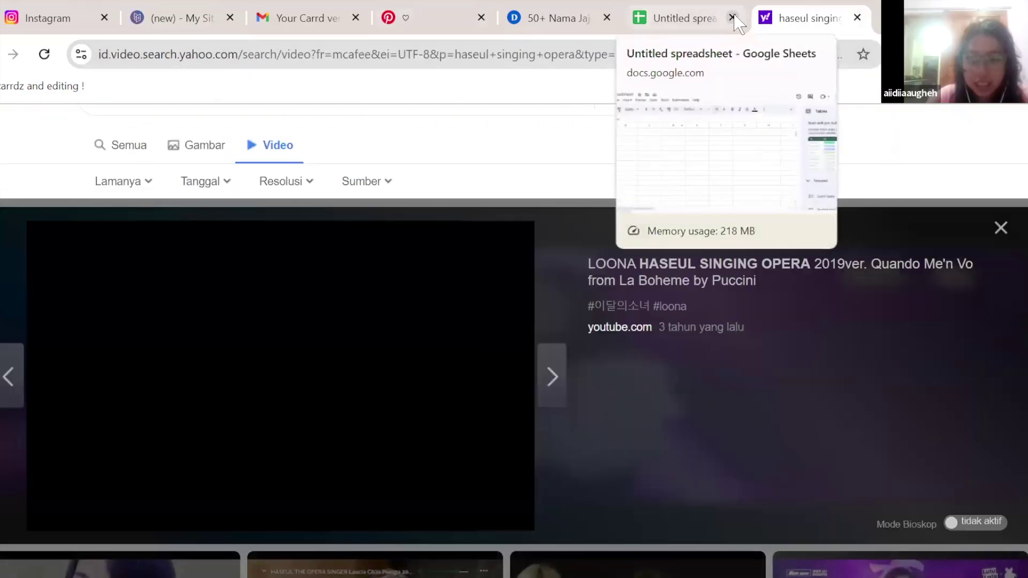
pyautogui.click(214, 409)
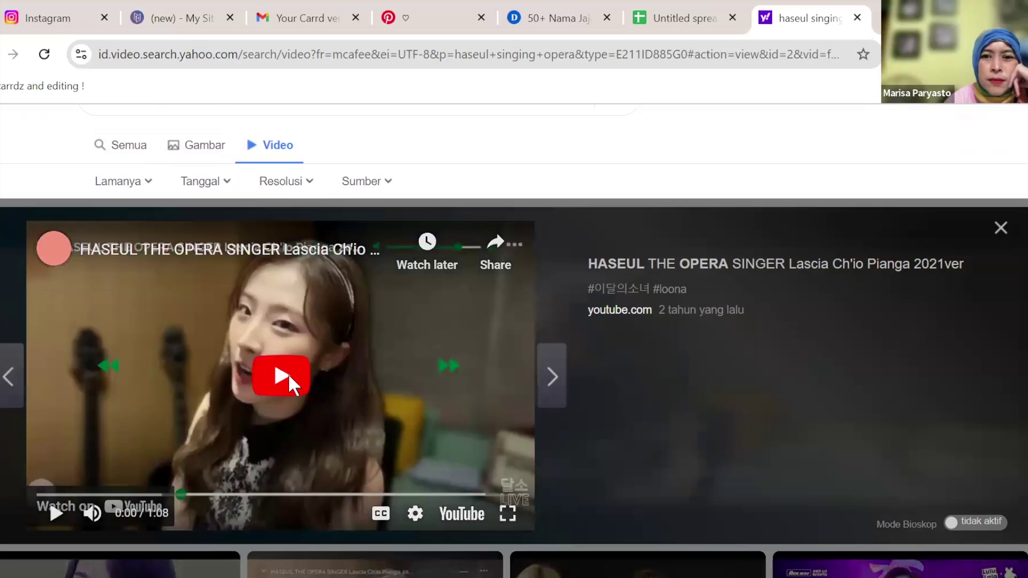
pyautogui.click(291, 379)
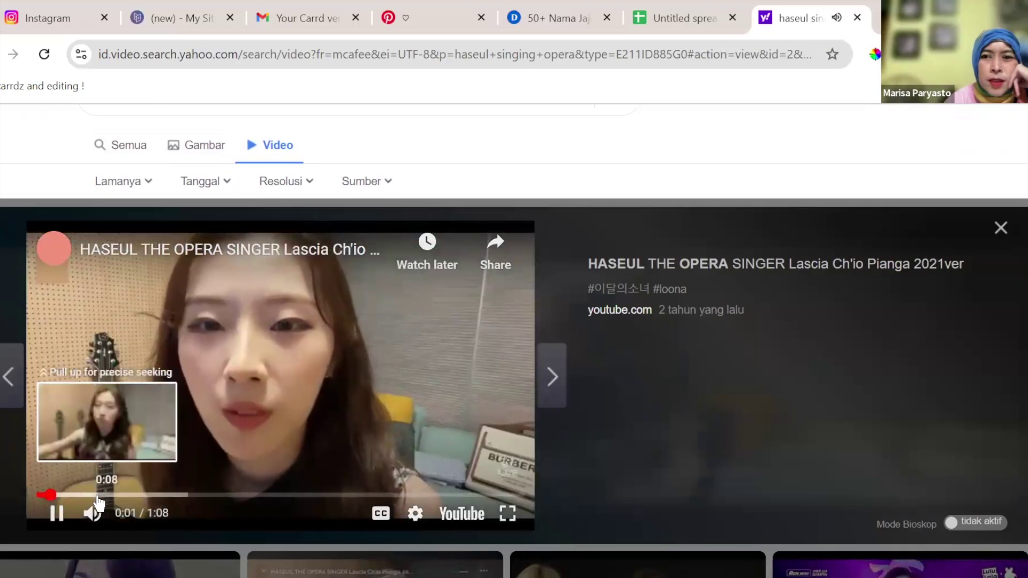
pyautogui.click(130, 495)
pyautogui.click(159, 495)
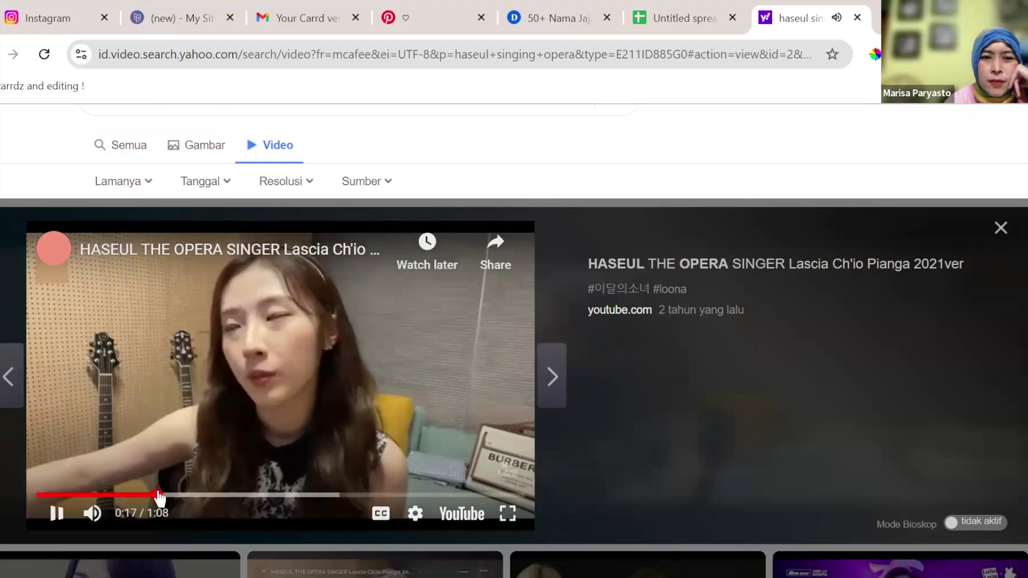
pyautogui.click(209, 495)
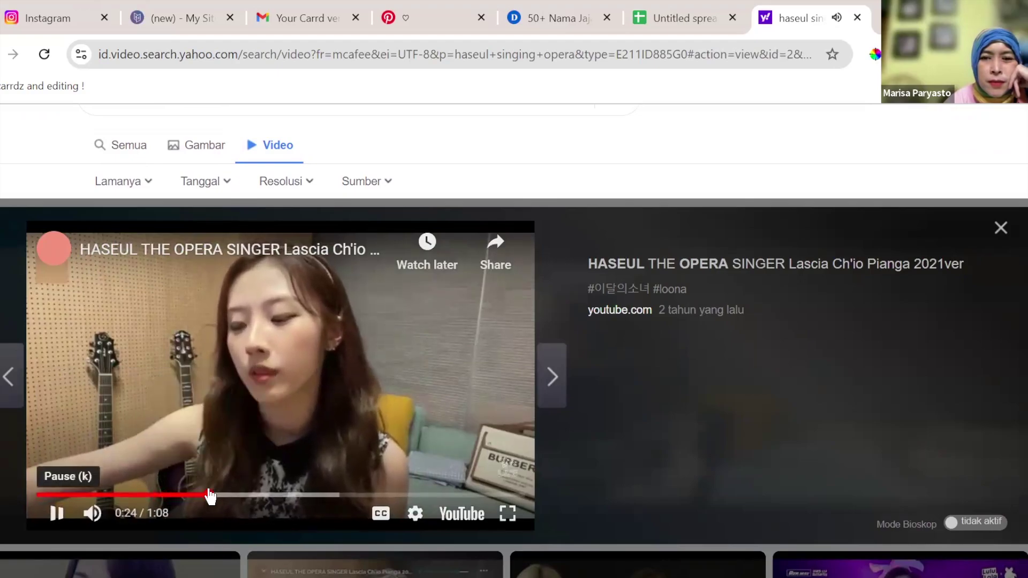
pyautogui.click(243, 494)
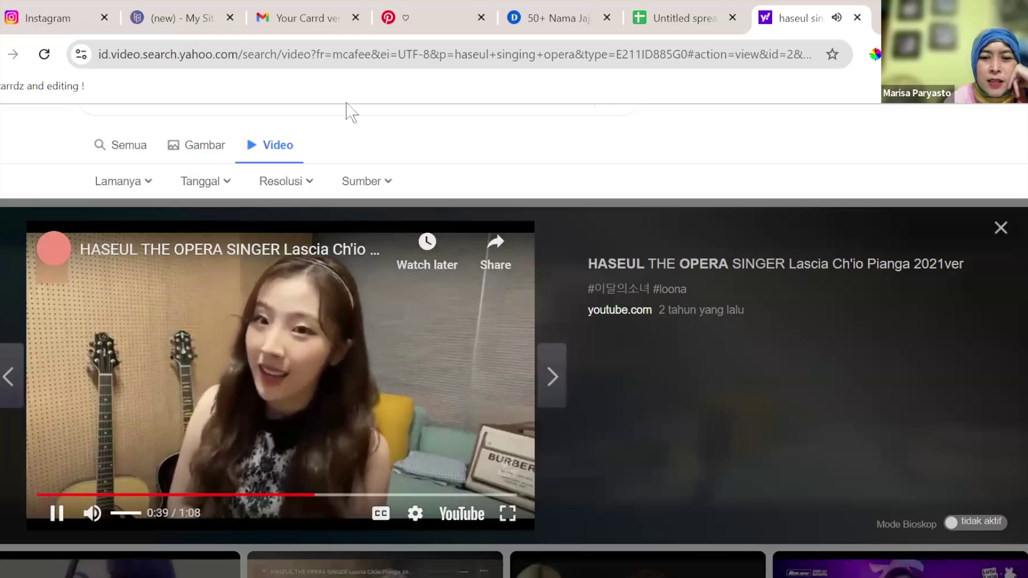
pyautogui.click(61, 522)
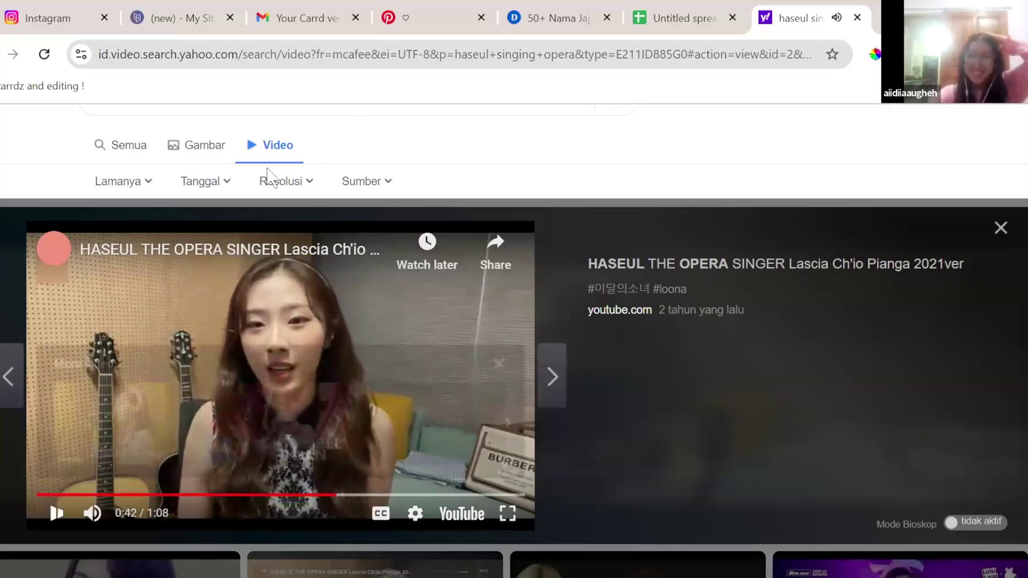
# - Switch back to the Carrd editor and review the Apem button's color settings
pyautogui.hotkey('ctrl', '2')
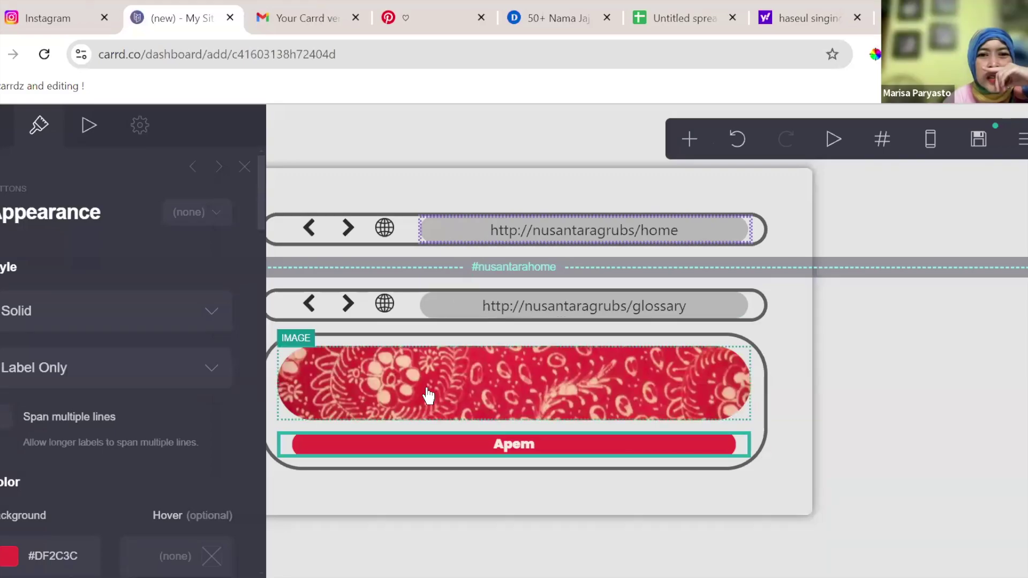
pyautogui.scroll(-5, 204, 391)
pyautogui.scroll(5, 204, 391)
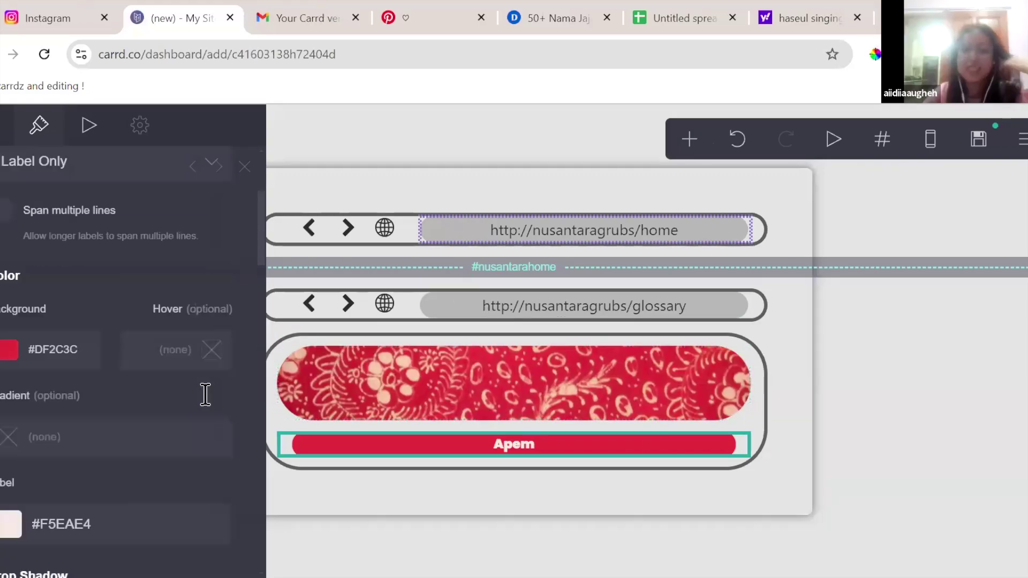
pyautogui.scroll(-5, 154, 351)
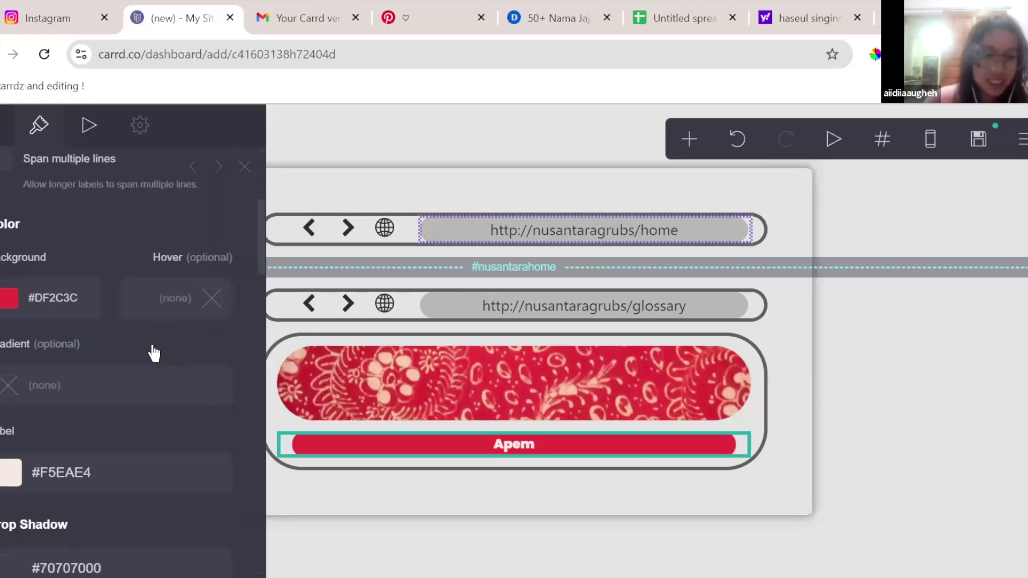
# - Examine the appearance settings of the container around the batik image and Apem button, including width, margins, corner rounding, background and border
pyautogui.click(429, 344)
pyautogui.scroll(-10, 62, 404)
pyautogui.scroll(10, 69, 397)
pyautogui.scroll(-6, 69, 397)
pyautogui.scroll(-10, 72, 401)
pyautogui.scroll(5, 50, 355)
pyautogui.scroll(5, 19, 143)
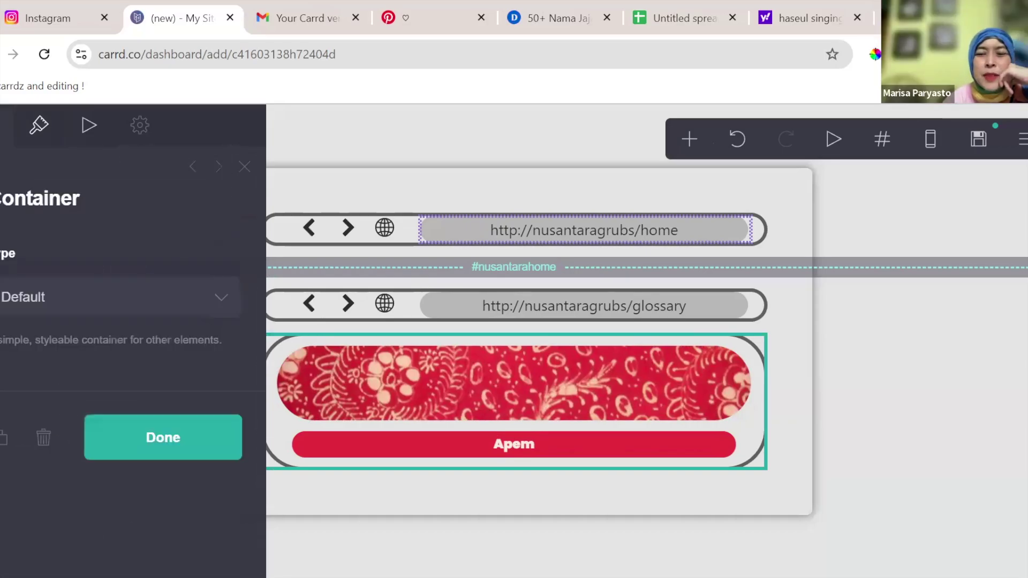
pyautogui.scroll(-6, 75, 320)
pyautogui.scroll(-10, 82, 354)
pyautogui.scroll(5, 82, 354)
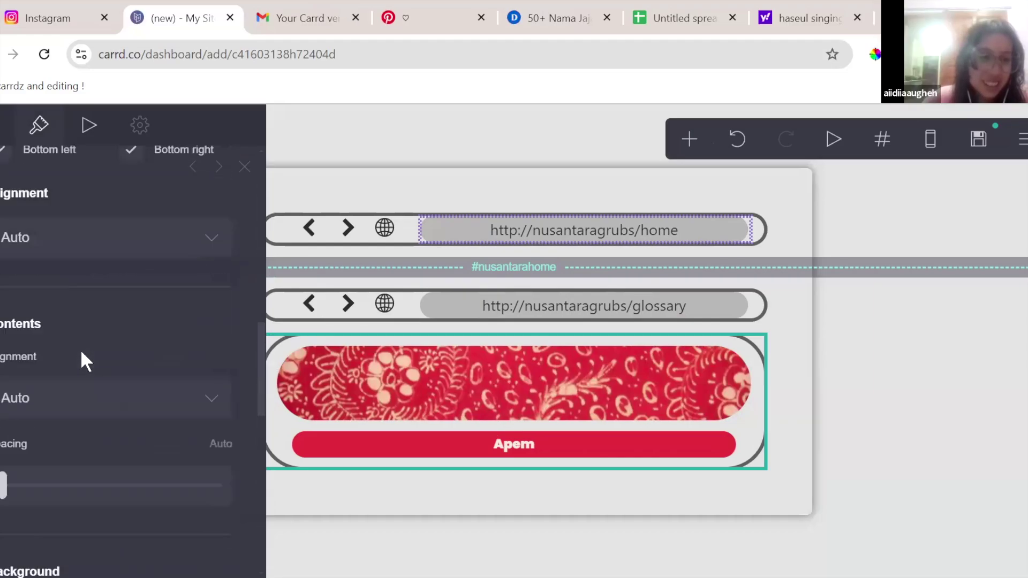
pyautogui.scroll(5, 81, 360)
pyautogui.scroll(5, 81, 349)
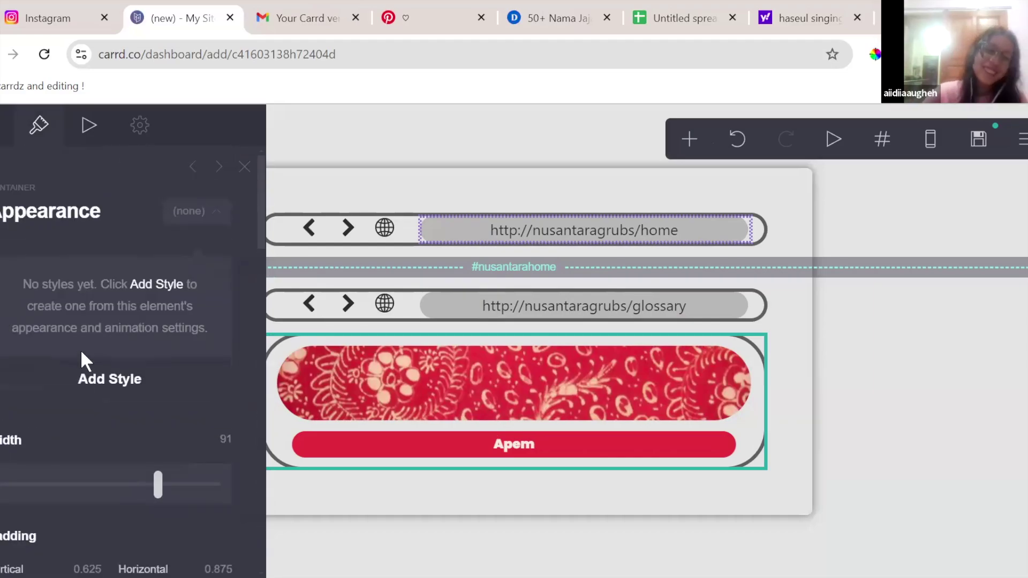
pyautogui.scroll(-8, 80, 348)
pyautogui.scroll(8, 80, 349)
pyautogui.scroll(-4, 81, 349)
pyautogui.scroll(-15, 81, 358)
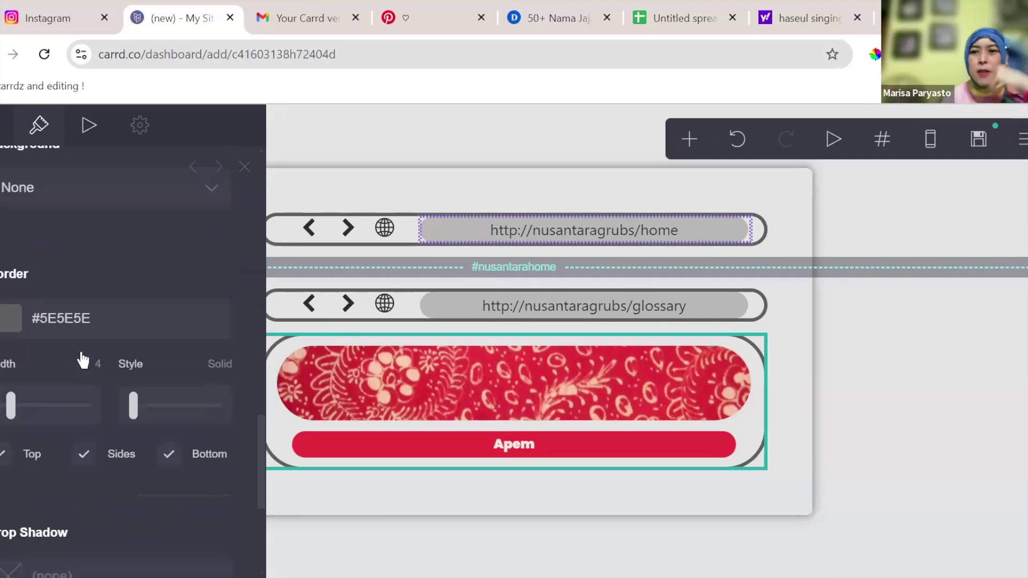
pyautogui.click(264, 433)
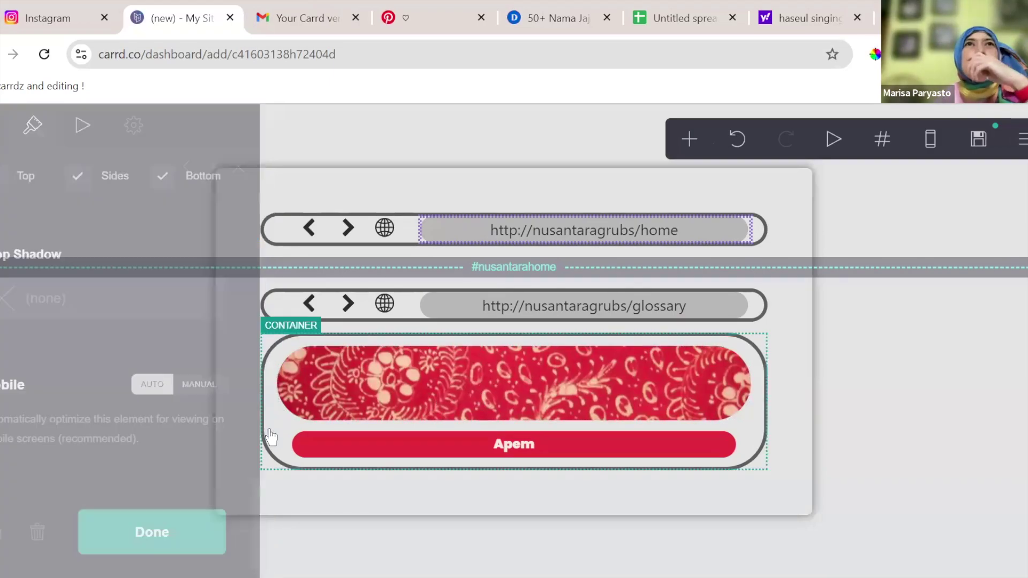
pyautogui.click(267, 434)
pyautogui.scroll(5, 115, 403)
pyautogui.scroll(8, 115, 403)
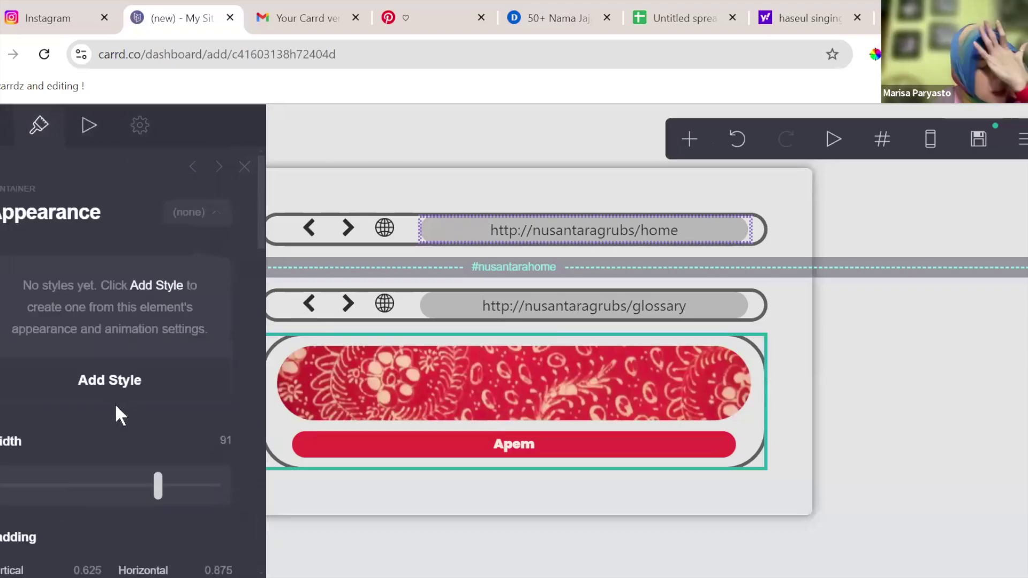
pyautogui.scroll(5, 68, 335)
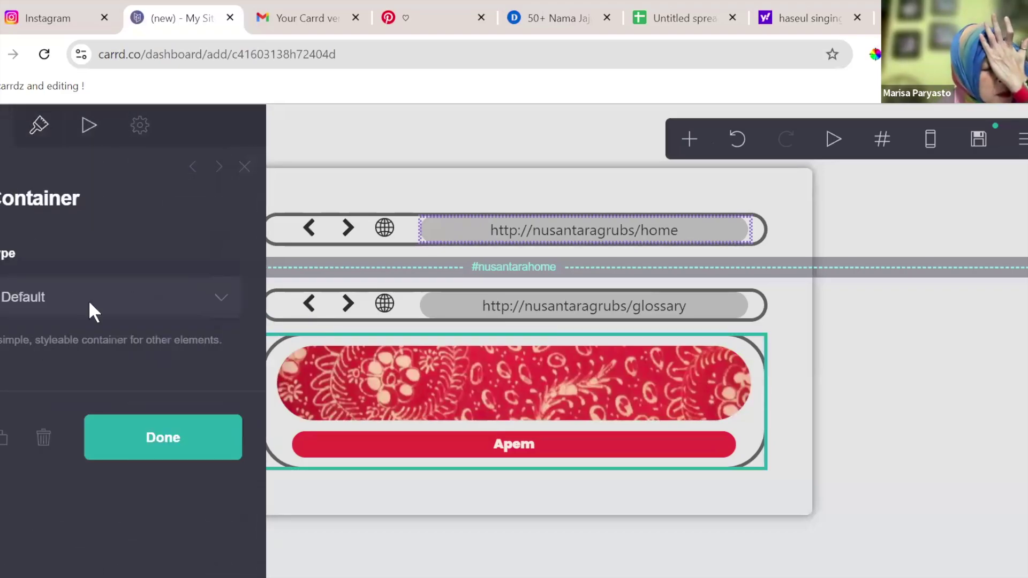
pyautogui.scroll(-12, 76, 288)
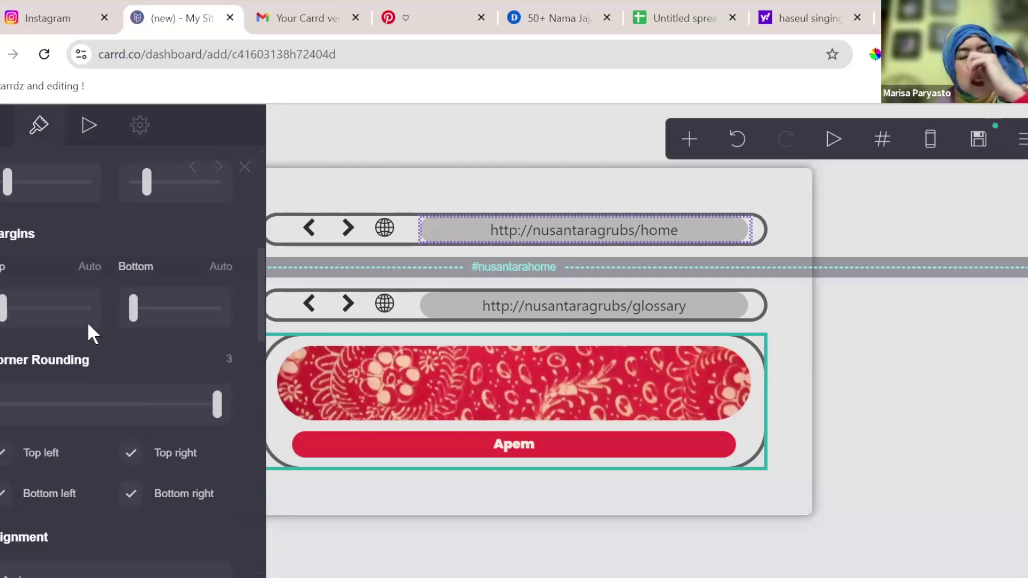
pyautogui.scroll(-6, 90, 329)
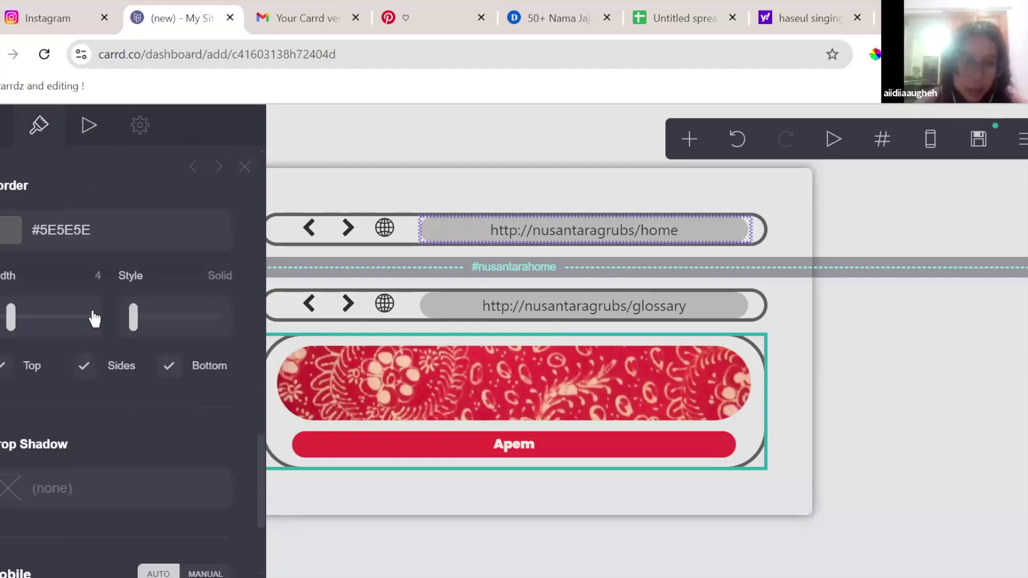
pyautogui.scroll(10, 93, 321)
pyautogui.scroll(6, 97, 315)
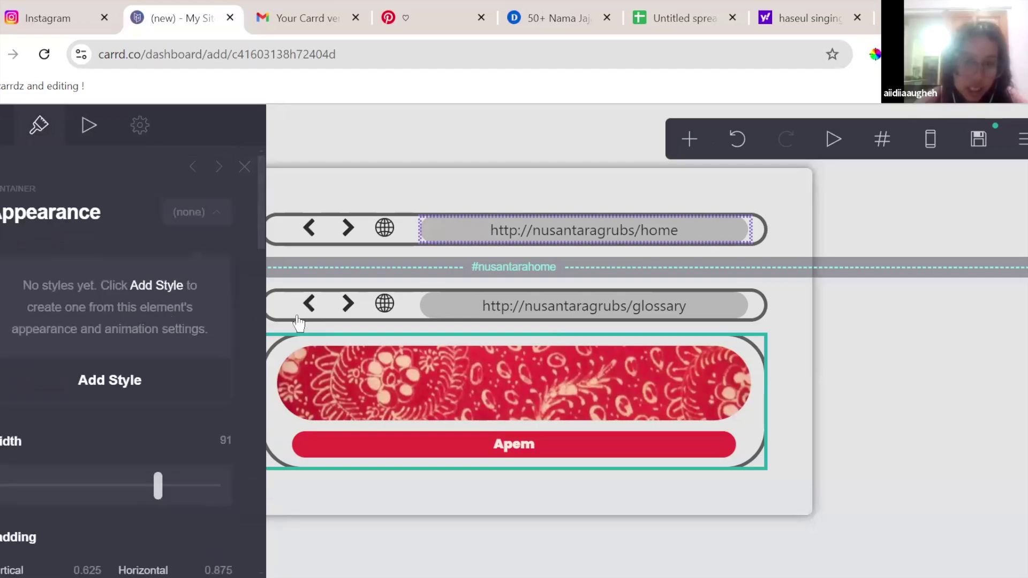
# - Open the page's background color and copy its hex value
pyautogui.click(417, 304)
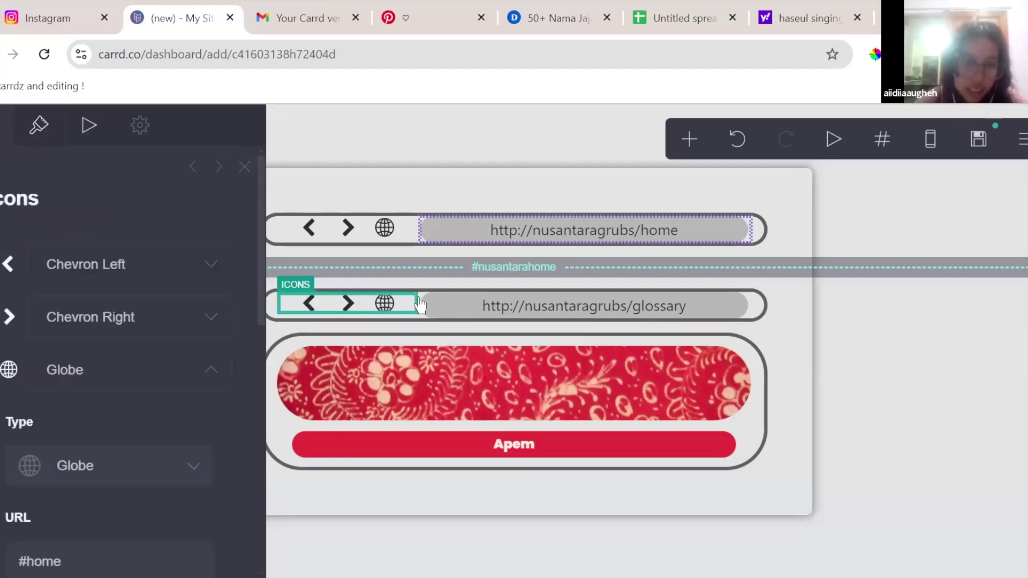
pyautogui.click(522, 287)
pyautogui.scroll(-15, 112, 280)
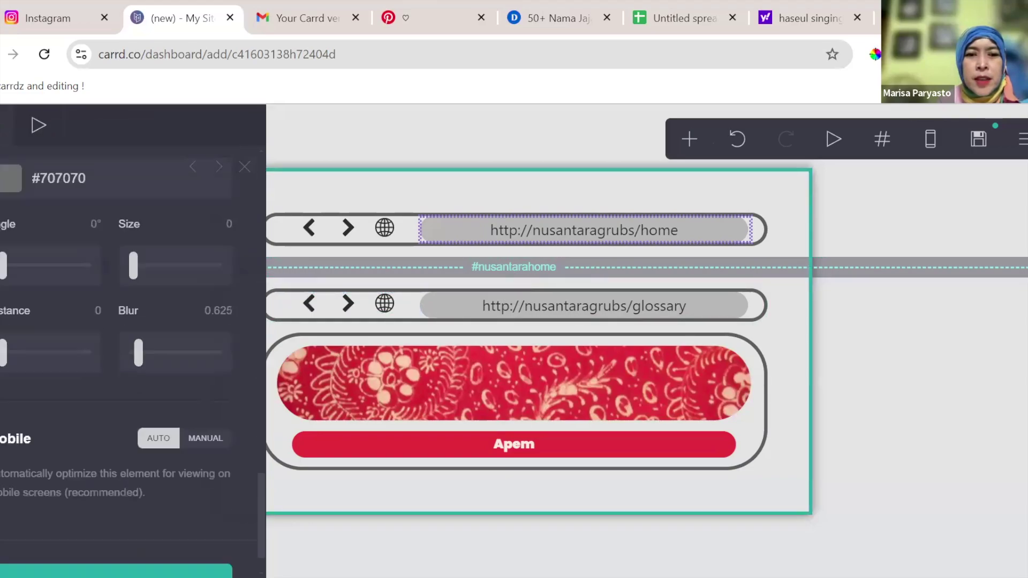
pyautogui.scroll(3, 113, 283)
pyautogui.click(138, 291)
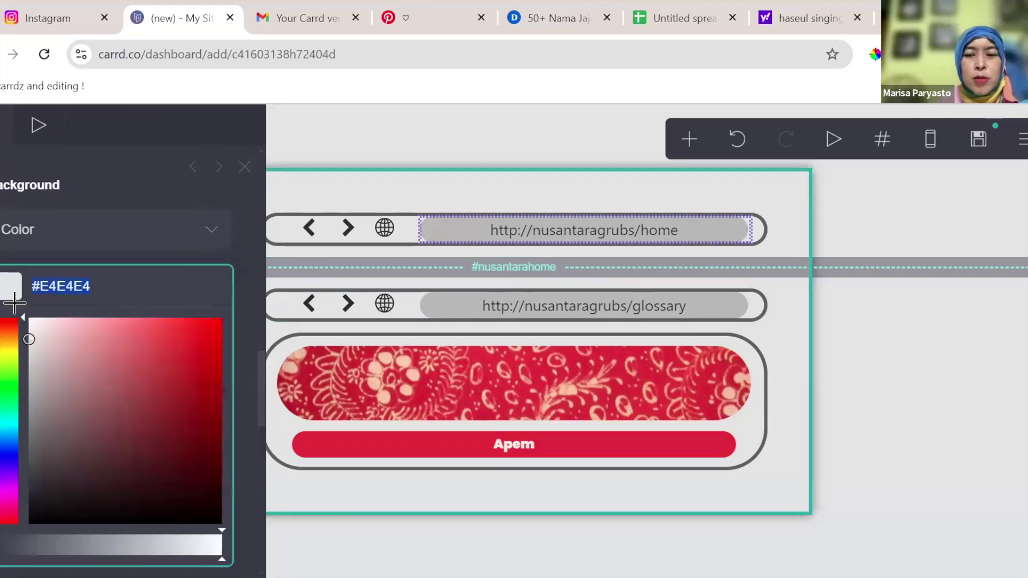
# - Set the Apem button's background color to the page's #E4E4E4
pyautogui.click(614, 452)
pyautogui.scroll(-10, 171, 387)
pyautogui.scroll(7, 137, 394)
pyautogui.click(92, 381)
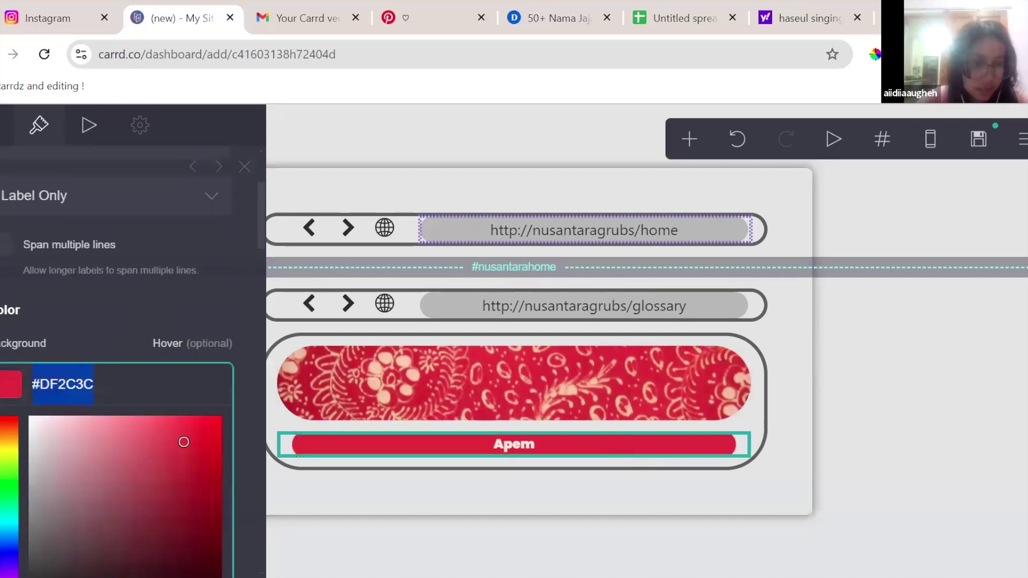
pyautogui.write('#E4E4E4')
pyautogui.press('Return')
pyautogui.click(533, 452)
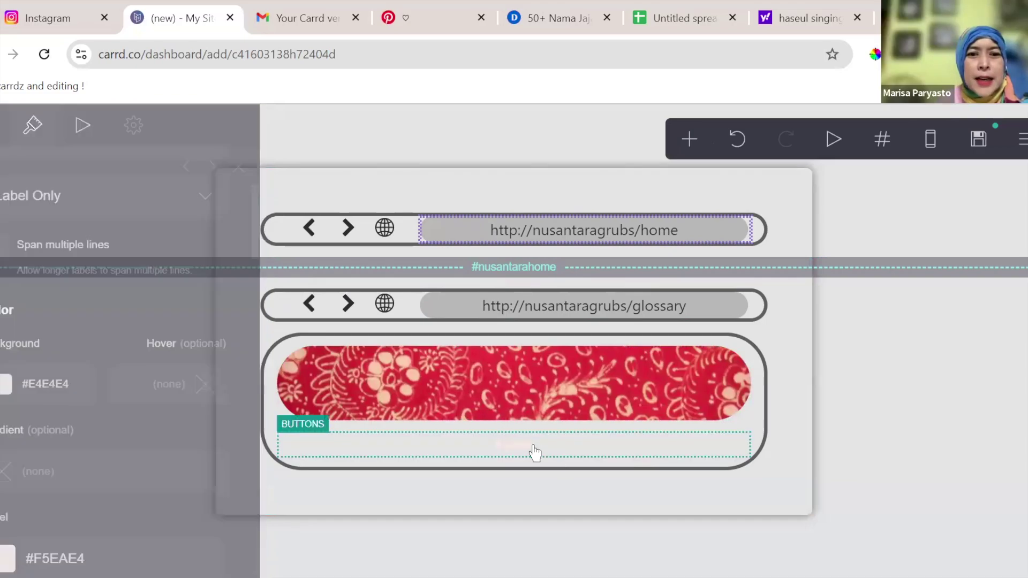
# - Change the Apem button's label color to the red #C74A4A
pyautogui.click(517, 453)
pyautogui.scroll(-1, 142, 369)
pyautogui.scroll(-3, 142, 369)
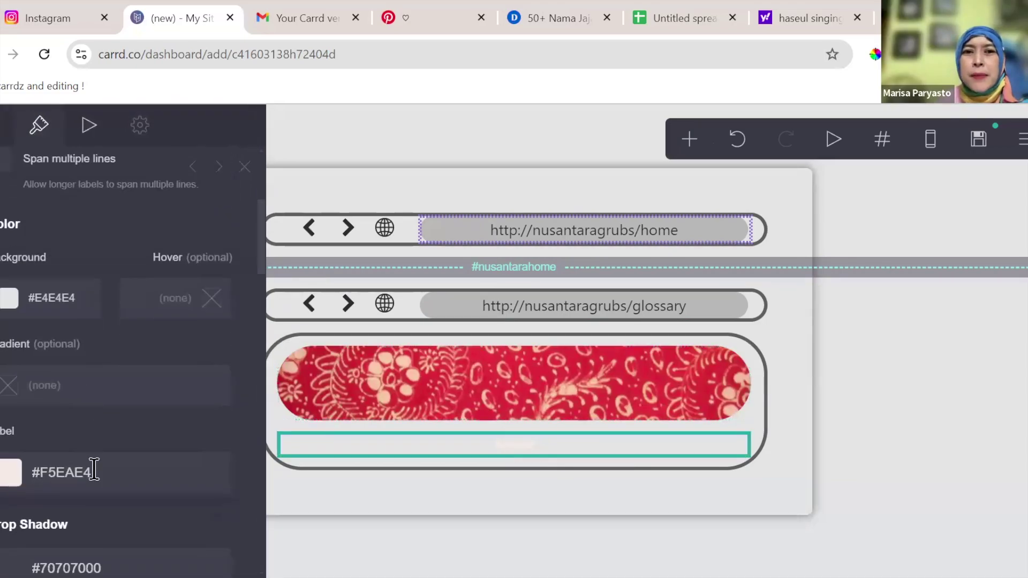
pyautogui.click(93, 471)
pyautogui.moveTo(9, 513); pyautogui.dragTo(11, 491)
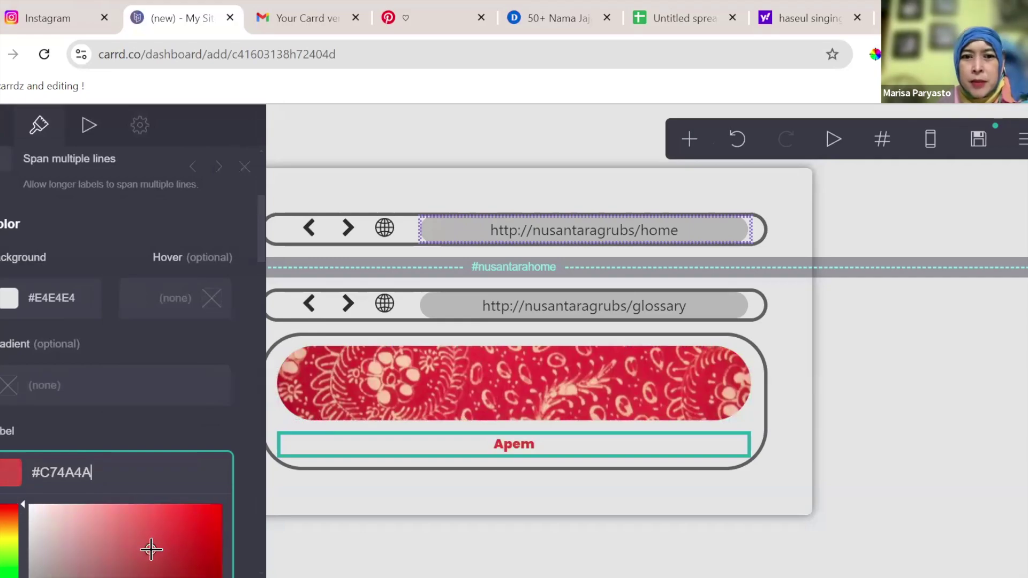
# - Increase the Apem button's height to 2
pyautogui.scroll(-10, 214, 441)
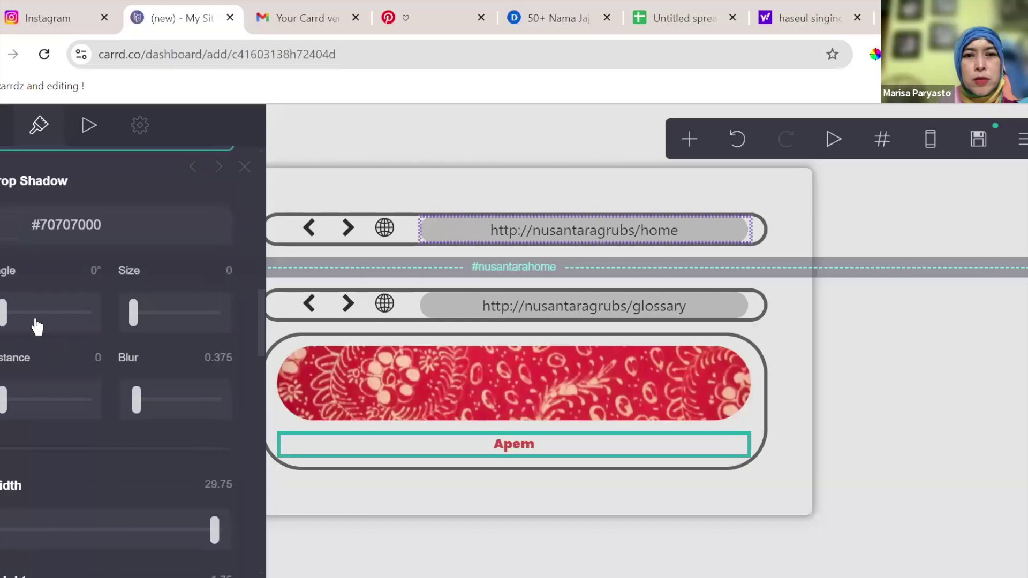
pyautogui.scroll(-5, 117, 440)
pyautogui.moveTo(45, 284); pyautogui.dragTo(55, 316)
pyautogui.scroll(10, 78, 333)
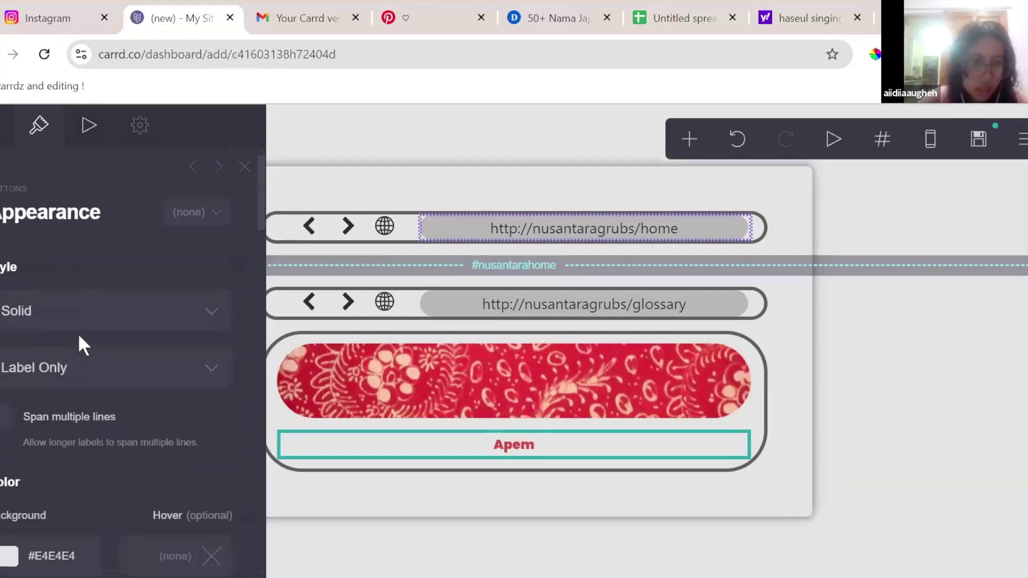
# - Look through the Apem button's color, shadow, size, corner rounding and font settings
pyautogui.scroll(-15, 78, 334)
pyautogui.scroll(4, 78, 335)
pyautogui.scroll(6, 78, 335)
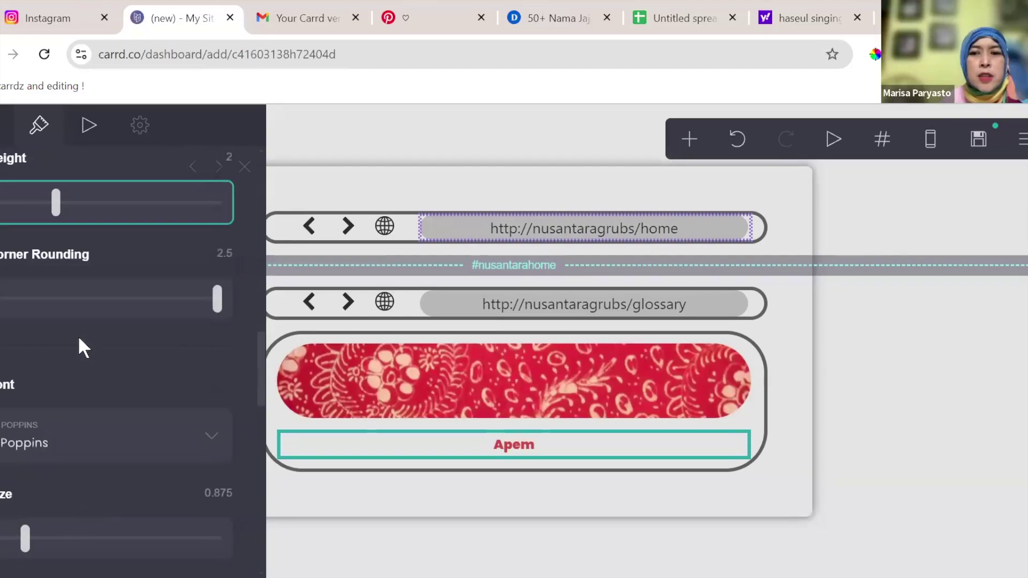
pyautogui.scroll(2, 78, 336)
pyautogui.scroll(8, 78, 336)
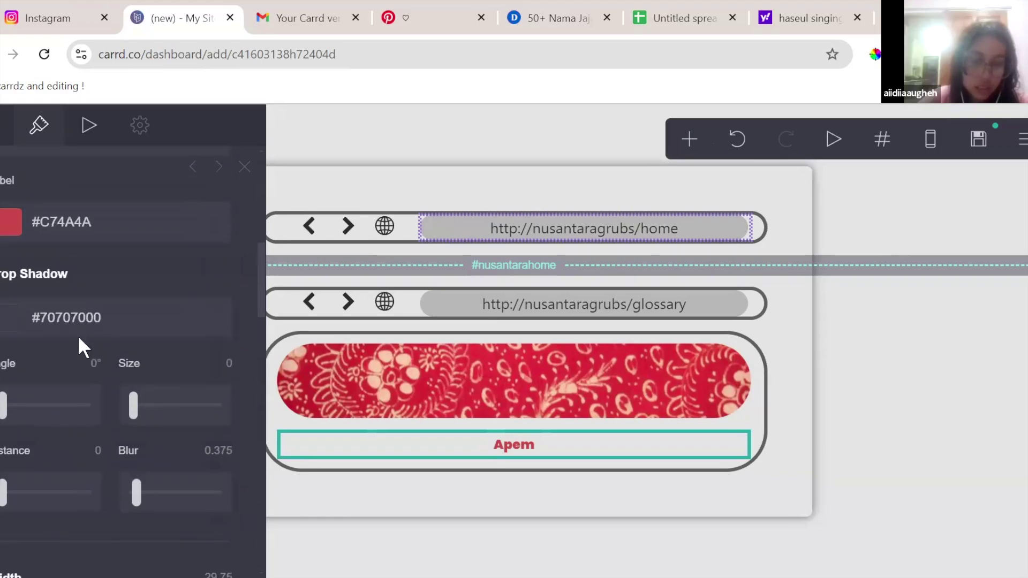
pyautogui.scroll(-8, 78, 335)
pyautogui.scroll(3, 77, 337)
pyautogui.scroll(-3, 96, 394)
pyautogui.scroll(2, 95, 388)
pyautogui.scroll(-5, 96, 390)
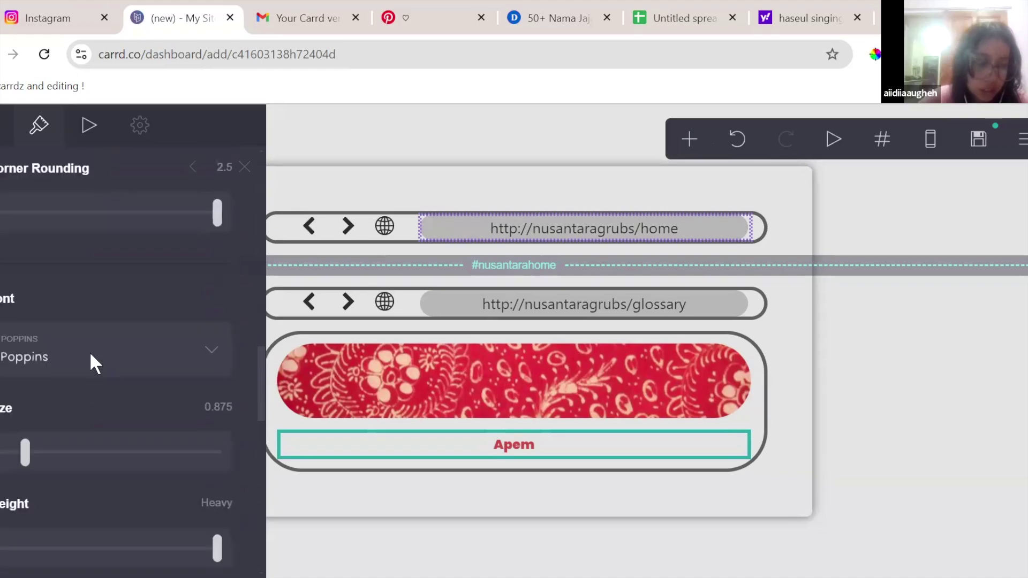
pyautogui.scroll(8, 159, 427)
pyautogui.scroll(-3, 144, 363)
pyautogui.scroll(-5, 142, 364)
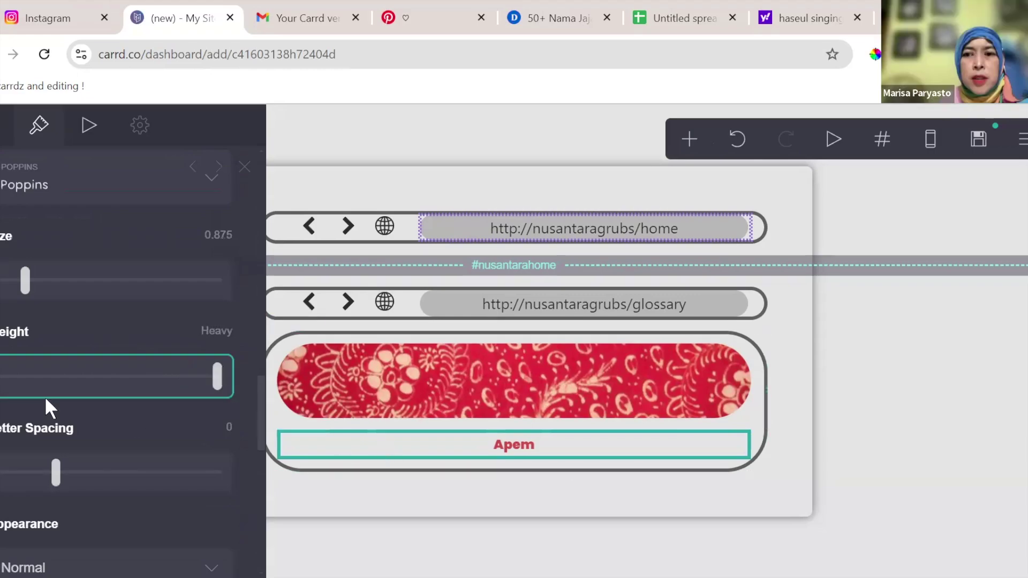
pyautogui.scroll(6, 44, 396)
pyautogui.scroll(-2, 158, 396)
pyautogui.scroll(-1, 160, 397)
pyautogui.scroll(5, 171, 426)
pyautogui.scroll(5, 133, 351)
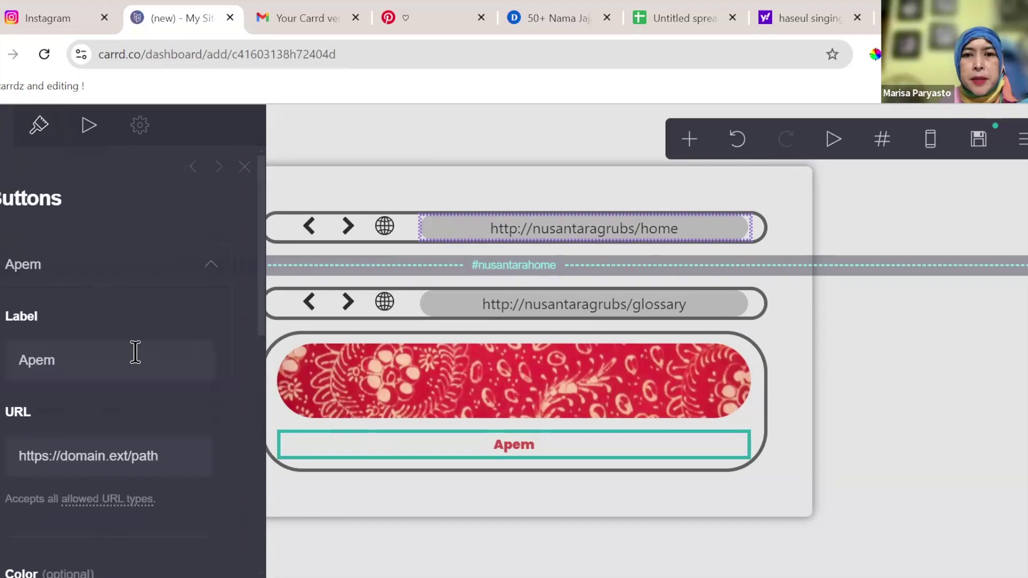
# - Reduce the Apem button's width to 21.125
pyautogui.scroll(-2, 136, 352)
pyautogui.scroll(-15, 160, 374)
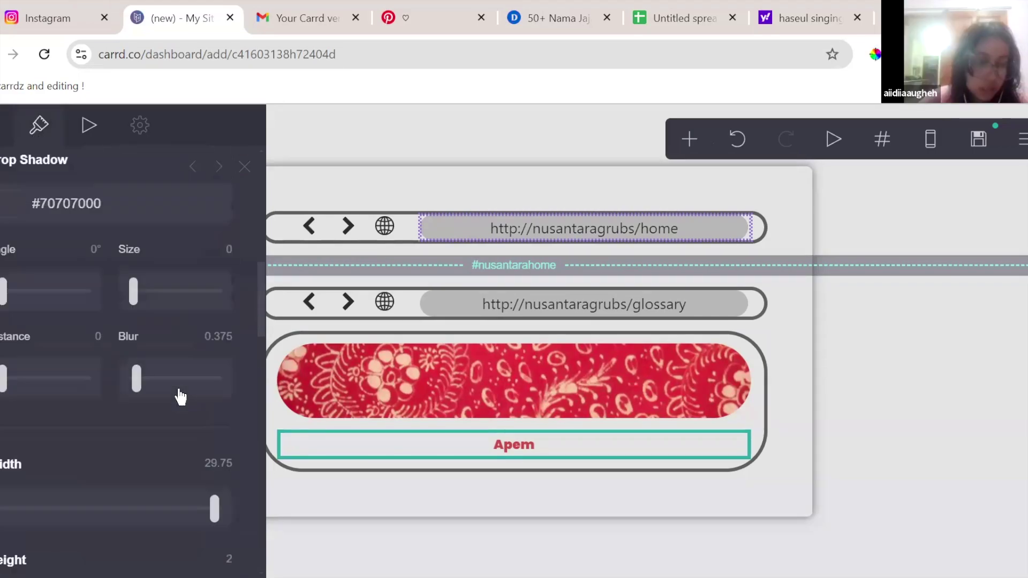
pyautogui.scroll(3, 179, 397)
pyautogui.moveTo(214, 257); pyautogui.dragTo(140, 262)
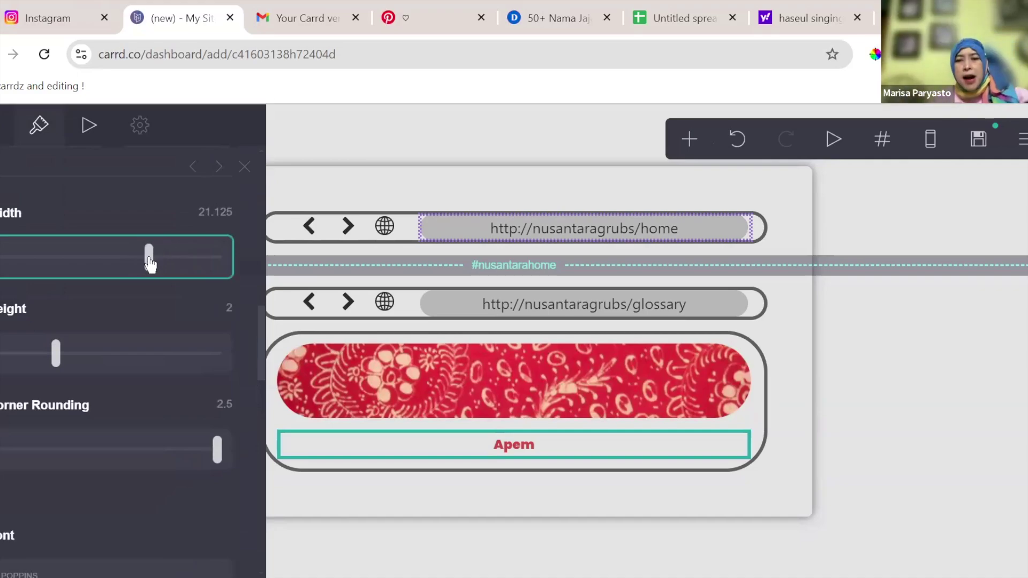
# - Check the Apem button's layout, spacing, margins and alignment settings along with its colors
pyautogui.scroll(-15, 155, 369)
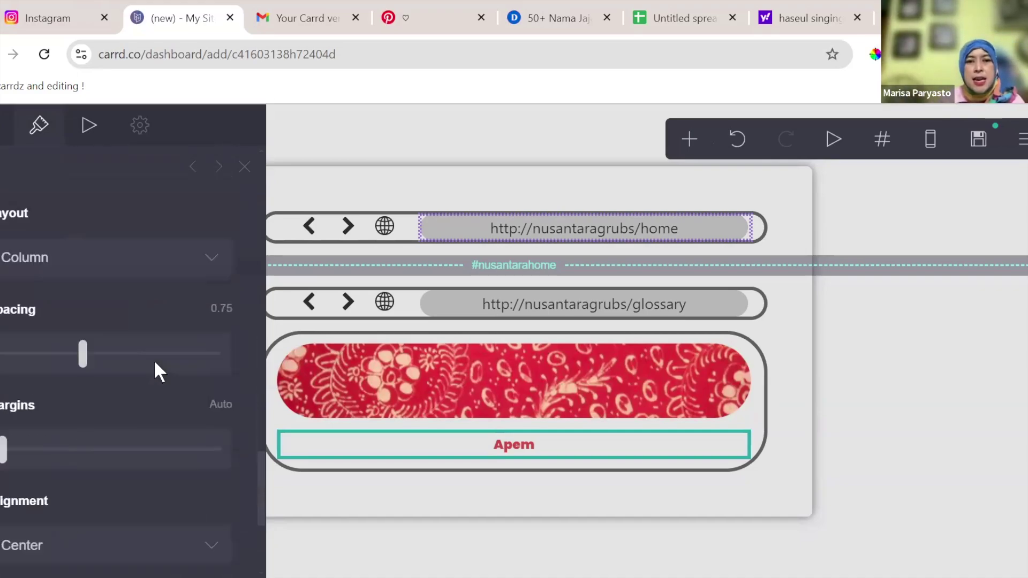
pyautogui.scroll(15, 155, 364)
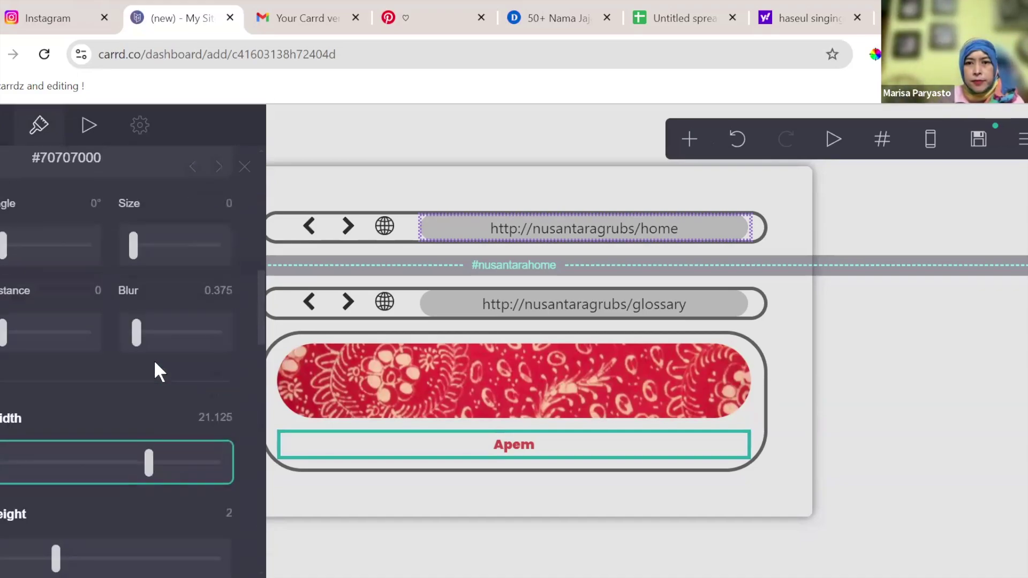
pyautogui.scroll(5, 155, 364)
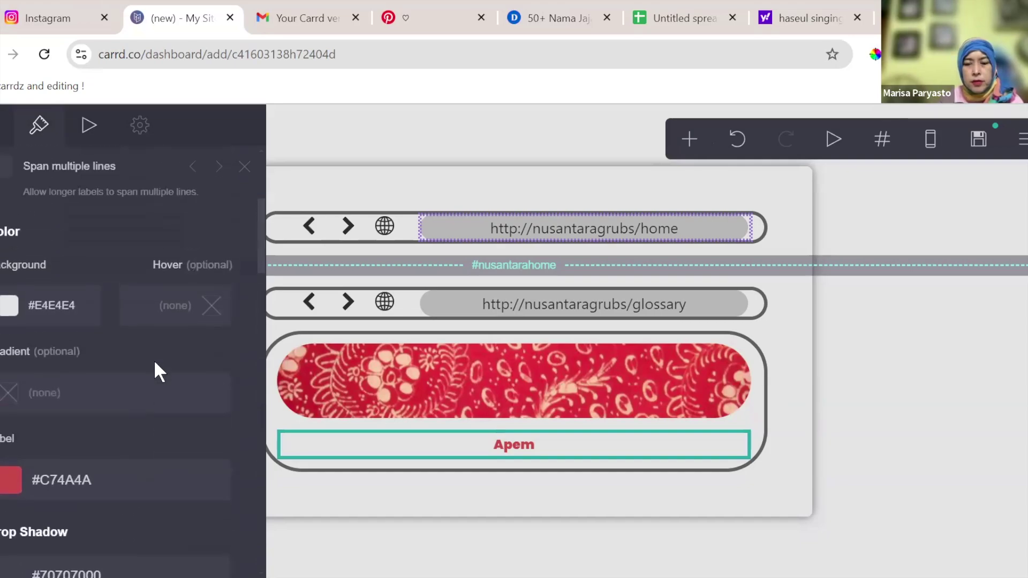
pyautogui.scroll(-2, 123, 454)
pyautogui.scroll(4, 124, 435)
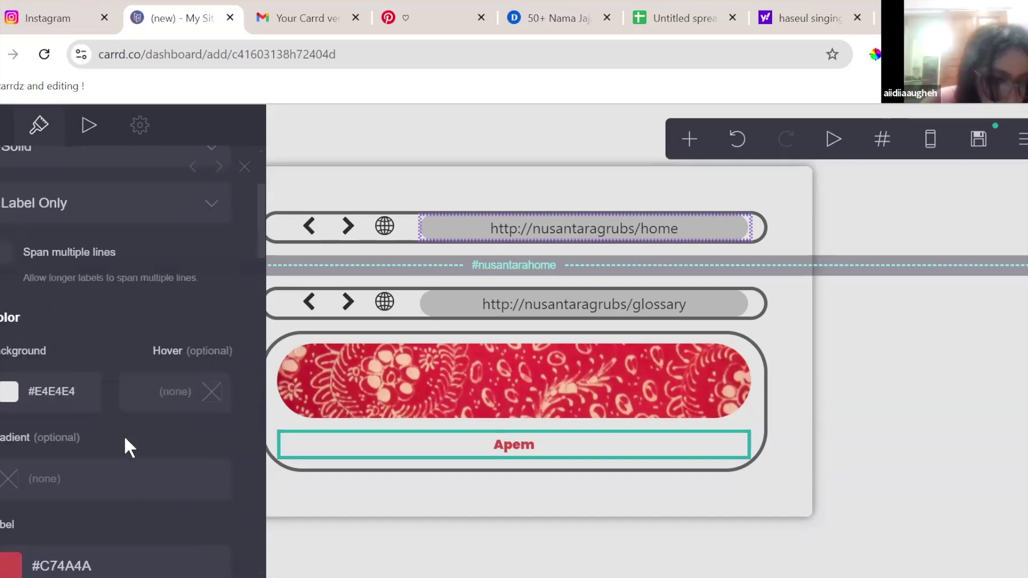
pyautogui.scroll(1, 124, 436)
pyautogui.scroll(-10, 124, 436)
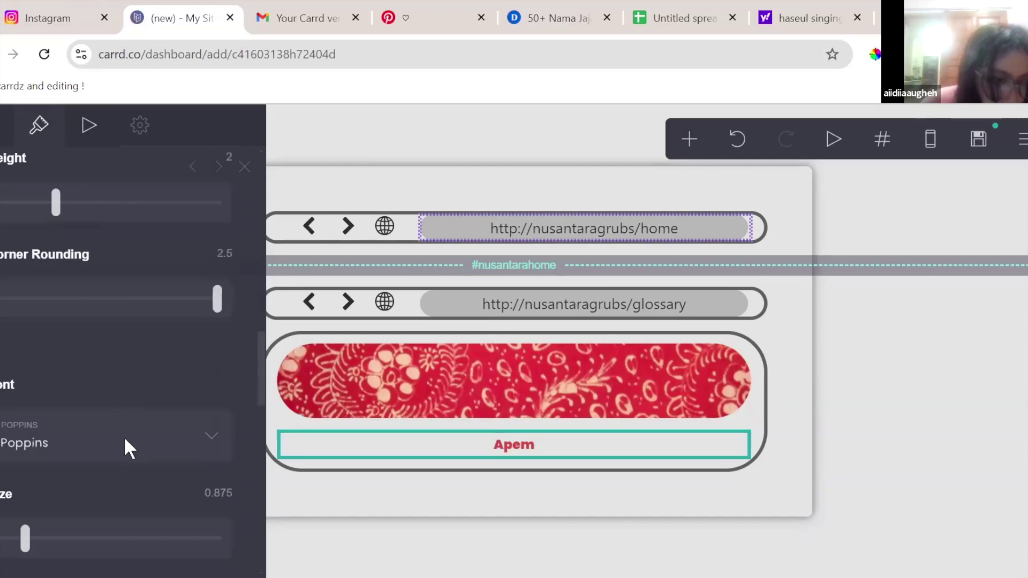
pyautogui.scroll(-8, 125, 439)
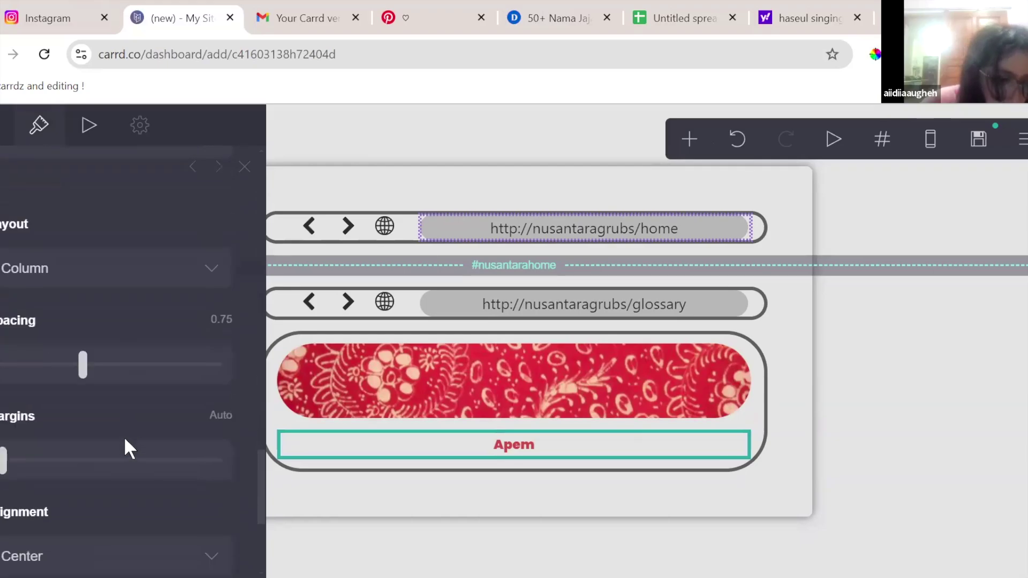
# - Switch to the Yahoo video results and play "HASEUL SINGING OPERA 2021 Nella Fantasia -raw cut-"
pyautogui.click(793, 16)
pyautogui.scroll(-5, 589, 299)
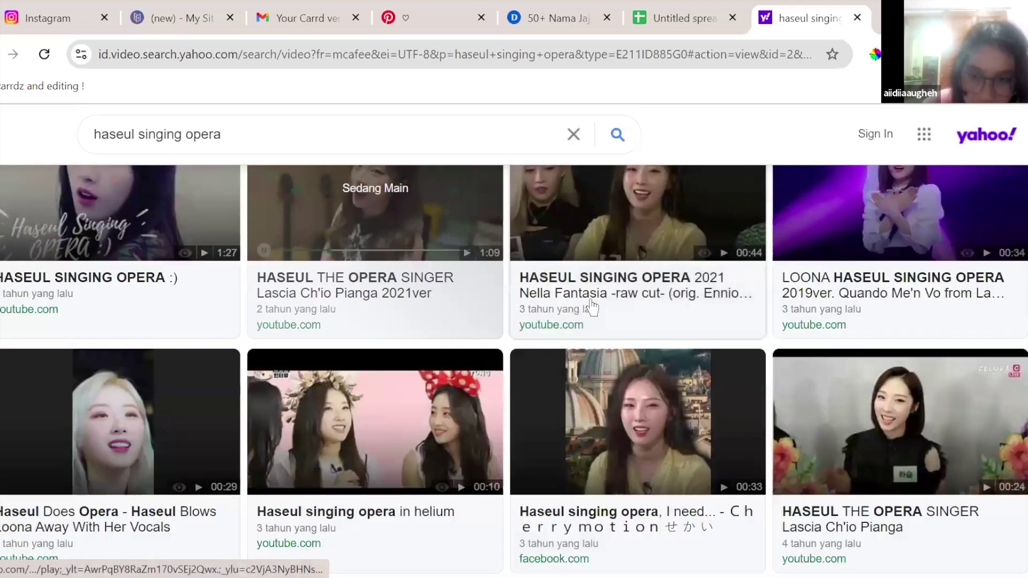
pyautogui.click(629, 197)
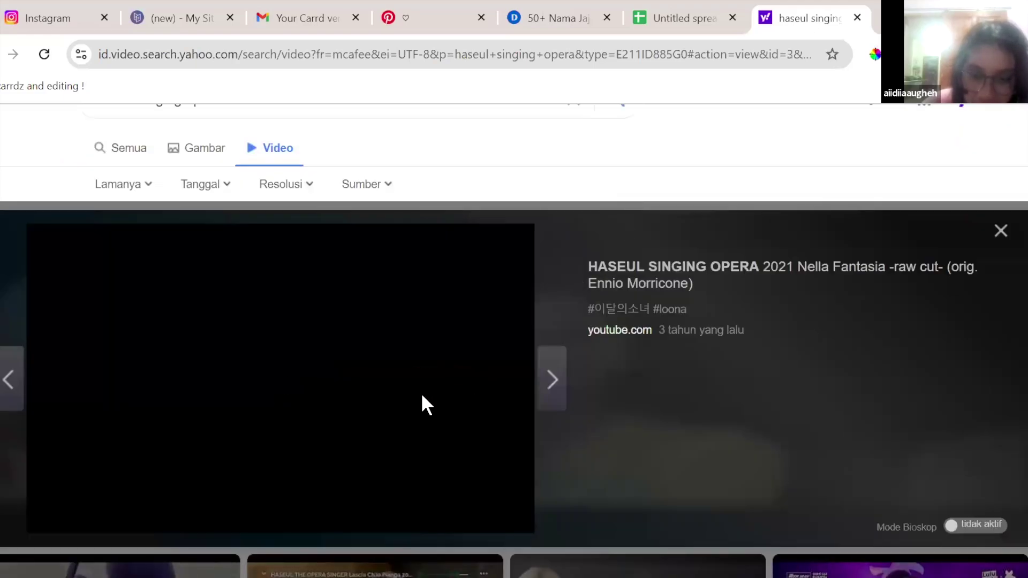
pyautogui.click(250, 399)
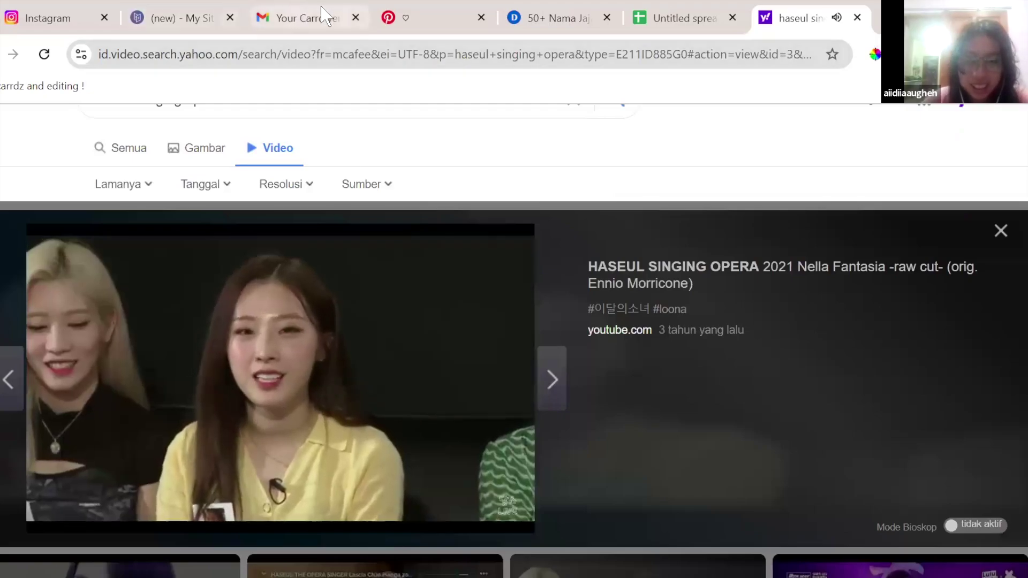
# - Return to the Carrd editor and close the Yahoo video results
pyautogui.click(289, 16)
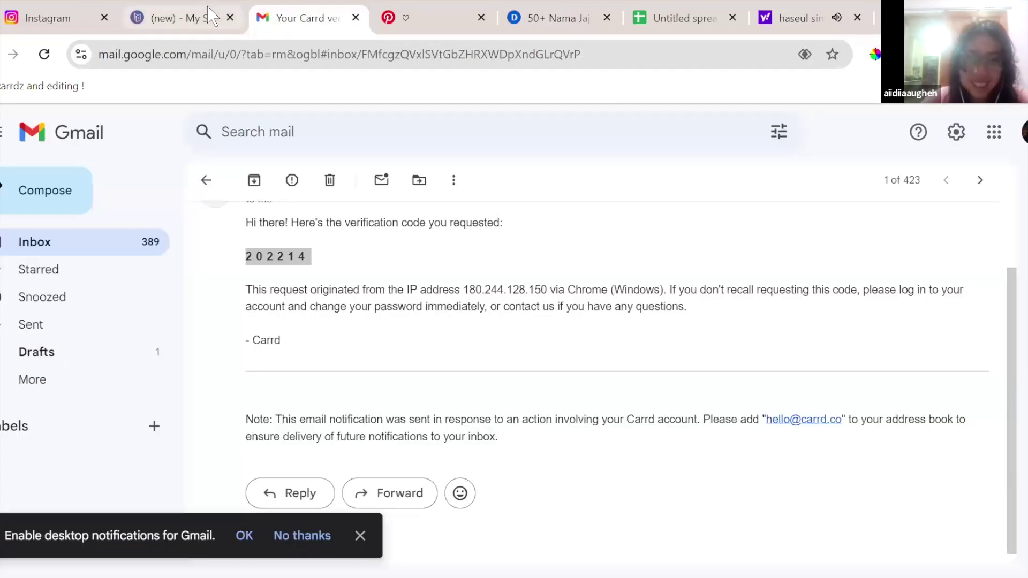
pyautogui.click(208, 16)
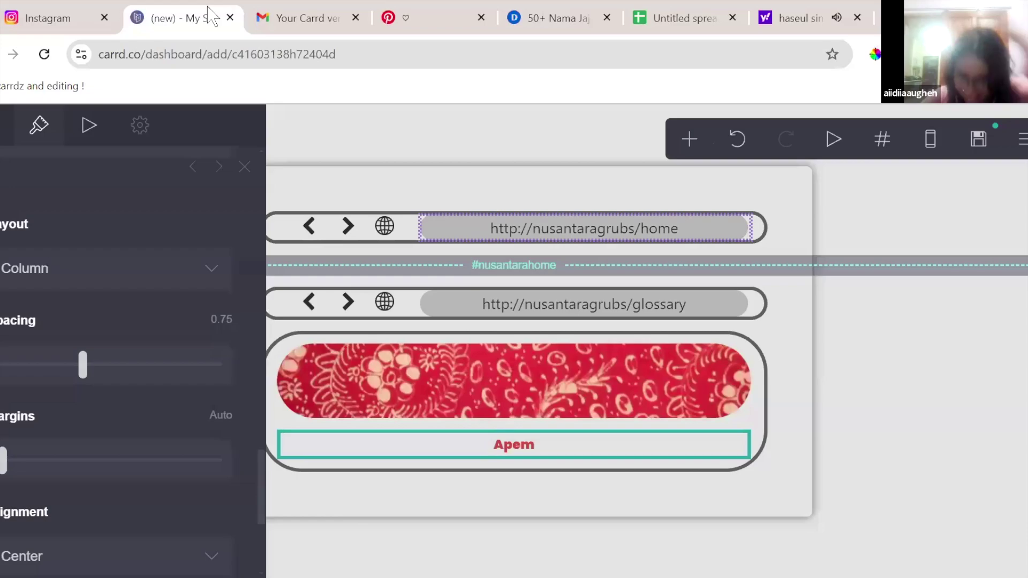
pyautogui.click(857, 17)
# - Look through all of the Apem button's appearance settings, from style, color and size down to font, layout, alignment and mobile
pyautogui.scroll(-5, 225, 451)
pyautogui.scroll(10, 226, 450)
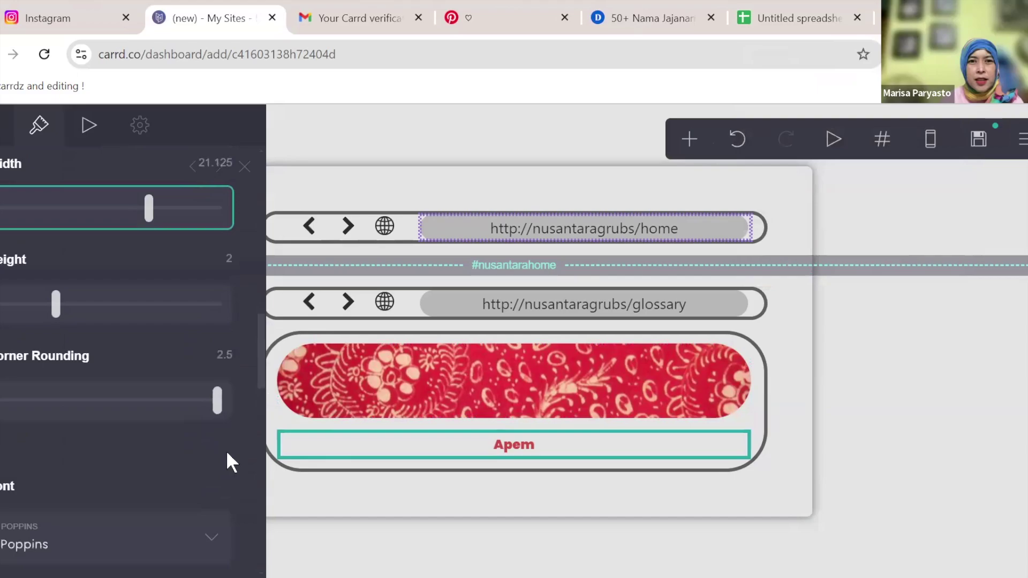
pyautogui.scroll(-5, 226, 451)
pyautogui.scroll(-6, 228, 460)
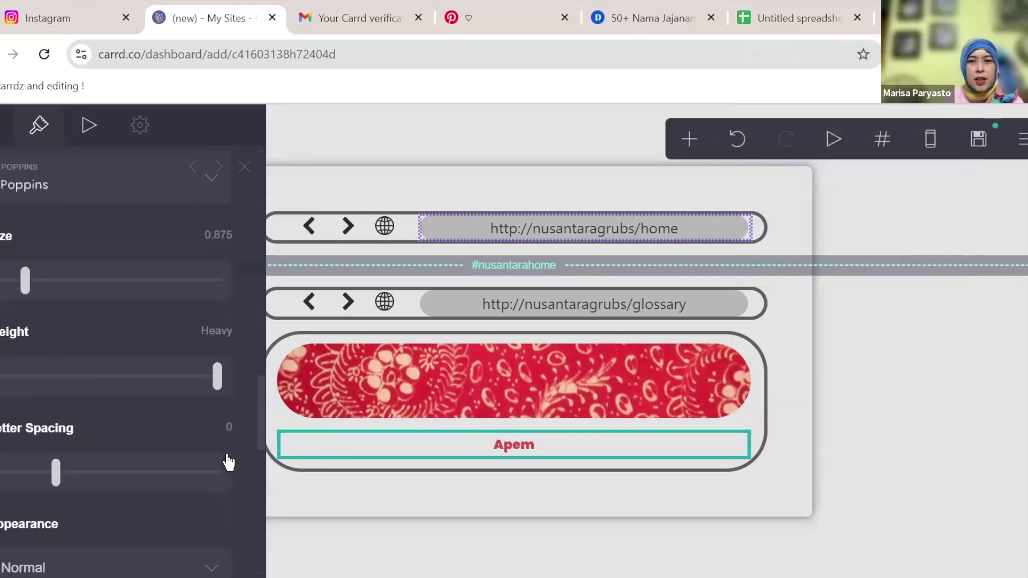
pyautogui.scroll(4, 227, 460)
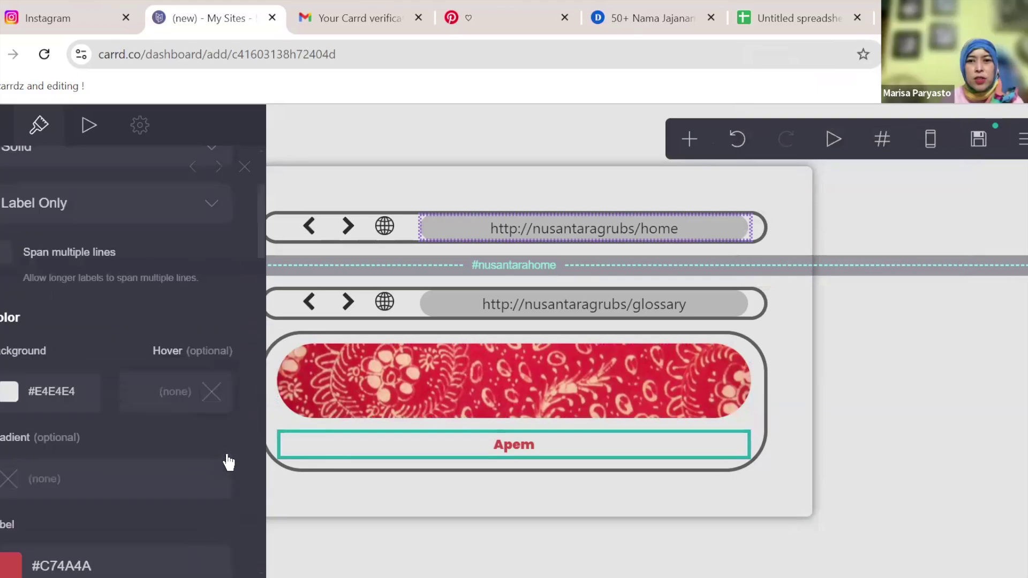
pyautogui.scroll(-6, 227, 460)
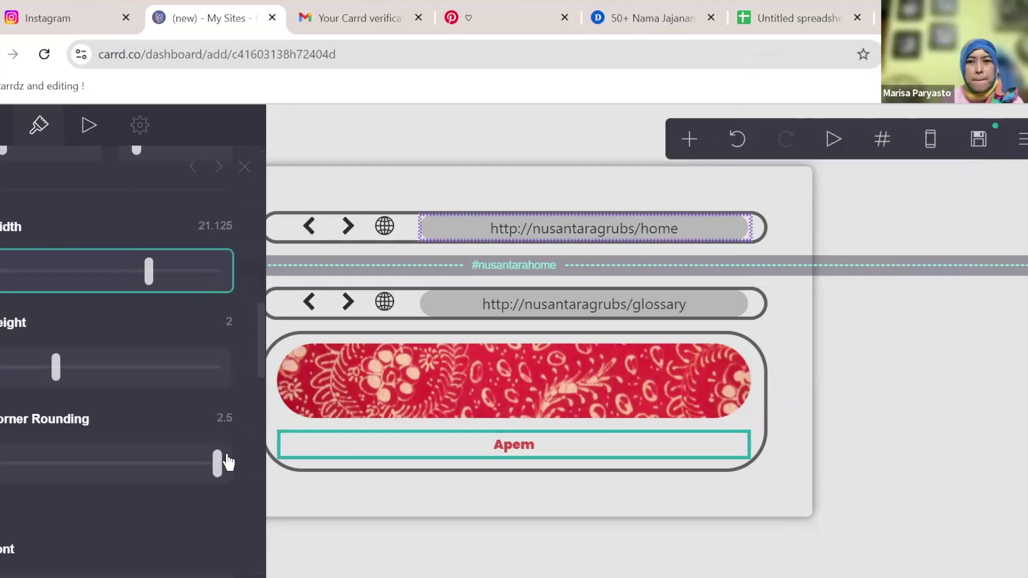
pyautogui.scroll(-2, 228, 462)
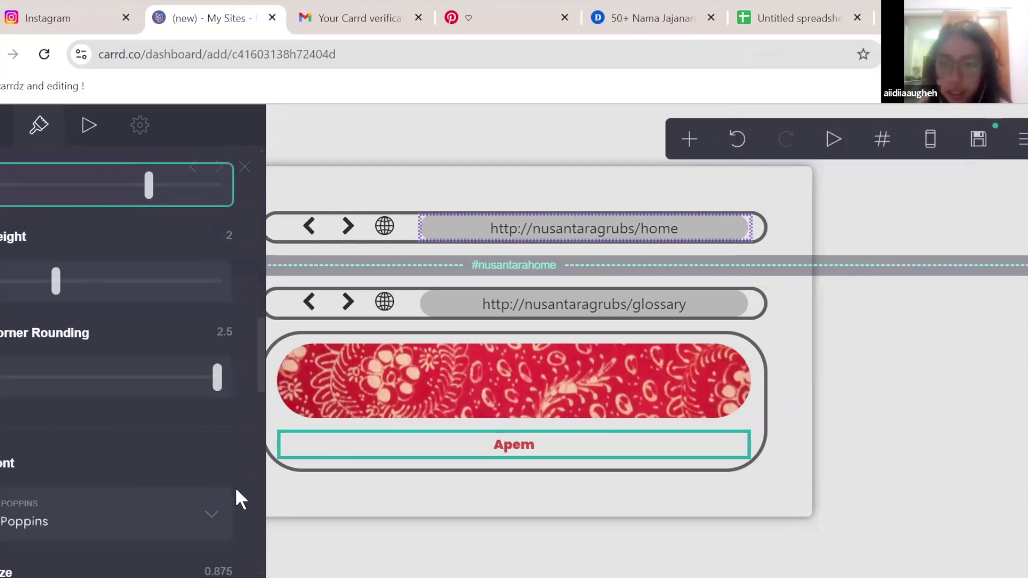
pyautogui.scroll(-4, 236, 489)
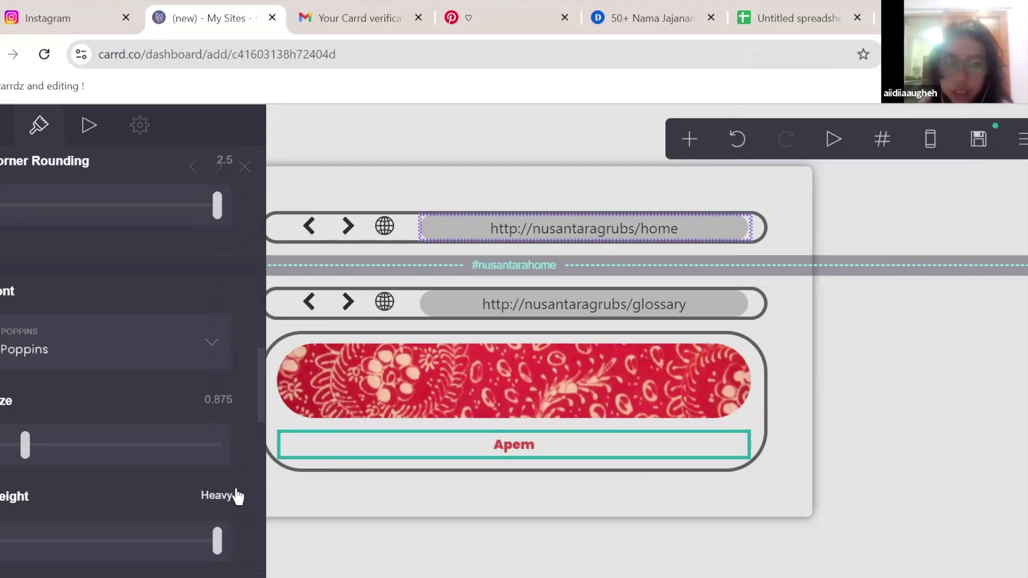
pyautogui.scroll(-6, 237, 495)
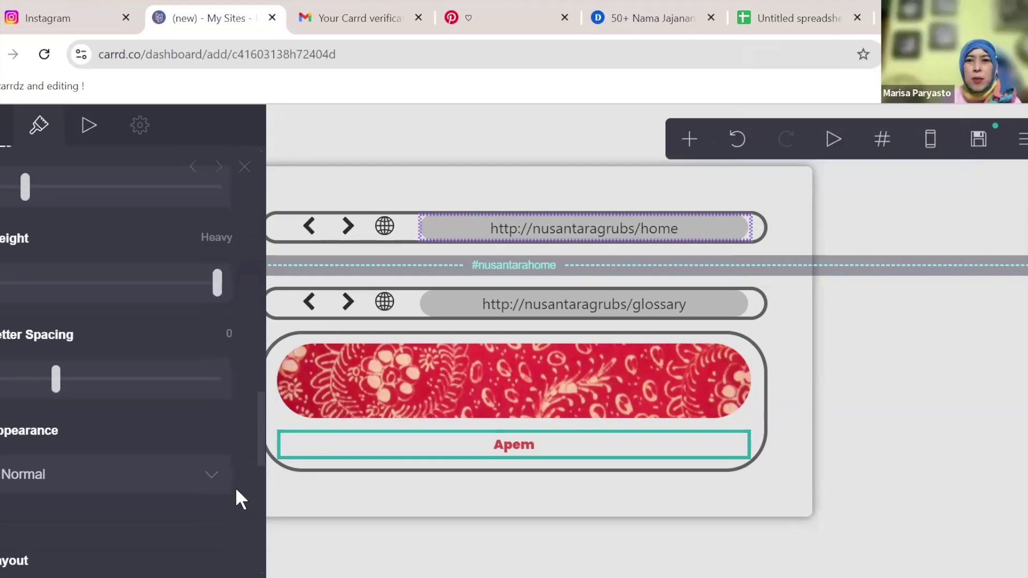
pyautogui.scroll(-6, 235, 486)
pyautogui.scroll(-4, 235, 487)
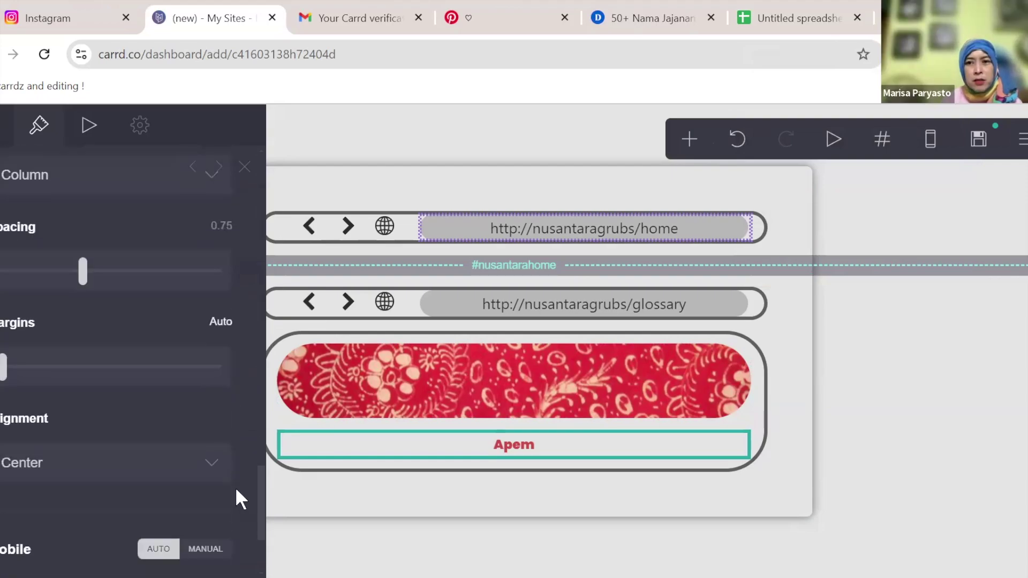
pyautogui.scroll(-4, 184, 425)
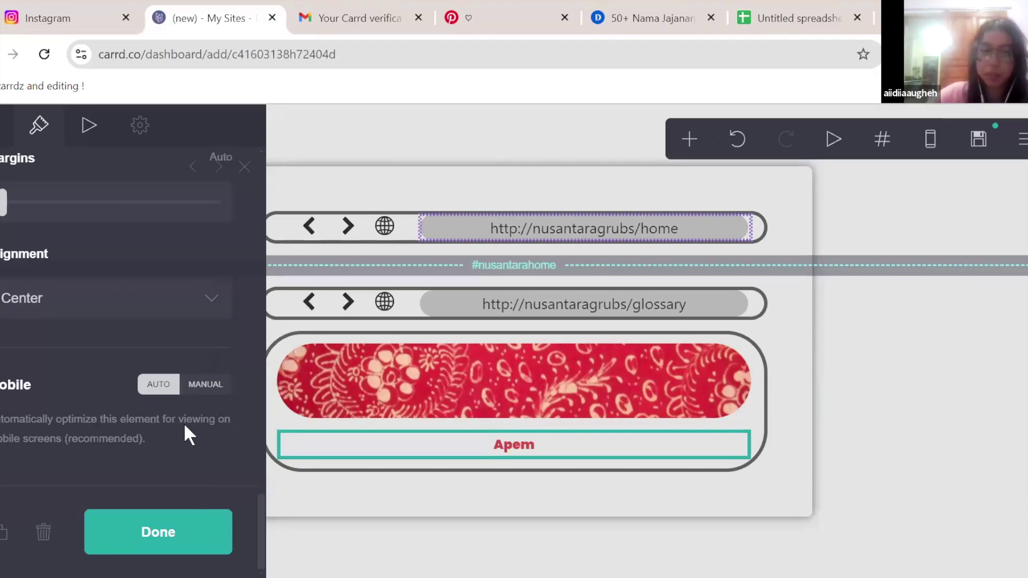
pyautogui.scroll(15, 159, 383)
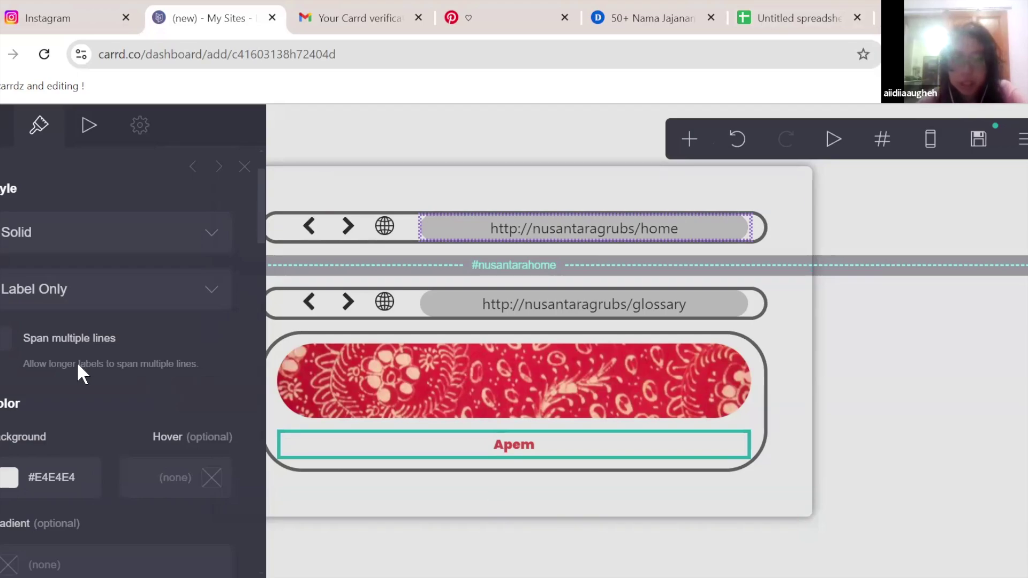
pyautogui.scroll(-8, 78, 364)
pyautogui.scroll(-10, 76, 362)
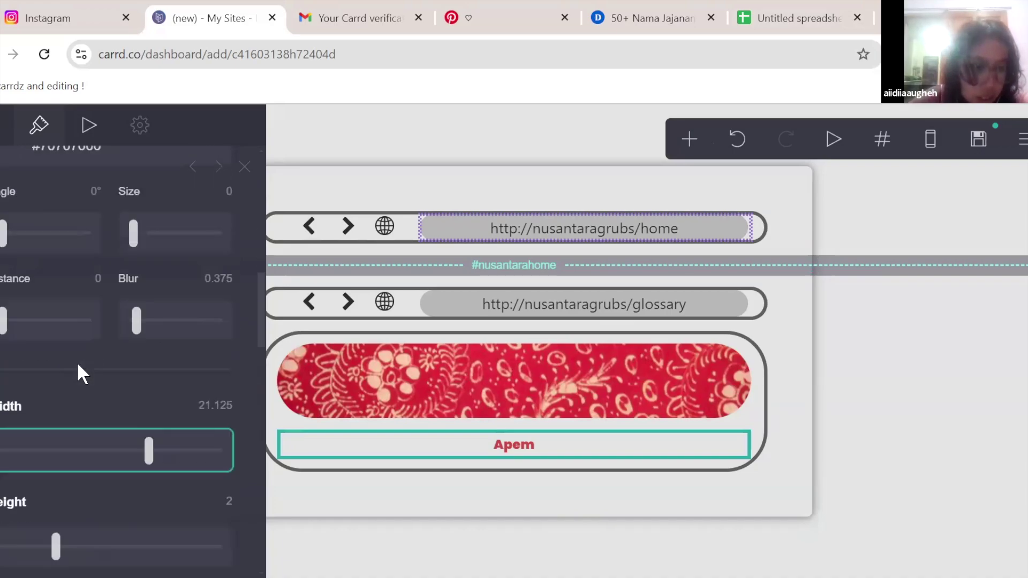
pyautogui.scroll(-10, 84, 380)
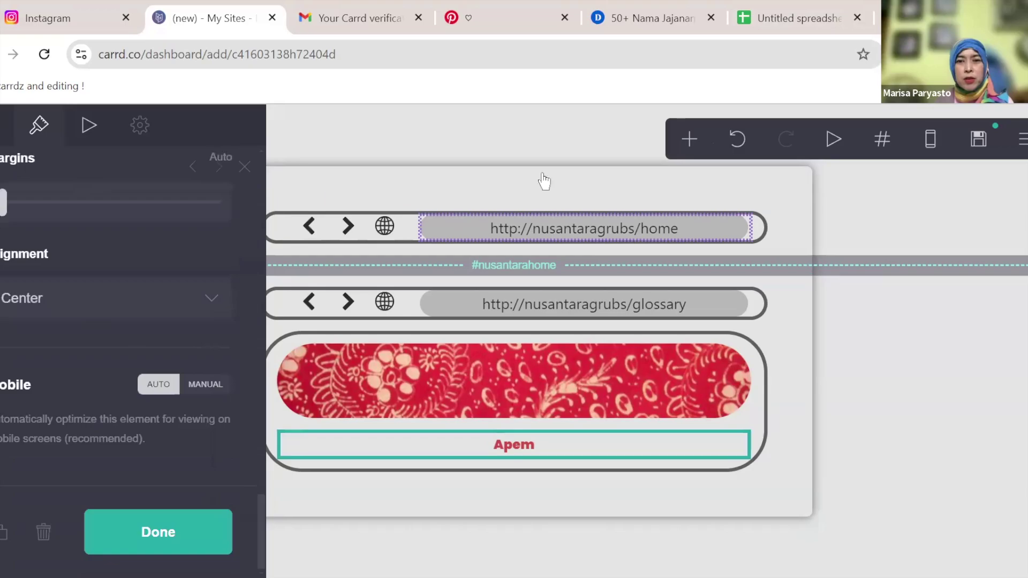
# - Search the web for "enstars release date" in a new browser tab and look over the results
pyautogui.hotkey('ctrl', 't')
pyautogui.write('r')
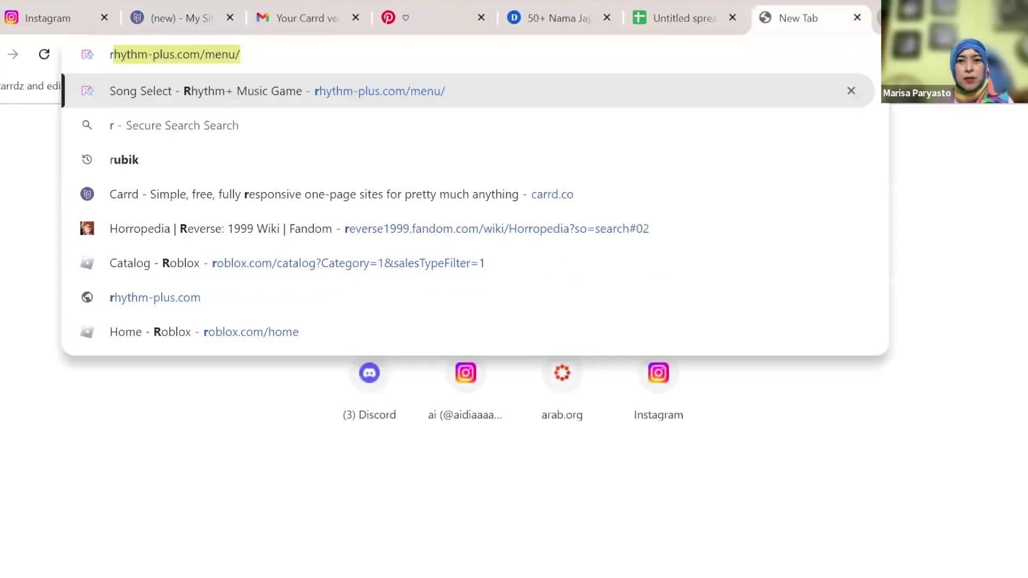
pyautogui.press('BackSpace')
pyautogui.press('BackSpace')
pyautogui.write('enstarss')
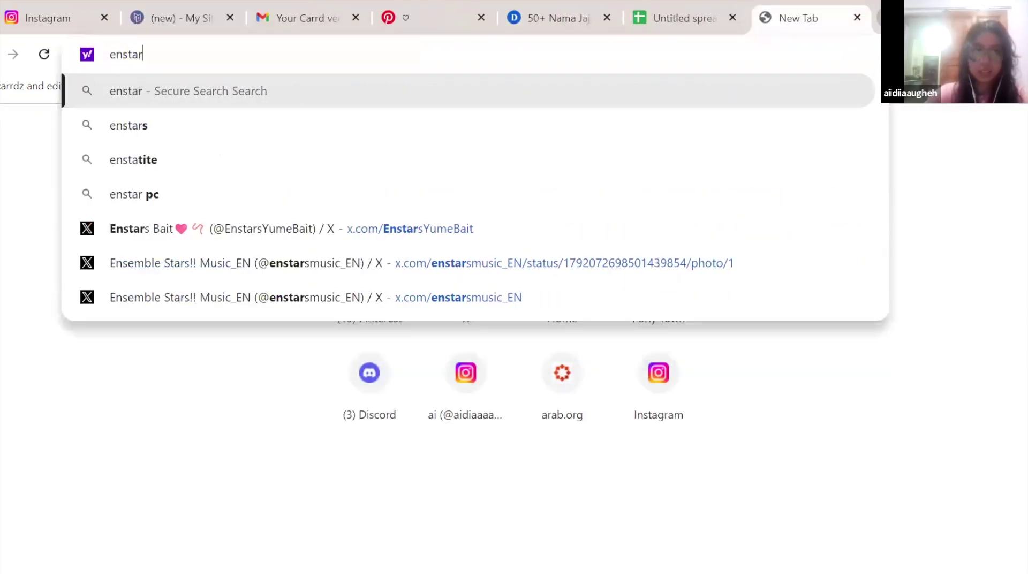
pyautogui.press('BackSpace')
pyautogui.write('release ')
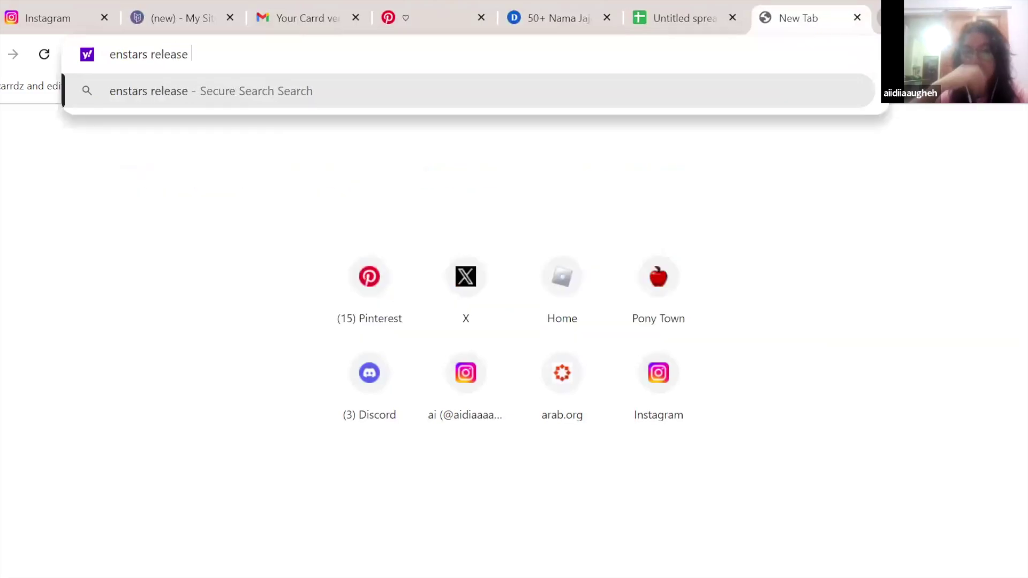
pyautogui.write('date')
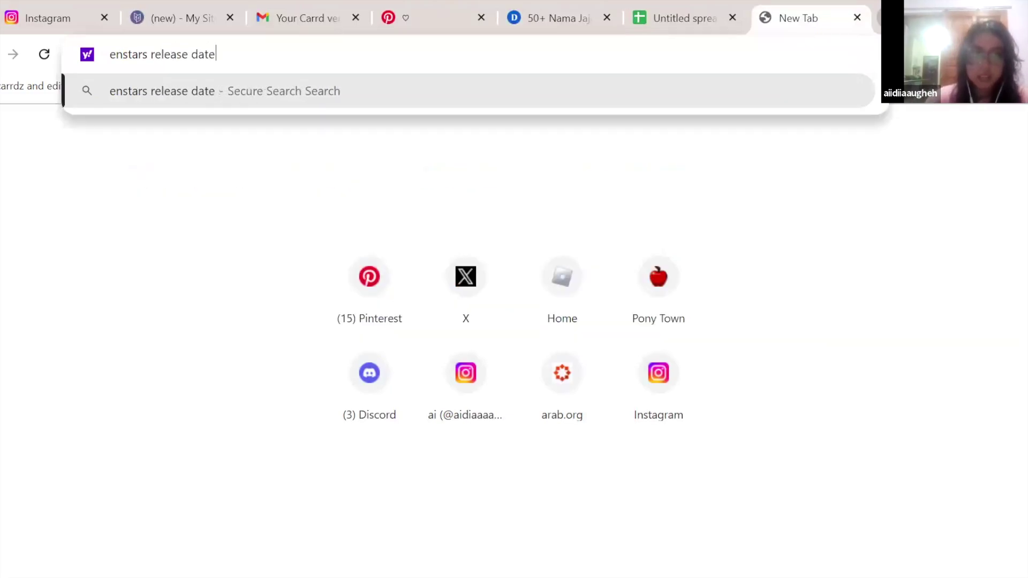
pyautogui.press('Return')
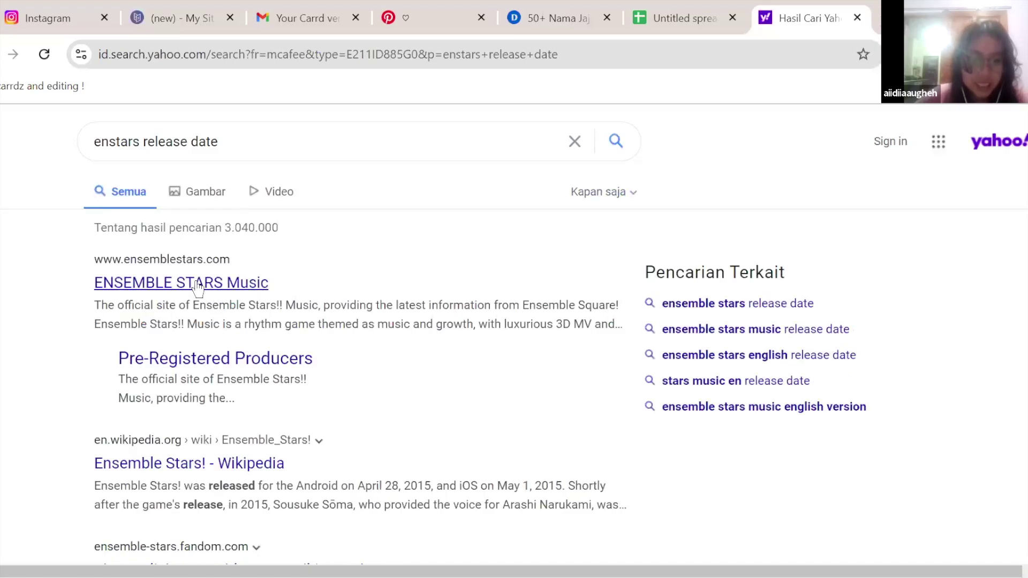
pyautogui.scroll(-2, 197, 288)
pyautogui.scroll(2, 478, 211)
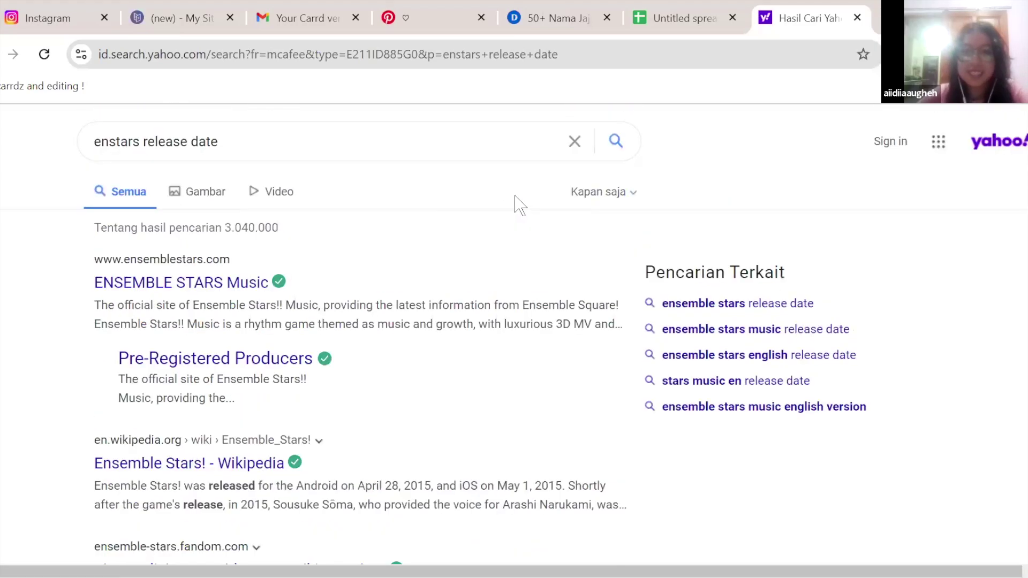
pyautogui.tripleClick(417, 158)
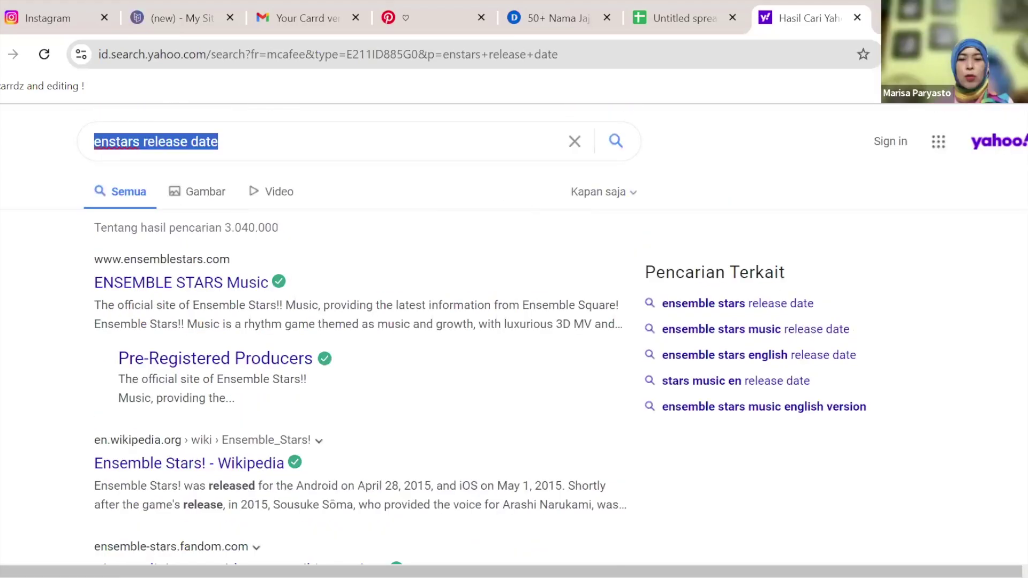
# - Switch back to the Carrd editor, reselect the Apem button and examine its color, shadow, size, font and layout settings
pyautogui.click(315, 8)
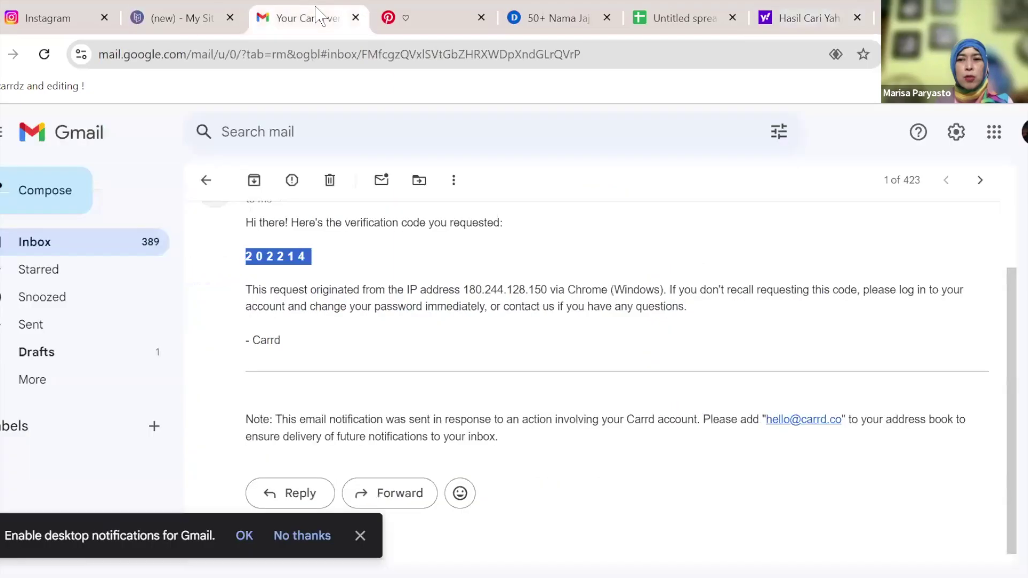
pyautogui.click(182, 14)
pyautogui.scroll(10, 160, 365)
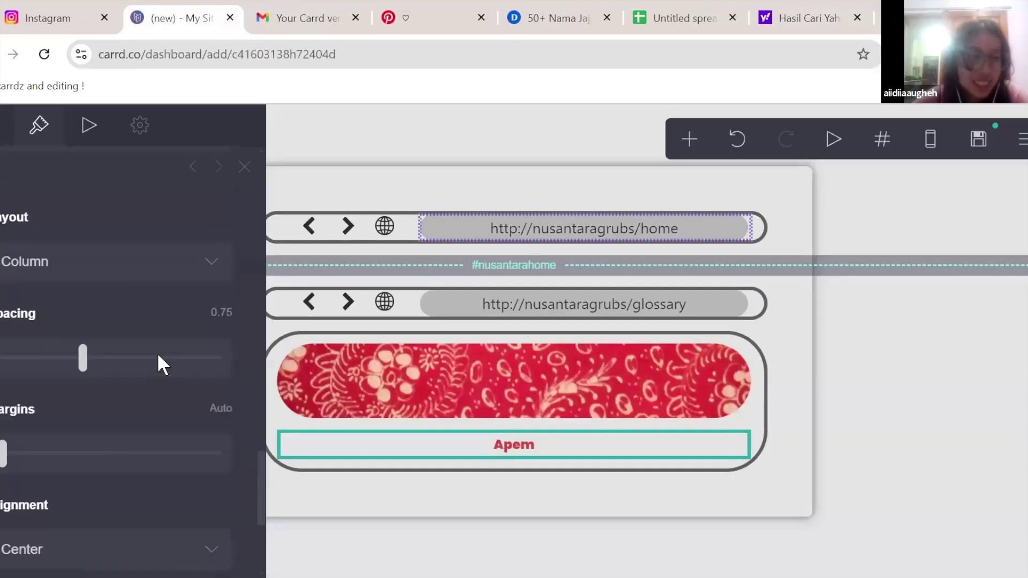
pyautogui.scroll(10, 158, 357)
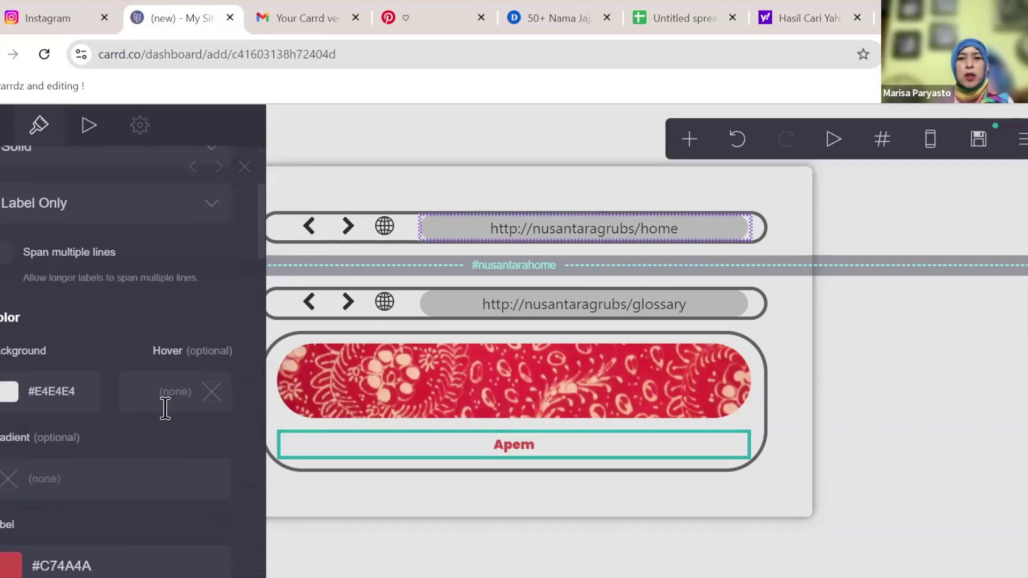
pyautogui.scroll(2, 159, 399)
pyautogui.scroll(-5, 163, 405)
pyautogui.scroll(-5, 165, 408)
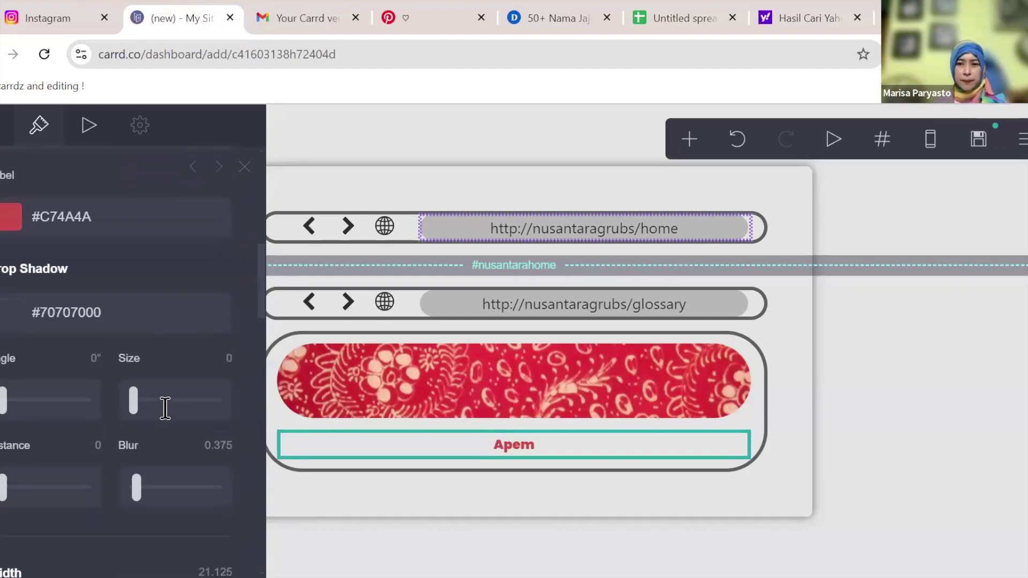
pyautogui.click(475, 546)
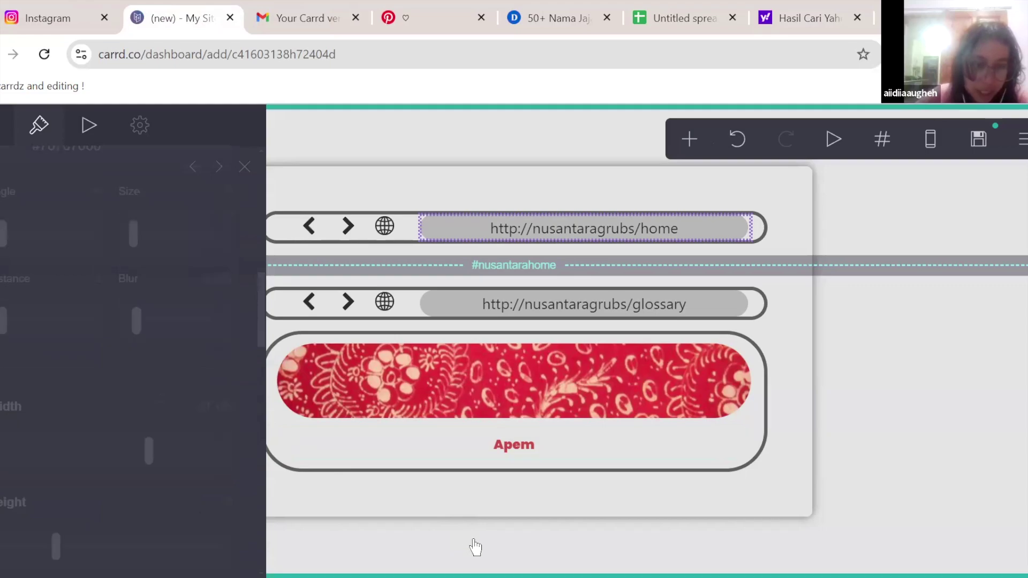
pyautogui.click(466, 455)
pyautogui.scroll(-5, 28, 512)
pyautogui.scroll(-10, 33, 509)
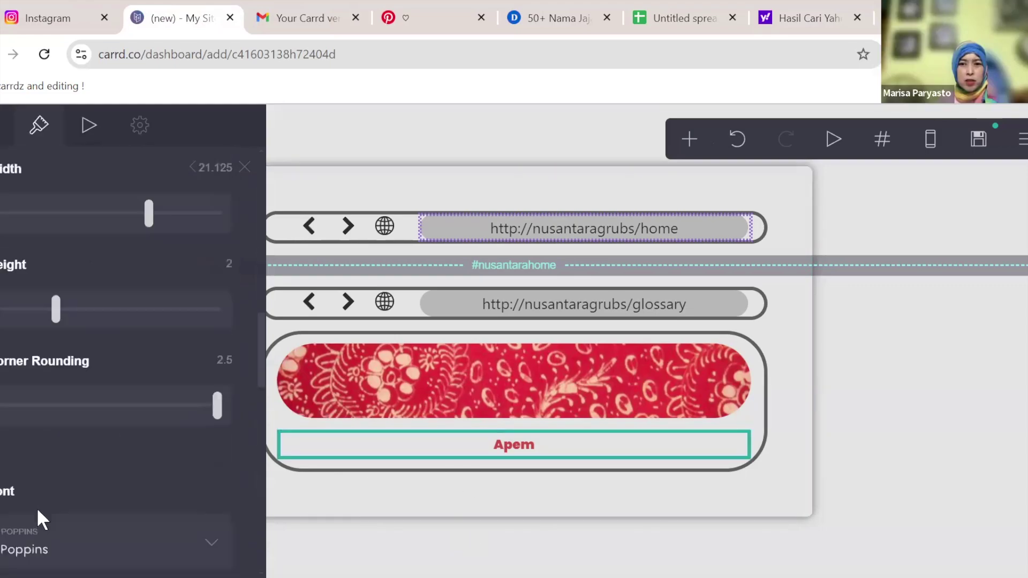
pyautogui.scroll(-10, 37, 508)
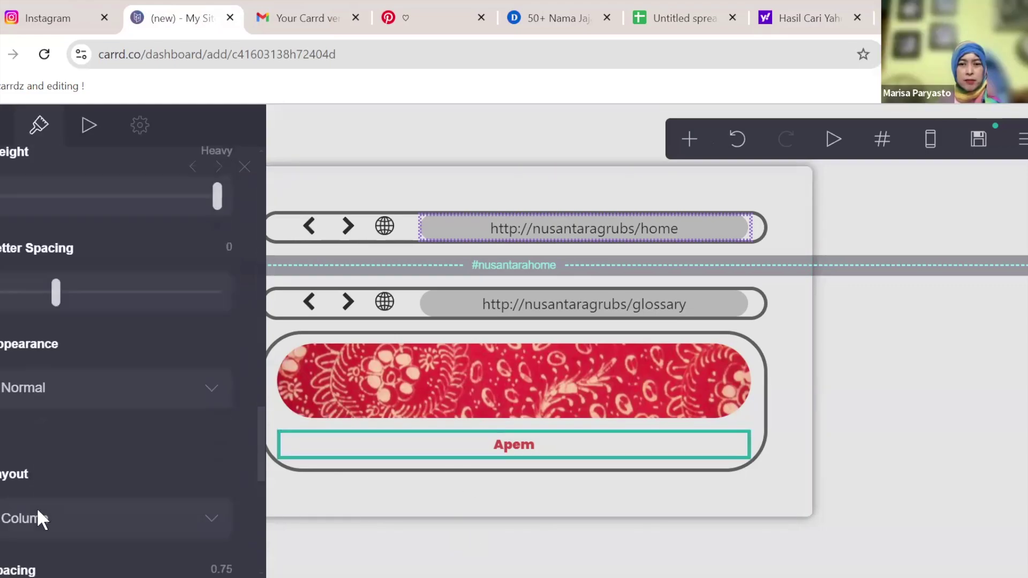
# - Close the Yahoo "enstars release date" results and return to the Carrd editor
pyautogui.click(863, 16)
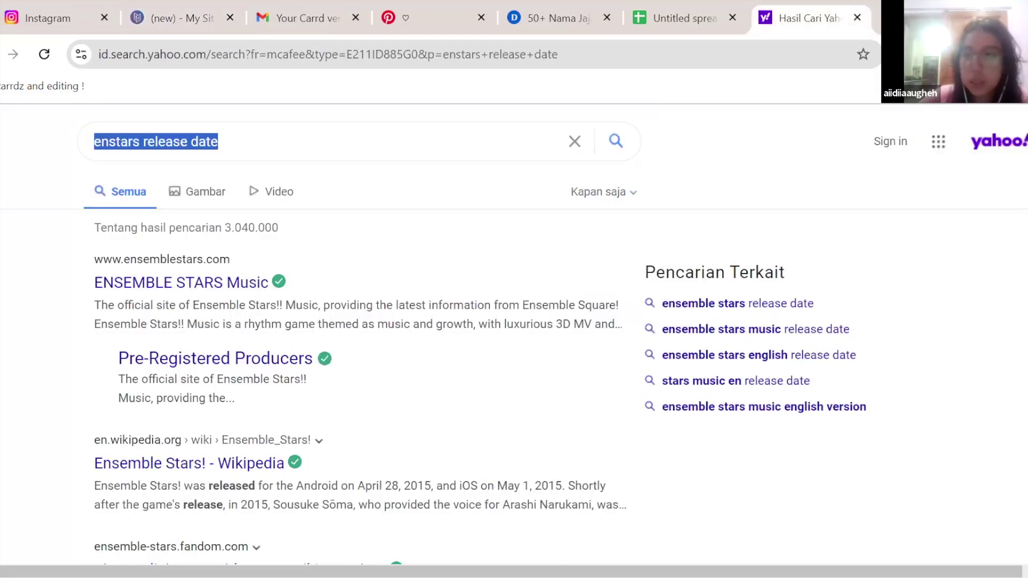
pyautogui.click(857, 18)
pyautogui.click(385, 17)
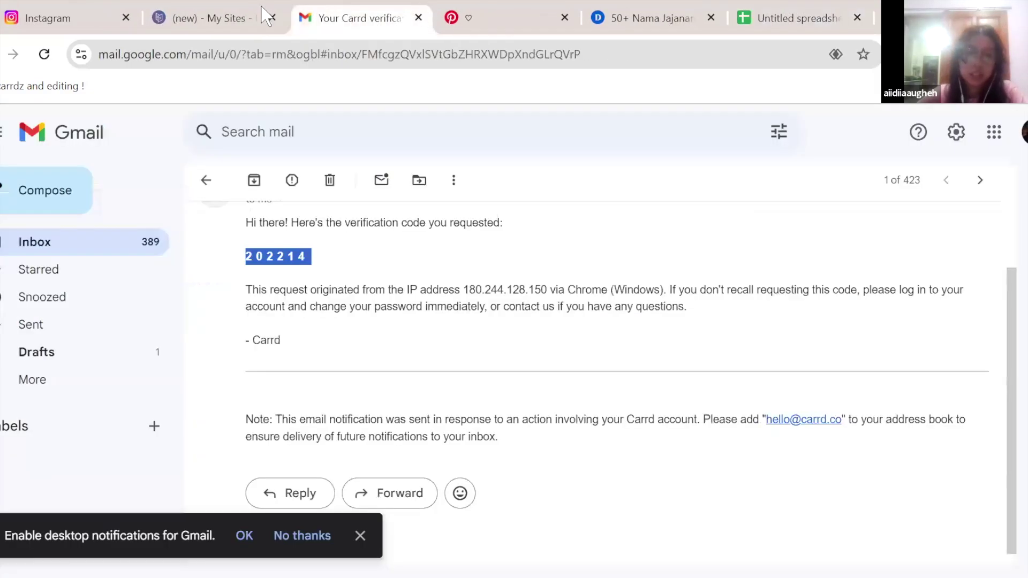
pyautogui.click(266, 16)
# - Change the Apem button's style to Outline, keeping its content as Label Only
pyautogui.scroll(15, 182, 439)
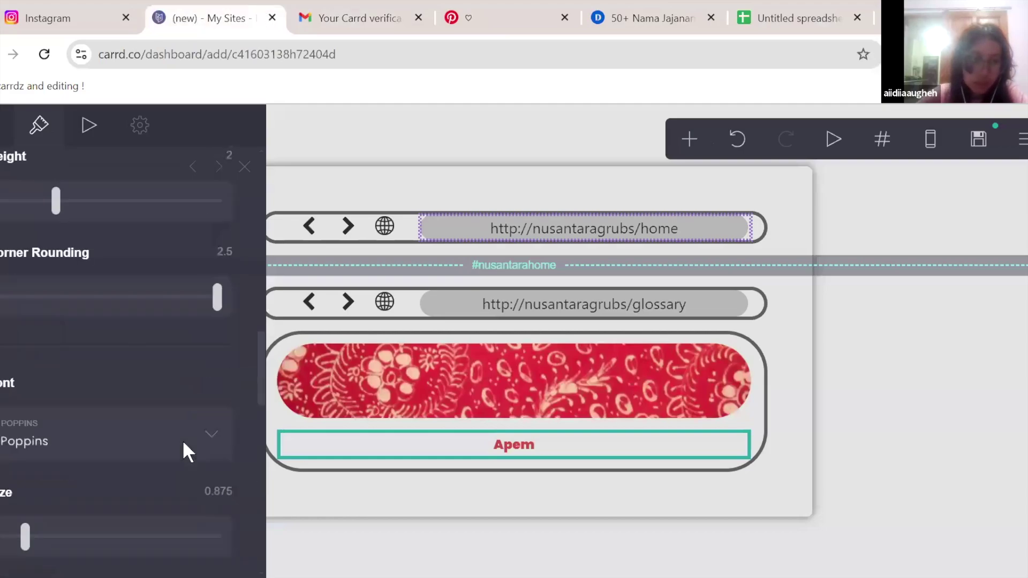
pyautogui.scroll(-6, 182, 438)
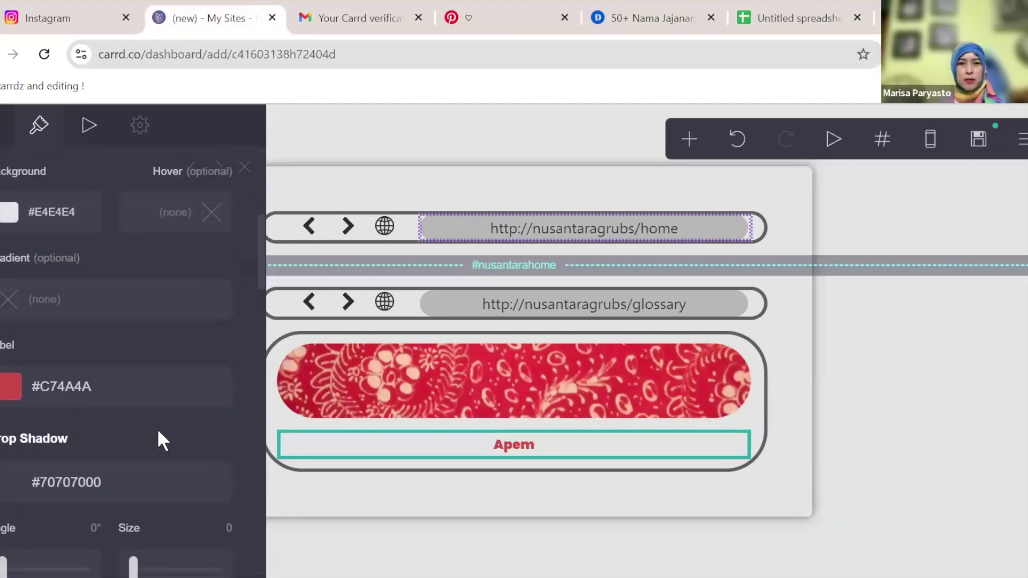
pyautogui.scroll(-3, 166, 439)
pyautogui.scroll(2, 167, 444)
pyautogui.scroll(5, 167, 444)
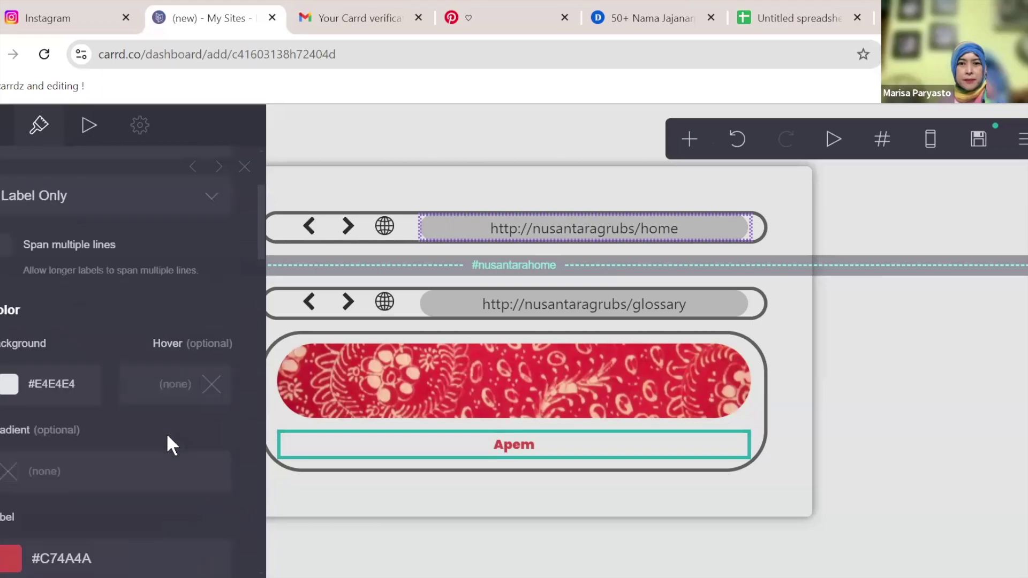
pyautogui.scroll(3, 167, 444)
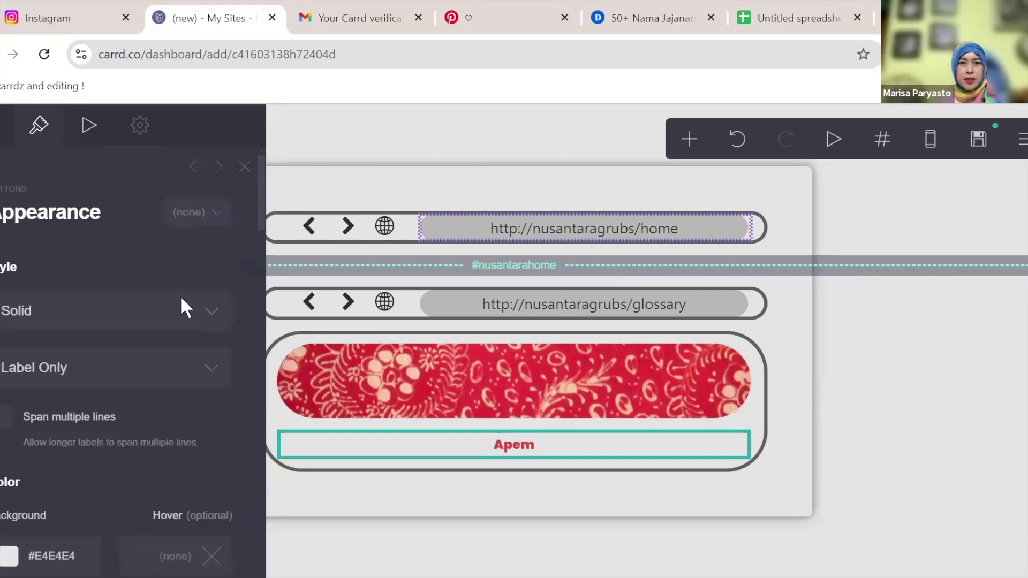
pyautogui.click(154, 376)
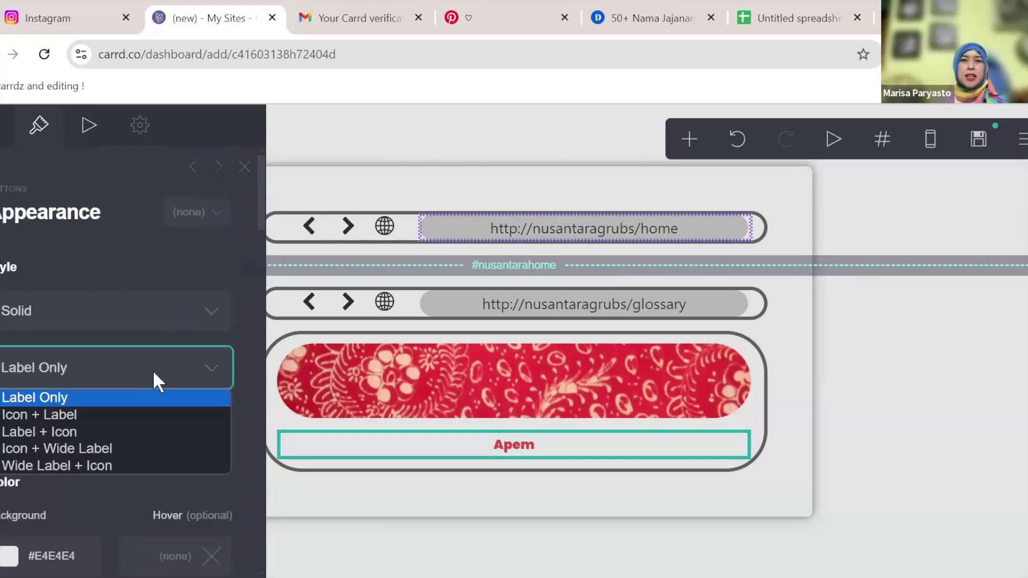
pyautogui.click(184, 303)
pyautogui.click(139, 359)
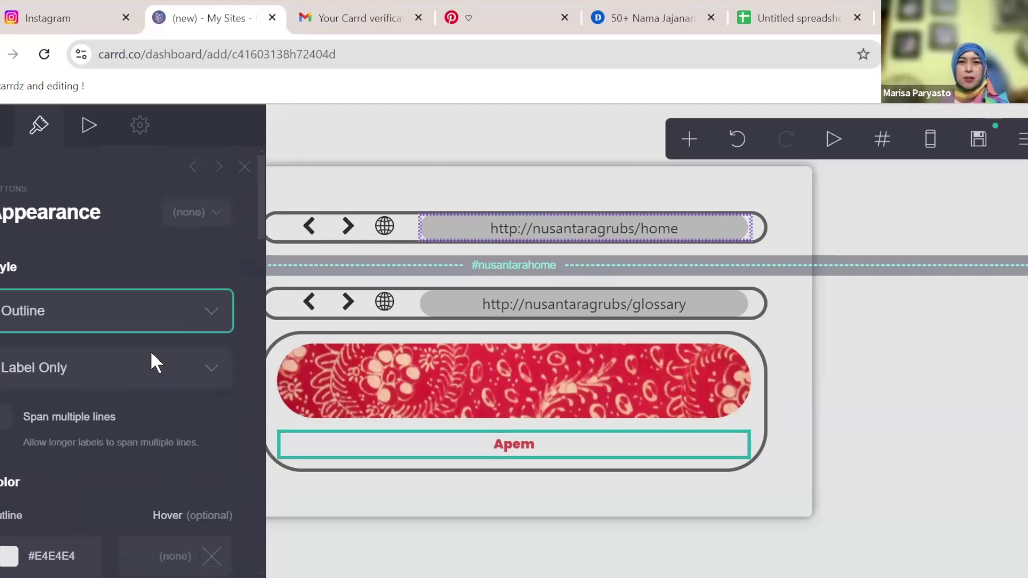
# - Set the Apem button's outline color to dark red #7A1C1C
pyautogui.scroll(-5, 154, 363)
pyautogui.click(81, 298)
pyautogui.moveTo(108, 390); pyautogui.dragTo(177, 441)
pyautogui.click(50, 258)
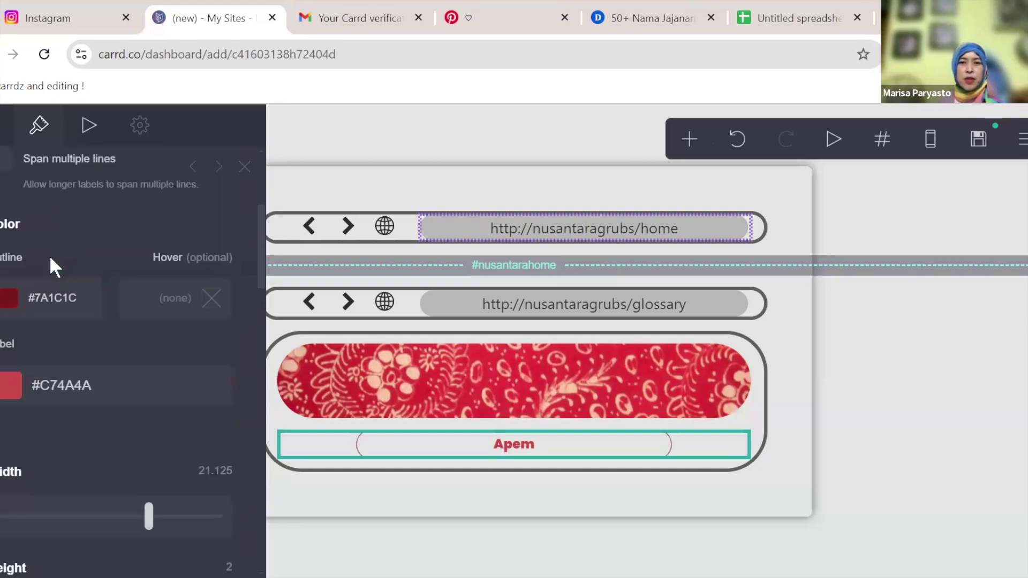
# - Copy the Apem button's label color #C74A4A and apply it to the outline
pyautogui.click(63, 384)
pyautogui.hotkey('ctrl', 'c')
pyautogui.click(97, 288)
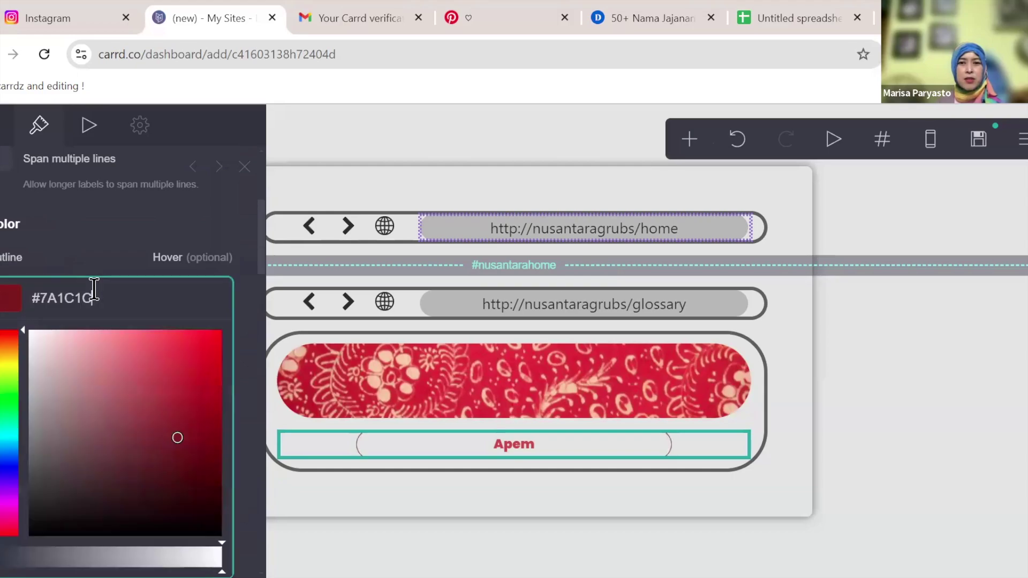
pyautogui.hotkey('ctrl', 'v')
pyautogui.press('Return')
# - Enlarge the Apem button to a width of 25.375 and a height of 2.375
pyautogui.scroll(-2, 132, 362)
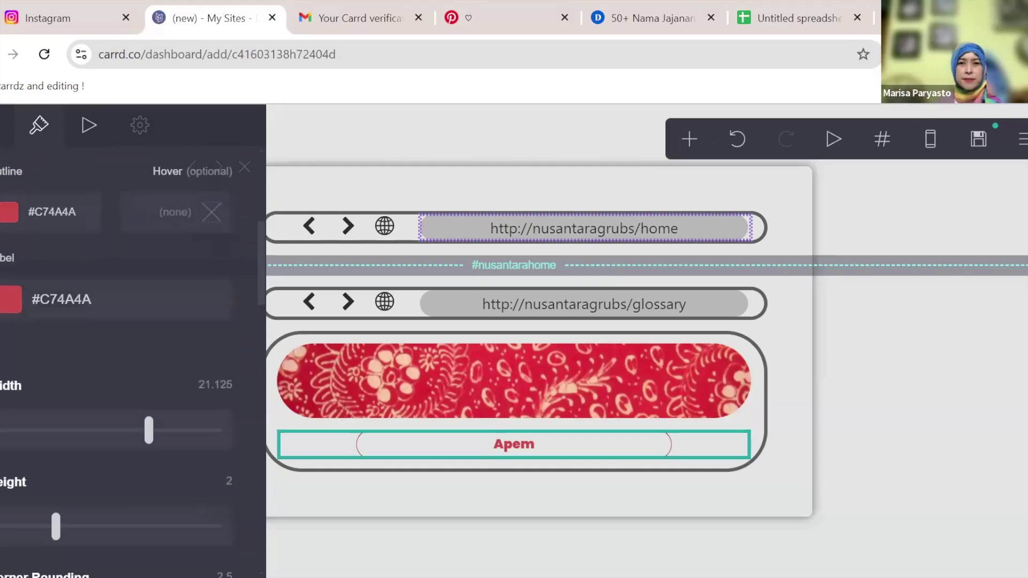
pyautogui.moveTo(161, 436)
pyautogui.mouseDown()
pyautogui.moveTo(212, 435)
pyautogui.moveTo(167, 440)
pyautogui.mouseUp()
pyautogui.moveTo(52, 530); pyautogui.dragTo(74, 527)
# - Increase the Apem button's outline thickness to a bold line and deselect the button
pyautogui.scroll(-4, 76, 514)
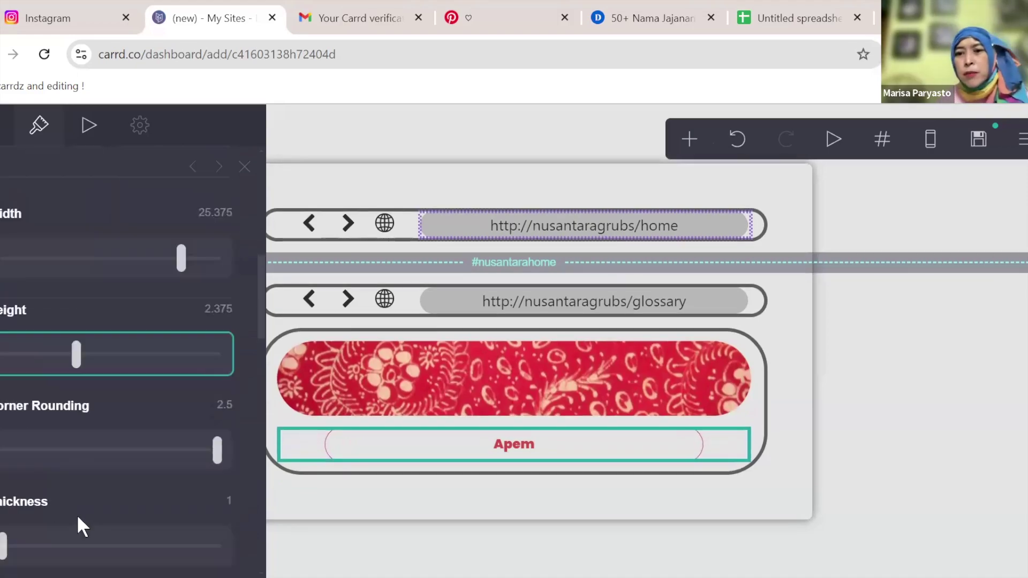
pyautogui.scroll(-2, 84, 482)
pyautogui.moveTo(5, 459); pyautogui.dragTo(142, 480)
pyautogui.click(498, 514)
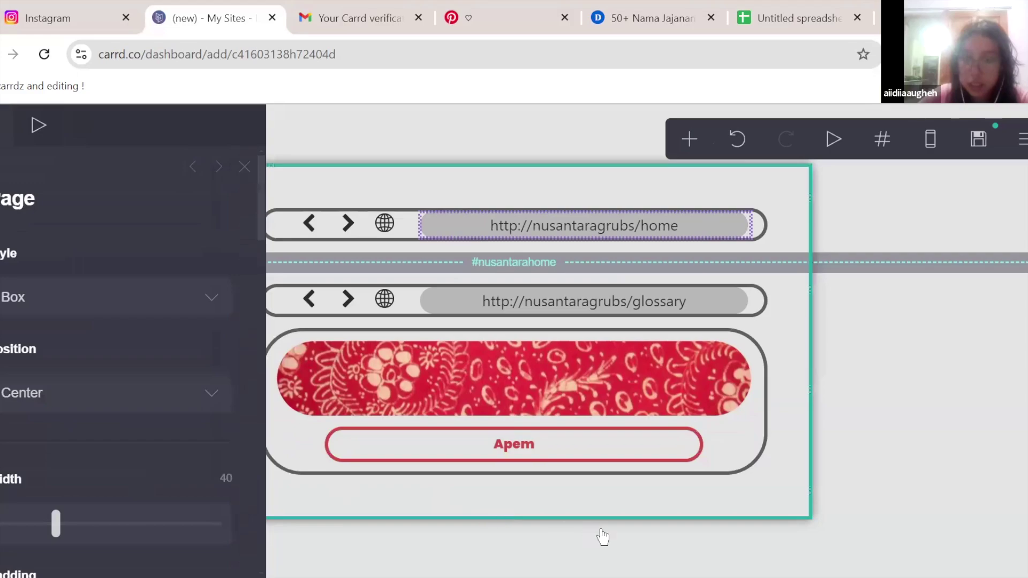